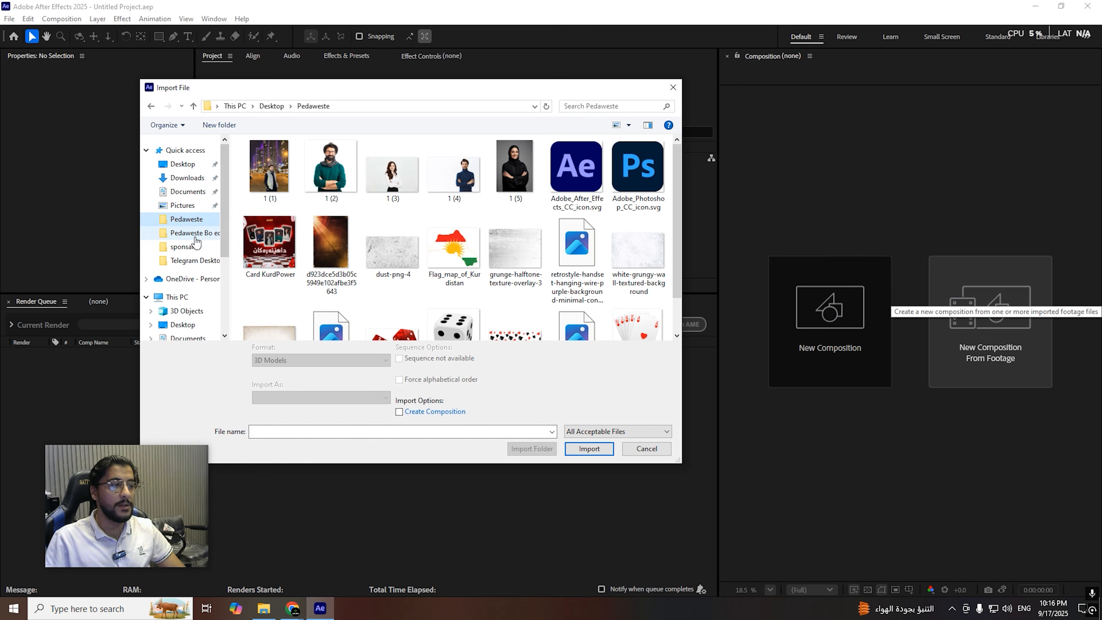
# Step: Create a composition from the Video Saraki.mp4 footage and preview its playback
pyautogui.doubleClick(392, 171)
pyautogui.doubleClick(253, 167)
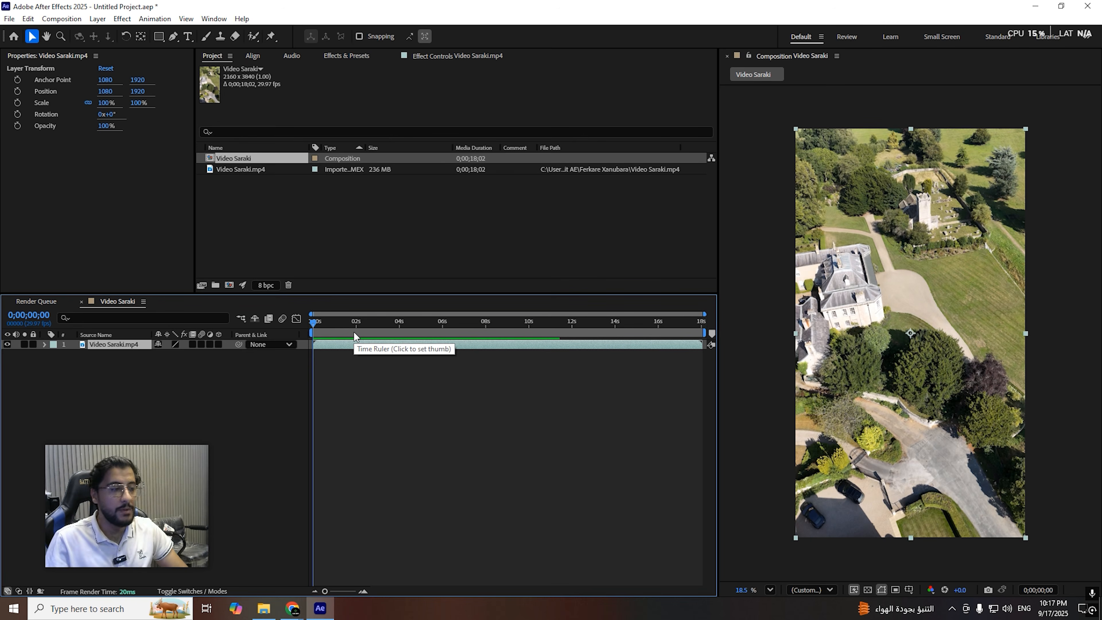
pyautogui.press('space')
pyautogui.press('space')
pyautogui.press('space')
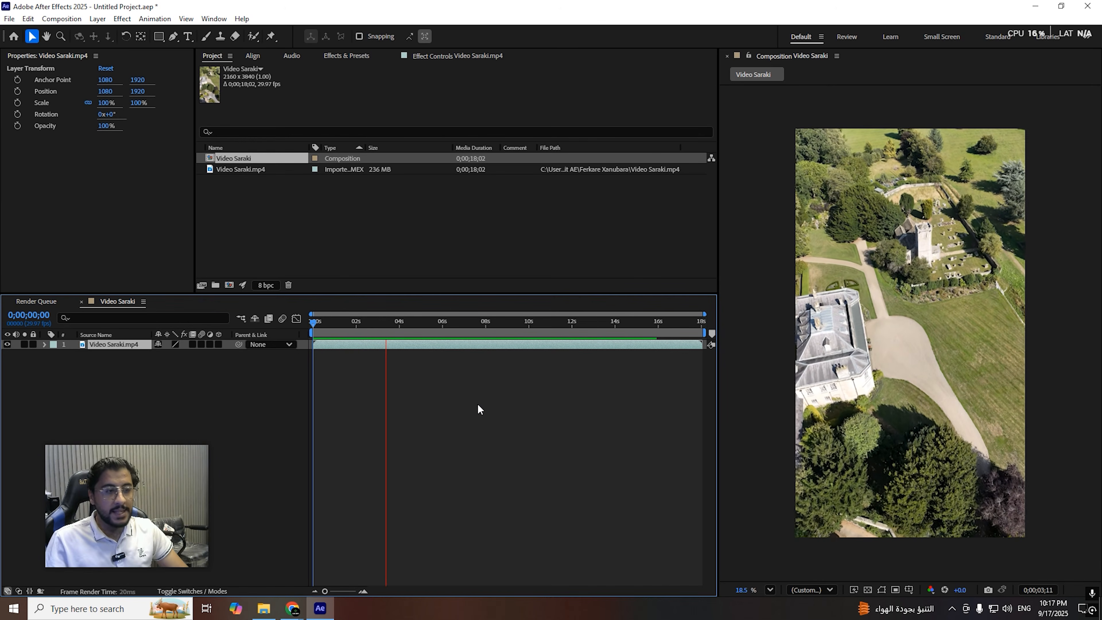
pyautogui.press('space')
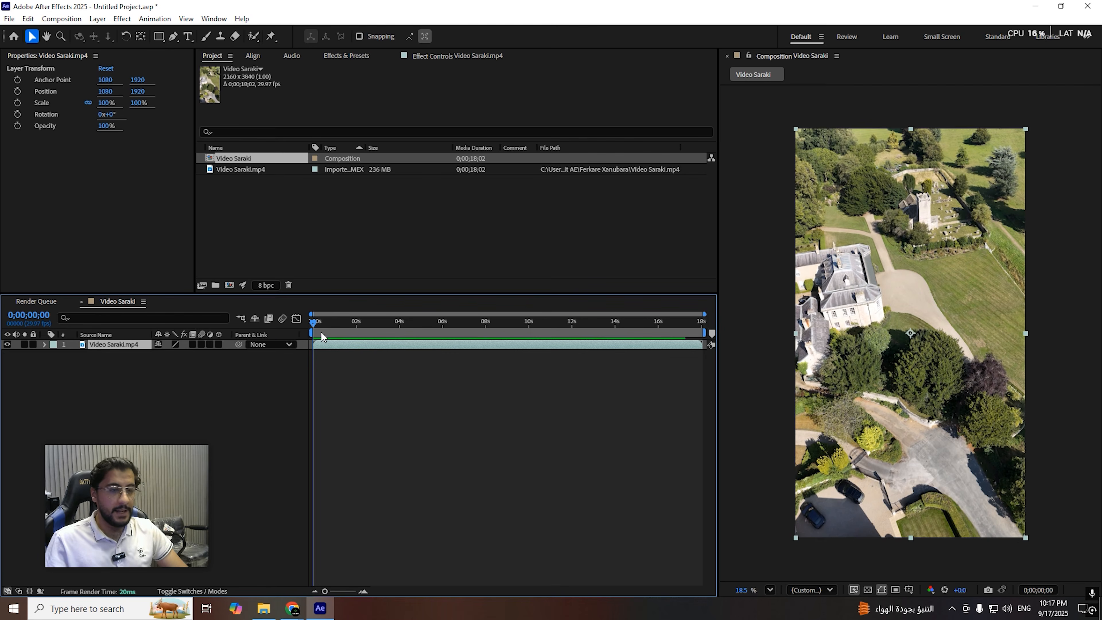
pyautogui.press('space')
pyautogui.press('space')
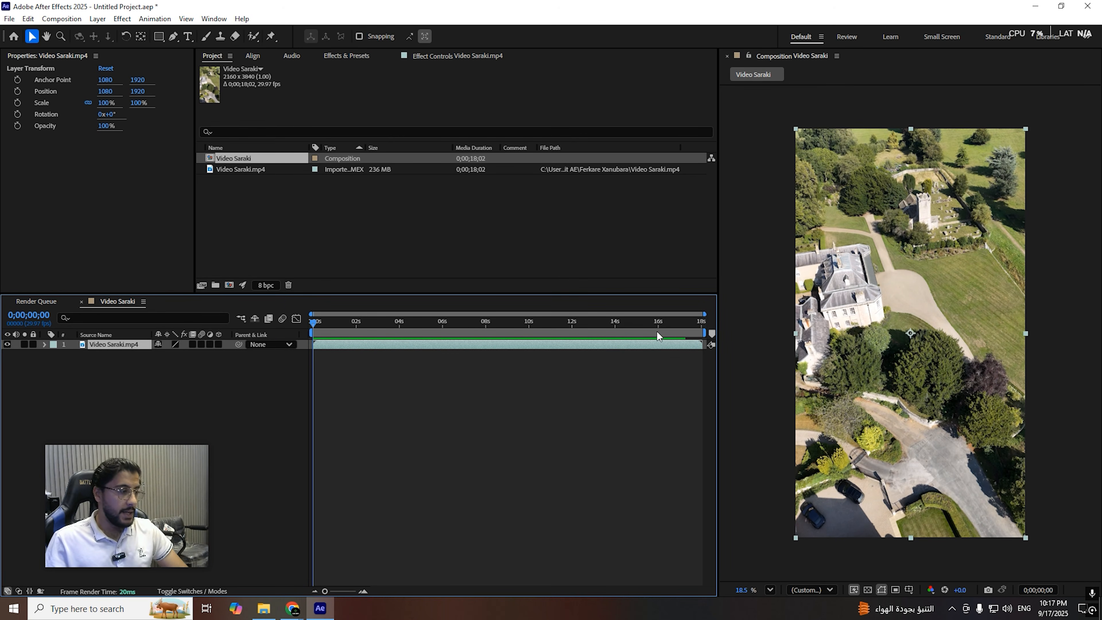
# Step: Shorten the video layer and work area to end at 0;00;14;01, trim the composition to the work area, and preview it
pyautogui.moveTo(335, 331); pyautogui.dragTo(616, 324)
pyautogui.moveTo(702, 344); pyautogui.dragTo(616, 346)
pyautogui.press('n')
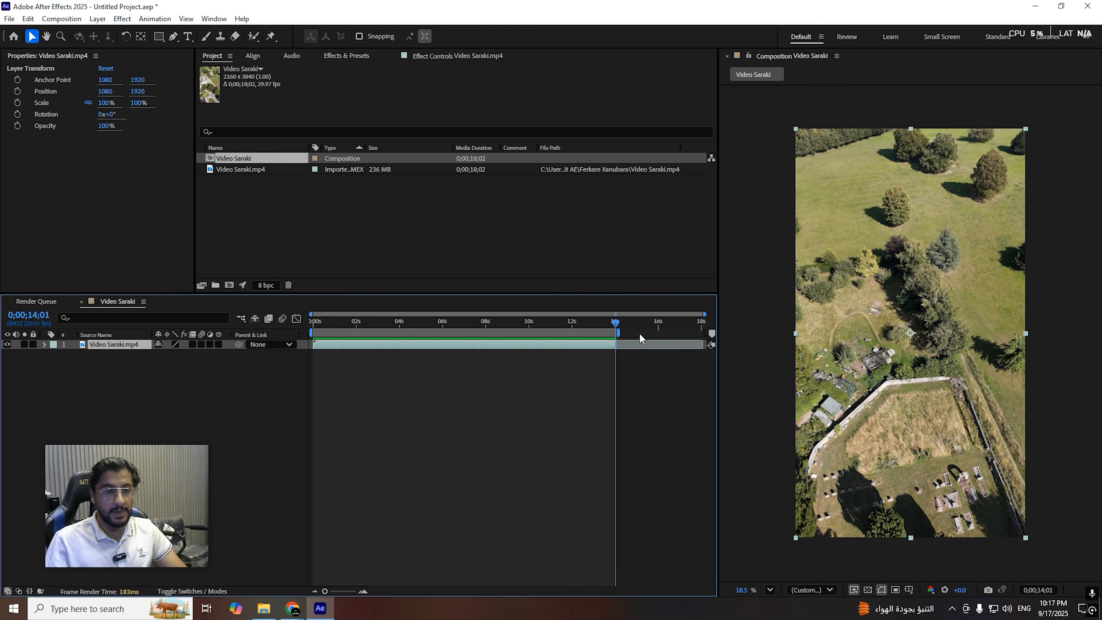
pyautogui.rightClick(577, 332)
pyautogui.click(616, 368)
pyautogui.press('space')
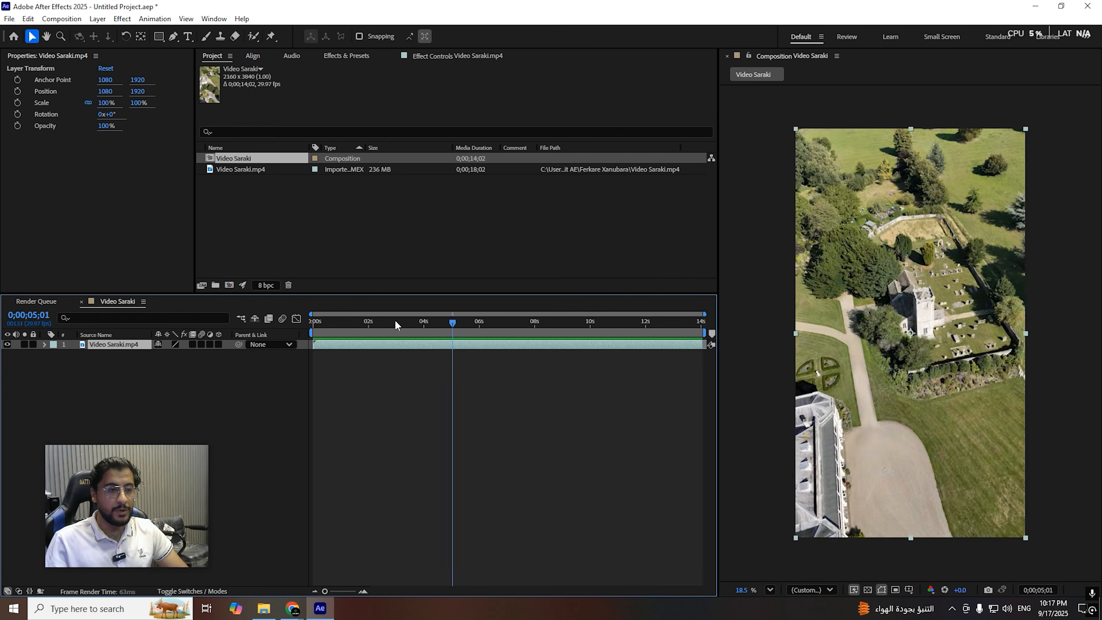
pyautogui.press('space')
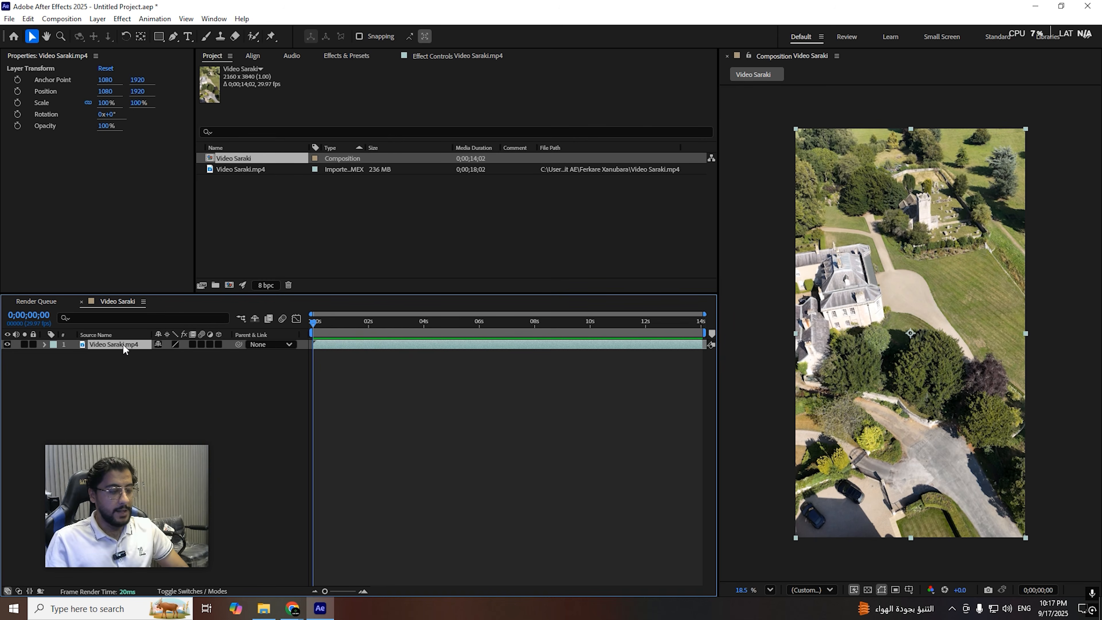
# Step: Duplicate the Video Saraki.mp4 layer and rename the upper copy Baxxcha
pyautogui.hotkey('ctrl', 'd')
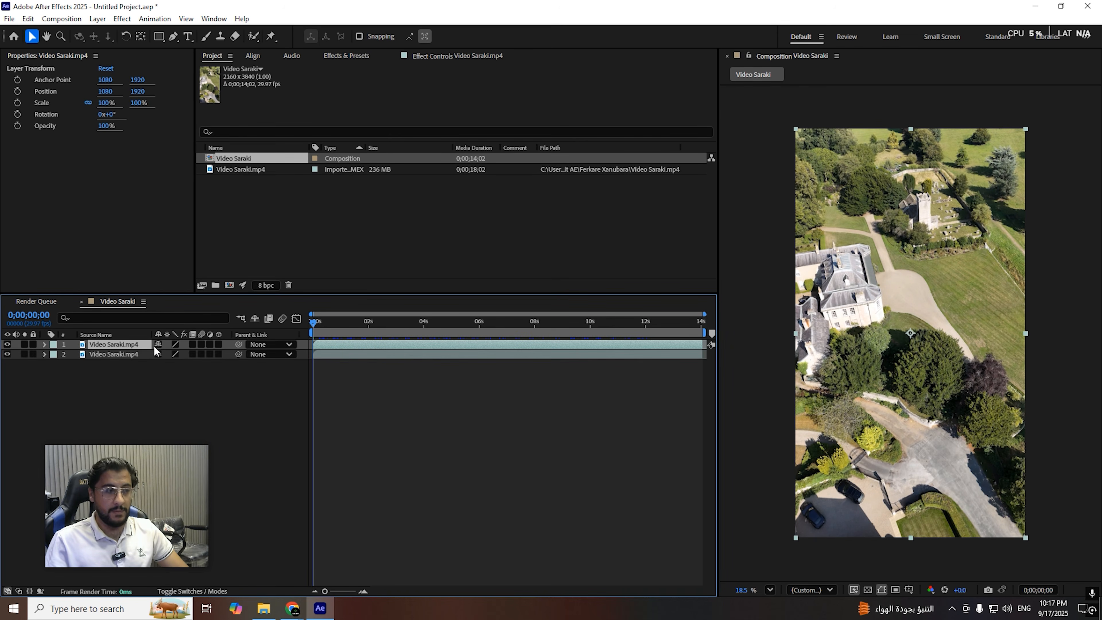
pyautogui.rightClick(132, 347)
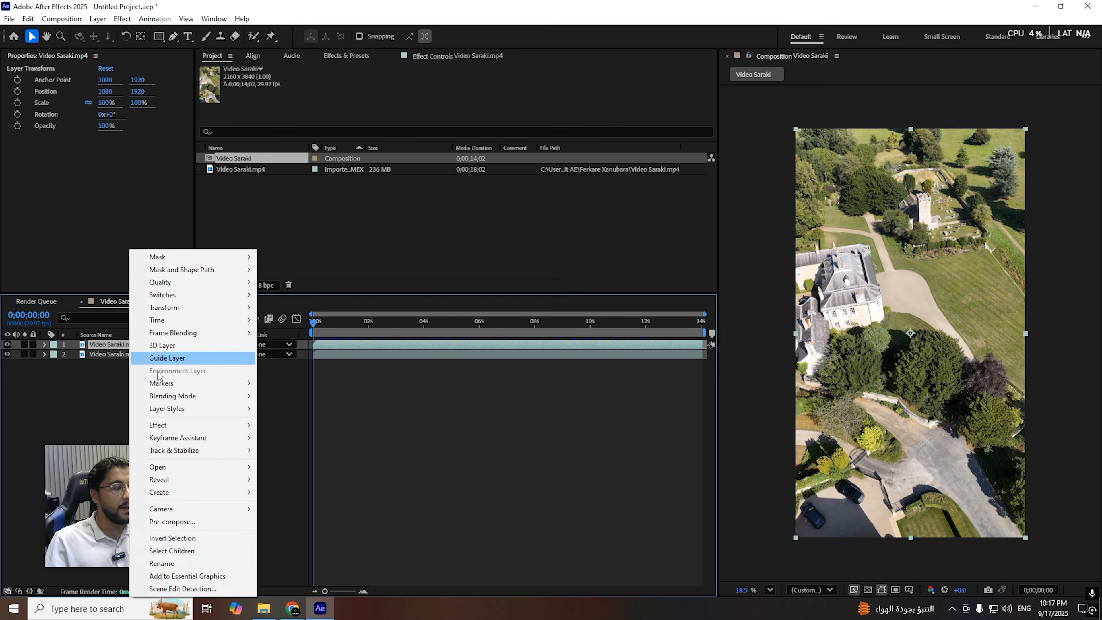
pyautogui.click(211, 560)
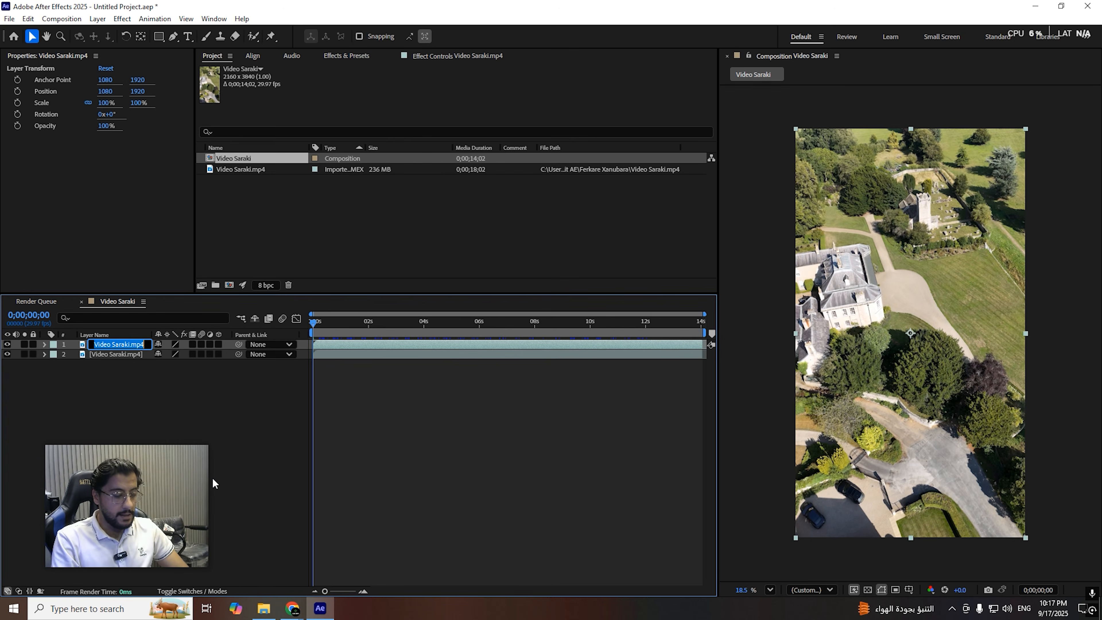
pyautogui.write('Baxxcha')
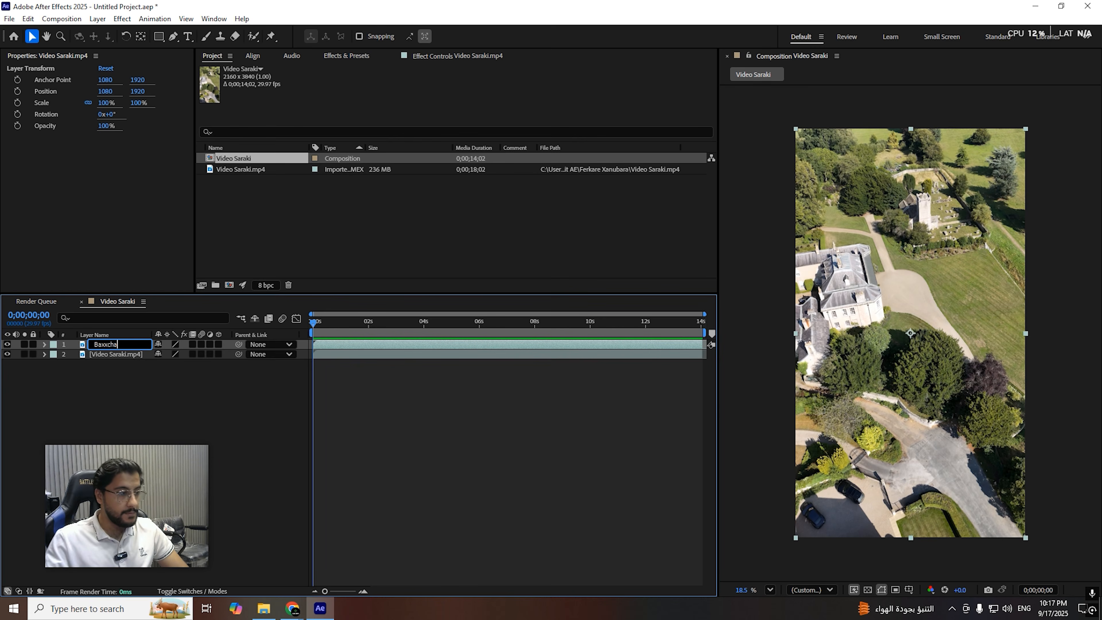
pyautogui.click(209, 418)
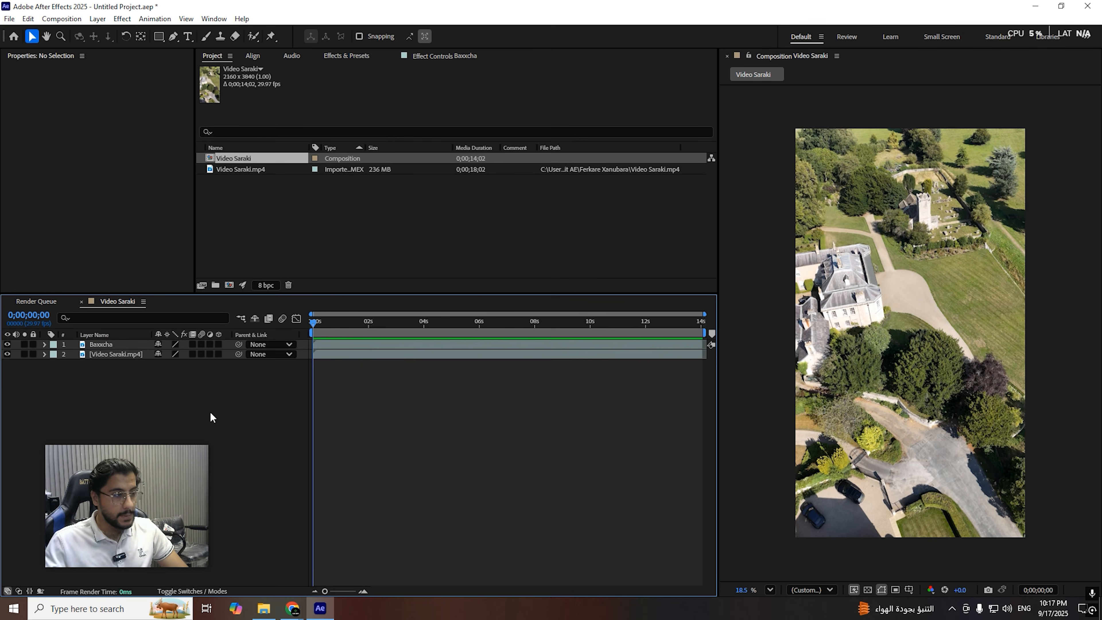
# Step: Trim the Baxxcha layer to end at about 0;00;09;04 and return to the first frame
pyautogui.click(341, 331)
pyautogui.moveTo(340, 330); pyautogui.dragTo(570, 345)
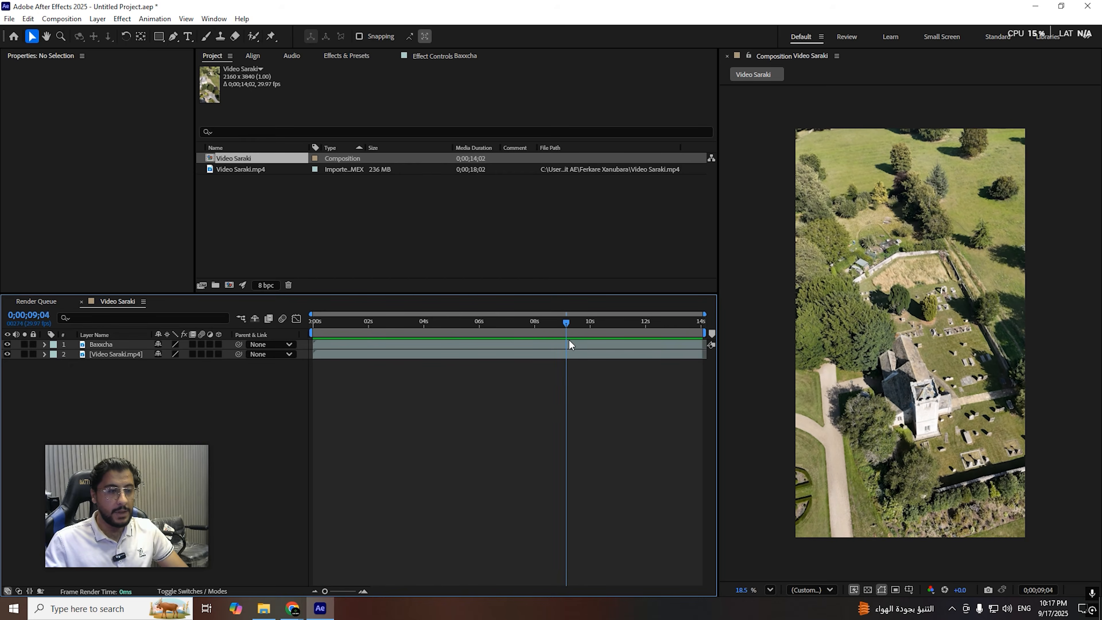
pyautogui.click(575, 346)
pyautogui.moveTo(690, 344); pyautogui.dragTo(310, 364)
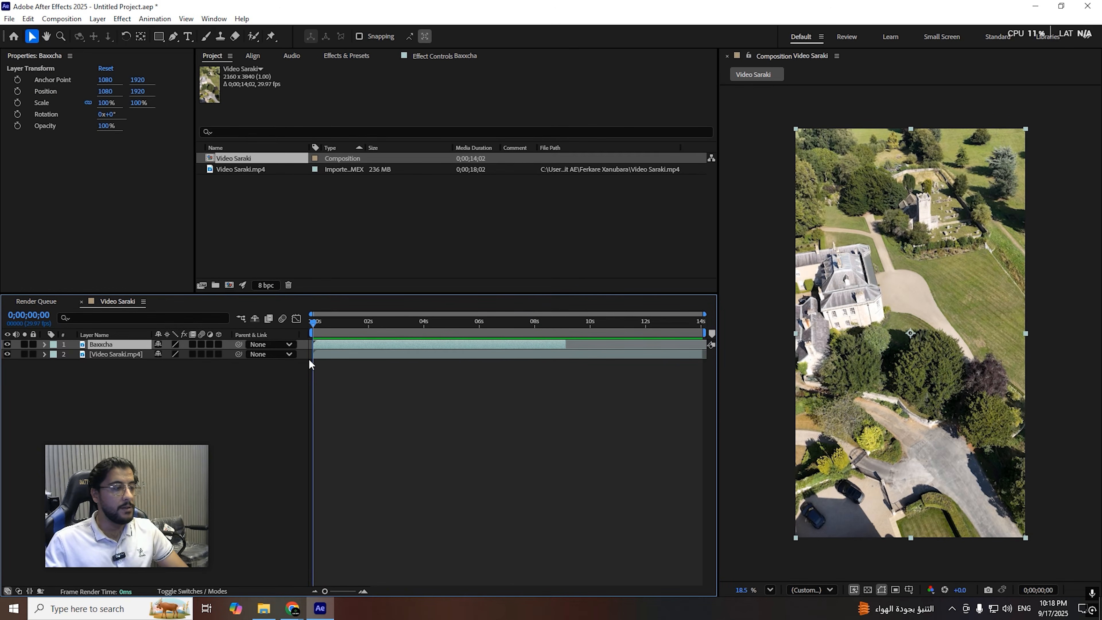
# Step: Apply Track in Boris FX Mocha to the Baxxcha layer and open Mocha AE, declining the usage statistics collection
pyautogui.click(154, 18)
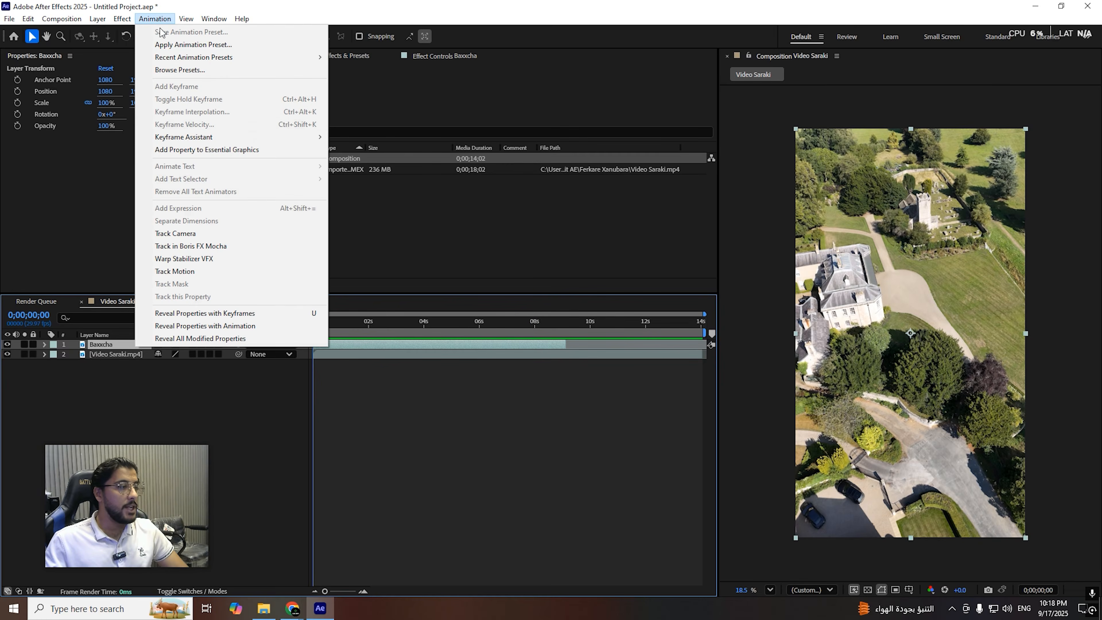
pyautogui.click(222, 249)
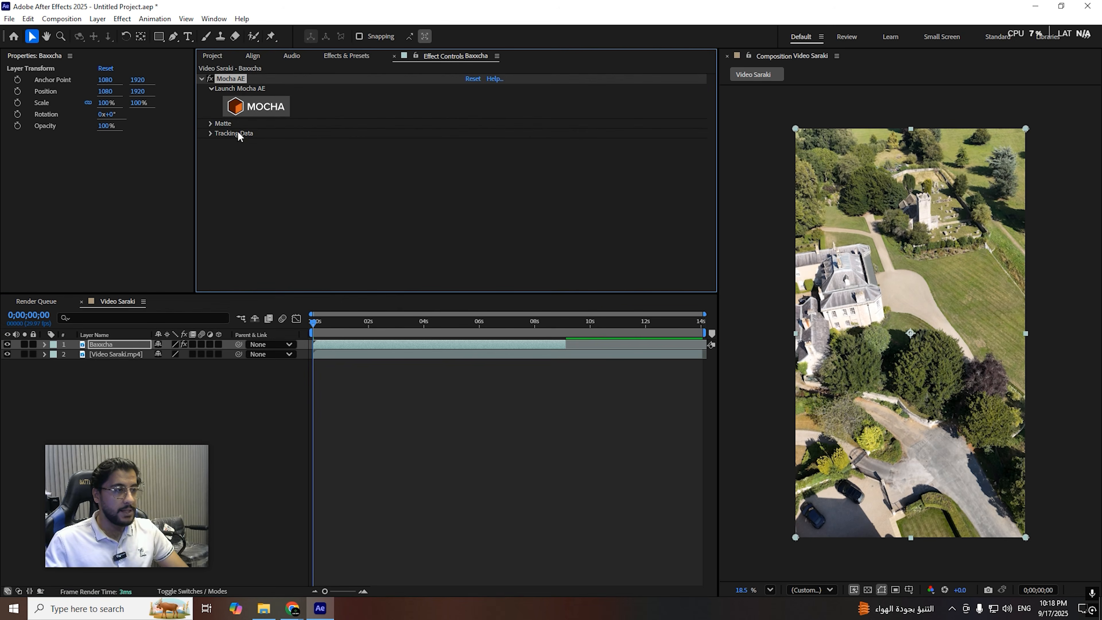
pyautogui.click(267, 109)
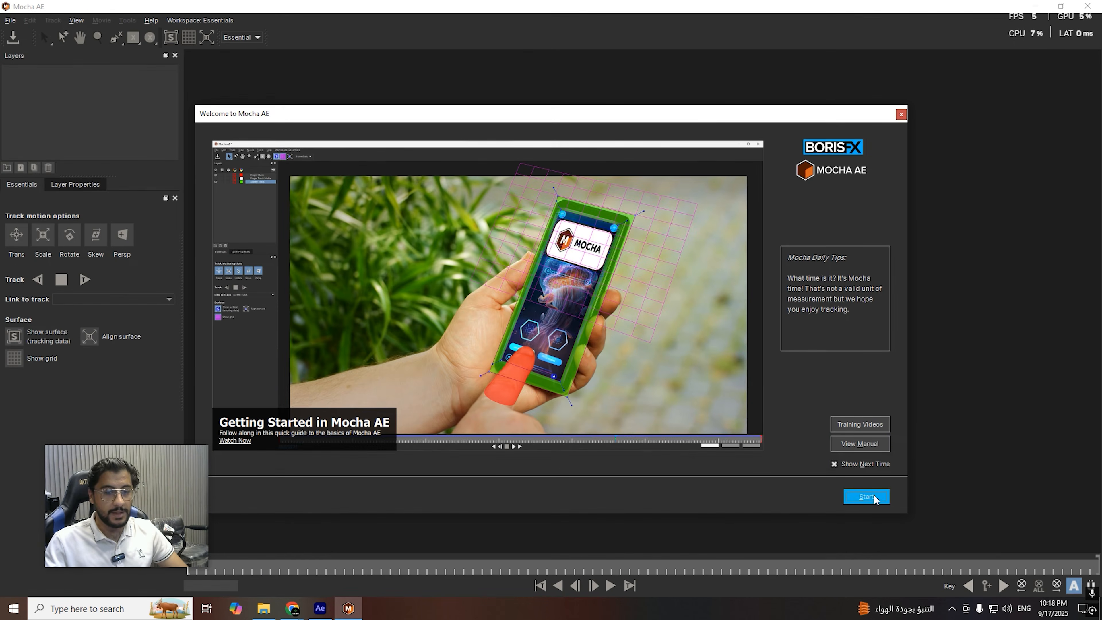
pyautogui.click(868, 498)
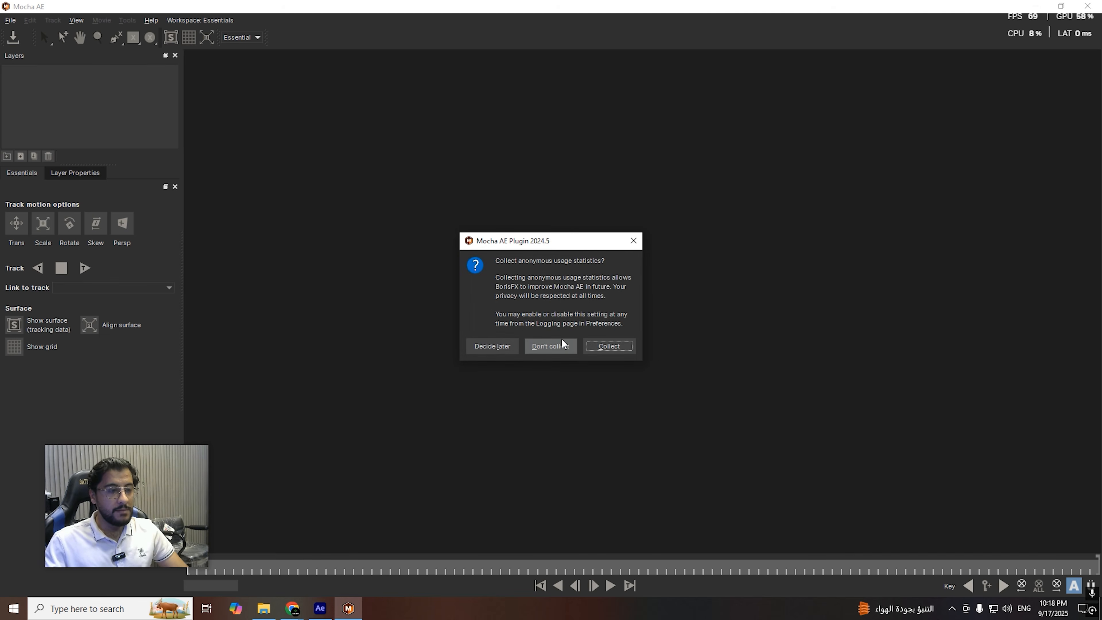
pyautogui.click(562, 344)
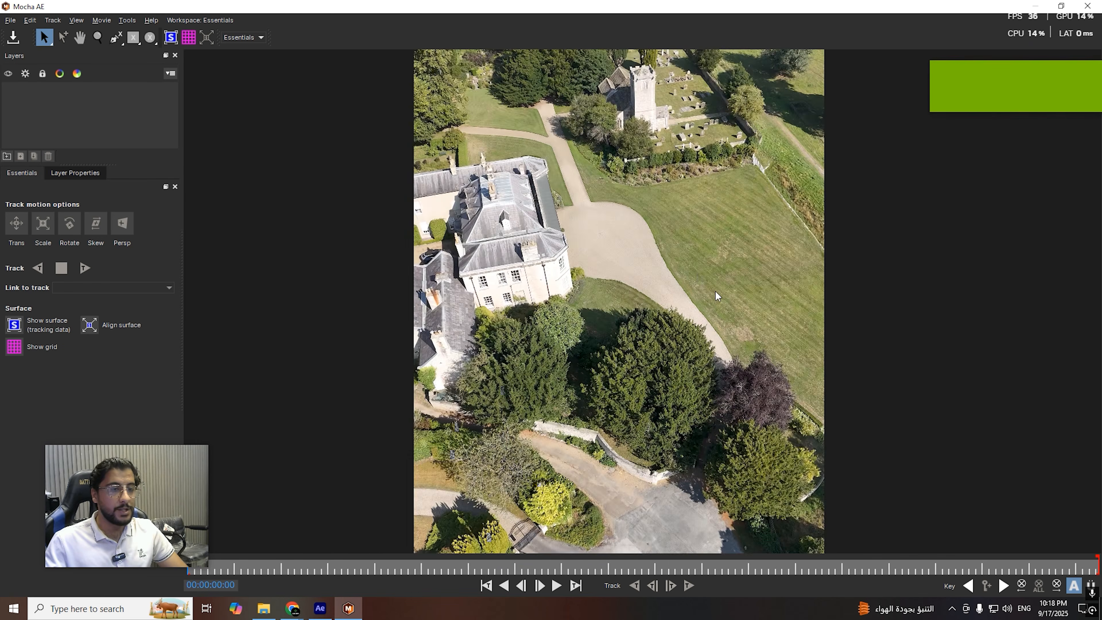
# Step: Draw a closed eight-point spline around the large lawn, following the flower bed, fence, frame edge and driveway
pyautogui.scroll(4, 711, 289)
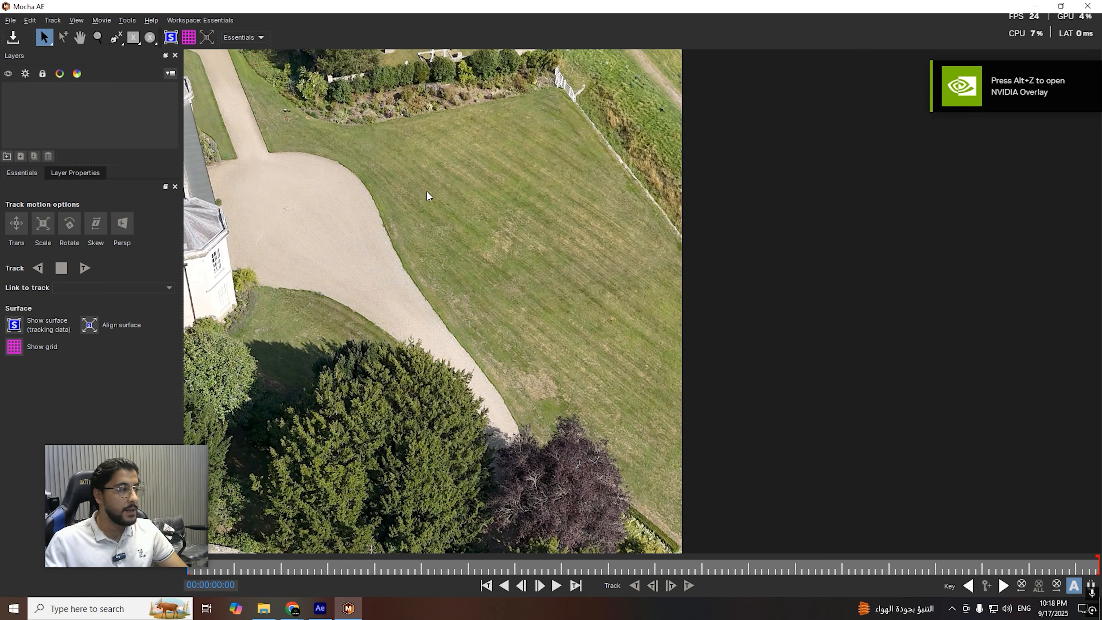
pyautogui.click(115, 37)
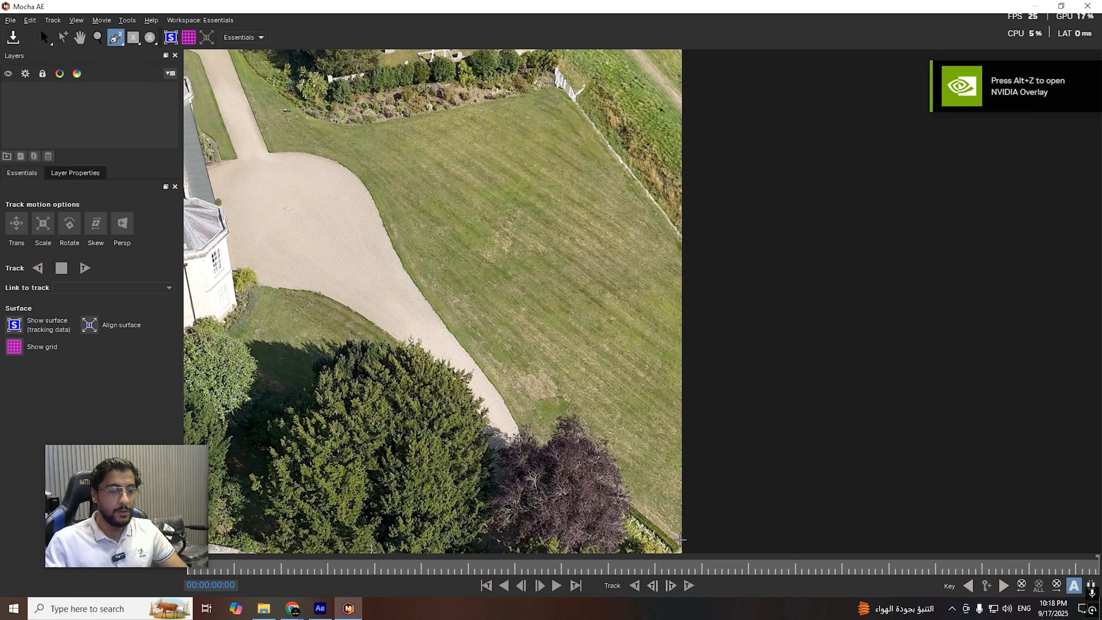
pyautogui.click(680, 539)
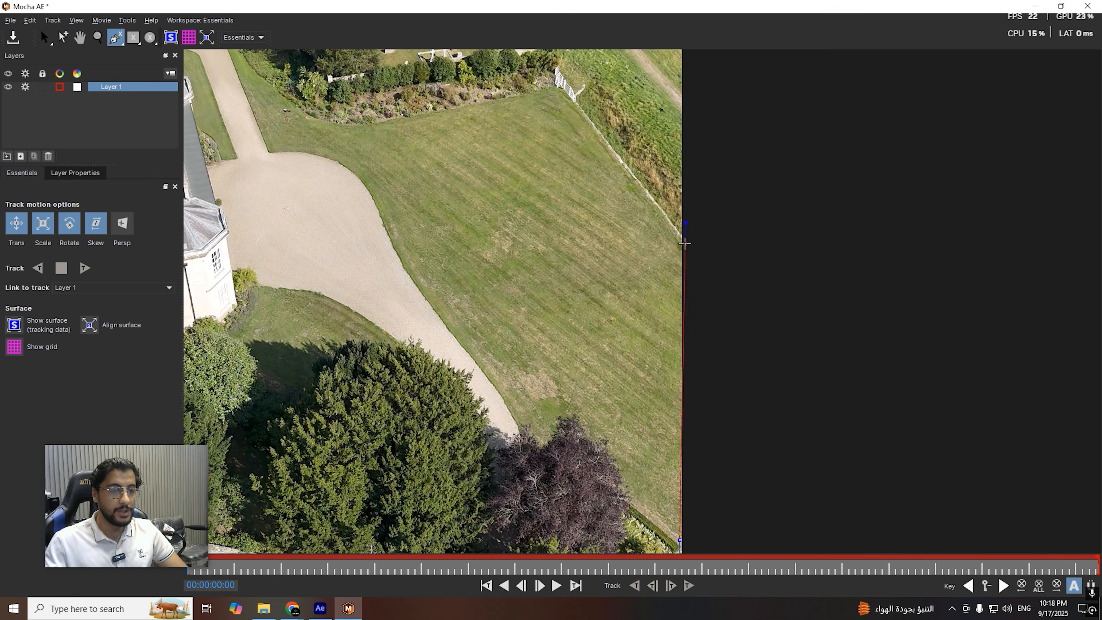
pyautogui.click(683, 237)
pyautogui.click(559, 87)
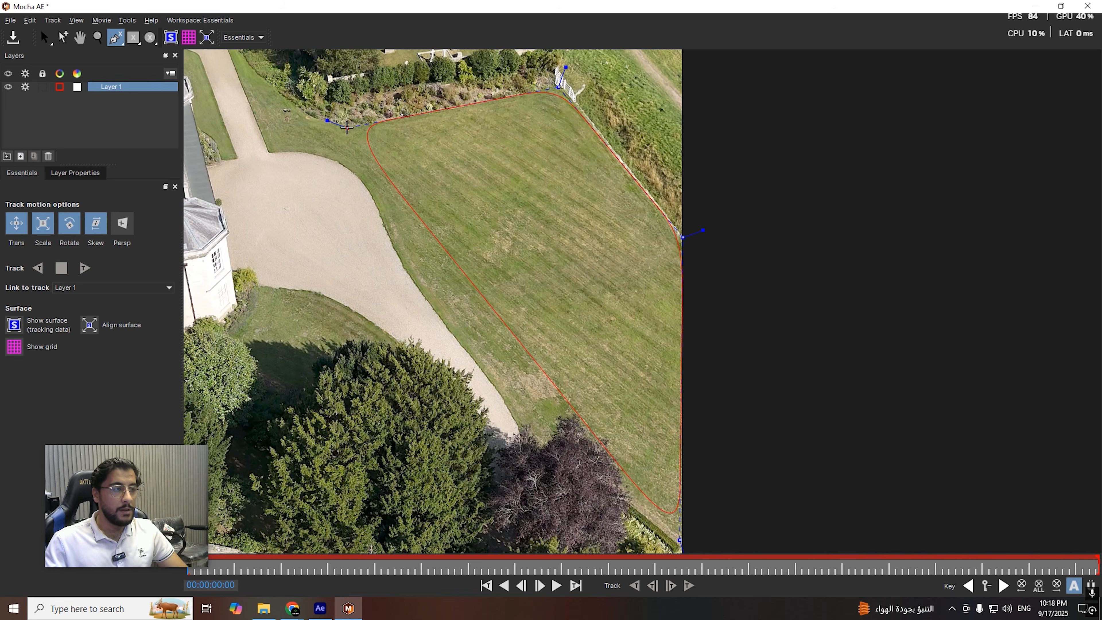
pyautogui.click(346, 126)
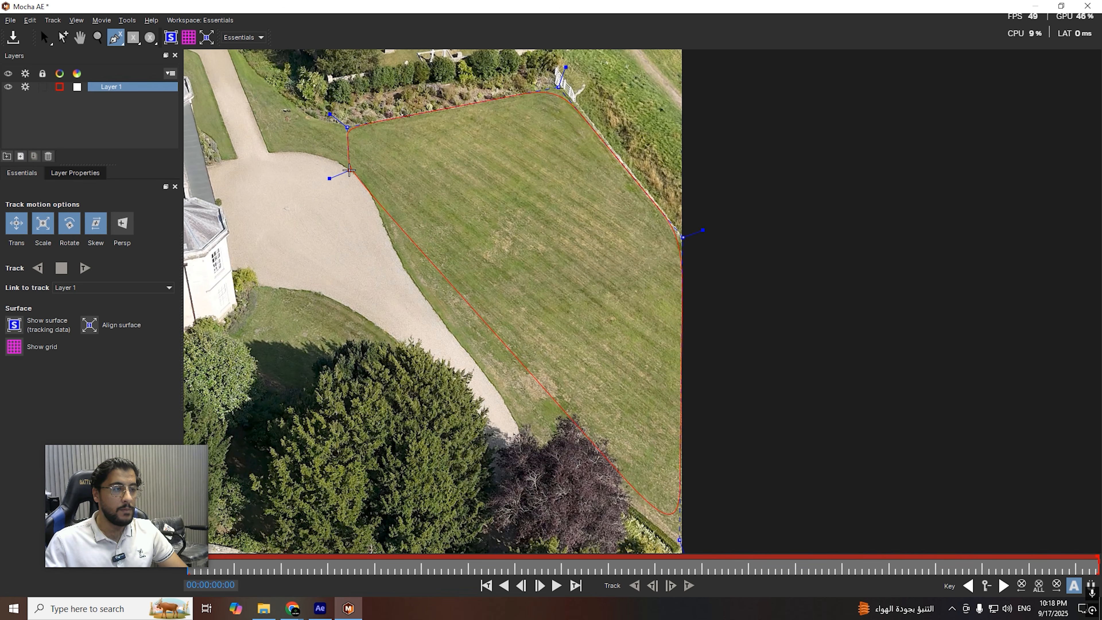
pyautogui.click(350, 170)
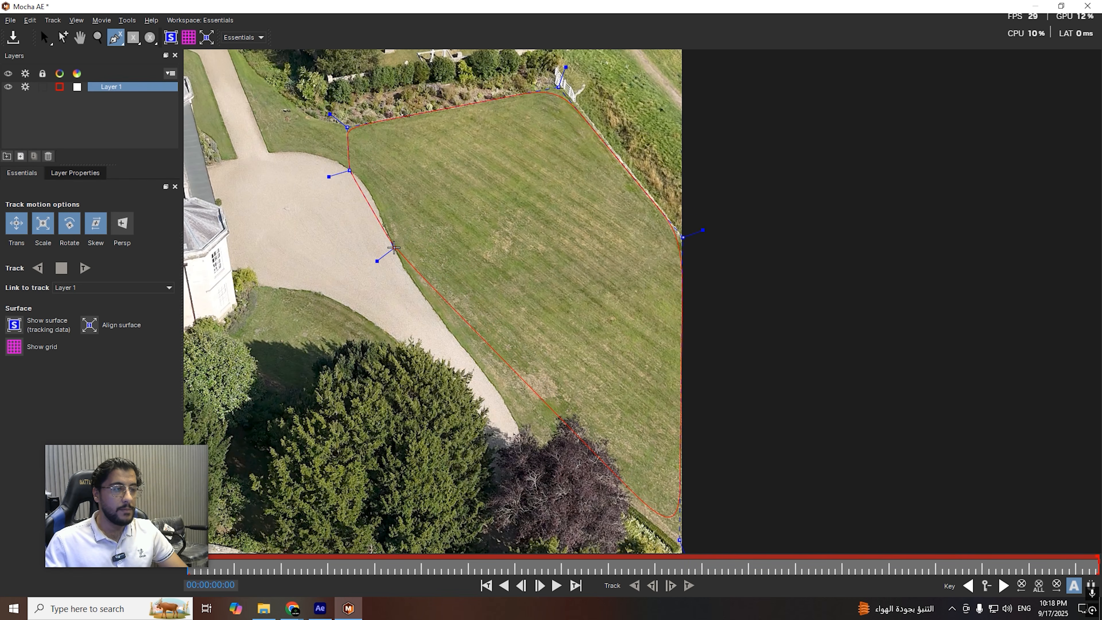
pyautogui.click(394, 247)
pyautogui.click(464, 350)
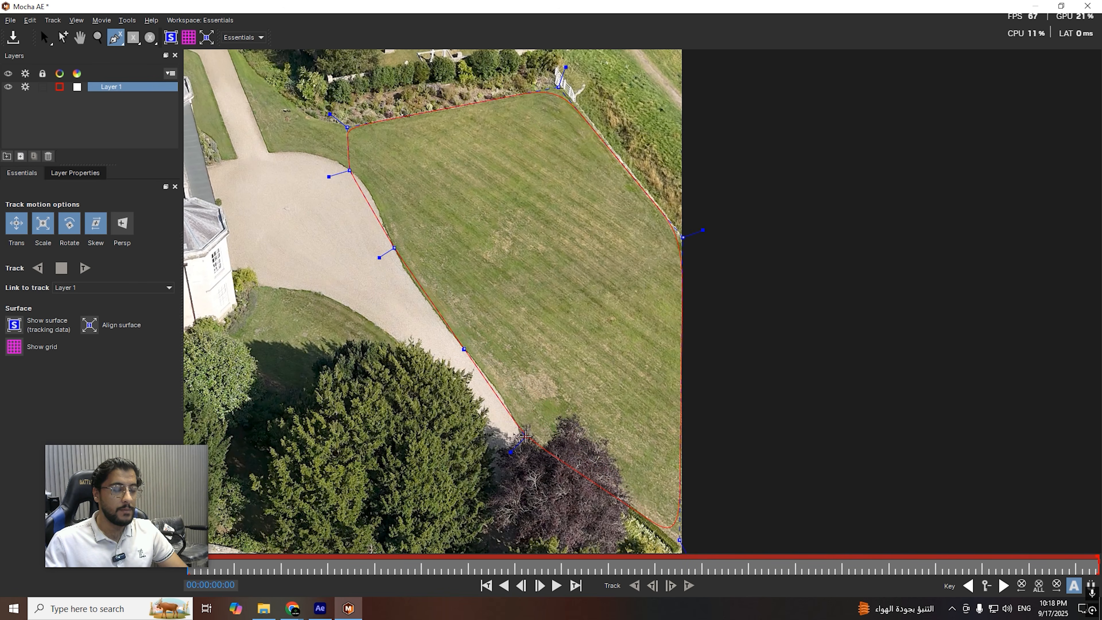
pyautogui.click(525, 436)
pyautogui.rightClick(525, 435)
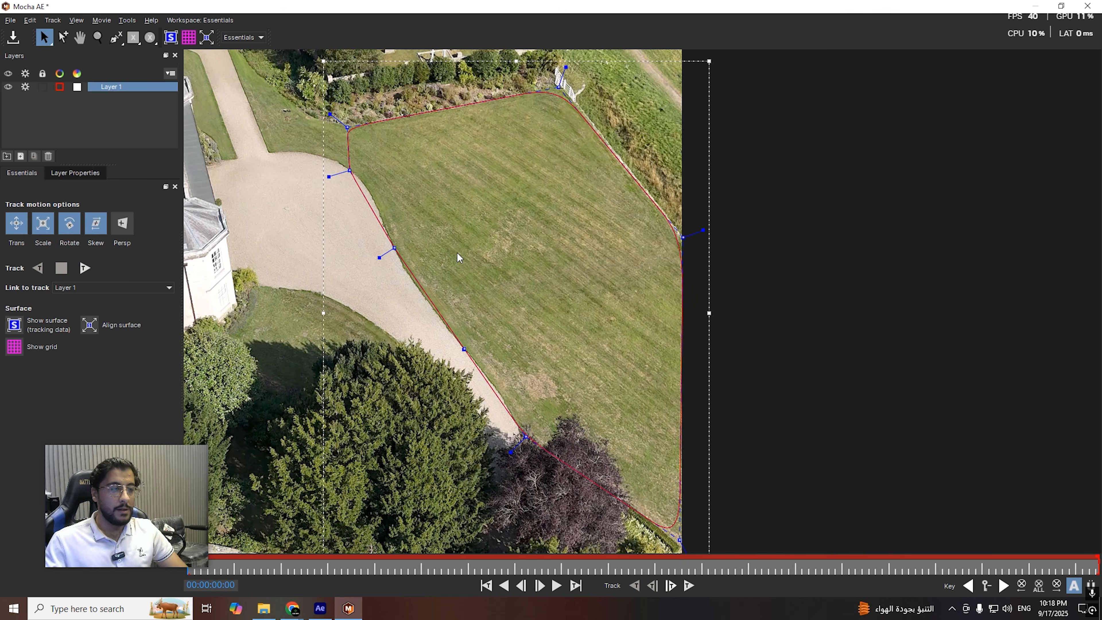
# Step: Reposition the spline points along the curved driveway so the outline follows the lawn's edge more closely
pyautogui.scroll(5, 471, 263)
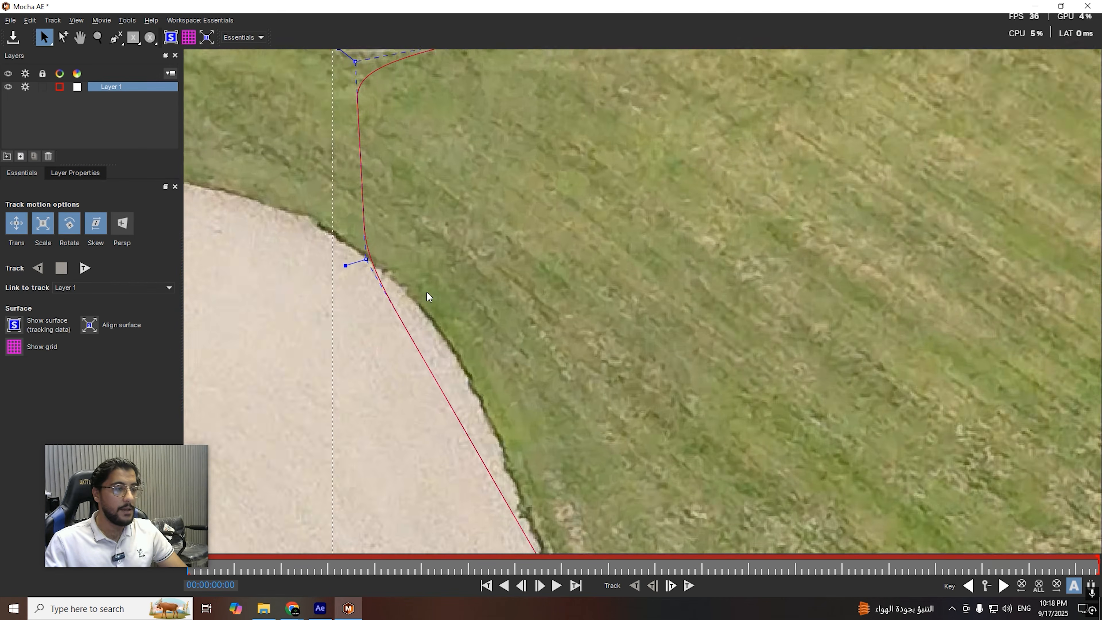
pyautogui.scroll(1, 427, 297)
pyautogui.moveTo(321, 251); pyautogui.dragTo(317, 252)
pyautogui.moveTo(478, 285); pyautogui.dragTo(519, 290)
pyautogui.scroll(-3, 542, 339)
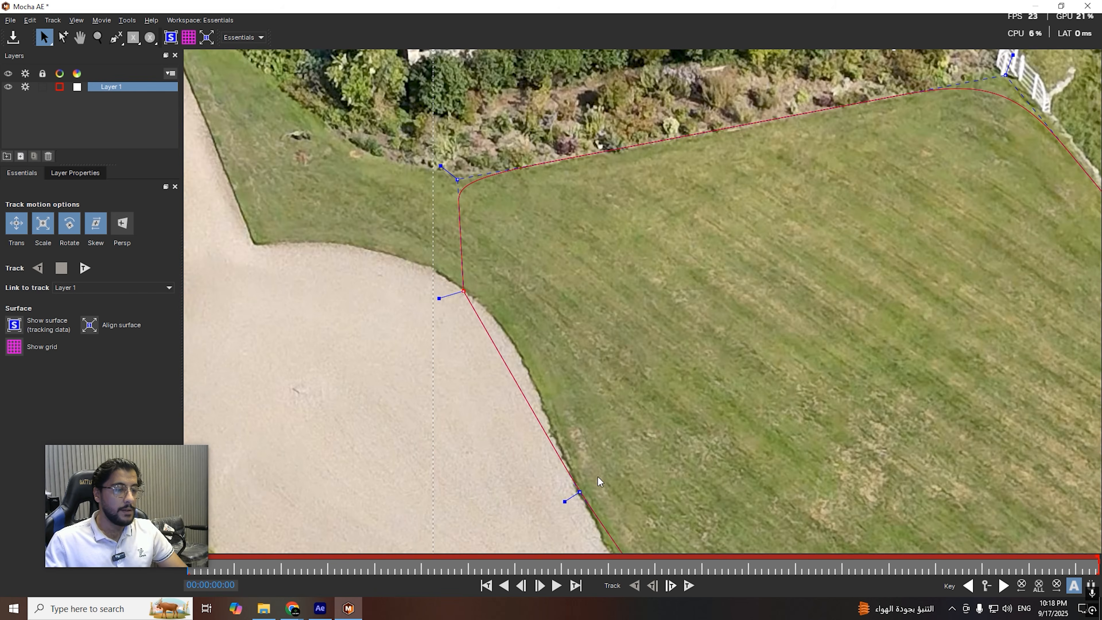
pyautogui.moveTo(577, 493); pyautogui.dragTo(488, 310)
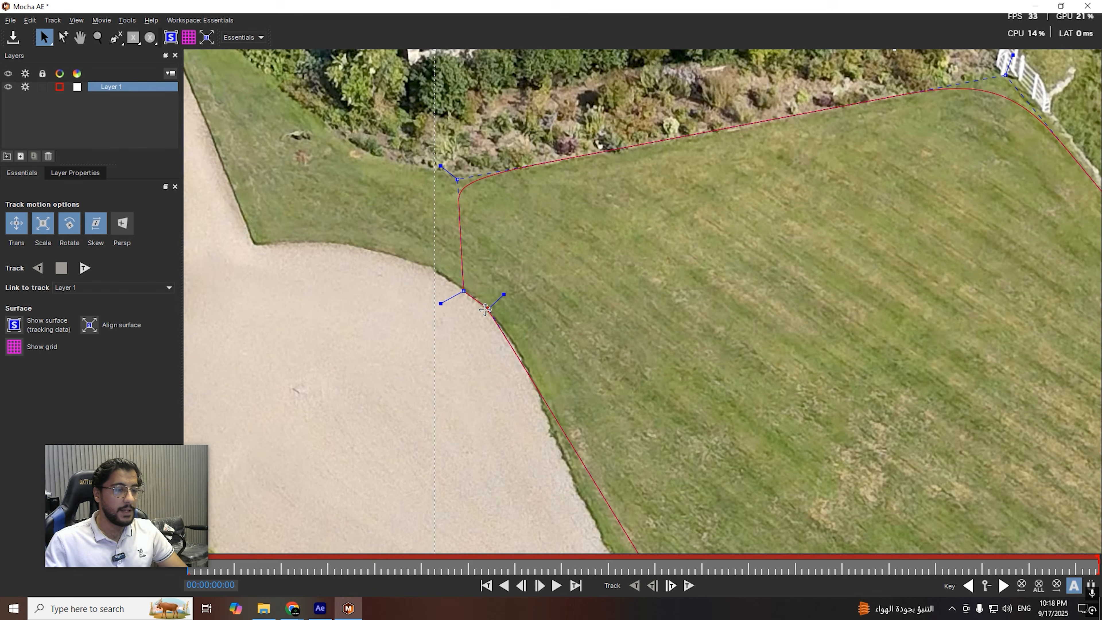
pyautogui.scroll(1, 546, 369)
pyautogui.scroll(2, 549, 373)
pyautogui.moveTo(430, 247); pyautogui.dragTo(432, 249)
# Step: Insert an extra spline point on the driveway curve, shift it onto the grass edge, and play the clip briefly
pyautogui.click(115, 37)
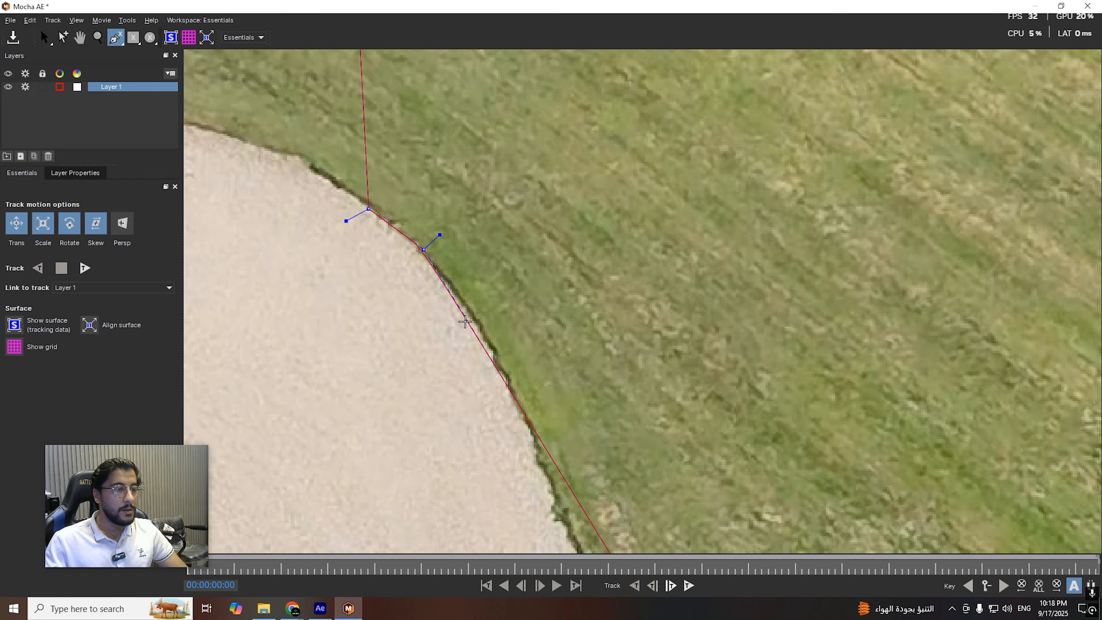
pyautogui.hotkey('ctrl', 'shift', 'a')
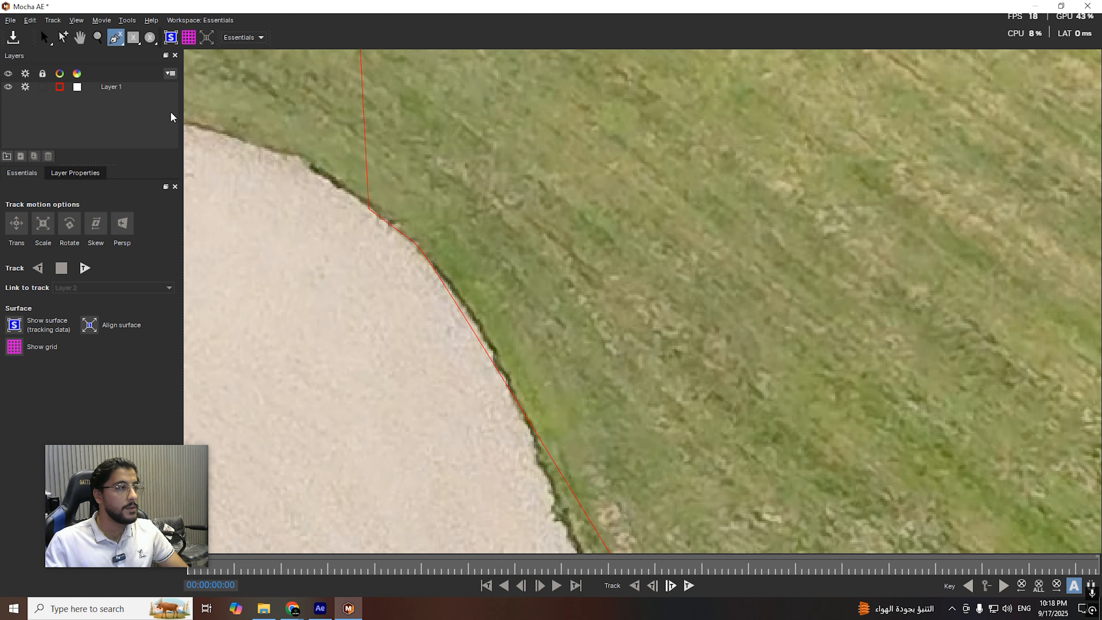
pyautogui.click(63, 37)
pyautogui.click(491, 367)
pyautogui.click(492, 367)
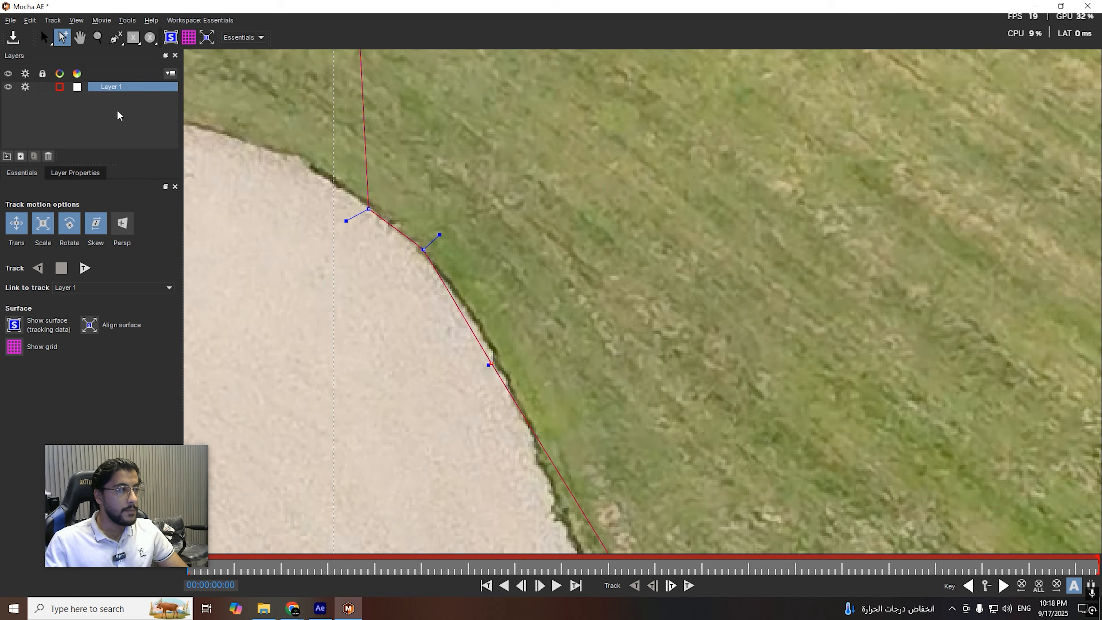
pyautogui.moveTo(493, 364); pyautogui.dragTo(495, 354)
pyautogui.hotkey('ctrl', 'f')
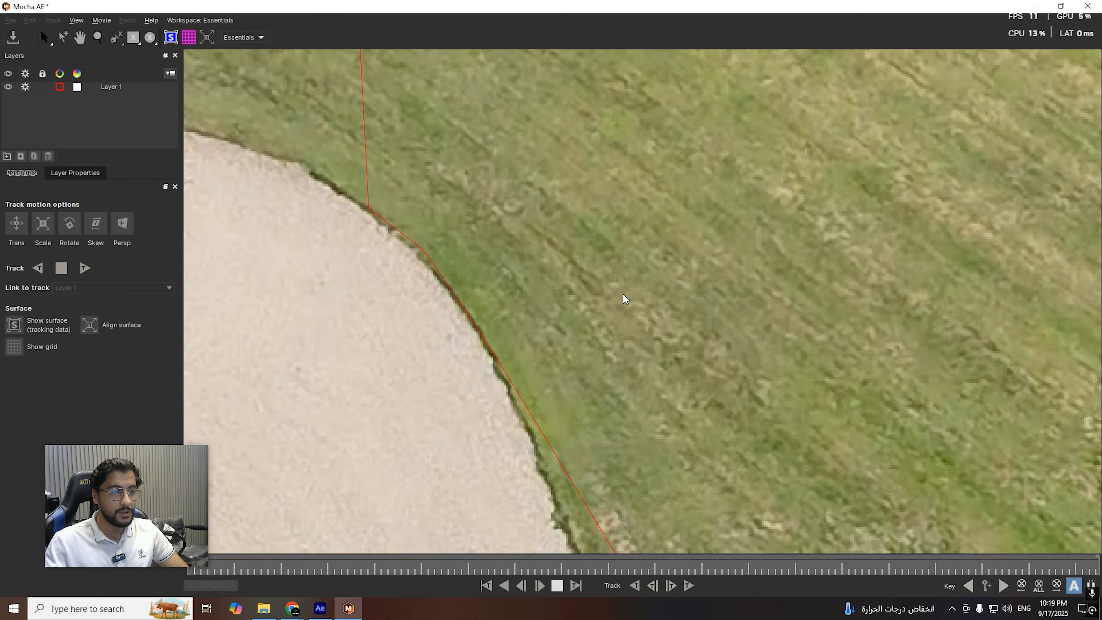
pyautogui.click(486, 586)
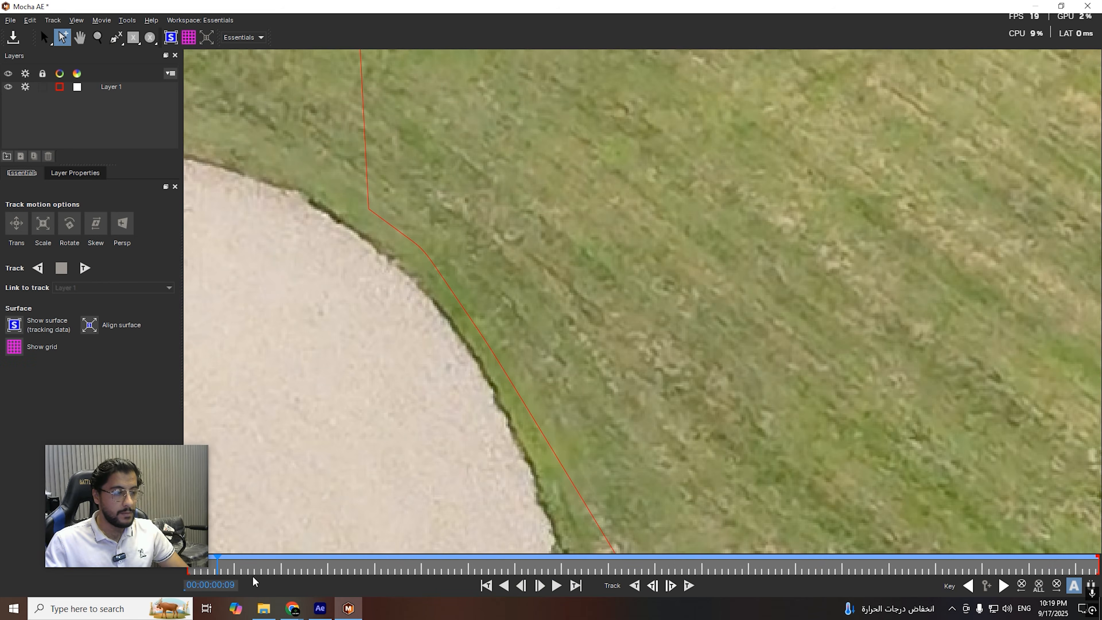
# Step: Return to the first frame and refine the outline along the driveway's grass edge, including the small grass strip beside the path
pyautogui.moveTo(219, 566); pyautogui.dragTo(188, 566)
pyautogui.press('s')
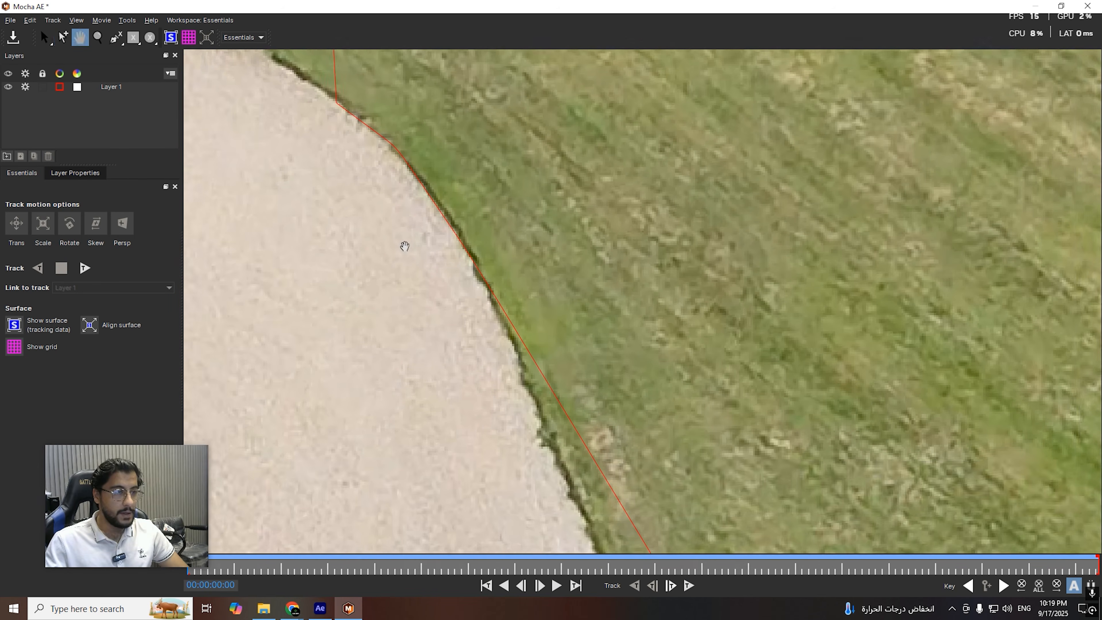
pyautogui.scroll(-3, 436, 330)
pyautogui.scroll(-2, 390, 324)
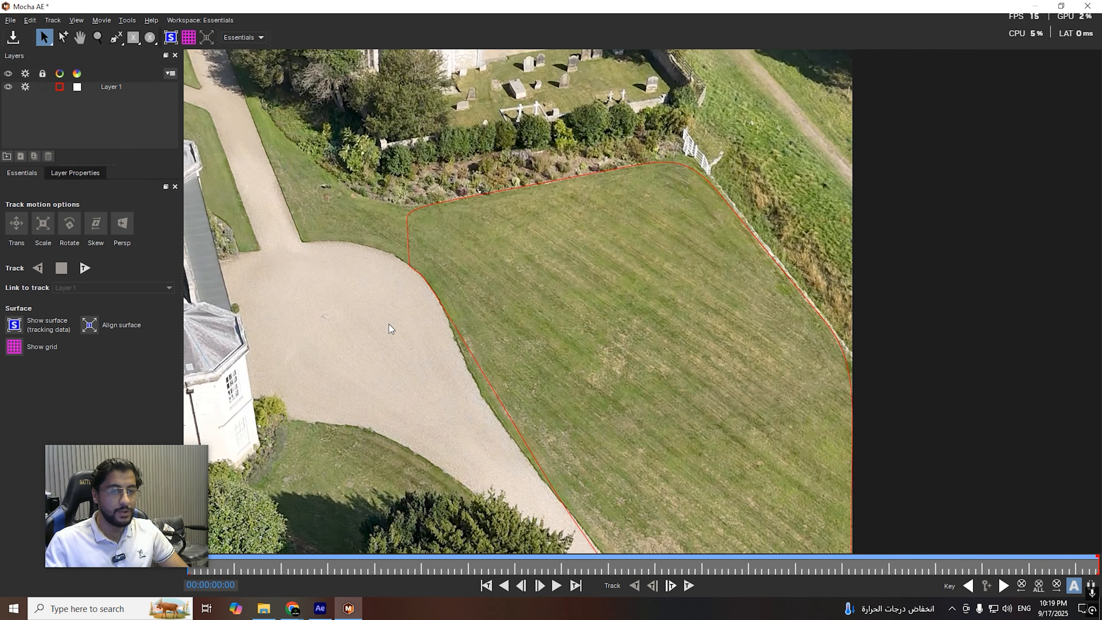
pyautogui.scroll(8, 390, 324)
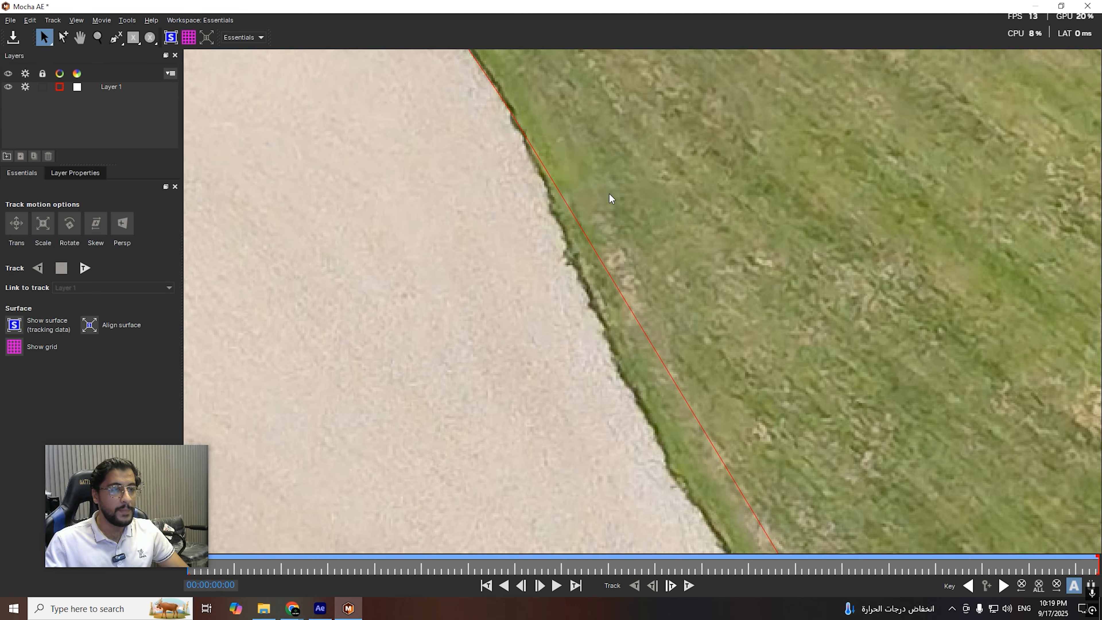
pyautogui.click(583, 234)
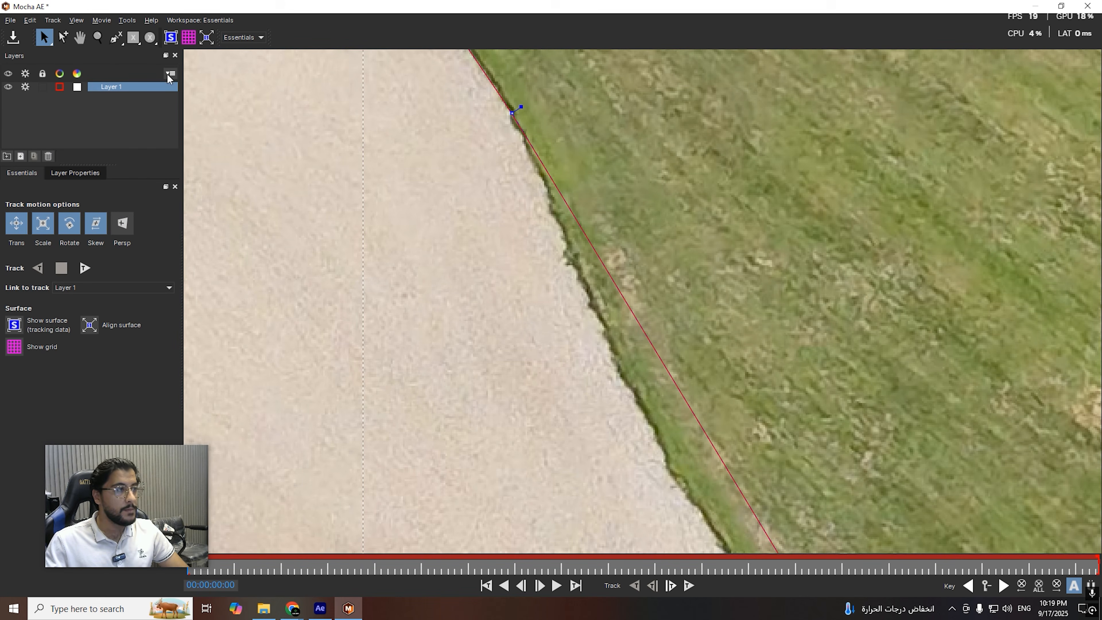
pyautogui.moveTo(630, 306); pyautogui.dragTo(610, 351)
pyautogui.scroll(-5, 710, 388)
pyautogui.press('s')
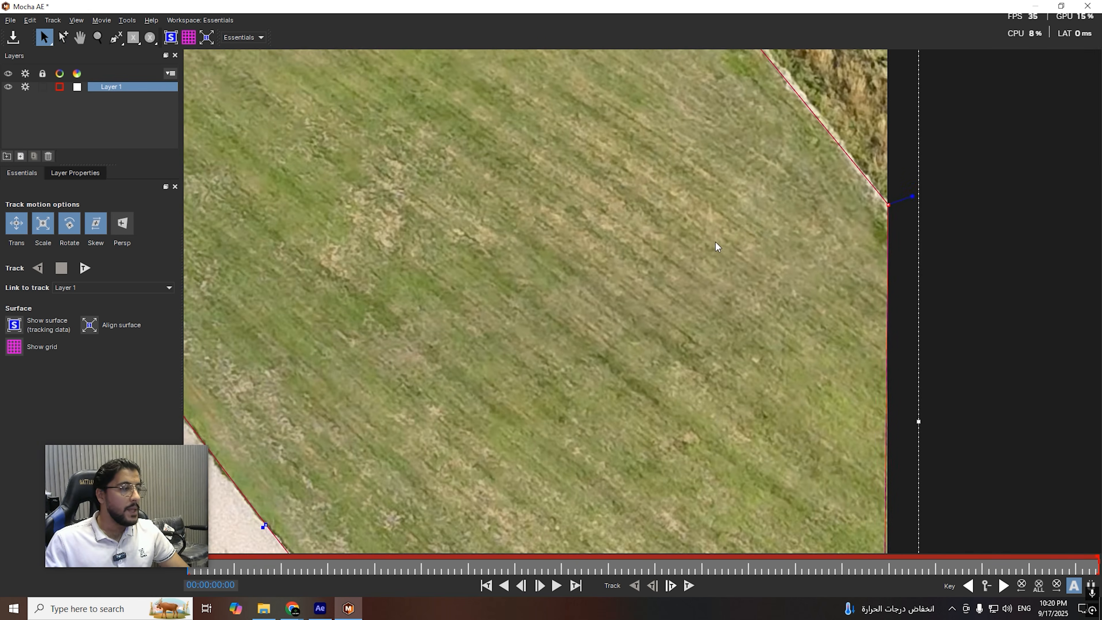
# Step: Show the tracking surface and move its corners to form a tilted quadrilateral inside the lawn outline
pyautogui.click(171, 37)
pyautogui.scroll(-5, 557, 391)
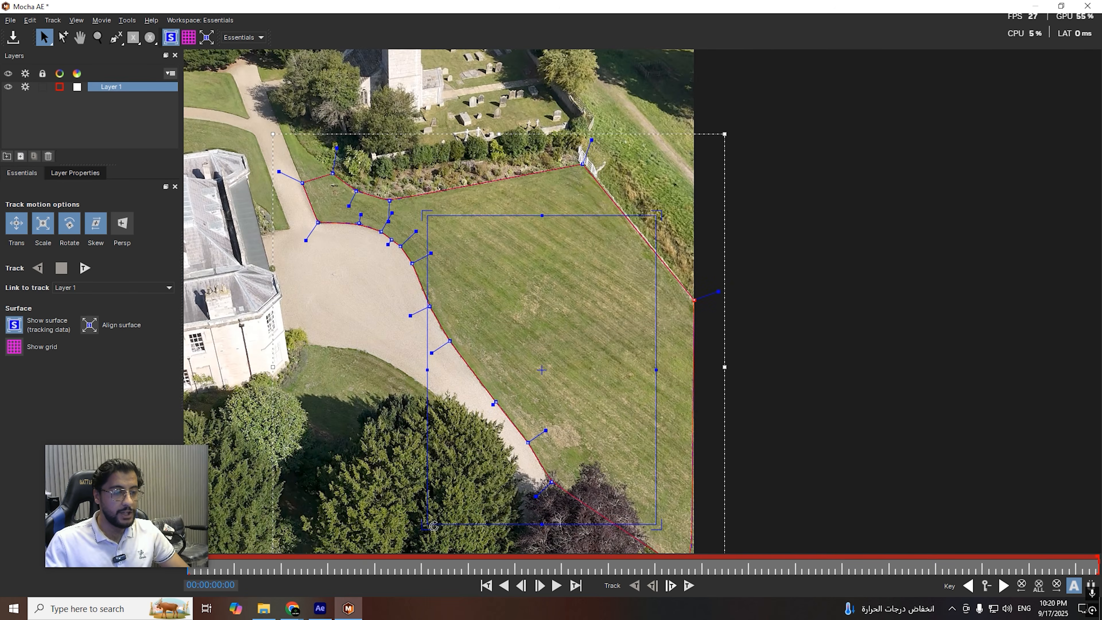
pyautogui.moveTo(428, 524); pyautogui.dragTo(546, 443)
pyautogui.moveTo(656, 216); pyautogui.dragTo(586, 182)
pyautogui.moveTo(654, 520); pyautogui.dragTo(692, 328)
pyautogui.moveTo(544, 442); pyautogui.dragTo(563, 469)
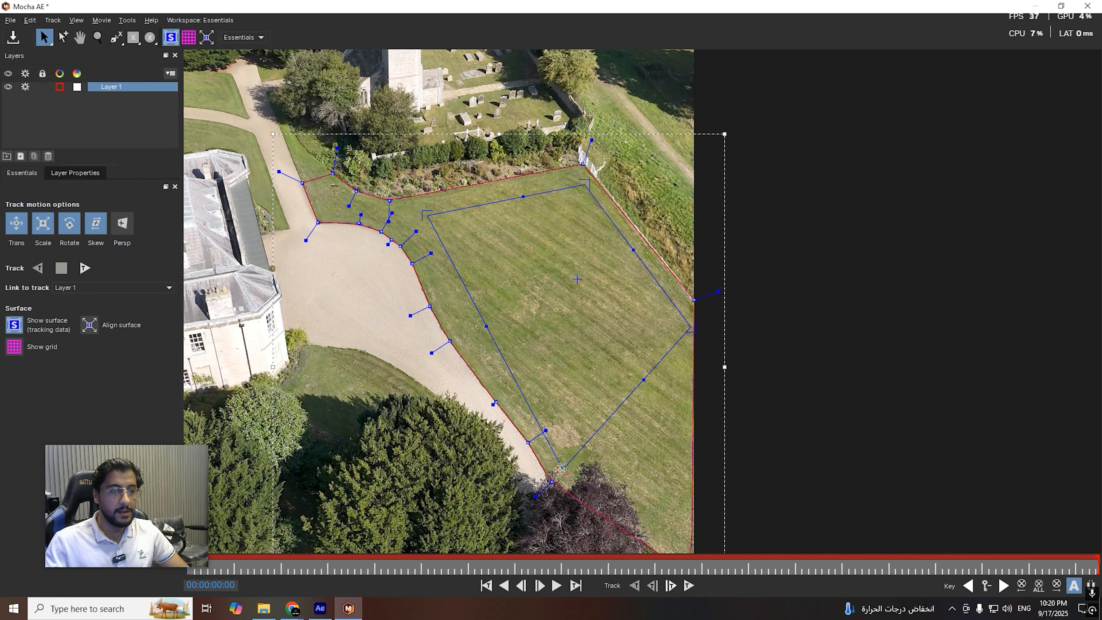
# Step: Fine-tune three surface corners closer to the flower bed corner, the white gate and the driveway's lower end
pyautogui.moveTo(426, 212); pyautogui.dragTo(392, 207)
pyautogui.moveTo(585, 181); pyautogui.dragTo(582, 169)
pyautogui.moveTo(559, 467); pyautogui.dragTo(569, 462)
pyautogui.moveTo(391, 210); pyautogui.dragTo(399, 213)
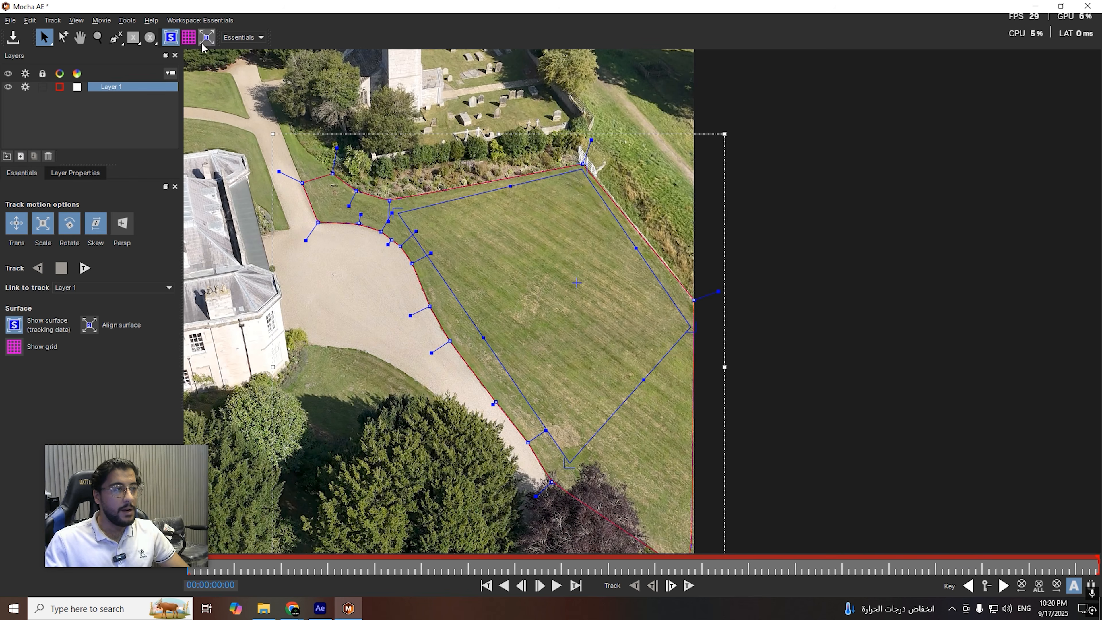
# Step: Show the perspective grid, pull the surface corner near the flower bed inward, and hide the surface and grid overlays
pyautogui.click(189, 38)
pyautogui.moveTo(397, 213); pyautogui.dragTo(431, 225)
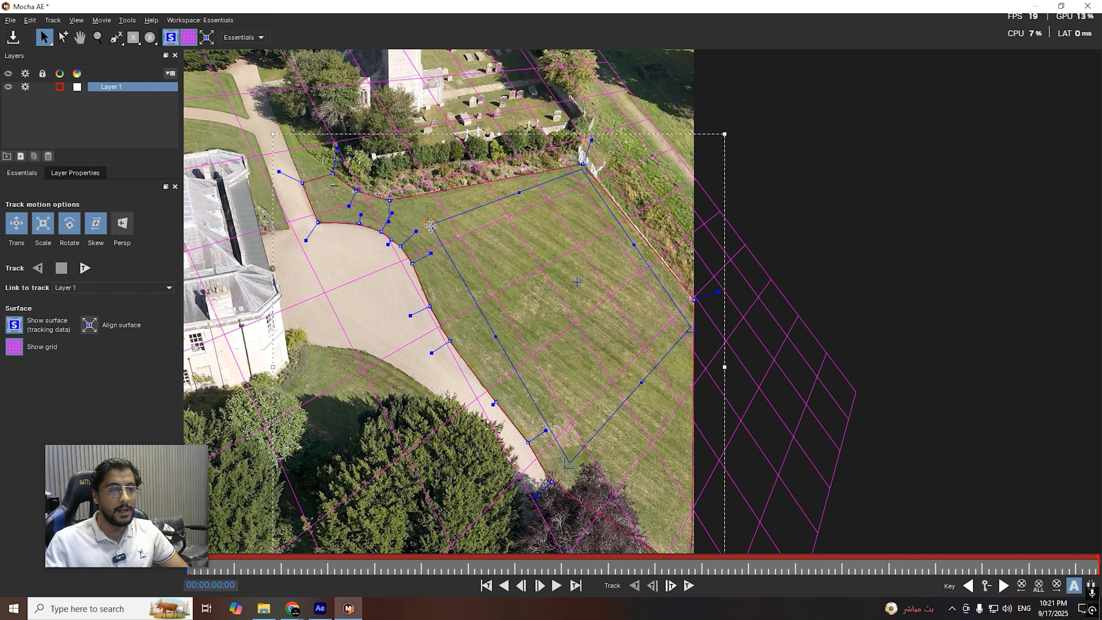
pyautogui.scroll(-5, 431, 225)
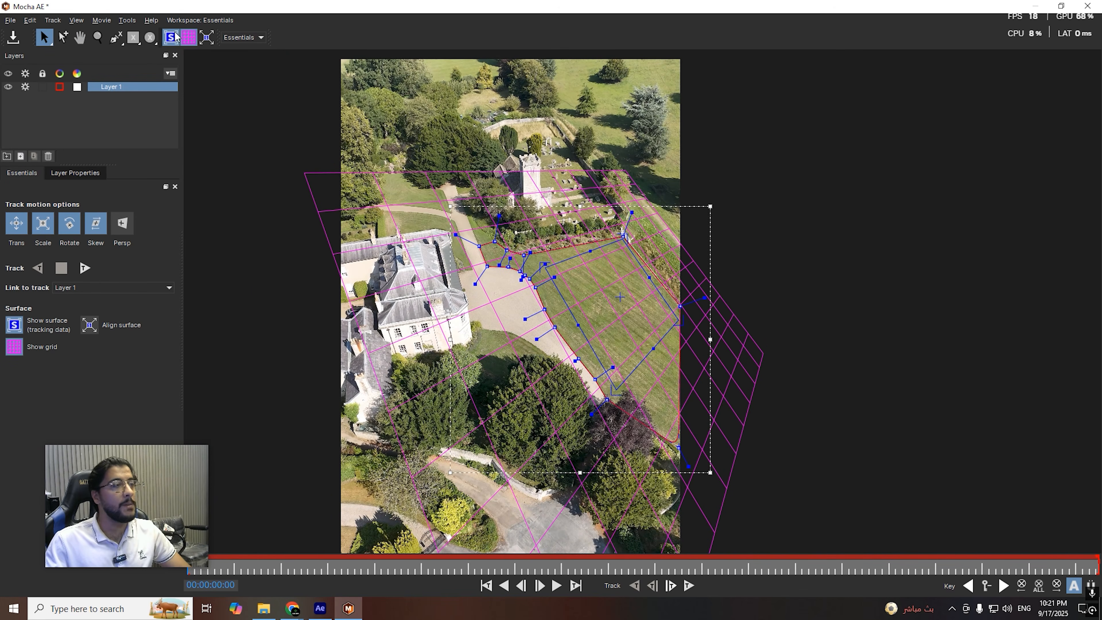
pyautogui.click(175, 37)
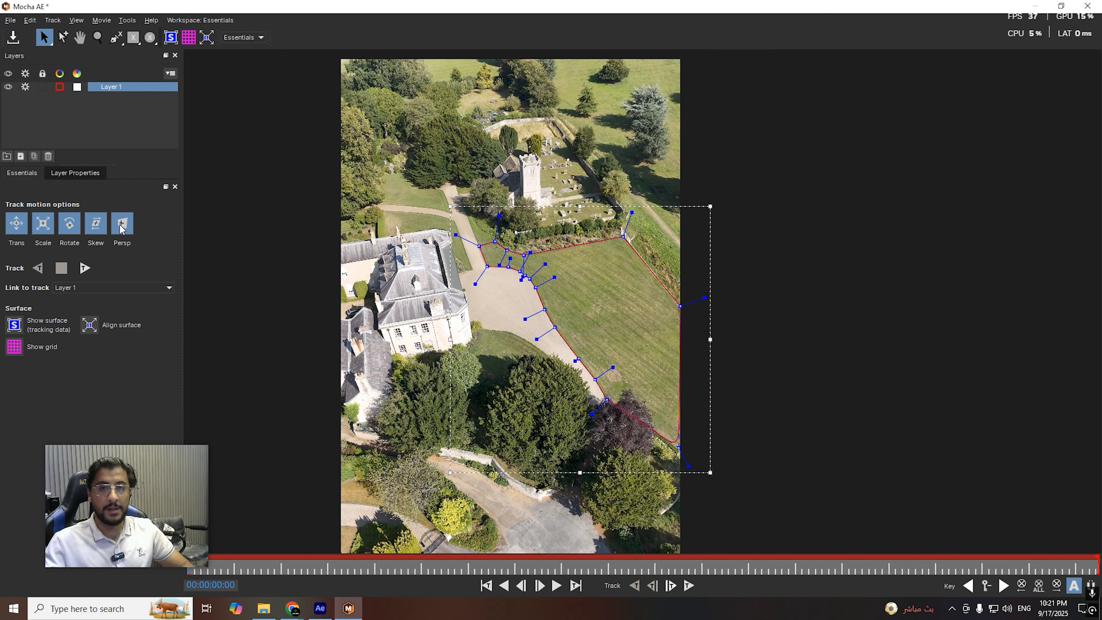
# Step: Track the lawn forward to the clip's end with perspective motion included, and save the project before closing Mocha AE
pyautogui.click(84, 269)
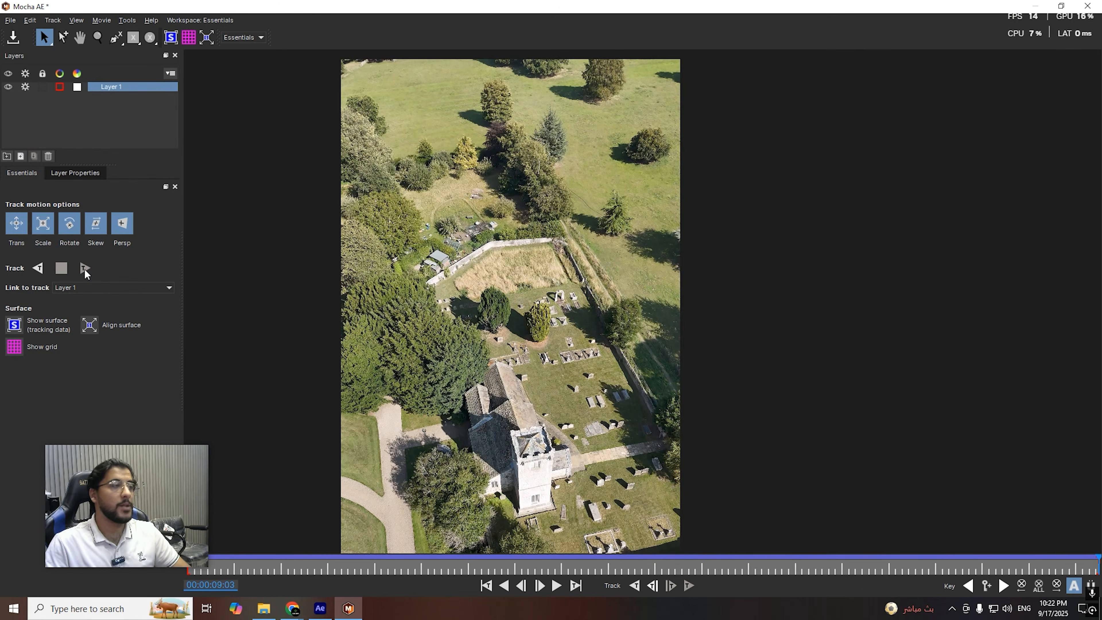
pyautogui.click(10, 20)
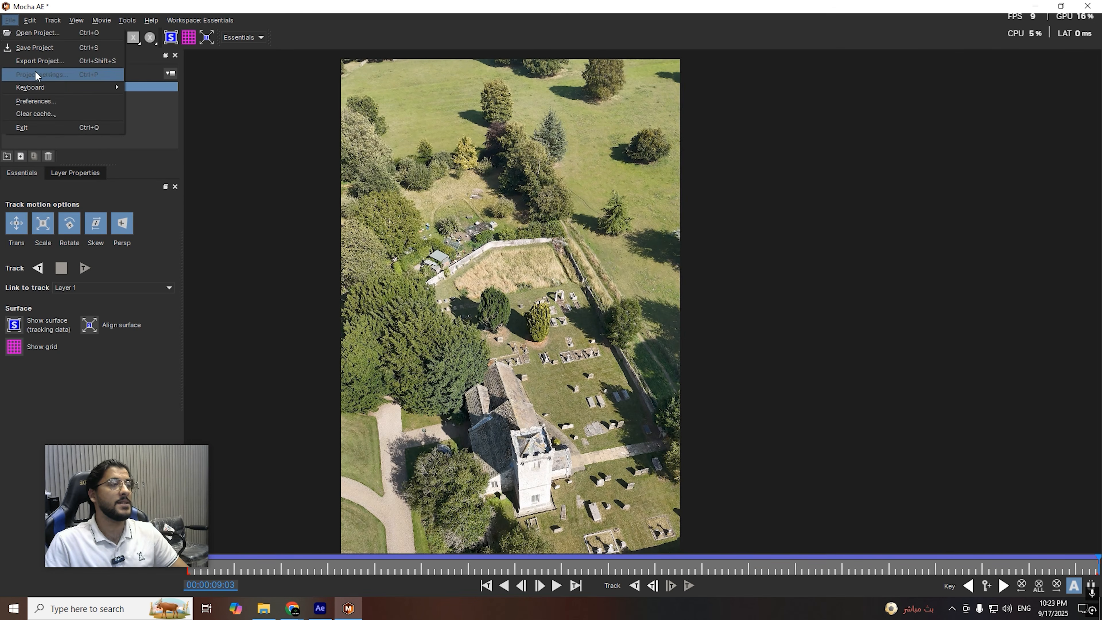
pyautogui.click(35, 47)
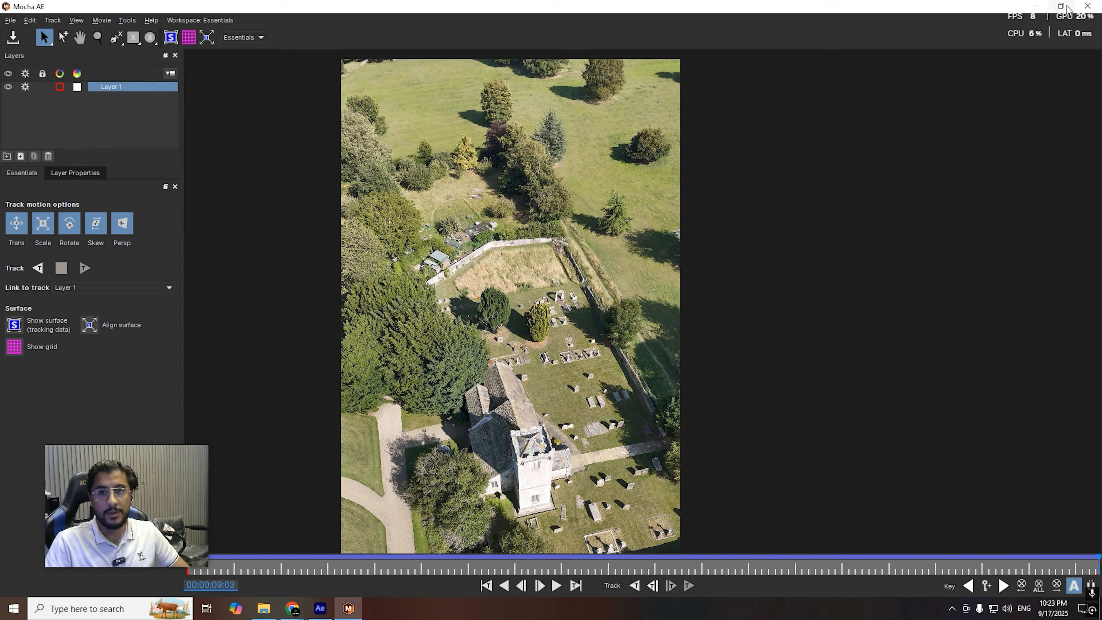
pyautogui.click(1088, 6)
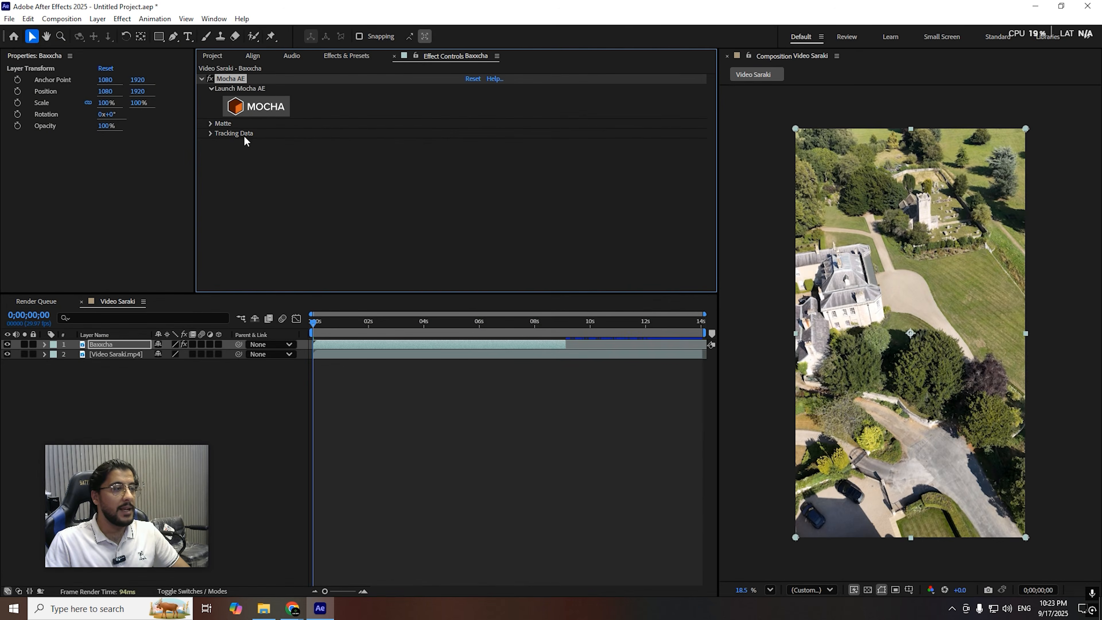
# Step: Create After Effects masks on the Baxxcha layer from the Mocha AE effect's matte settings
pyautogui.click(211, 133)
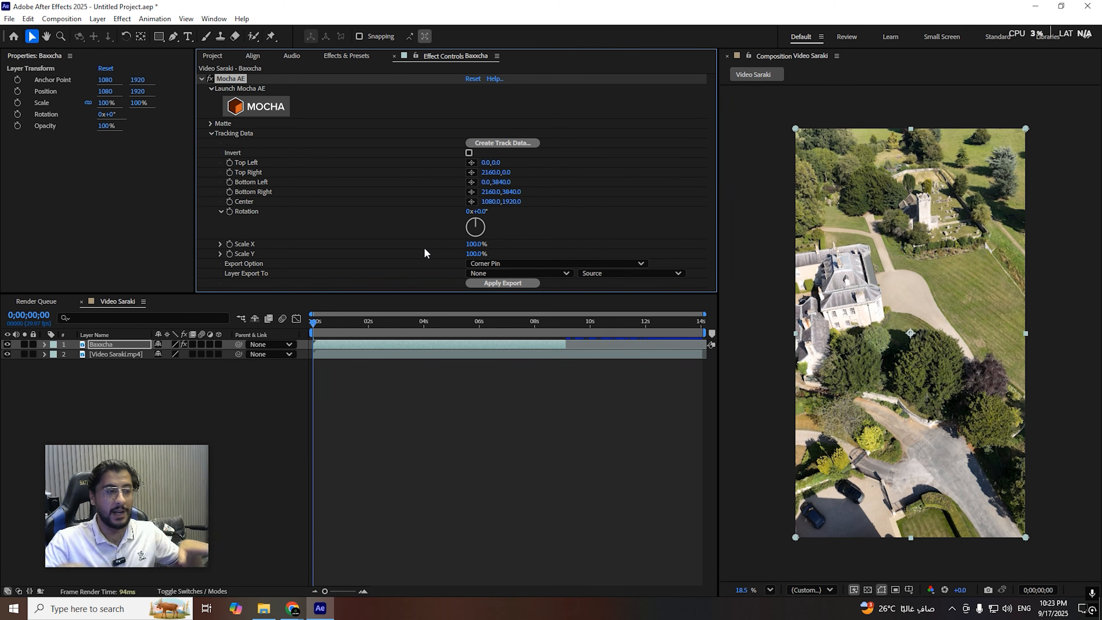
pyautogui.click(211, 123)
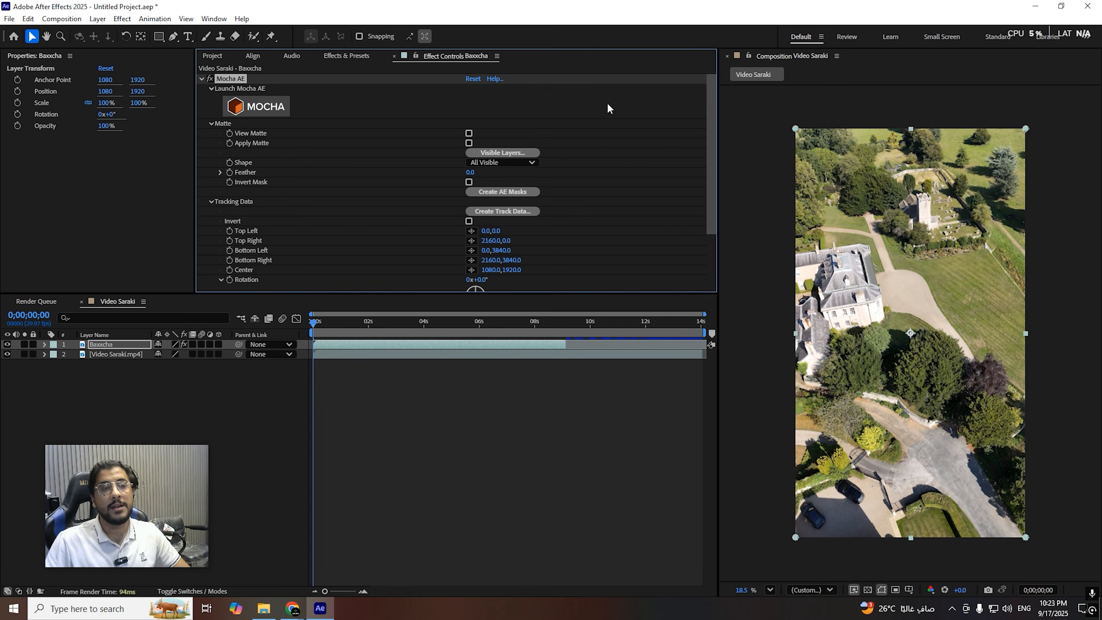
pyautogui.scroll(-1, 540, 213)
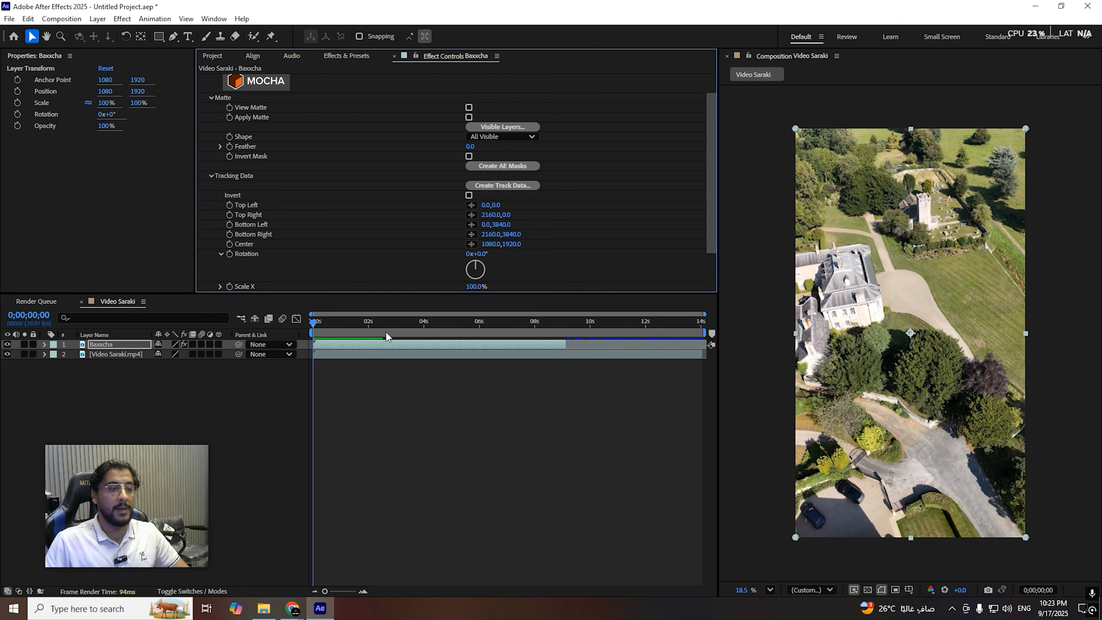
pyautogui.click(489, 168)
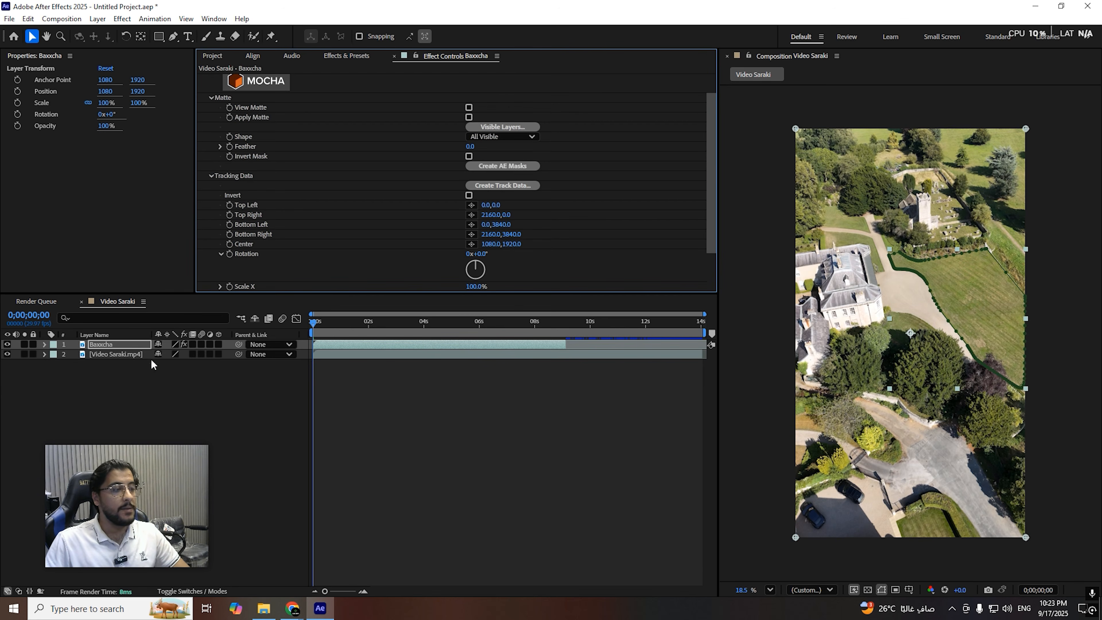
# Step: Preview the tracked lawn cutout with the background video layer hidden, and turn that layer's visibility back on
pyautogui.click(7, 354)
pyautogui.press('space')
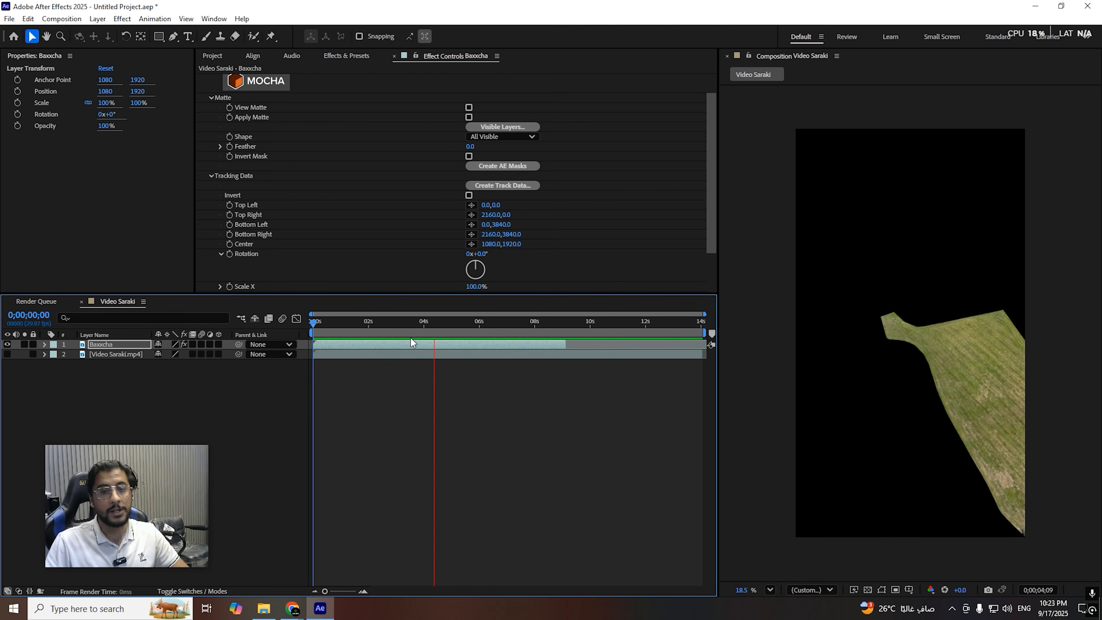
pyautogui.press('space')
pyautogui.click(7, 354)
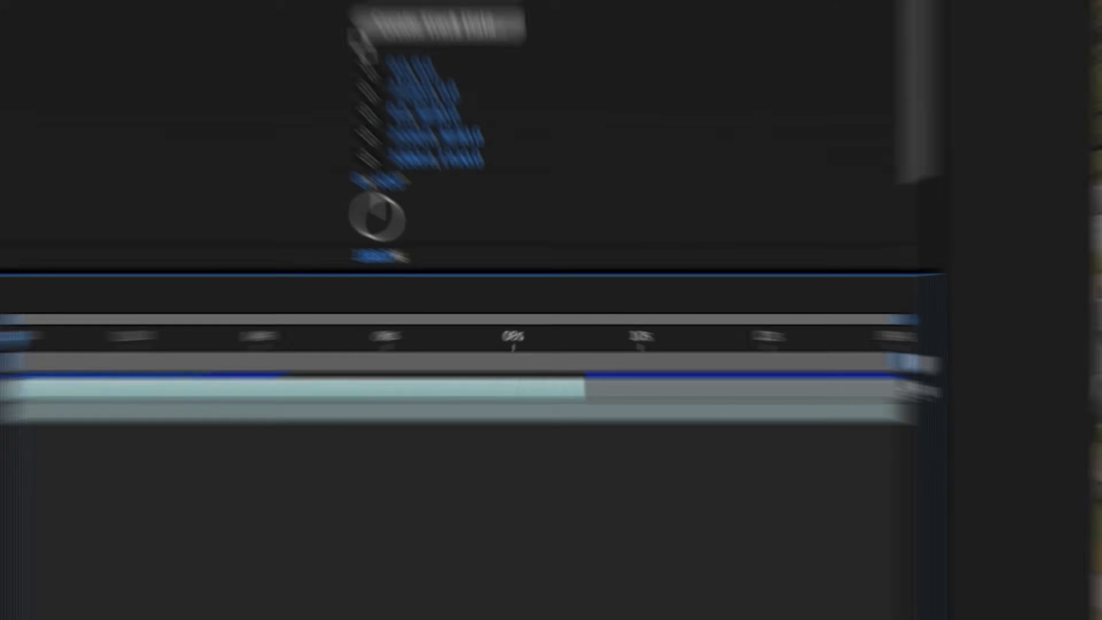
# Step: Select the Baxxcha layer at the start of the timeline and search the effects for Saber
pyautogui.click(316, 321)
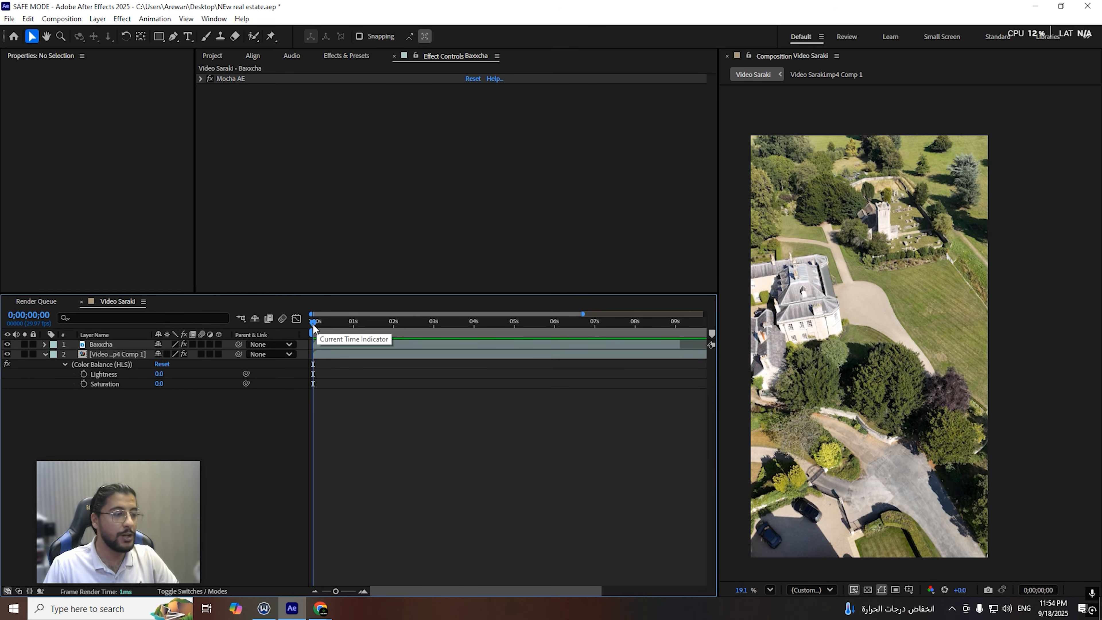
pyautogui.moveTo(315, 329); pyautogui.dragTo(309, 330)
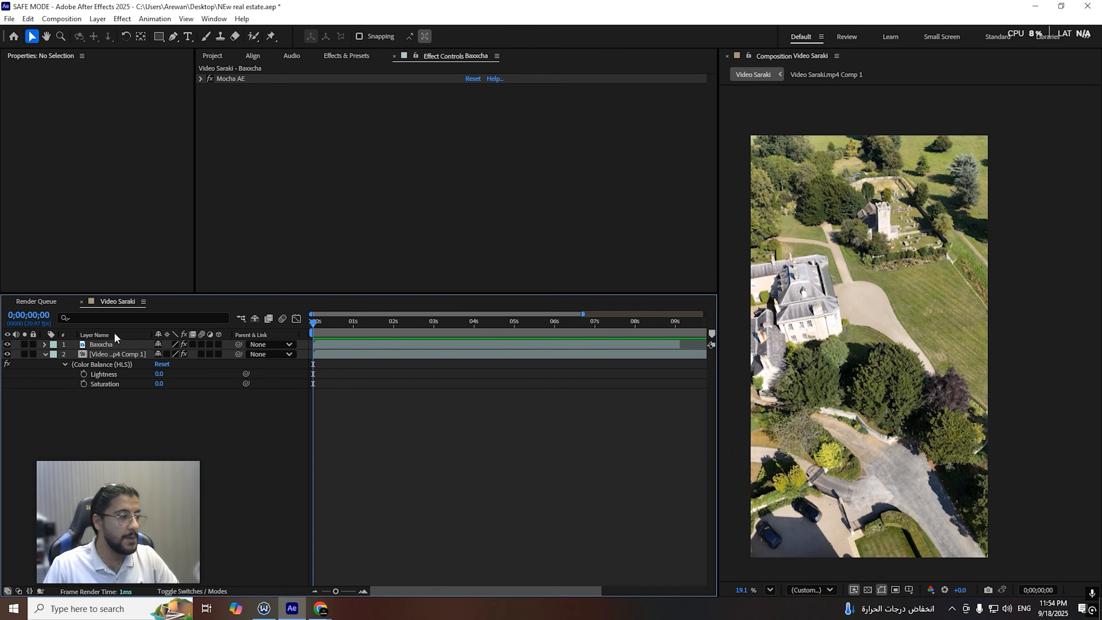
pyautogui.click(108, 344)
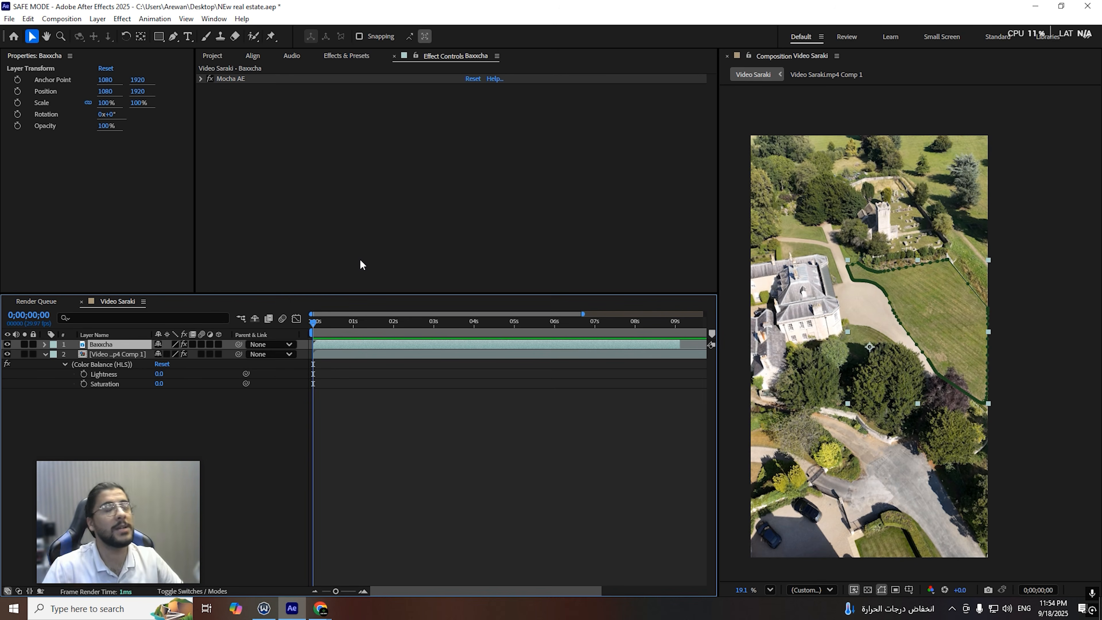
pyautogui.click(362, 58)
pyautogui.click(276, 68)
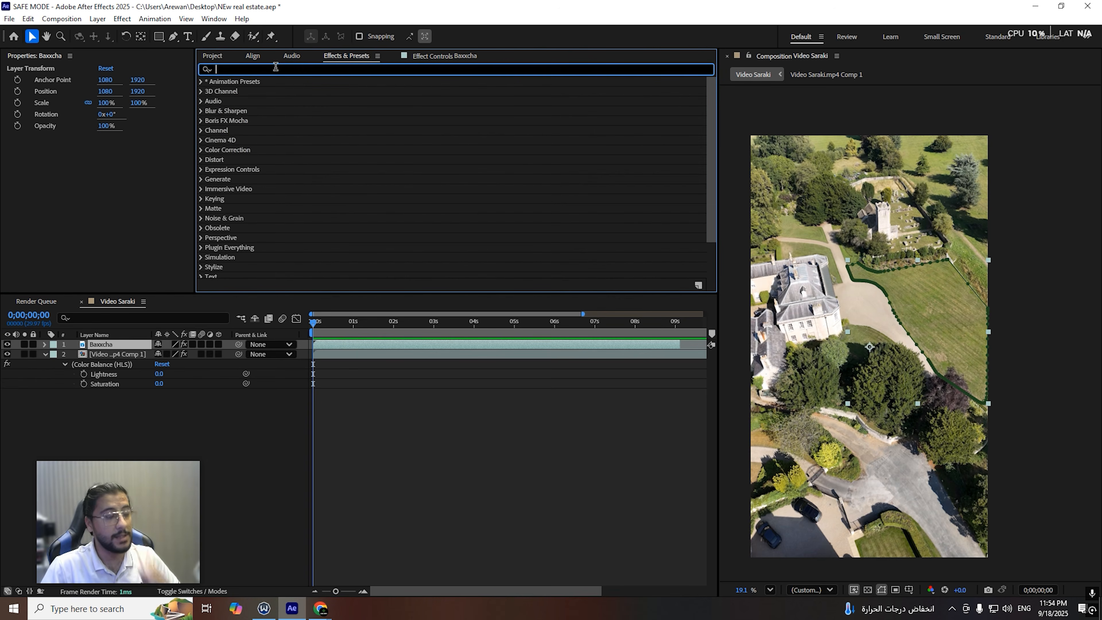
pyautogui.write('saber')
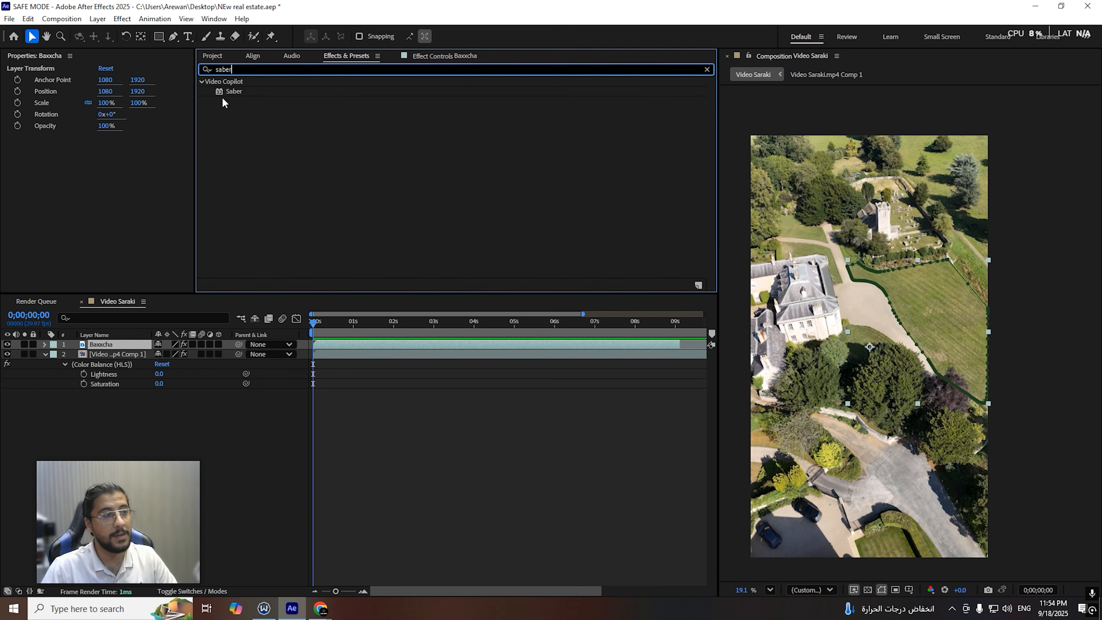
# Step: Search the effects for Vegas and apply it to the Baxxcha layer
pyautogui.doubleClick(223, 69)
pyautogui.write('vegas')
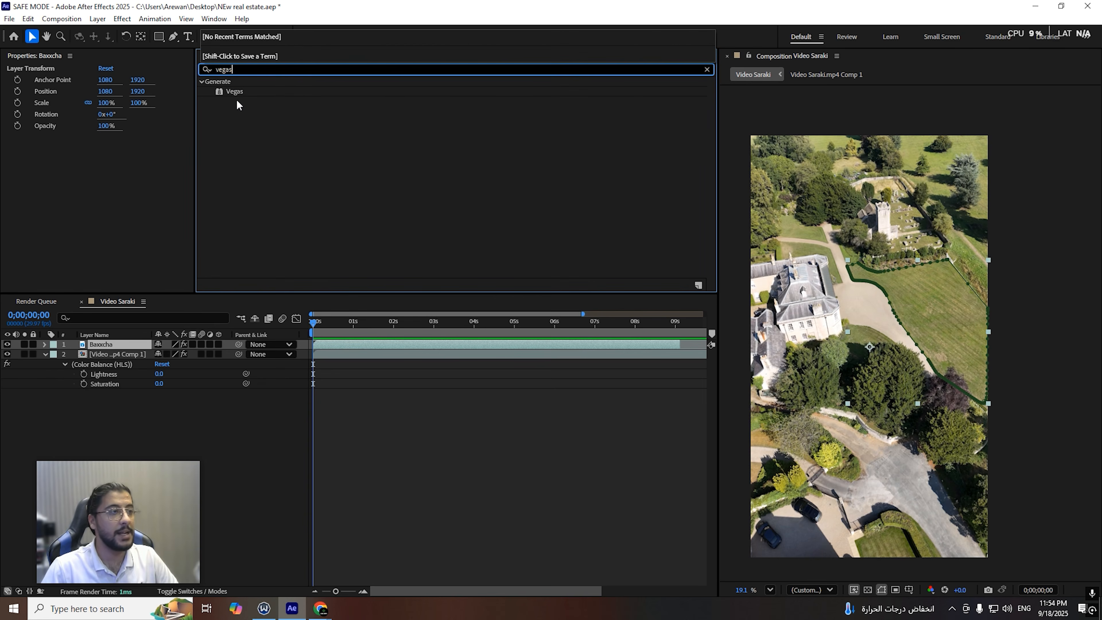
pyautogui.doubleClick(235, 92)
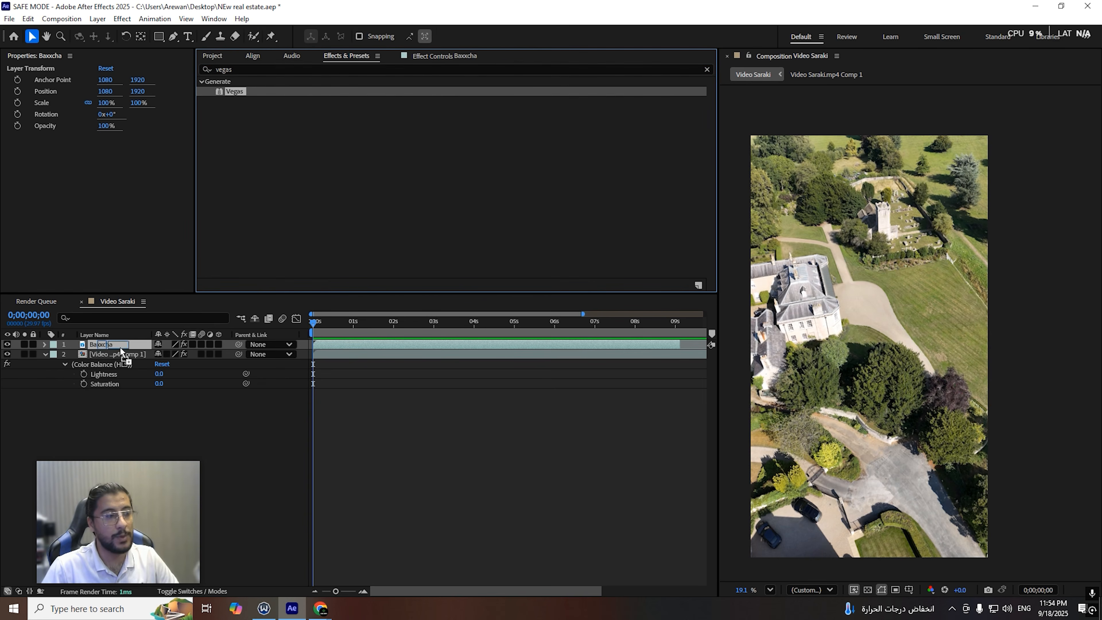
# Step: Set the Vegas effect's Stroke to Mask/Path and its number of segments to 6
pyautogui.scroll(3, 904, 418)
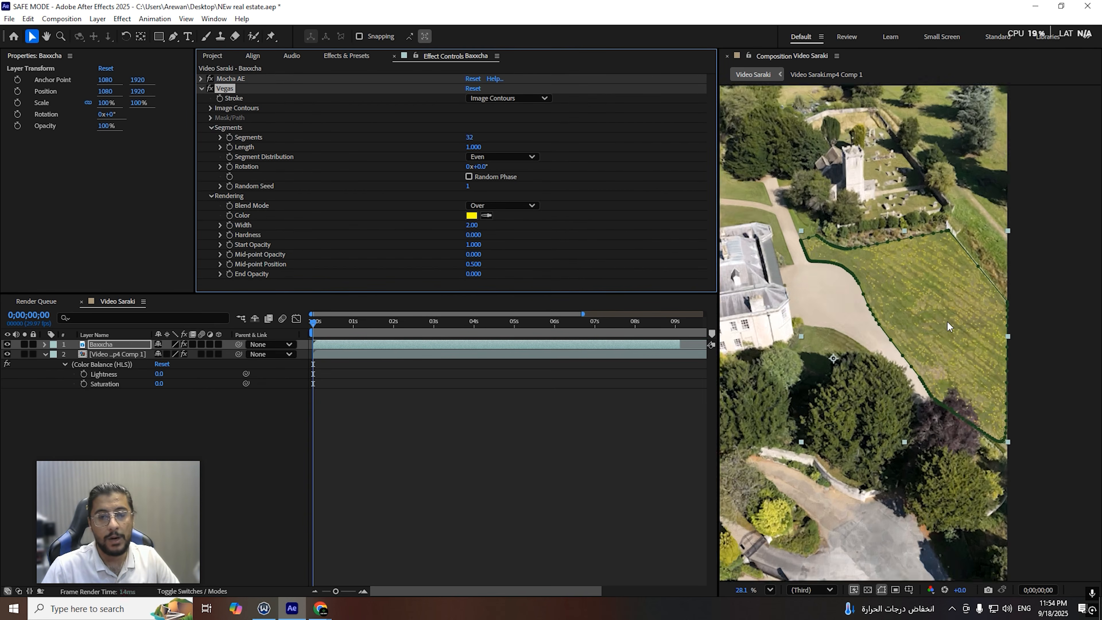
pyautogui.click(509, 98)
pyautogui.click(509, 124)
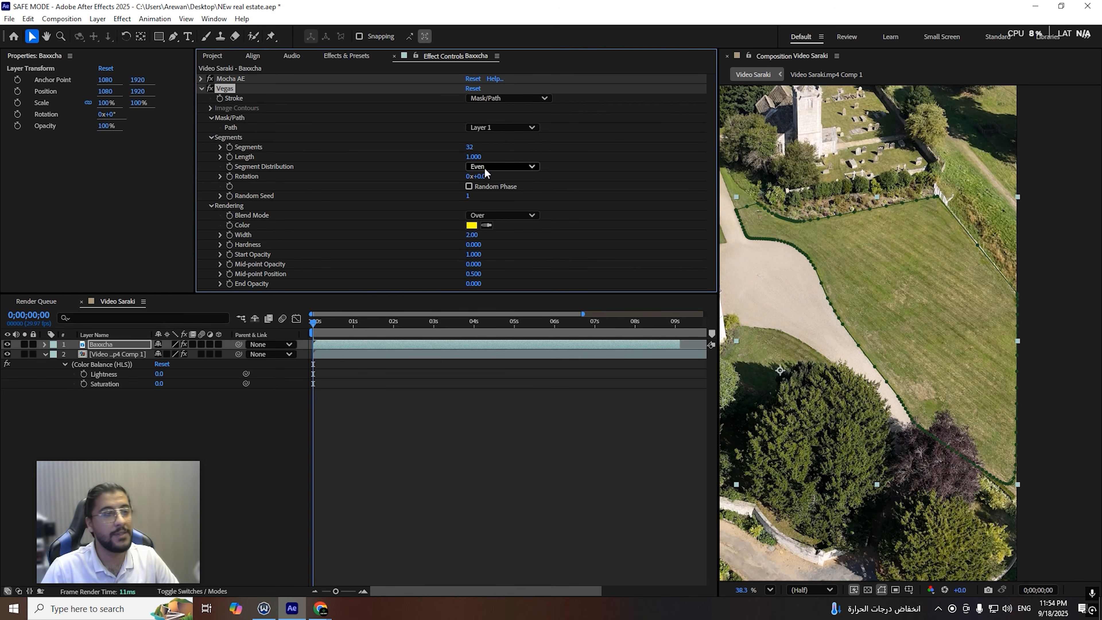
pyautogui.click(469, 147)
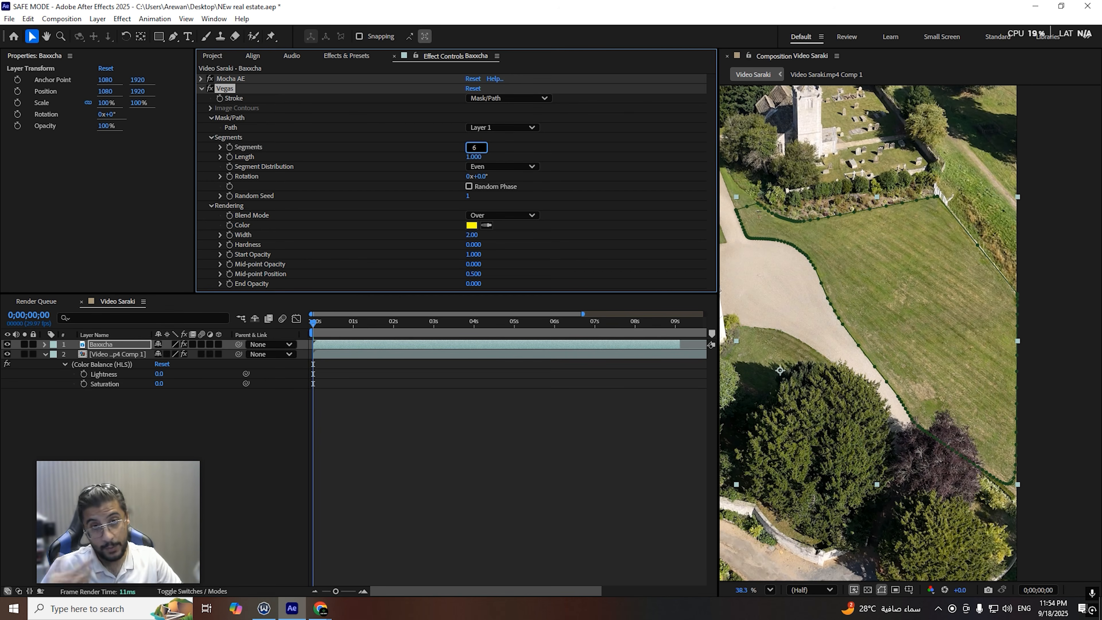
pyautogui.press('Return')
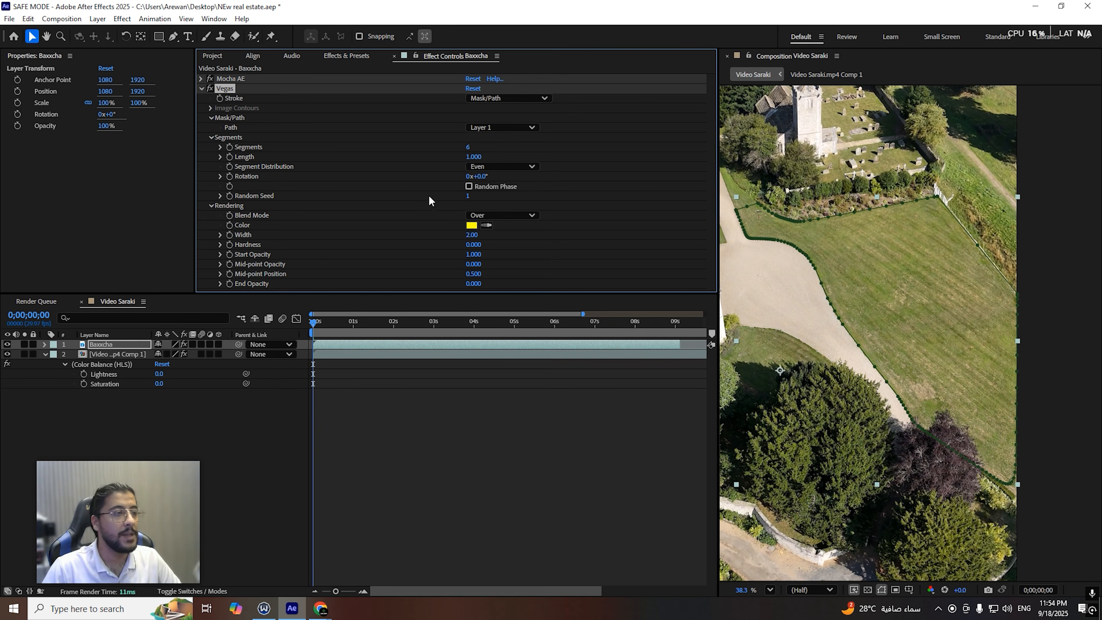
# Step: Try a Random Seed of 66 on the Vegas effect and undo the change
pyautogui.moveTo(469, 196); pyautogui.dragTo(503, 198)
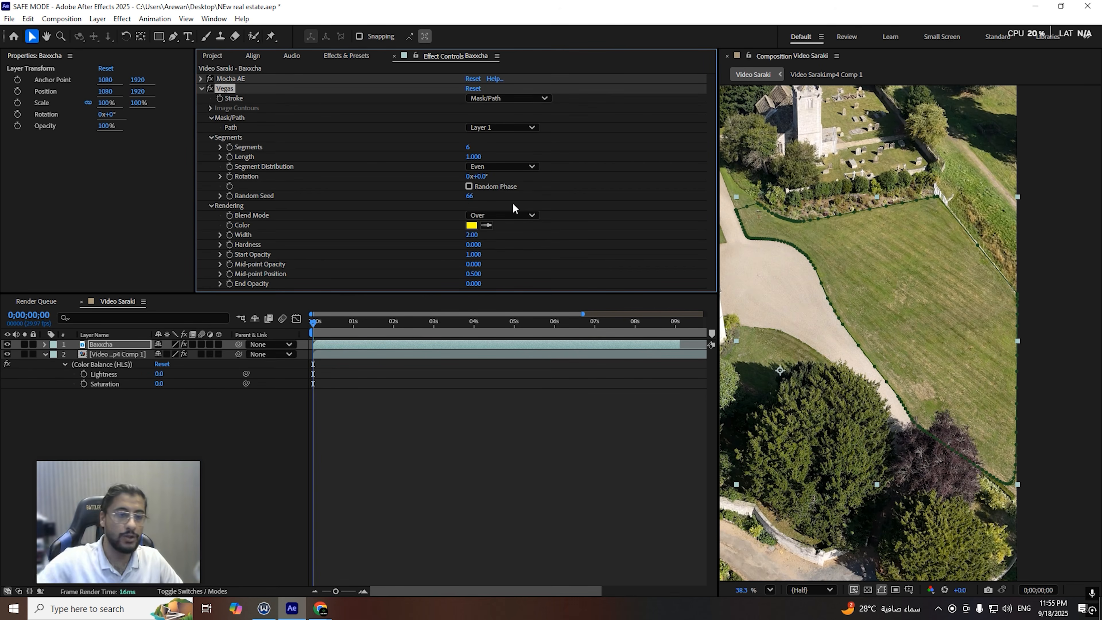
pyautogui.click(536, 486)
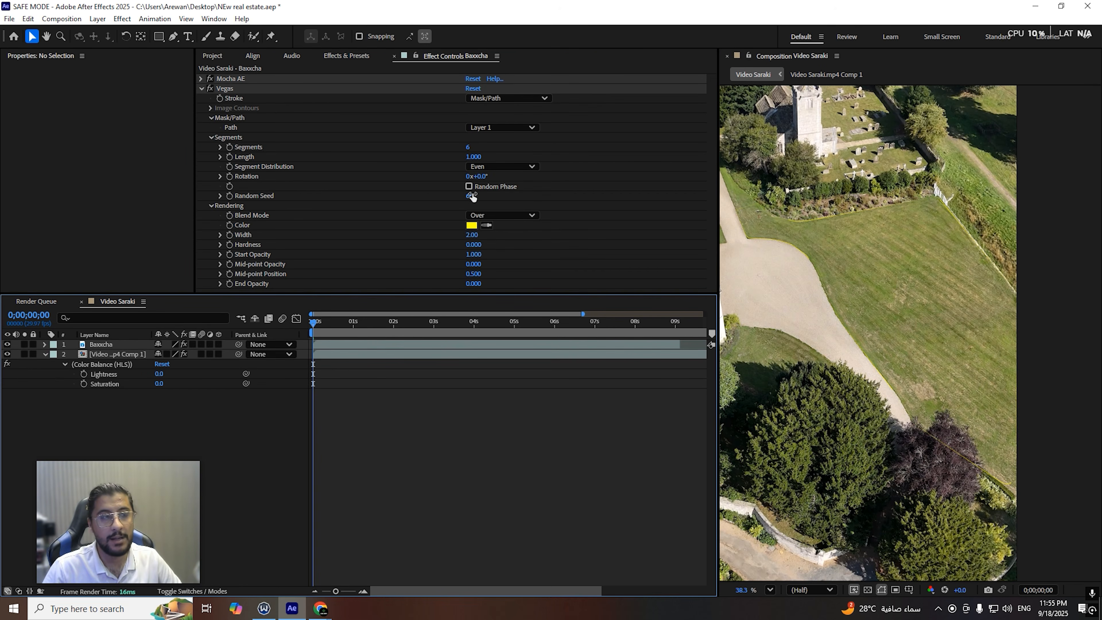
pyautogui.hotkey('ctrl', 'z')
pyautogui.click(488, 473)
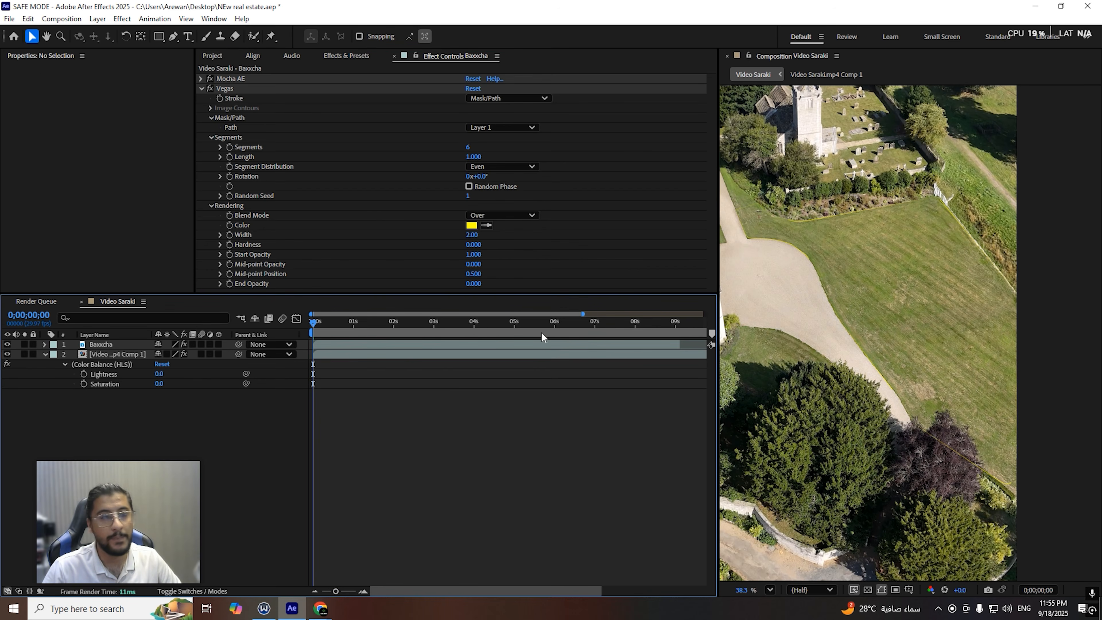
# Step: Set the Vegas effect's Width to 9.90 and its Mid-point Opacity to -0.350
pyautogui.click(474, 235)
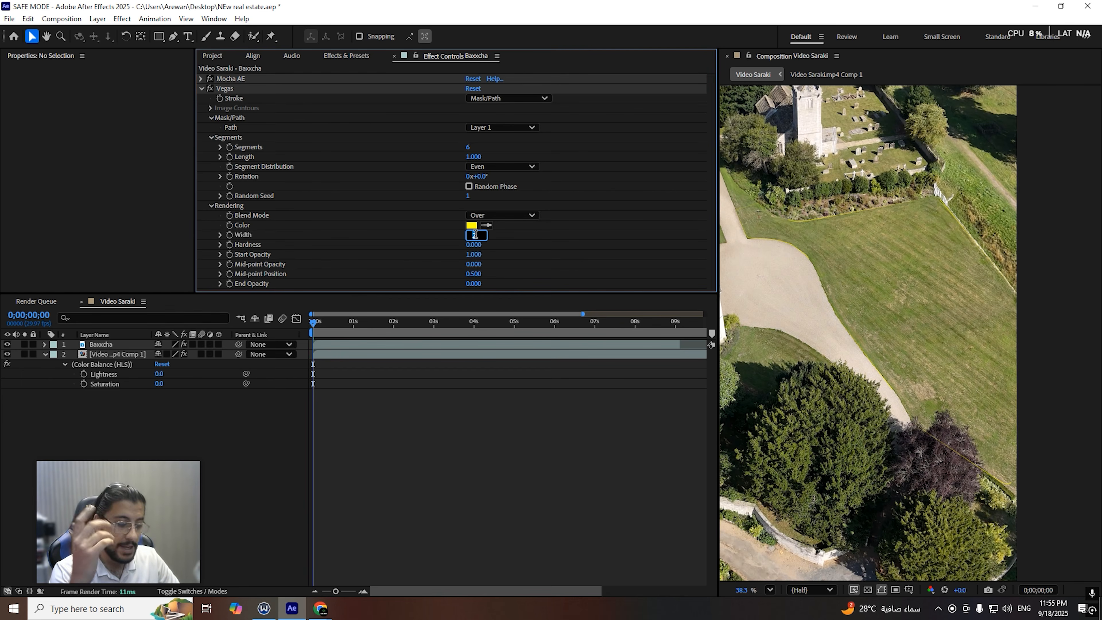
pyautogui.press('Return')
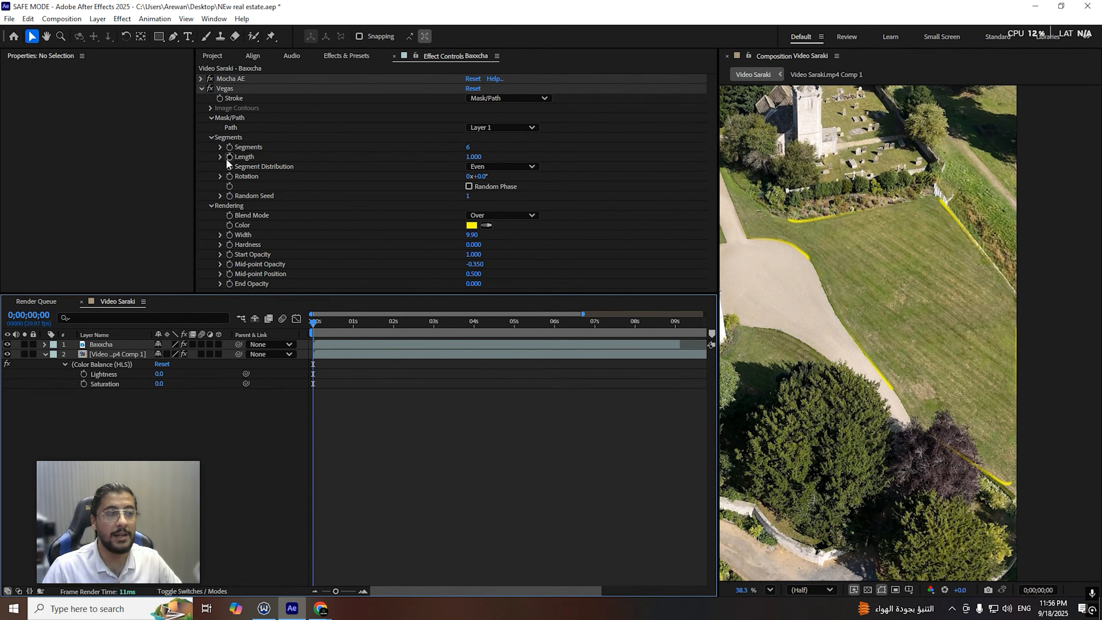
# Step: Keyframe the Vegas effect's Length at the first frame and add a second Length keyframe of 1.000 at 0;00;00;15
pyautogui.click(205, 170)
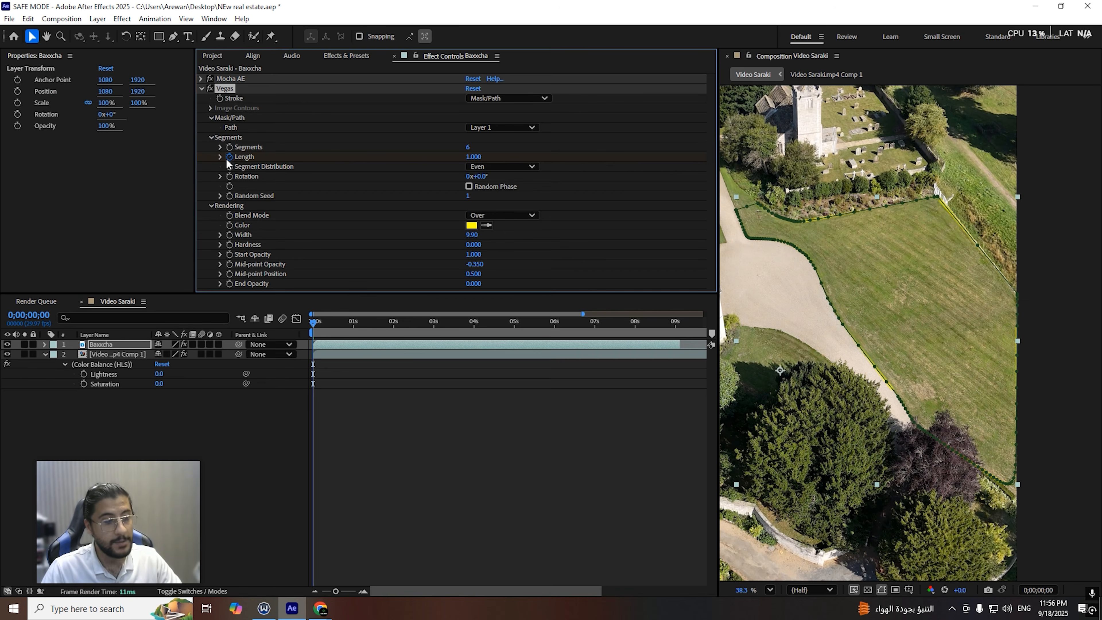
pyautogui.click(227, 158)
pyautogui.press('space')
pyautogui.press('space')
pyautogui.scroll(4, 343, 465)
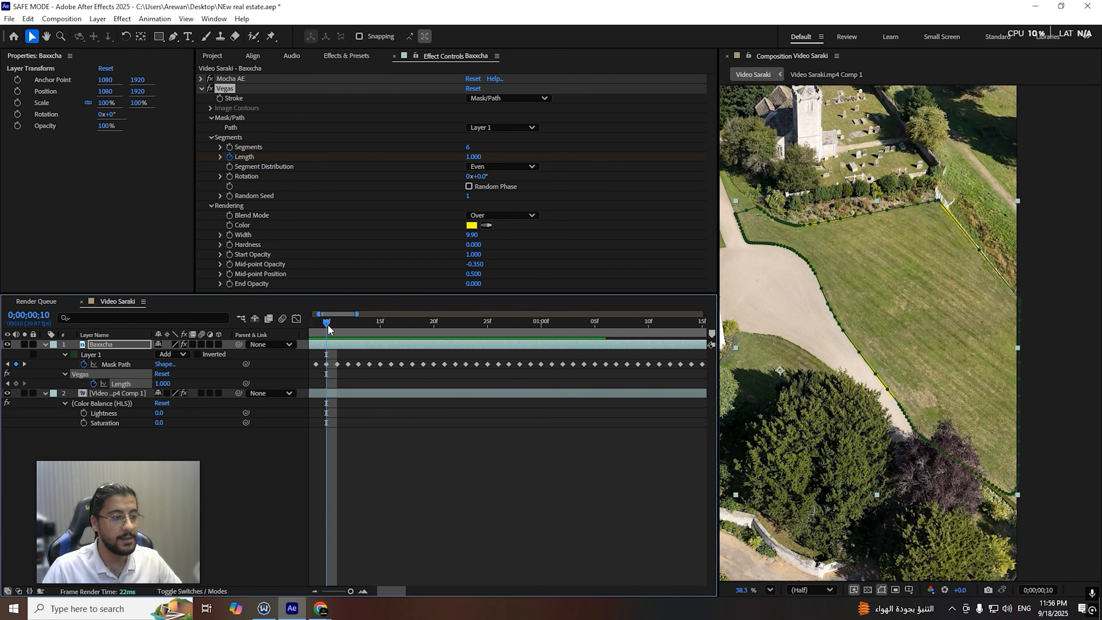
pyautogui.press('space')
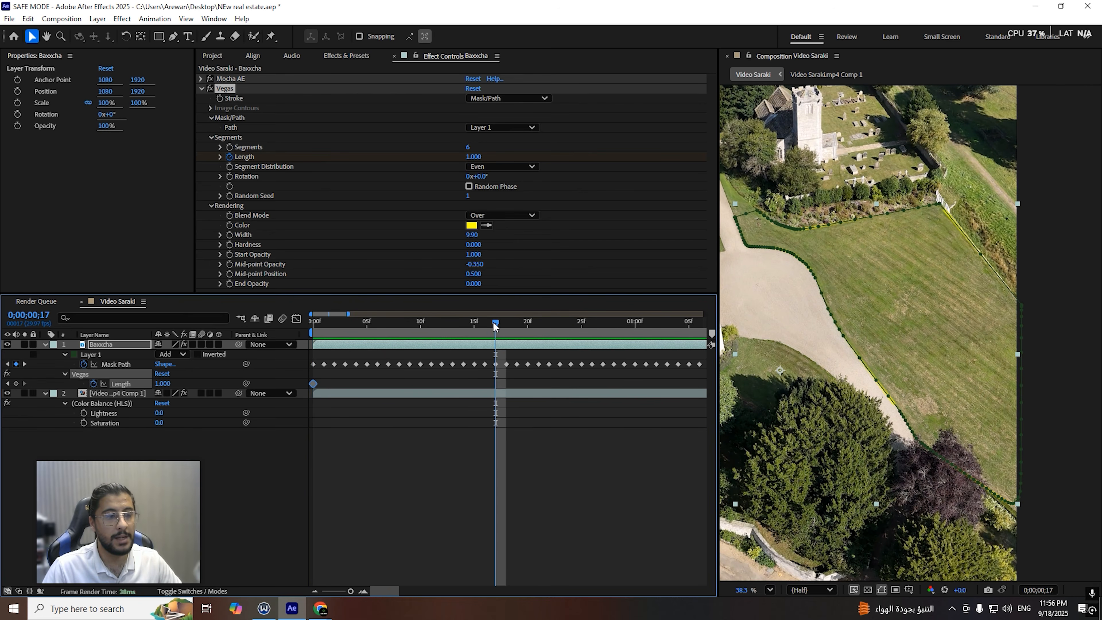
pyautogui.moveTo(496, 327); pyautogui.dragTo(474, 323)
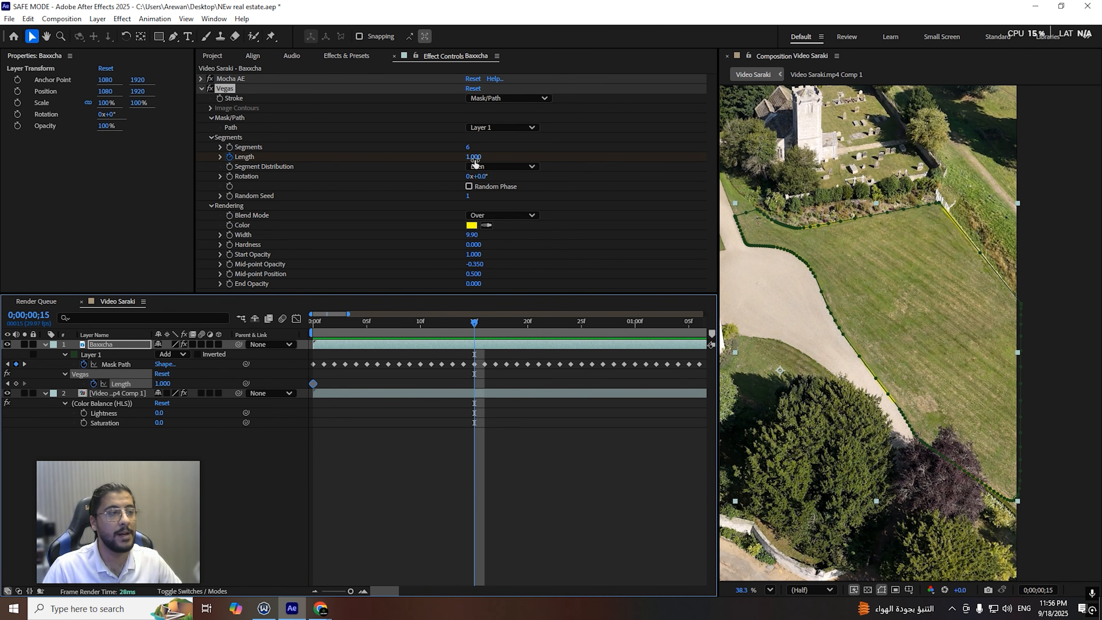
pyautogui.click(16, 384)
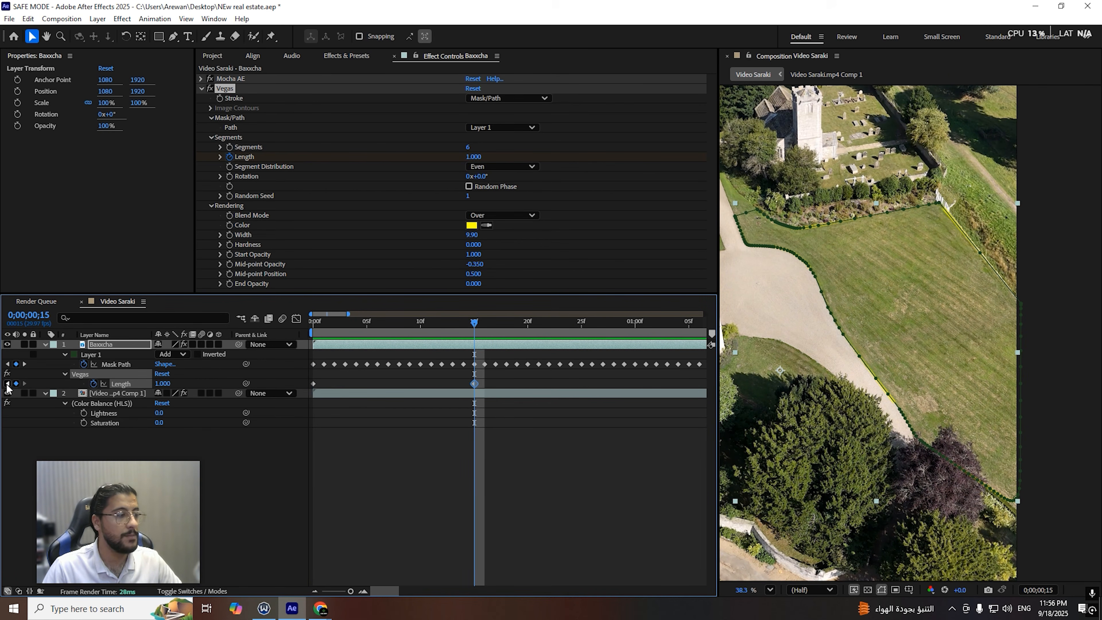
# Step: Set the first Length keyframe to 0.000 and preview the outline drawing on from the start
pyautogui.click(8, 383)
pyautogui.moveTo(473, 157); pyautogui.dragTo(73, 260)
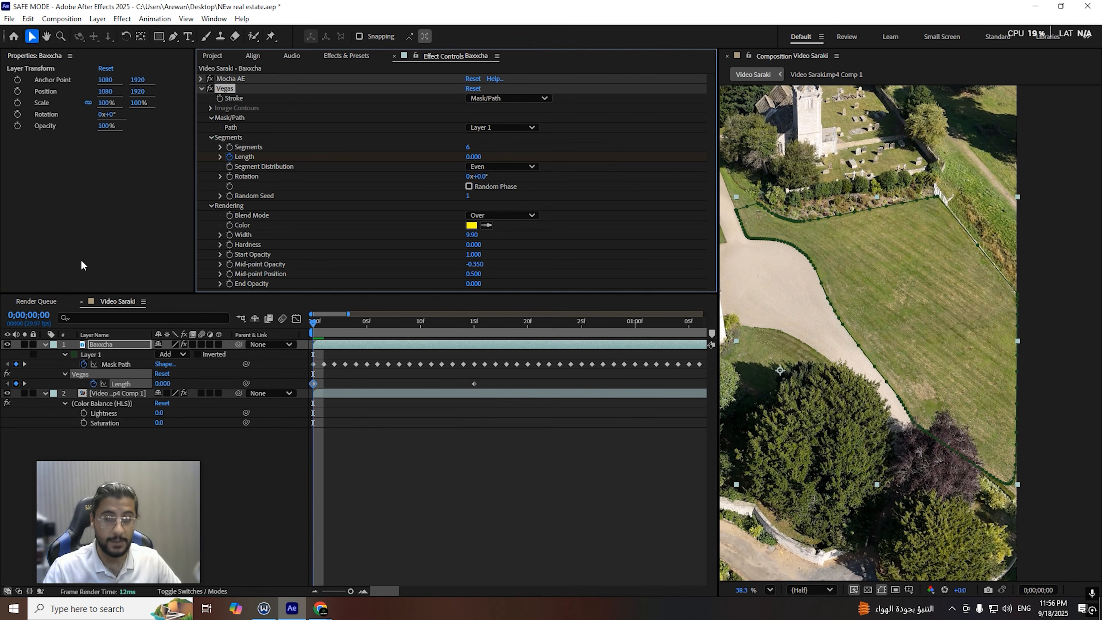
pyautogui.press('space')
pyautogui.press('space')
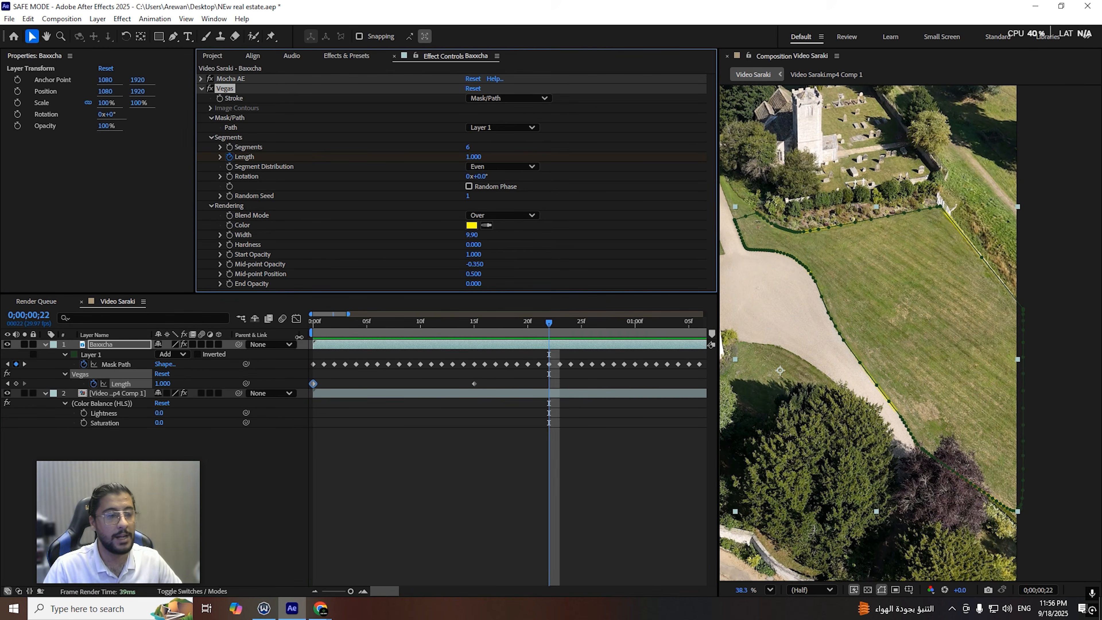
pyautogui.press('Home')
pyautogui.press('space')
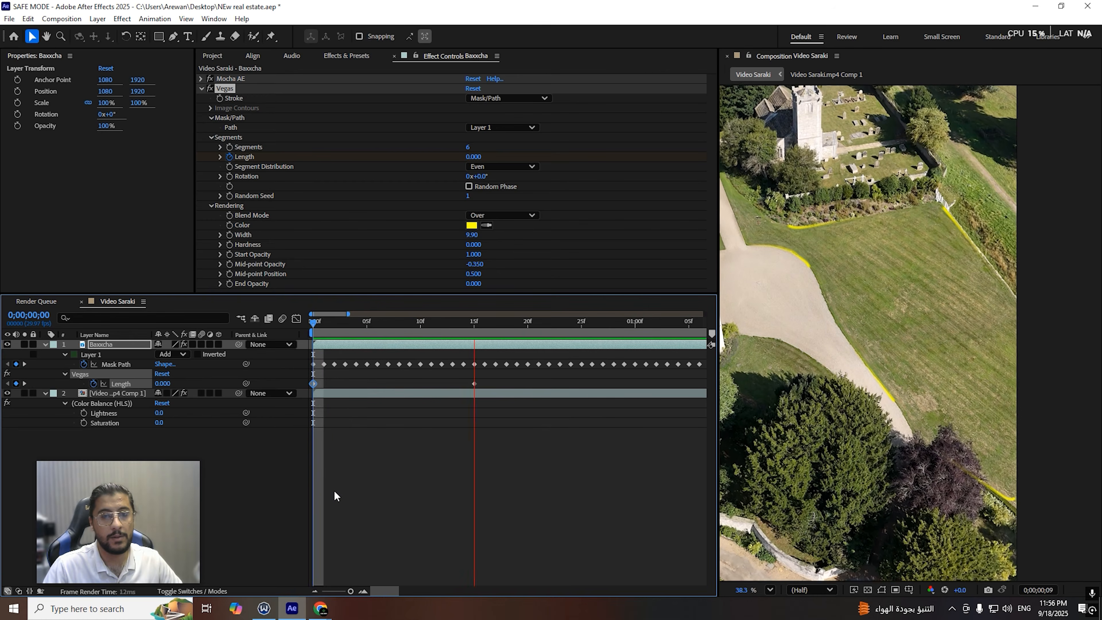
pyautogui.click(363, 346)
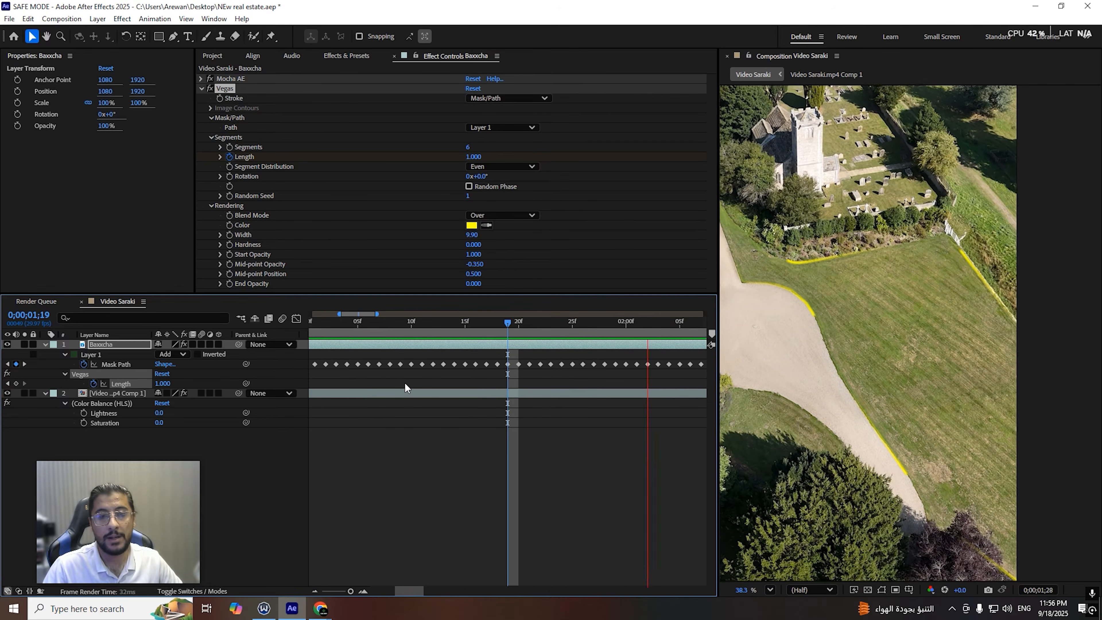
pyautogui.press('space')
# Step: Set the Vegas effect's Width to 9.80 and Mid-point Opacity to -0.100, and preview the outline from the start
pyautogui.moveTo(338, 593); pyautogui.dragTo(326, 593)
pyautogui.moveTo(384, 328); pyautogui.dragTo(322, 333)
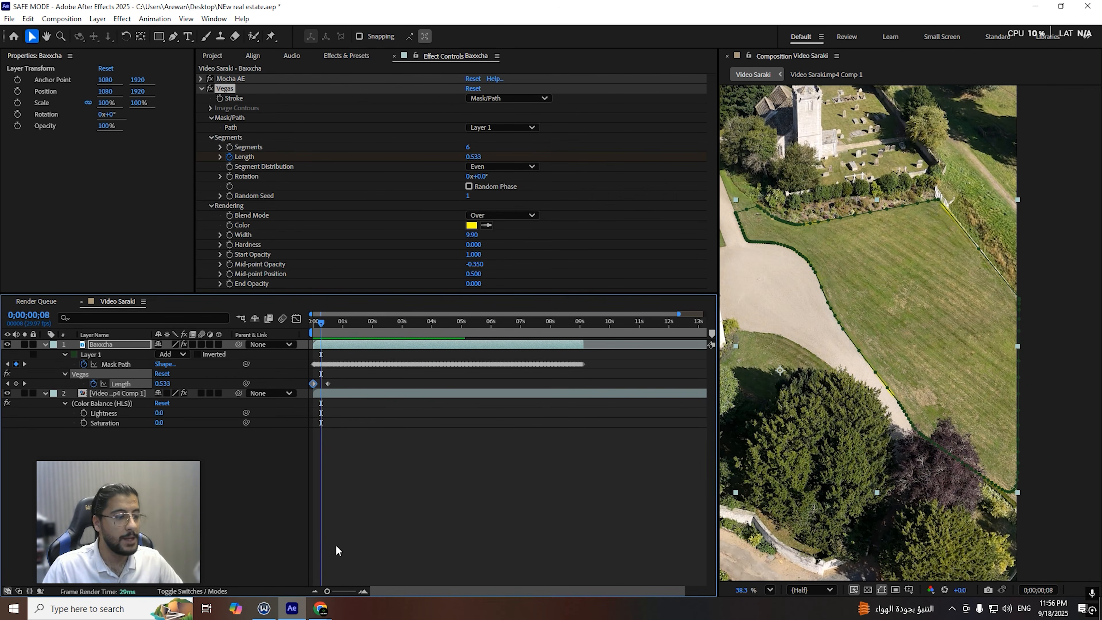
pyautogui.click(363, 592)
pyautogui.click(363, 591)
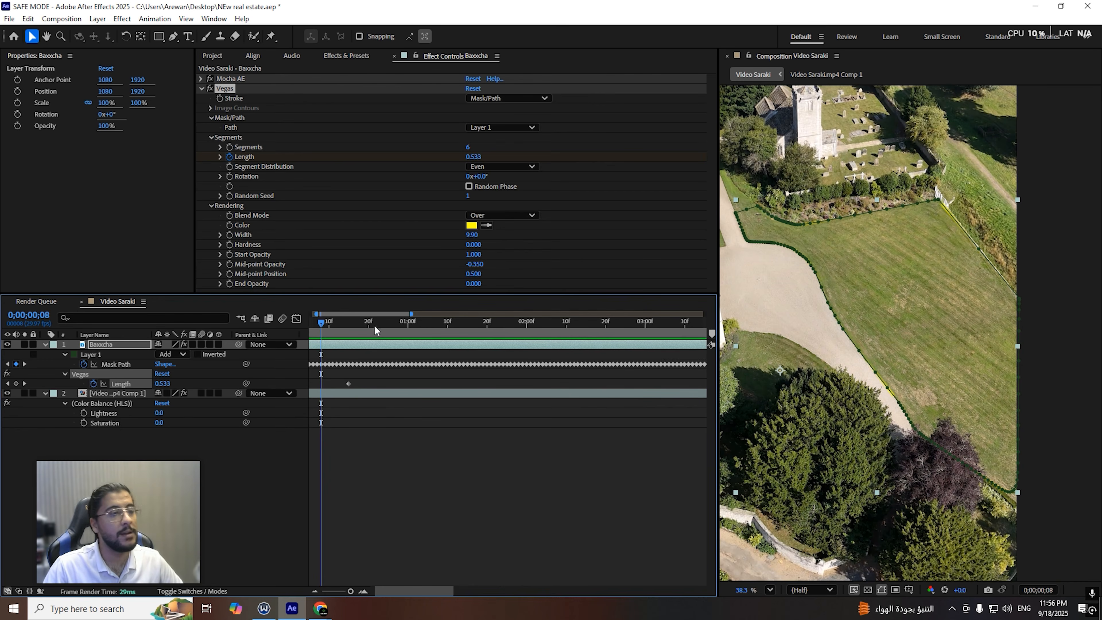
pyautogui.moveTo(471, 239); pyautogui.dragTo(471, 236)
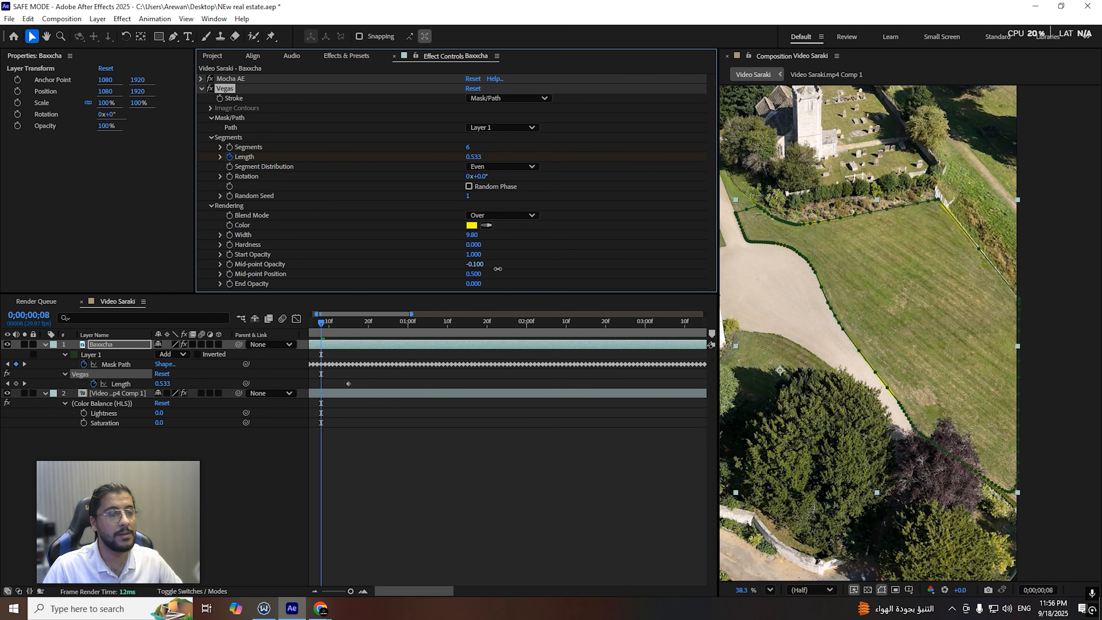
pyautogui.moveTo(376, 323); pyautogui.dragTo(305, 322)
pyautogui.press('space')
pyautogui.click(418, 505)
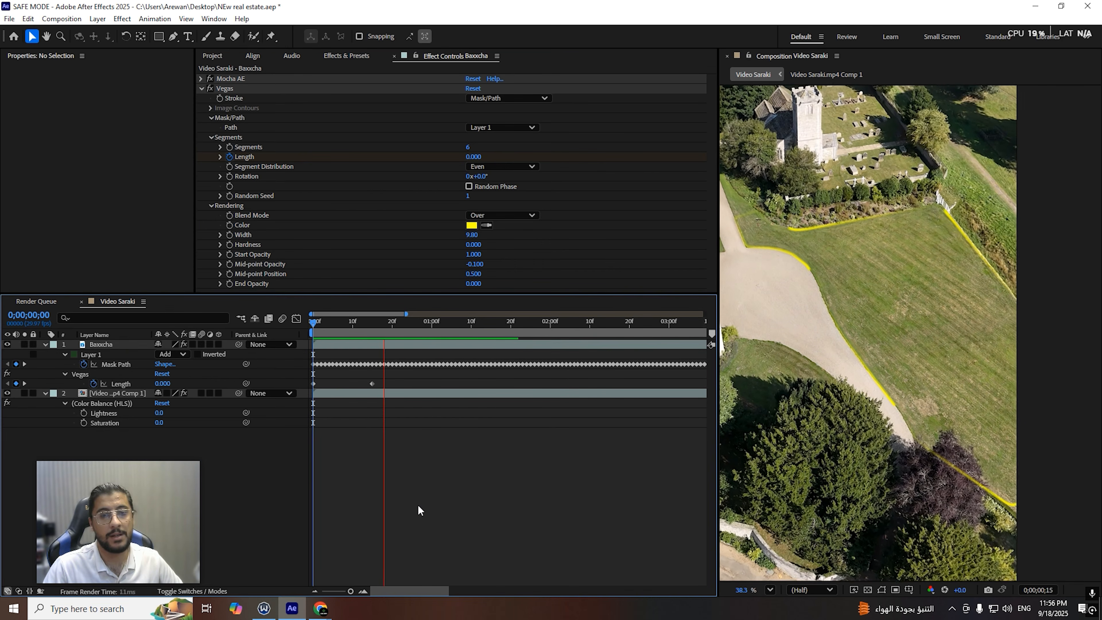
pyautogui.press('space')
# Step: Add a starting keyframe for the Vegas effect's Rotation at 0;00;00;08 and preview the clip
pyautogui.moveTo(351, 591); pyautogui.dragTo(337, 591)
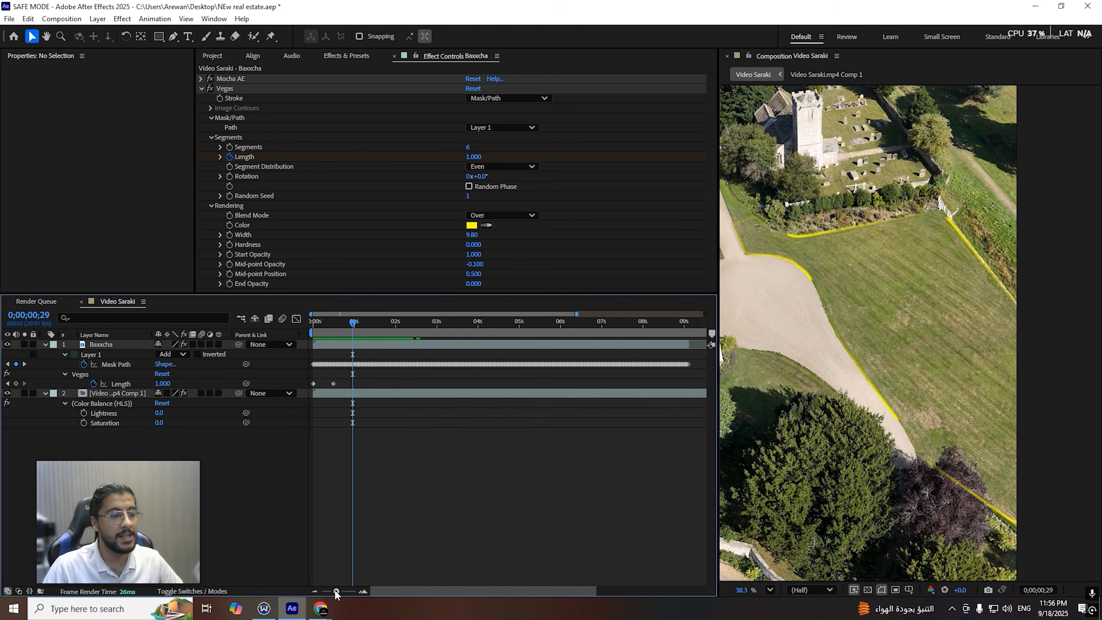
pyautogui.moveTo(356, 322); pyautogui.dragTo(325, 324)
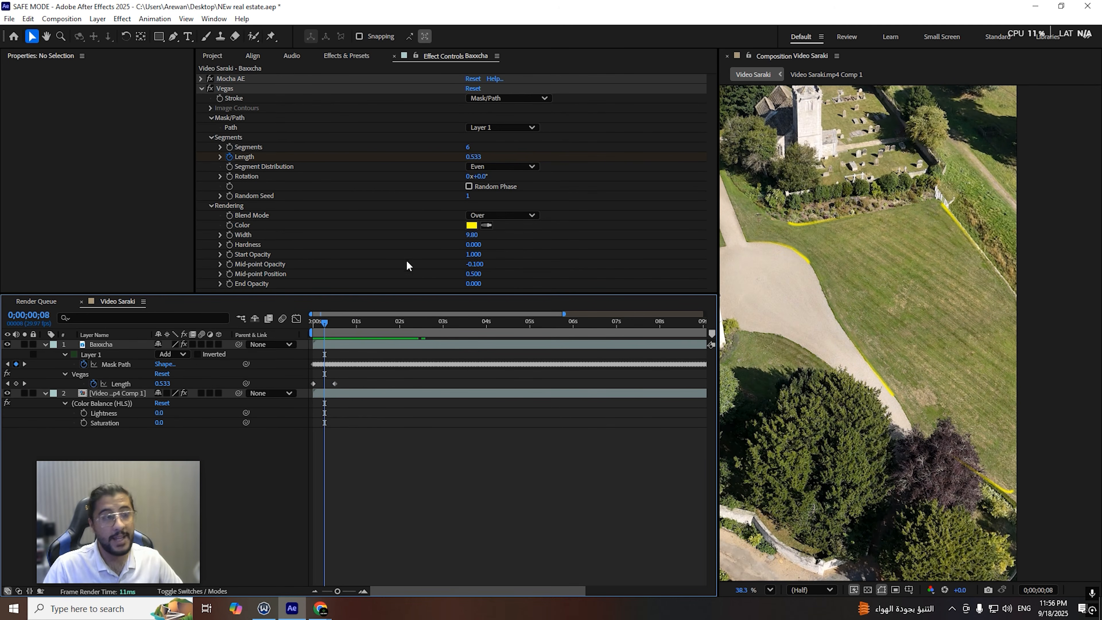
pyautogui.click(242, 178)
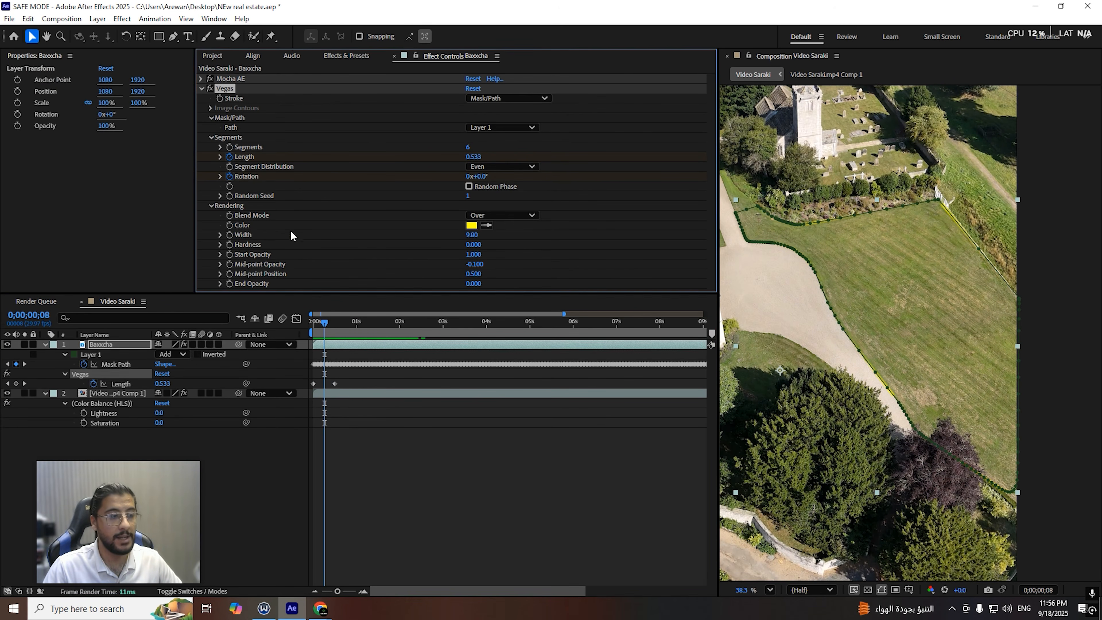
pyautogui.press('space')
pyautogui.press('space')
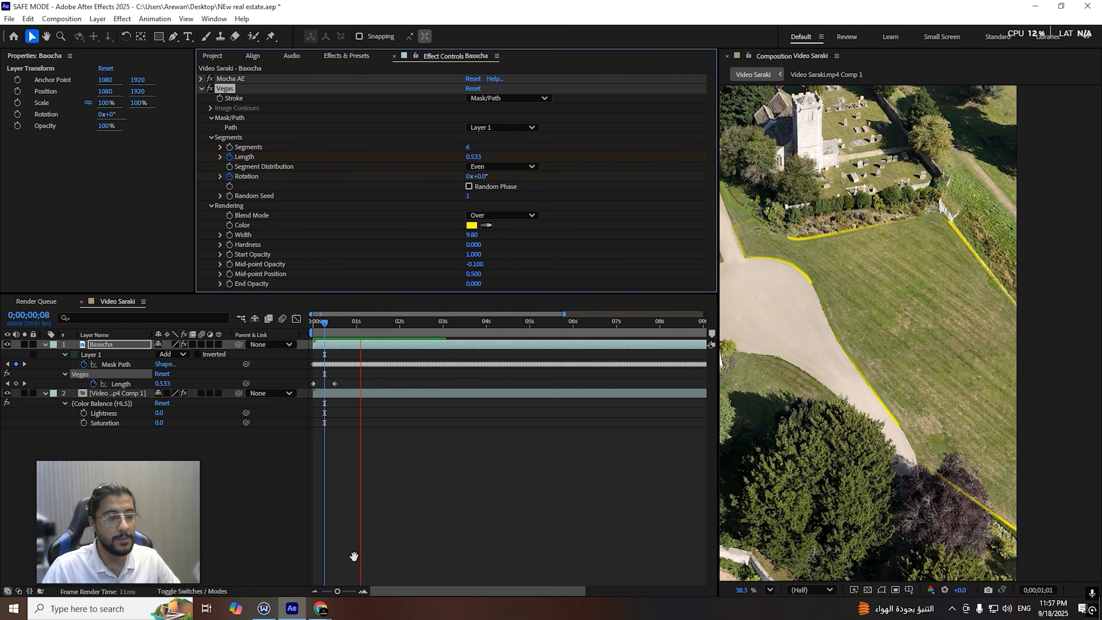
# Step: Set the Vegas effect's Rotation to 1x+0.0° at 0;00;08;01
pyautogui.moveTo(335, 591); pyautogui.dragTo(327, 593)
pyautogui.moveTo(414, 331); pyautogui.dragTo(547, 330)
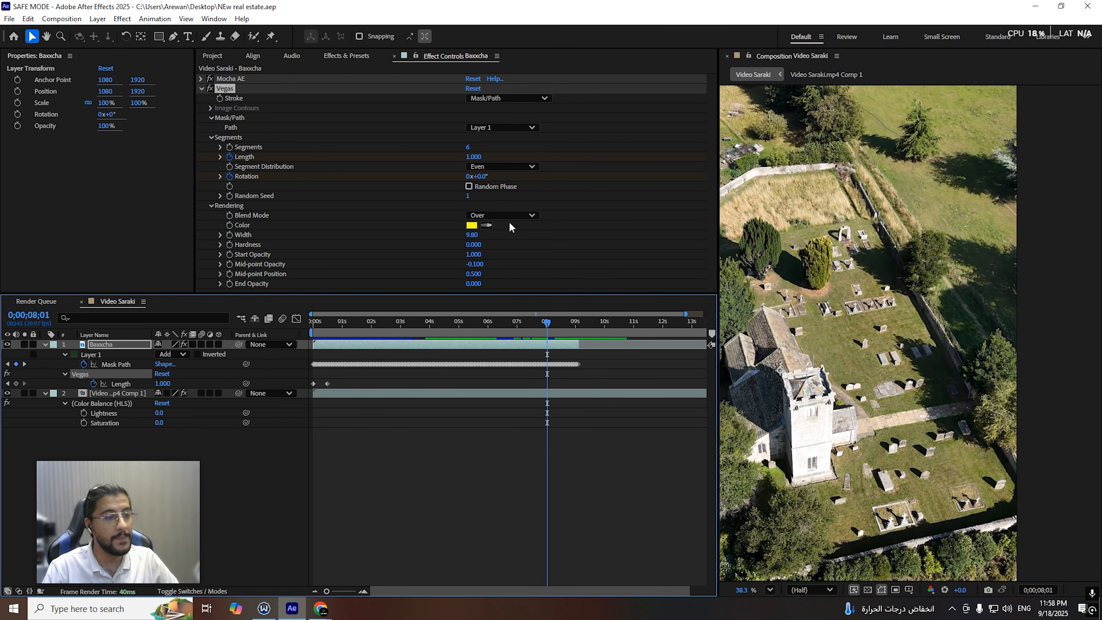
pyautogui.click(468, 176)
pyautogui.press('Return')
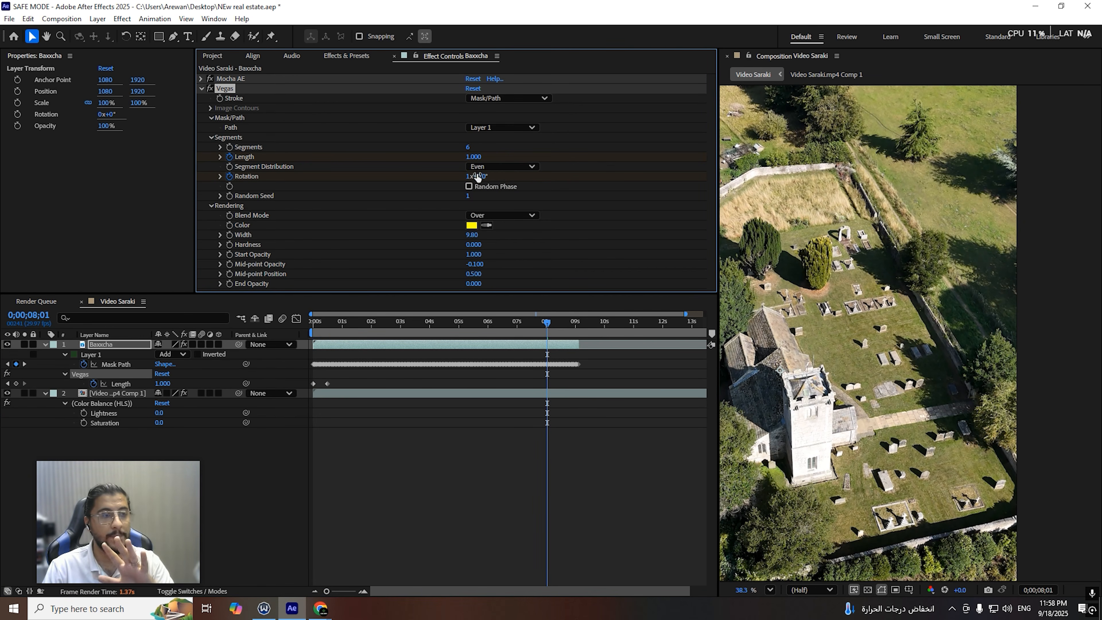
pyautogui.click(483, 177)
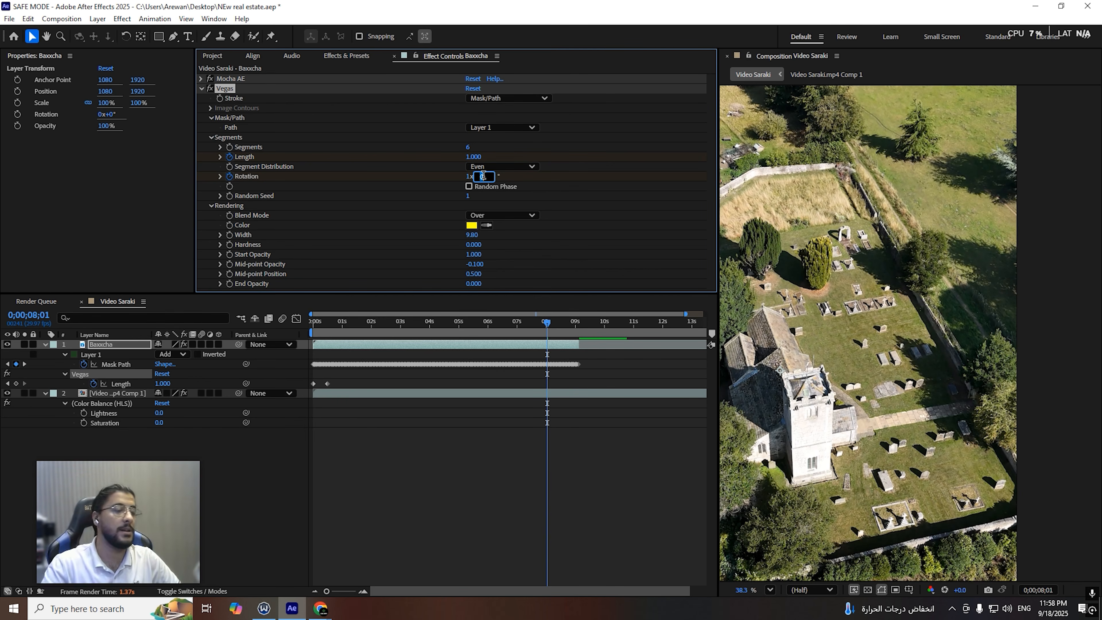
pyautogui.click(520, 468)
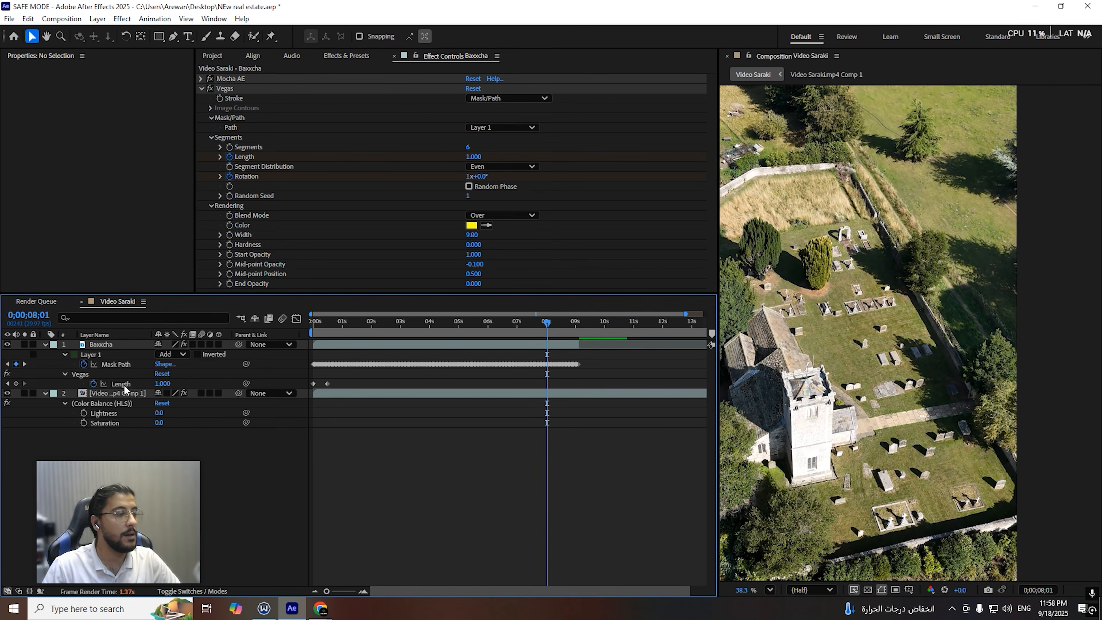
pyautogui.click(619, 433)
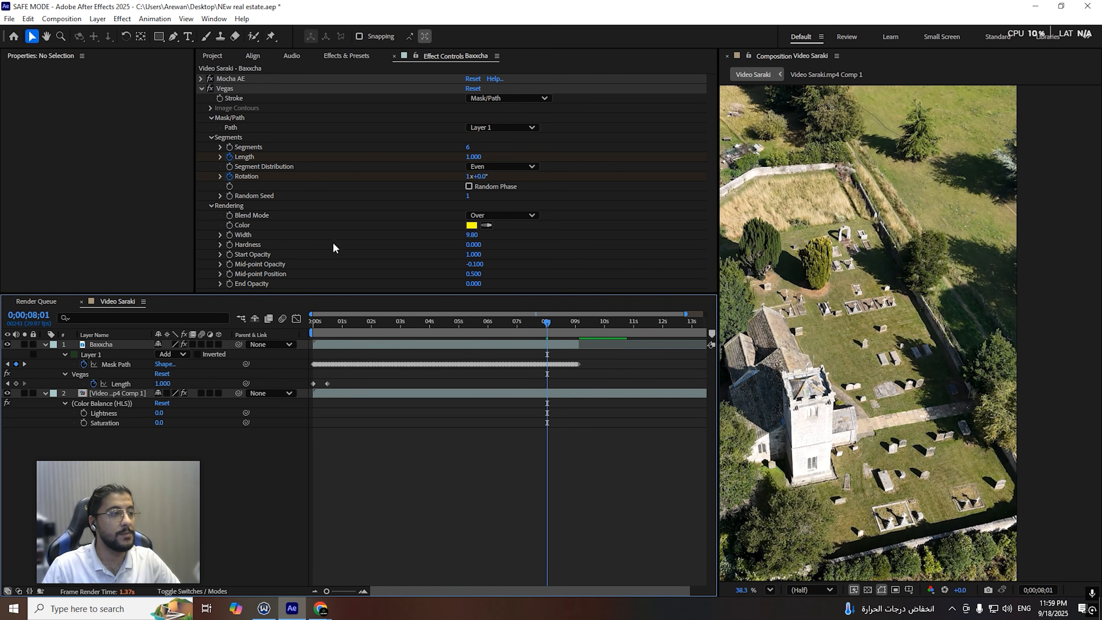
# Step: Show only the keyframed properties of the Baxxcha layer in the timeline, including the Vegas Rotation
pyautogui.click(66, 374)
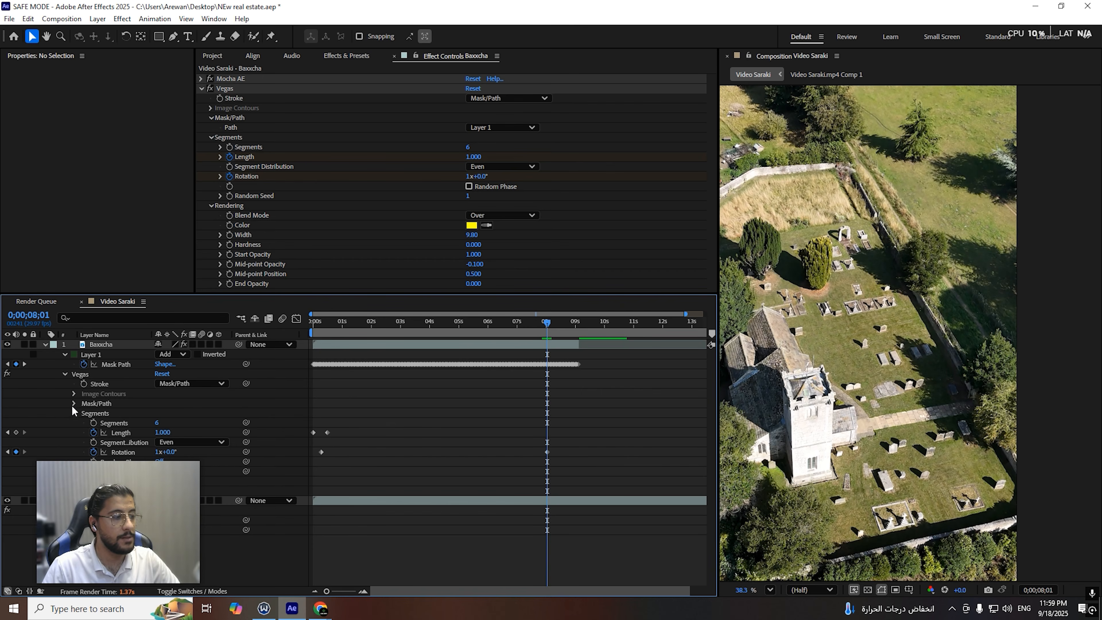
pyautogui.click(83, 374)
pyautogui.hotkey('ctrl', 'Left')
pyautogui.press('u')
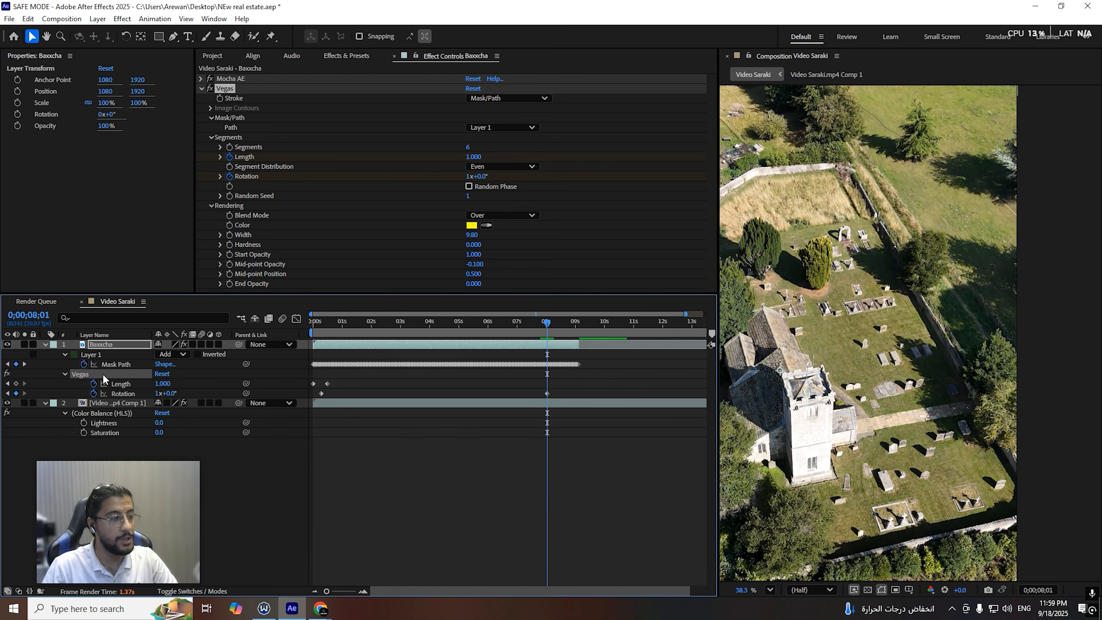
# Step: Apply Easy Ease to all the Vegas Length and Rotation keyframes and preview the animation from the start
pyautogui.moveTo(562, 394); pyautogui.dragTo(320, 385)
pyautogui.moveTo(575, 378); pyautogui.dragTo(299, 417)
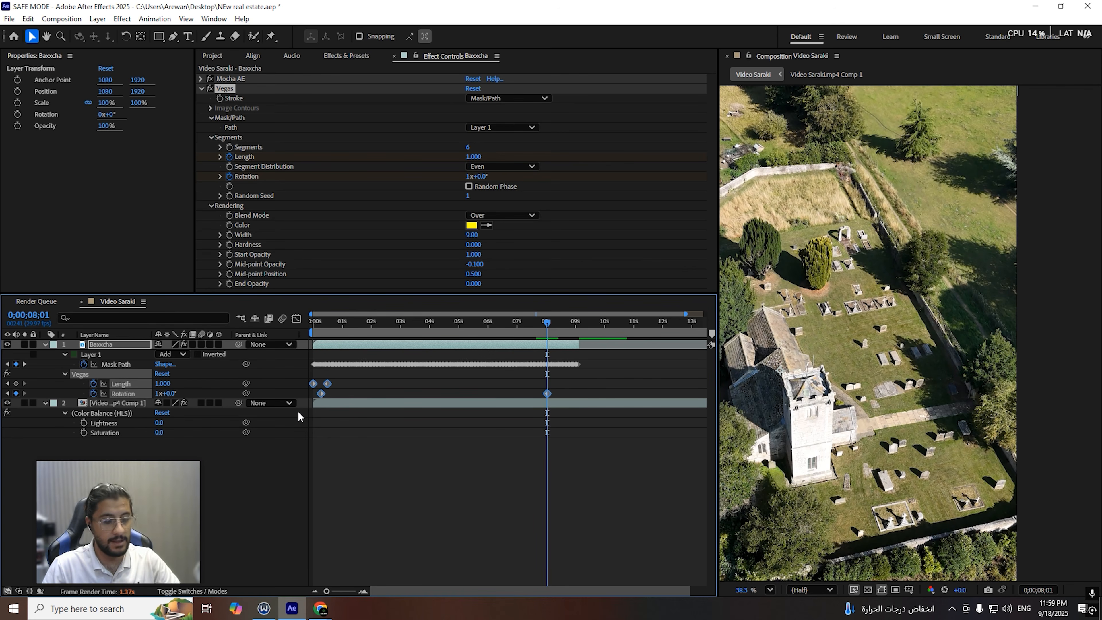
pyautogui.press('Home')
pyautogui.press('space')
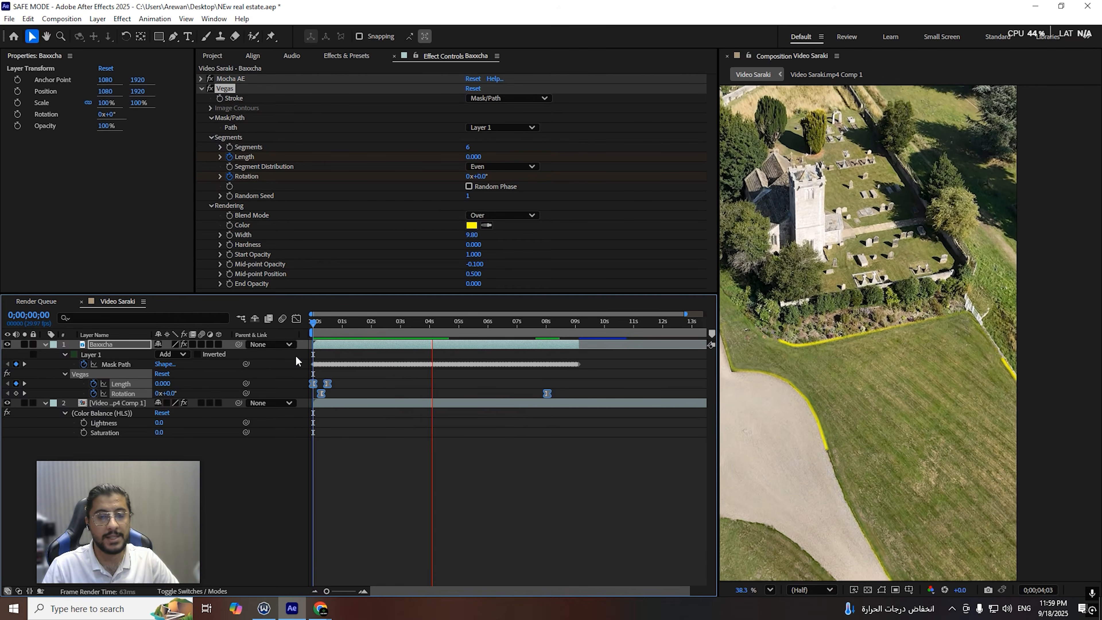
# Step: Set the Vegas effect's Random Seed to 11 while viewing the outline at 0;00;02;00
pyautogui.moveTo(453, 337); pyautogui.dragTo(376, 331)
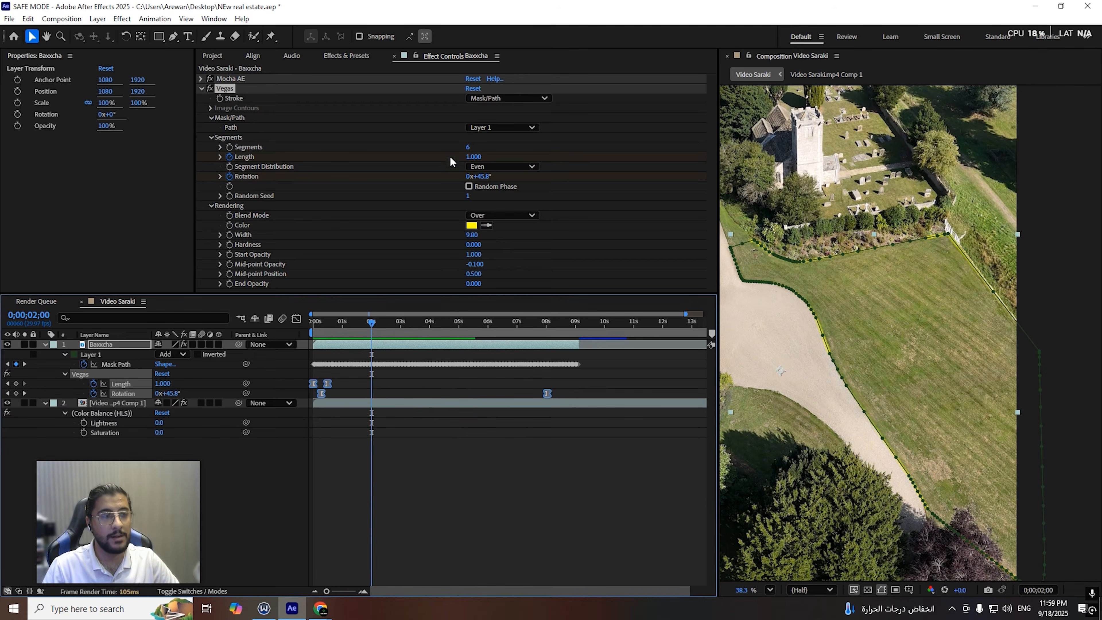
pyautogui.moveTo(469, 199); pyautogui.dragTo(478, 199)
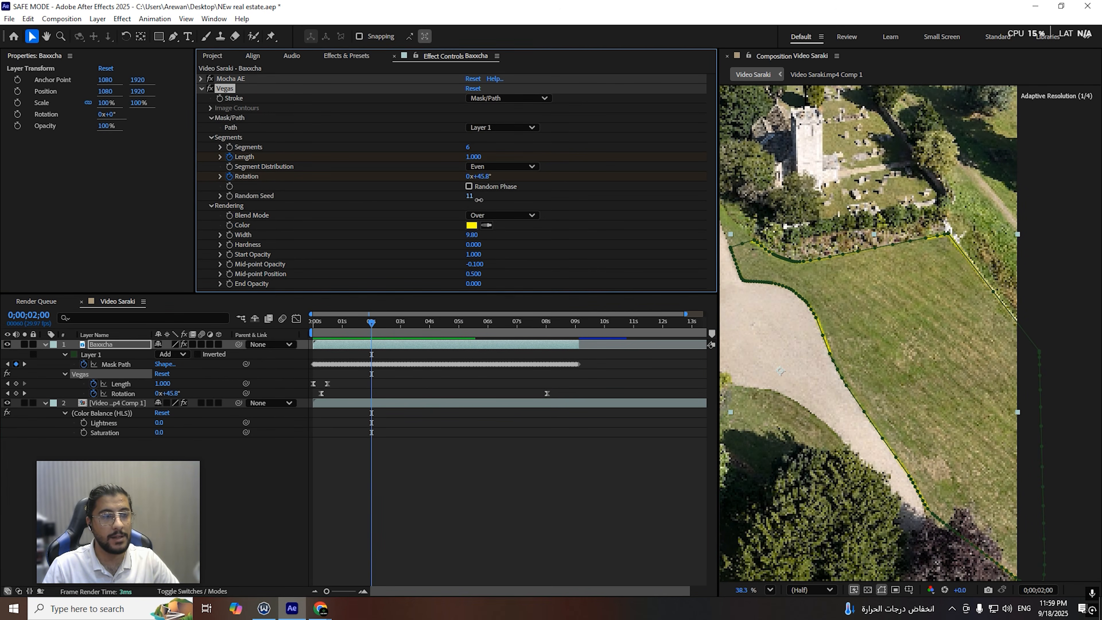
pyautogui.click(484, 512)
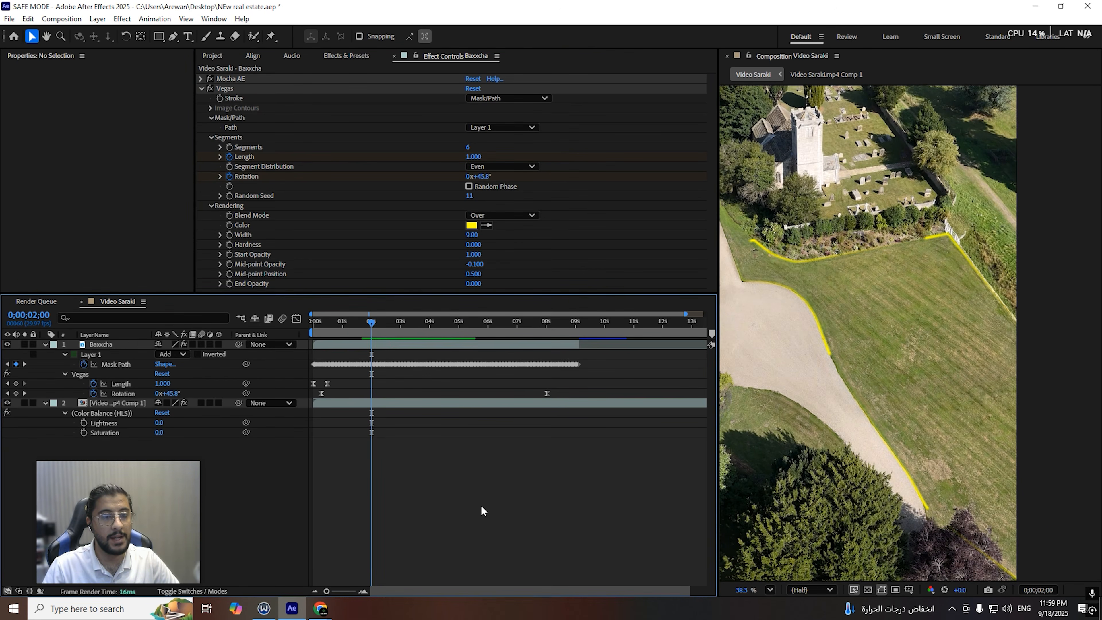
# Step: Set the Vegas effect's number of segments to 10 and preview the outline from the start
pyautogui.moveTo(468, 147); pyautogui.dragTo(471, 146)
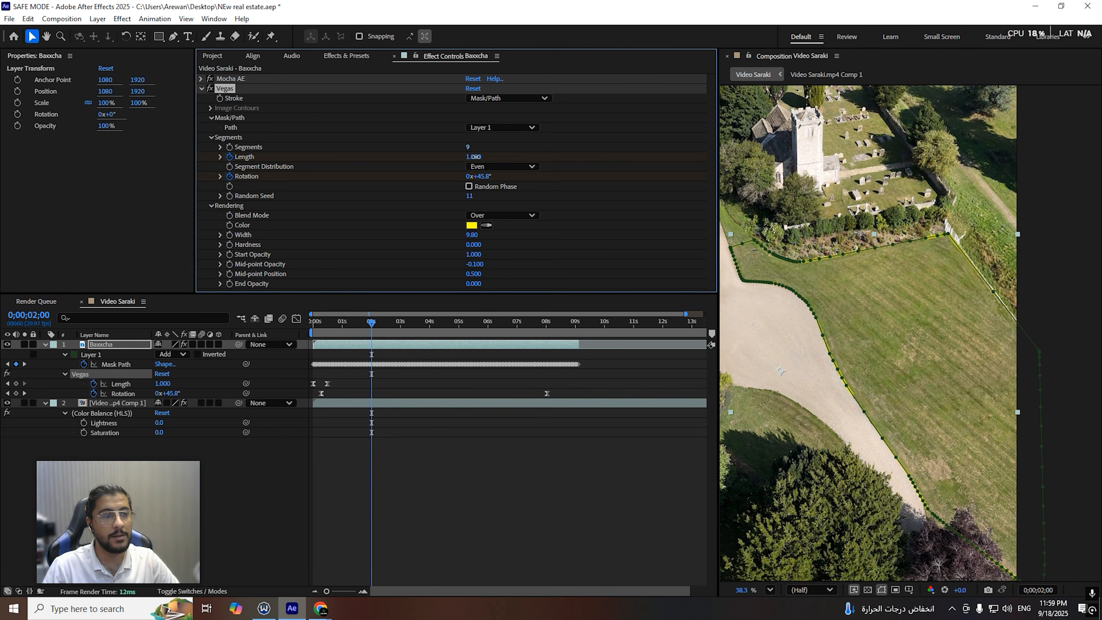
pyautogui.click(231, 352)
pyautogui.press('space')
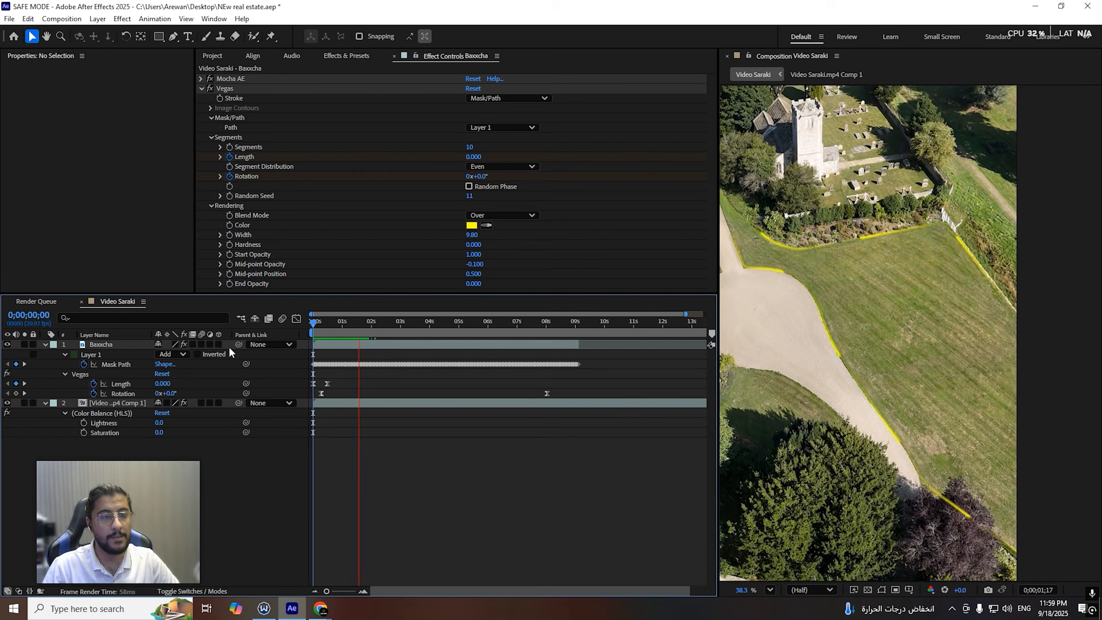
pyautogui.press('space')
pyautogui.moveTo(370, 325)
pyautogui.mouseDown()
pyautogui.moveTo(311, 343)
pyautogui.moveTo(336, 341)
pyautogui.moveTo(325, 344)
pyautogui.moveTo(339, 327)
pyautogui.moveTo(411, 332)
pyautogui.moveTo(266, 348)
pyautogui.mouseUp()
pyautogui.press('space')
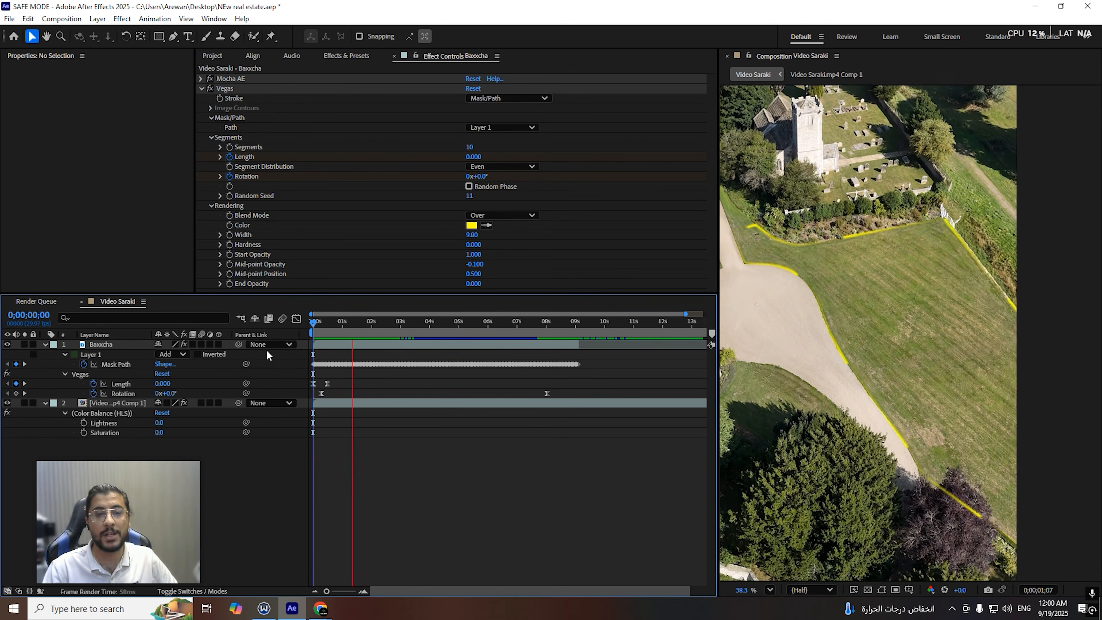
pyautogui.press('space')
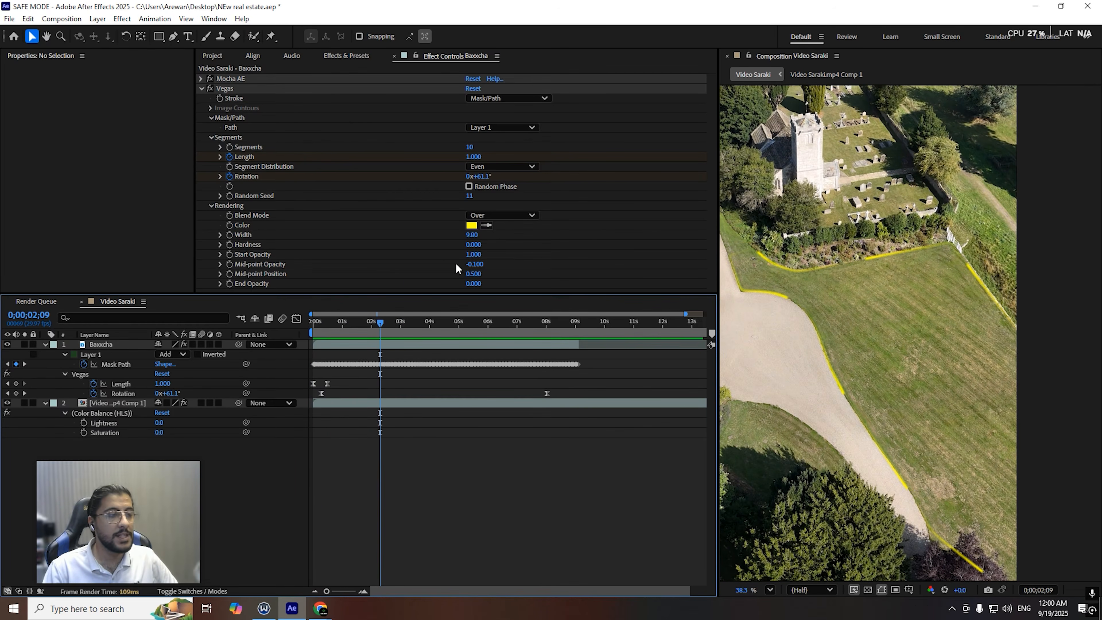
# Step: Lower the Vegas effect's Start Opacity to 0.120 and preview the outline
pyautogui.click(464, 264)
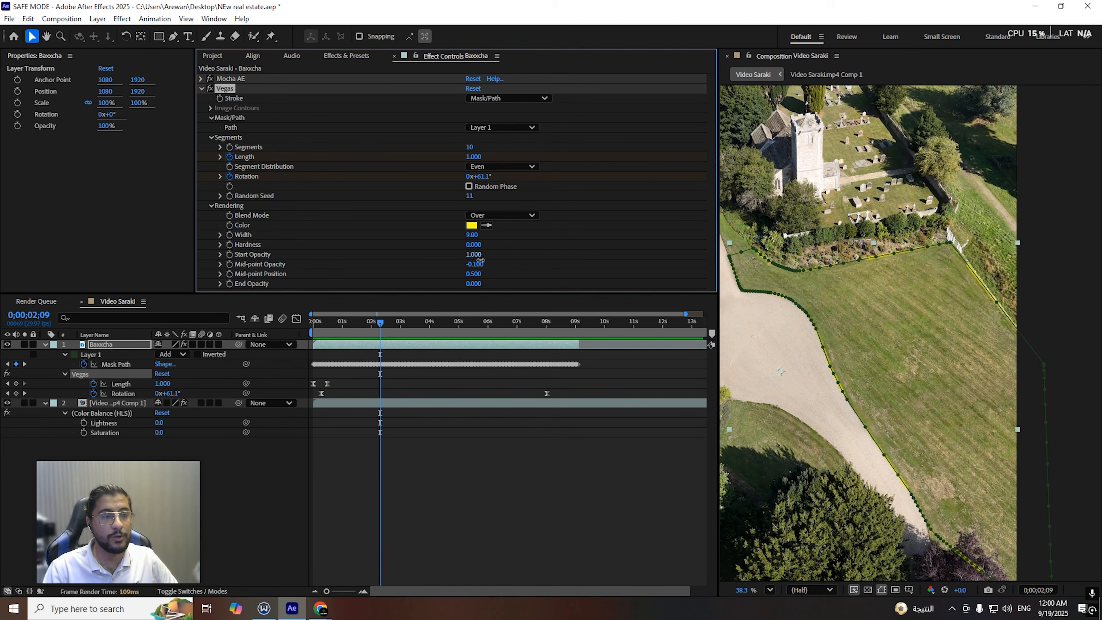
pyautogui.click(423, 475)
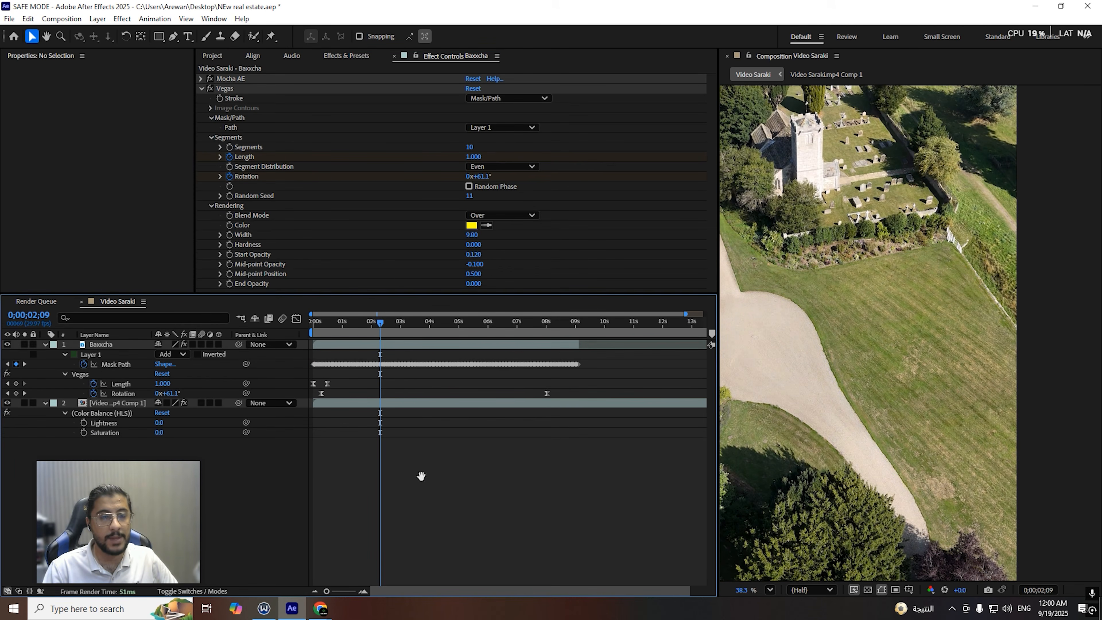
pyautogui.press('space')
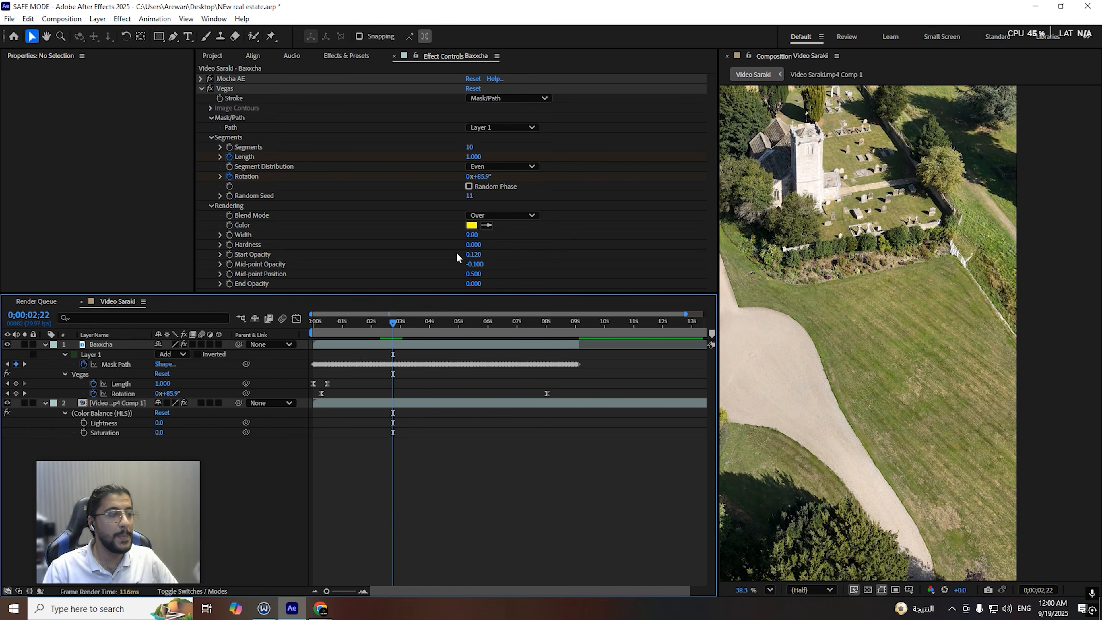
# Step: Set the Vegas effect's Start Opacity to 0.7 and preview the outline from the start
pyautogui.moveTo(467, 257); pyautogui.dragTo(541, 260)
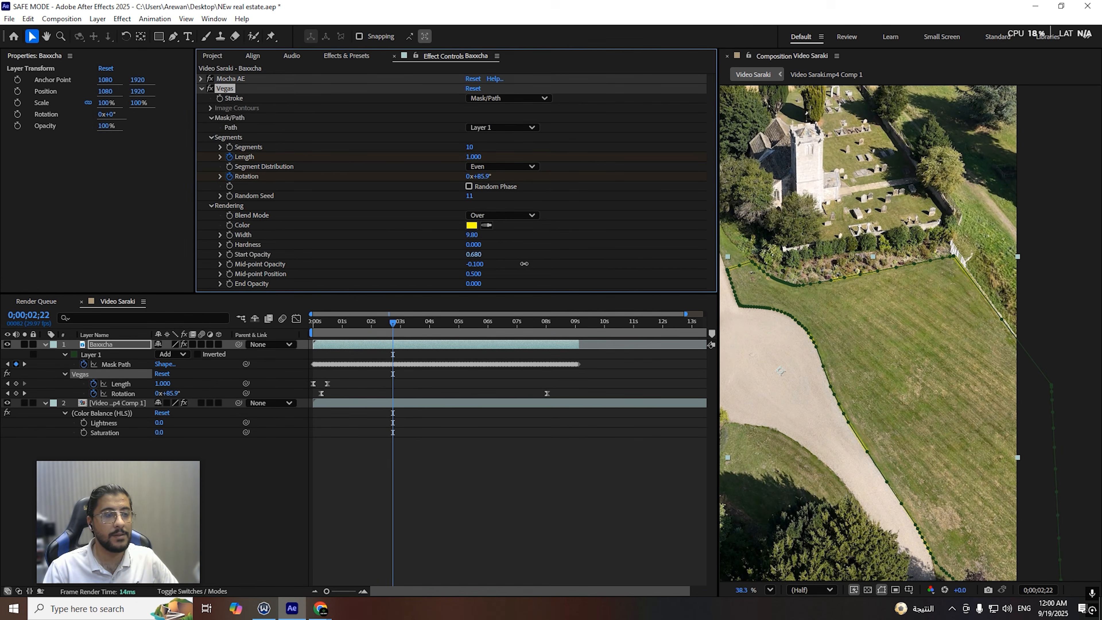
pyautogui.write('0')
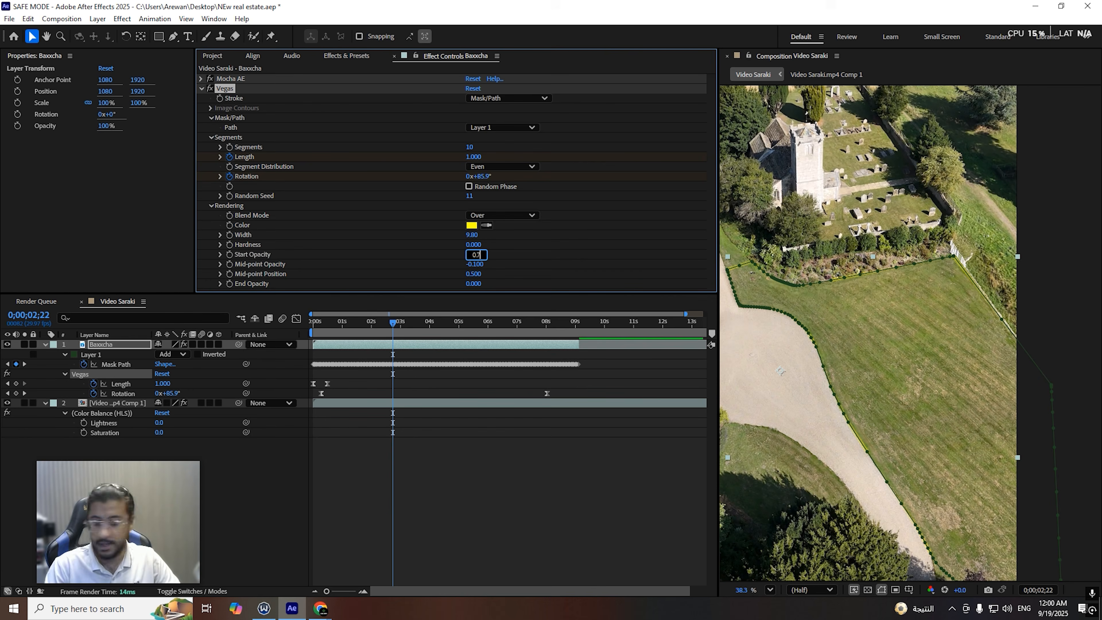
pyautogui.write('.7')
pyautogui.click(418, 484)
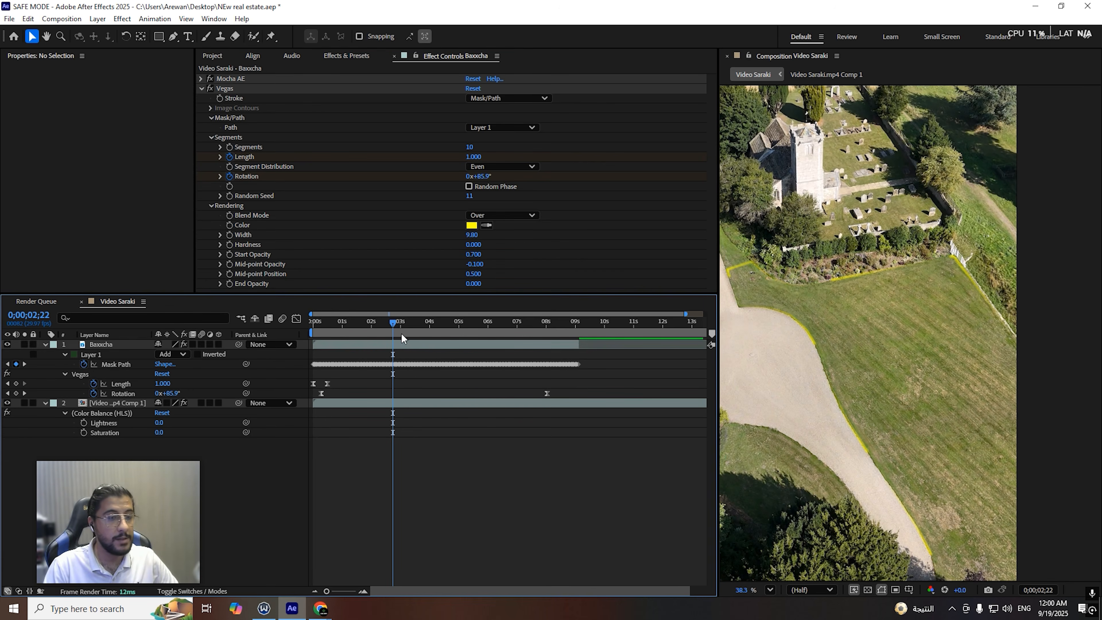
pyautogui.moveTo(394, 328); pyautogui.dragTo(311, 329)
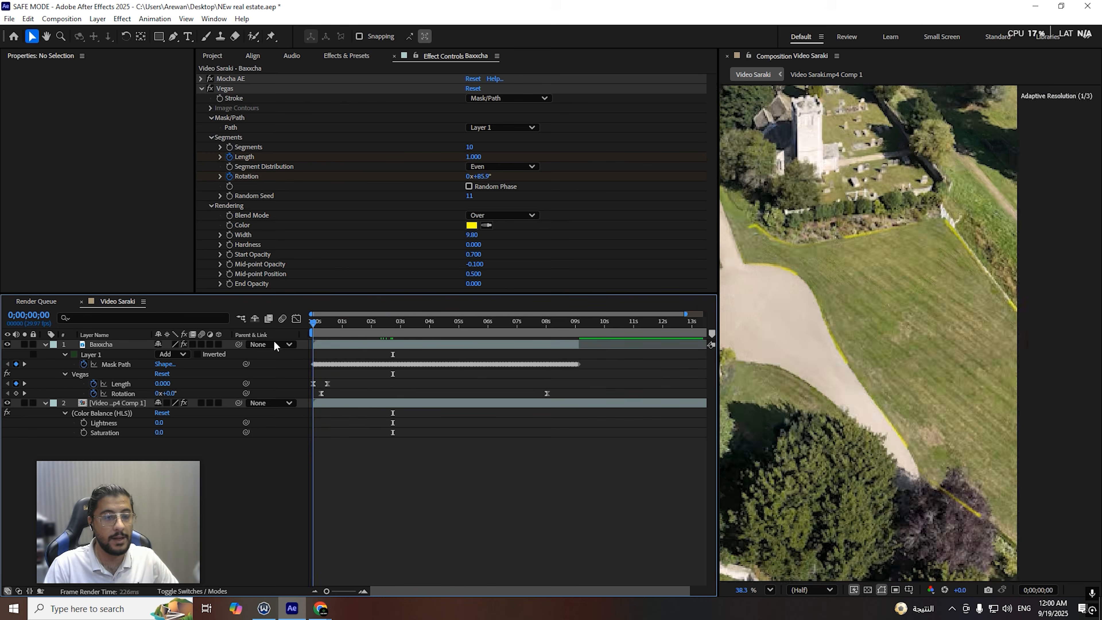
pyautogui.press('space')
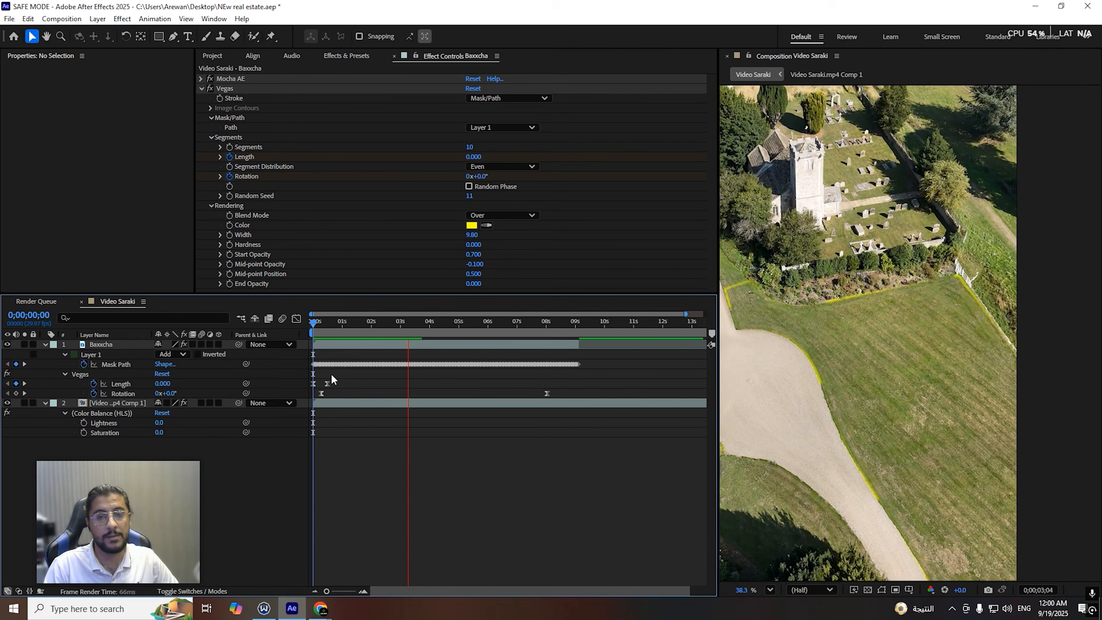
pyautogui.press('space')
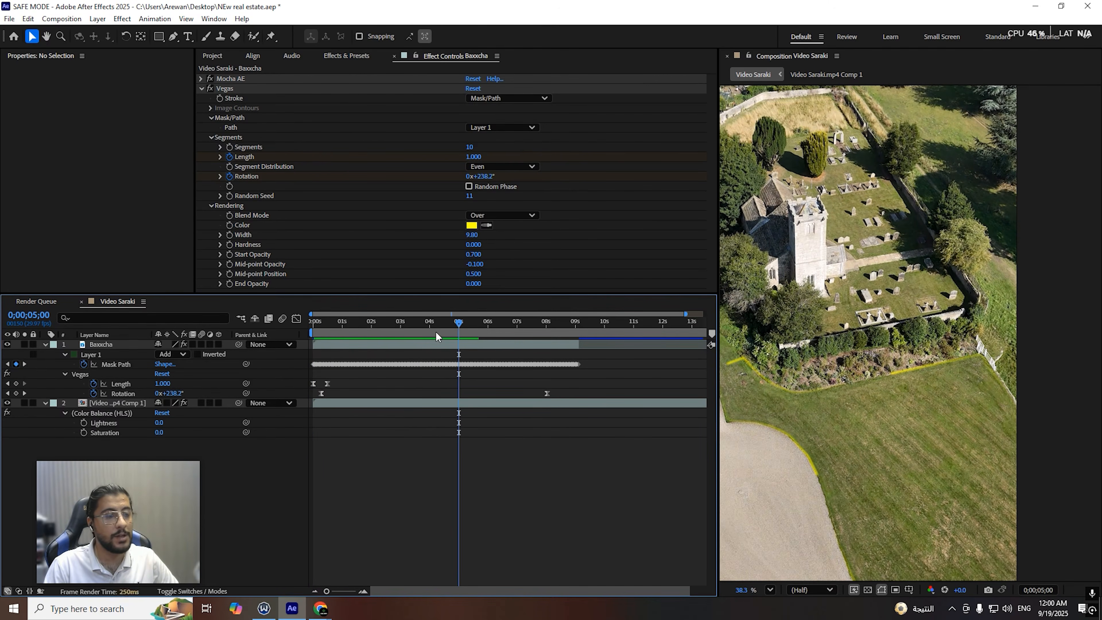
# Step: Set the Vegas effect's Random Seed to 10, enable Random Phase, and preview the outline from the start
pyautogui.click(358, 337)
pyautogui.press('Home')
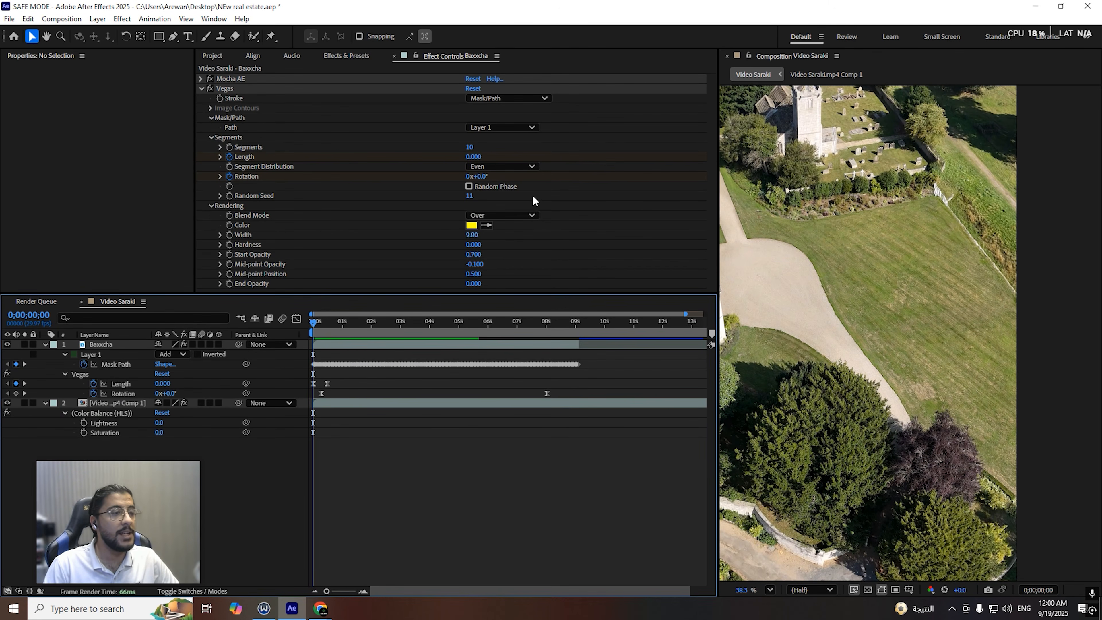
pyautogui.click(469, 196)
pyautogui.write('10')
pyautogui.press('Return')
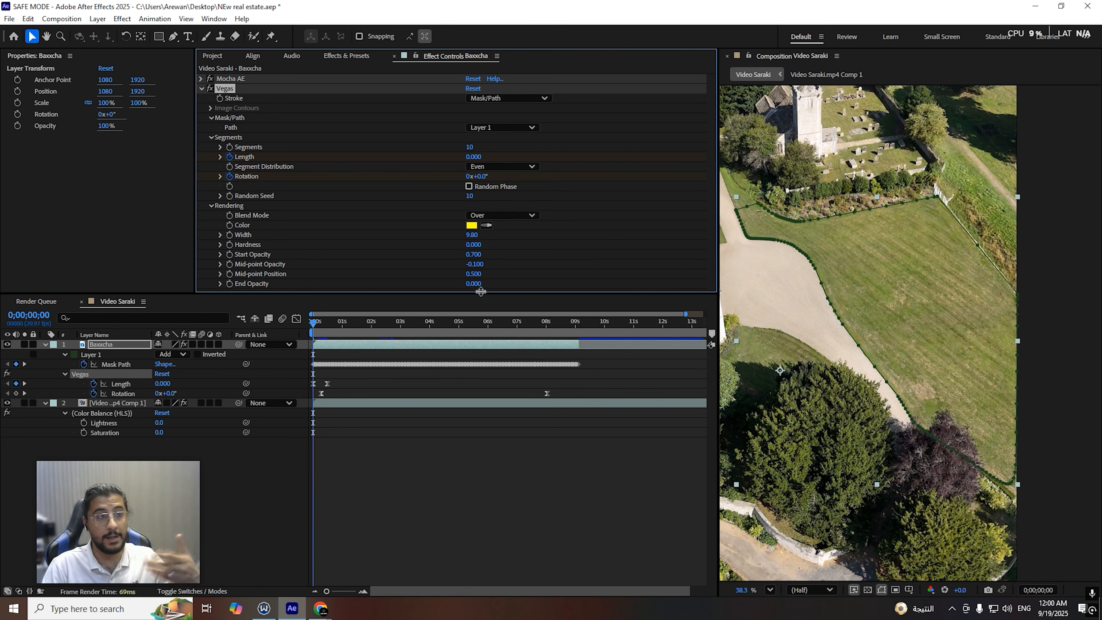
pyautogui.click(402, 486)
pyautogui.press('space')
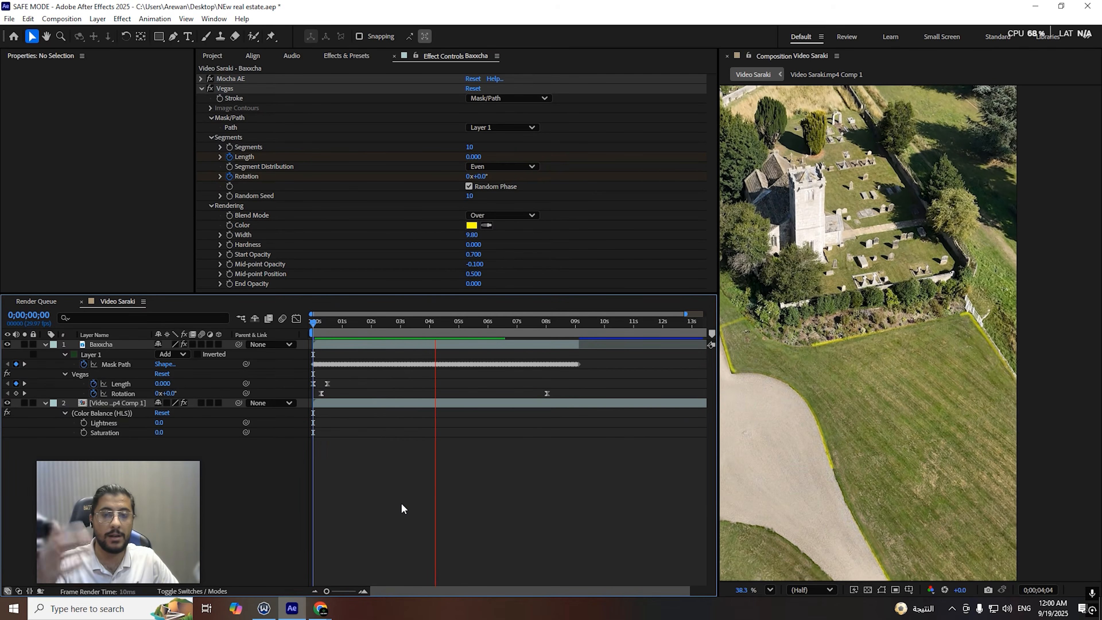
pyautogui.press('space')
# Step: Preview the outline in the full frame, set the Vegas Start Opacity to 1.000, and replay from the start
pyautogui.scroll(-3, 948, 339)
pyautogui.moveTo(947, 339); pyautogui.dragTo(913, 276)
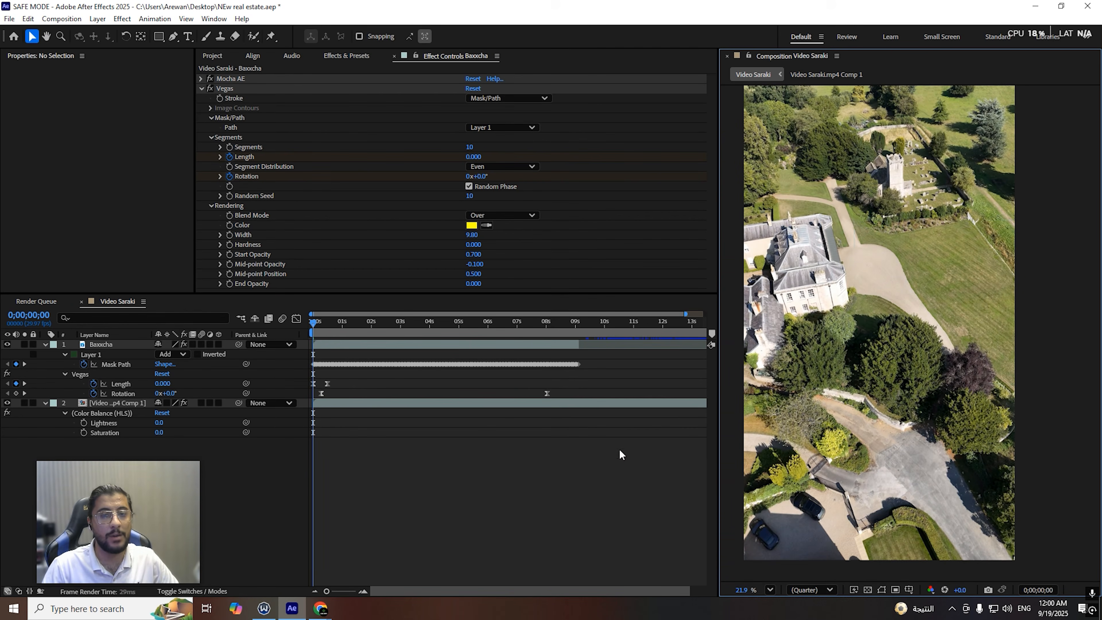
pyautogui.press('space')
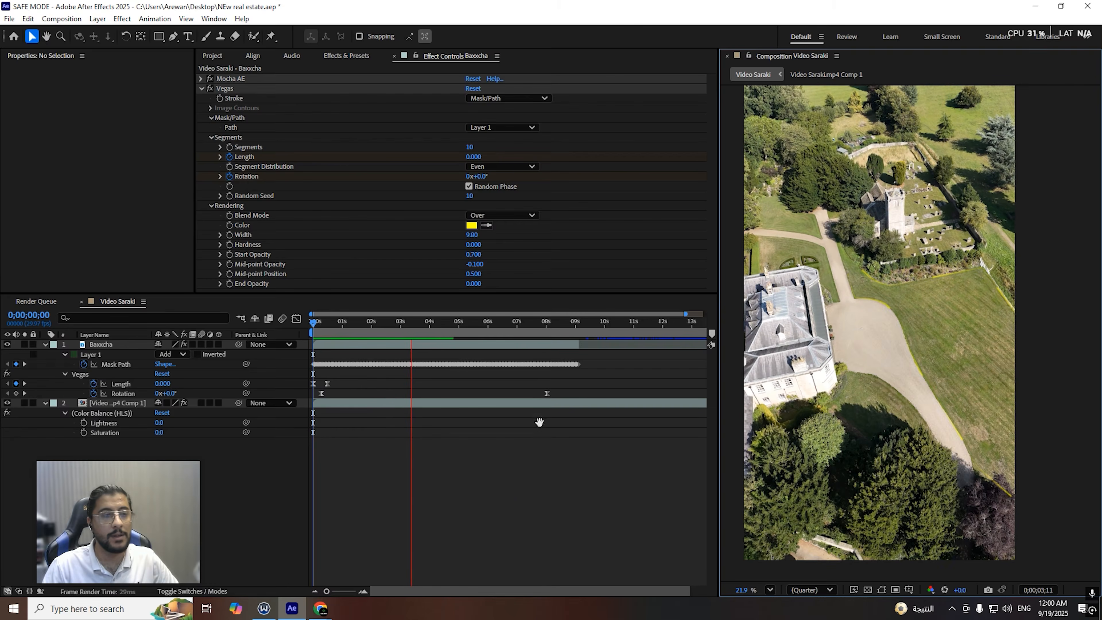
pyautogui.press('space')
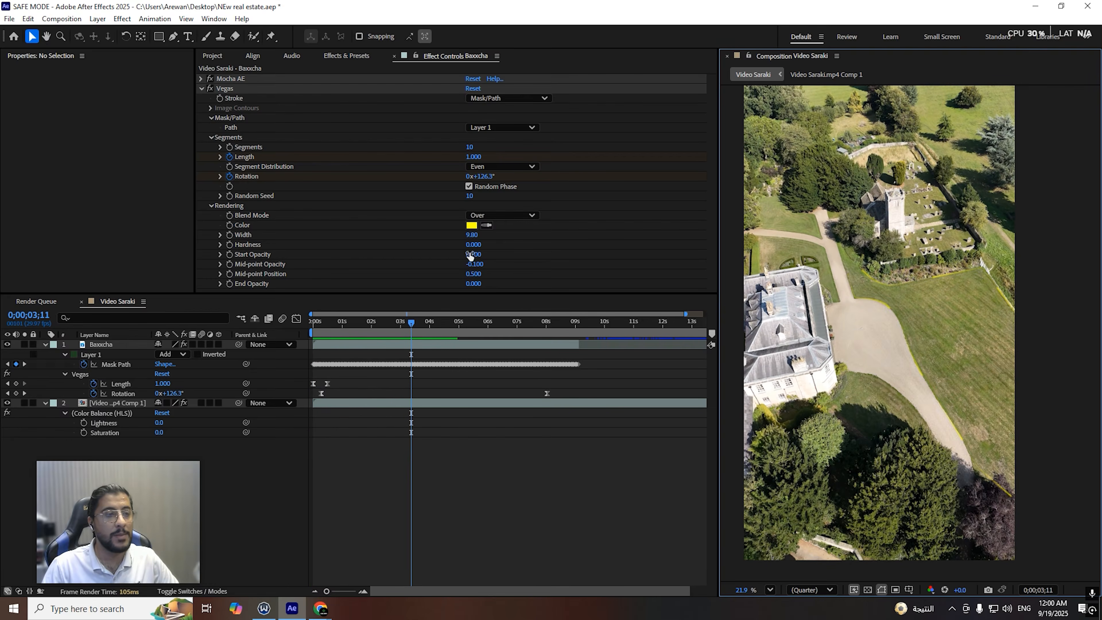
pyautogui.moveTo(479, 258); pyautogui.dragTo(491, 257)
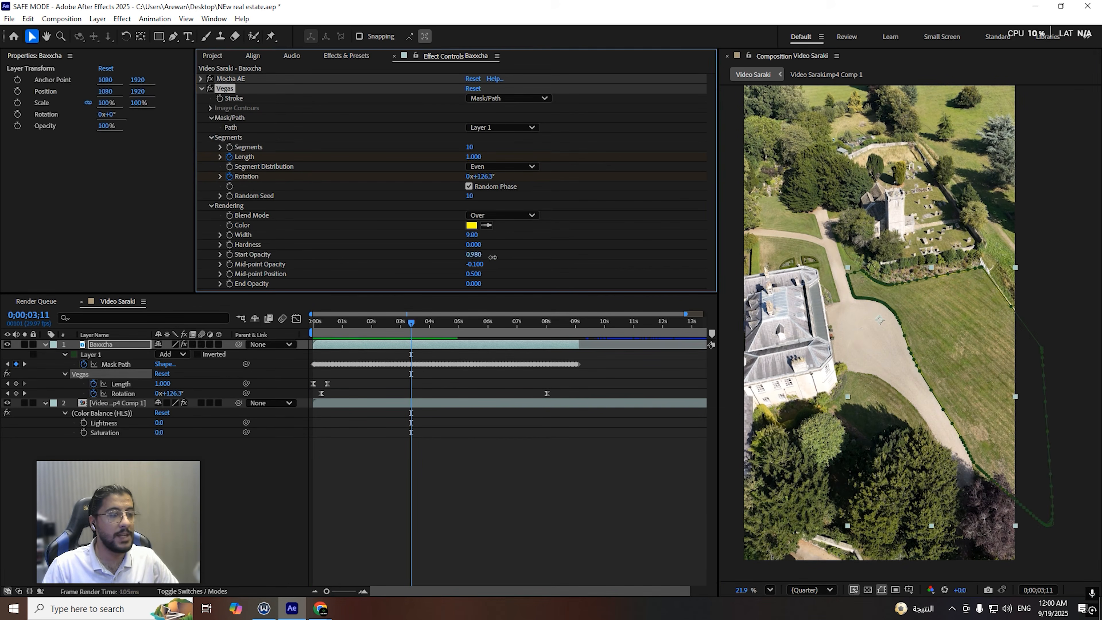
pyautogui.click(506, 520)
pyautogui.moveTo(418, 324); pyautogui.dragTo(247, 349)
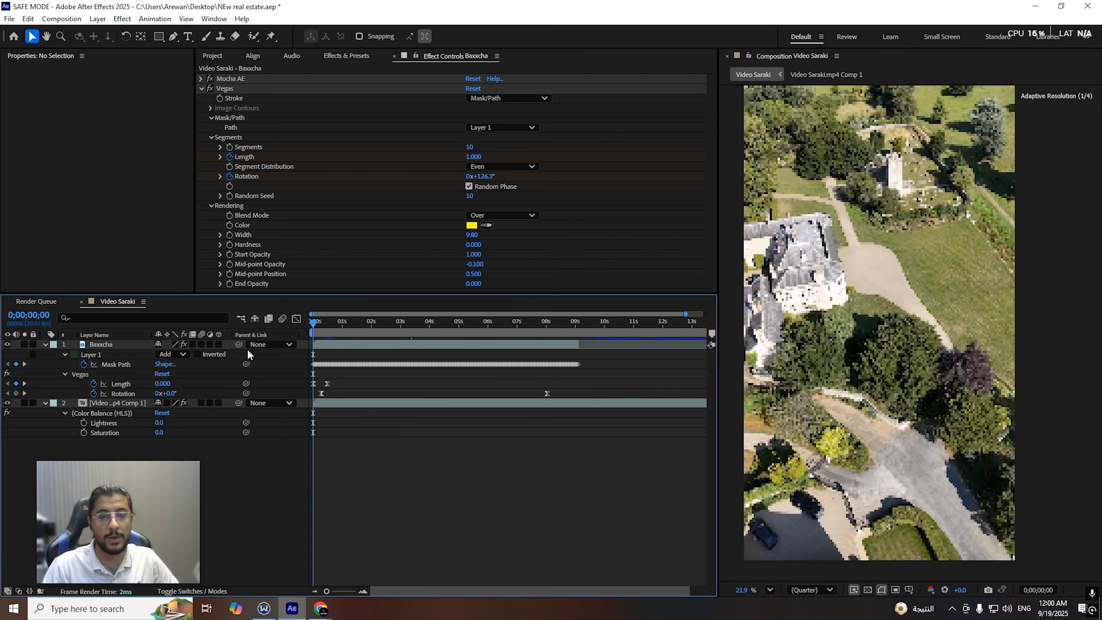
pyautogui.press('space')
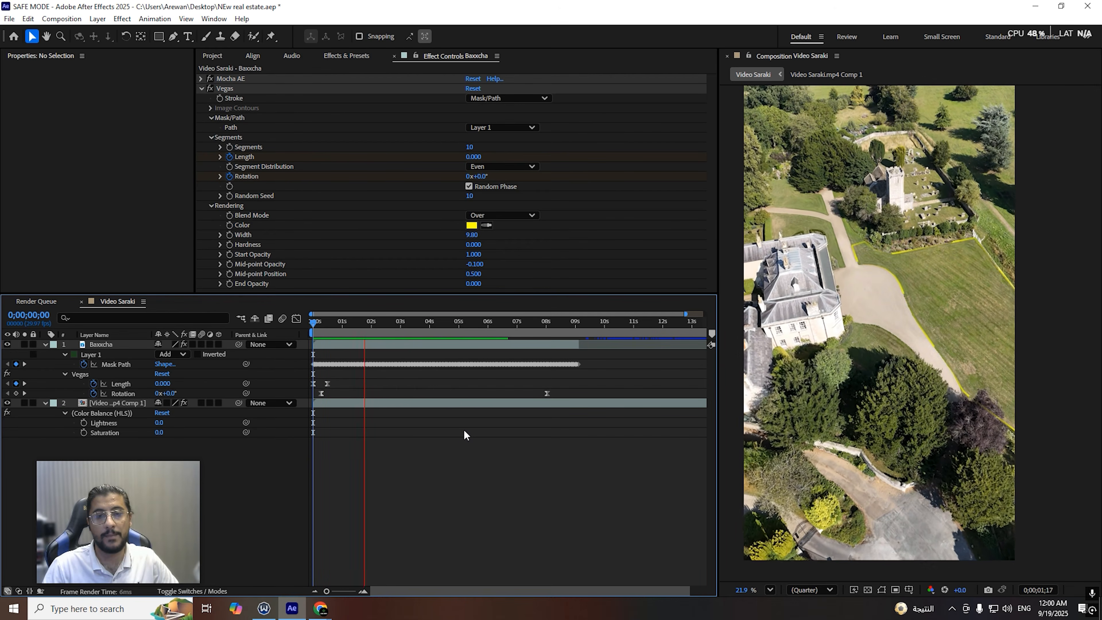
pyautogui.press('space')
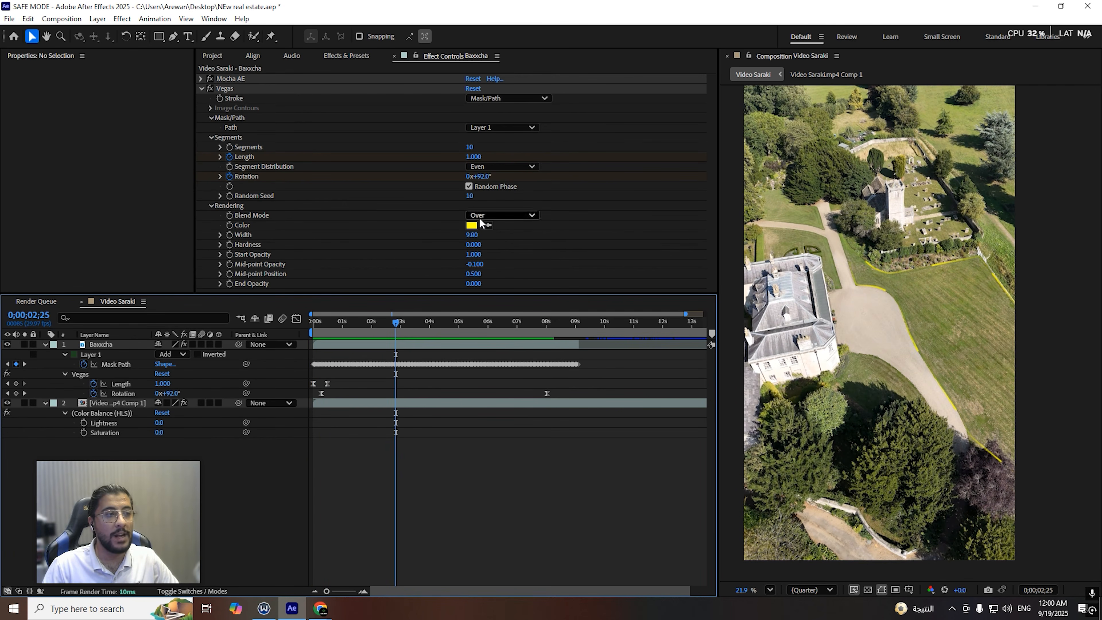
# Step: Set the Vegas effect's Width to 12 and preview the outline from the start
pyautogui.click(475, 235)
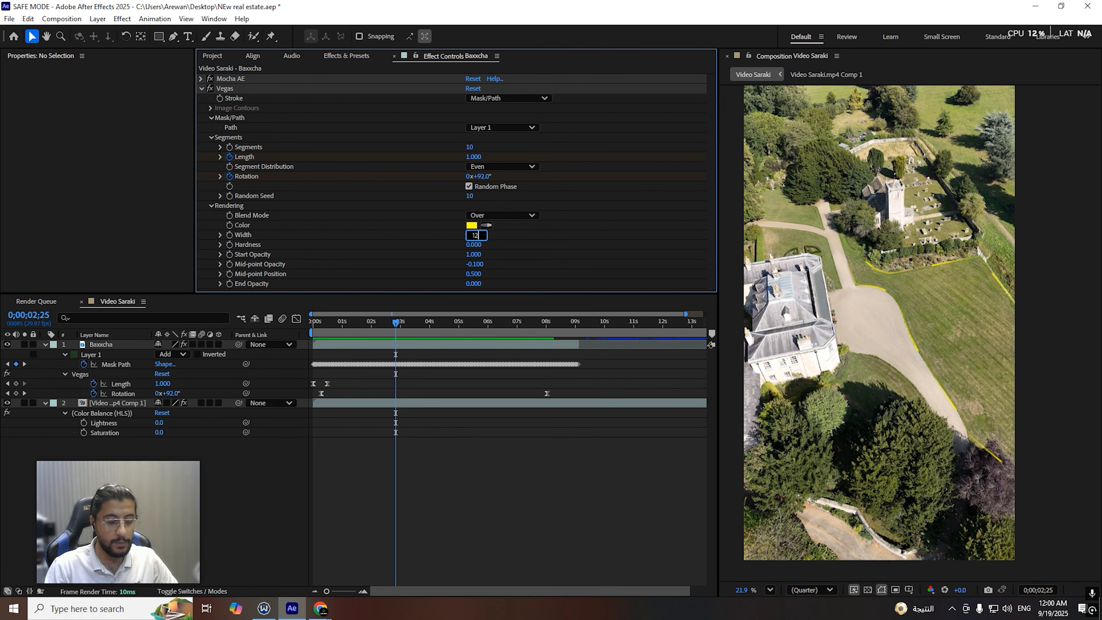
pyautogui.press('Return')
pyautogui.press('space')
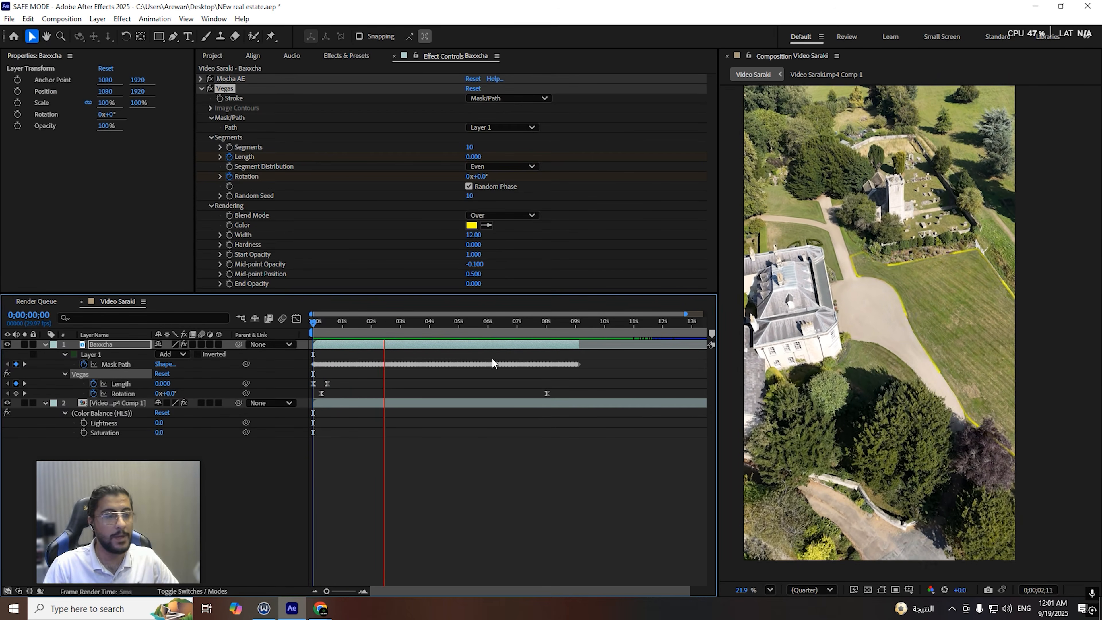
pyautogui.press('space')
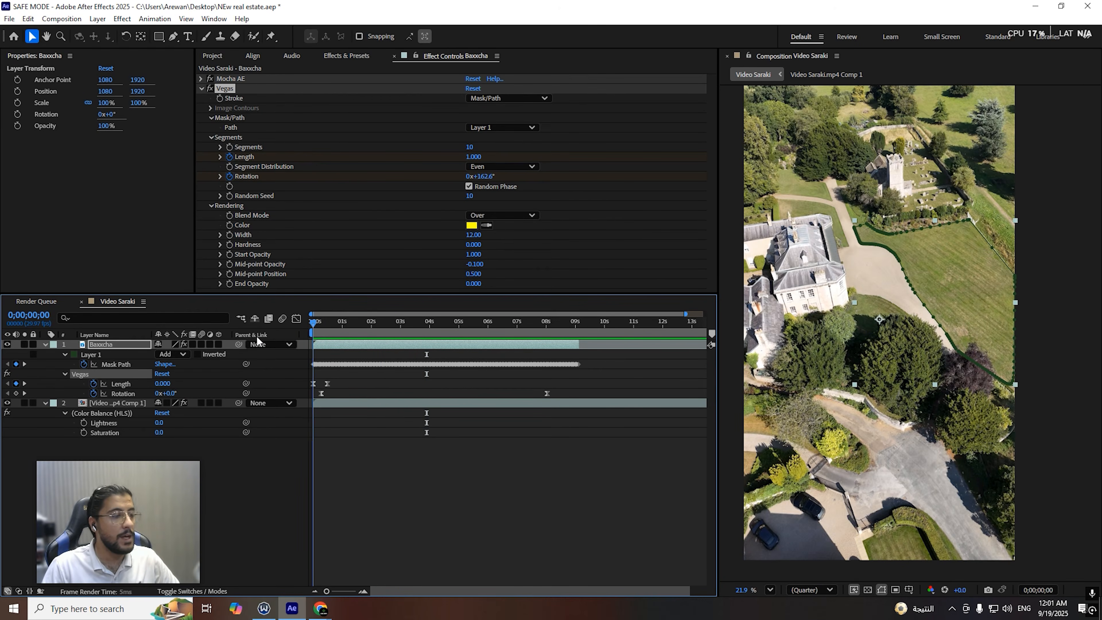
# Step: Apply the Fill effect to the Baxxcha layer and set its Fill Mask to Layer 1
pyautogui.click(346, 57)
pyautogui.click(242, 69)
pyautogui.write('fill')
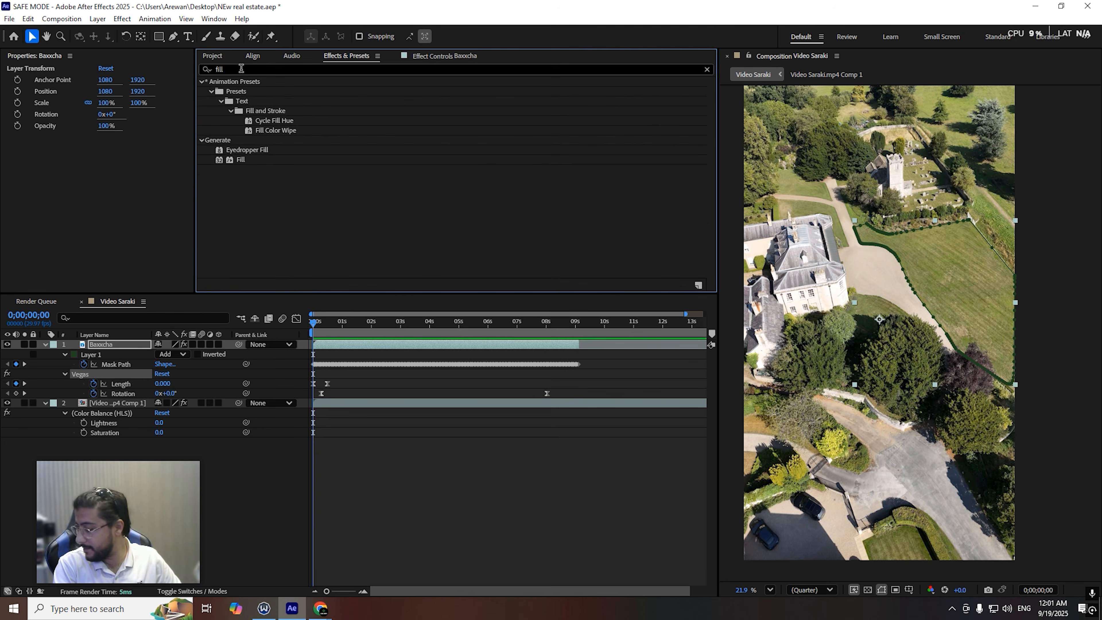
pyautogui.moveTo(240, 159); pyautogui.dragTo(103, 353)
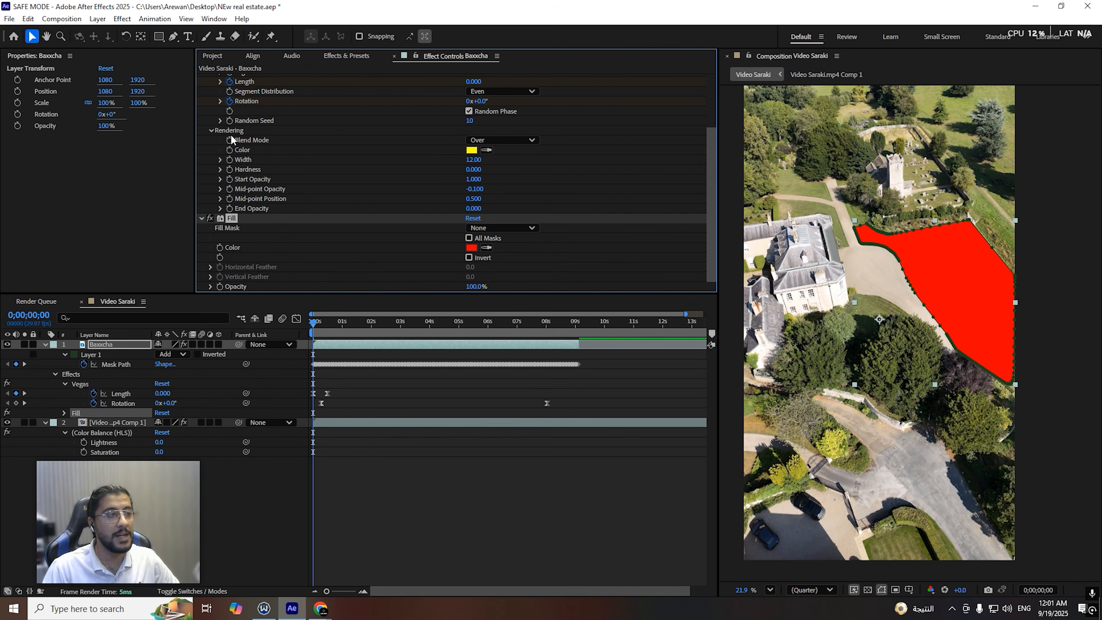
pyautogui.click(492, 228)
pyautogui.click(502, 253)
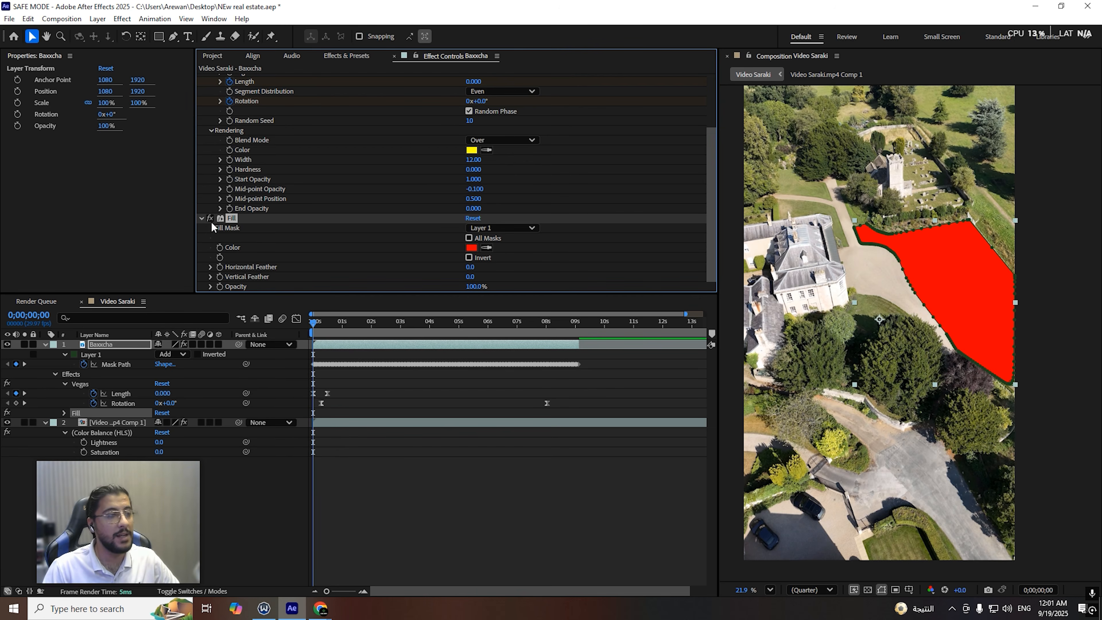
# Step: Collapse the Vegas settings and set the Fill effect's color to yellow FFD200
pyautogui.click(201, 219)
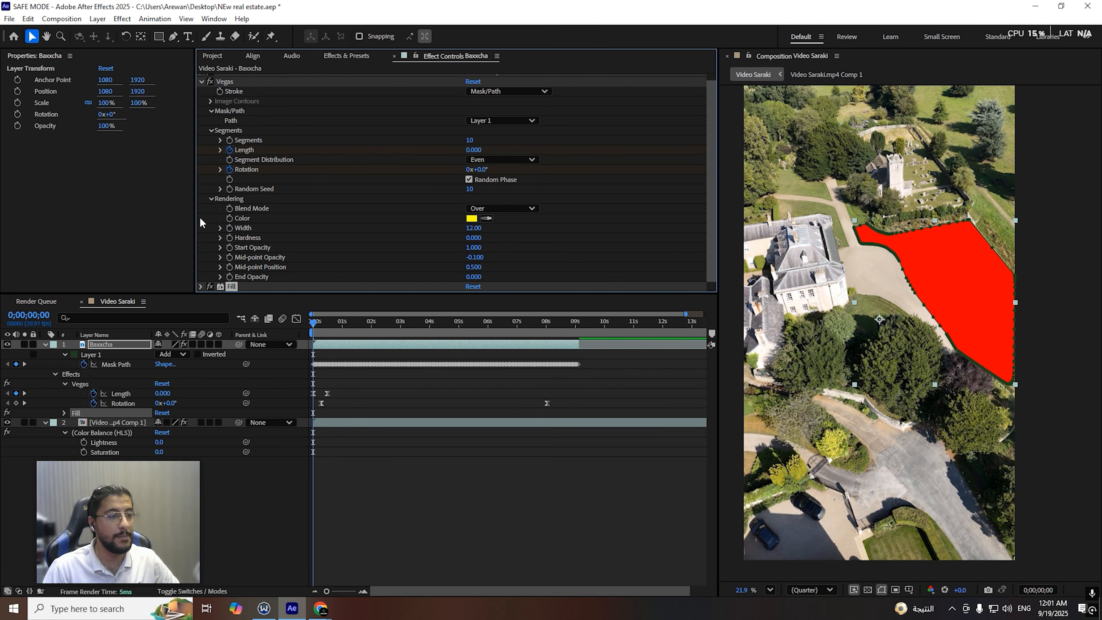
pyautogui.click(200, 81)
pyautogui.click(201, 98)
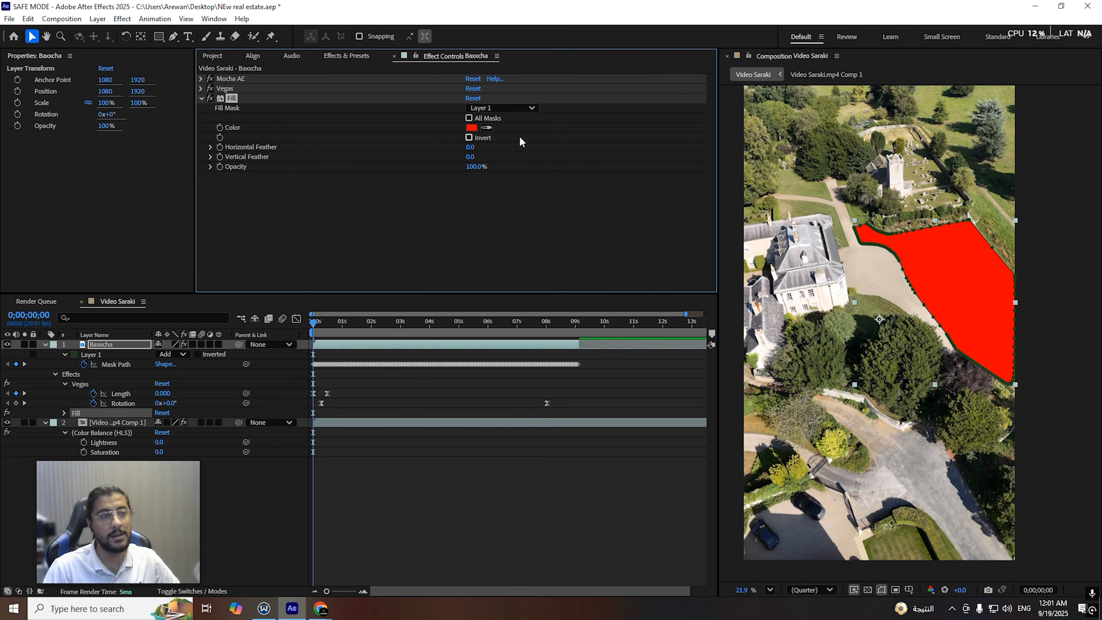
pyautogui.click(474, 166)
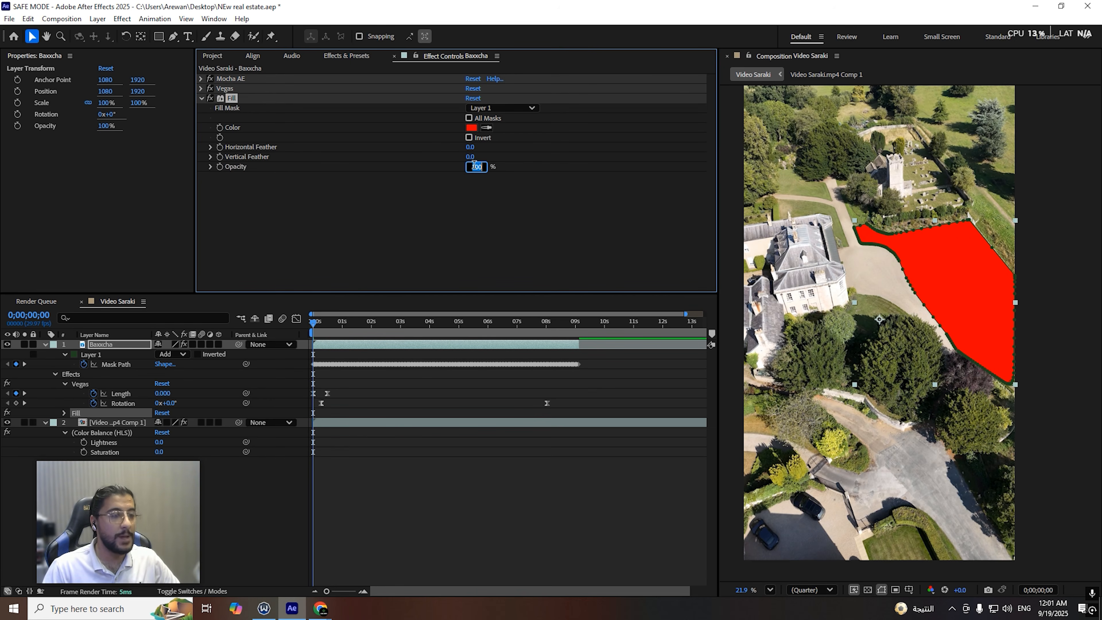
pyautogui.click(472, 127)
pyautogui.moveTo(584, 325); pyautogui.dragTo(586, 360)
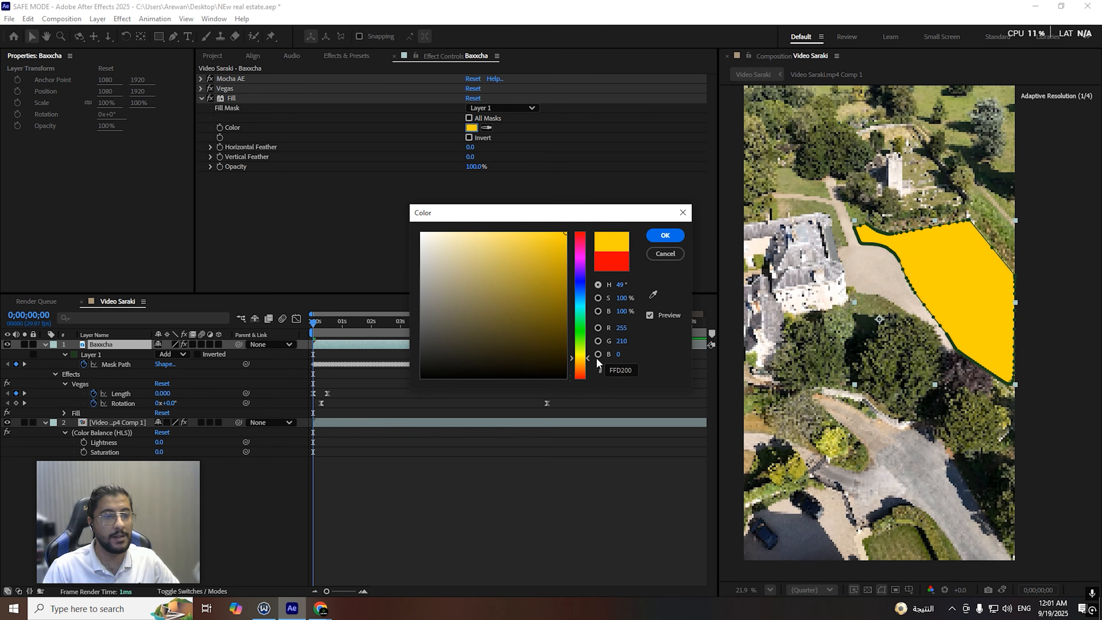
pyautogui.click(665, 234)
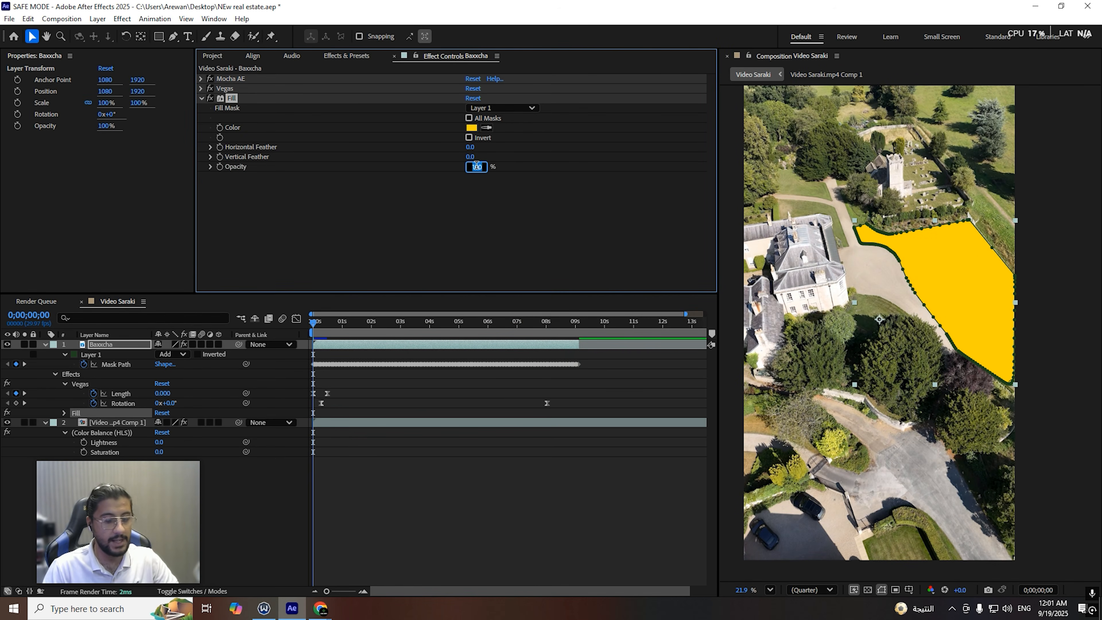
# Step: Keyframe the Fill effect's Opacity at 0% at 0;00;00;00 and 25% at 0;00;01;02
pyautogui.click(371, 362)
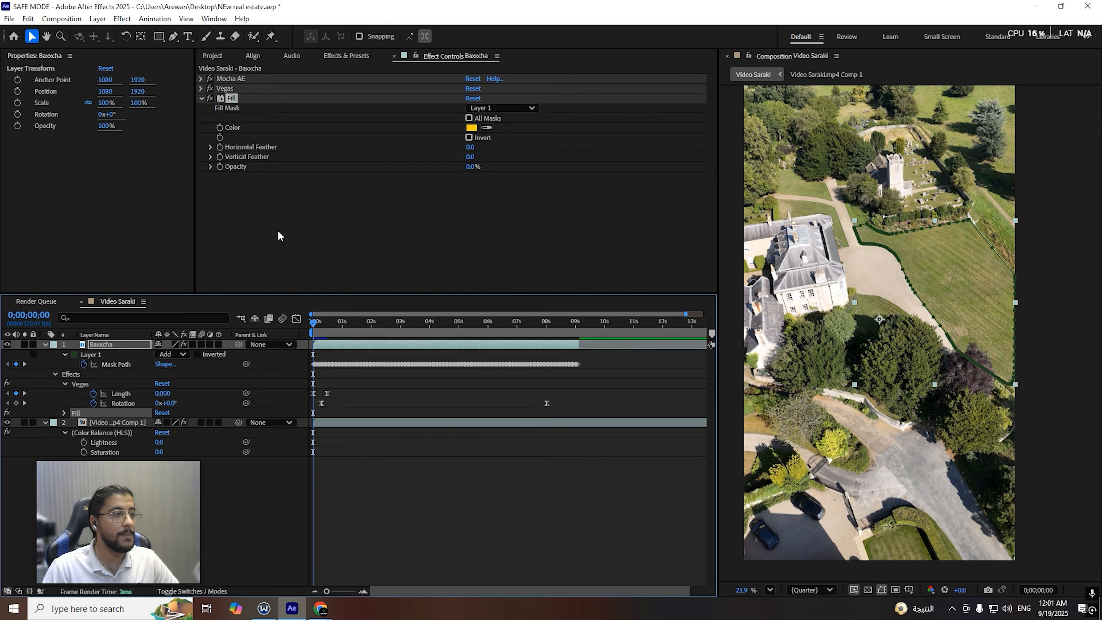
pyautogui.click(220, 167)
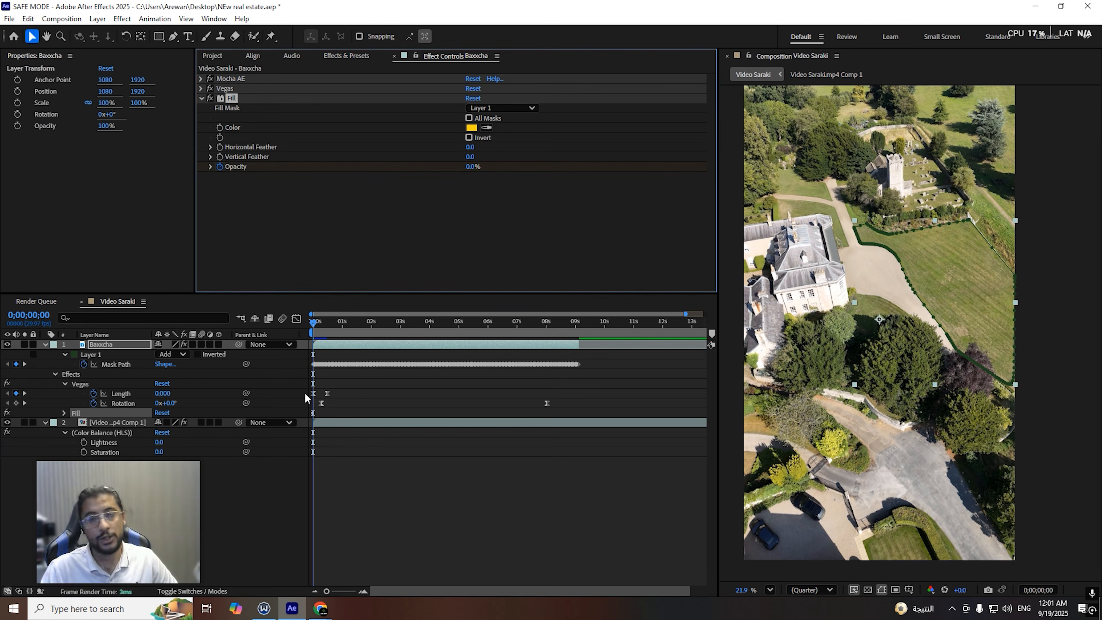
pyautogui.press('space')
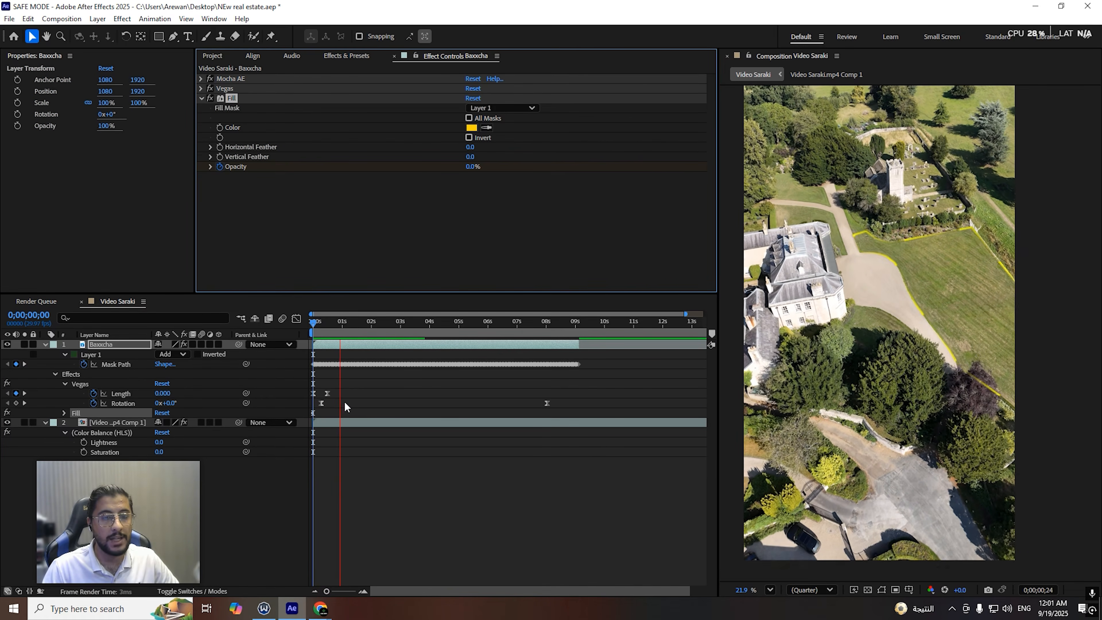
pyautogui.write('20')
pyautogui.press('Return')
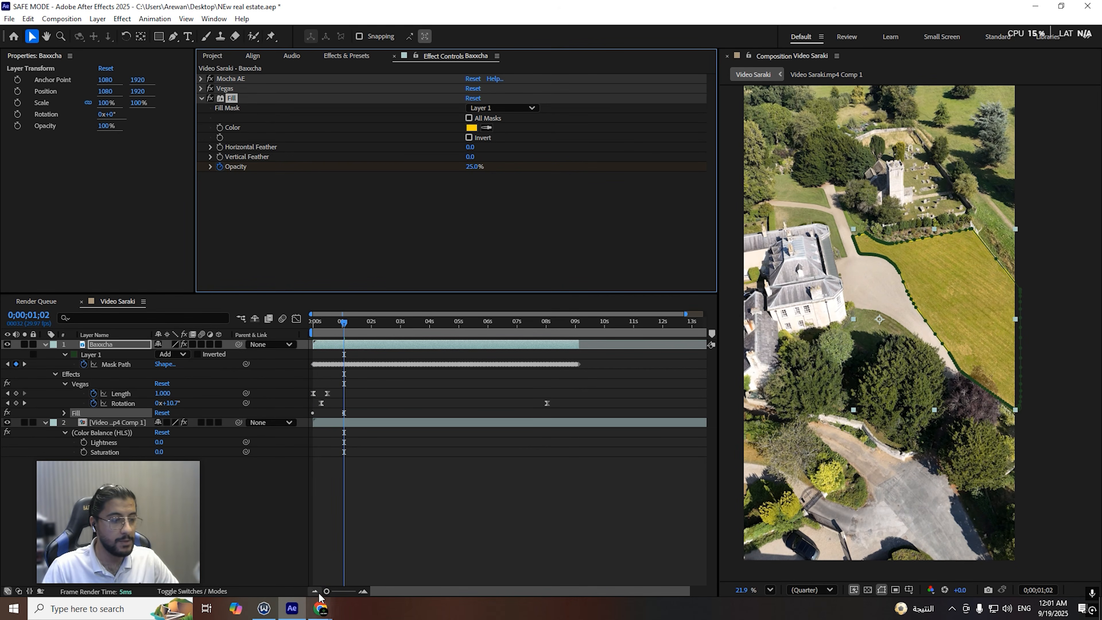
pyautogui.click(340, 591)
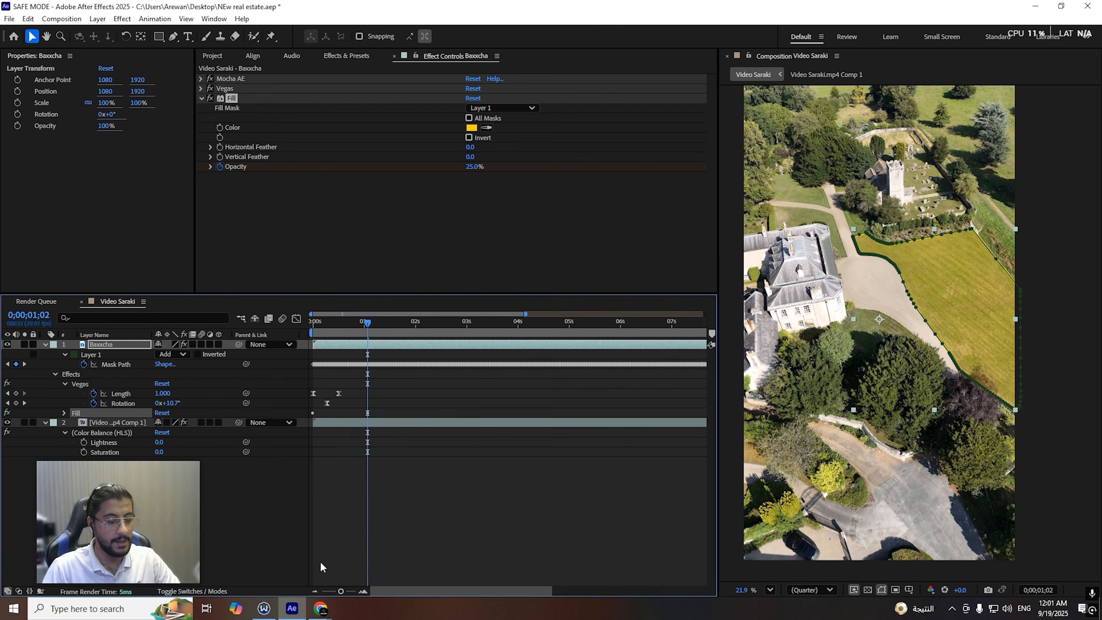
# Step: Reveal the Baxxcha layer's properties in the timeline and collapse Masks, Mocha AE and Vegas to isolate the Fill settings
pyautogui.press('u')
pyautogui.press('u')
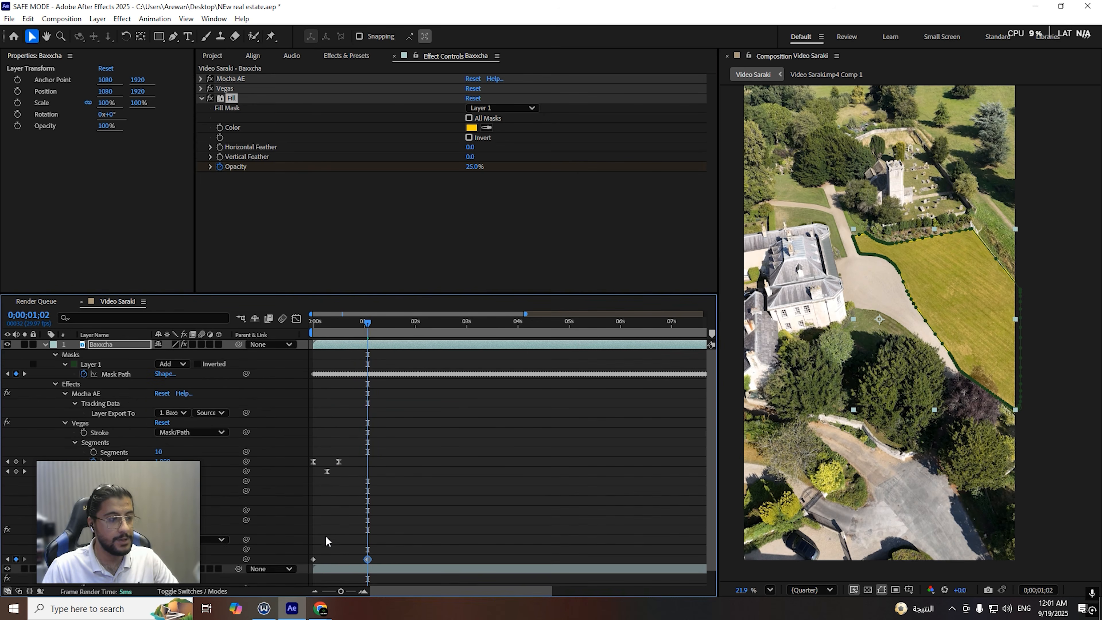
pyautogui.click(54, 354)
pyautogui.click(64, 374)
pyautogui.click(65, 383)
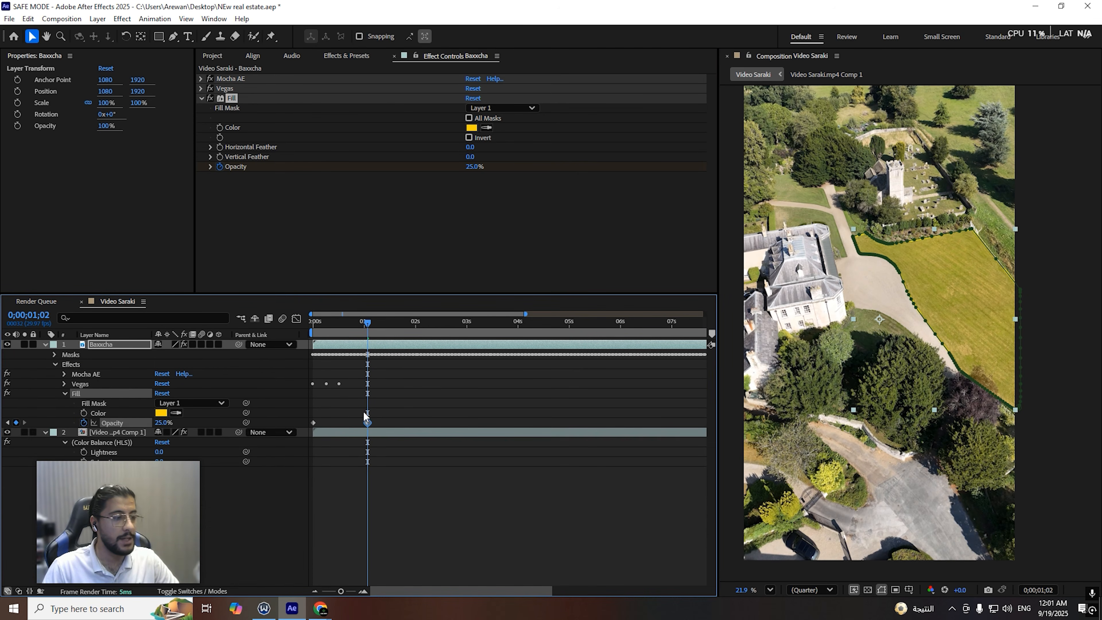
# Step: Shift the two Fill Opacity keyframes earlier so the fade-in starts just after the beginning of the composition, and preview it
pyautogui.click(474, 166)
pyautogui.press('Return')
pyautogui.moveTo(368, 425); pyautogui.dragTo(322, 423)
pyautogui.press('space')
pyautogui.press('space')
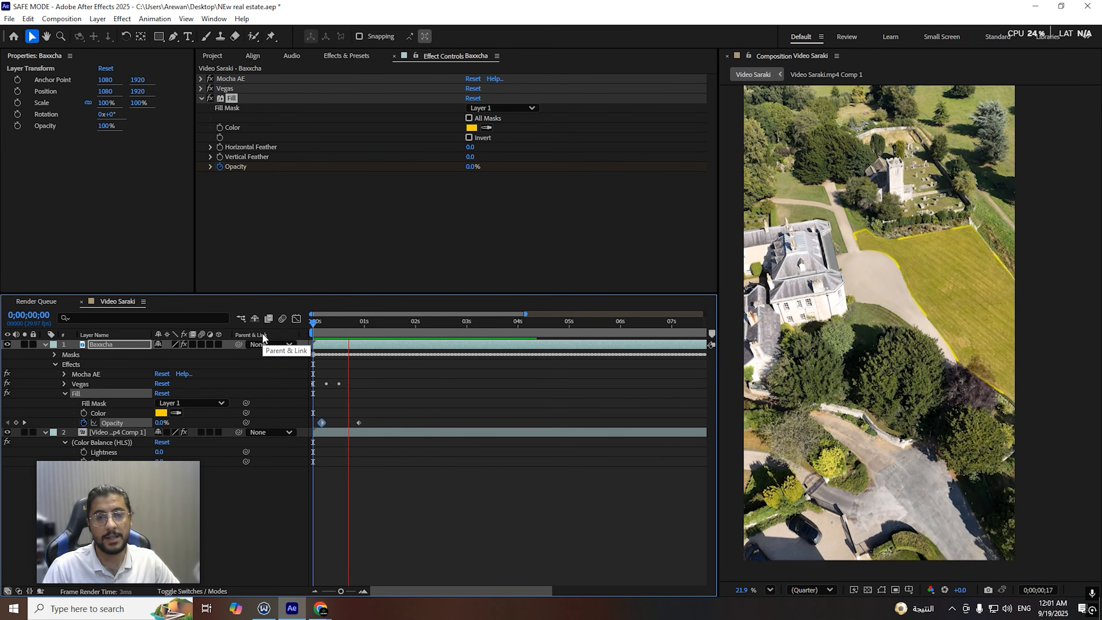
# Step: Add a 0% Fill Opacity keyframe at about 1.6 seconds, apply Easy Ease to all three Opacity keyframes, and preview the fade
pyautogui.click(395, 324)
pyautogui.click(473, 166)
pyautogui.press('Return')
pyautogui.moveTo(406, 411); pyautogui.dragTo(307, 420)
pyautogui.press('space')
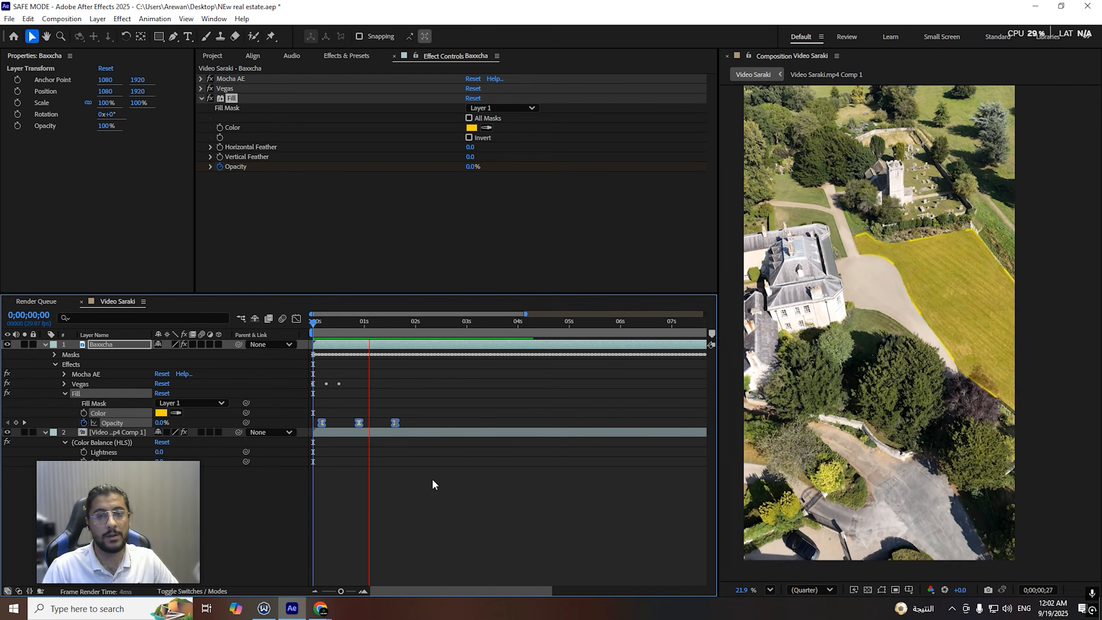
# Step: Copy the three Fill Opacity keyframes and paste them at 0;00;03;02
pyautogui.press('space')
pyautogui.moveTo(405, 410); pyautogui.dragTo(303, 443)
pyautogui.hotkey('ctrl', 'c')
pyautogui.moveTo(442, 324); pyautogui.dragTo(471, 325)
pyautogui.hotkey('ctrl', 'v')
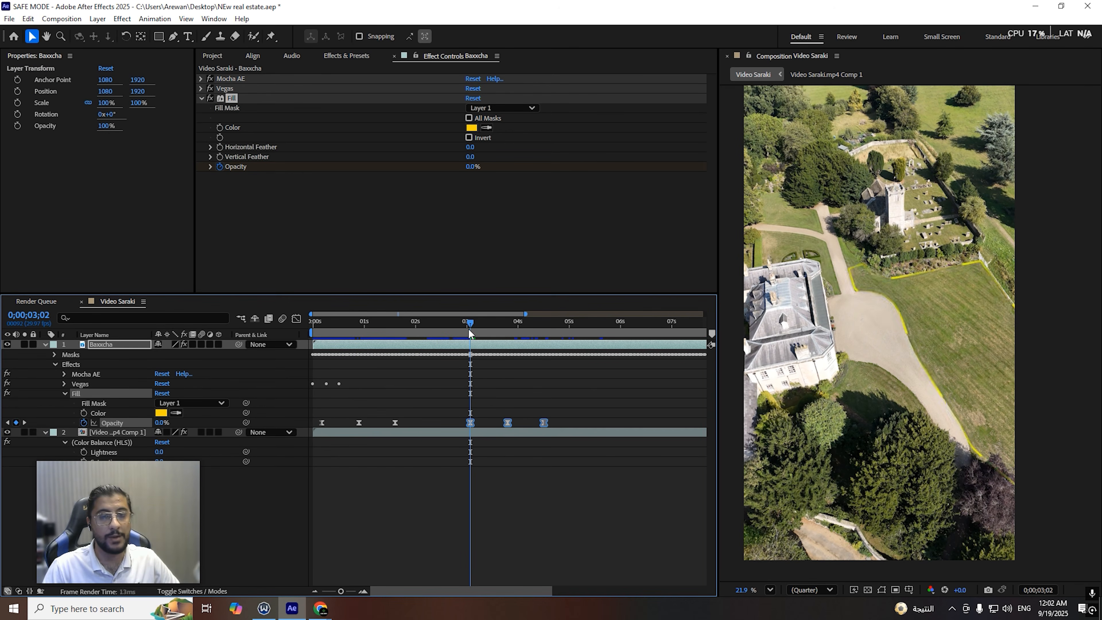
# Step: Preview the repeated fill fade and the outline from the start through the end of the Baxxcha layer
pyautogui.press('space')
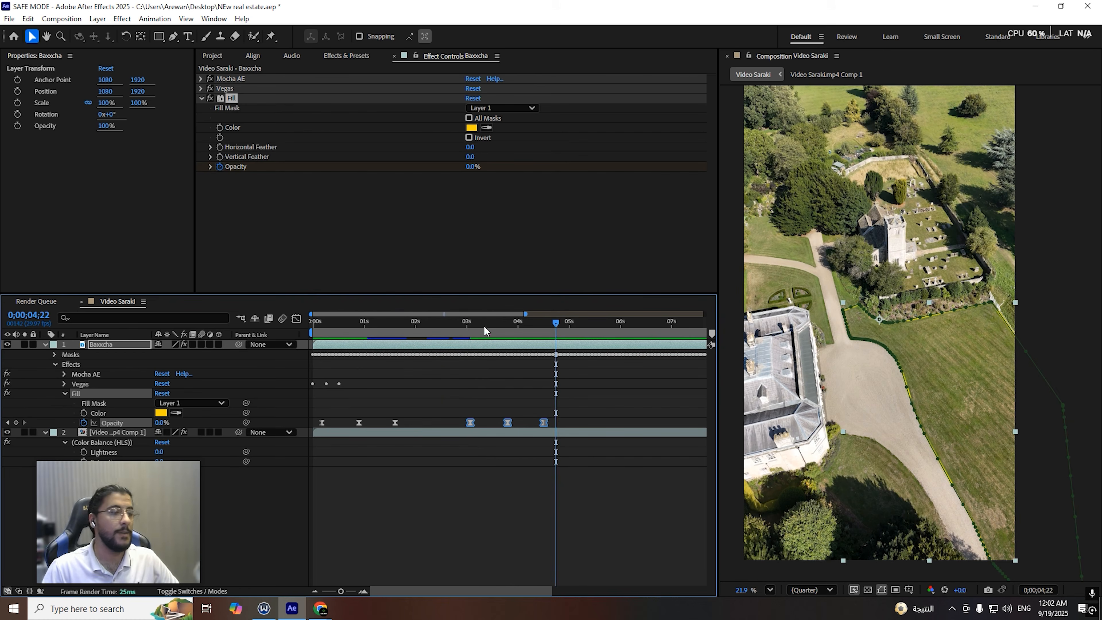
pyautogui.press('Home')
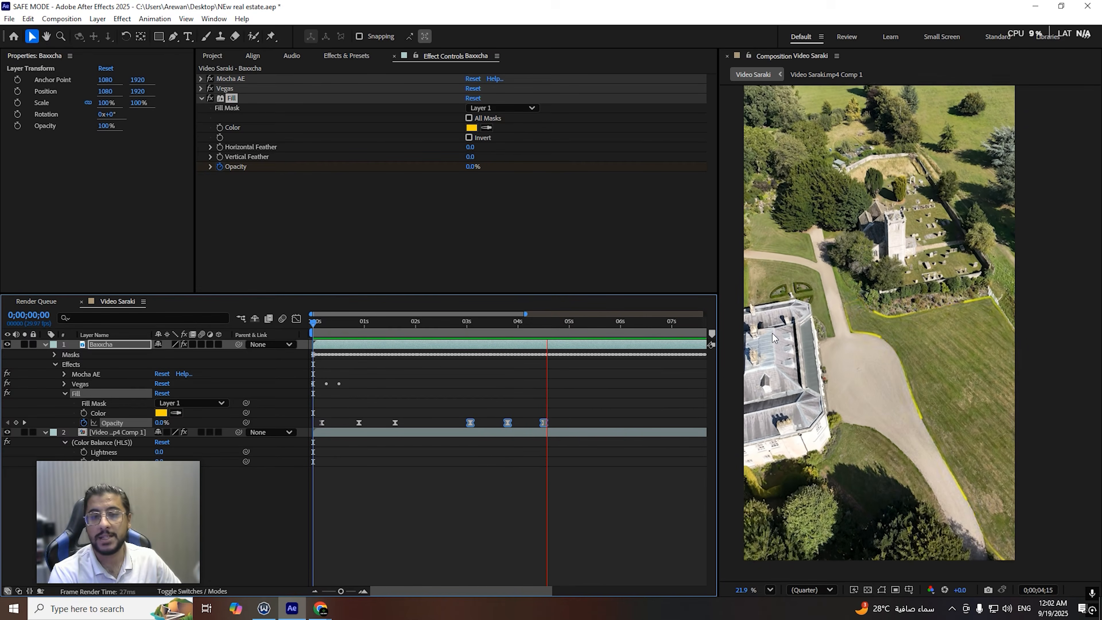
pyautogui.press('space')
pyautogui.press('space')
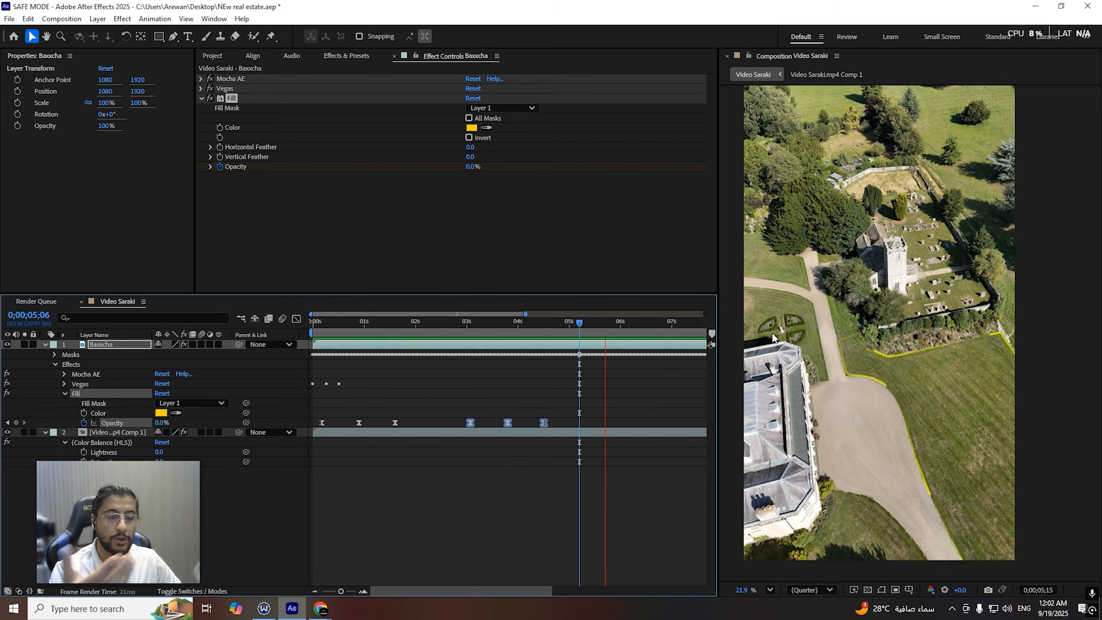
pyautogui.press('space')
pyautogui.press('space')
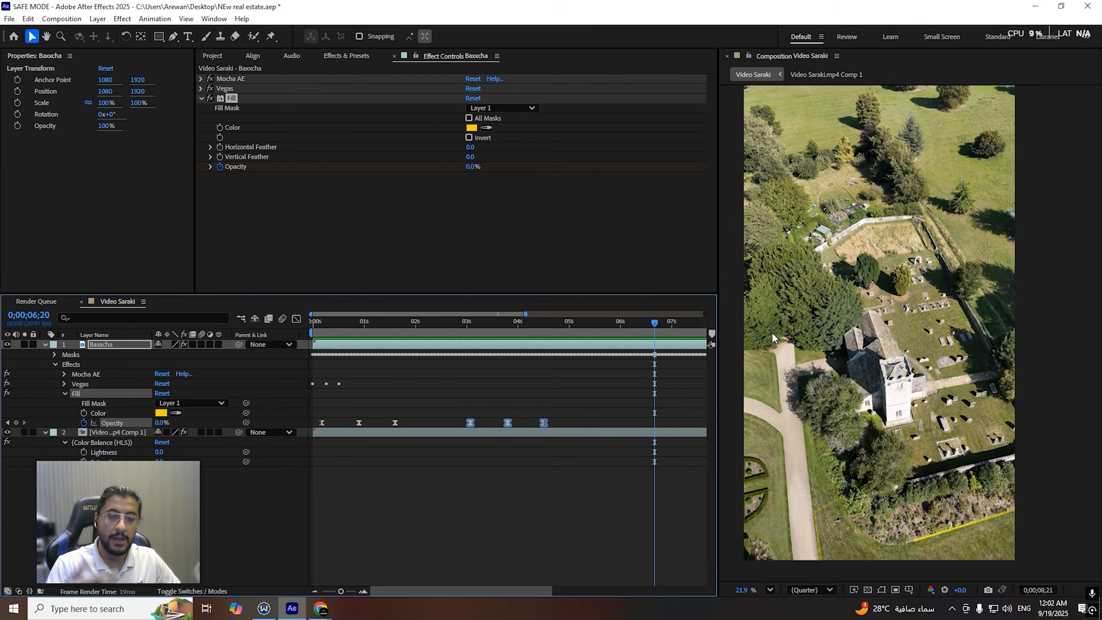
pyautogui.press('space')
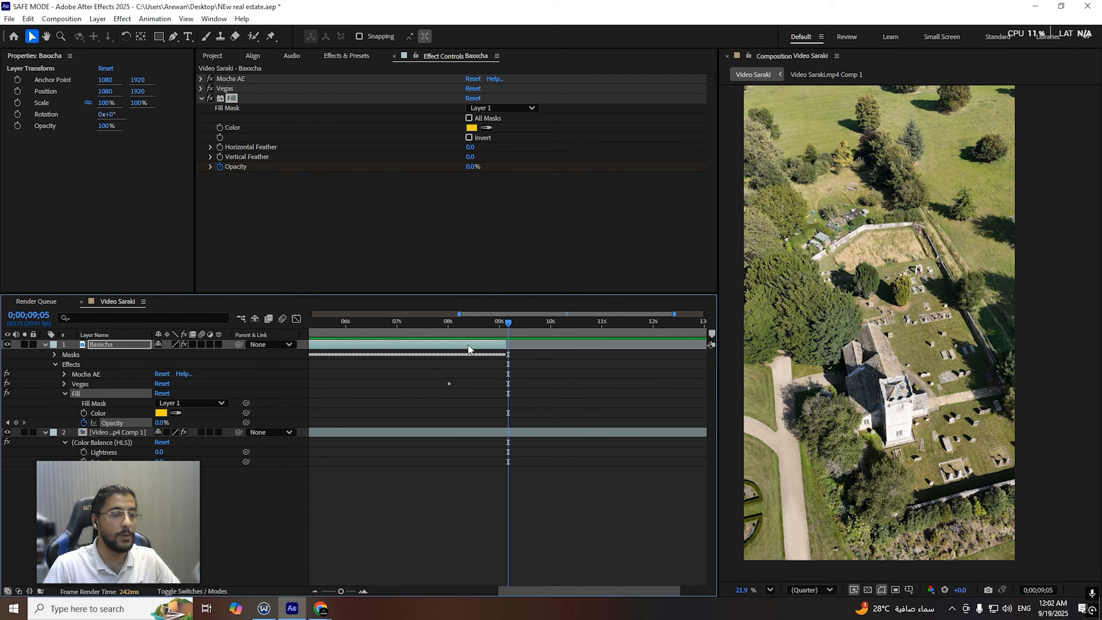
pyautogui.press('Home')
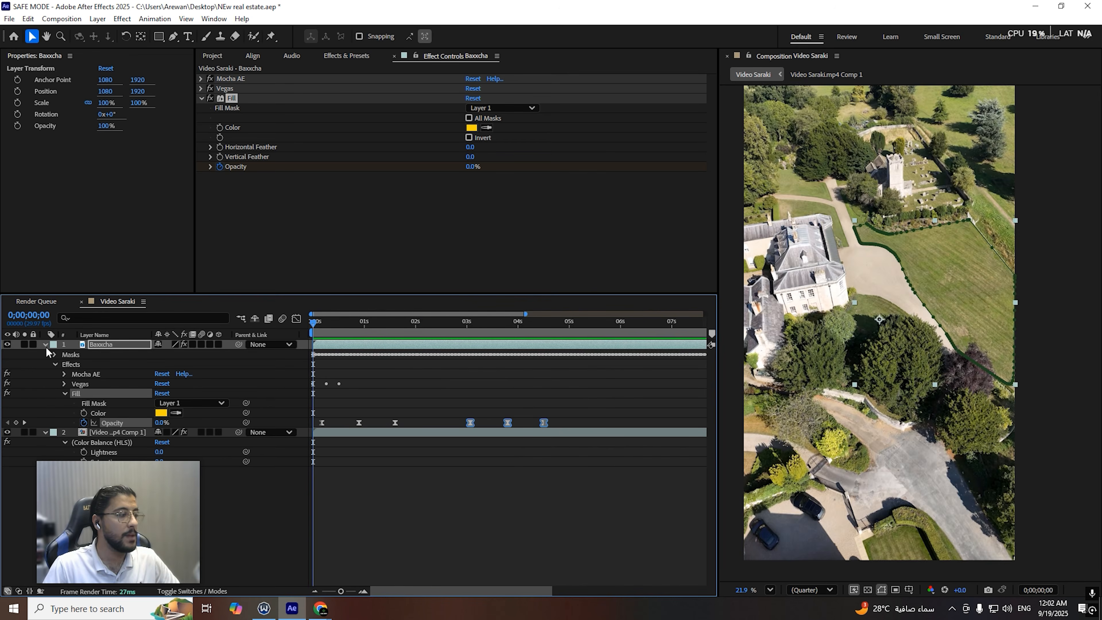
# Step: Collapse both layers in the timeline and save the project
pyautogui.click(45, 344)
pyautogui.click(44, 354)
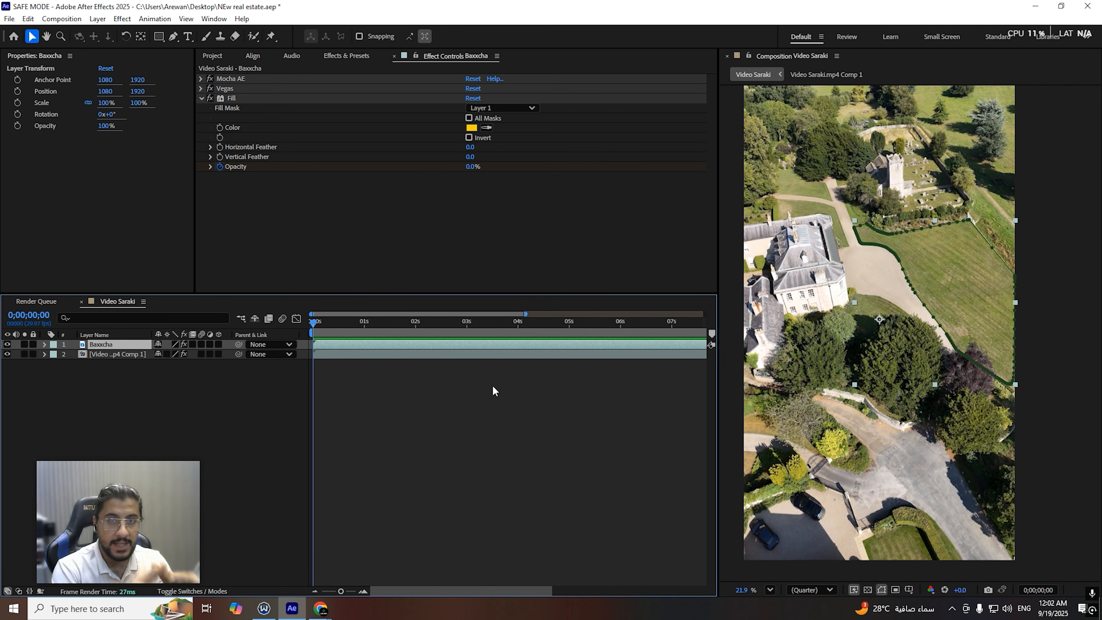
pyautogui.hotkey('ctrl', 's')
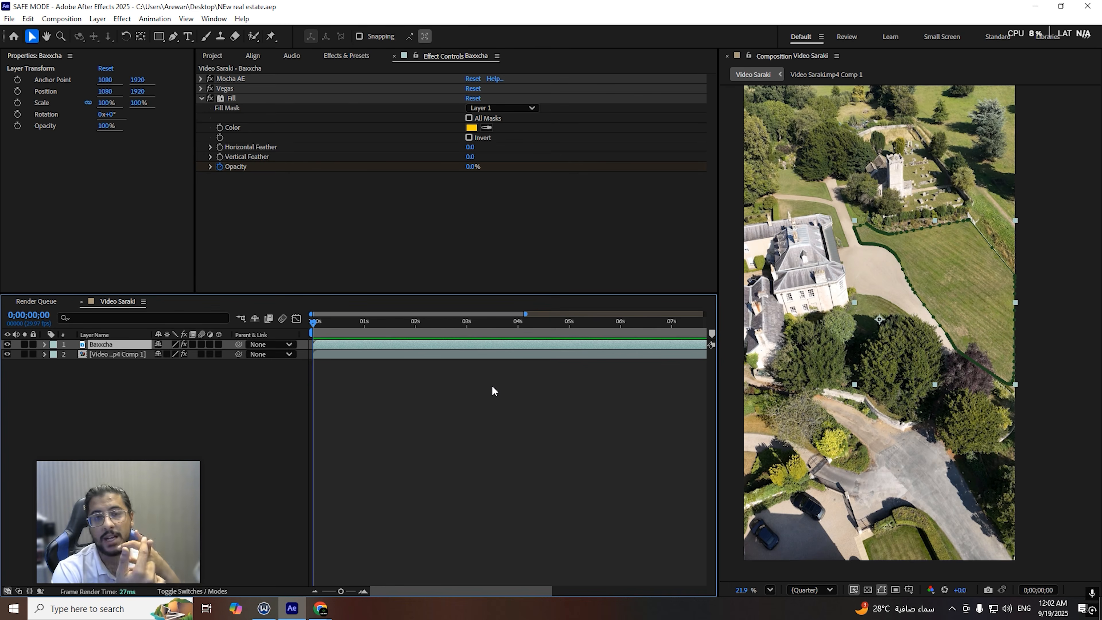
# Step: Duplicate the Baxxcha layer and delete all effects from the Baxxcha 2 copy
pyautogui.hotkey('ctrl', 'd')
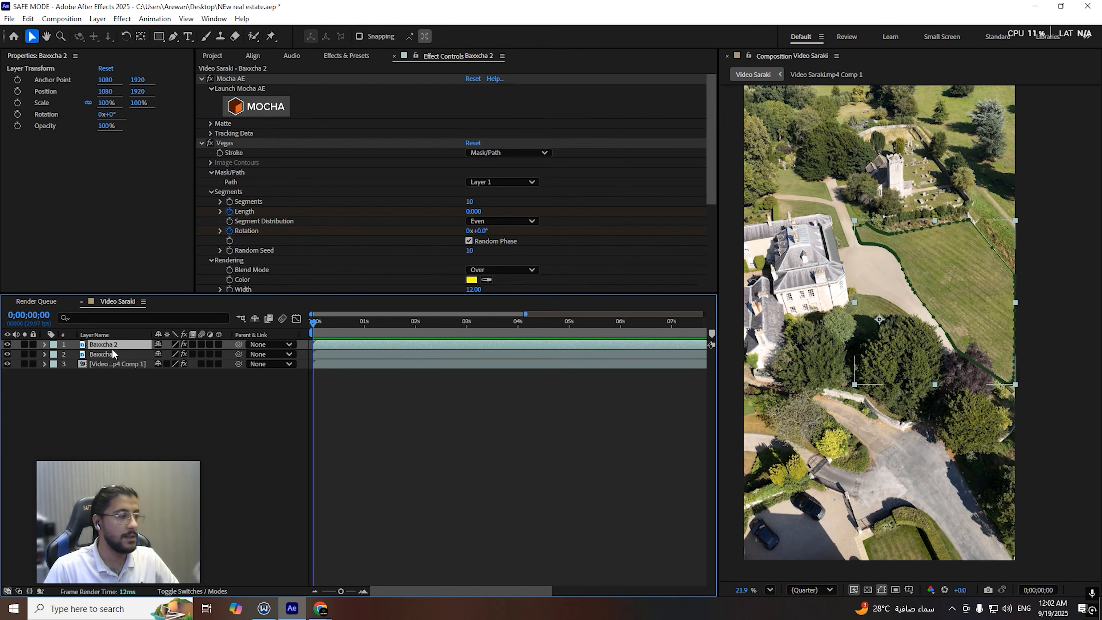
pyautogui.click(201, 79)
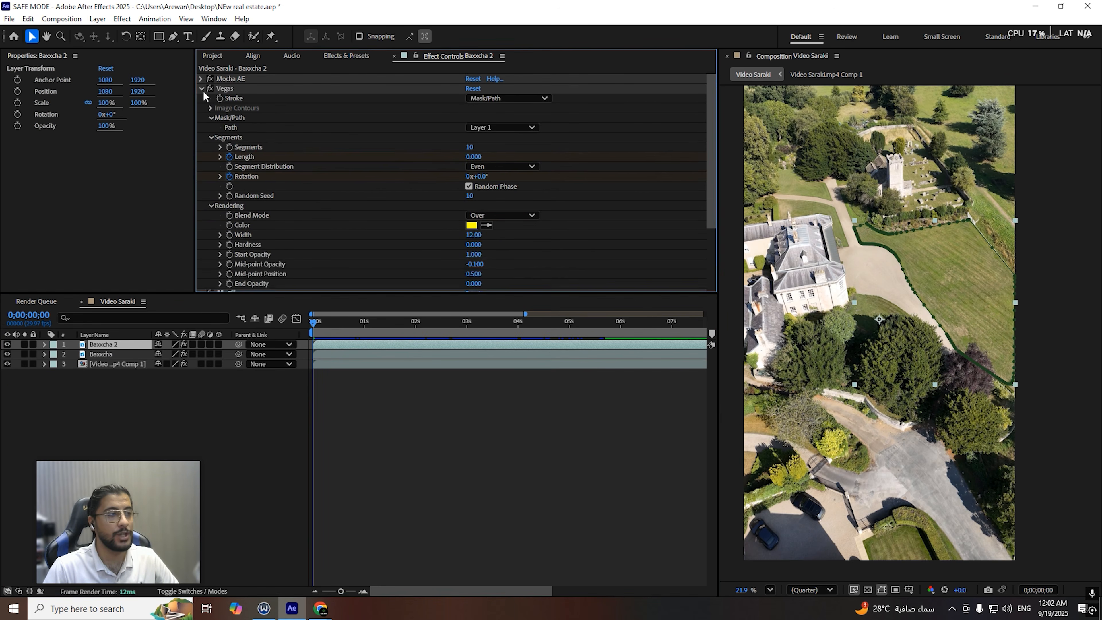
pyautogui.click(202, 88)
pyautogui.press('Delete')
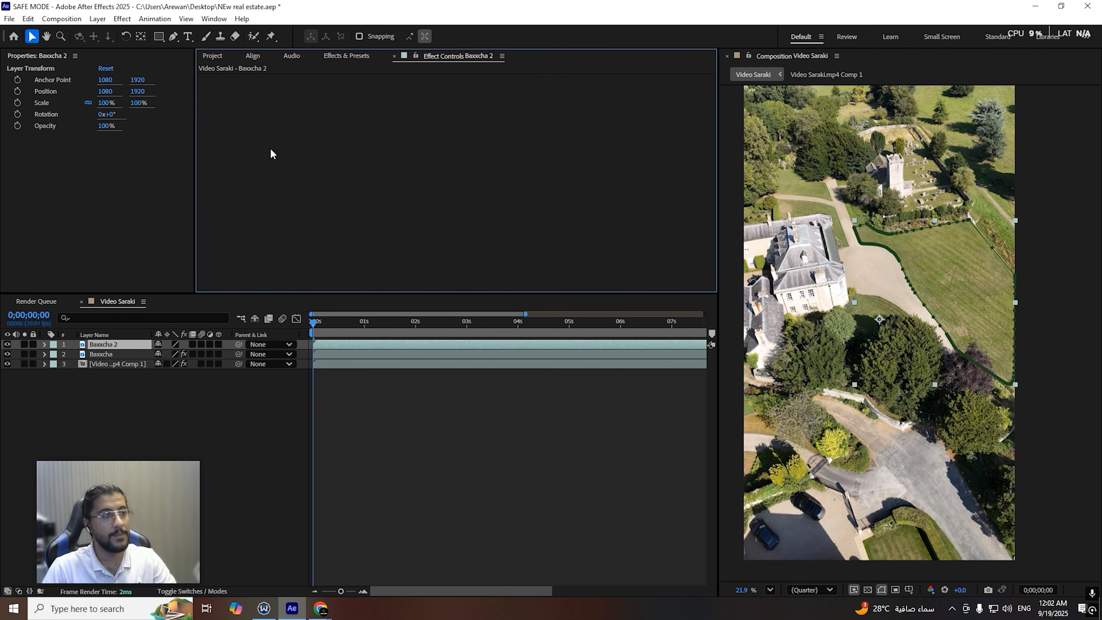
# Step: Run the 3D Camera Tracker on Baxxcha 2 and display its solved track points over the footage
pyautogui.click(154, 19)
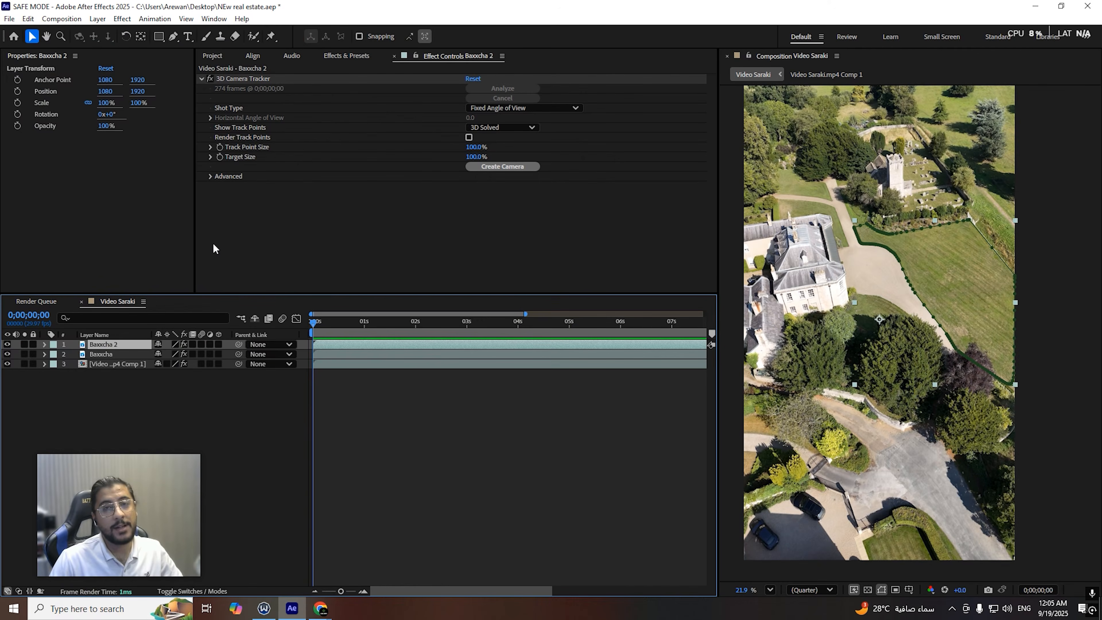
pyautogui.click(253, 77)
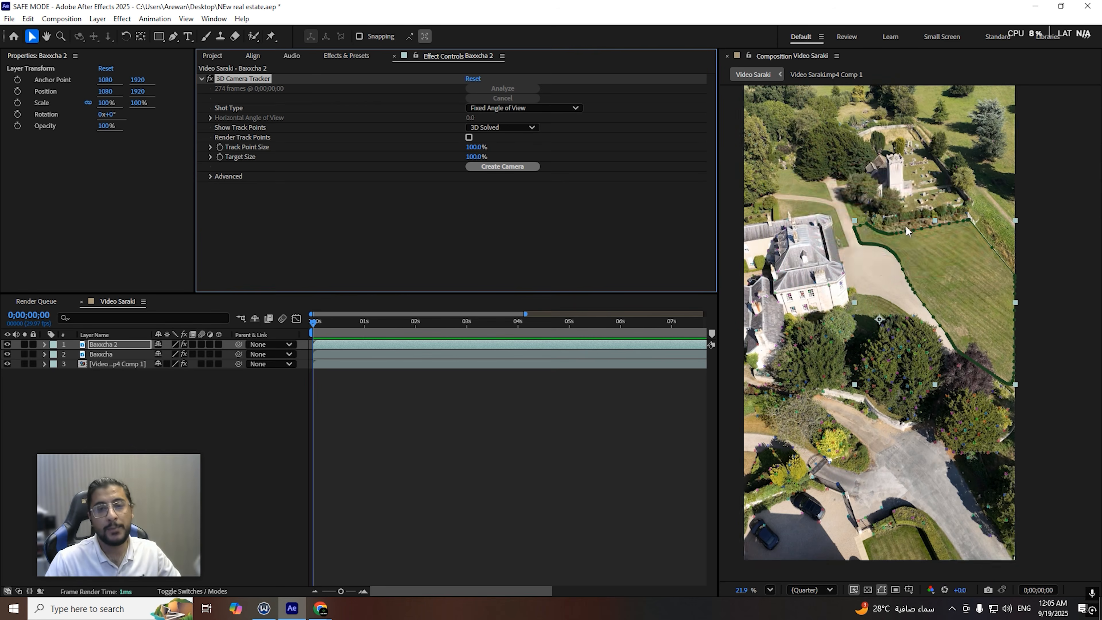
pyautogui.scroll(5, 864, 454)
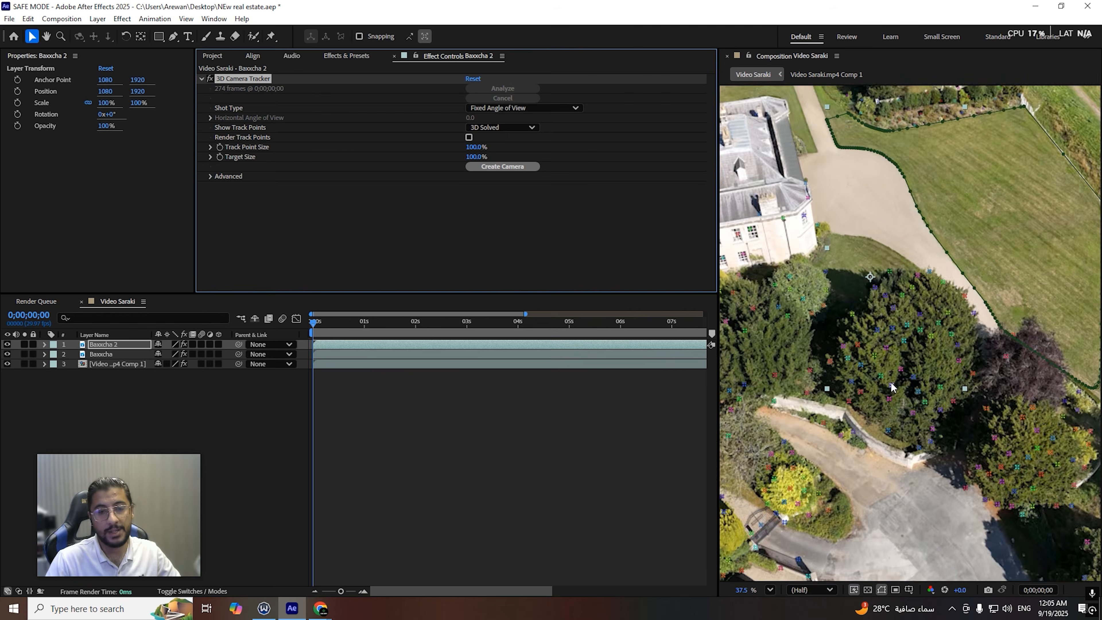
pyautogui.scroll(-5, 865, 334)
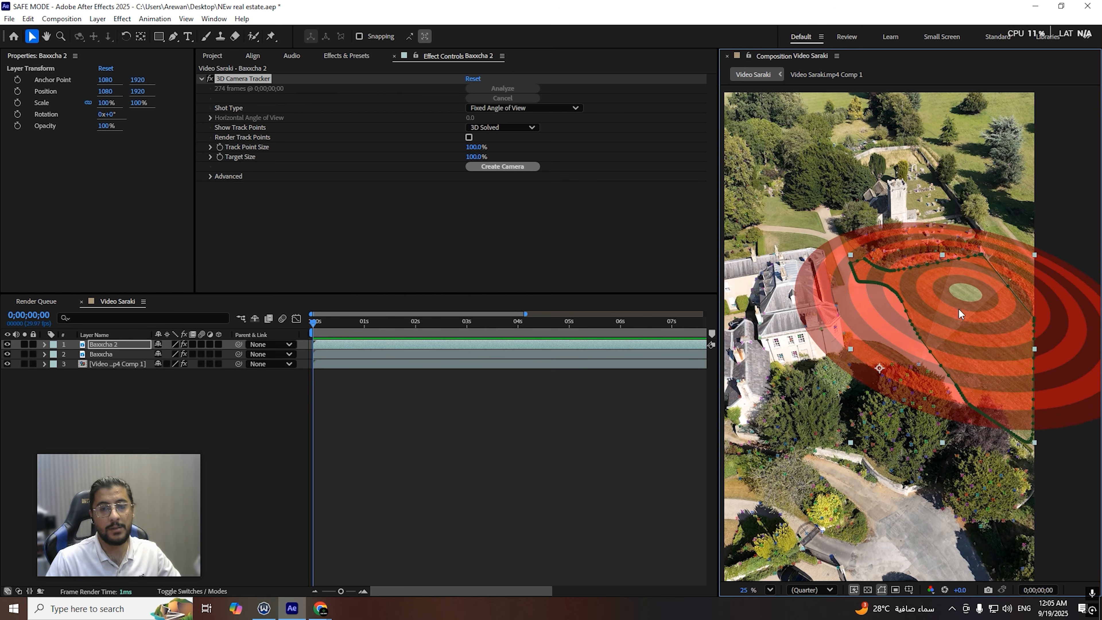
# Step: Choose track points whose target lies flat on the lawn and create a text layer and camera from them
pyautogui.click(960, 310)
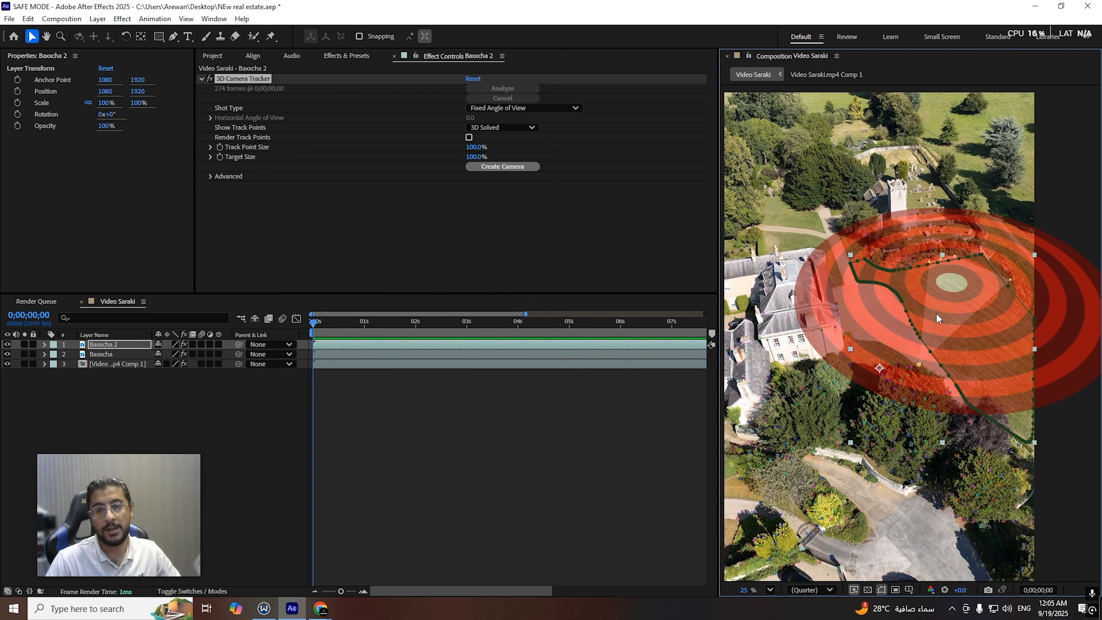
pyautogui.rightClick(954, 274)
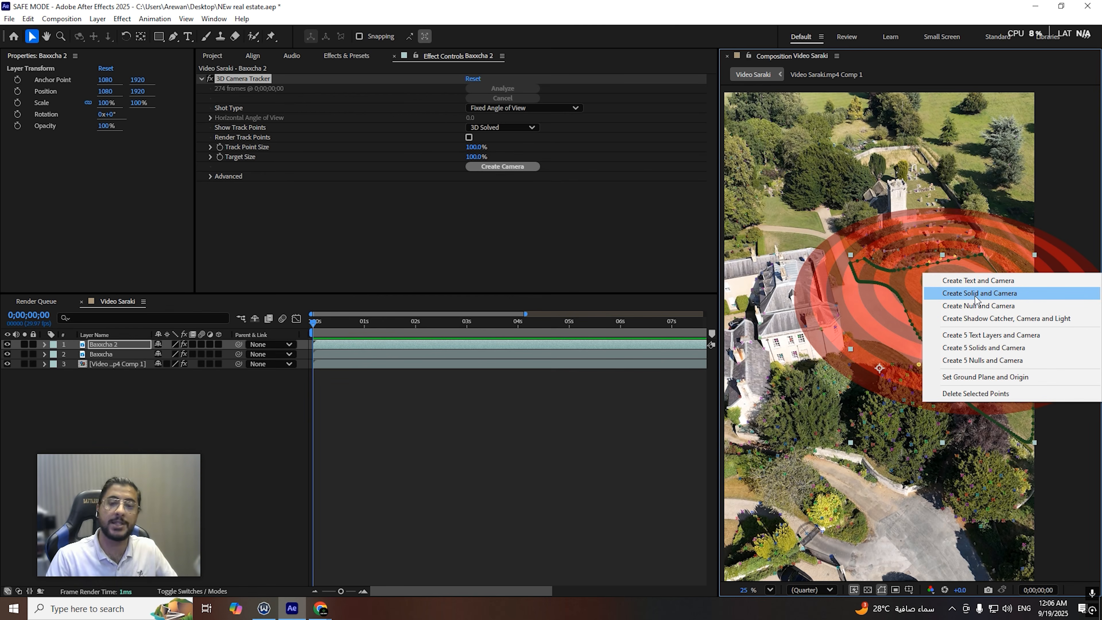
pyautogui.click(962, 280)
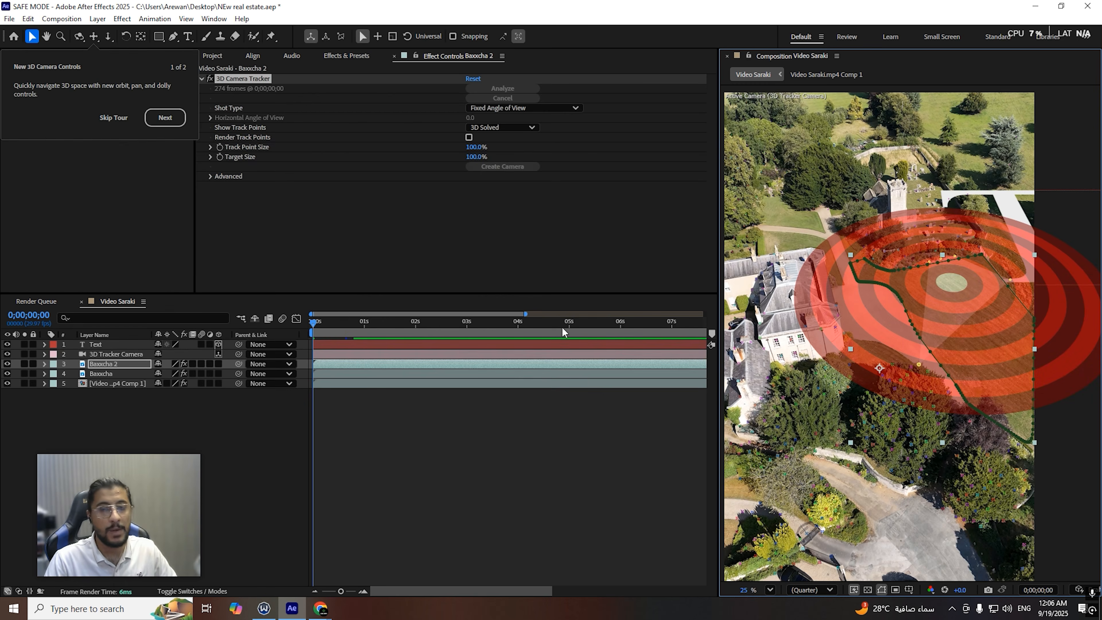
# Step: Move the tracked text layer from the lawn towards the house so it falls inside the frame, and skip the 3D camera controls tour
pyautogui.click(96, 345)
pyautogui.scroll(-1, 939, 300)
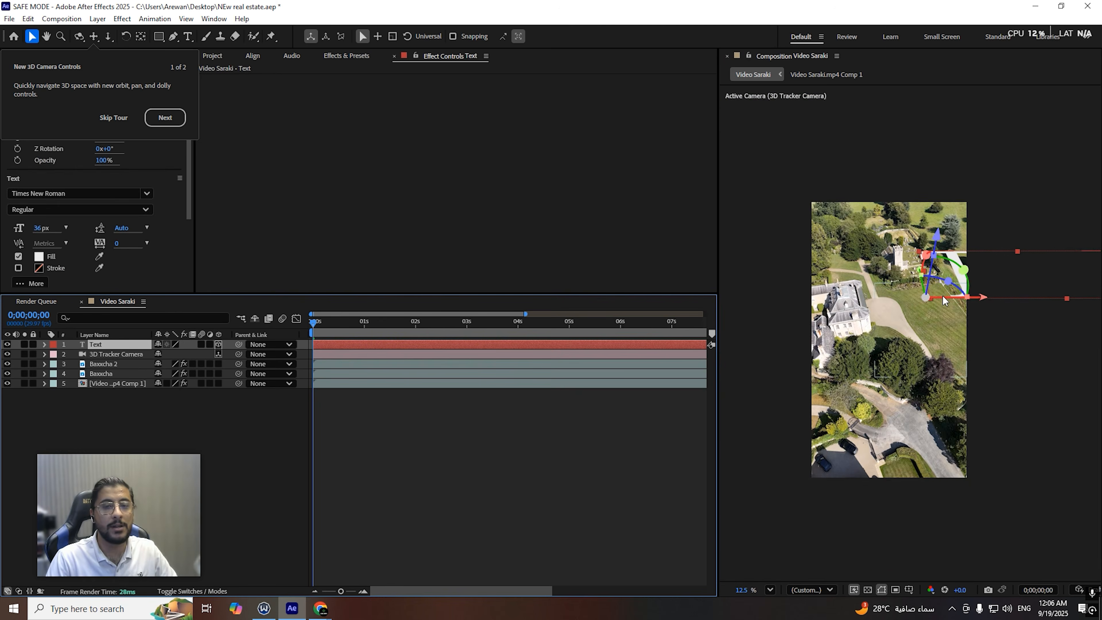
pyautogui.scroll(2, 940, 292)
pyautogui.moveTo(940, 292); pyautogui.dragTo(757, 354)
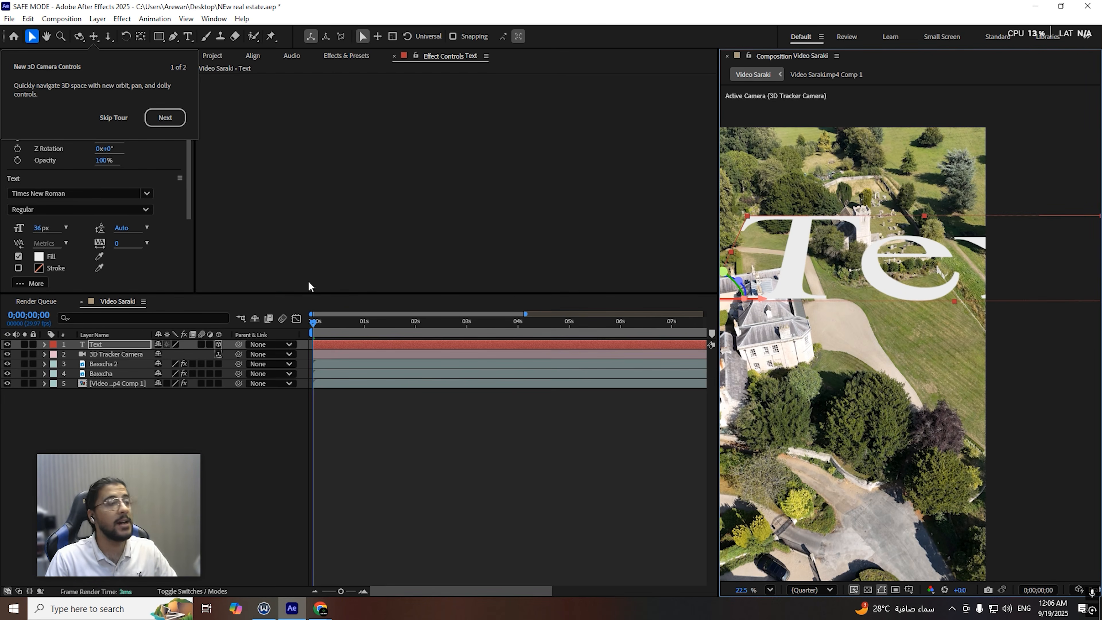
pyautogui.click(109, 117)
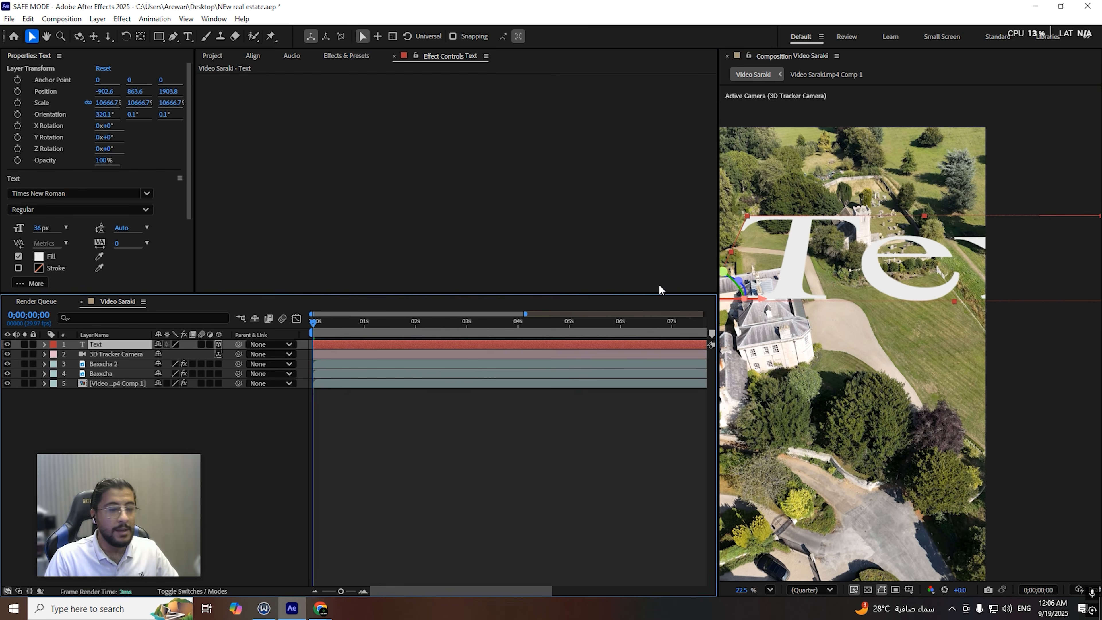
# Step: Reduce the text layer's Scale to 5000% on all three axes
pyautogui.press('s')
pyautogui.moveTo(195, 357); pyautogui.dragTo(178, 357)
pyautogui.click(199, 354)
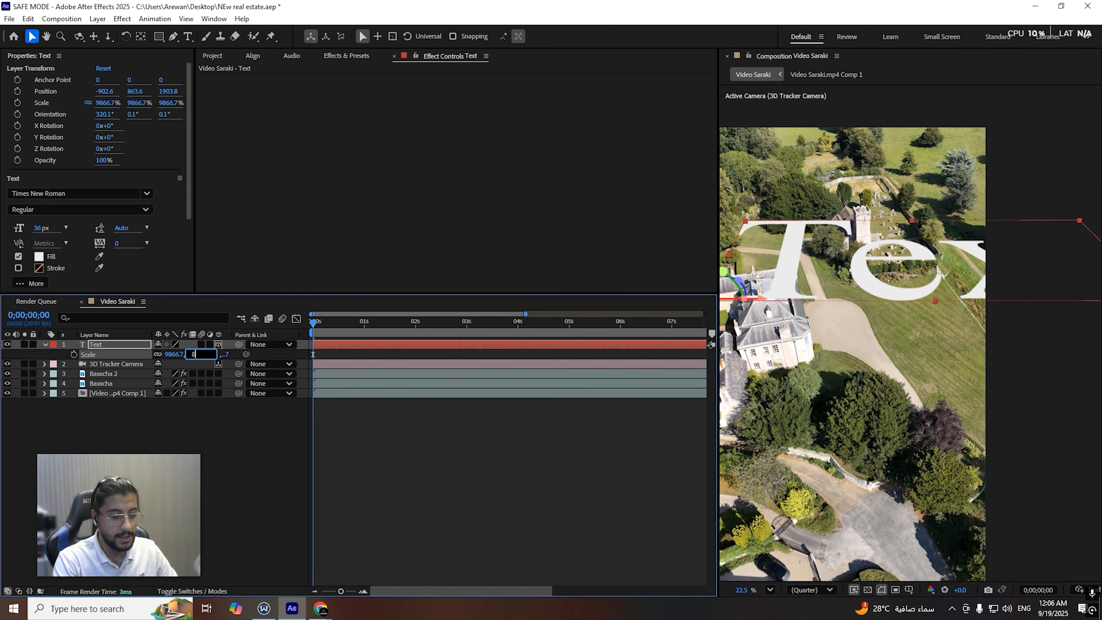
pyautogui.write('8000')
pyautogui.press('Return')
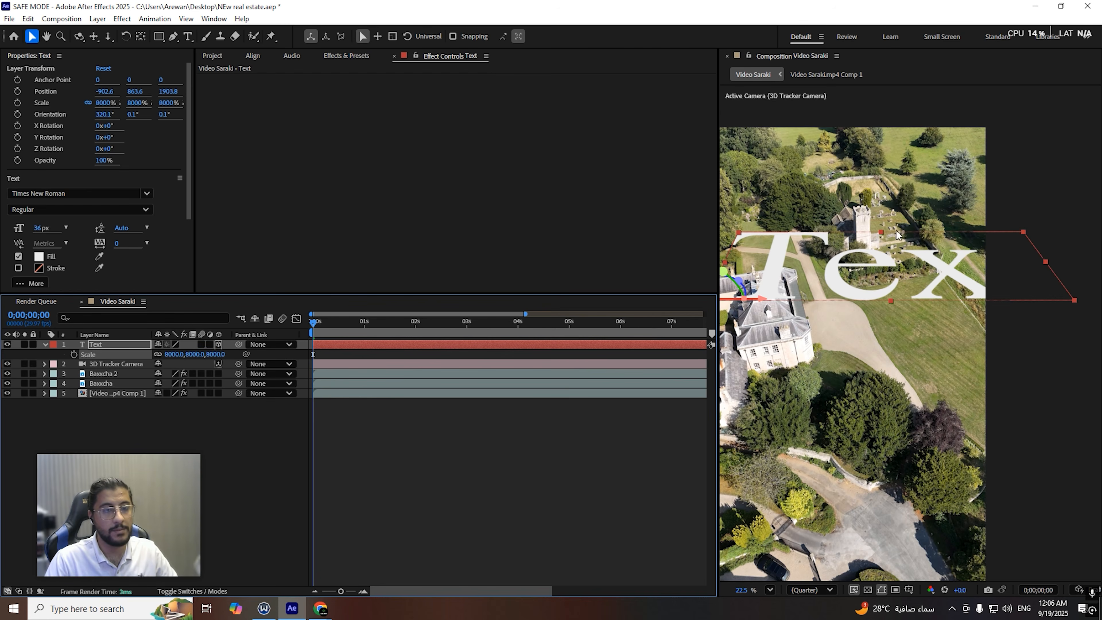
pyautogui.click(195, 354)
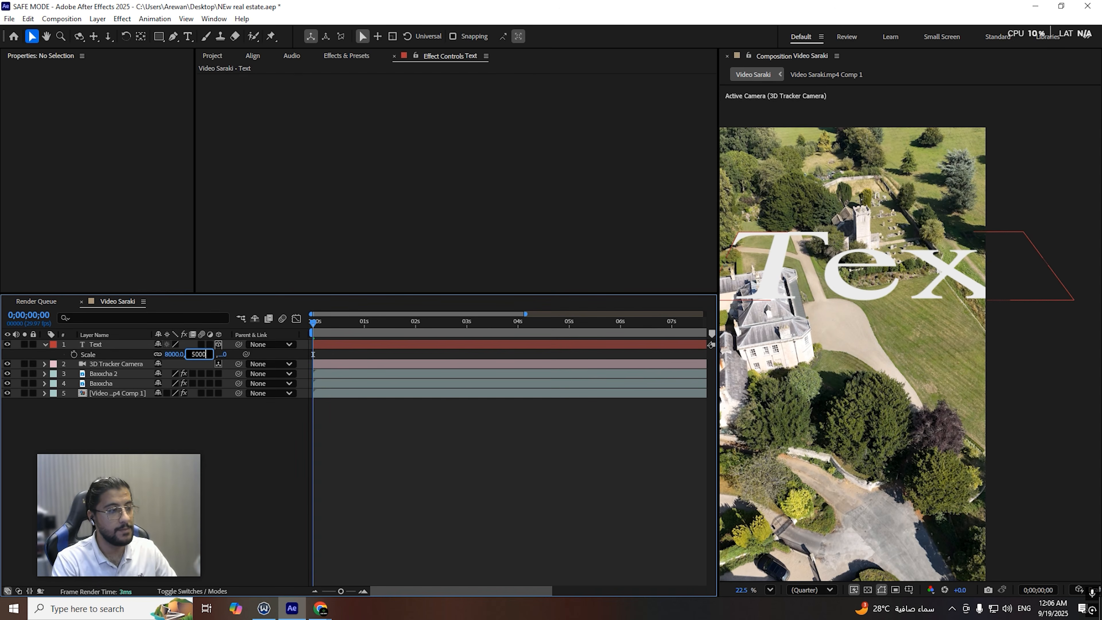
pyautogui.press('Return')
# Step: Set the text's font size to 18 px and move it to the lower edge of the lawn beside the driveway
pyautogui.moveTo(787, 320); pyautogui.dragTo(829, 331)
pyautogui.moveTo(42, 227); pyautogui.dragTo(24, 229)
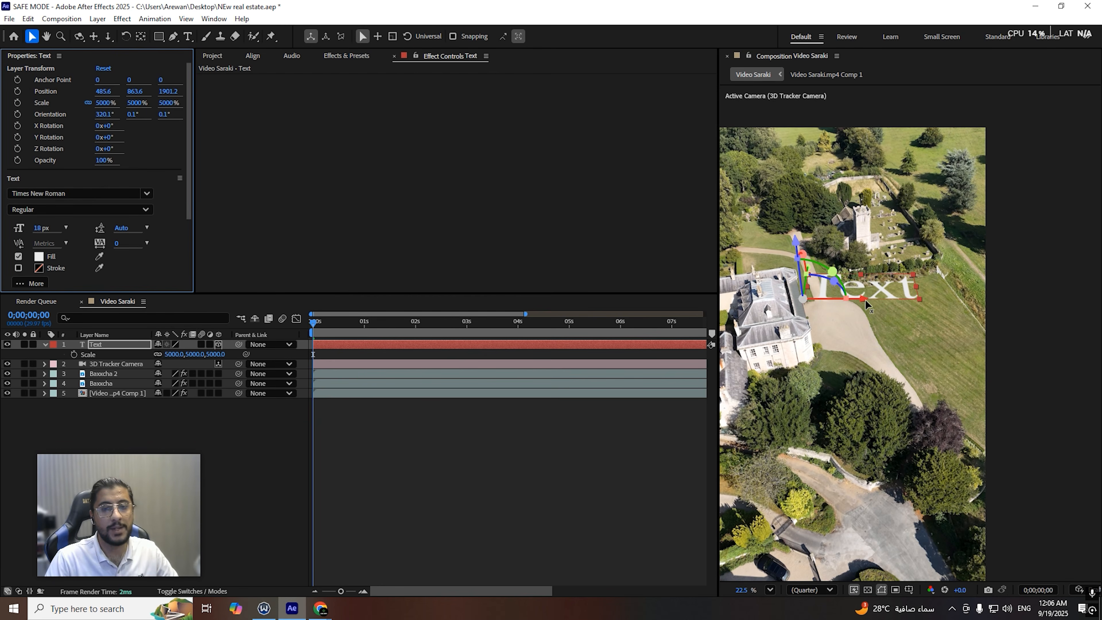
pyautogui.moveTo(862, 299); pyautogui.dragTo(920, 300)
pyautogui.moveTo(865, 274); pyautogui.dragTo(930, 354)
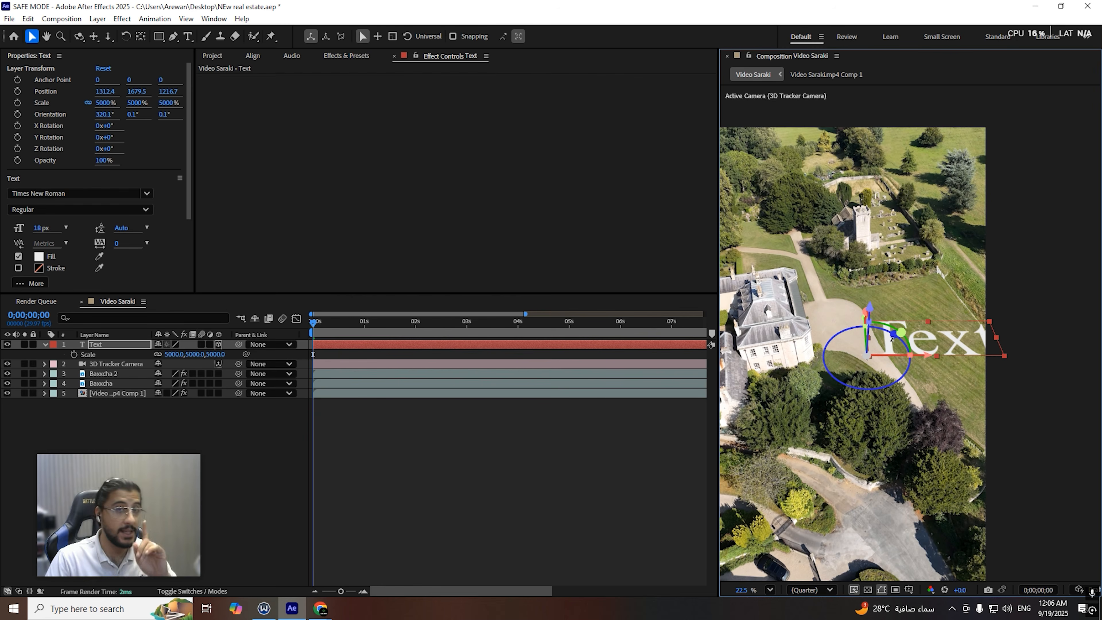
# Step: Replace the placeholder text with "500m2" and expand the additional character formatting options
pyautogui.doubleClick(955, 334)
pyautogui.write('500m2')
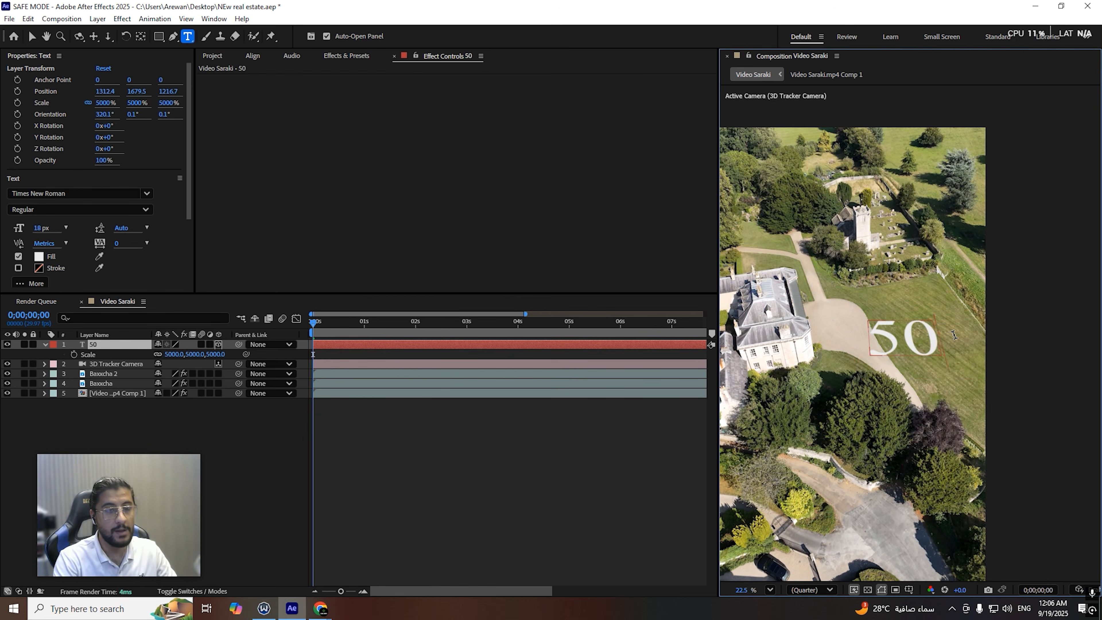
pyautogui.press('Escape')
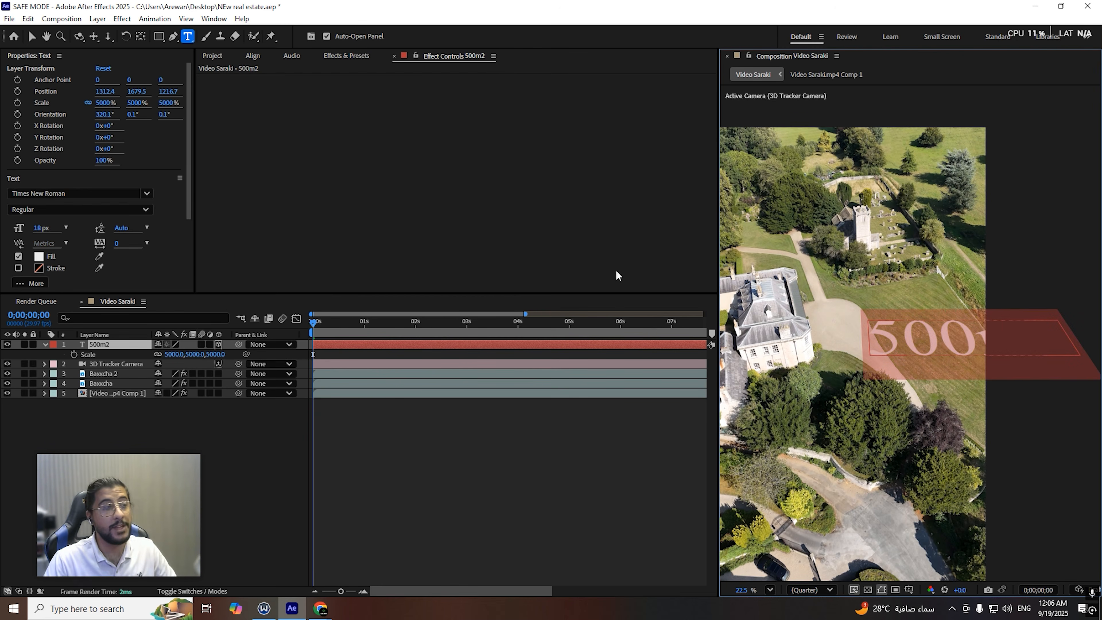
pyautogui.scroll(-5, 140, 259)
pyautogui.click(30, 185)
pyautogui.scroll(-1, 165, 225)
# Step: Rotate and reposition the 500m2 text so it runs diagonally along the lawn, and play the clip to check its tracking
pyautogui.click(924, 331)
pyautogui.click(31, 36)
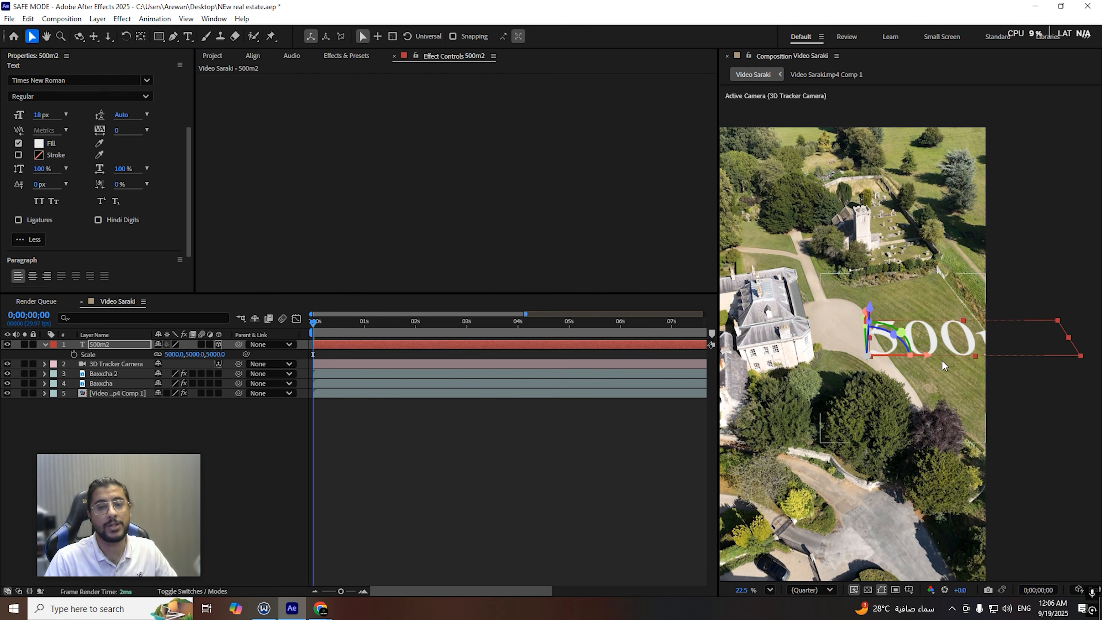
pyautogui.moveTo(929, 358); pyautogui.dragTo(907, 317)
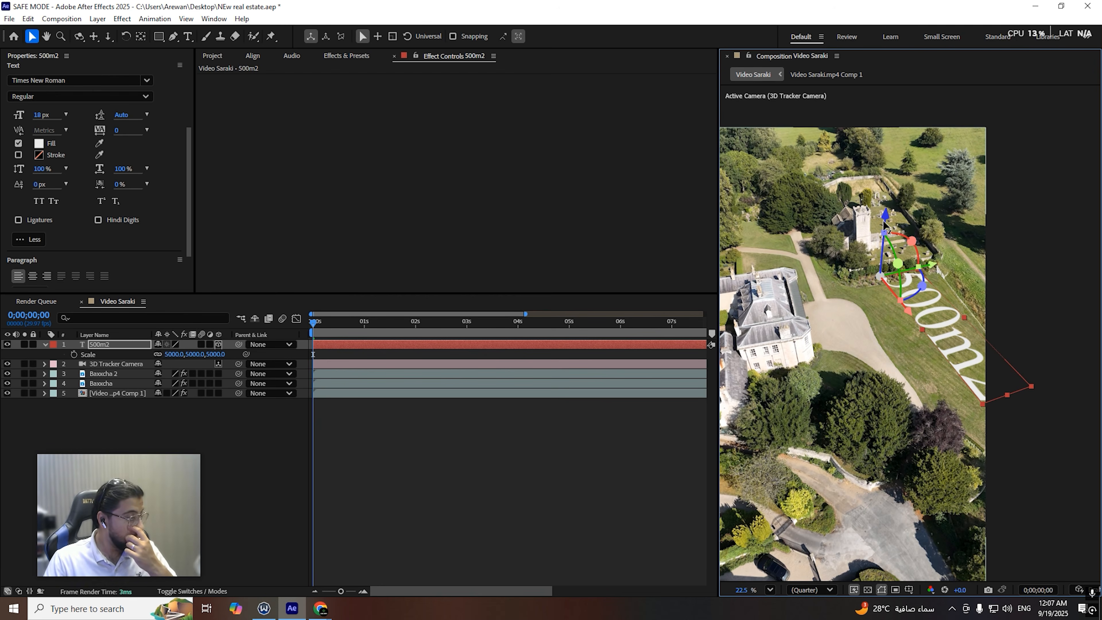
pyautogui.press('space')
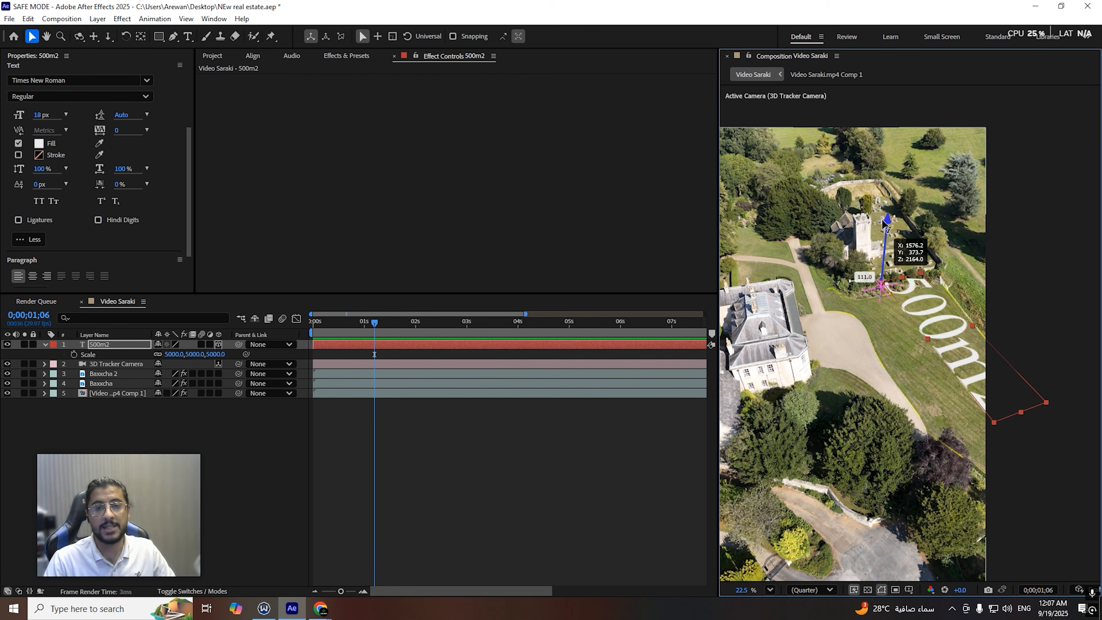
pyautogui.press('space')
pyautogui.press('space')
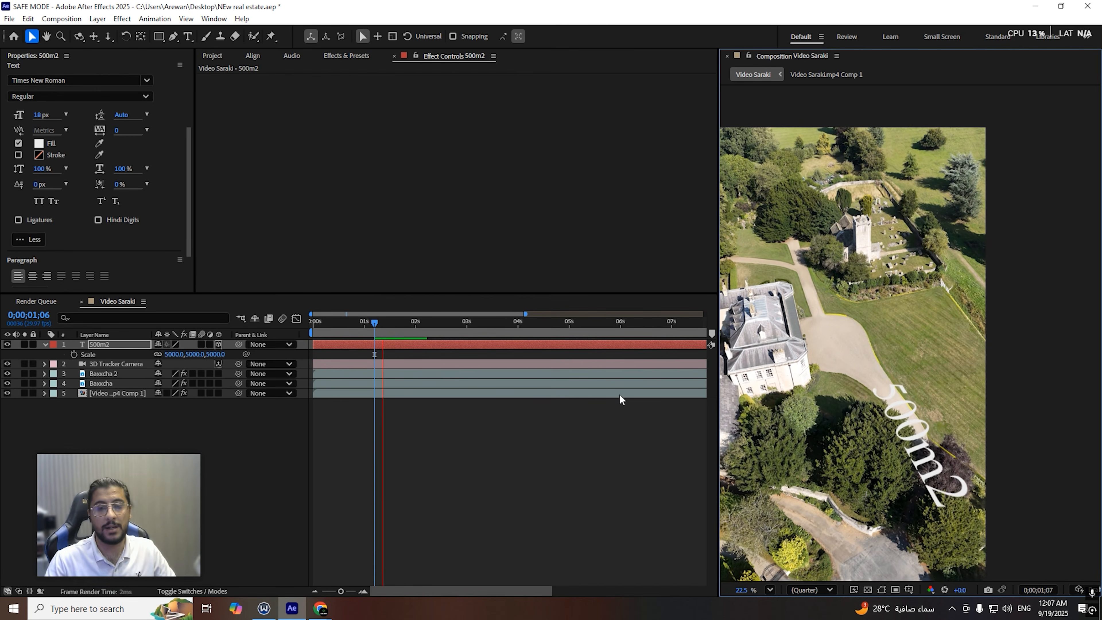
pyautogui.press('space')
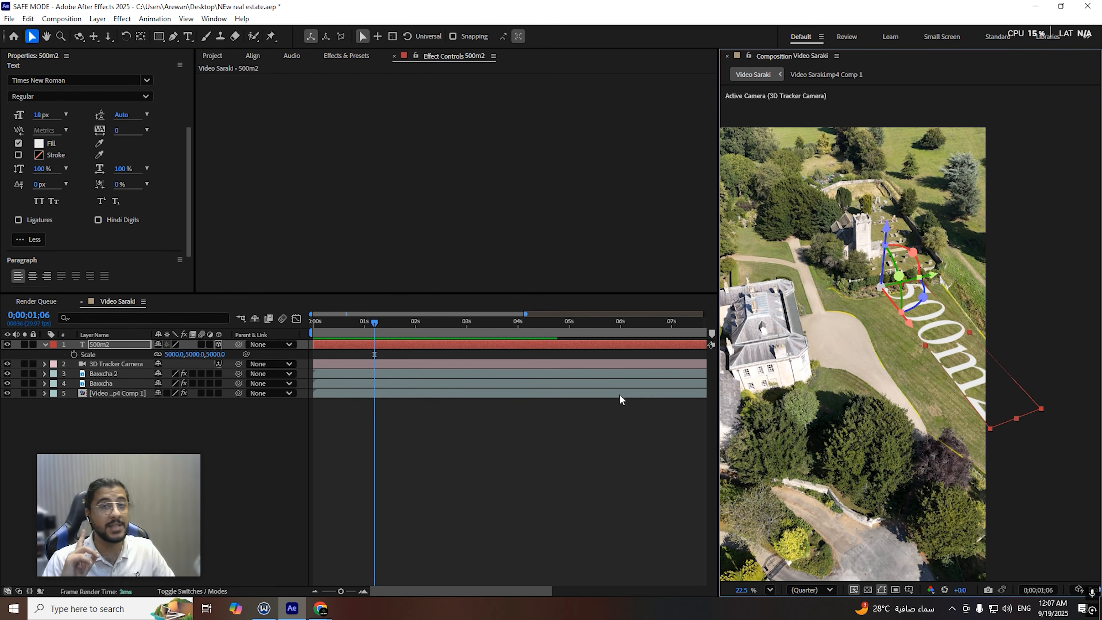
# Step: Reduce the label's font size to 10 px and set its Position to about 1720, 954, 1823 so it sits on the lawn
pyautogui.press('p')
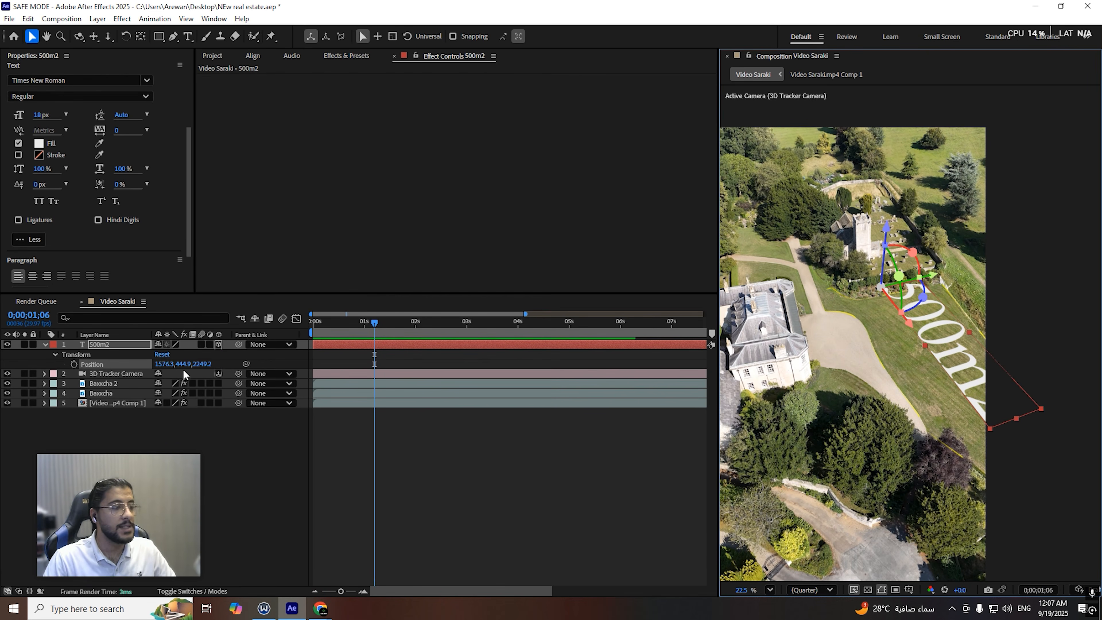
pyautogui.moveTo(171, 368); pyautogui.dragTo(26, 122)
pyautogui.moveTo(871, 320); pyautogui.dragTo(939, 369)
# Step: Set the label's font to Montserrat Bold Italic
pyautogui.click(73, 82)
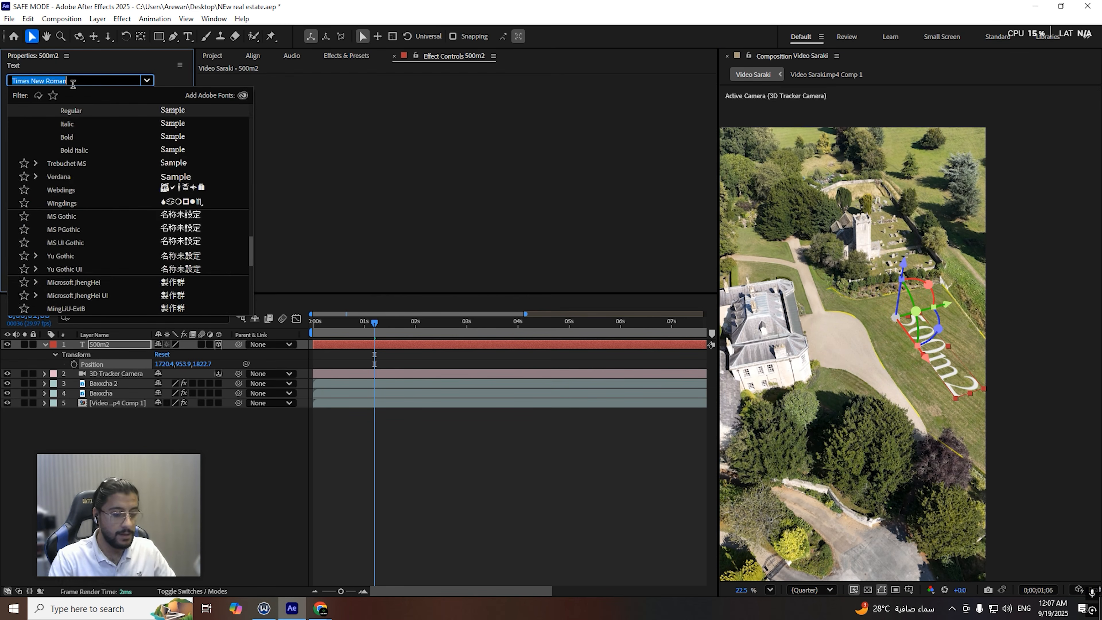
pyautogui.write('monts')
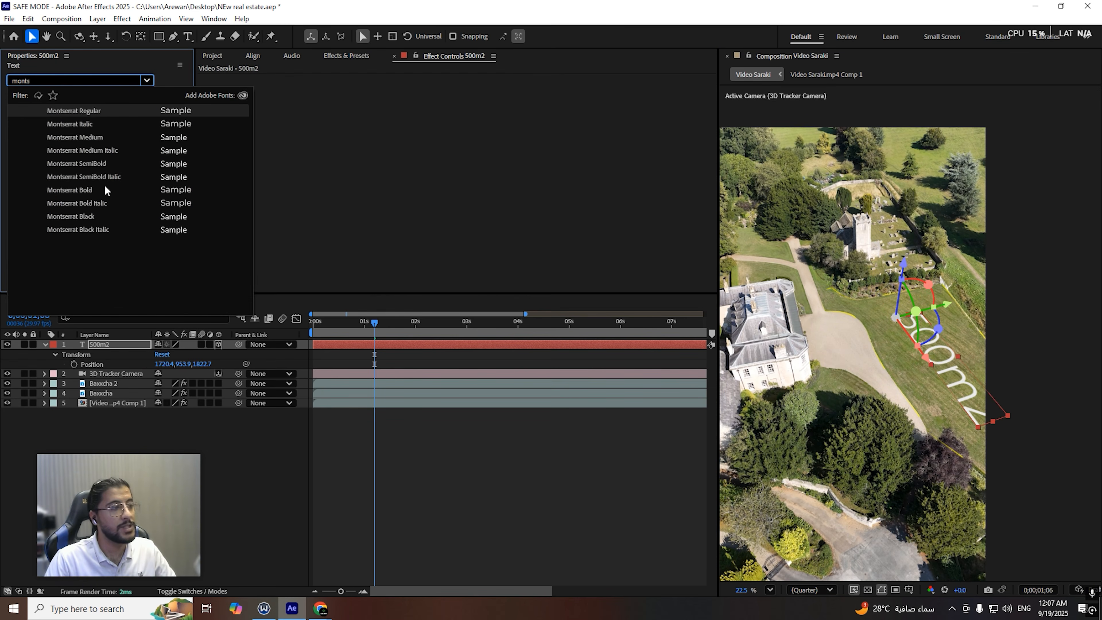
pyautogui.click(95, 204)
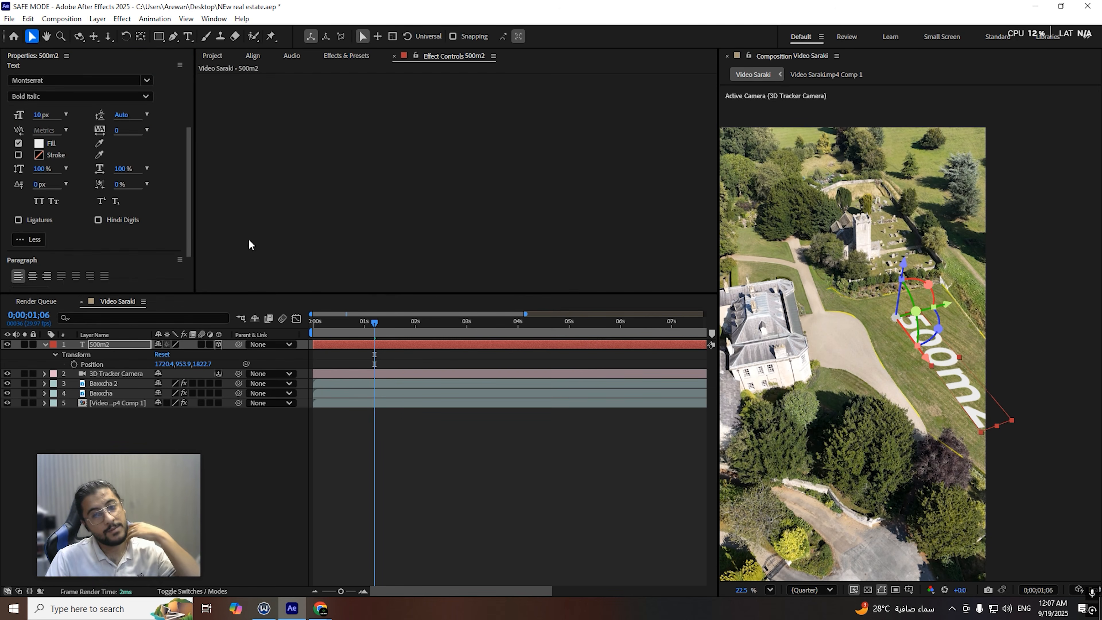
# Step: Format only the final "2" of the label as superscript and return to the Selection tool
pyautogui.doubleClick(979, 421)
pyautogui.click(981, 419)
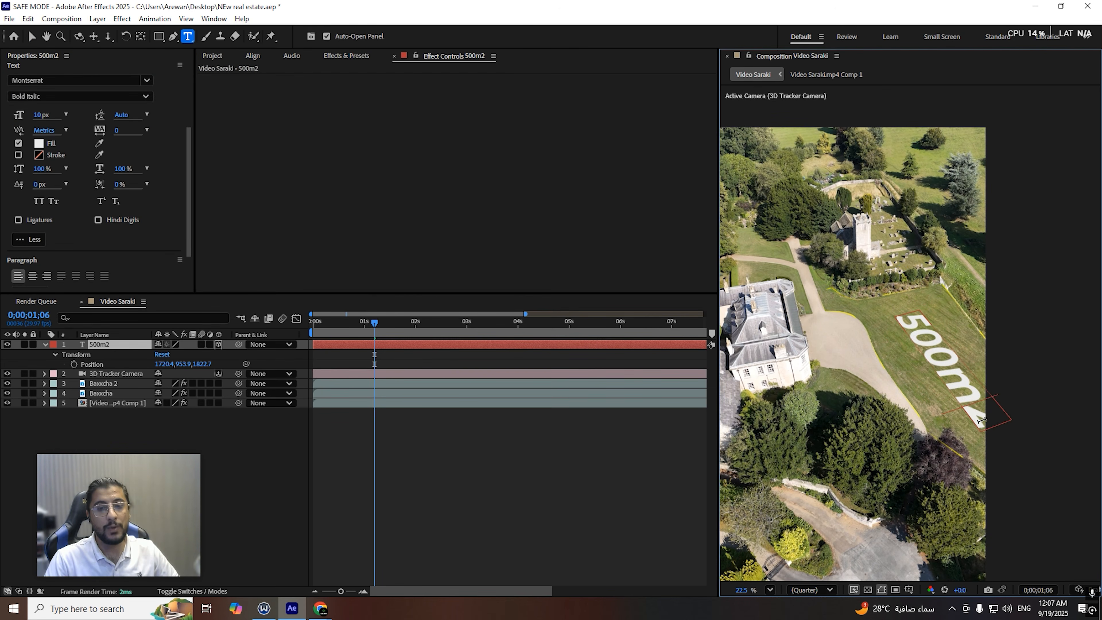
pyautogui.moveTo(986, 418); pyautogui.dragTo(969, 410)
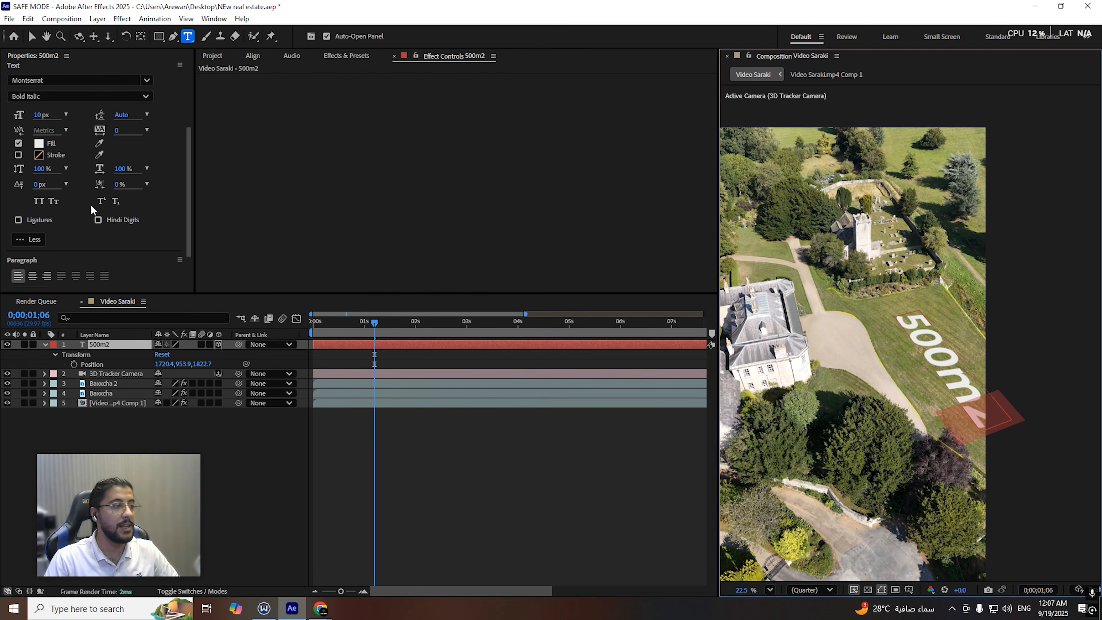
pyautogui.click(100, 201)
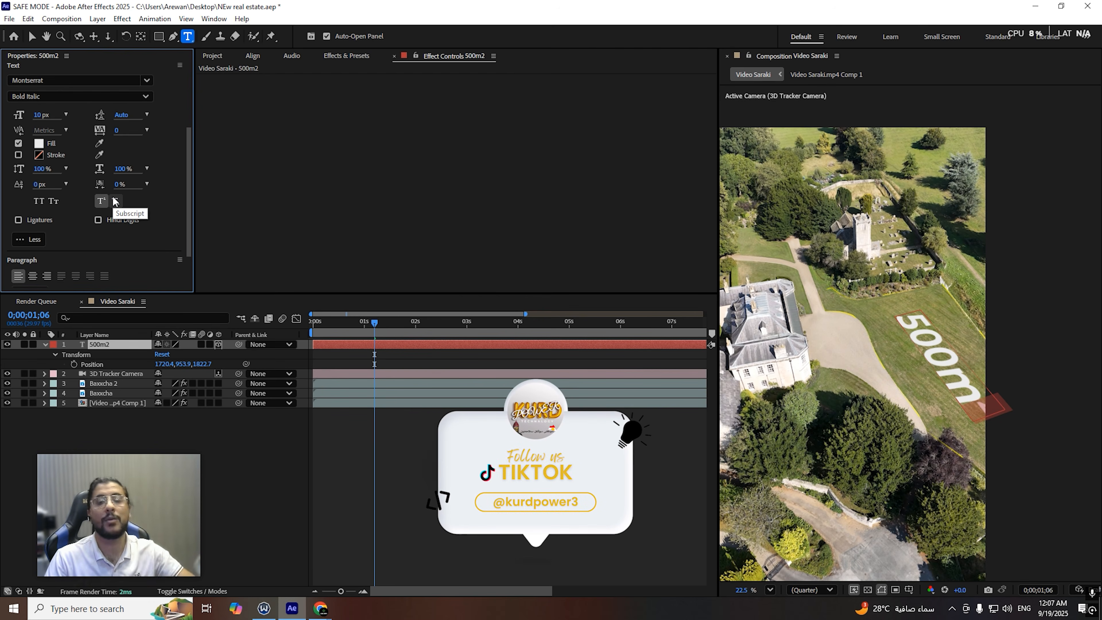
pyautogui.click(115, 201)
pyautogui.click(100, 200)
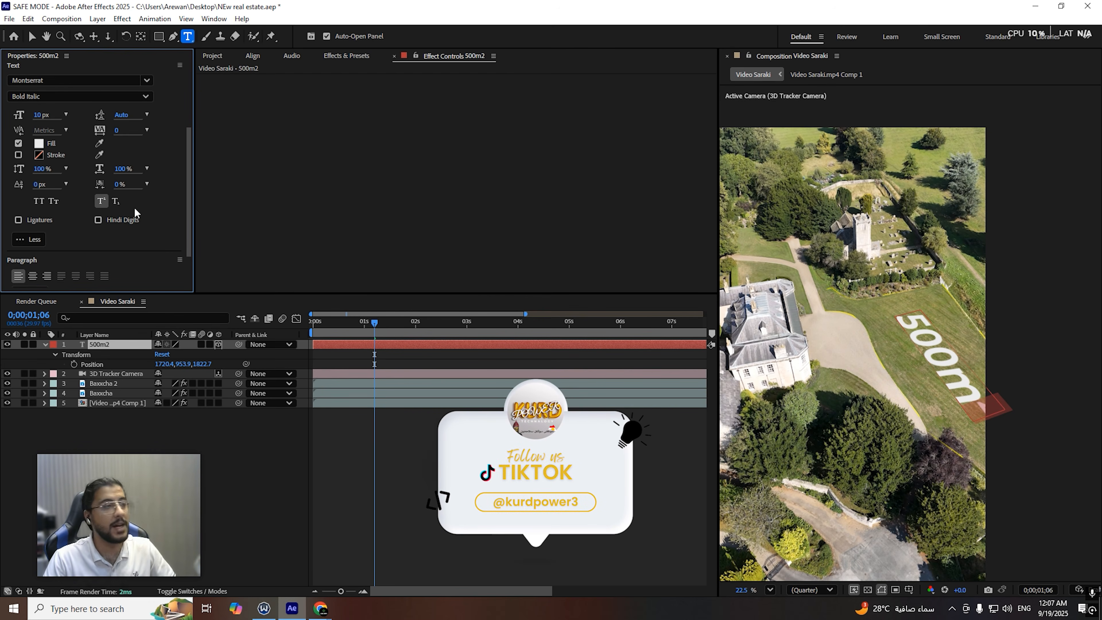
pyautogui.click(32, 37)
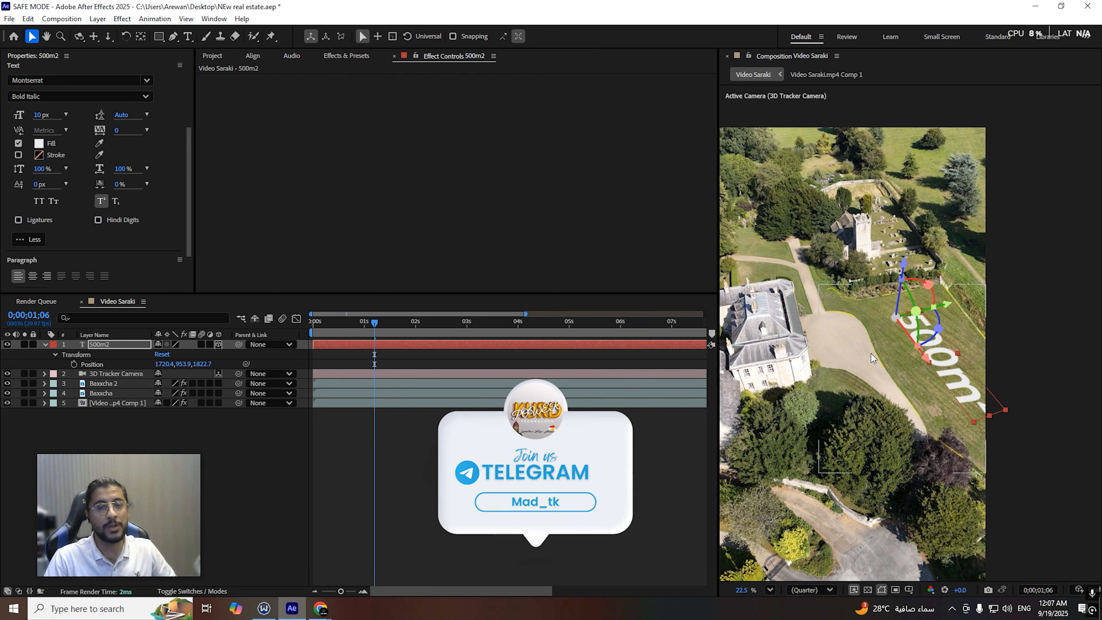
# Step: Nudge the label's position slightly, return to the first frame and set the font size to 9 px
pyautogui.moveTo(853, 349)
pyautogui.mouseDown()
pyautogui.moveTo(862, 344)
pyautogui.moveTo(852, 347)
pyautogui.mouseUp()
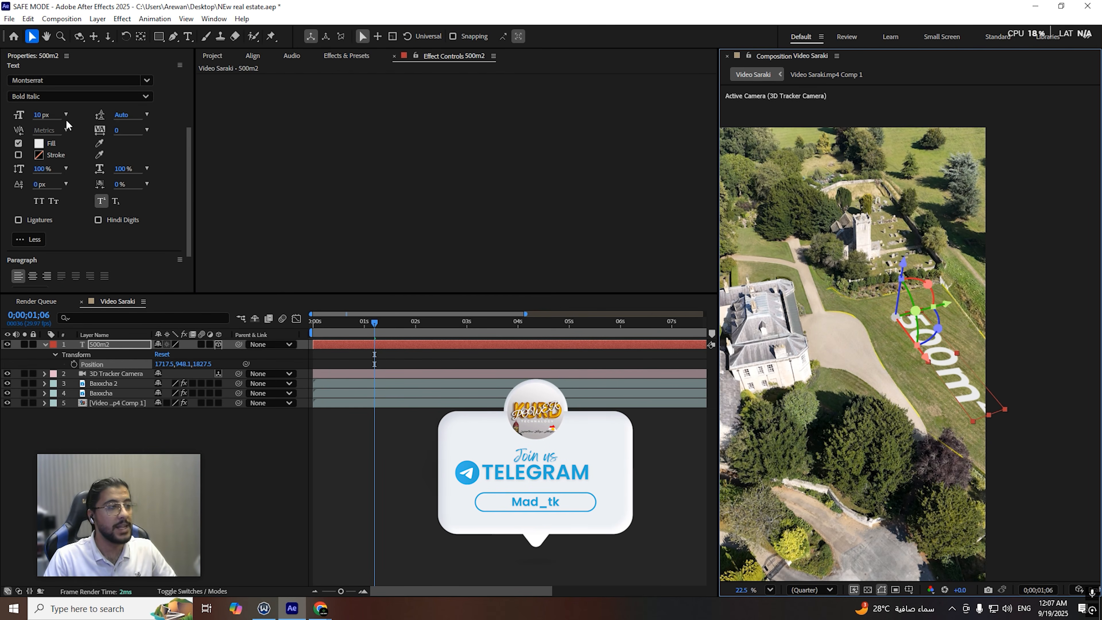
pyautogui.moveTo(42, 115); pyautogui.dragTo(38, 116)
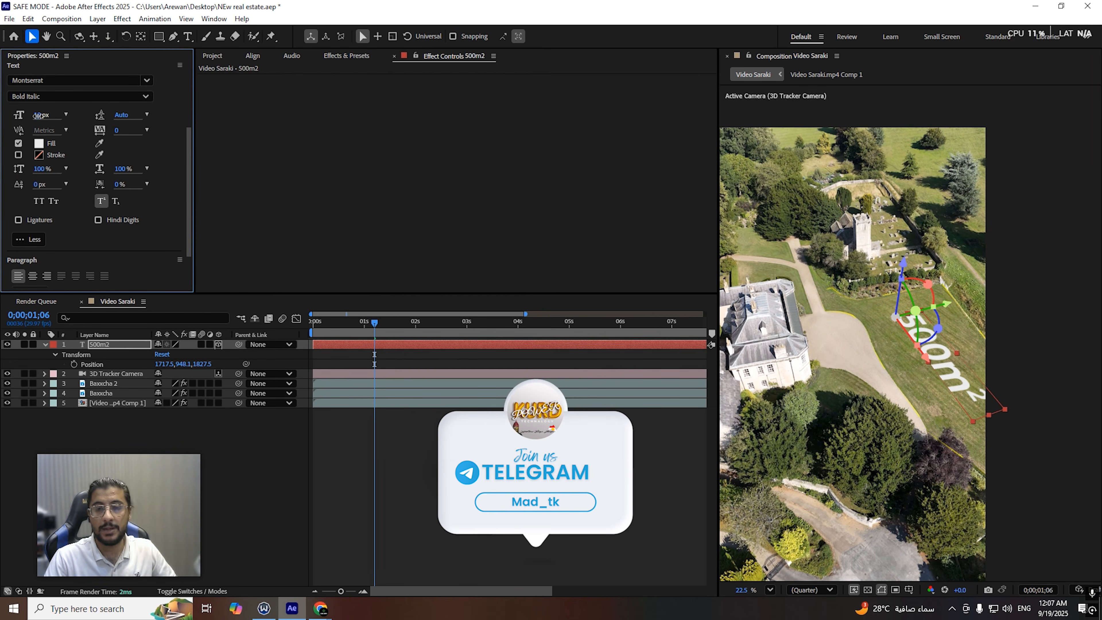
pyautogui.moveTo(386, 341); pyautogui.dragTo(299, 331)
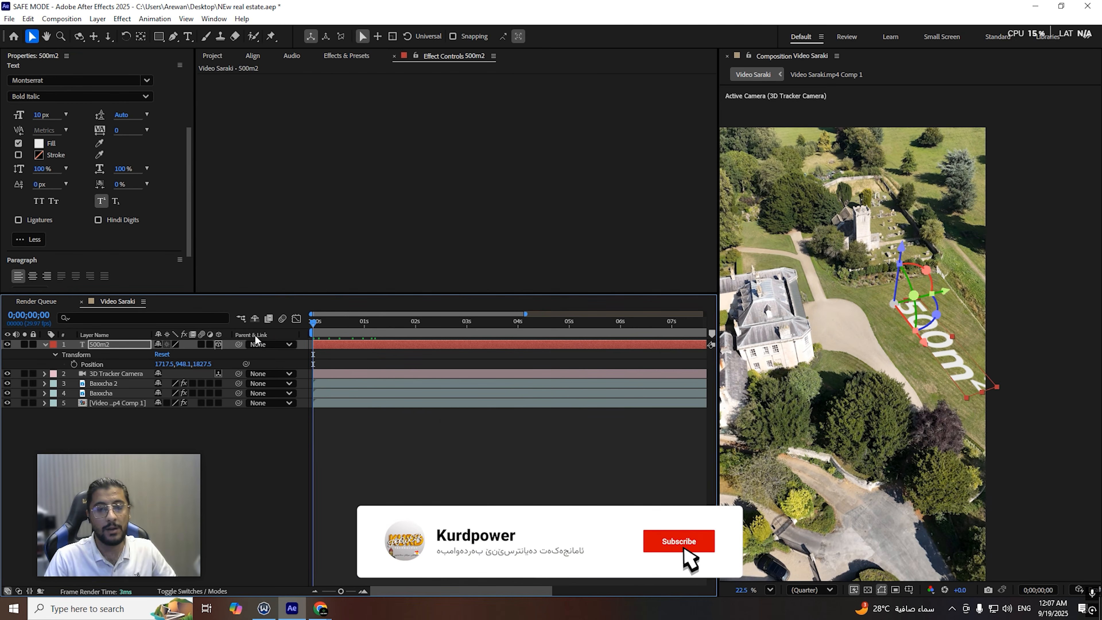
pyautogui.click(38, 117)
pyautogui.moveTo(38, 117); pyautogui.dragTo(37, 115)
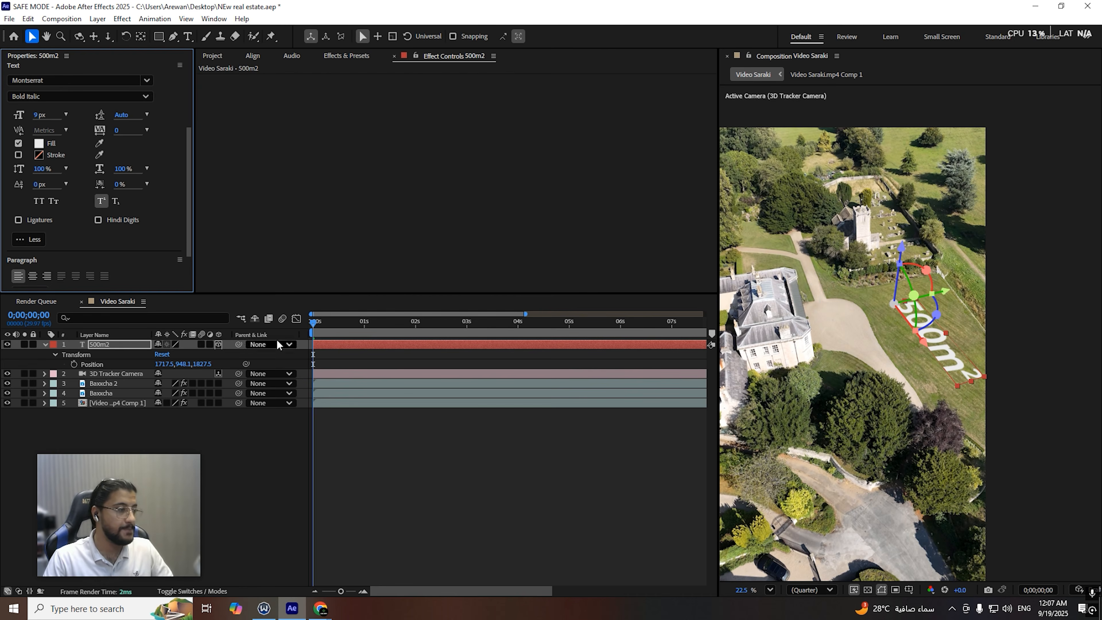
# Step: Expand all property groups of the 500m2 layer and play the clip from the start to check the label
pyautogui.click(55, 354)
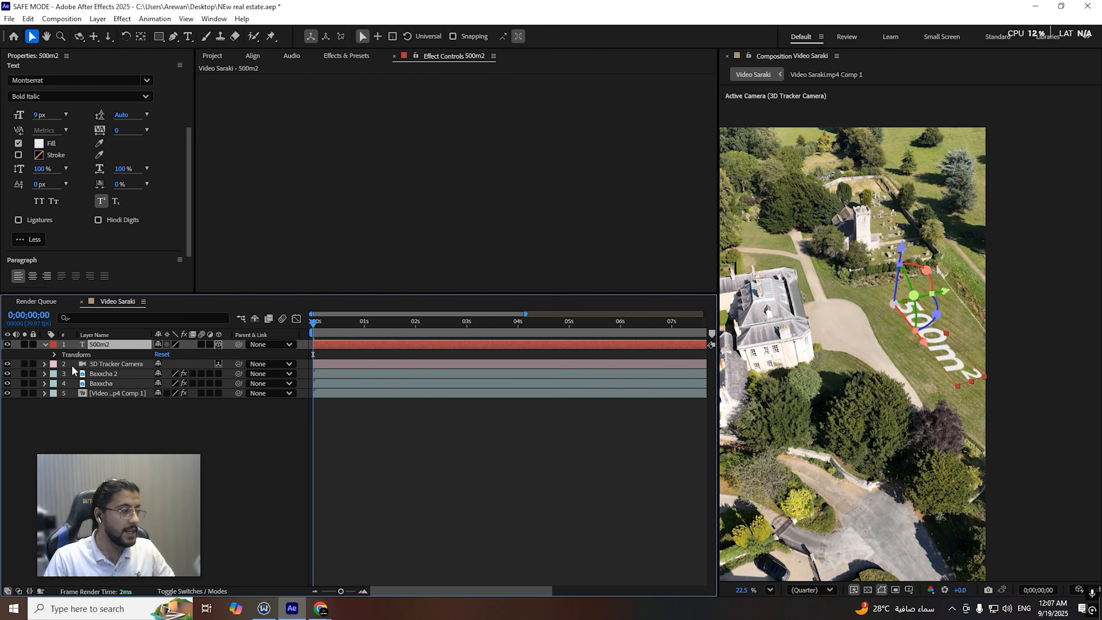
pyautogui.click(45, 344)
pyautogui.click(45, 344)
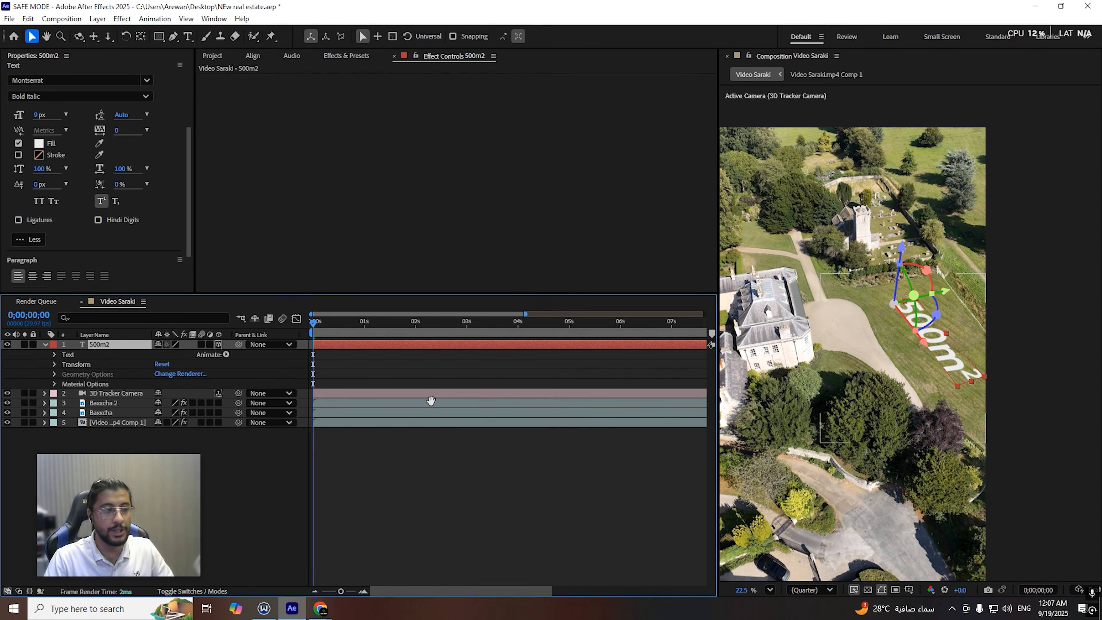
pyautogui.press('space')
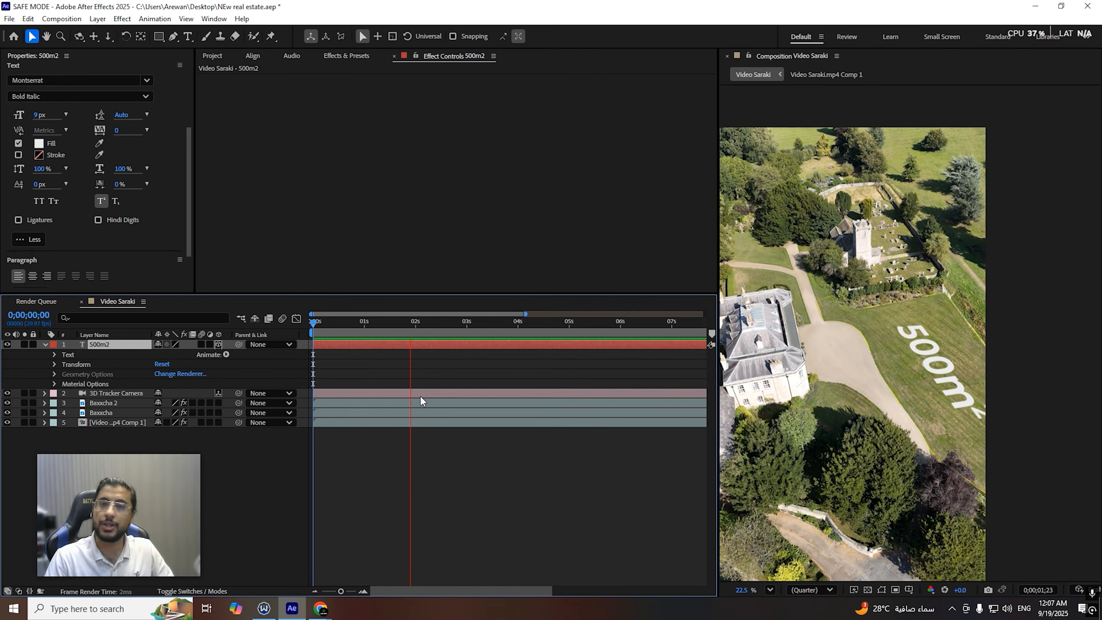
pyautogui.press('w')
pyautogui.press('space')
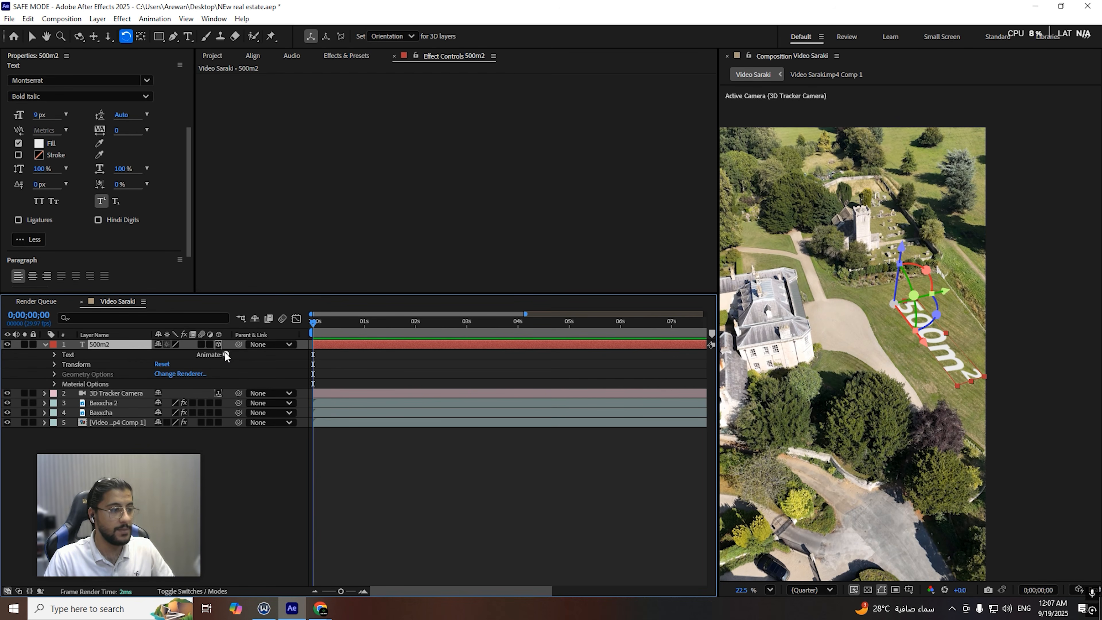
# Step: Add a Position text animator to the 500m2 layer and include an Opacity property in the same animator
pyautogui.hotkey('alt', 'z')
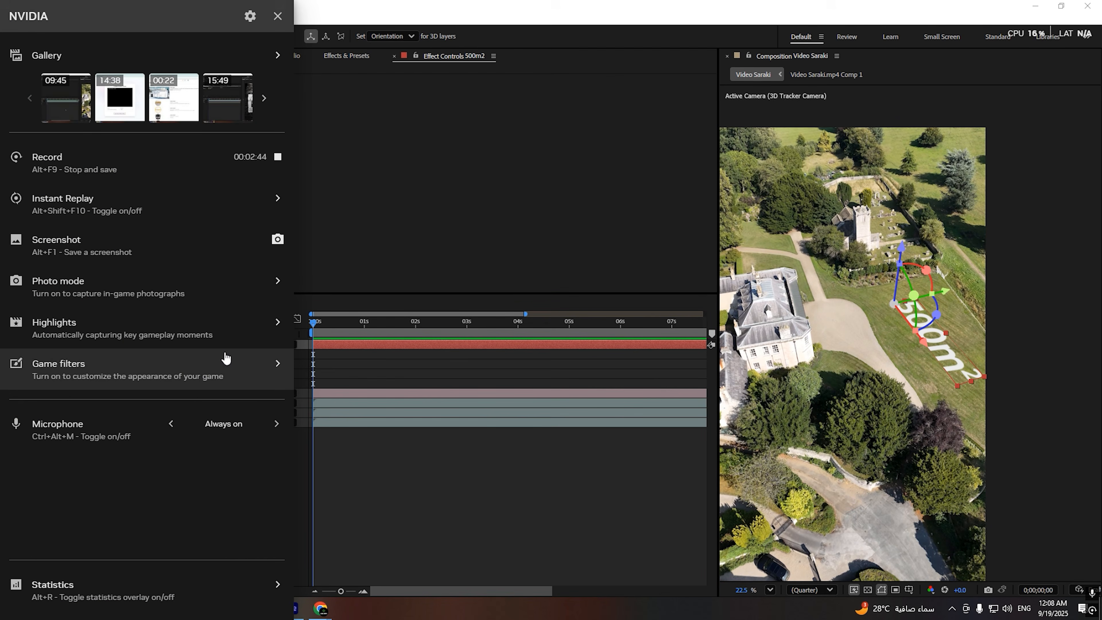
pyautogui.hotkey('alt', 'z')
pyautogui.click(226, 355)
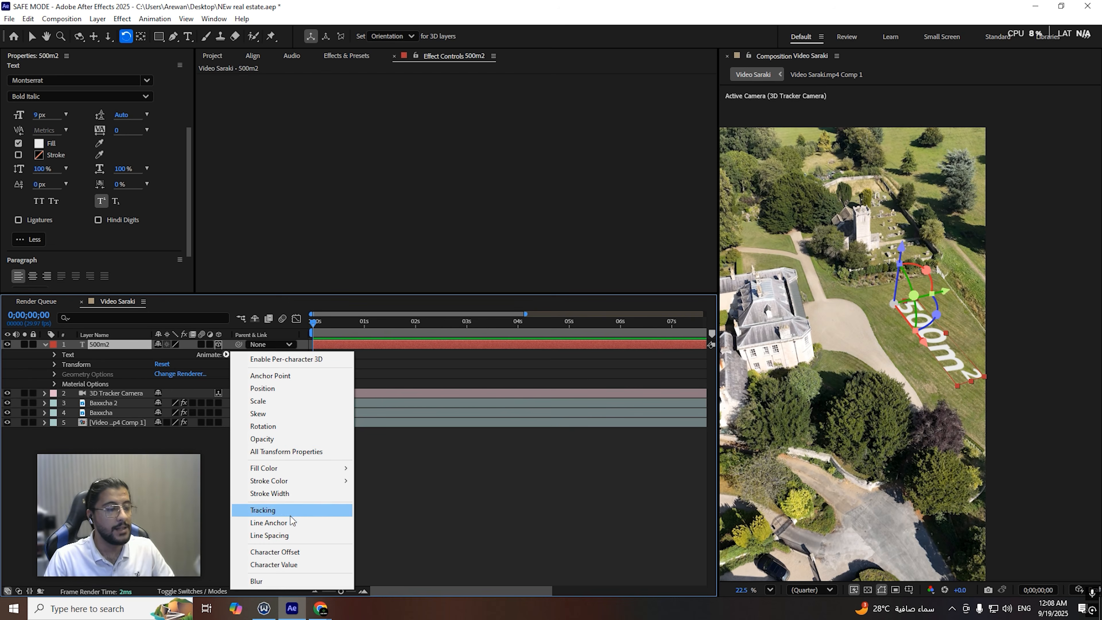
pyautogui.click(279, 388)
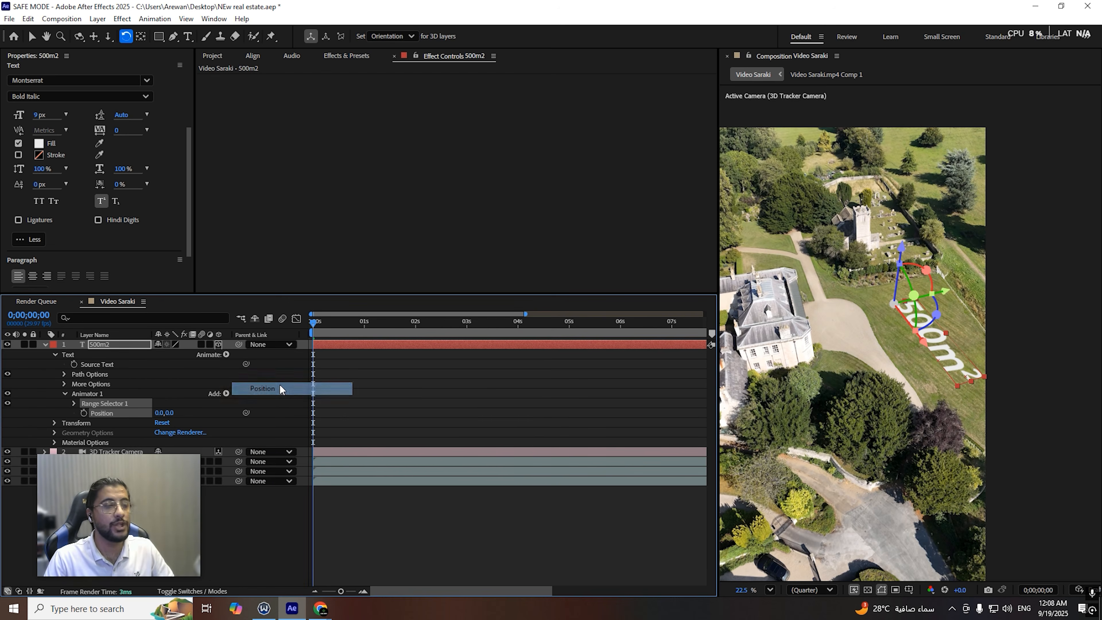
pyautogui.click(227, 393)
pyautogui.moveTo(269, 398)
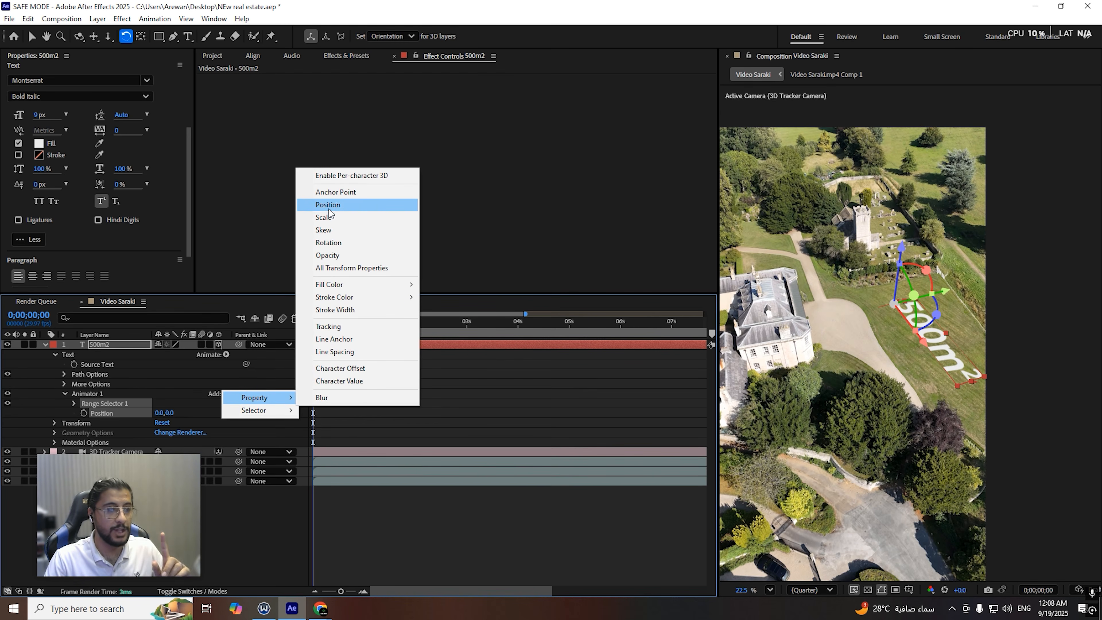
pyautogui.click(342, 258)
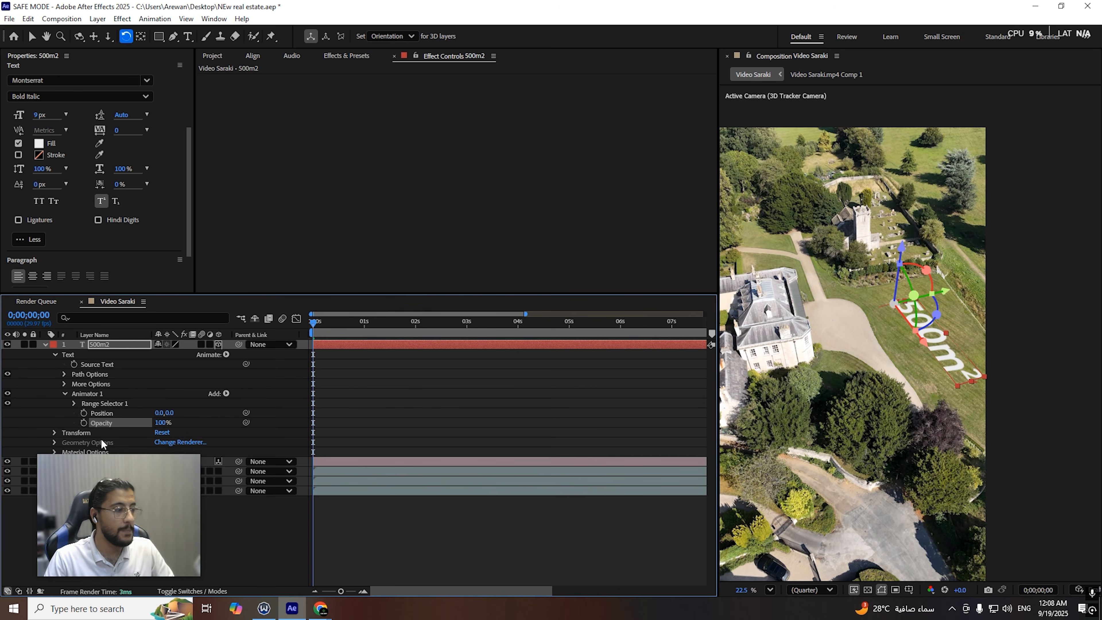
# Step: Try different vertical offsets for the animator's Position and set it to 0.0, 10.0
pyautogui.click(169, 413)
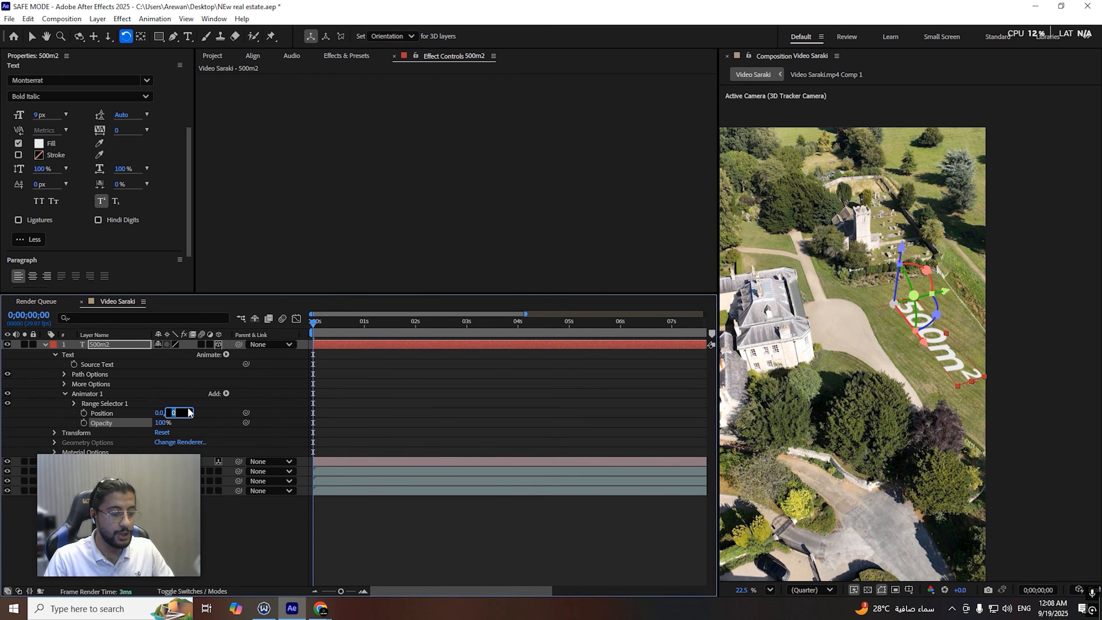
pyautogui.write('100')
pyautogui.press('Return')
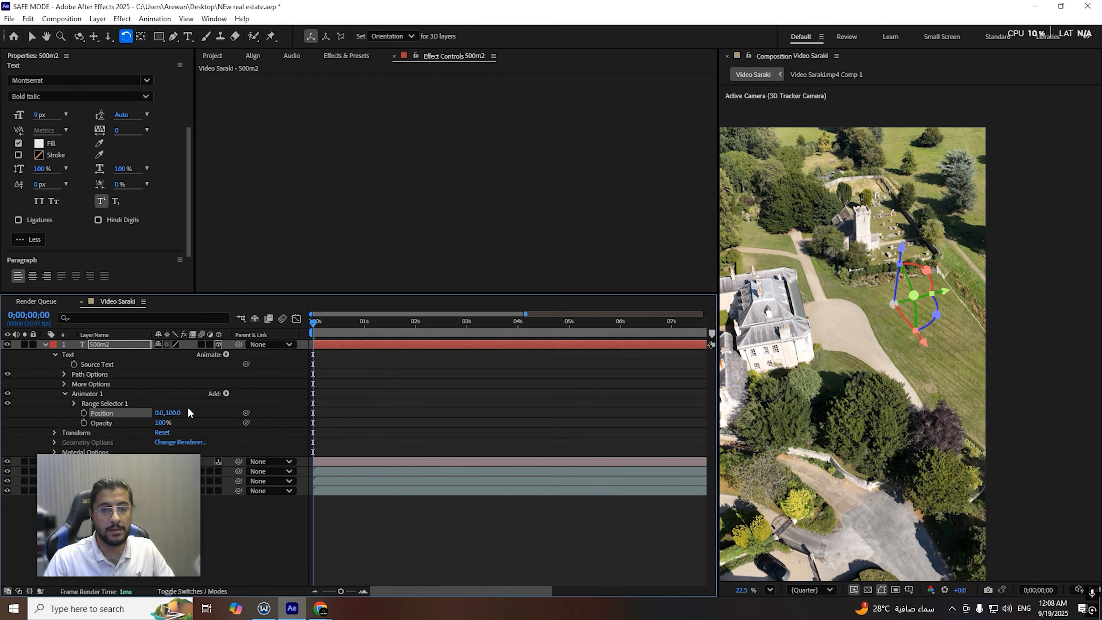
pyautogui.moveTo(174, 412); pyautogui.dragTo(126, 413)
pyautogui.click(174, 413)
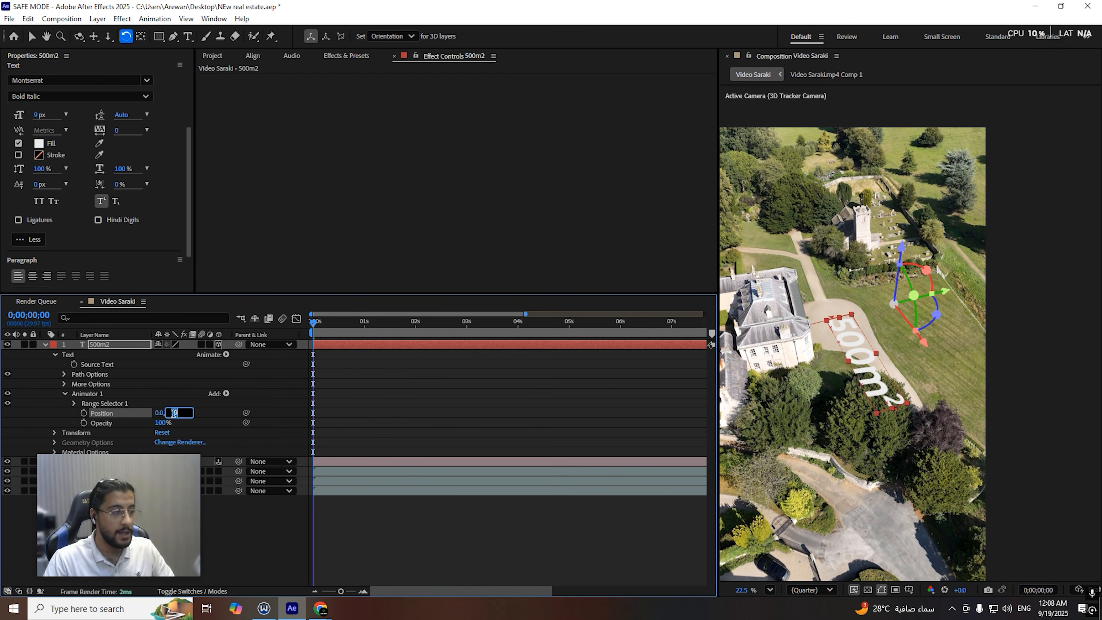
pyautogui.write('4')
pyautogui.press('Return')
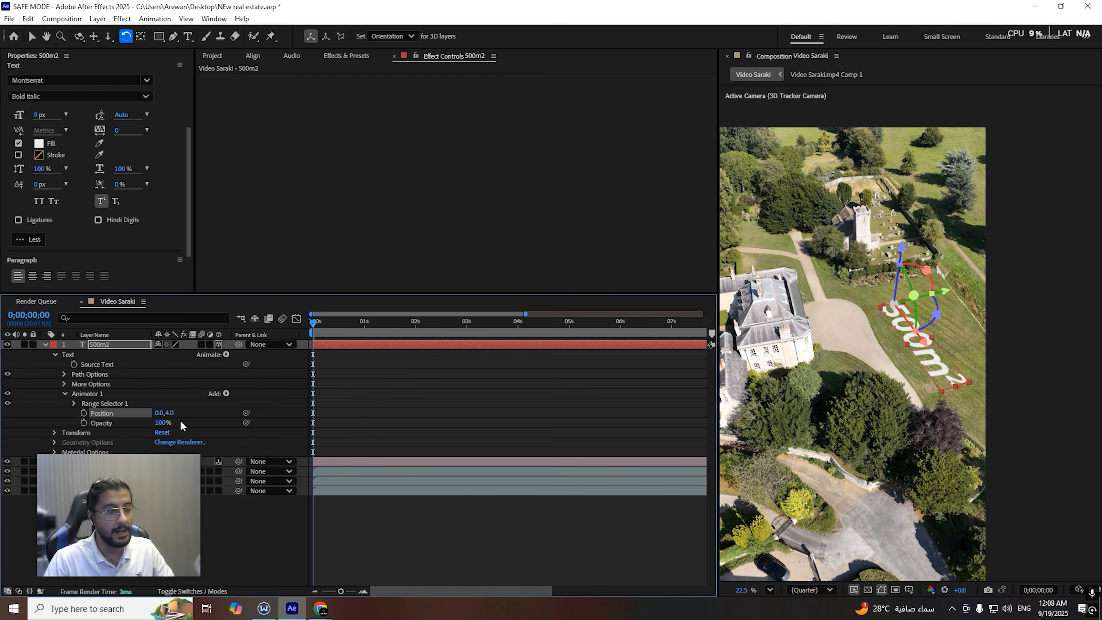
pyautogui.moveTo(167, 413); pyautogui.dragTo(172, 413)
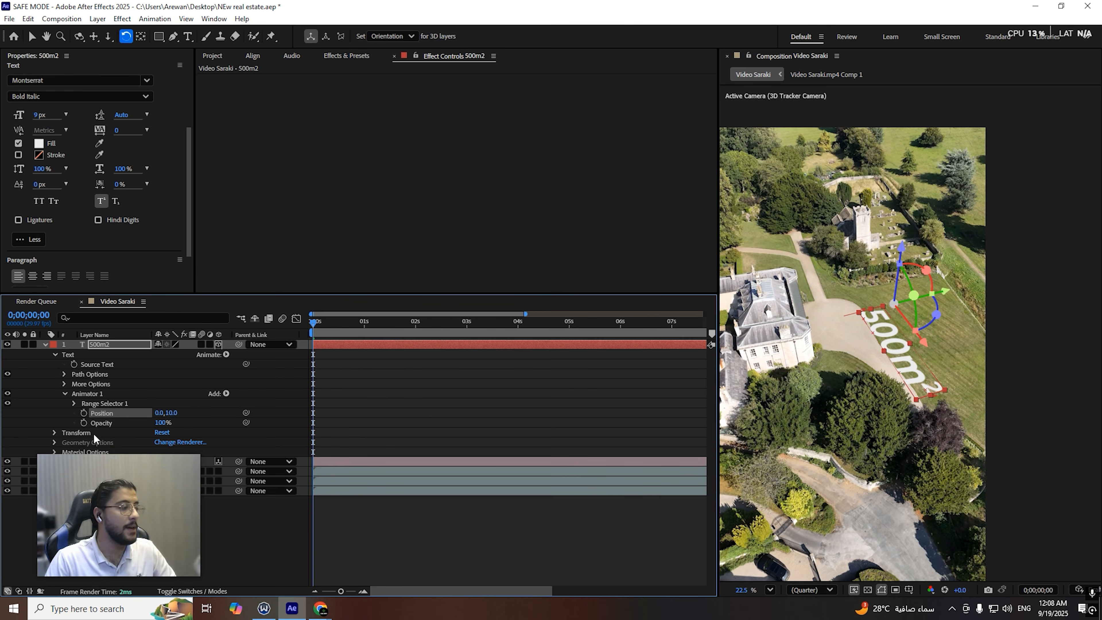
# Step: Expand Range Selector 1, set the animator's Opacity to 0% and raise the selector's Offset to 97%
pyautogui.click(74, 404)
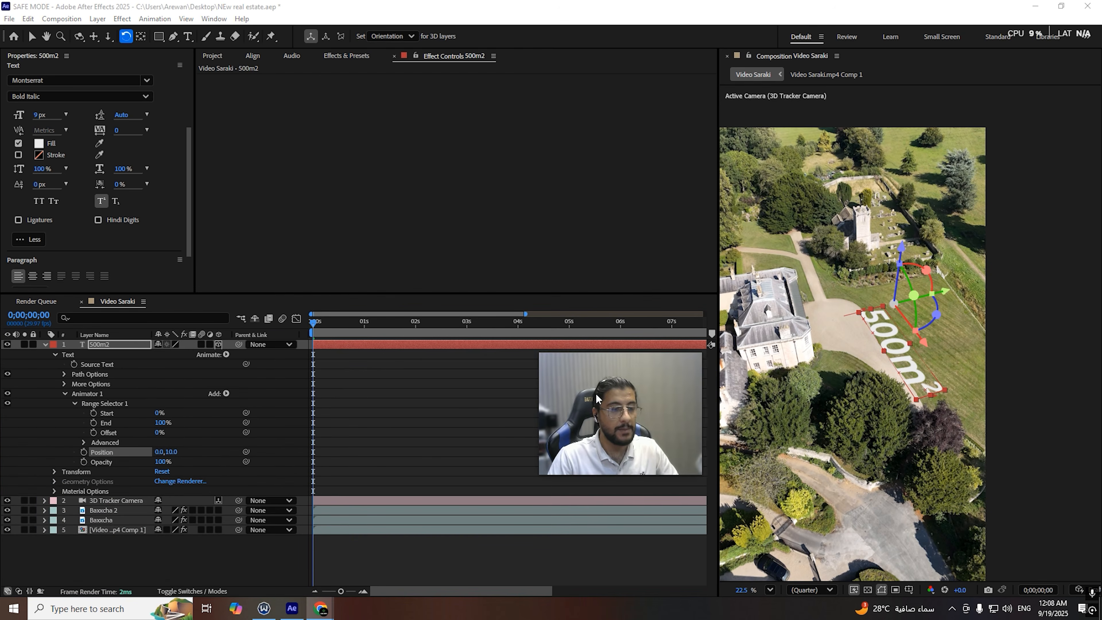
pyautogui.moveTo(158, 464); pyautogui.dragTo(8, 453)
pyautogui.moveTo(158, 438); pyautogui.dragTo(209, 427)
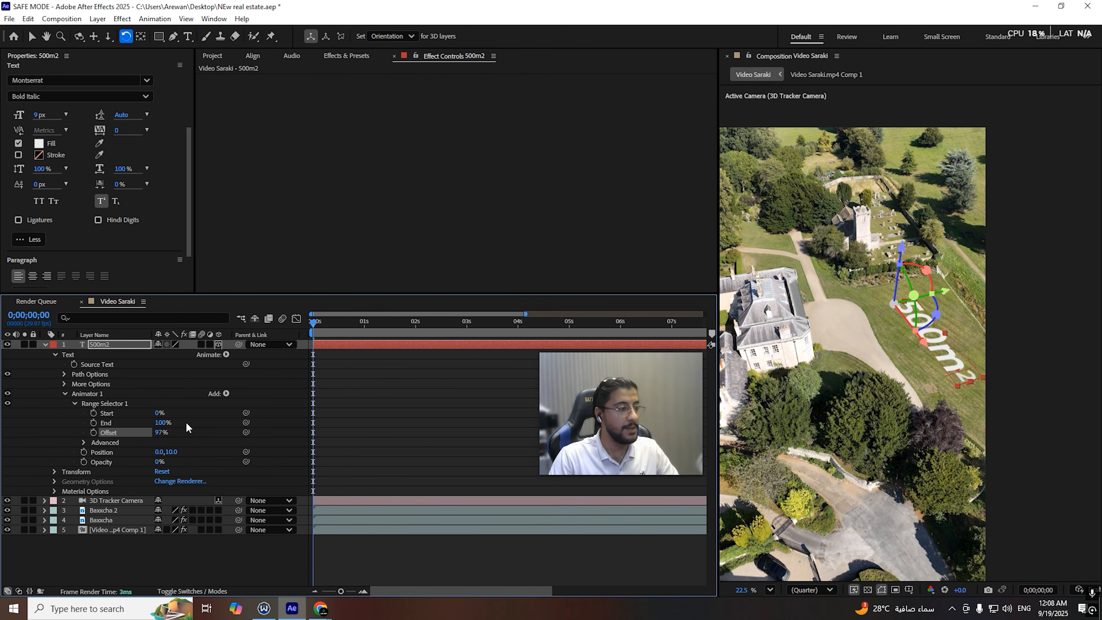
pyautogui.click(72, 404)
pyautogui.click(72, 404)
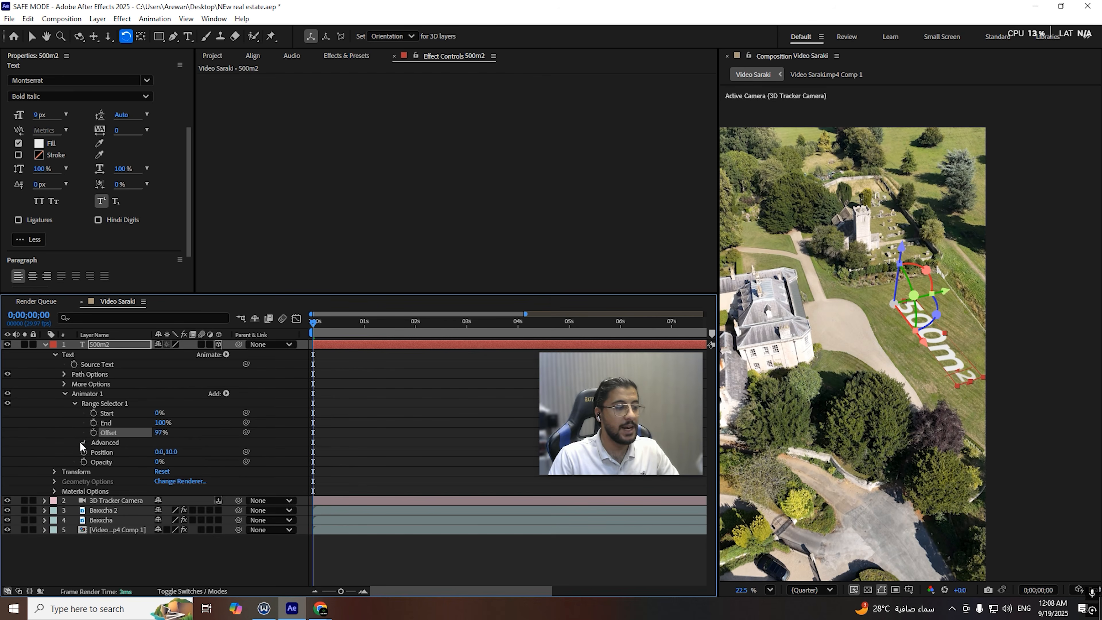
# Step: Expand Range Selector 1's Advanced options, keep Based On at Characters and set Shape to Ramp Up
pyautogui.click(84, 442)
pyautogui.scroll(-3, 148, 472)
pyautogui.scroll(-1, 148, 472)
pyautogui.click(176, 416)
pyautogui.click(177, 416)
pyautogui.click(177, 416)
pyautogui.click(108, 426)
pyautogui.click(204, 424)
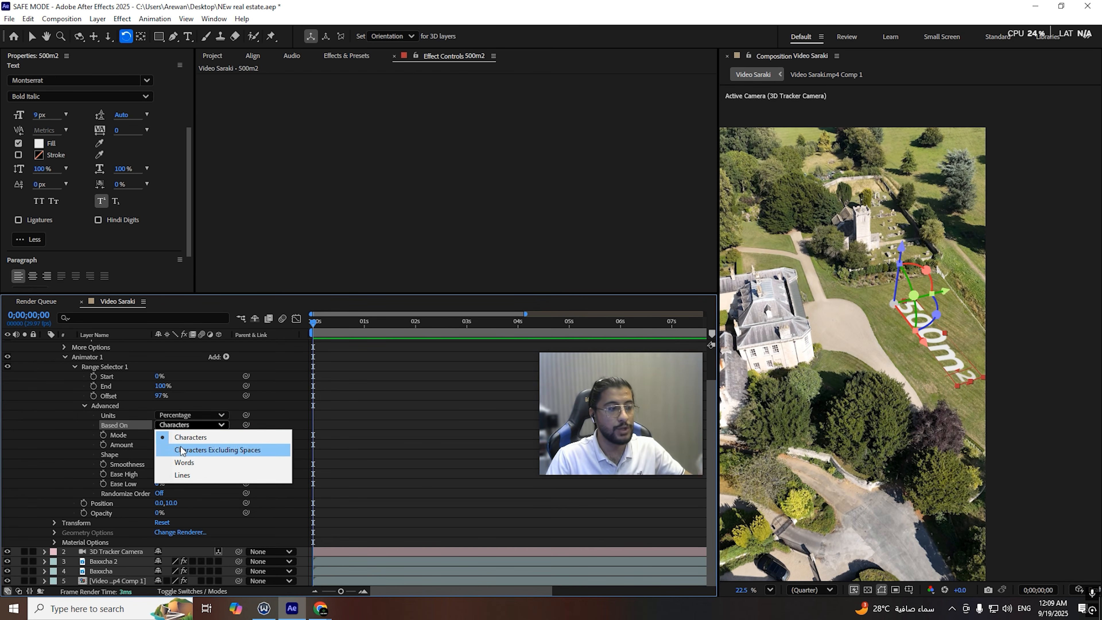
pyautogui.click(182, 437)
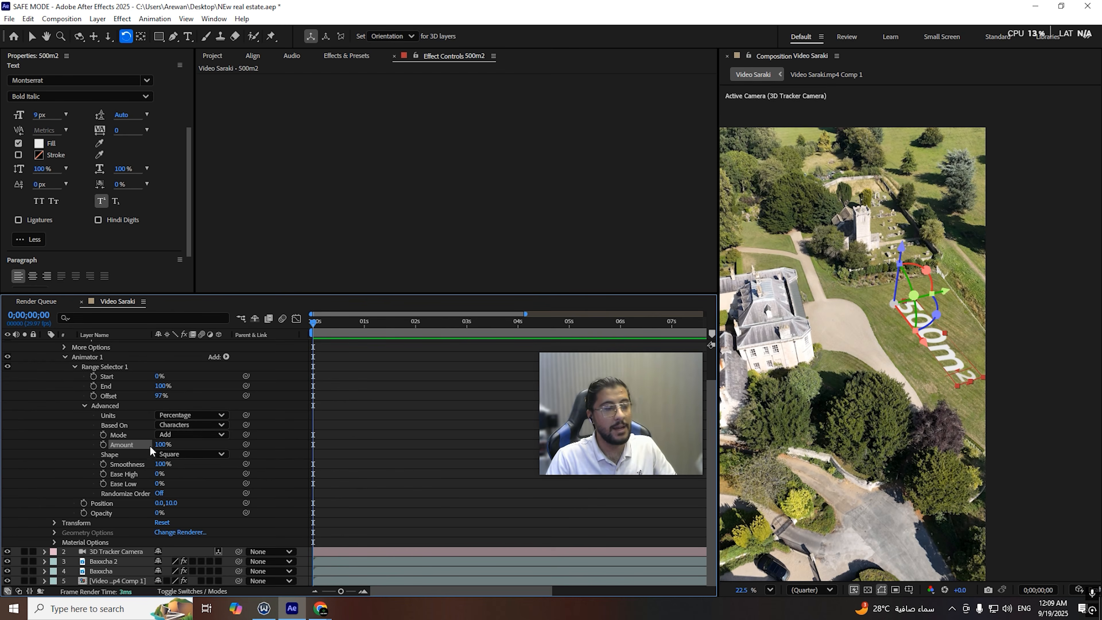
pyautogui.click(176, 455)
pyautogui.click(193, 479)
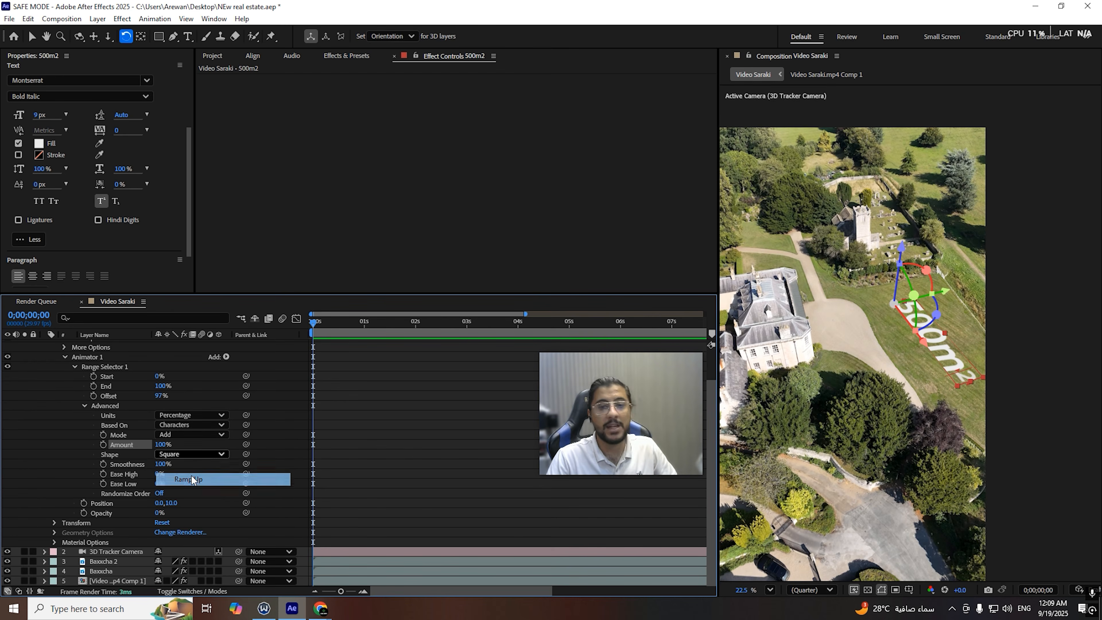
# Step: Set the selector's Ease High to 25% and Ease Low to 100%, and collapse the Advanced options
pyautogui.click(159, 474)
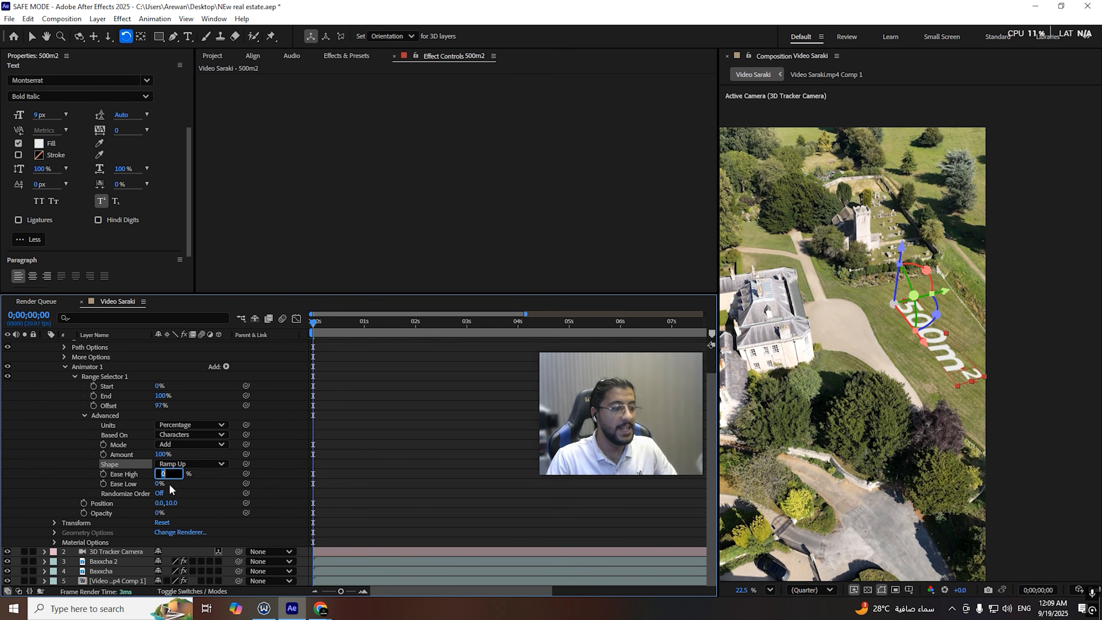
pyautogui.click(163, 483)
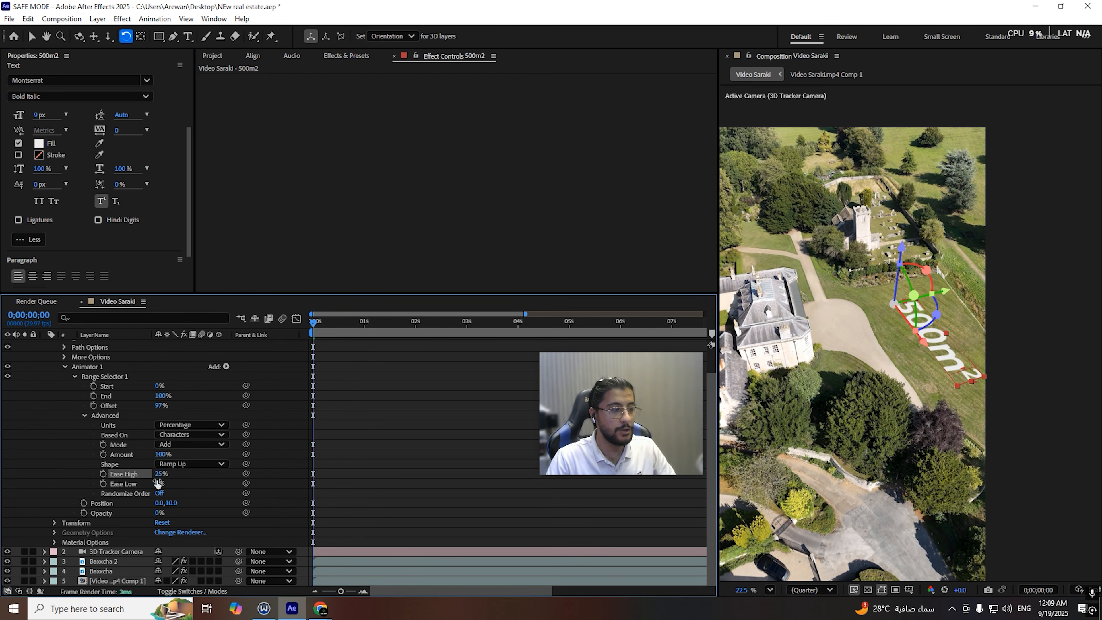
pyautogui.press('Return')
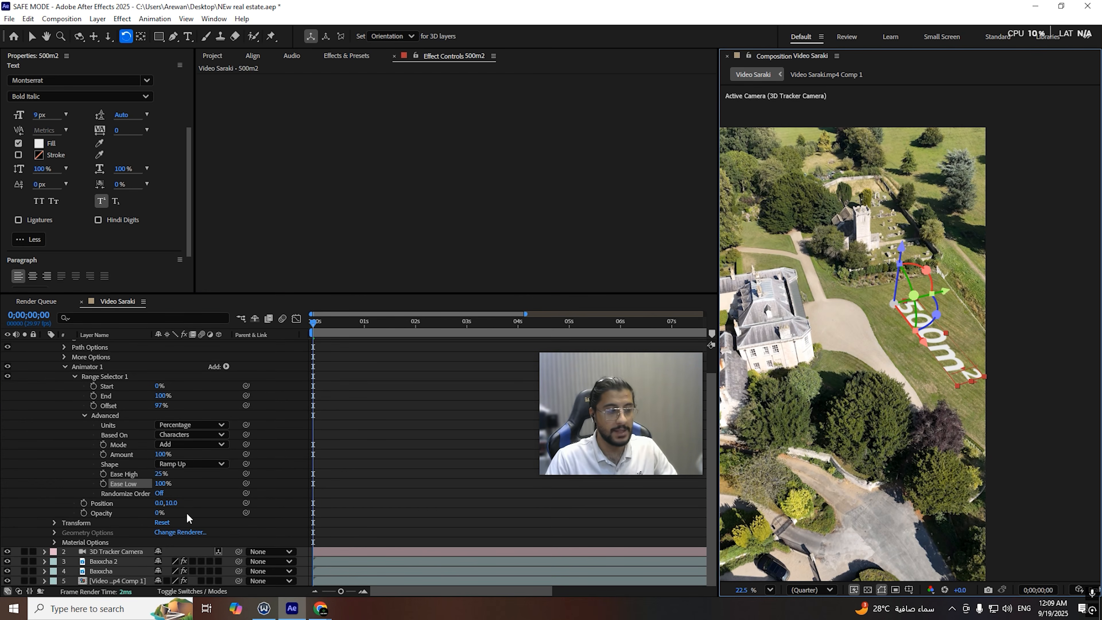
pyautogui.click(84, 417)
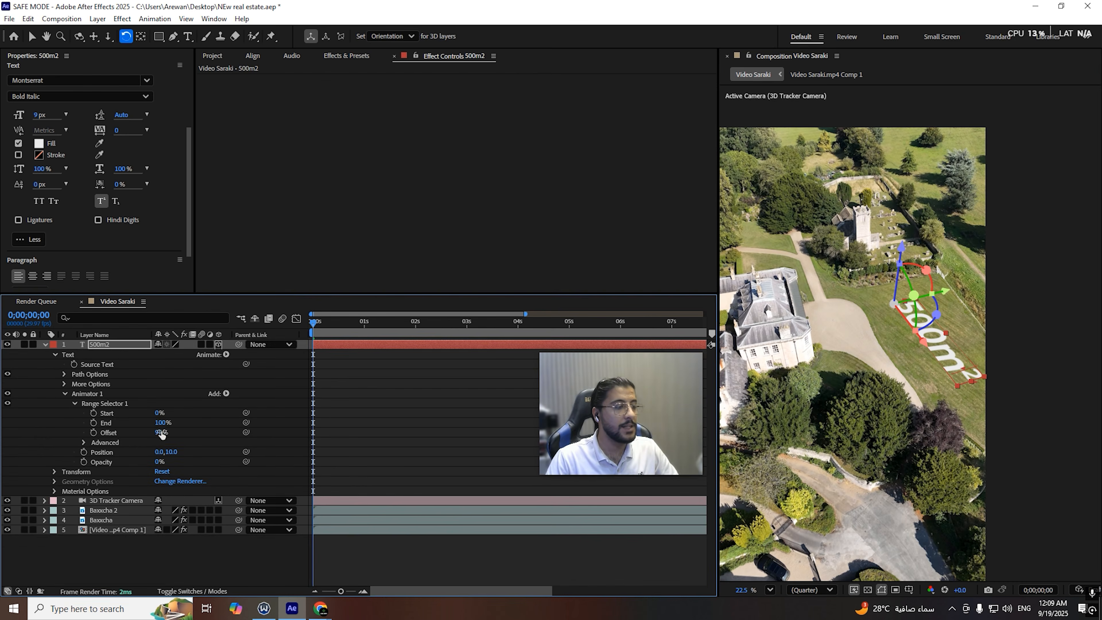
# Step: Reset Range Selector 1's Offset to 0% and deselect the 500m2 layer to view the label
pyautogui.moveTo(157, 433)
pyautogui.mouseDown()
pyautogui.moveTo(122, 443)
pyautogui.moveTo(173, 435)
pyautogui.moveTo(158, 436)
pyautogui.mouseUp()
pyautogui.click(158, 436)
pyautogui.write('0')
pyautogui.press('Return')
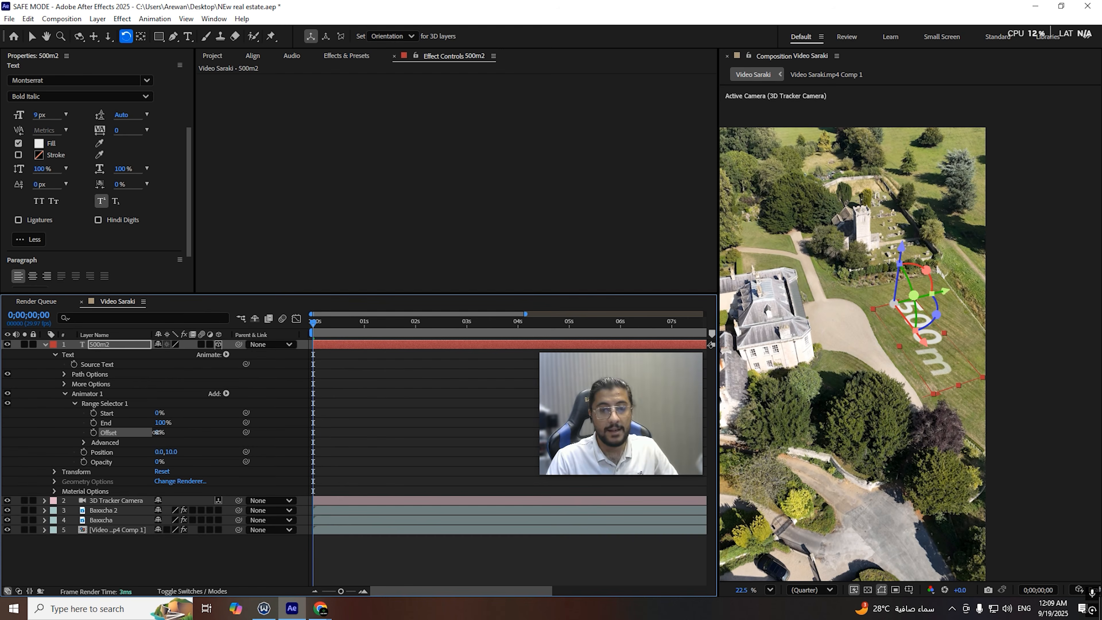
pyautogui.click(213, 436)
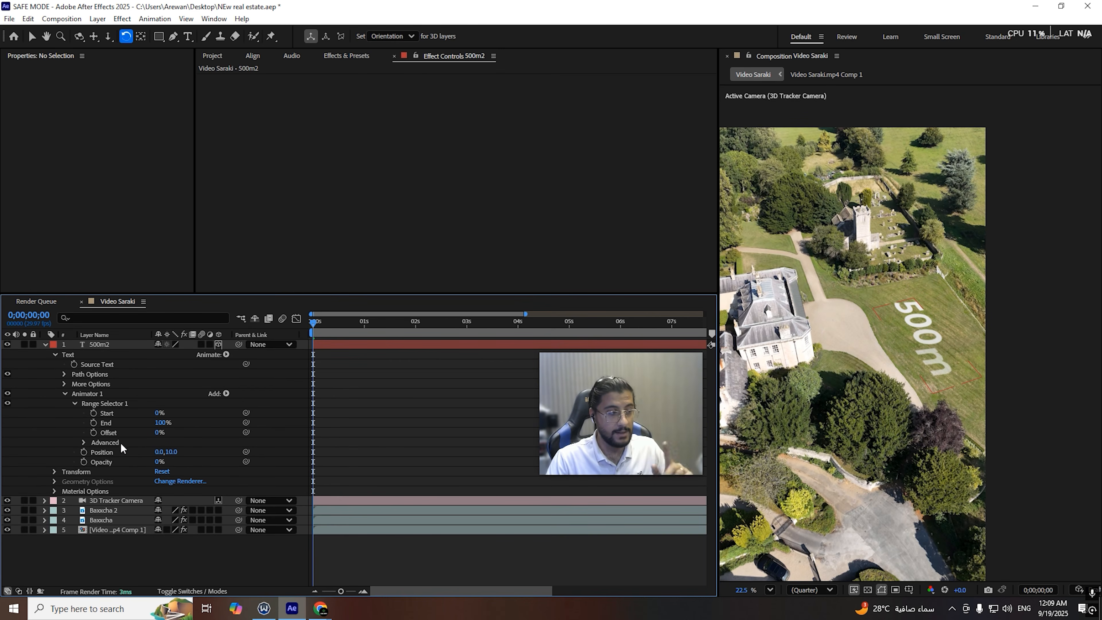
# Step: Keyframe Range Selector 1's Offset at -100% on the first frame
pyautogui.moveTo(179, 453); pyautogui.dragTo(281, 469)
pyautogui.hotkey('ctrl', 'z')
pyautogui.moveTo(159, 432); pyautogui.dragTo(123, 439)
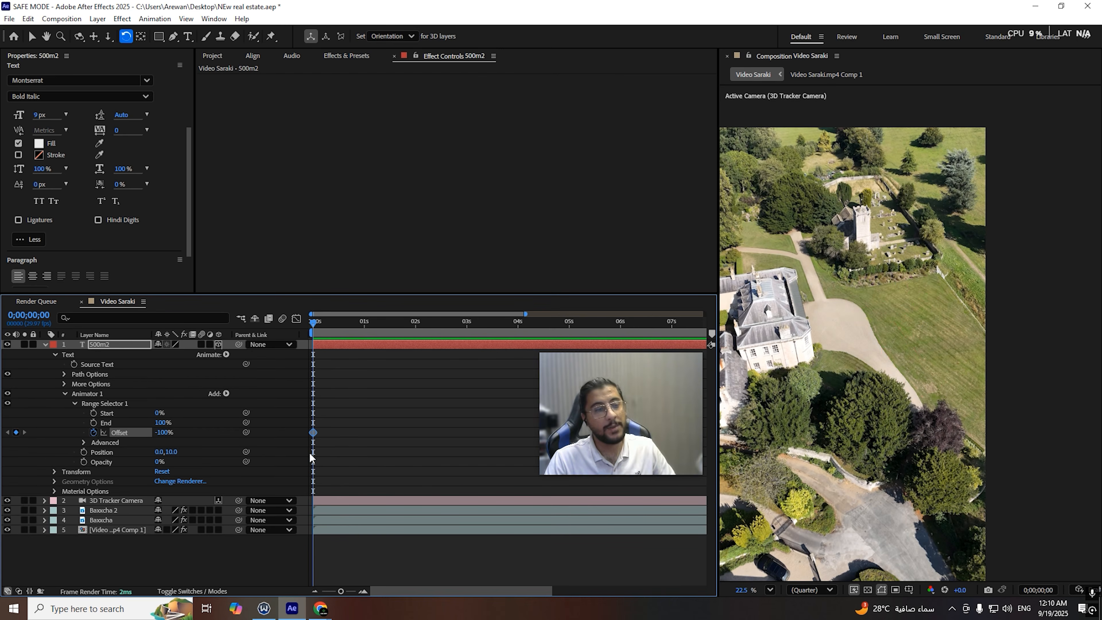
# Step: Add an Offset keyframe of 100% at 0;00;00;21 and preview the text reveal
pyautogui.press('space')
pyautogui.click(158, 433)
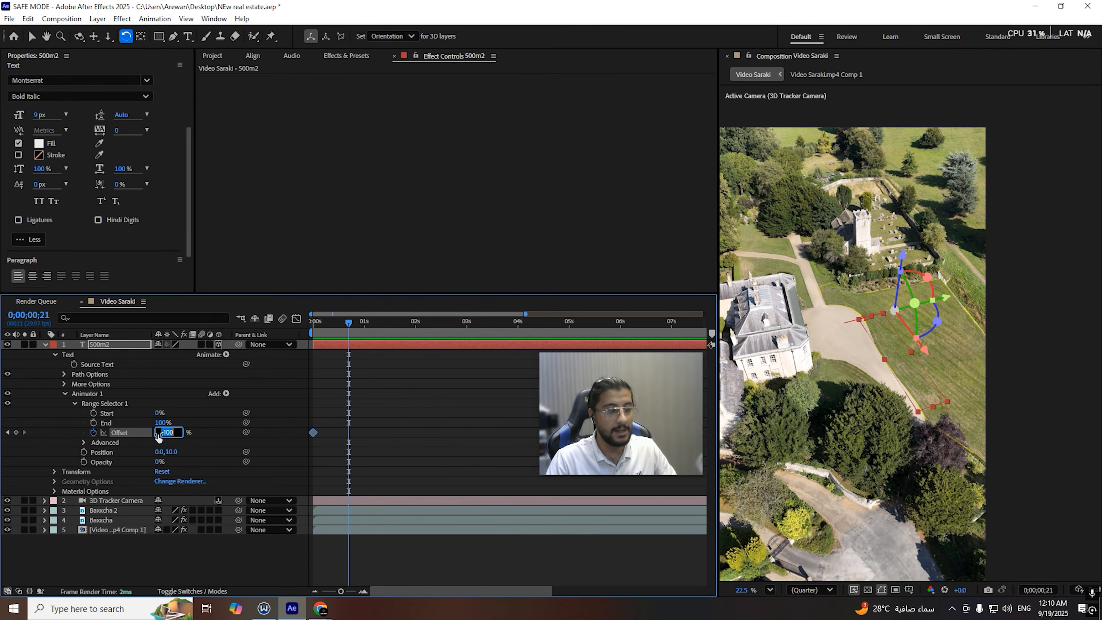
pyautogui.write('0')
pyautogui.press('Return')
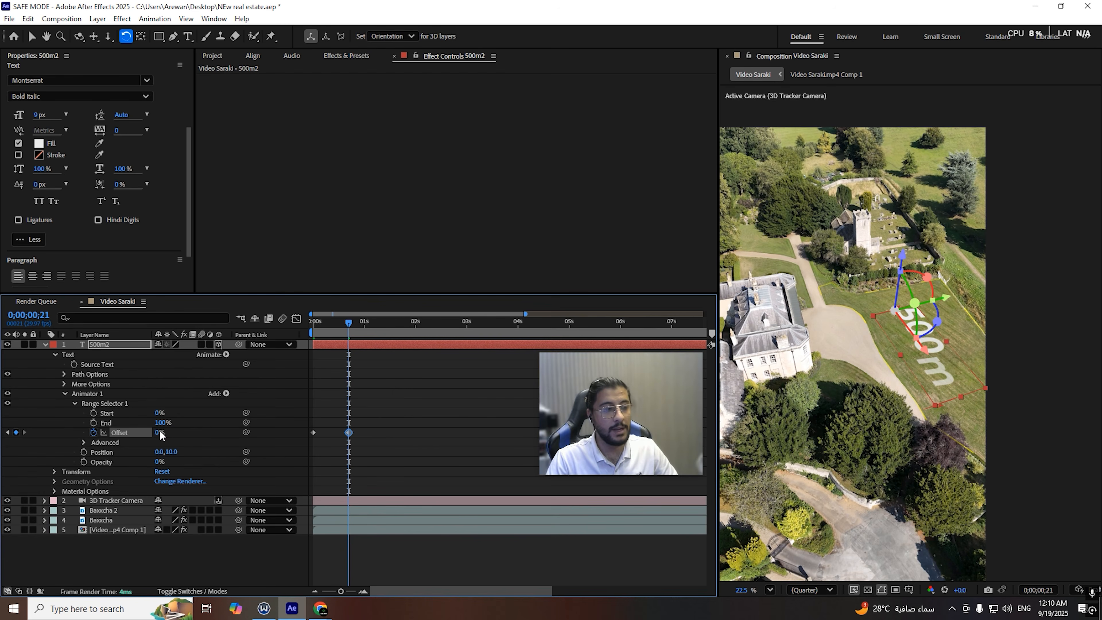
pyautogui.moveTo(160, 434); pyautogui.dragTo(207, 432)
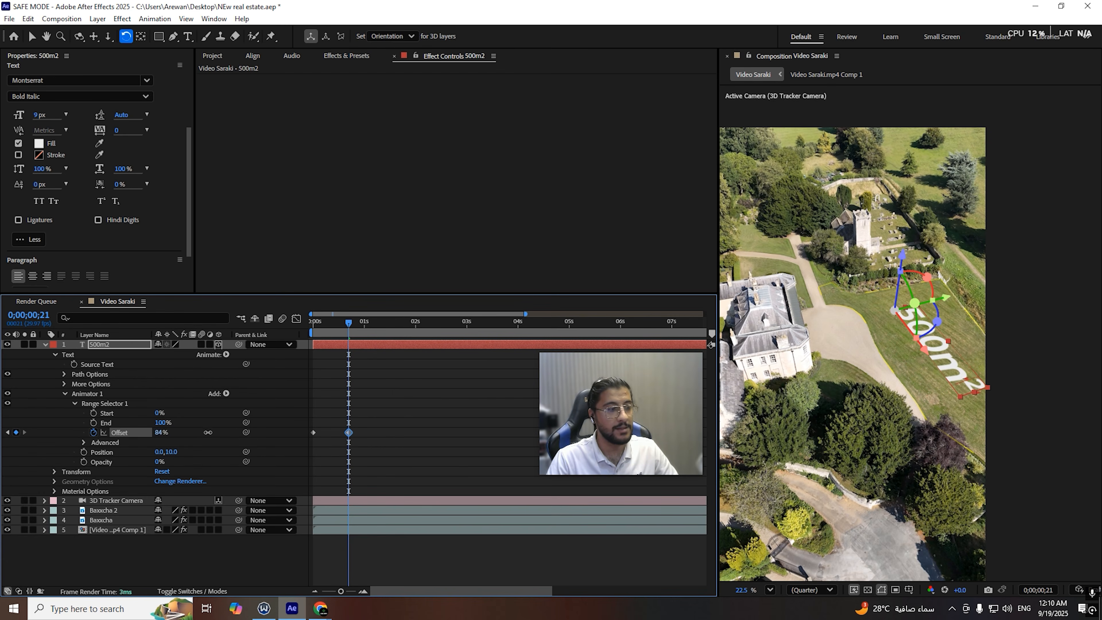
pyautogui.press('space')
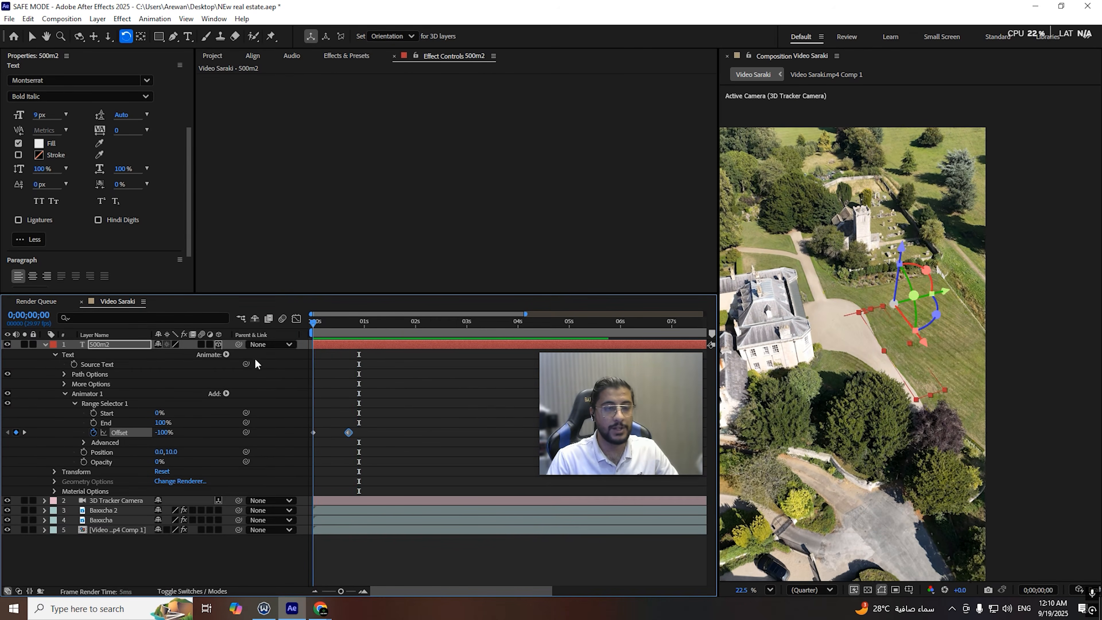
# Step: Apply Easy Ease to both Offset keyframes and play the animation from the start
pyautogui.moveTo(385, 413); pyautogui.dragTo(287, 470)
pyautogui.press('F9')
pyautogui.press('Home')
pyautogui.press('space')
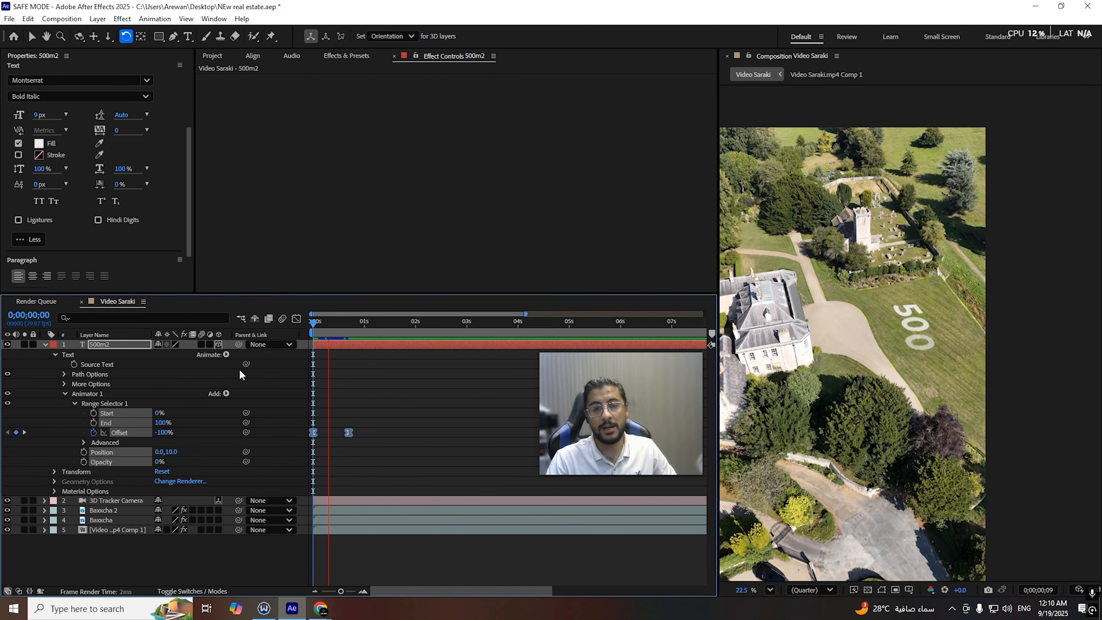
pyautogui.press('space')
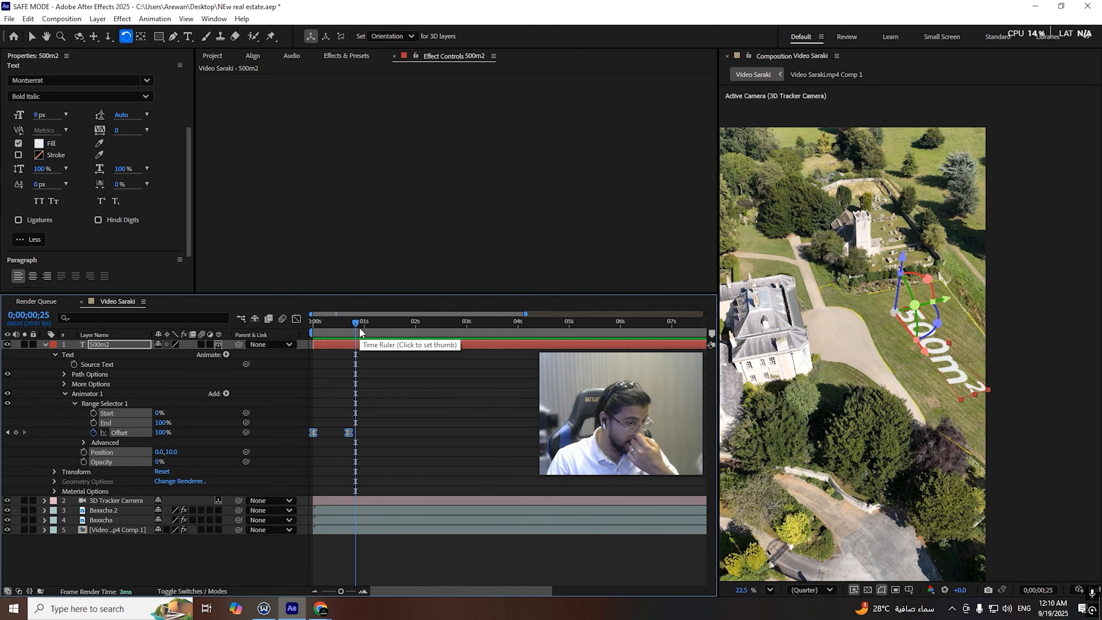
# Step: Try an Offset speed curve in the Graph Editor that peaks early and slows gradually, previewing the handle changes
pyautogui.click(296, 319)
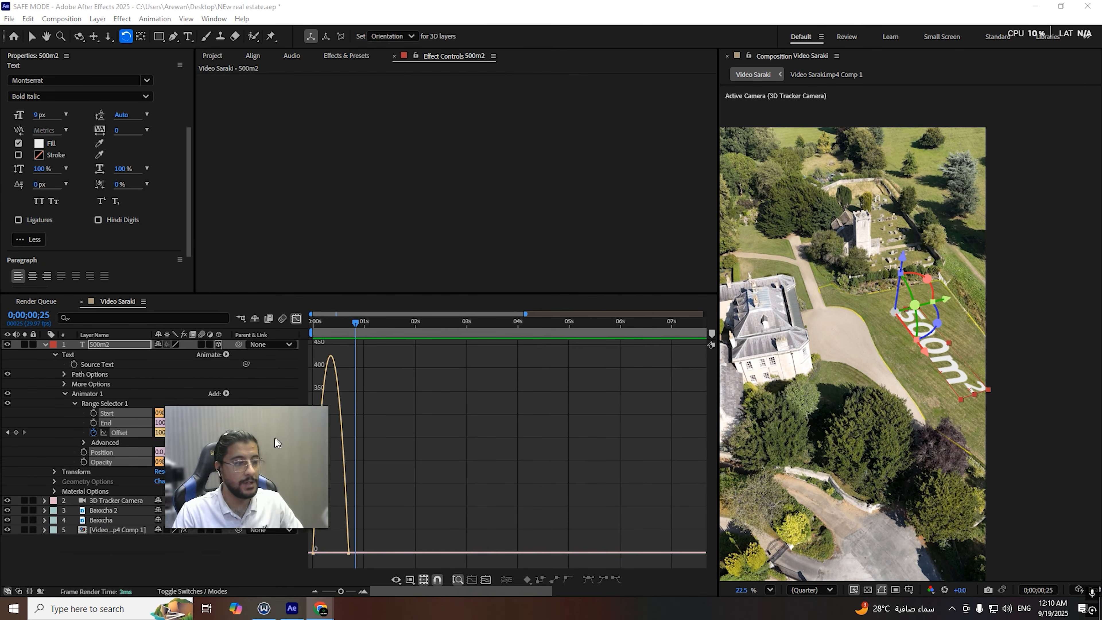
pyautogui.moveTo(473, 450)
pyautogui.mouseDown()
pyautogui.moveTo(303, 580)
pyautogui.moveTo(351, 591)
pyautogui.mouseUp()
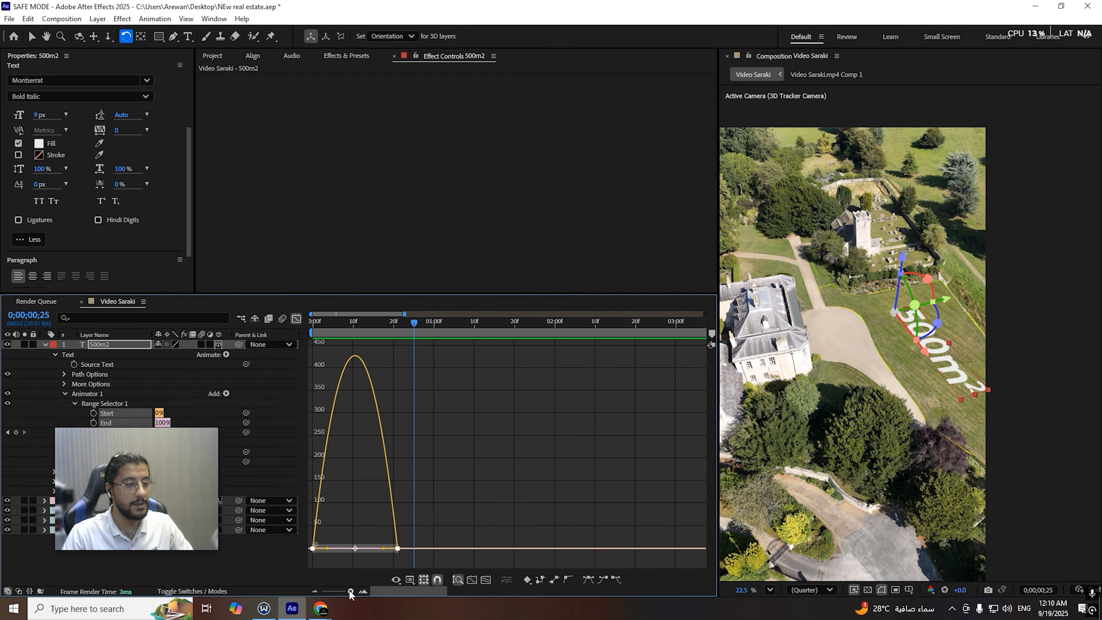
pyautogui.moveTo(328, 550); pyautogui.dragTo(320, 551)
pyautogui.moveTo(395, 549); pyautogui.dragTo(369, 552)
pyautogui.press('space')
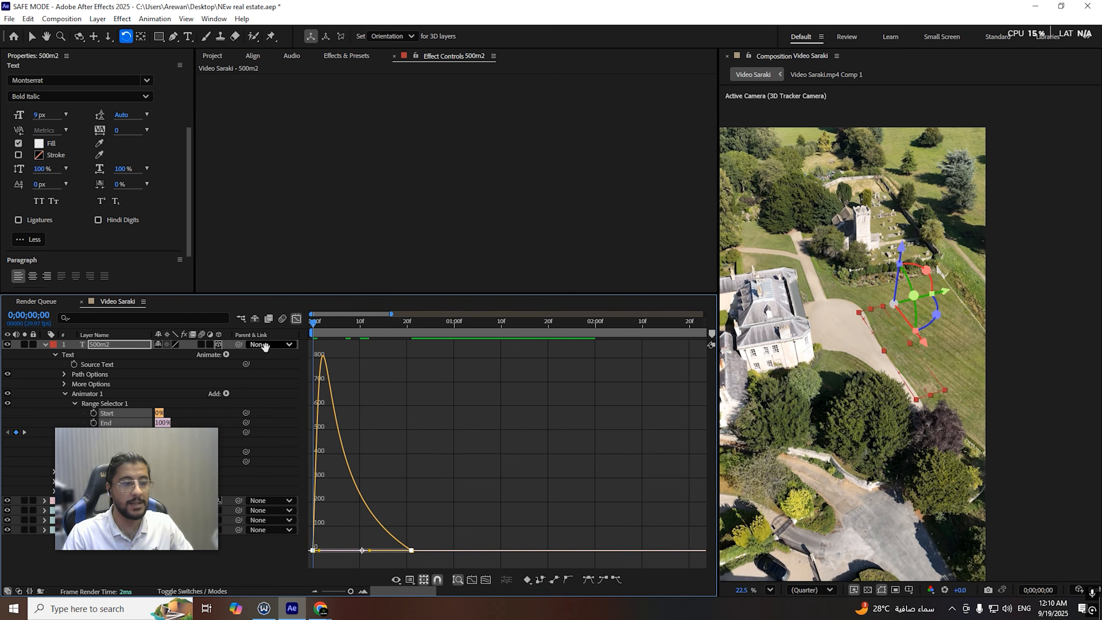
pyautogui.press('space')
pyautogui.moveTo(325, 551); pyautogui.dragTo(335, 548)
pyautogui.press('space')
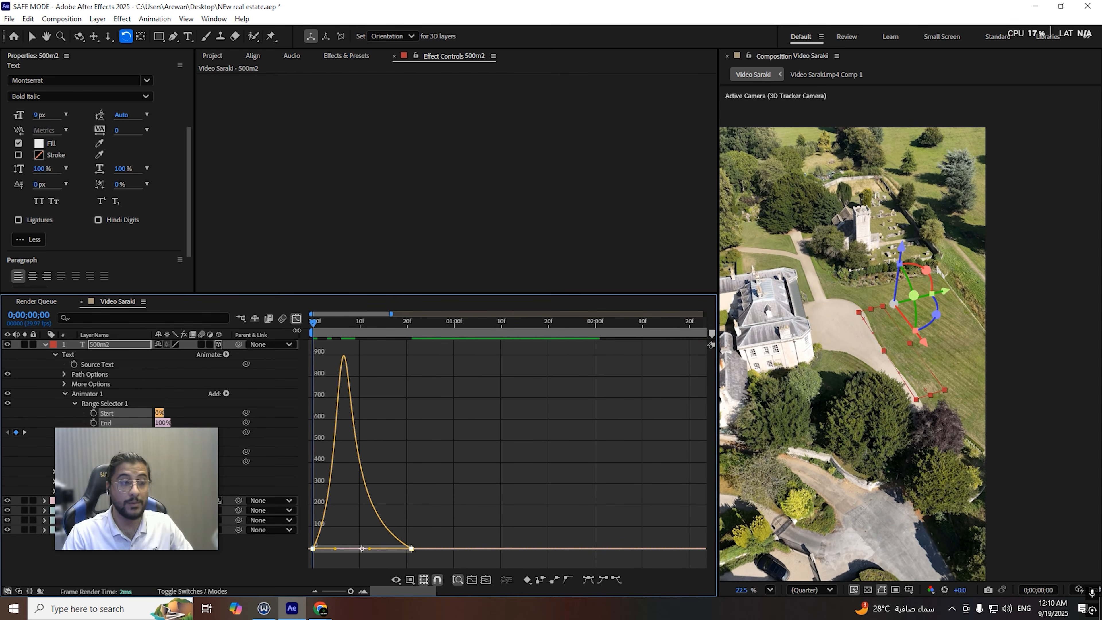
# Step: Undo the latest handle adjustments on the Offset speed curve
pyautogui.hotkey('ctrl', 'z')
pyautogui.hotkey('ctrl', 'z')
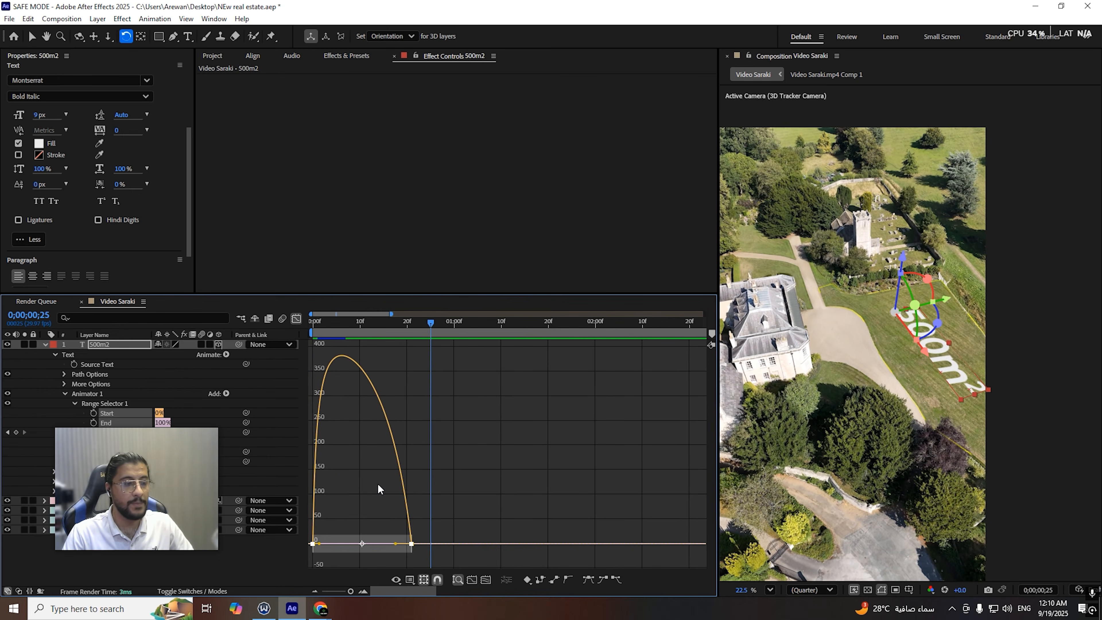
pyautogui.hotkey('ctrl', 'z')
pyautogui.hotkey('ctrl', 'z')
pyautogui.hotkey('ctrl', 'z')
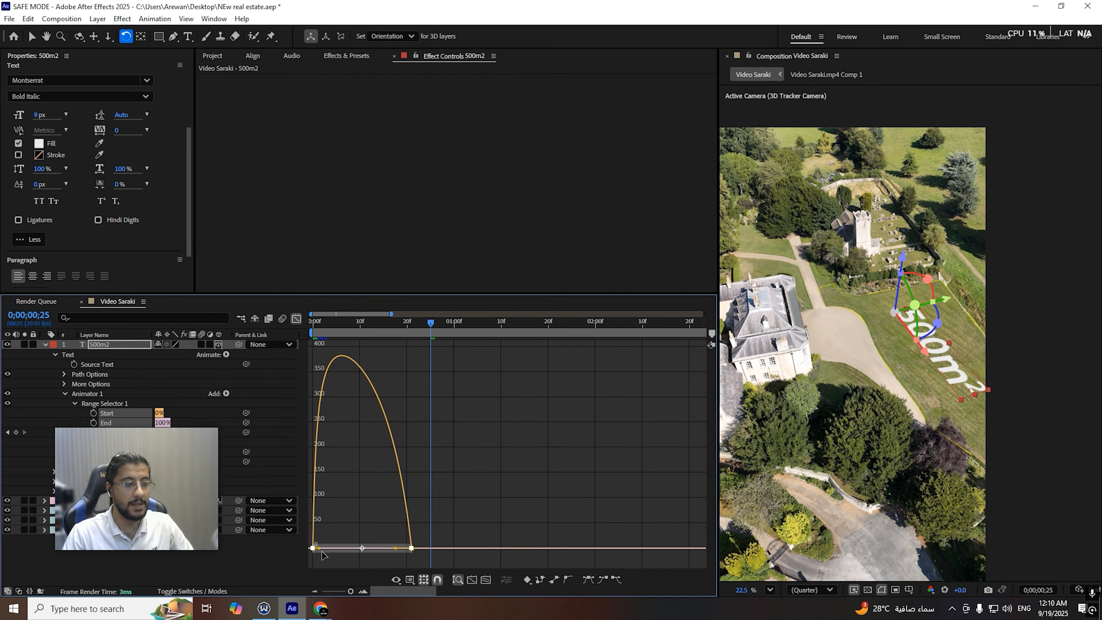
# Step: Lengthen the first Offset keyframe's ease so the speed peaks near the end, and preview the reveal
pyautogui.moveTo(323, 549); pyautogui.dragTo(352, 550)
pyautogui.moveTo(339, 325); pyautogui.dragTo(291, 330)
pyautogui.press('space')
pyautogui.press('space')
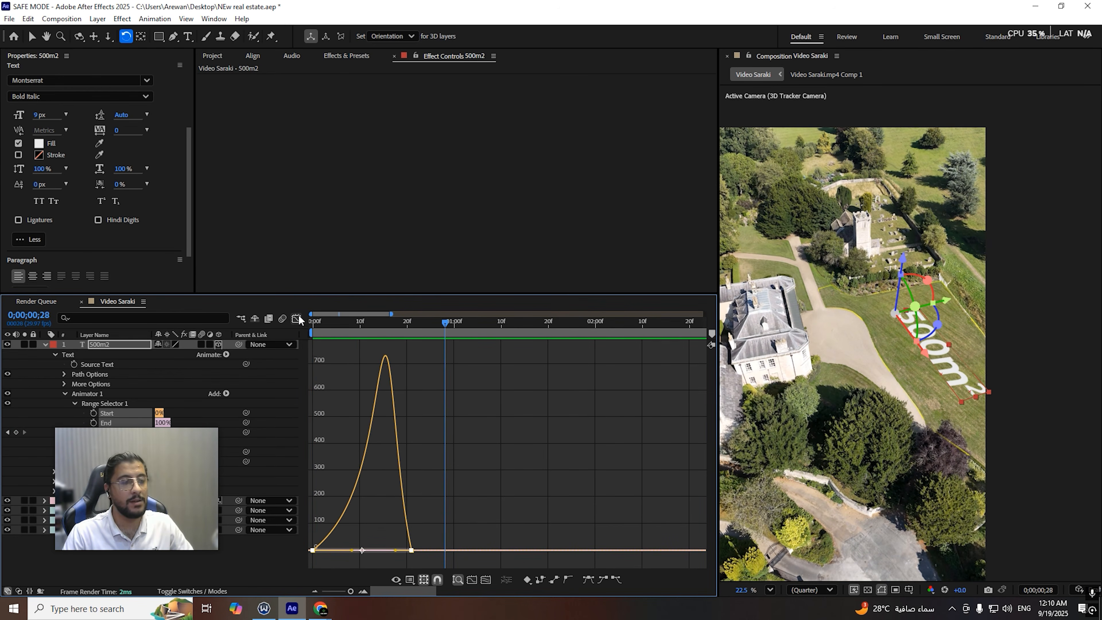
# Step: Close the Graph Editor, move the last Offset keyframe to 0;00;01;10 and preview the slower reveal
pyautogui.click(296, 319)
pyautogui.moveTo(412, 432); pyautogui.dragTo(503, 434)
pyautogui.moveTo(458, 322); pyautogui.dragTo(384, 324)
pyautogui.press('space')
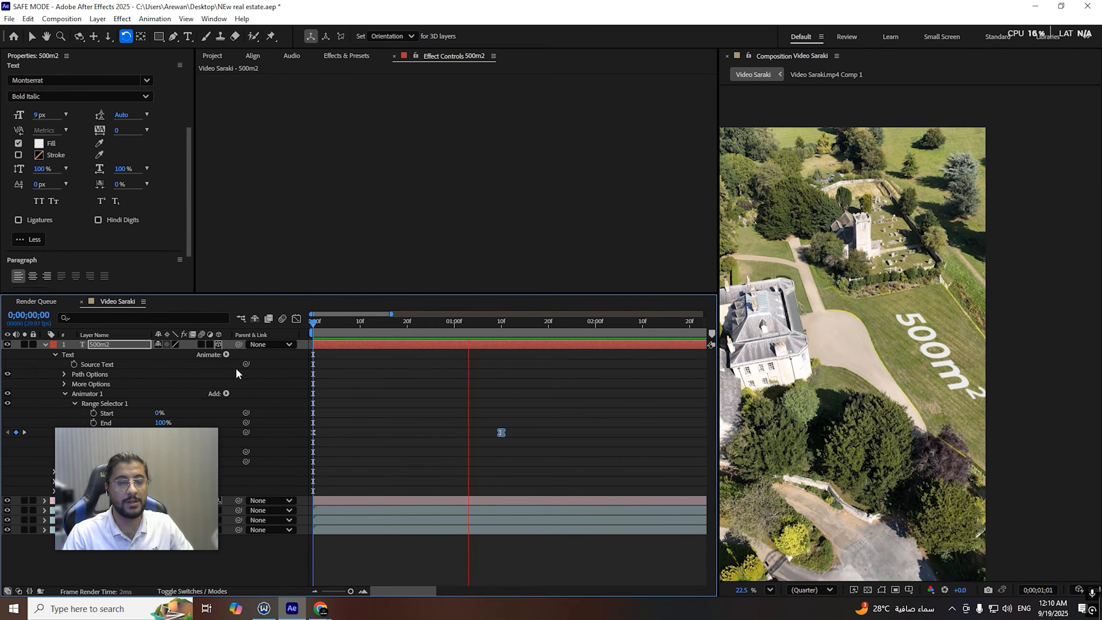
# Step: Reopen the Graph Editor, lengthen the last Offset keyframe's incoming ease and preview the result
pyautogui.click(297, 318)
pyautogui.moveTo(467, 554); pyautogui.dragTo(454, 553)
pyautogui.press('space')
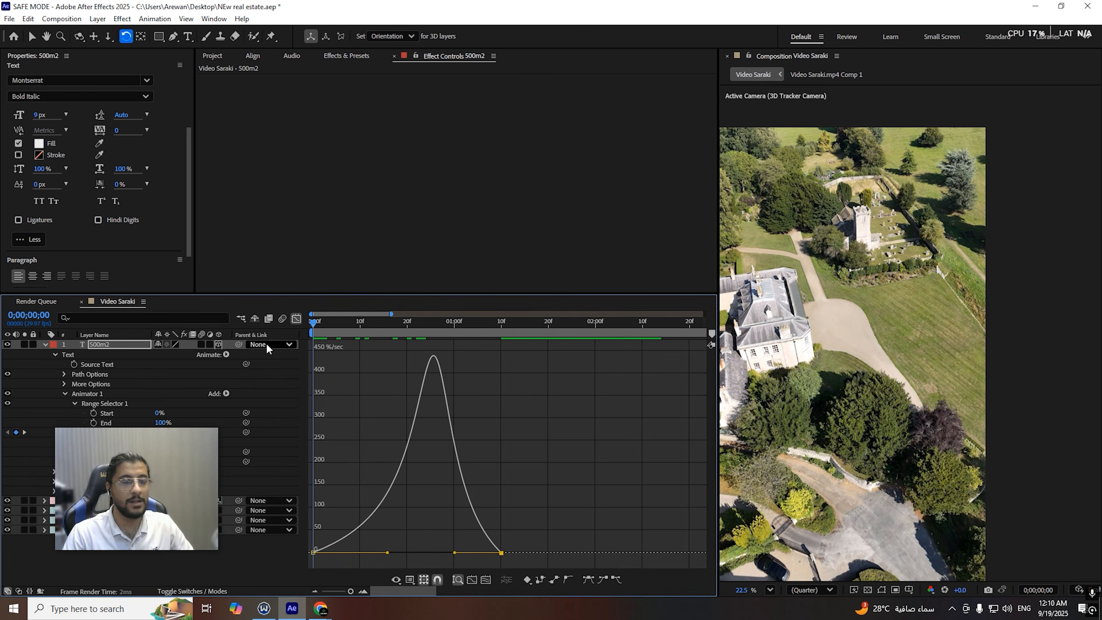
pyautogui.press('space')
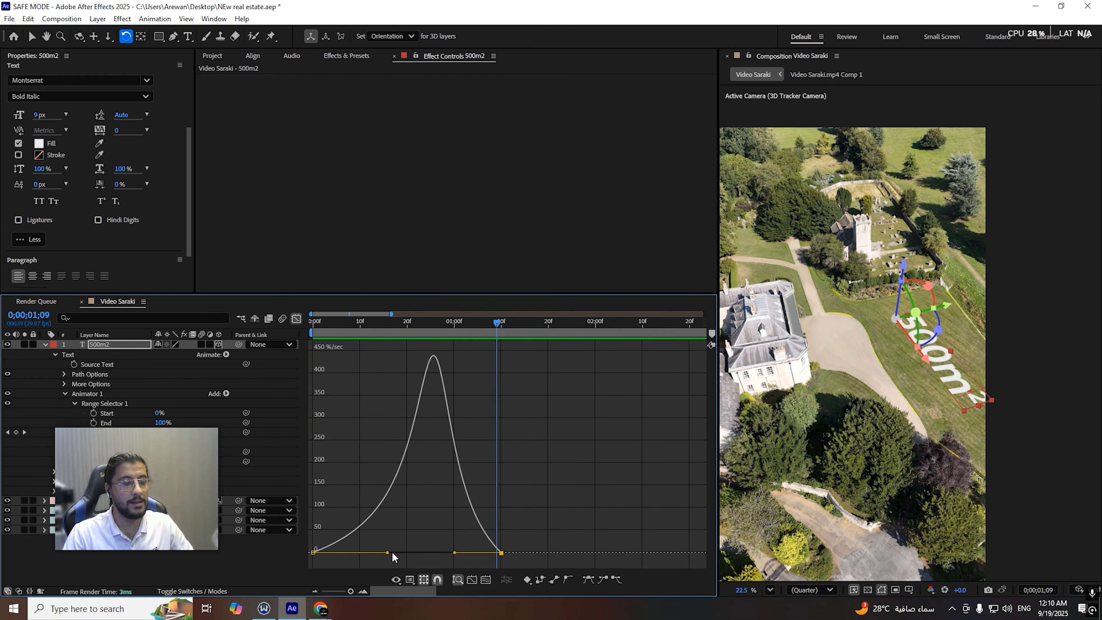
# Step: Move both ease handles of the Offset speed curve earlier so the peak falls just before frame 20, and preview
pyautogui.moveTo(387, 553); pyautogui.dragTo(369, 553)
pyautogui.moveTo(454, 553); pyautogui.dragTo(436, 553)
pyautogui.press('space')
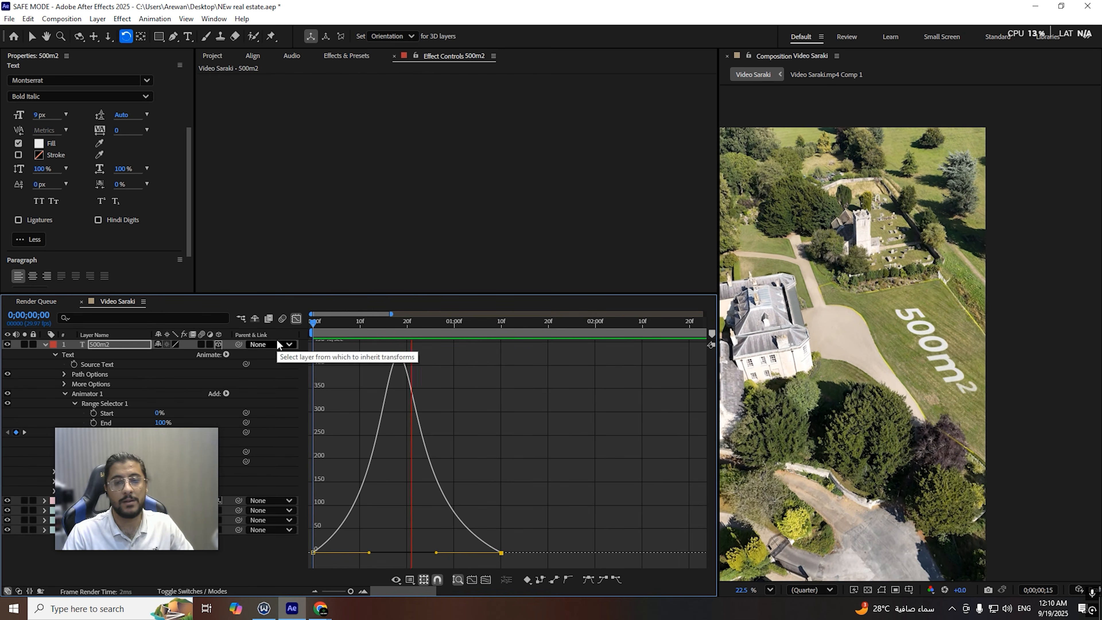
# Step: Close the Graph Editor, collapse the 500m2 layer and turn on motion blur for it
pyautogui.click(297, 318)
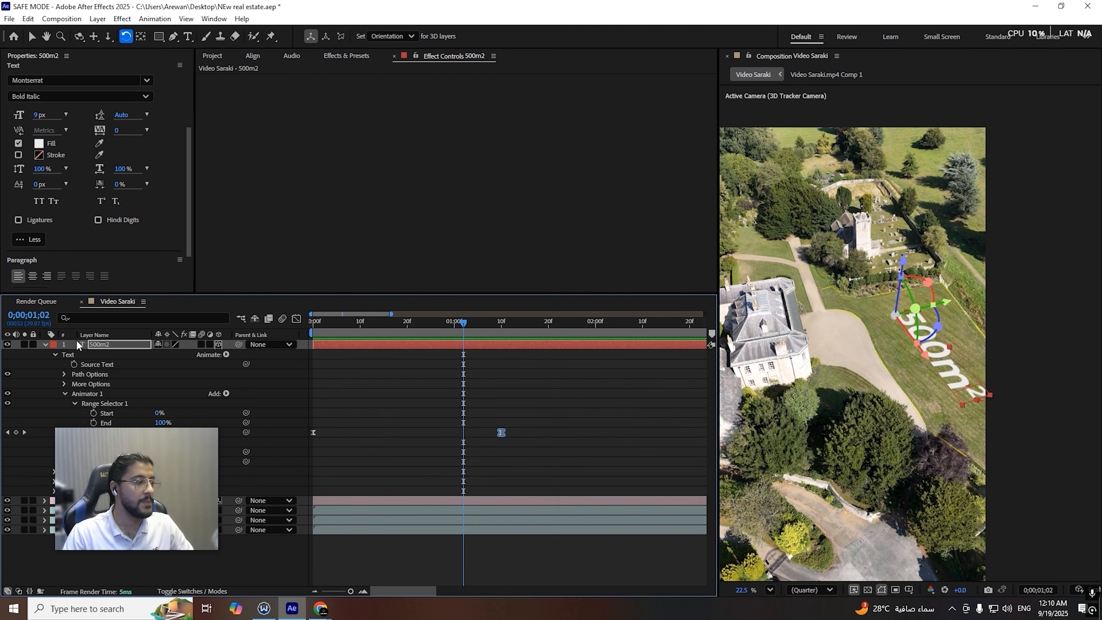
pyautogui.click(45, 345)
pyautogui.click(201, 345)
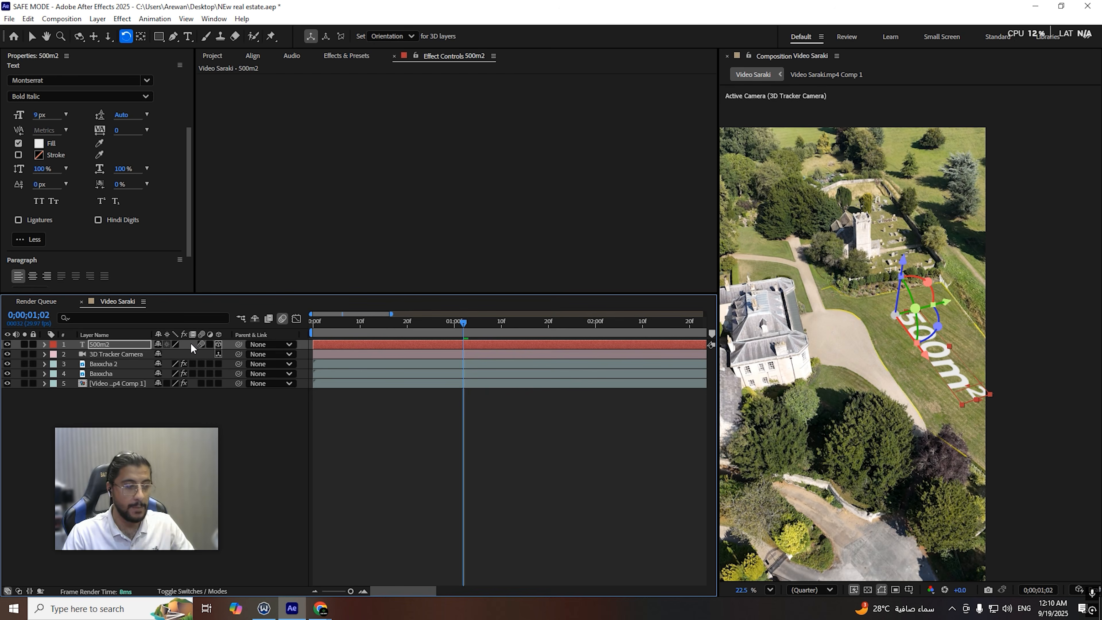
# Step: Play the motion-blurred label animation, save the project and return to the first frame
pyautogui.press('space')
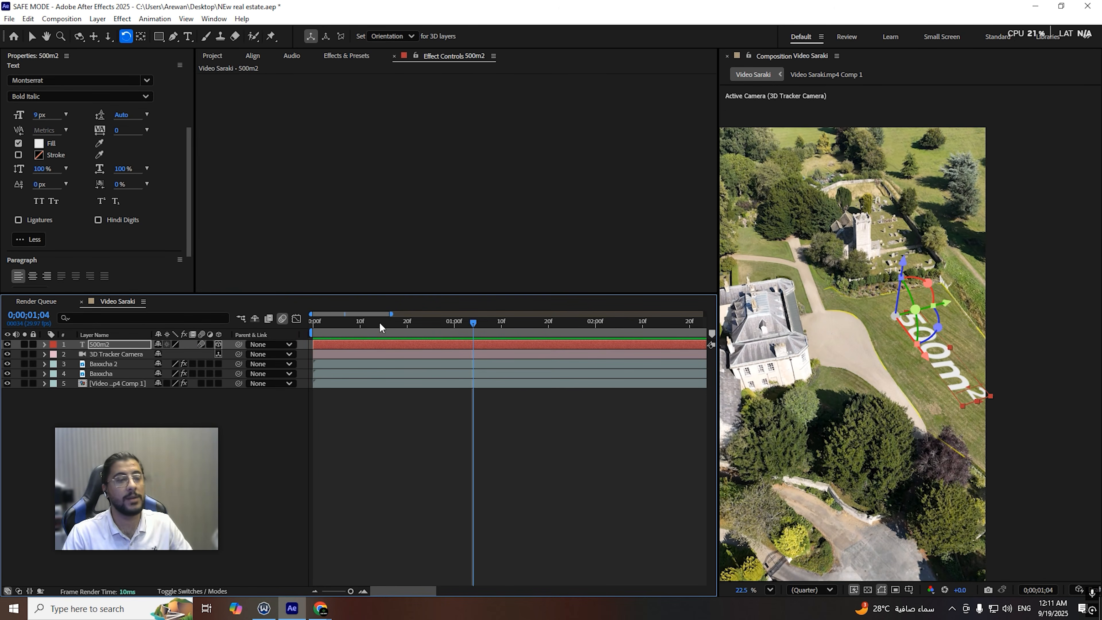
pyautogui.press('space')
pyautogui.press('space')
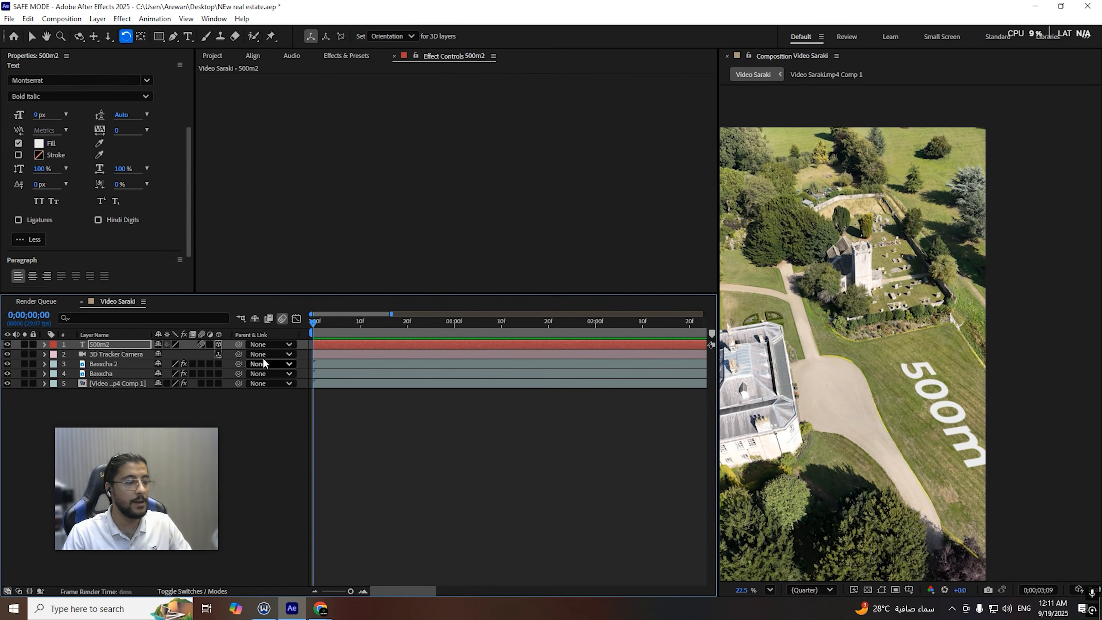
pyautogui.hotkey('ctrl', 's')
pyautogui.press('Home')
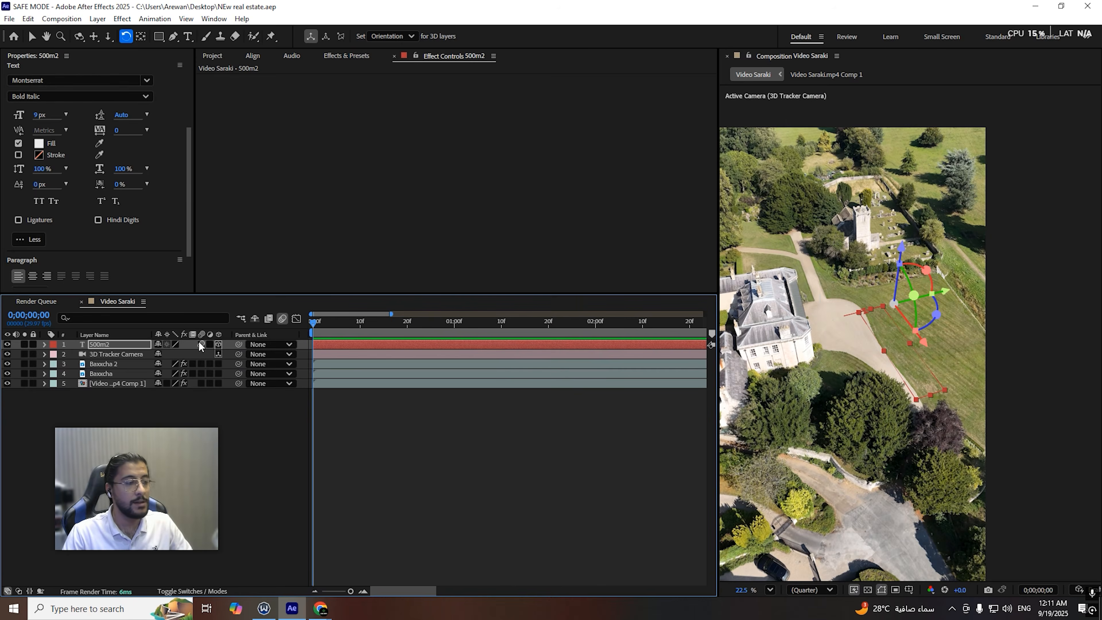
# Step: Select the Baxxcha 2 layer, preview the clip, hide that layer and go to 0;00;00;06
pyautogui.click(105, 365)
pyautogui.press('space')
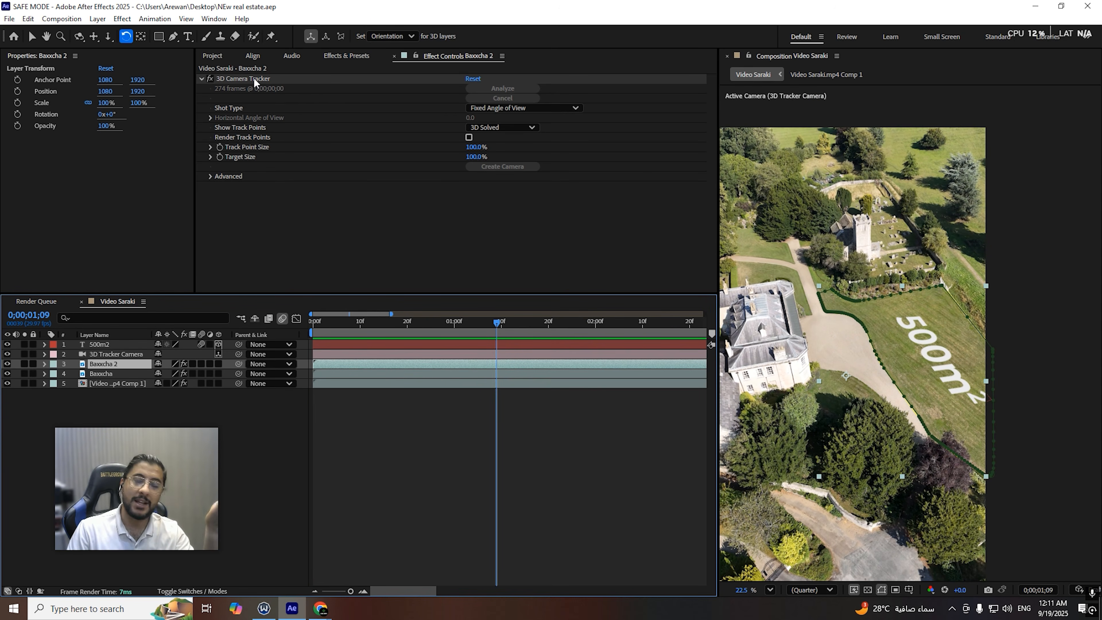
pyautogui.click(8, 364)
pyautogui.click(341, 325)
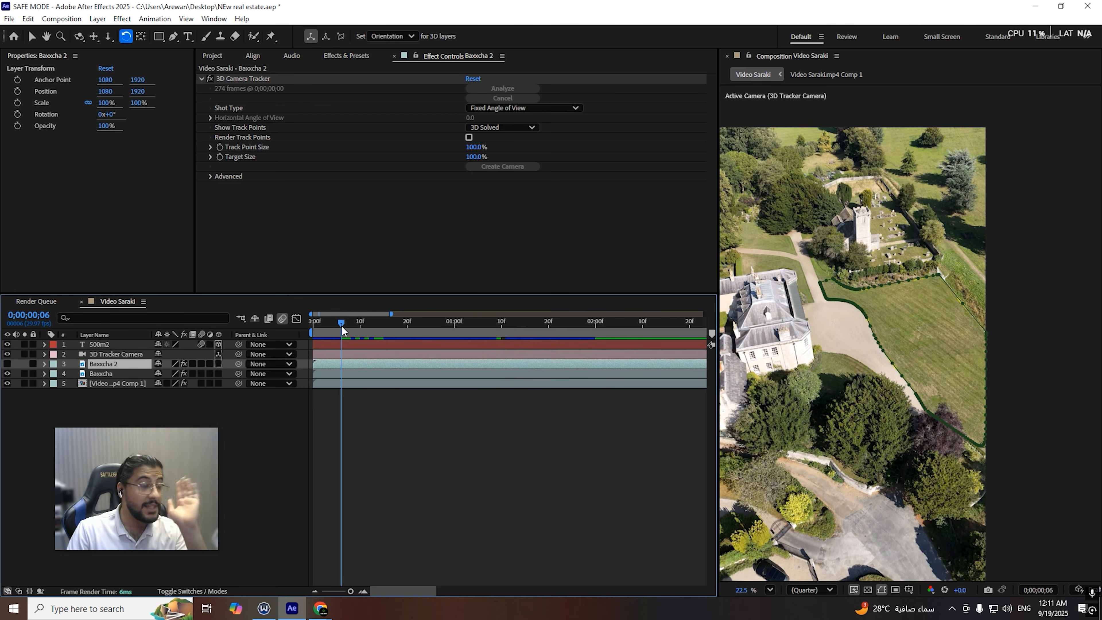
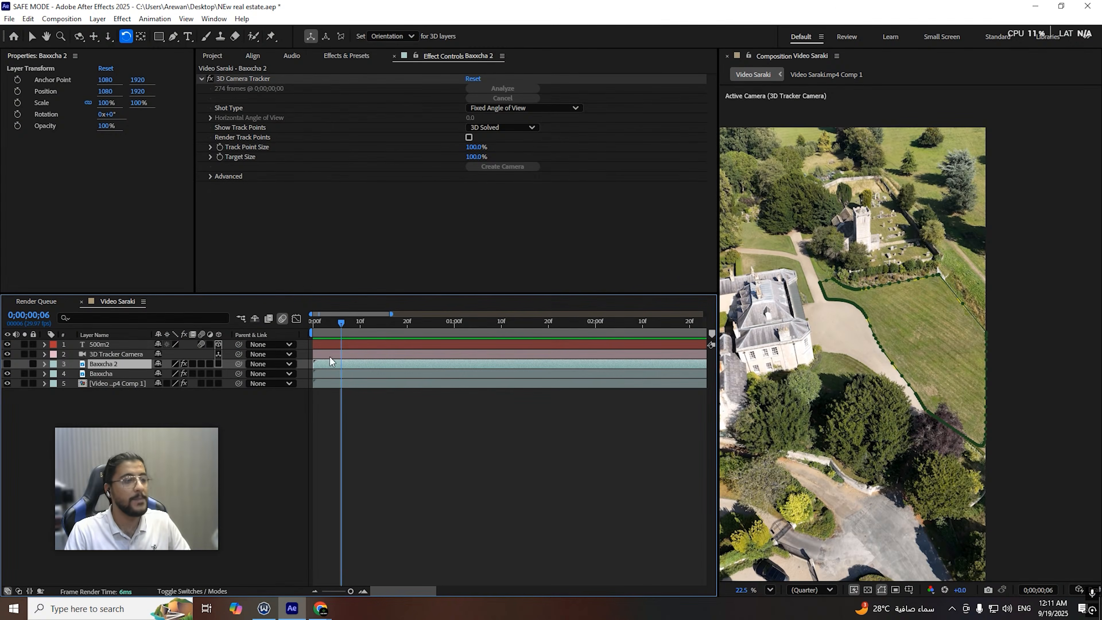
# Step: Play the clip from the first frame, fit the full layer durations in the timeline and activate the Selection tool
pyautogui.moveTo(323, 320); pyautogui.dragTo(273, 326)
pyautogui.press('space')
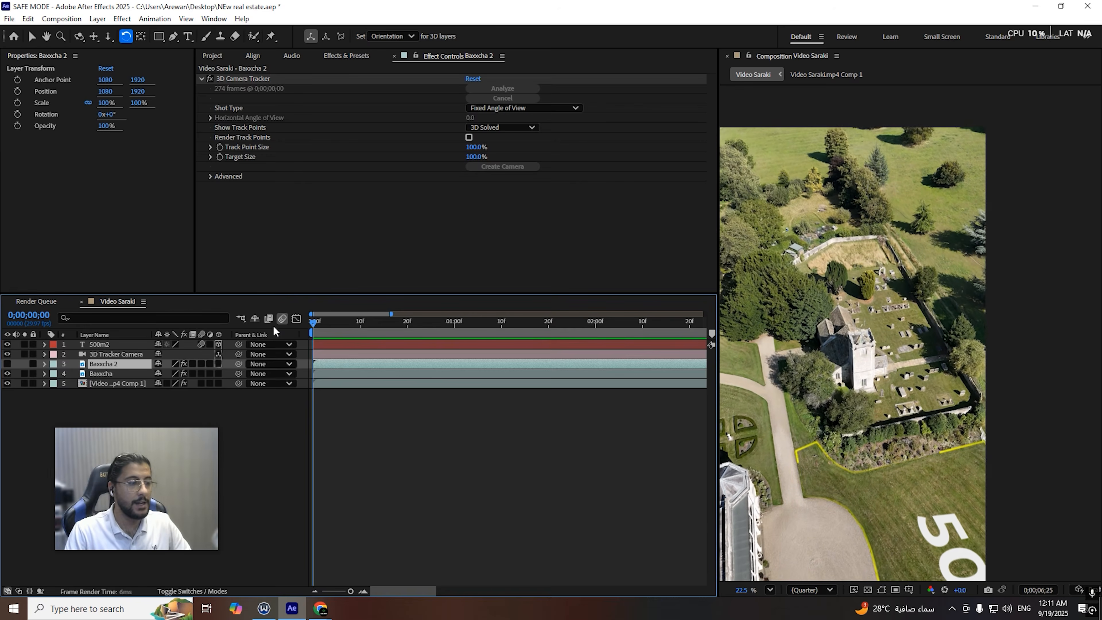
pyautogui.press('space')
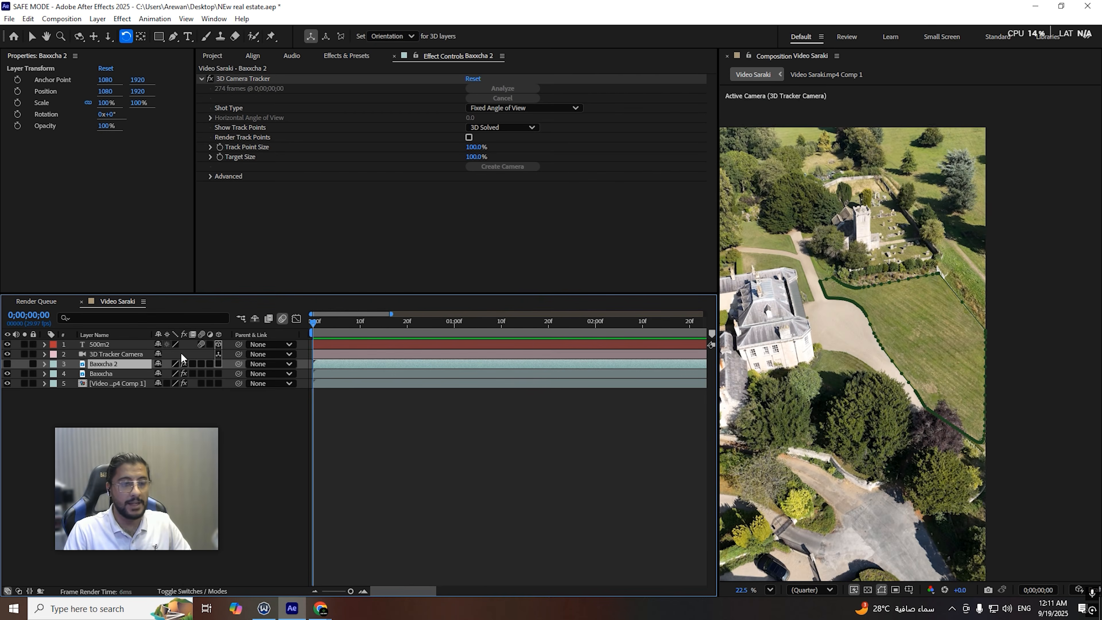
pyautogui.moveTo(347, 591); pyautogui.dragTo(333, 593)
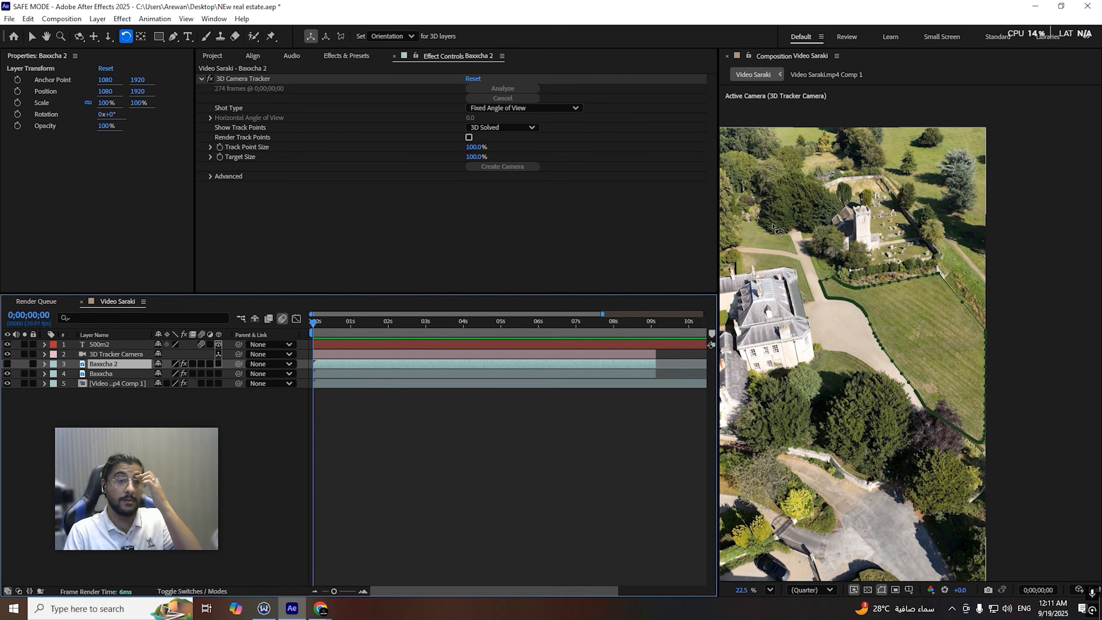
pyautogui.click(31, 37)
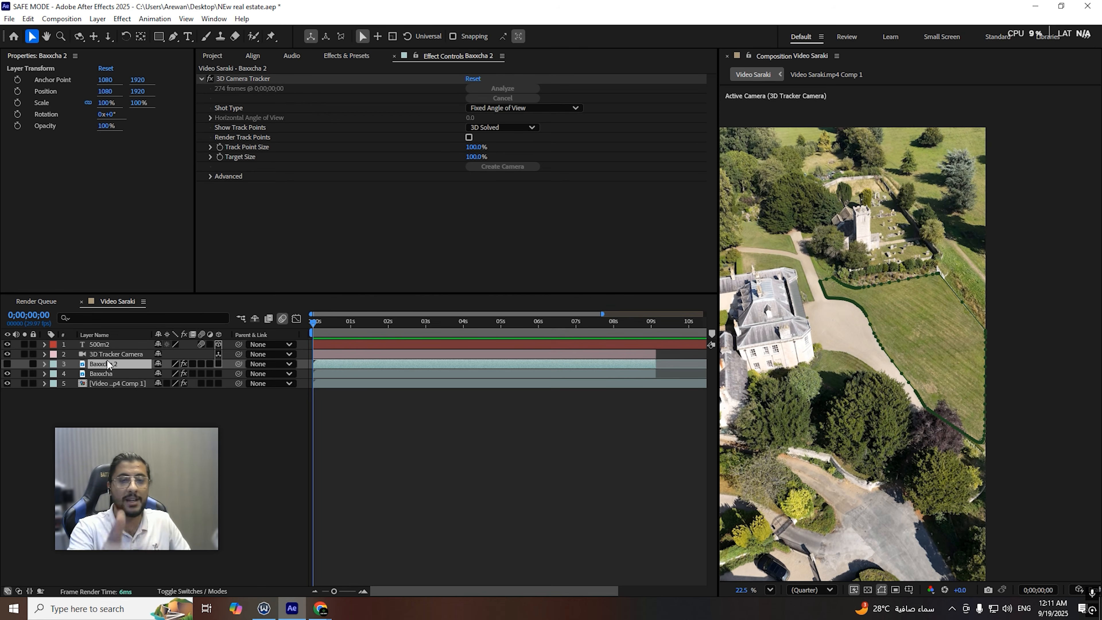
pyautogui.click(111, 355)
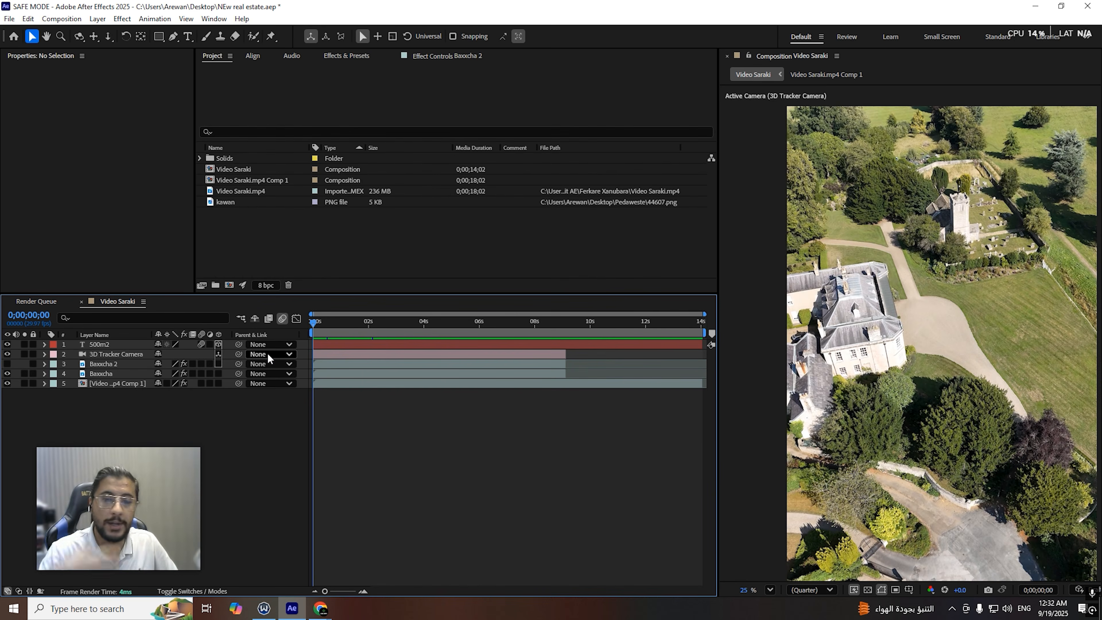
# Step: Show the track points of the 3D Camera Tracker effect on the Baxxcha 2 layer at 0;00;05;25
pyautogui.click(223, 202)
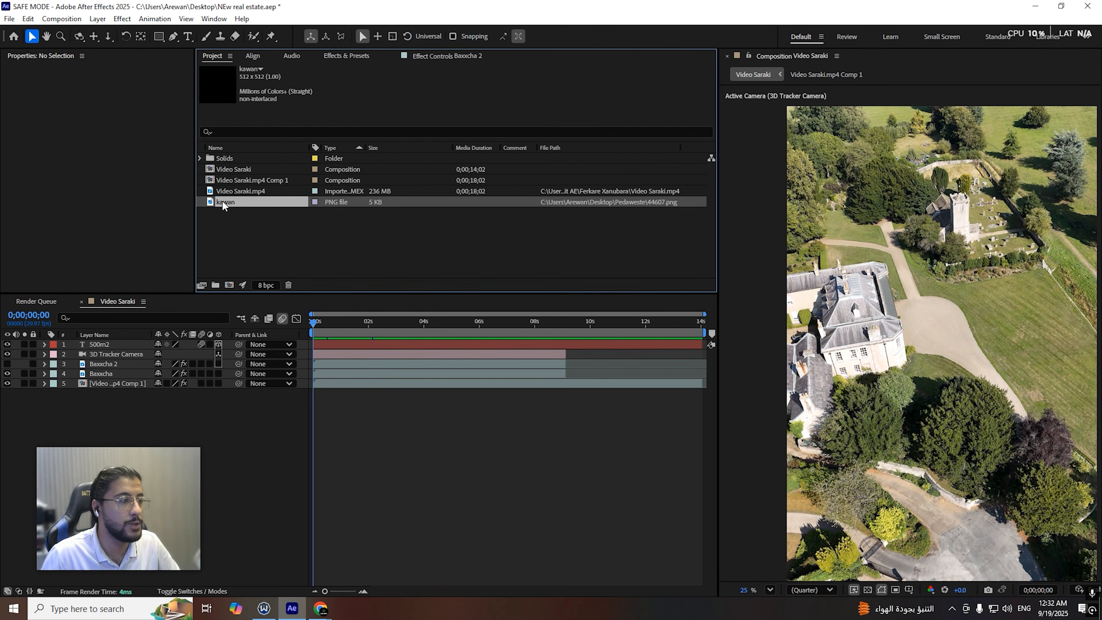
pyautogui.click(110, 354)
pyautogui.moveTo(334, 324); pyautogui.dragTo(481, 355)
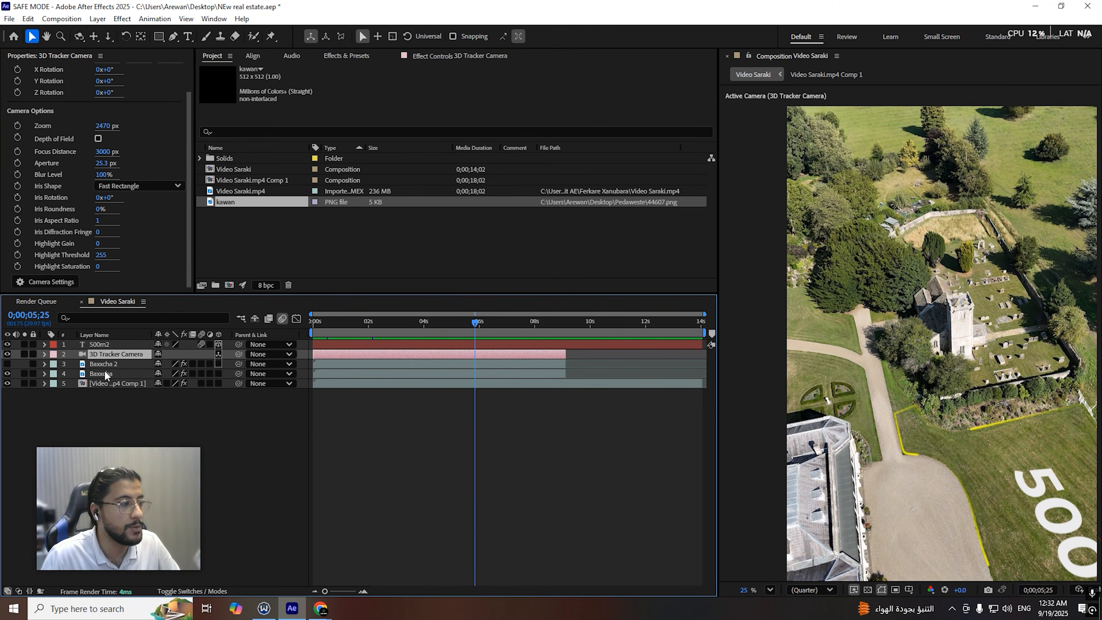
pyautogui.click(109, 364)
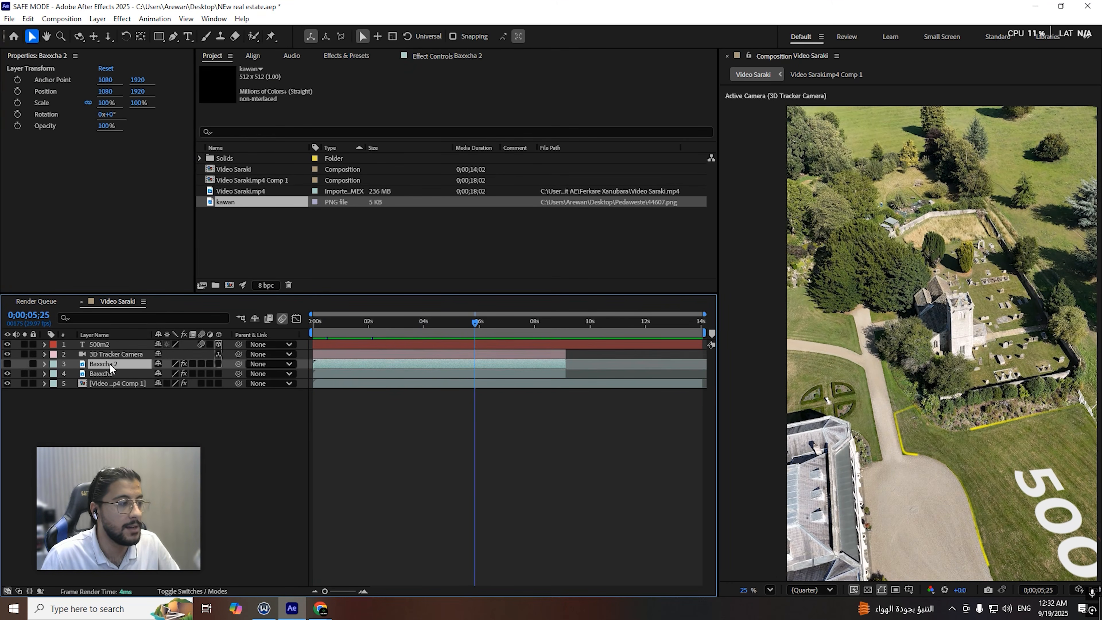
pyautogui.click(363, 54)
pyautogui.click(444, 55)
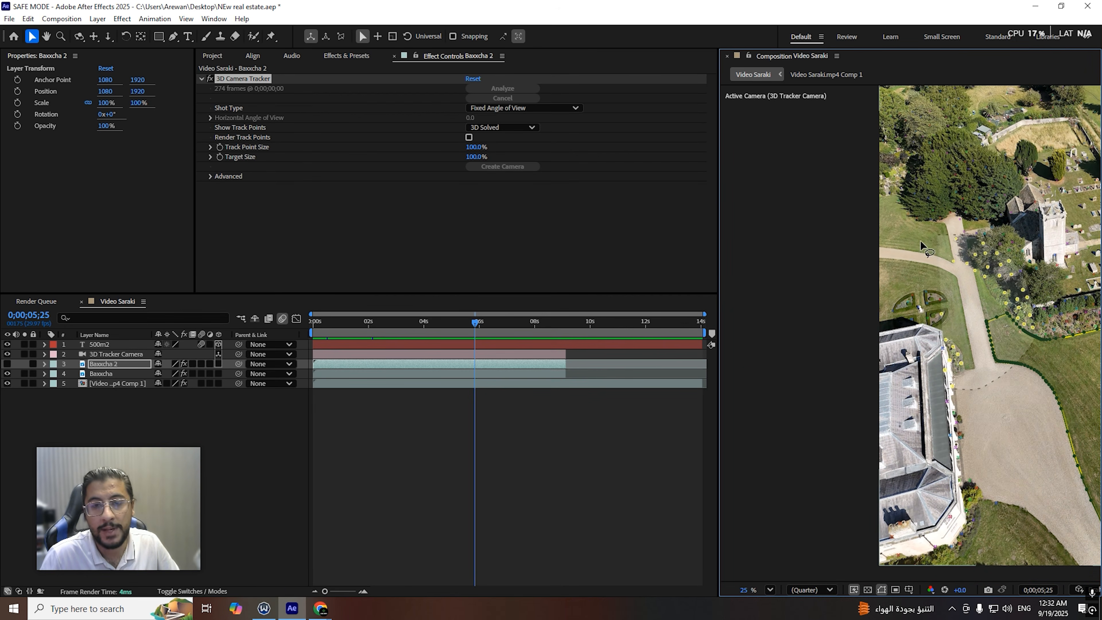
# Step: Create a solid from the track points beside the house roof at 0;00;06;11 and preview it from the first frame
pyautogui.click(472, 327)
pyautogui.moveTo(473, 330); pyautogui.dragTo(384, 343)
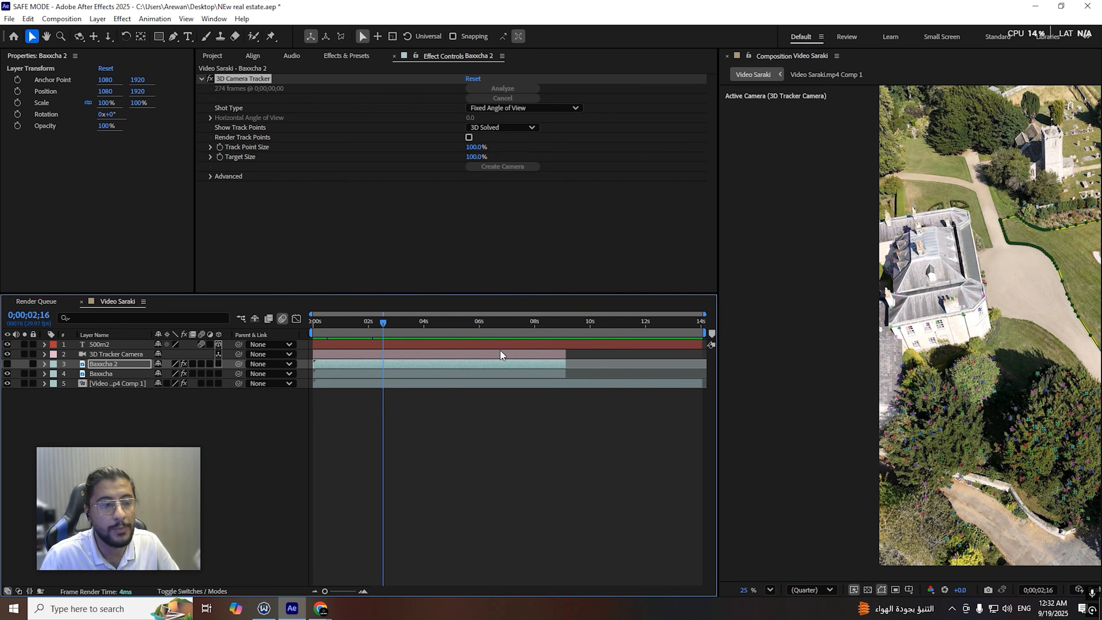
pyautogui.click(451, 333)
pyautogui.moveTo(469, 336); pyautogui.dragTo(491, 338)
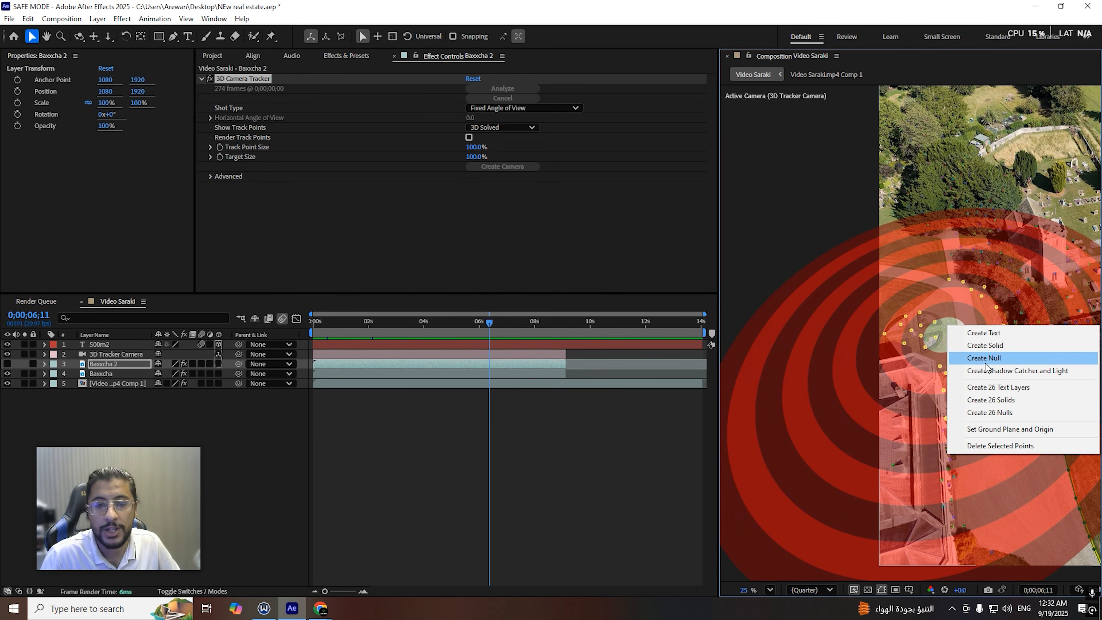
pyautogui.click(984, 346)
pyautogui.press('Home')
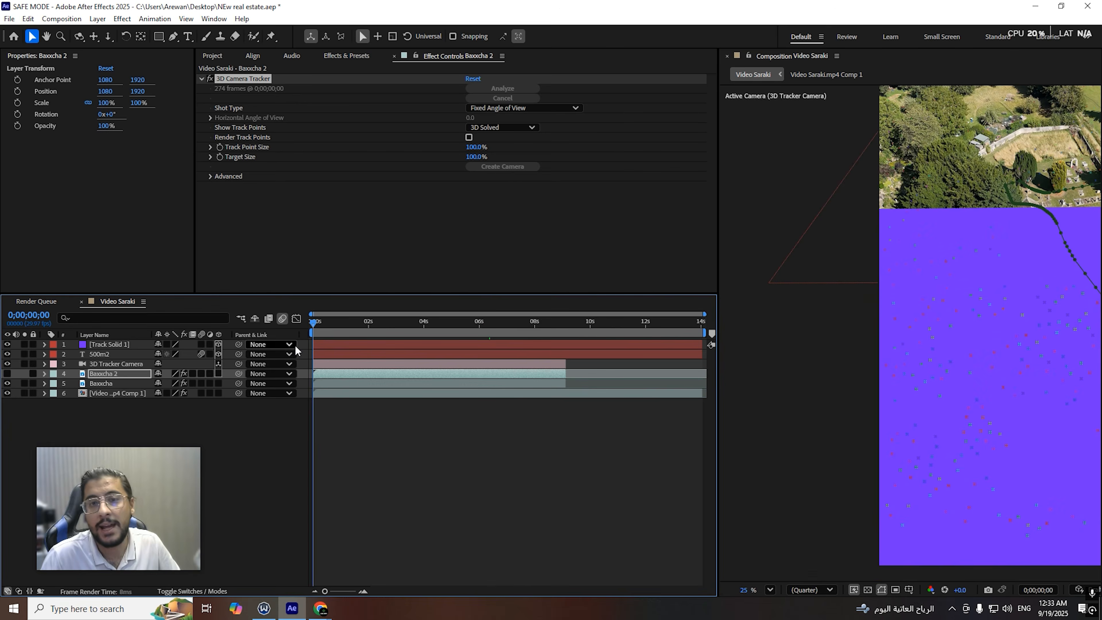
pyautogui.press('space')
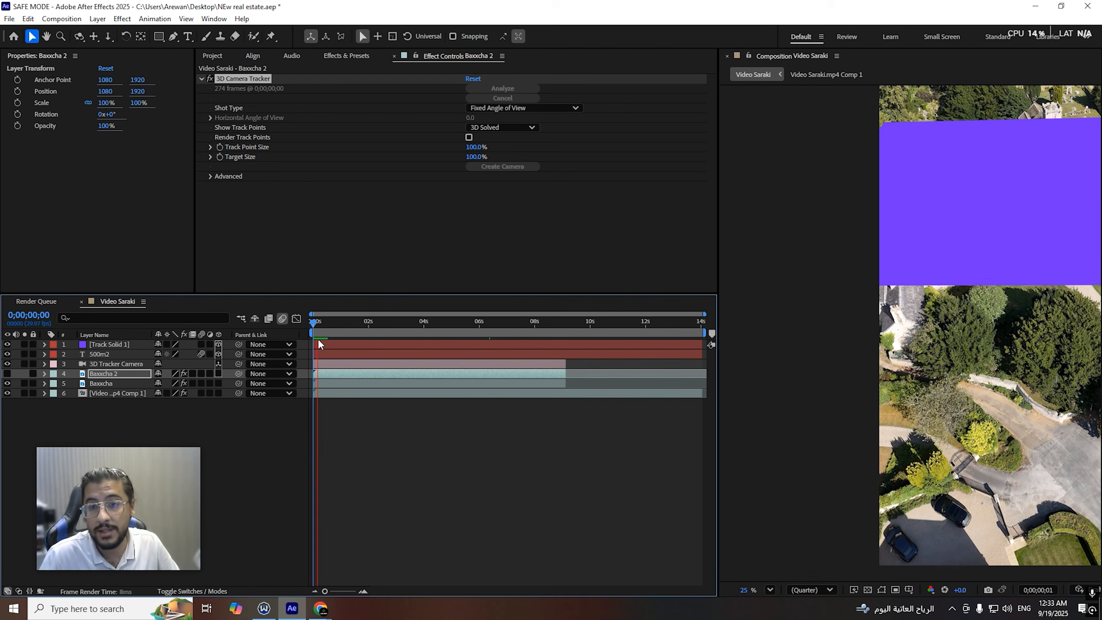
# Step: Trim the ends of the Track Solid 1 and 500m2 layers to 0;00;09;03, where the camera layer ends, and deselect them
pyautogui.moveTo(494, 325); pyautogui.dragTo(565, 326)
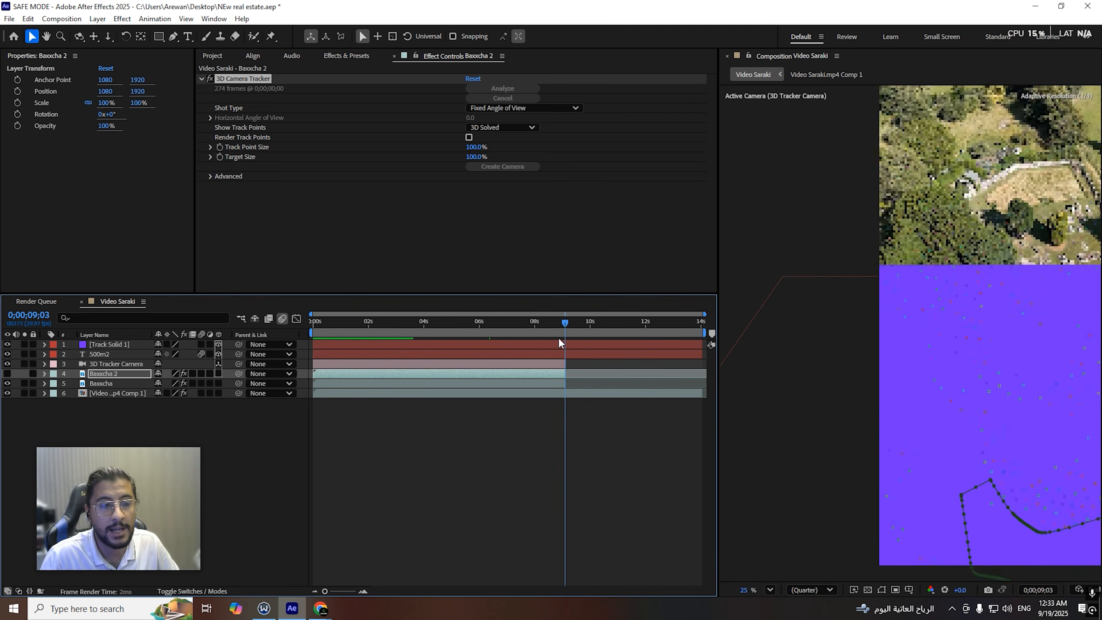
pyautogui.click(117, 352)
pyautogui.keyDown('shift'); pyautogui.click(180, 345); pyautogui.keyUp('shift')
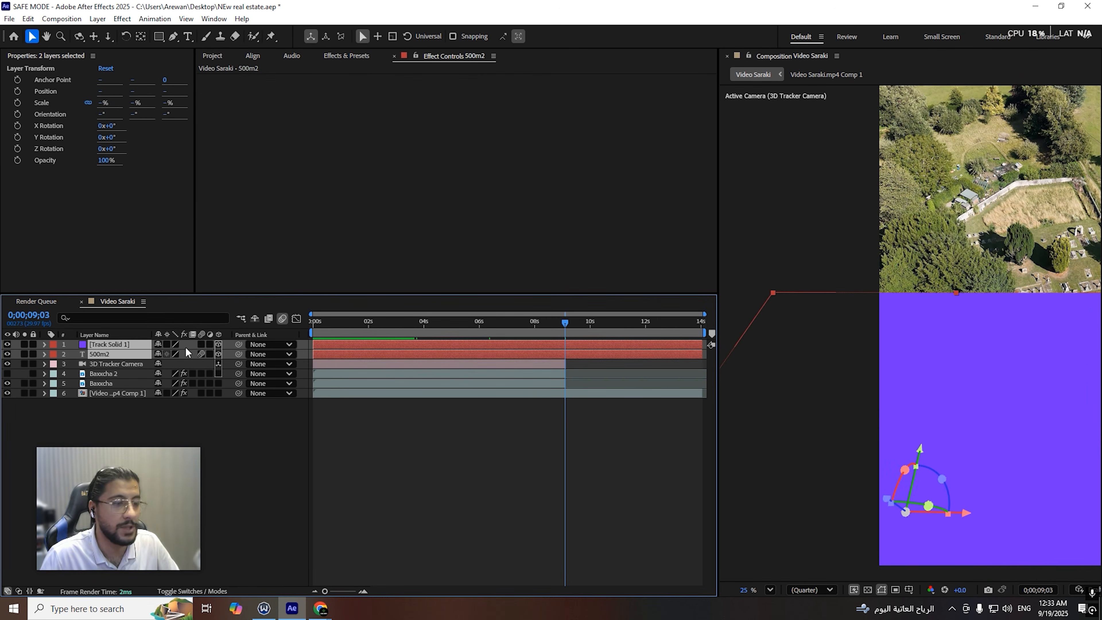
pyautogui.hotkey('alt', ']')
pyautogui.press('F2')
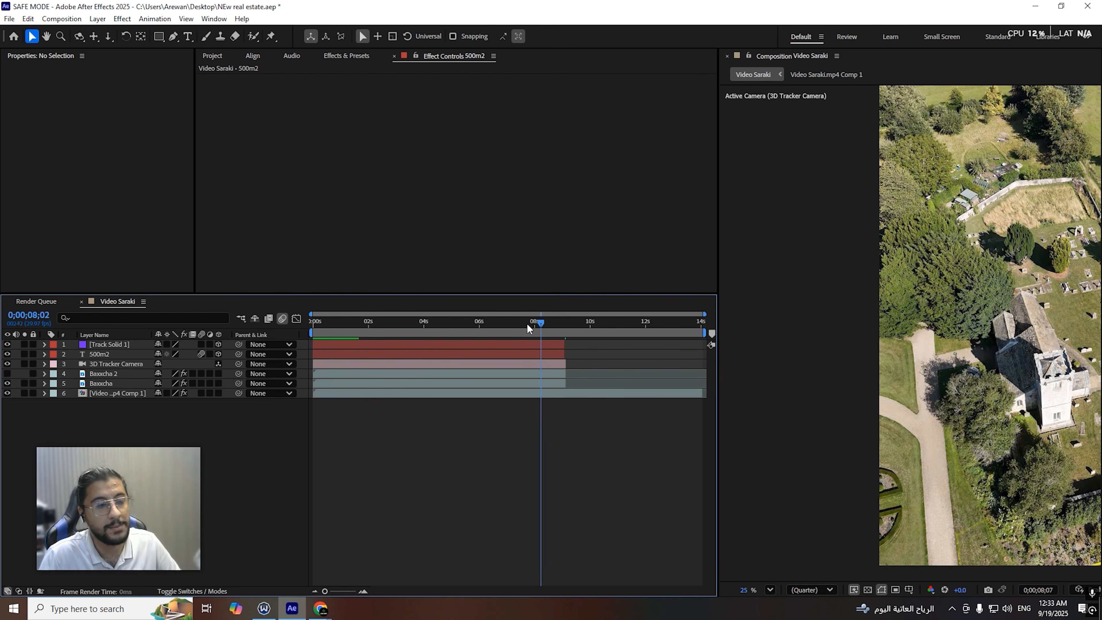
# Step: Play the tracked solid from the first frame and park the playhead at 0;00;02;23
pyautogui.press('Home')
pyautogui.press('space')
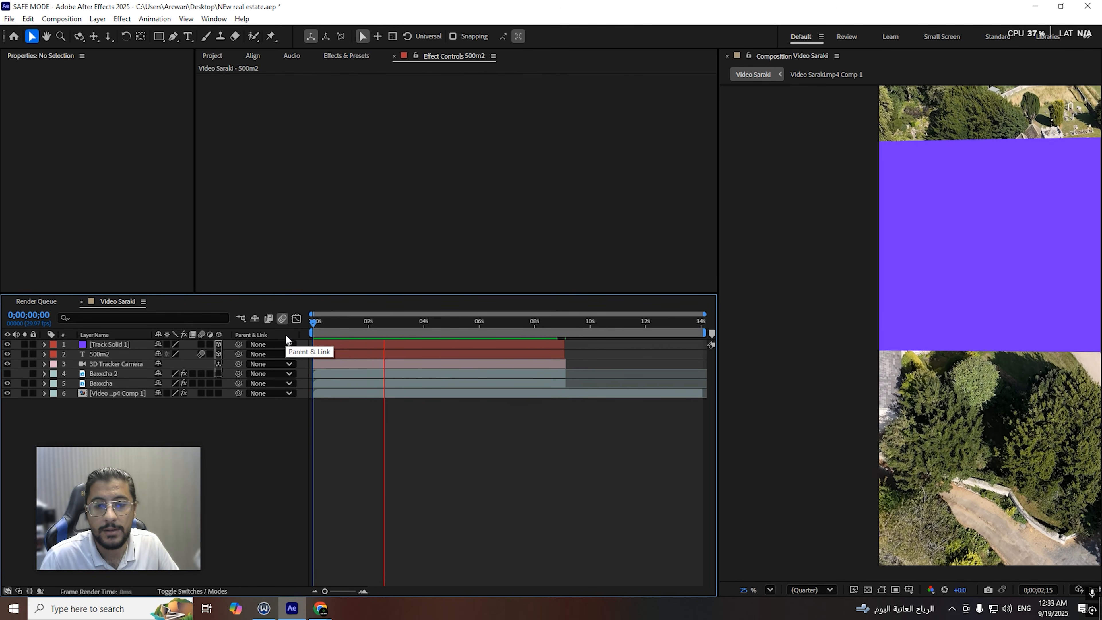
pyautogui.moveTo(416, 324); pyautogui.dragTo(390, 325)
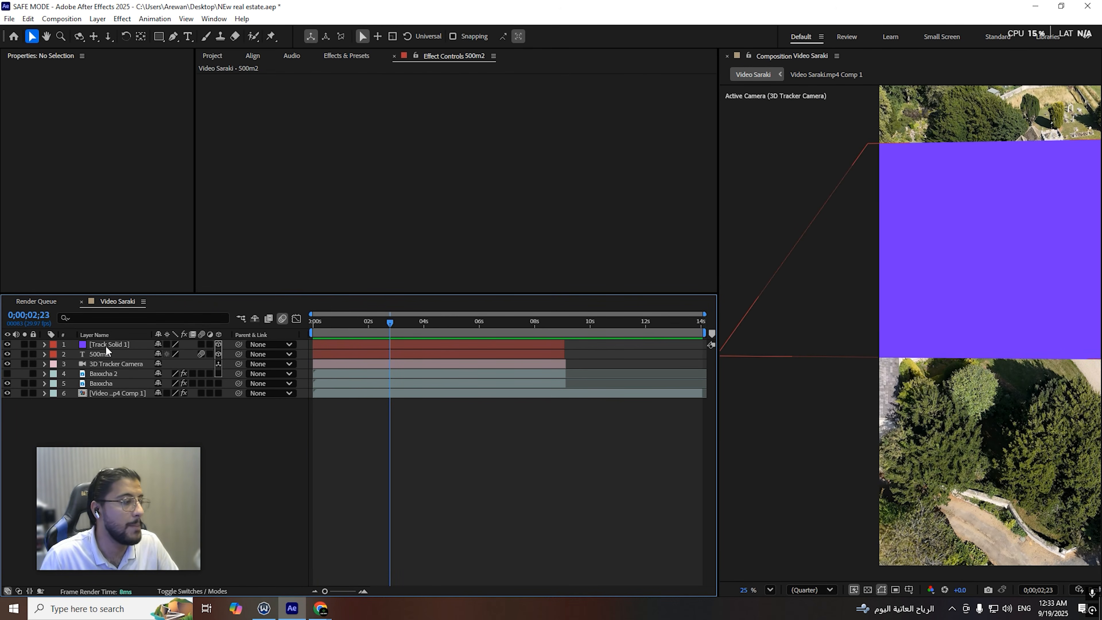
# Step: Pre-compose Track Solid 1 as Track Solid 1 Comp 1, leaving all attributes in Video Saraki, and open the new composition
pyautogui.rightClick(107, 347)
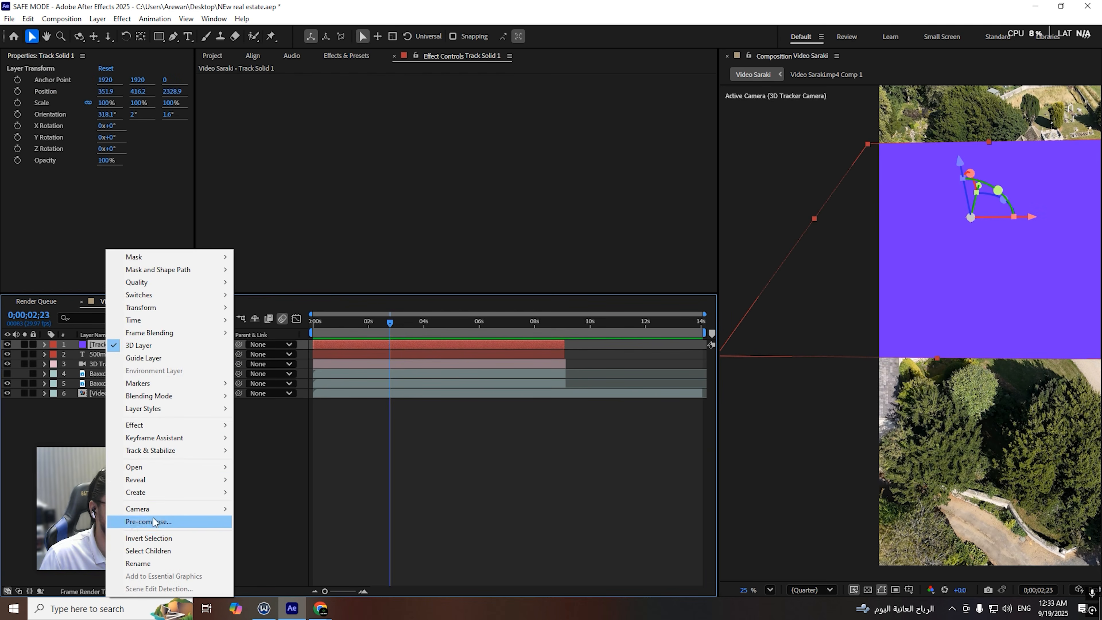
pyautogui.click(204, 522)
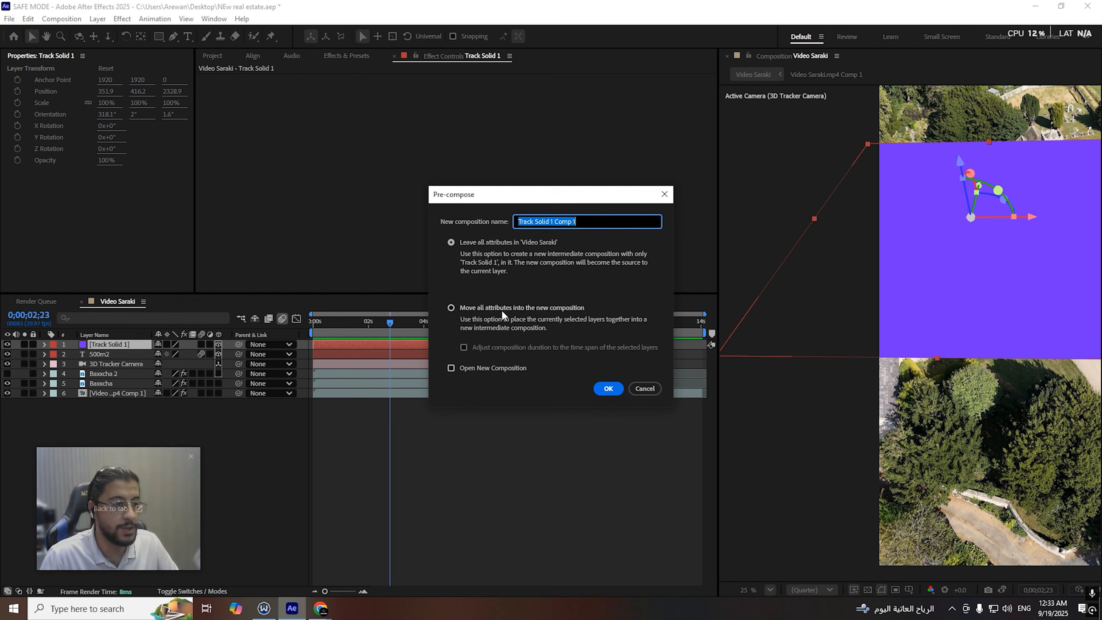
pyautogui.click(608, 389)
pyautogui.doubleClick(112, 345)
pyautogui.scroll(-2, 887, 247)
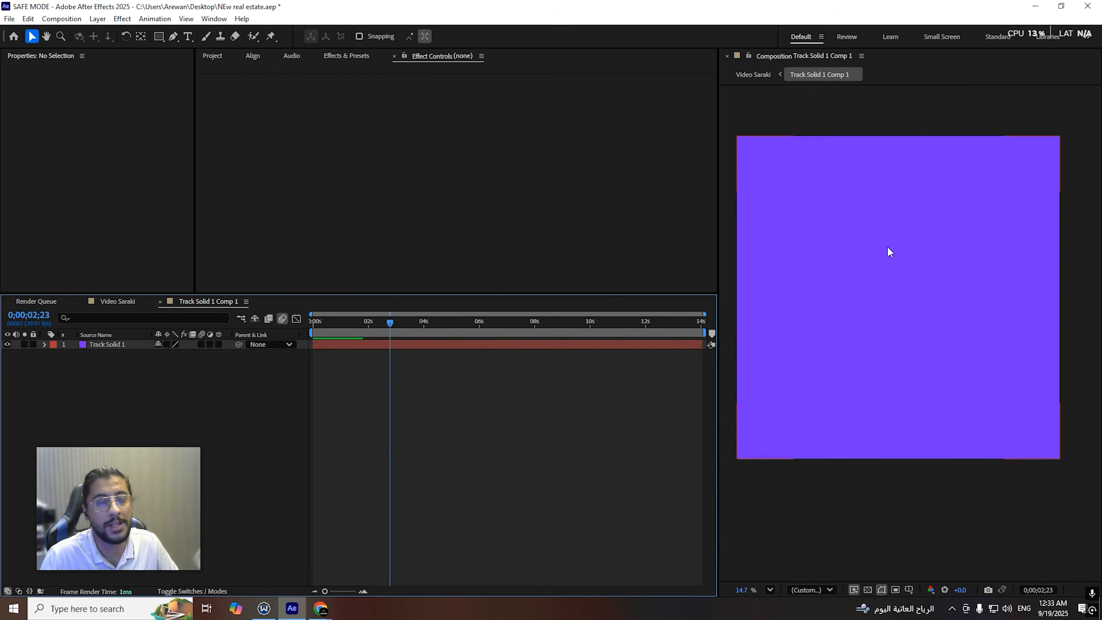
# Step: Hide the Track Solid 1 layer and add the kawan PNG from the project above it
pyautogui.click(97, 344)
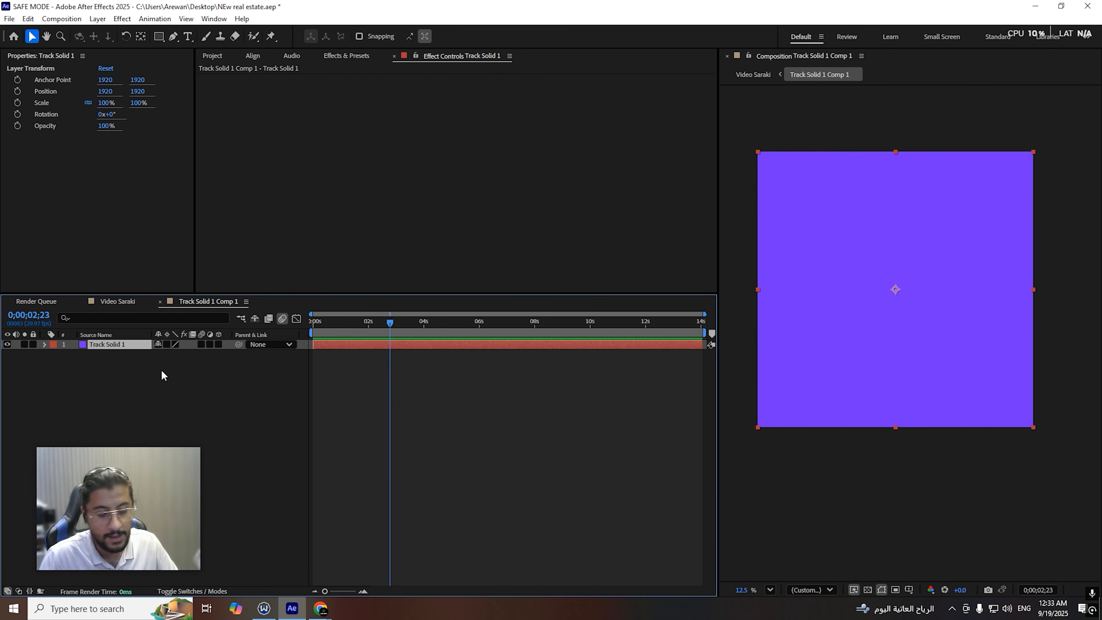
pyautogui.click(7, 344)
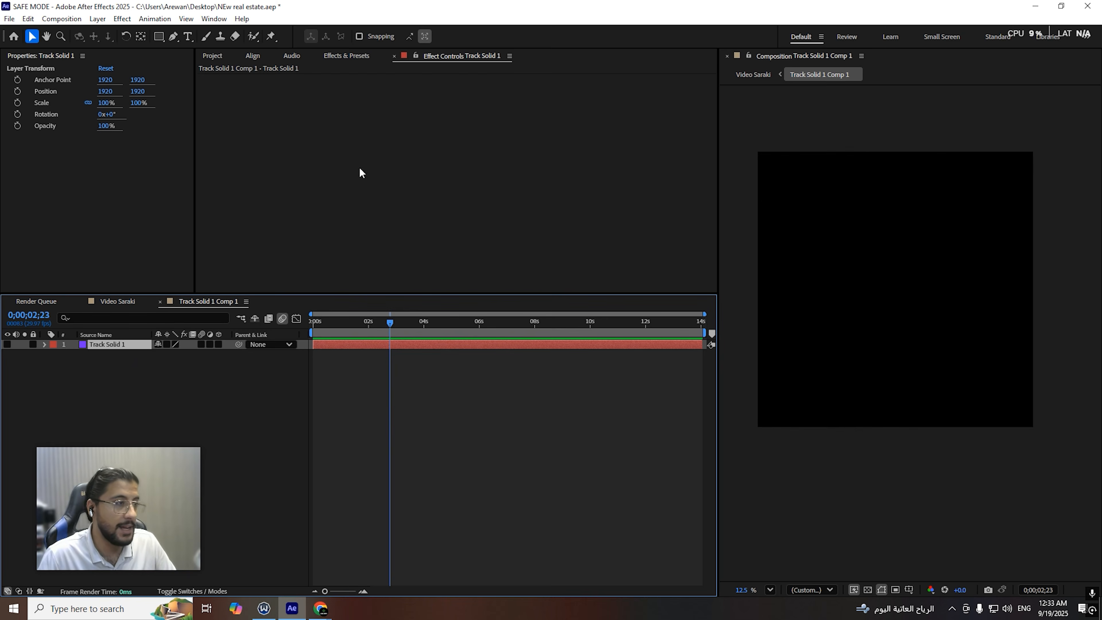
pyautogui.click(223, 56)
pyautogui.moveTo(228, 213); pyautogui.dragTo(152, 347)
# Step: Apply the Fill effect to the kawan arrow and set its color to white (FFFFFF)
pyautogui.click(346, 56)
pyautogui.click(280, 70)
pyautogui.write('fill')
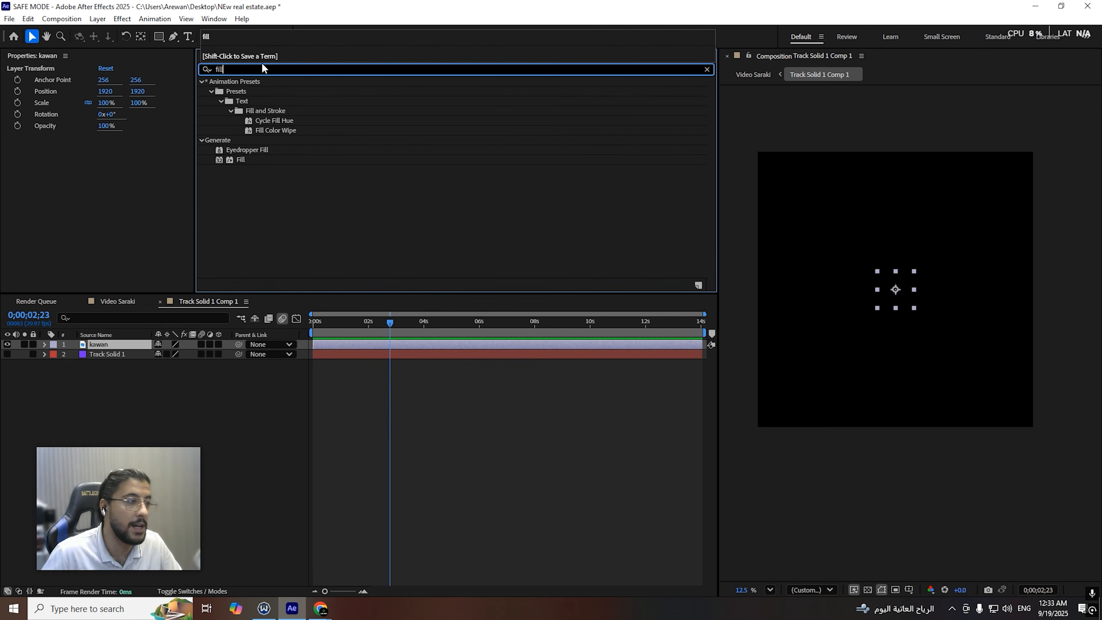
pyautogui.doubleClick(243, 160)
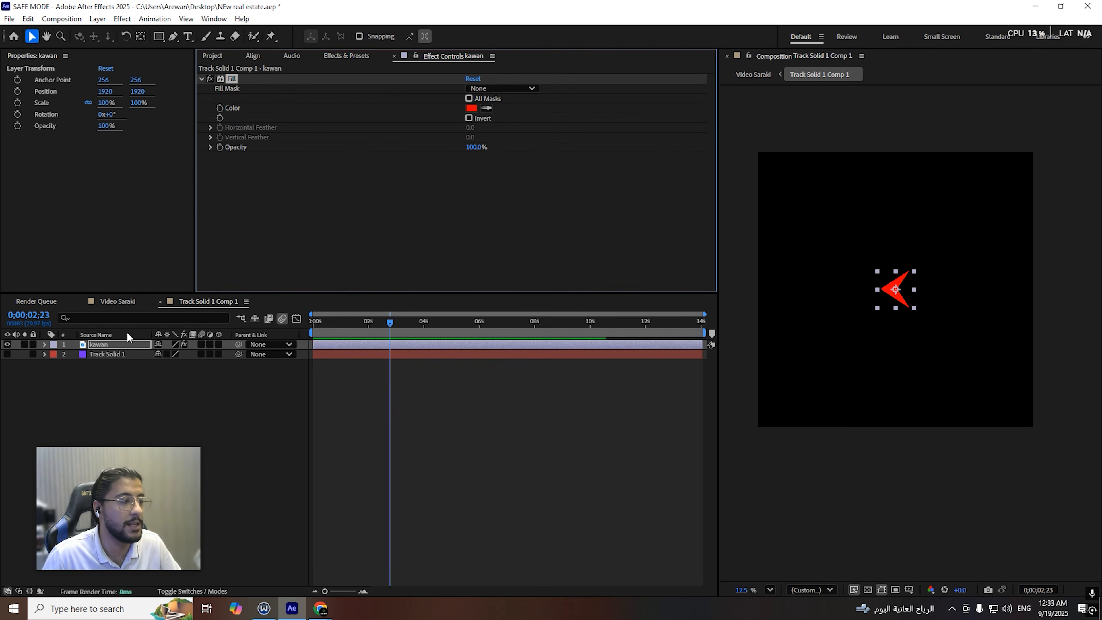
pyautogui.click(471, 107)
pyautogui.moveTo(512, 286); pyautogui.dragTo(381, 238)
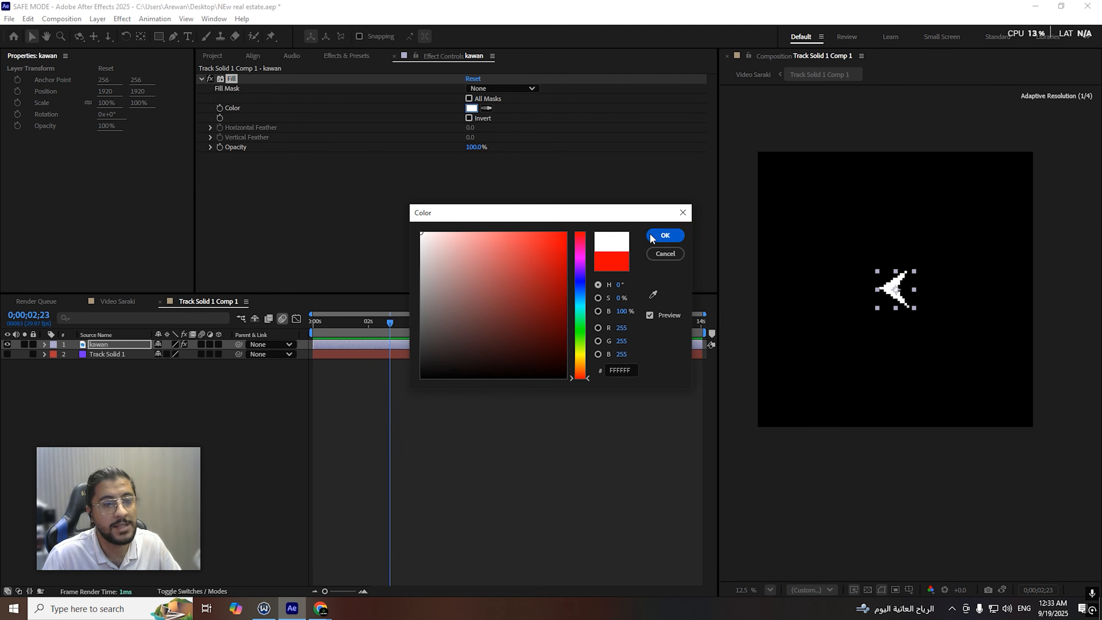
pyautogui.click(665, 236)
# Step: Scale the kawan arrow layer to 194%
pyautogui.click(167, 369)
pyautogui.click(141, 345)
pyautogui.press('s')
pyautogui.moveTo(174, 354); pyautogui.dragTo(233, 374)
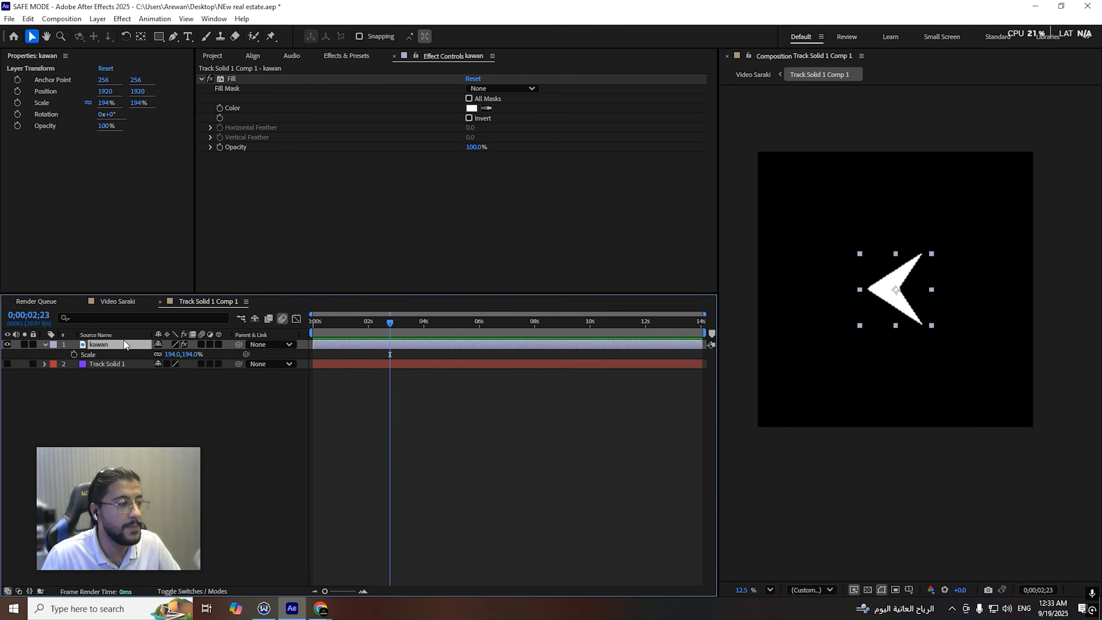
# Step: Undo a trial duplicate of the arrow layer and set the kawan layer's rotation to 90° so it points up
pyautogui.hotkey('ctrl', 'd')
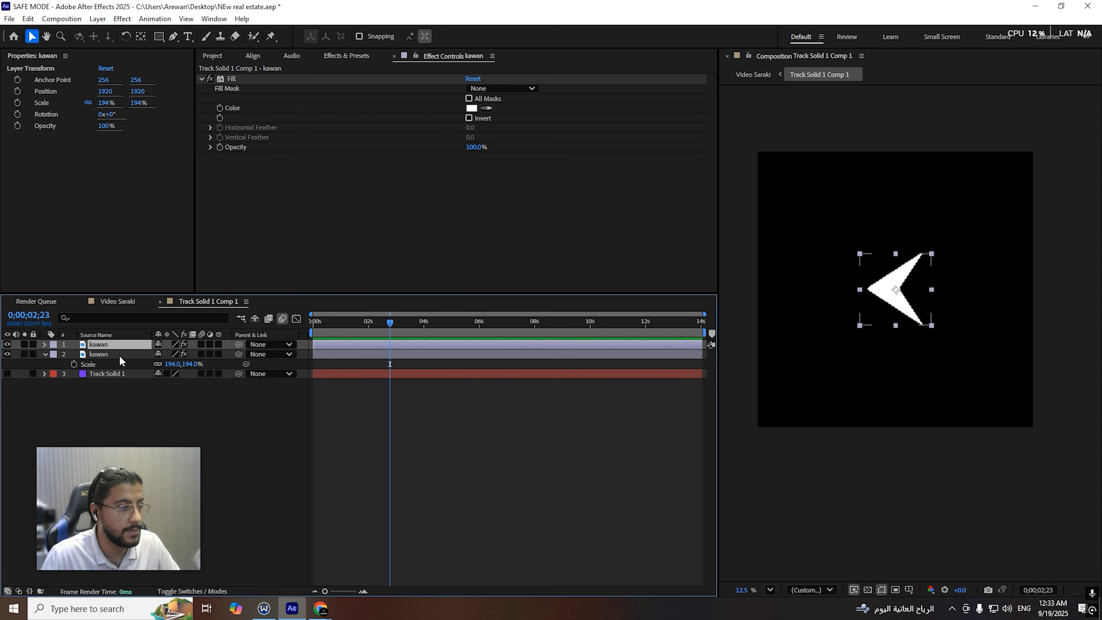
pyautogui.hotkey('ctrl', 'z')
pyautogui.moveTo(165, 357); pyautogui.dragTo(205, 371)
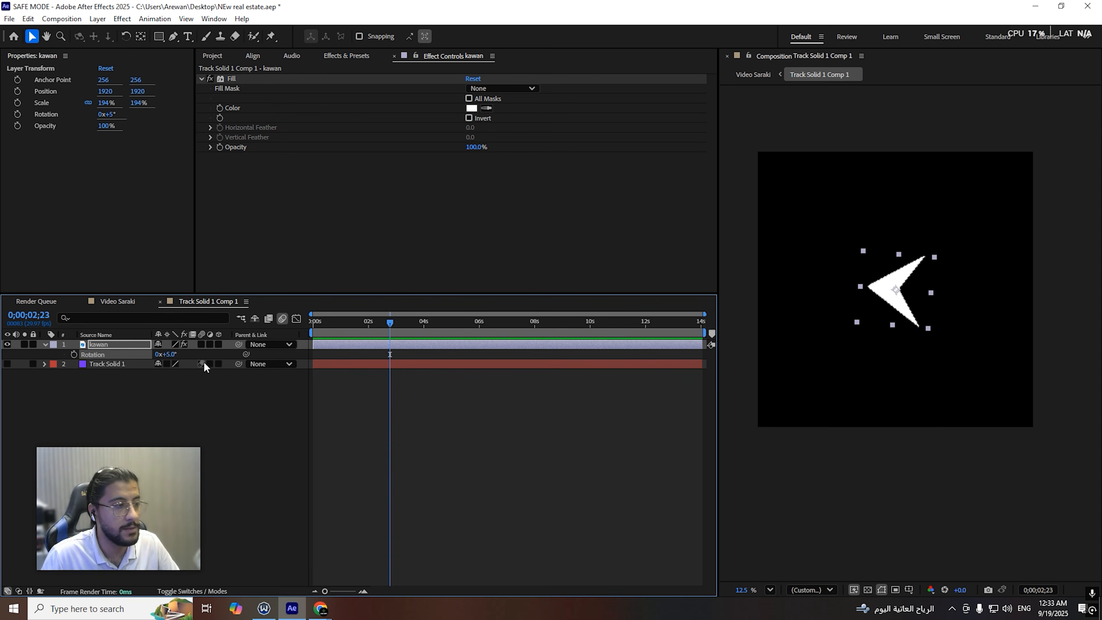
pyautogui.press('Return')
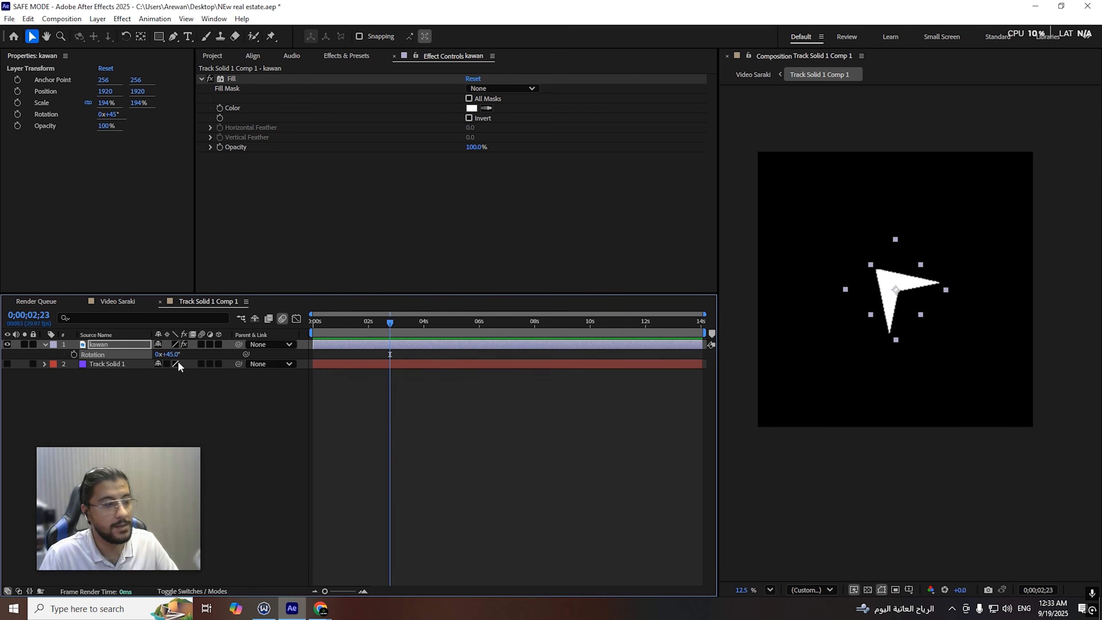
pyautogui.press('Return')
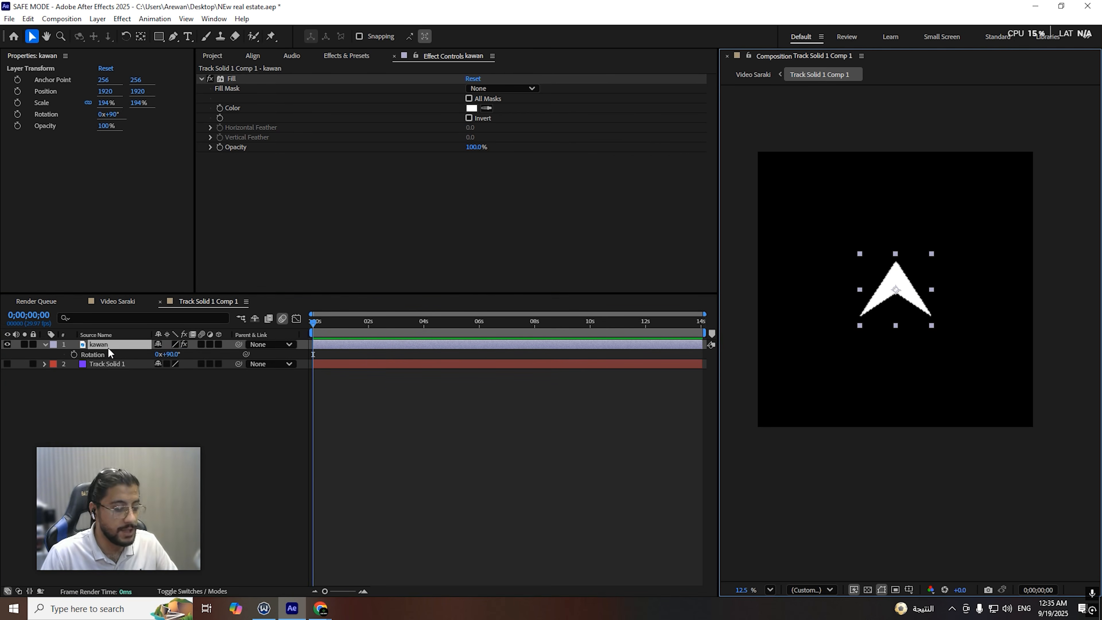
# Step: Duplicate the kawan layer and place the copy below the original at position 1920, 2576
pyautogui.hotkey('ctrl', 'd')
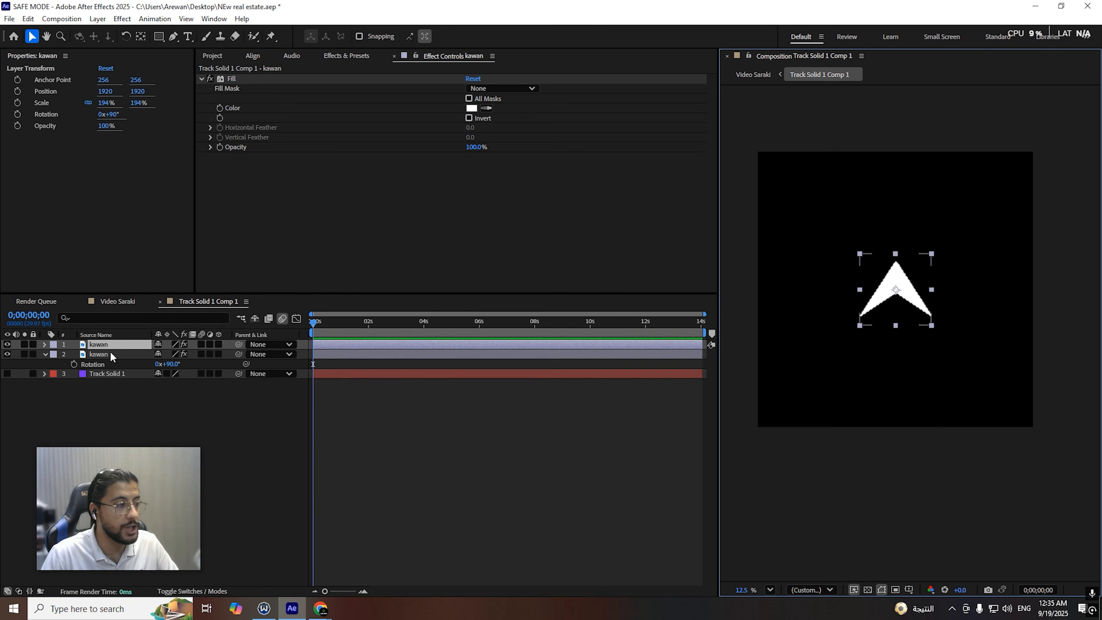
pyautogui.press('p')
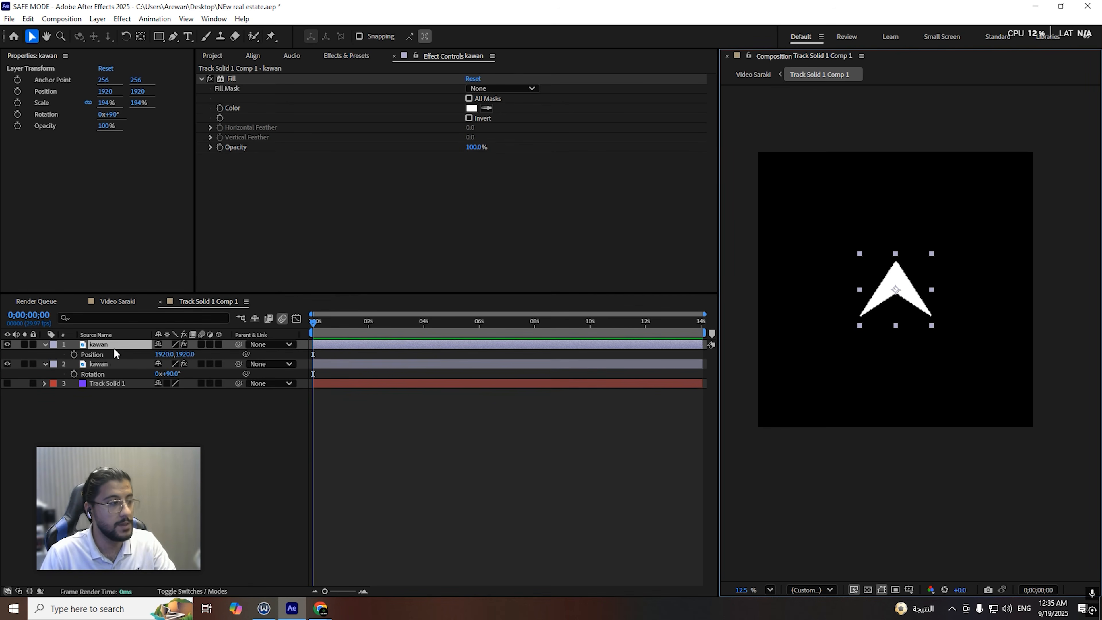
pyautogui.moveTo(185, 357); pyautogui.dragTo(116, 373)
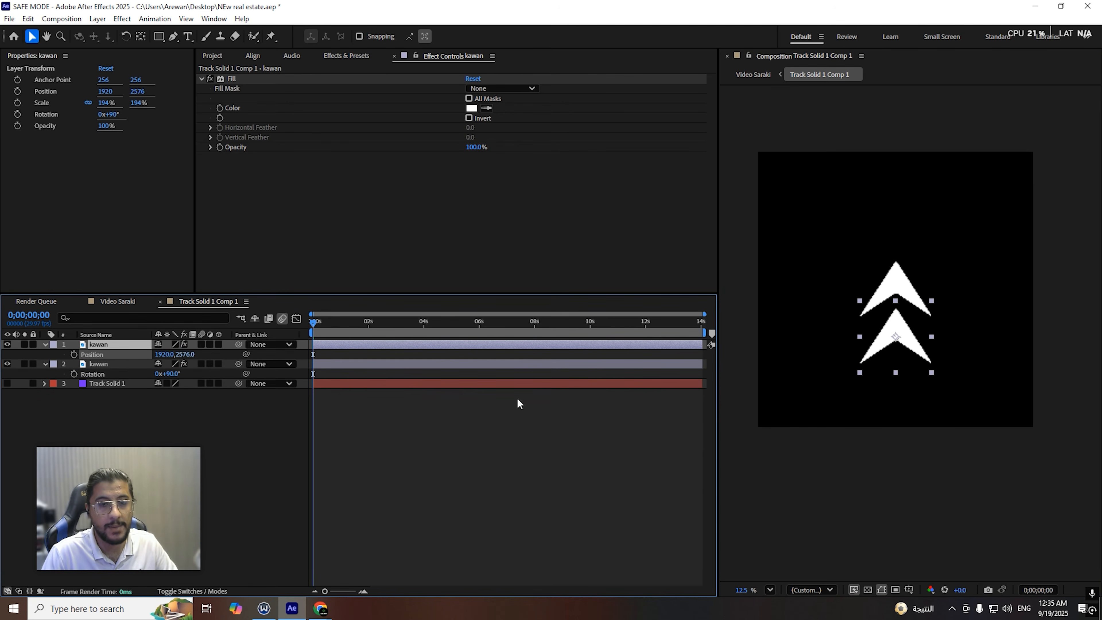
# Step: Move both arrows up together to Y positions 2339 and 1683, then select only the second kawan layer
pyautogui.keyDown('ctrl'); pyautogui.click(113, 366); pyautogui.keyUp('ctrl')
pyautogui.press('p')
pyautogui.moveTo(185, 374); pyautogui.dragTo(411, 509)
pyautogui.click(411, 509)
pyautogui.click(102, 367)
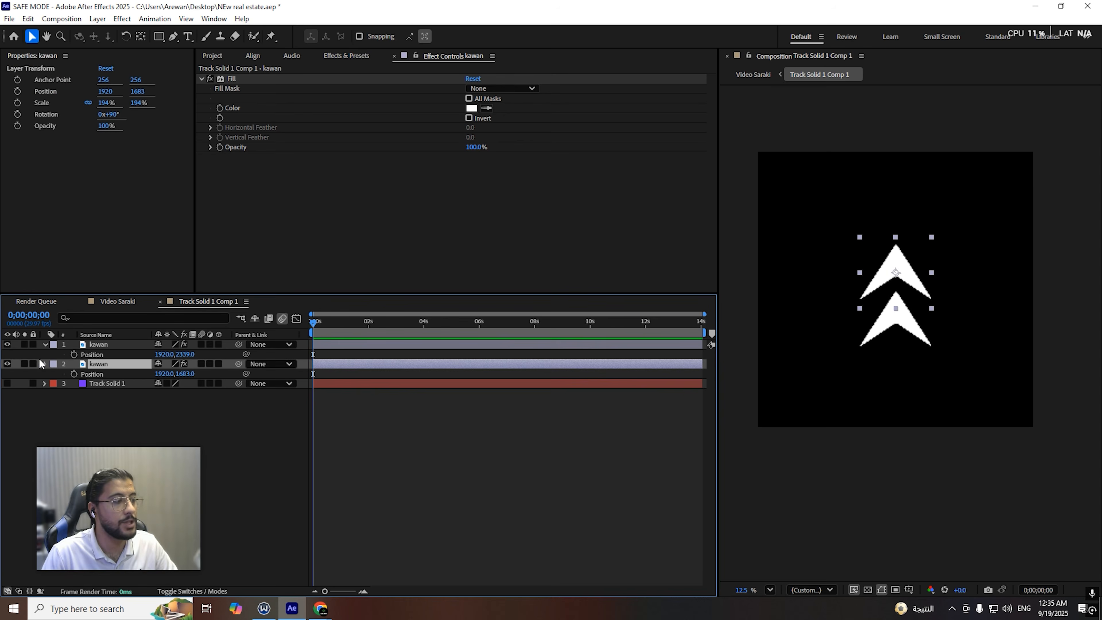
# Step: Collapse both kawan layers' properties and apply the Deep Glow 2 effect to the second kawan layer
pyautogui.click(44, 364)
pyautogui.click(44, 345)
pyautogui.click(346, 56)
pyautogui.click(273, 70)
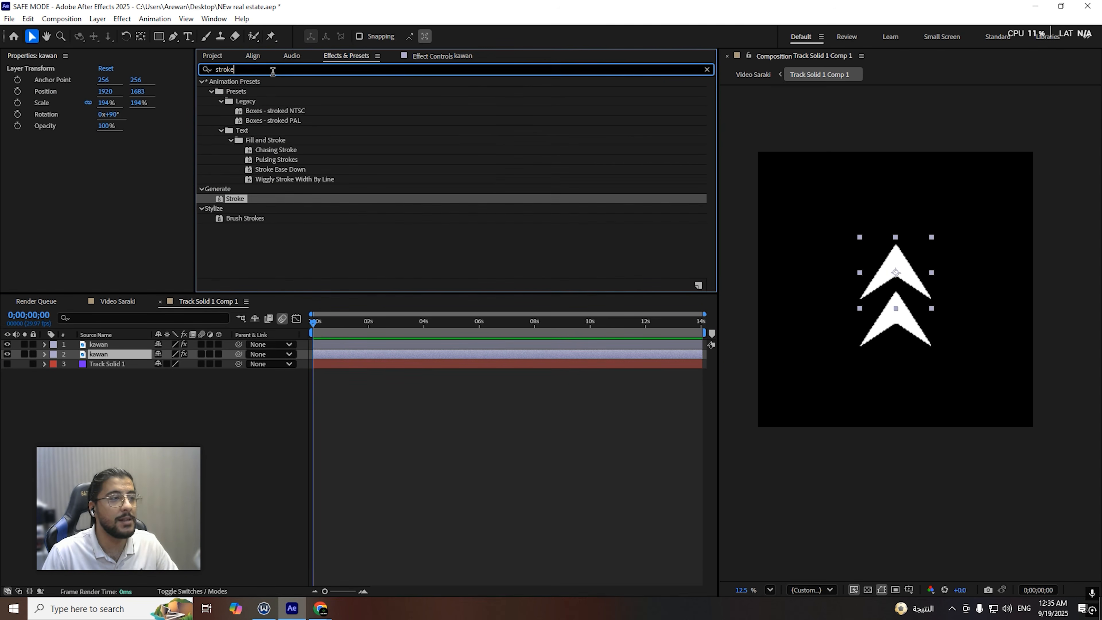
pyautogui.hotkey('ctrl', 'a')
pyautogui.write('deep')
pyautogui.moveTo(251, 132); pyautogui.dragTo(100, 355)
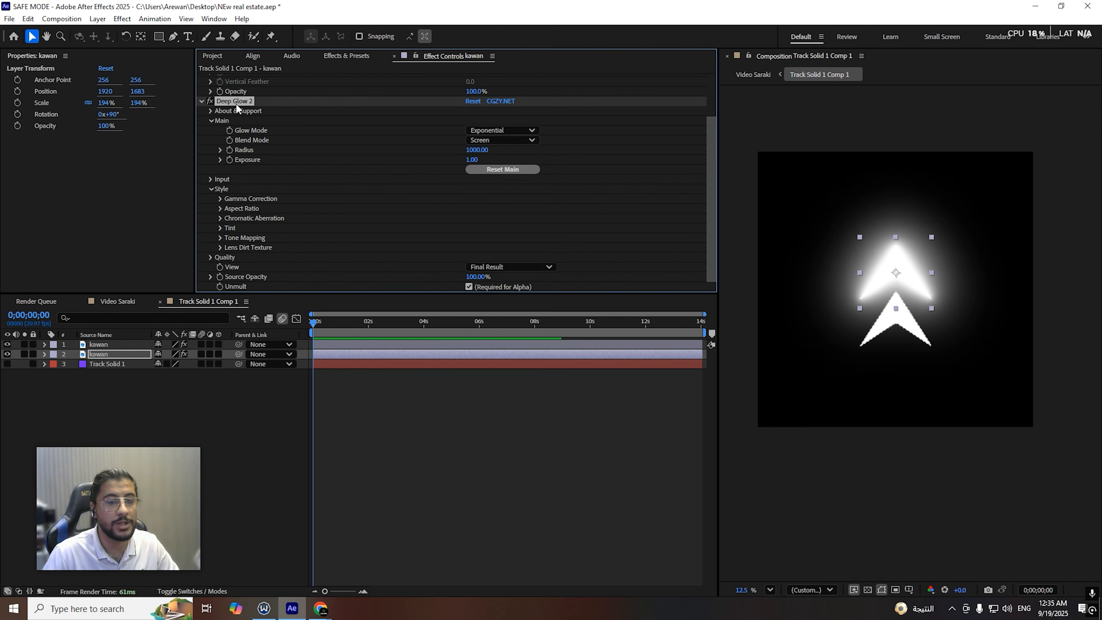
# Step: Set Deep Glow 2's radius to 337 and exposure to 0.08, and copy the effect onto the first kawan layer
pyautogui.moveTo(478, 150); pyautogui.dragTo(135, 186)
pyautogui.moveTo(439, 165); pyautogui.dragTo(56, 246)
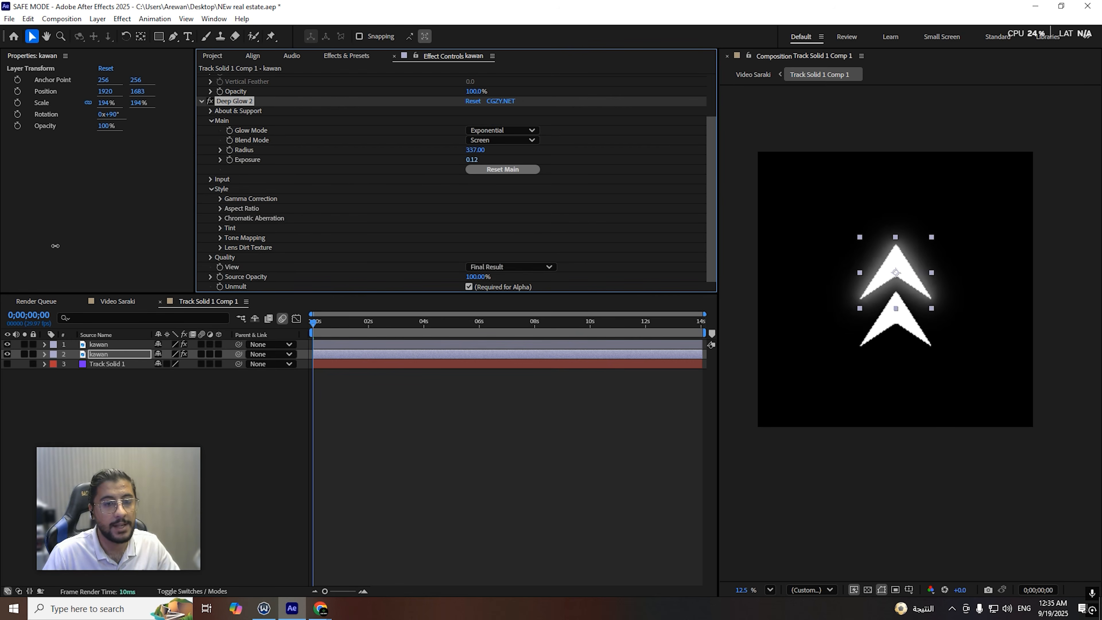
pyautogui.press('Delete')
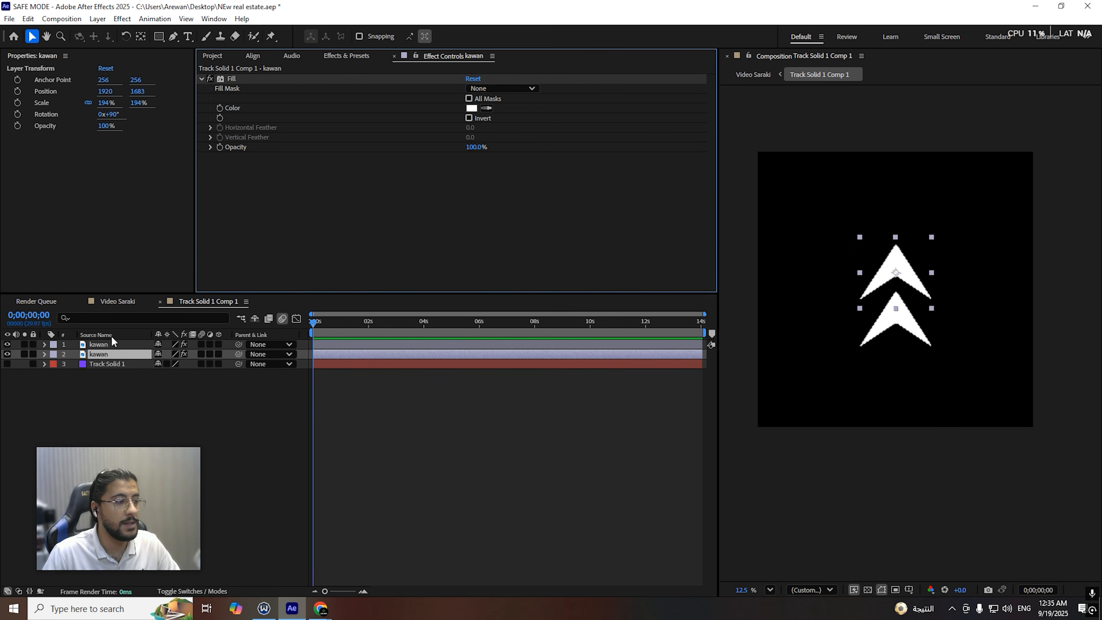
pyautogui.hotkey('ctrl', 'z')
pyautogui.click(113, 344)
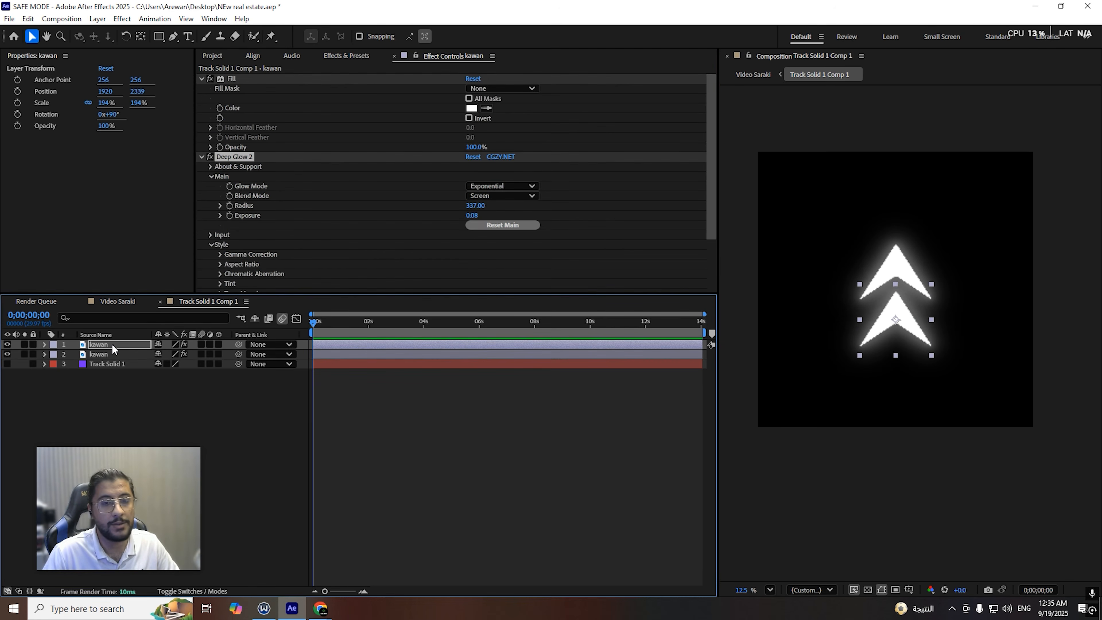
pyautogui.moveTo(314, 328)
pyautogui.mouseDown()
pyautogui.moveTo(399, 328)
pyautogui.moveTo(313, 328)
pyautogui.mouseUp()
pyautogui.press('space')
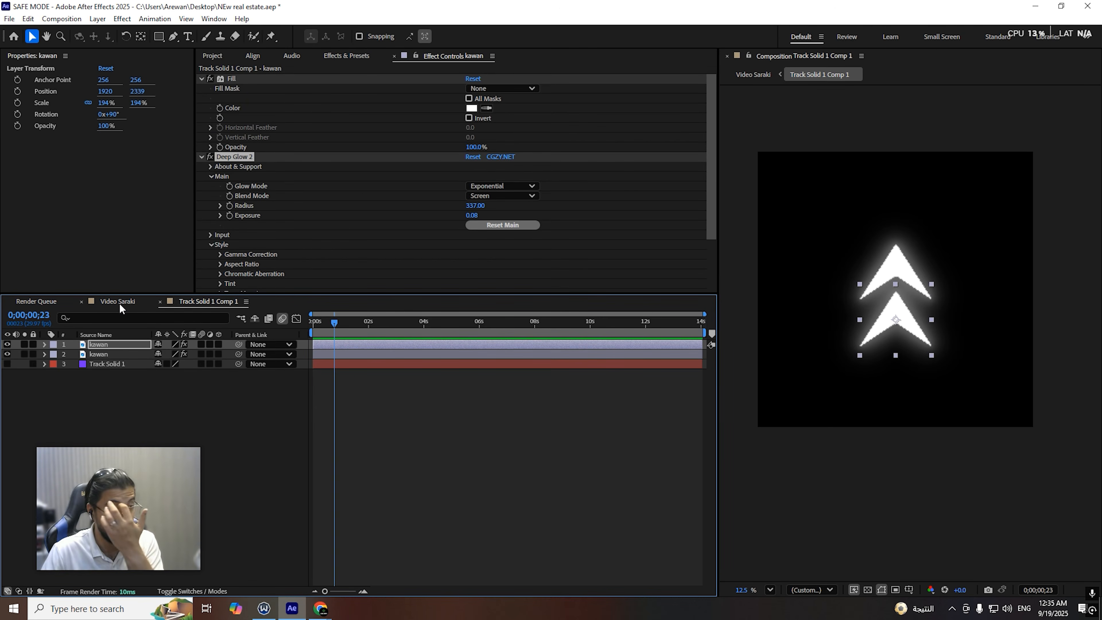
# Step: Open the Video Saraki composition and hide the Track Solid 1 Comp 1 arrow layer
pyautogui.click(119, 302)
pyautogui.moveTo(361, 336); pyautogui.dragTo(308, 348)
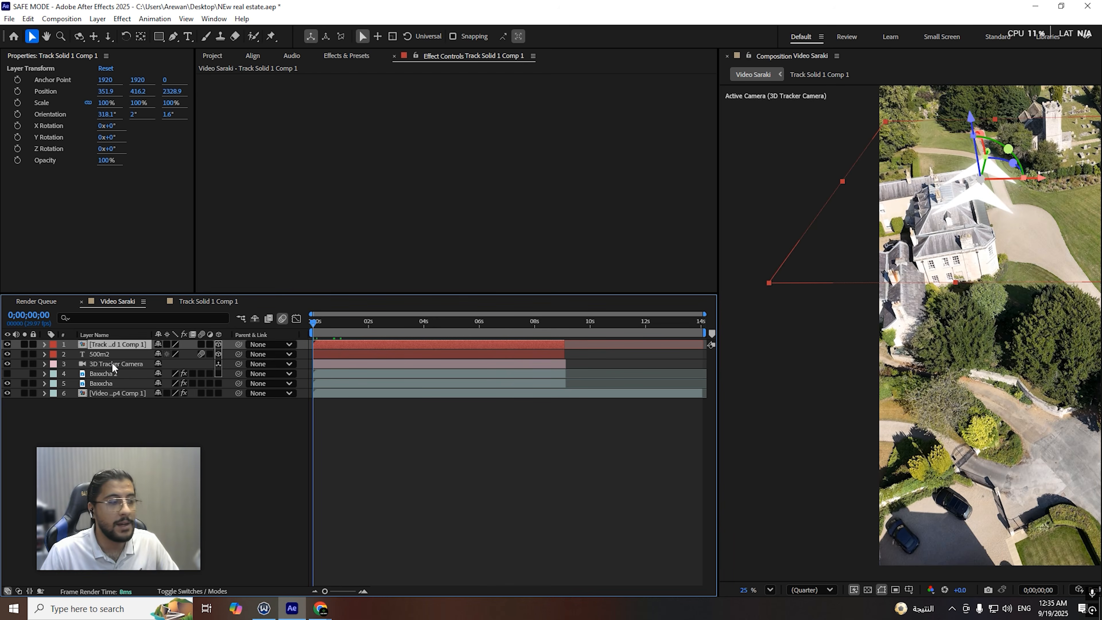
pyautogui.click(103, 375)
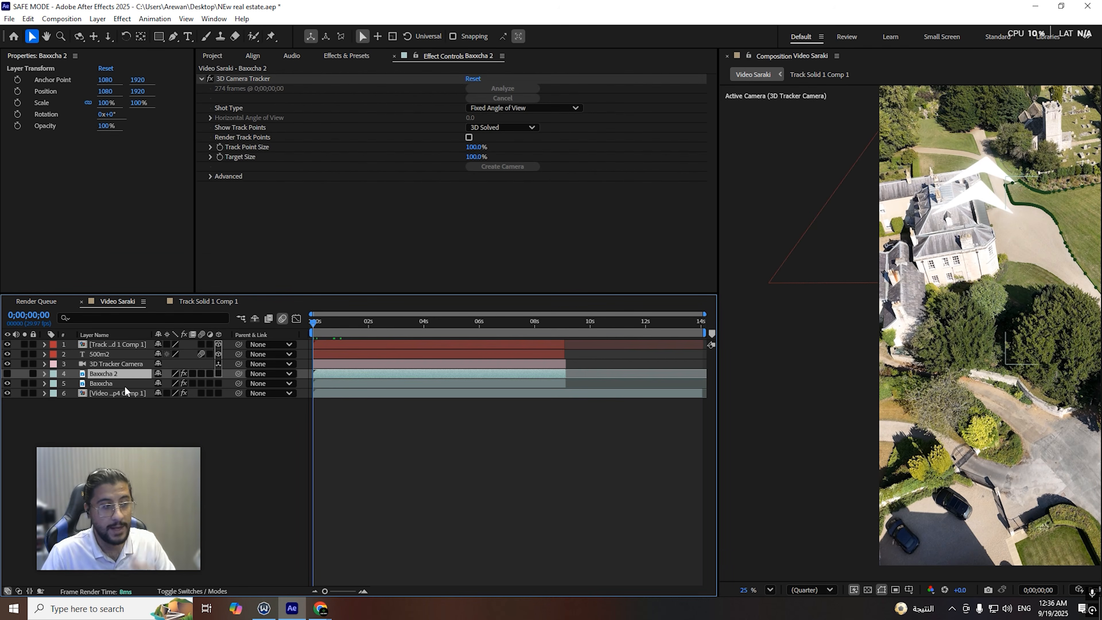
pyautogui.click(117, 383)
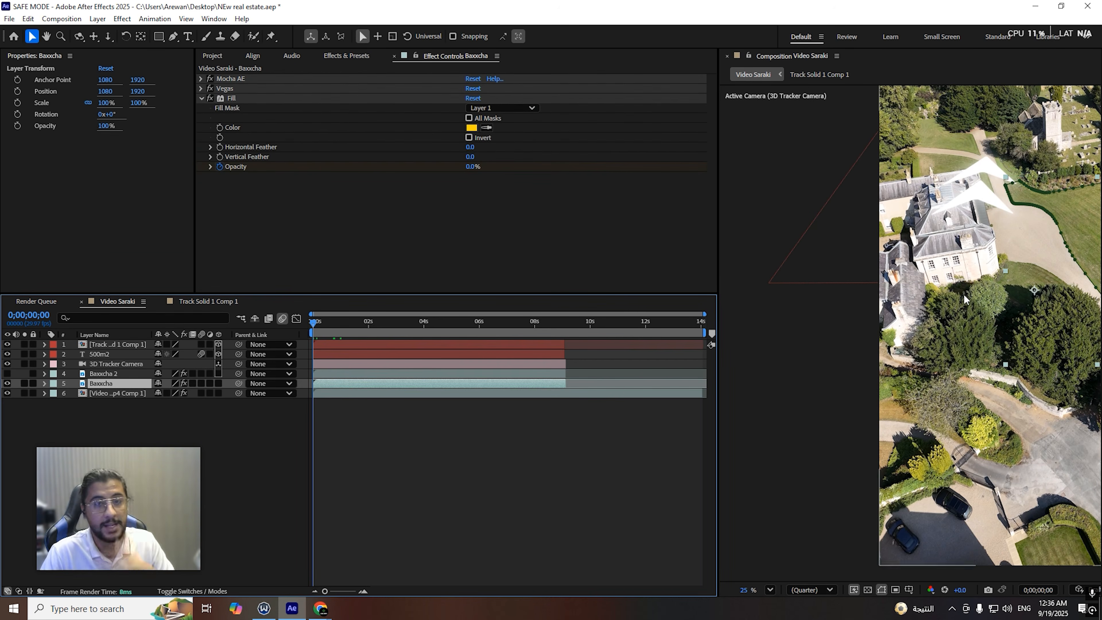
pyautogui.click(7, 344)
# Step: With no layer selected, draw an open white 22 px stroke path with the Pen tool along the driveway past the house
pyautogui.scroll(2, 995, 179)
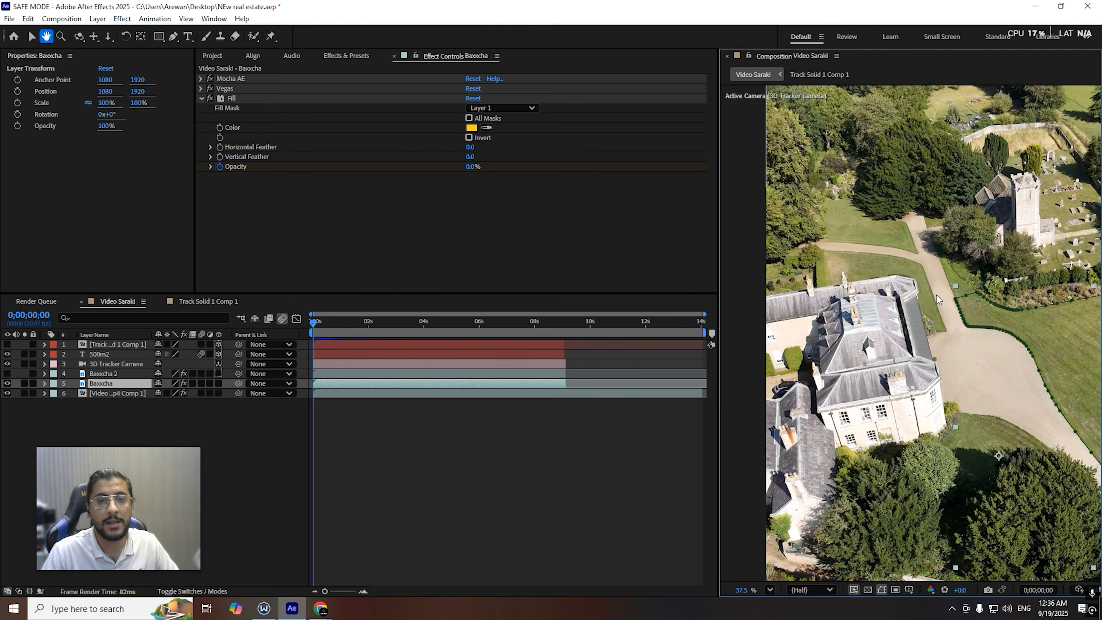
pyautogui.click(175, 37)
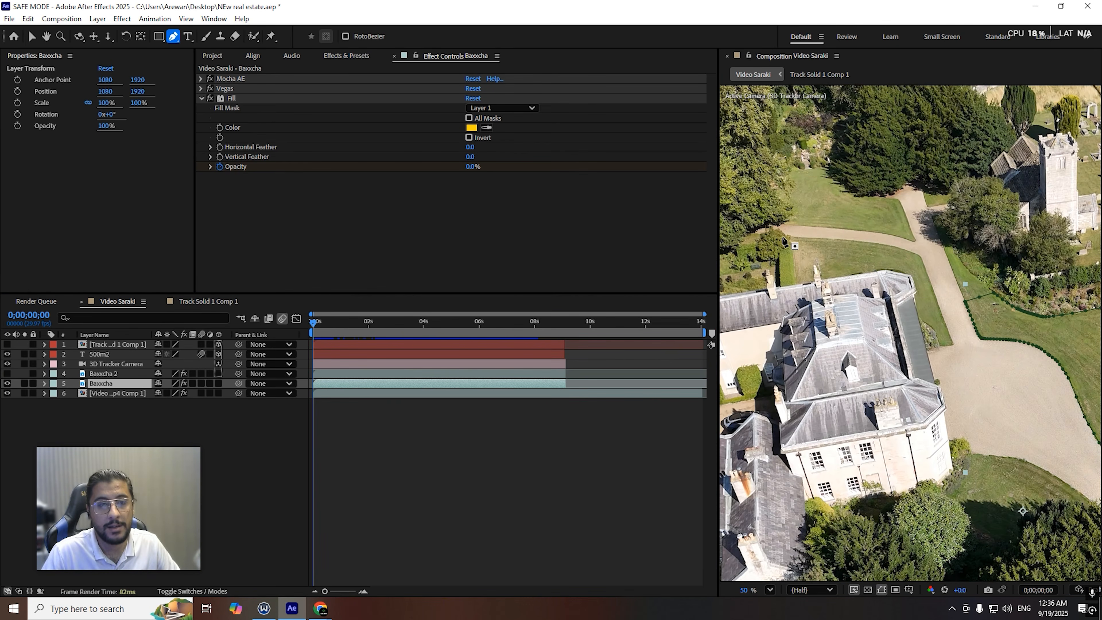
pyautogui.click(286, 446)
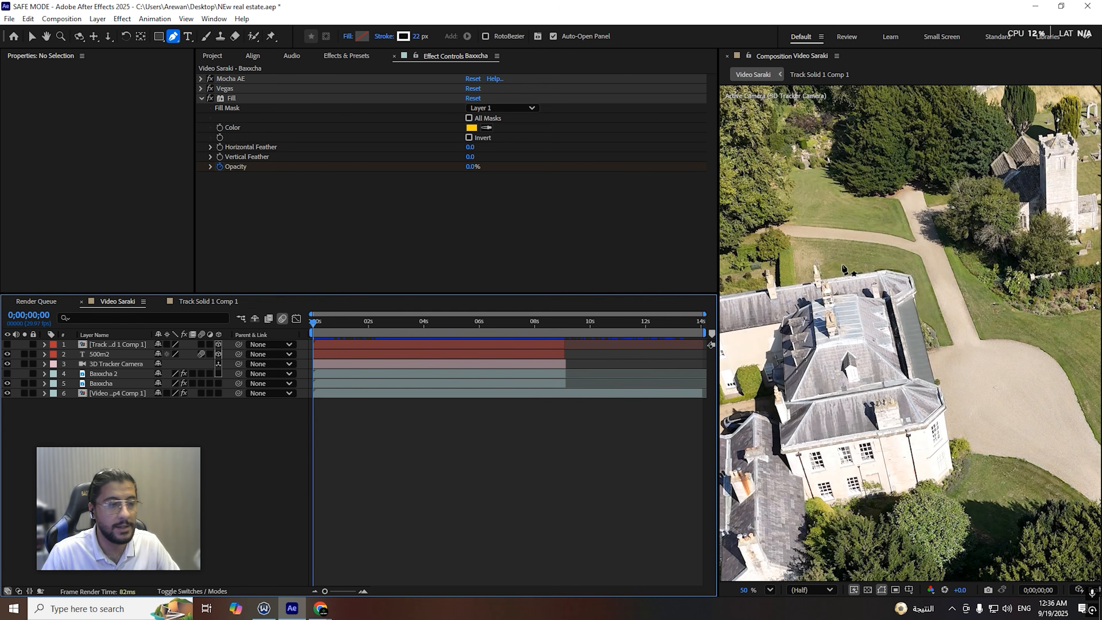
pyautogui.click(784, 228)
pyautogui.moveTo(928, 251); pyautogui.dragTo(950, 257)
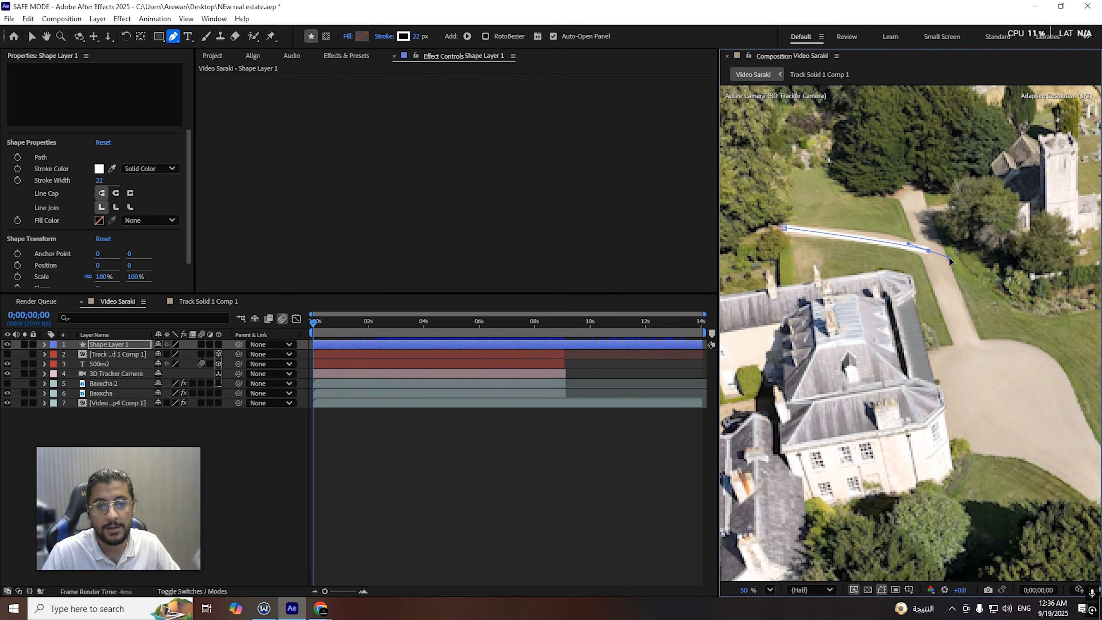
pyautogui.moveTo(980, 370); pyautogui.dragTo(872, 269)
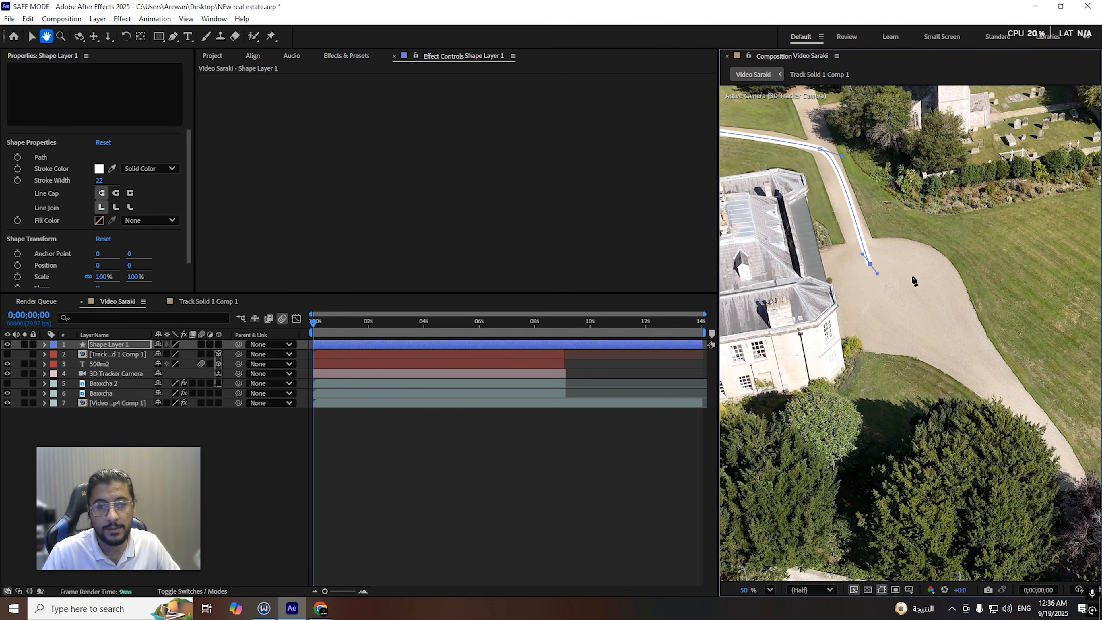
pyautogui.moveTo(1007, 396); pyautogui.dragTo(1022, 413)
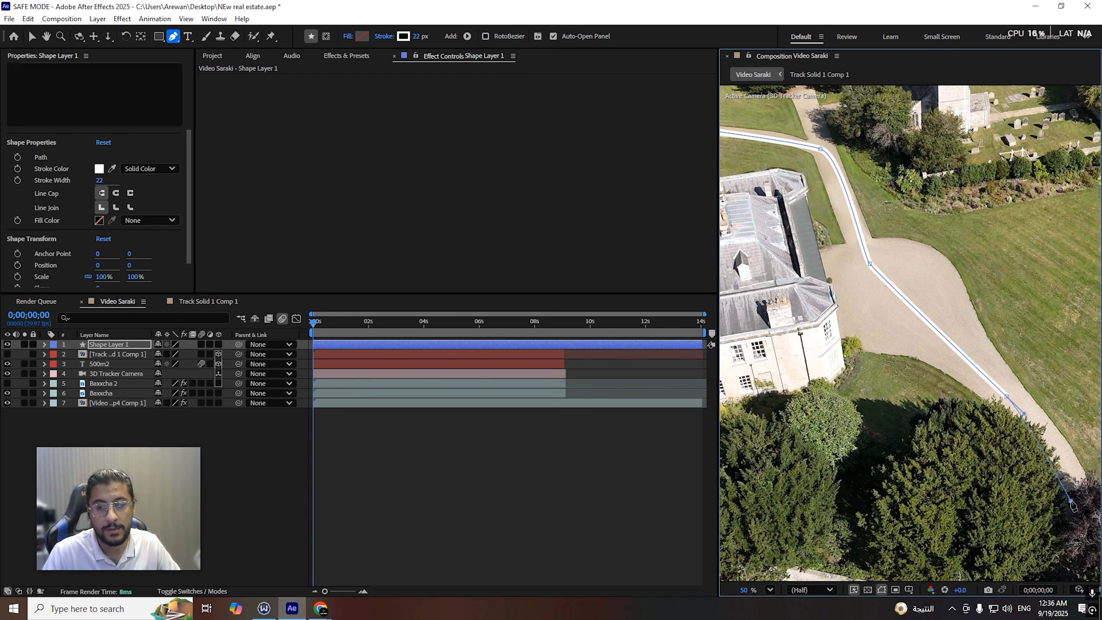
# Step: Round the path's upper bend and add a smooth point on the stretch above the house to follow the driveway
pyautogui.scroll(5, 1072, 505)
pyautogui.moveTo(911, 217); pyautogui.dragTo(936, 361)
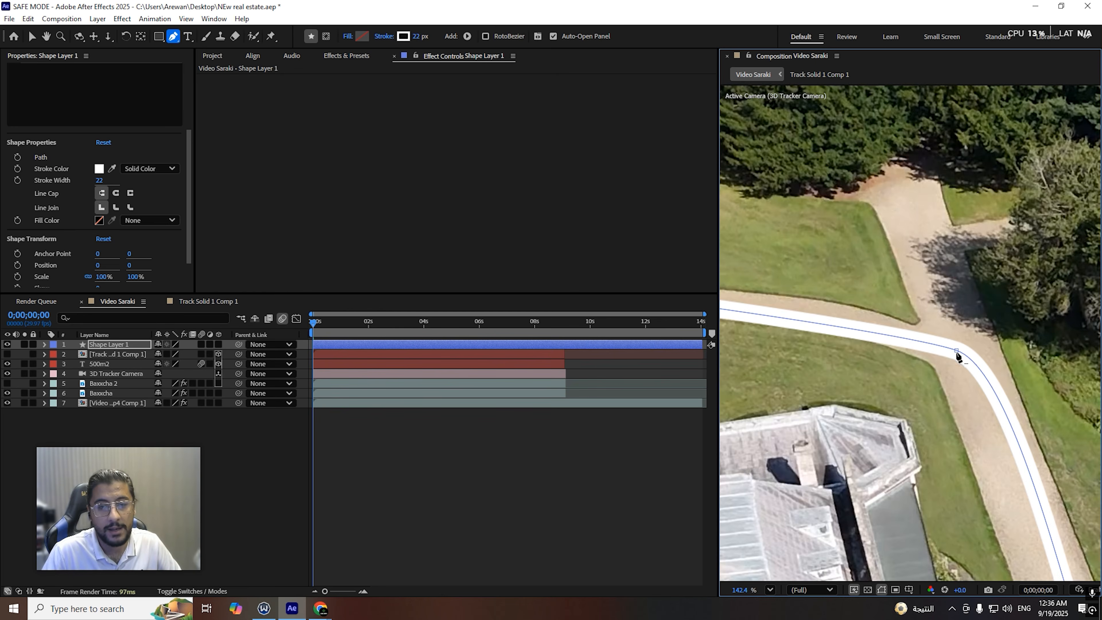
pyautogui.moveTo(950, 352); pyautogui.dragTo(1069, 295)
pyautogui.moveTo(915, 271); pyautogui.dragTo(878, 301)
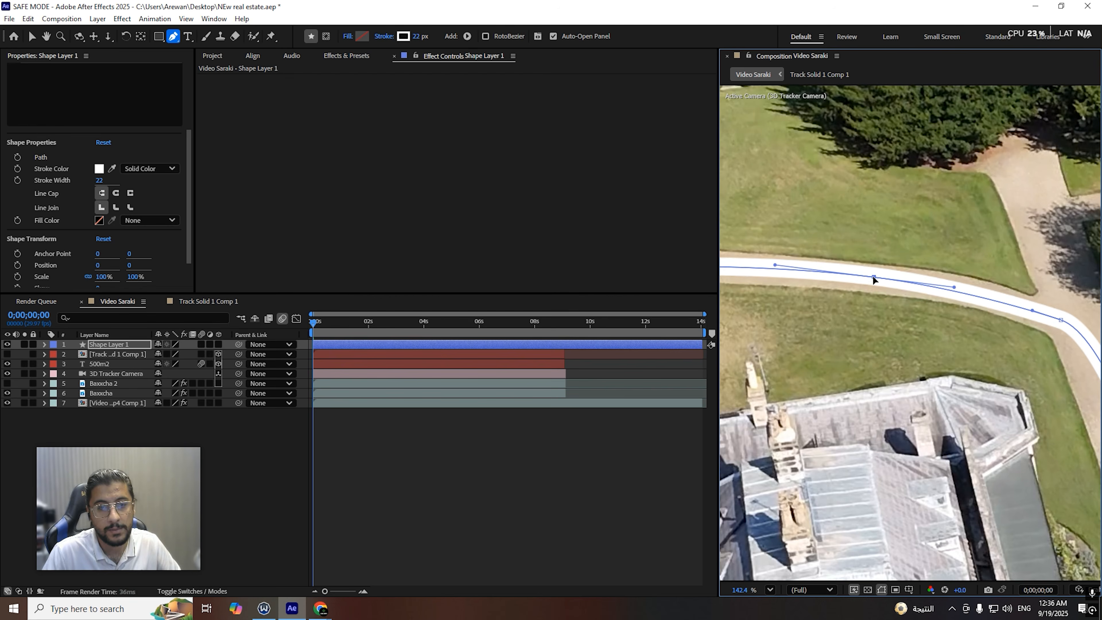
pyautogui.moveTo(915, 283); pyautogui.dragTo(740, 181)
pyautogui.scroll(2, 865, 265)
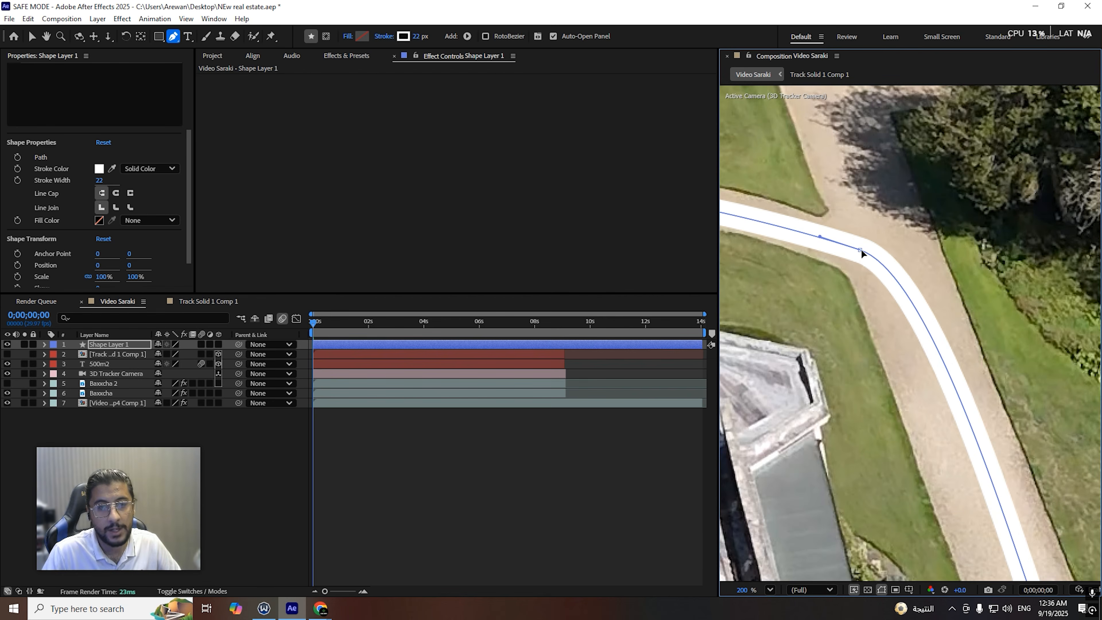
# Step: Smooth the lower stretch of the path so it follows the driveway past the trees
pyautogui.moveTo(917, 310); pyautogui.dragTo(713, 15)
pyautogui.scroll(-2, 837, 278)
pyautogui.scroll(1, 882, 315)
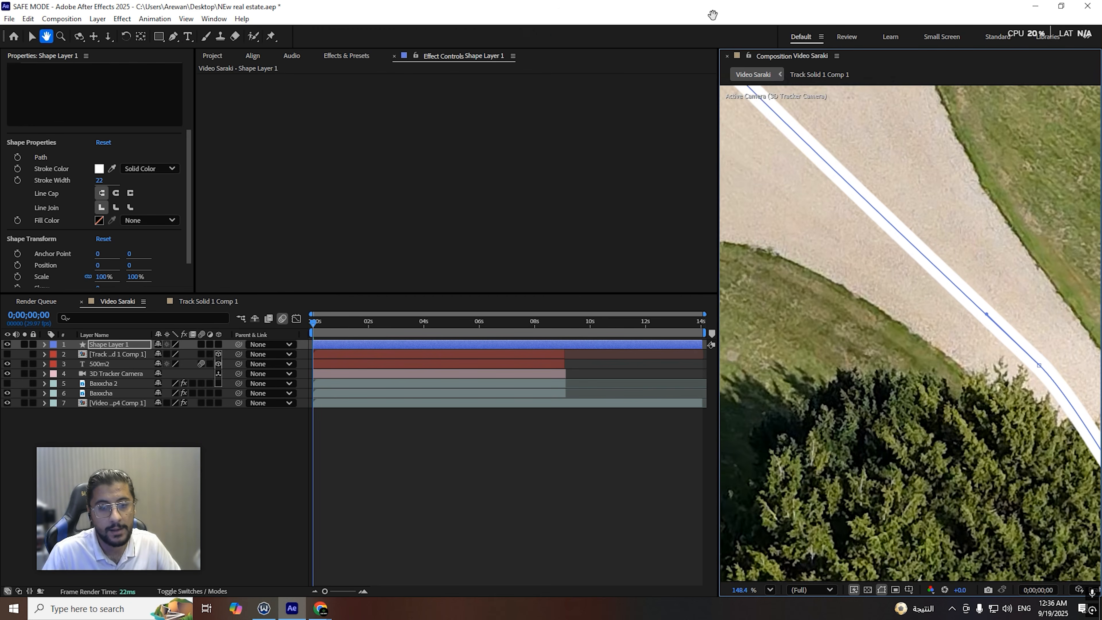
pyautogui.scroll(-2, 864, 382)
pyautogui.moveTo(999, 373)
pyautogui.mouseDown()
pyautogui.moveTo(886, 209)
pyautogui.moveTo(849, 221)
pyautogui.moveTo(630, 1)
pyautogui.mouseUp()
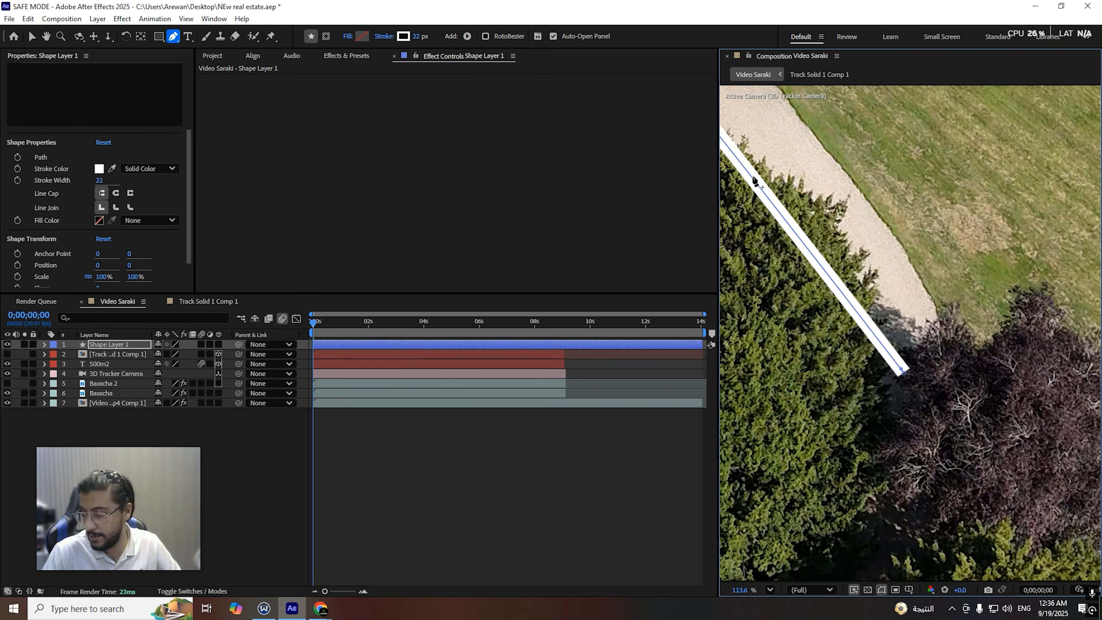
pyautogui.scroll(-4, 874, 313)
pyautogui.scroll(3, 873, 313)
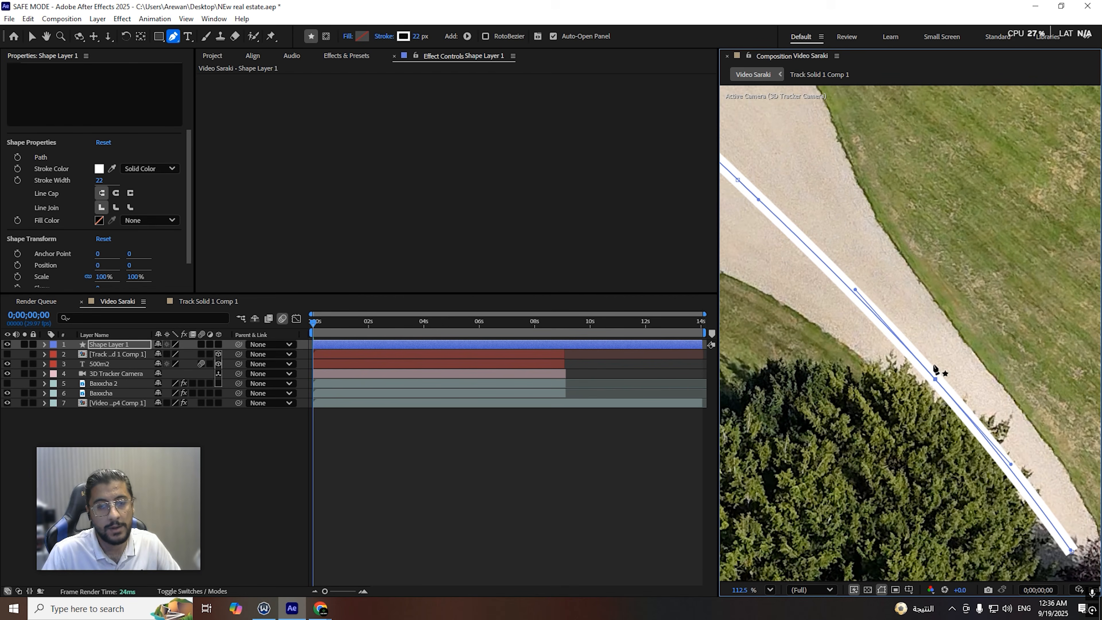
pyautogui.scroll(-4, 937, 382)
pyautogui.scroll(4, 895, 330)
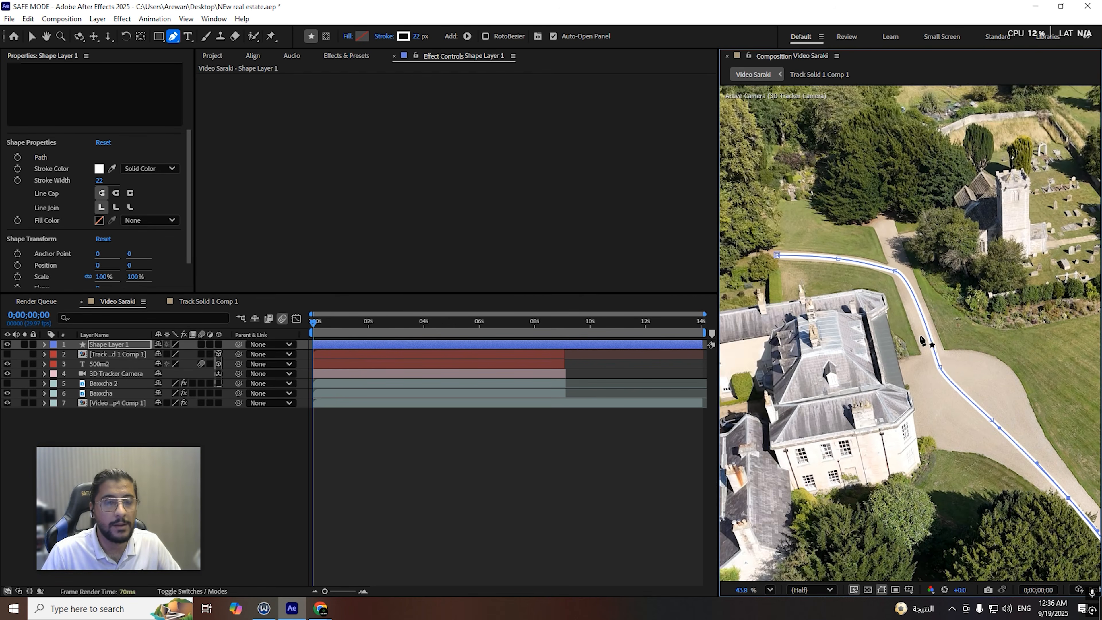
pyautogui.scroll(3, 888, 351)
pyautogui.scroll(-3, 888, 350)
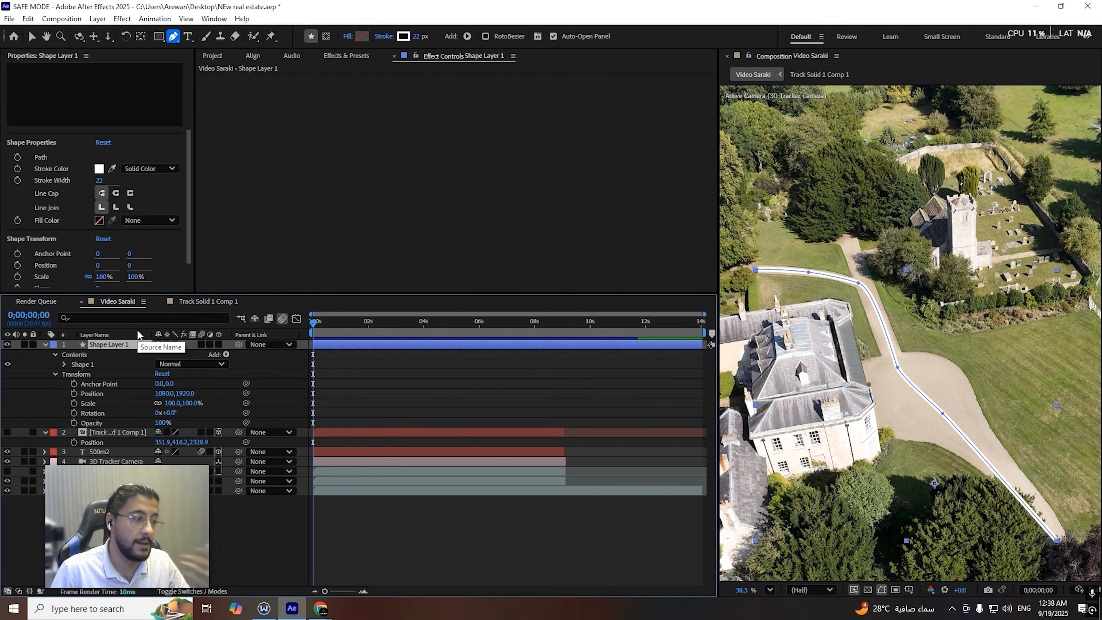
# Step: Copy the Path property of Shape Layer 1 and paste it into the Position of the Track Solid 1 Comp 1 layer
pyautogui.click(63, 364)
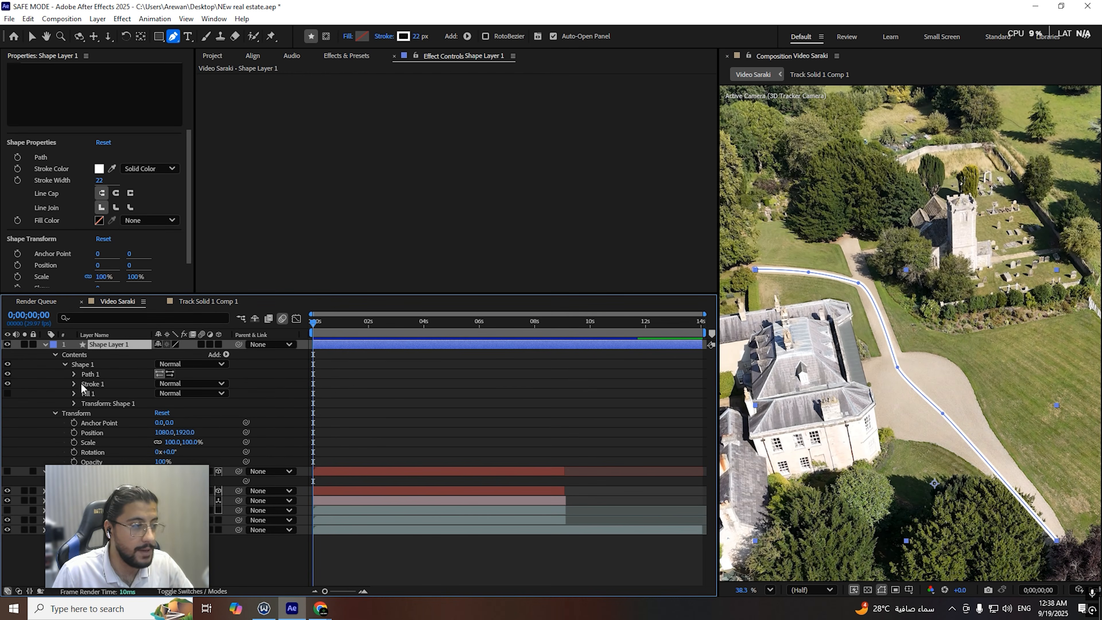
pyautogui.click(75, 374)
pyautogui.click(99, 385)
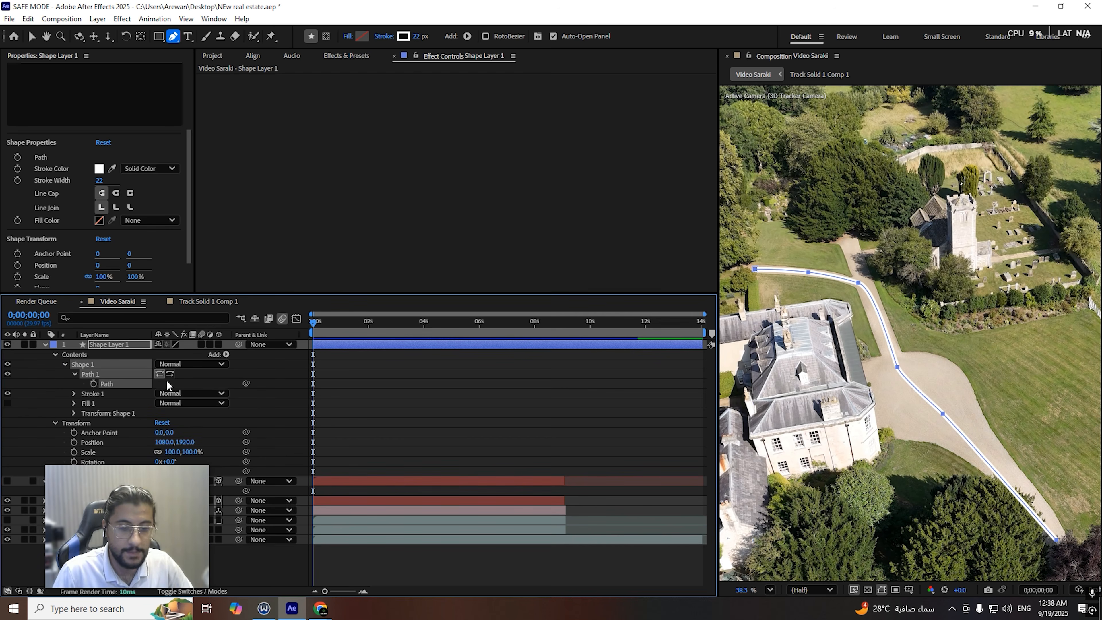
pyautogui.click(43, 345)
pyautogui.click(112, 355)
pyautogui.press('p')
pyautogui.hotkey('ctrl', 'v')
pyautogui.press('space')
pyautogui.press('space')
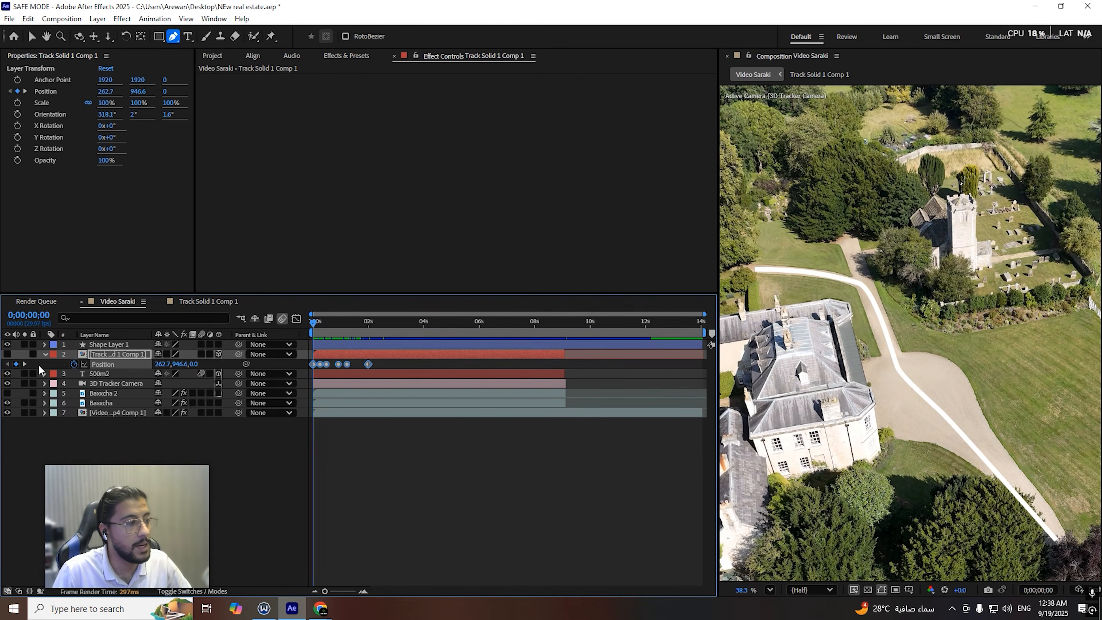
# Step: Show the Track Solid 1 Comp 1 layer and delete Shape Layer 1, checking the arrow's motion along the timeline
pyautogui.click(7, 354)
pyautogui.moveTo(315, 325); pyautogui.dragTo(259, 343)
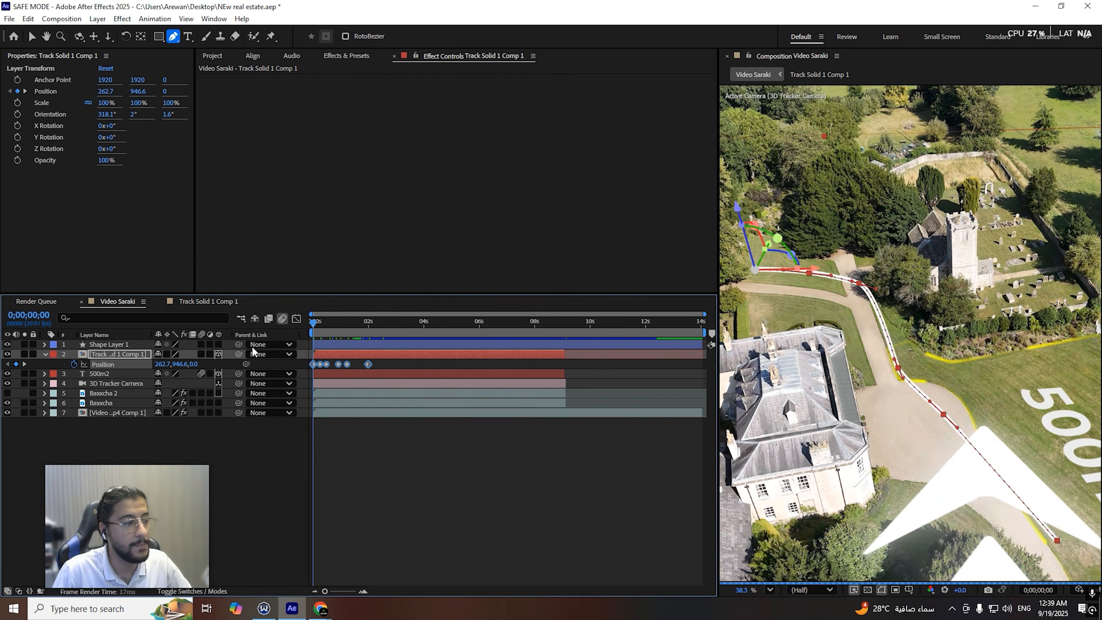
pyautogui.click(118, 345)
pyautogui.press('Delete')
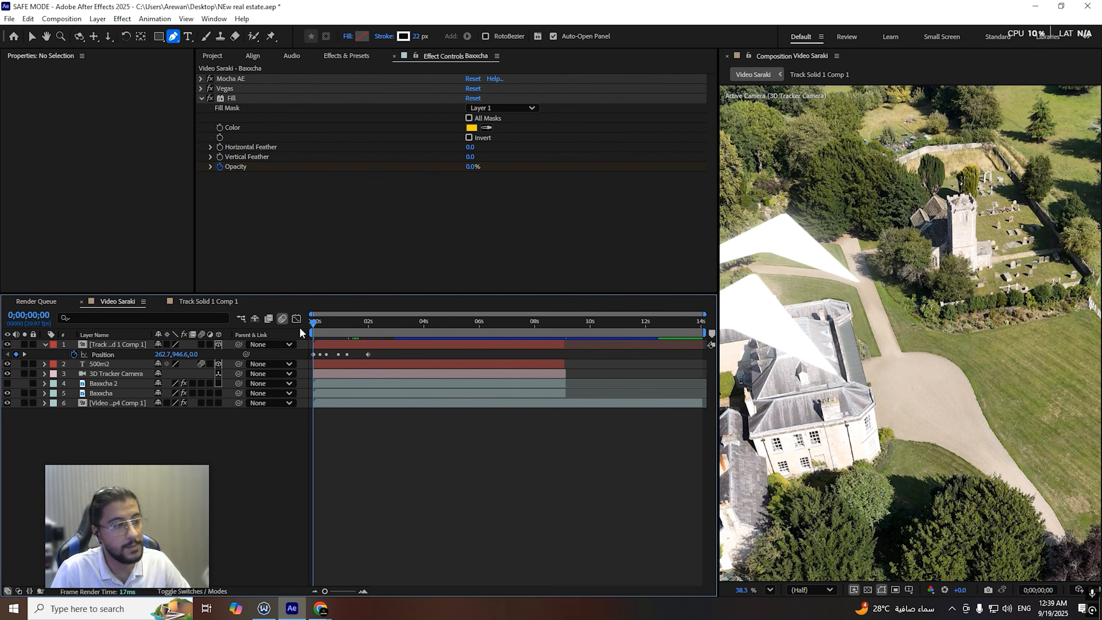
pyautogui.moveTo(314, 327); pyautogui.dragTo(396, 343)
# Step: Set the Track Solid 1 Comp 1 layer's Auto-Orientation to Orient Along Path and scrub the result
pyautogui.click(346, 346)
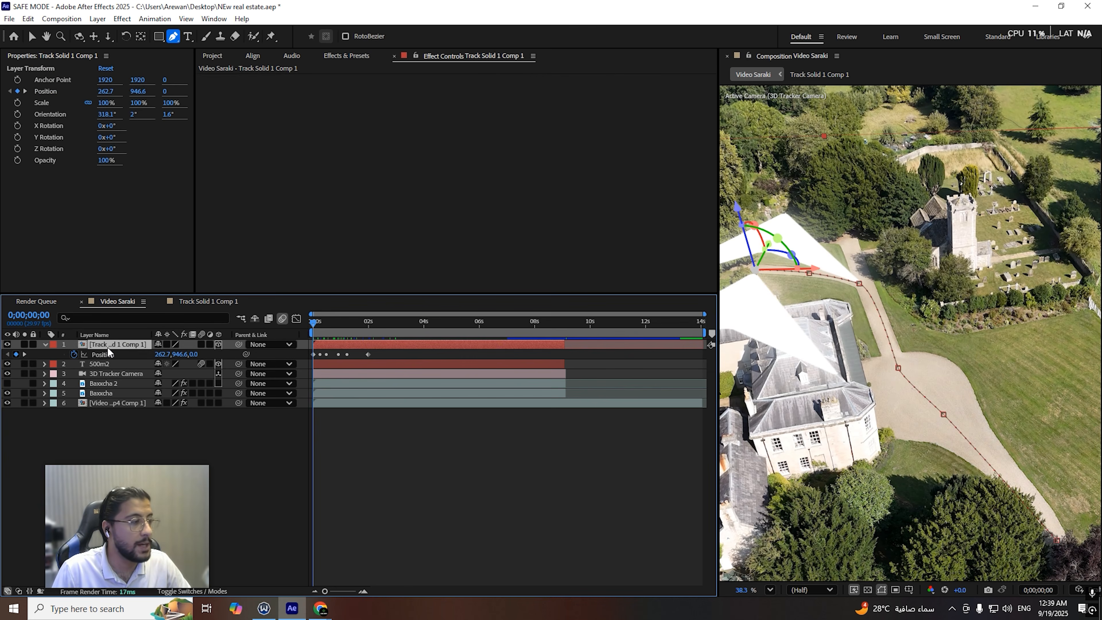
pyautogui.rightClick(376, 347)
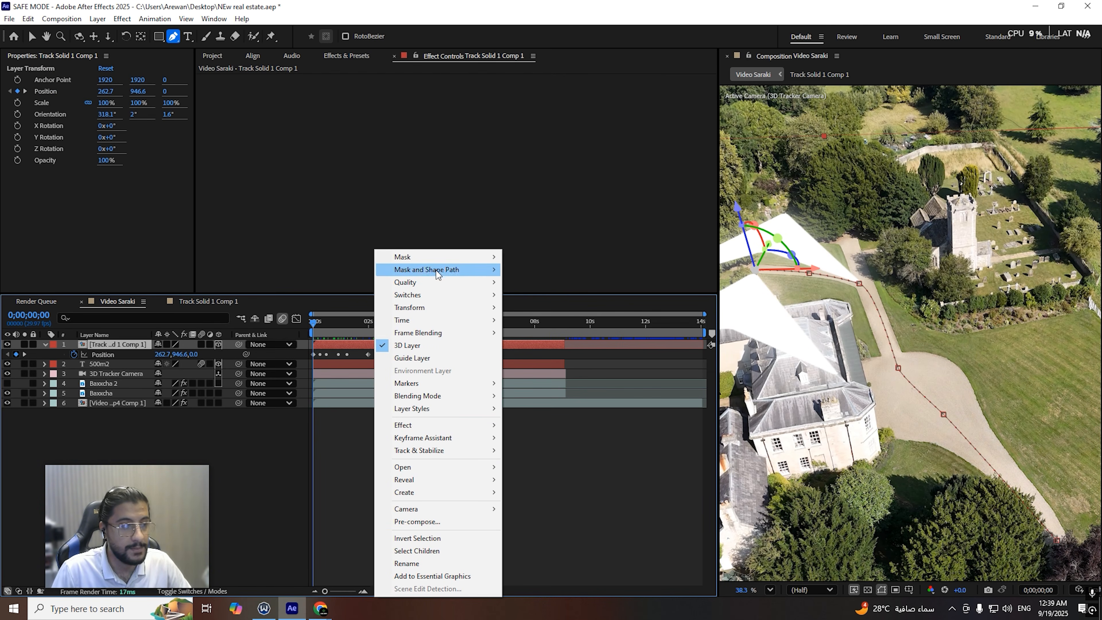
pyautogui.moveTo(434, 307)
pyautogui.click(569, 502)
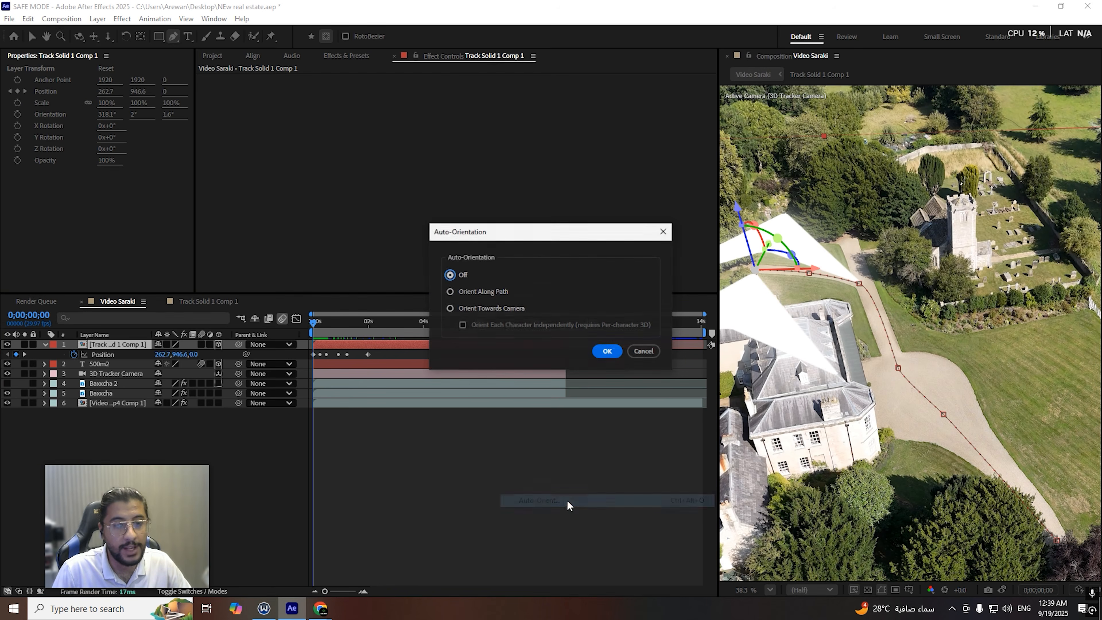
pyautogui.click(616, 354)
pyautogui.moveTo(316, 327); pyautogui.dragTo(349, 341)
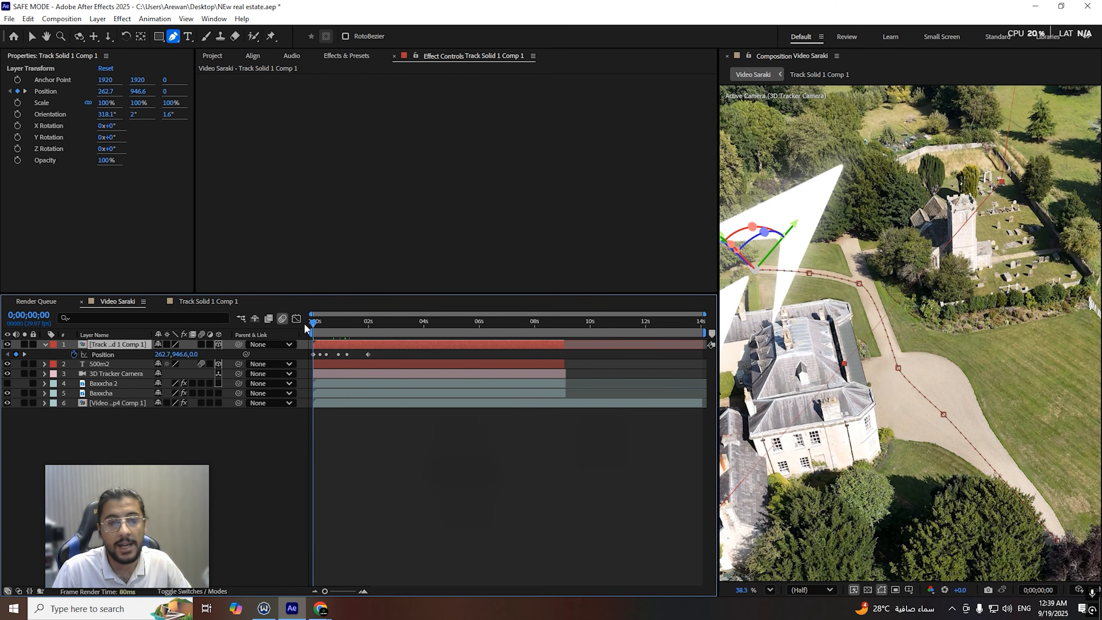
# Step: Rotate the arrow layer to an orientation of 68.4°, 65.1°, 133.7° and scale it down to 9%
pyautogui.press('v')
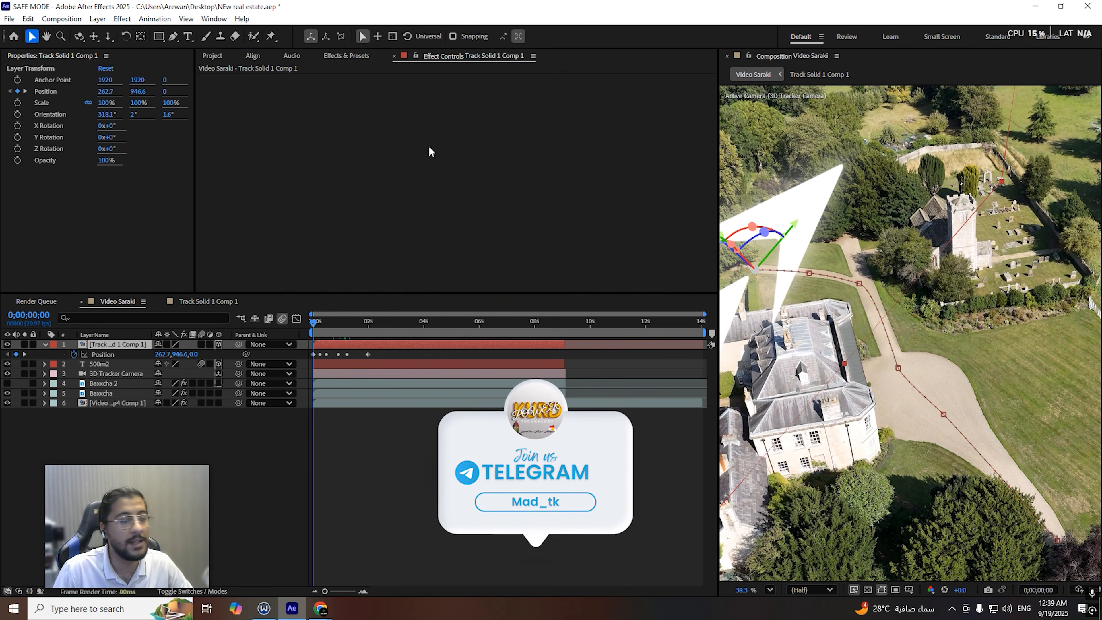
pyautogui.moveTo(751, 238); pyautogui.dragTo(789, 285)
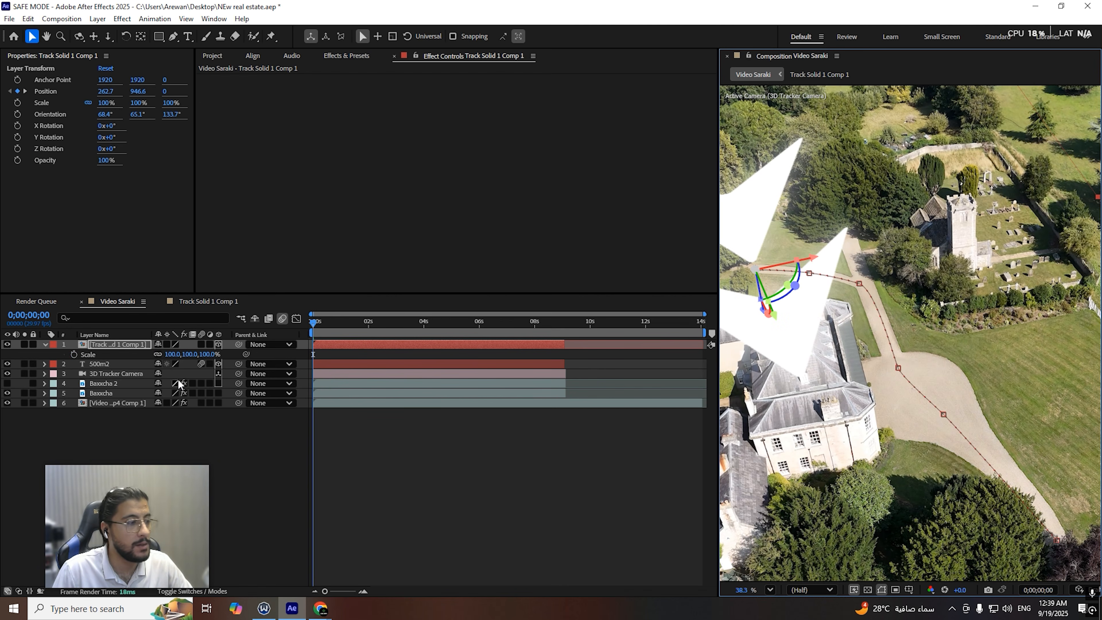
pyautogui.moveTo(176, 356); pyautogui.dragTo(130, 364)
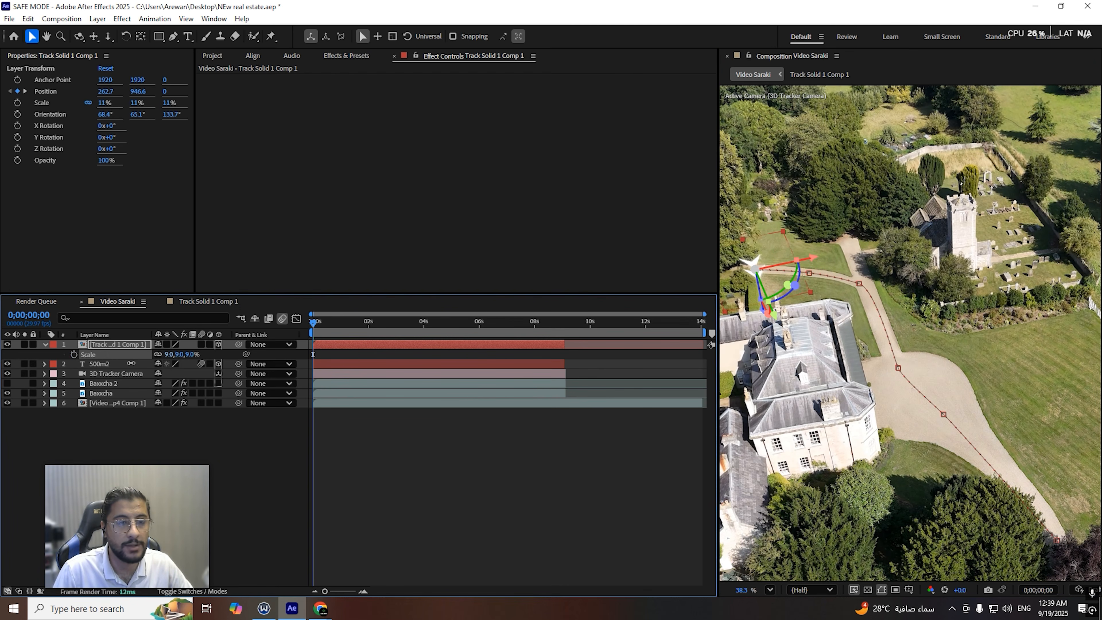
# Step: Rotate the arrow layer to an orientation of 88.5°, 63.5°, 180.8° at 10% scale and check its position along the drive
pyautogui.moveTo(794, 286); pyautogui.dragTo(857, 322)
pyautogui.scroll(10, 757, 259)
pyautogui.scroll(-5, 887, 332)
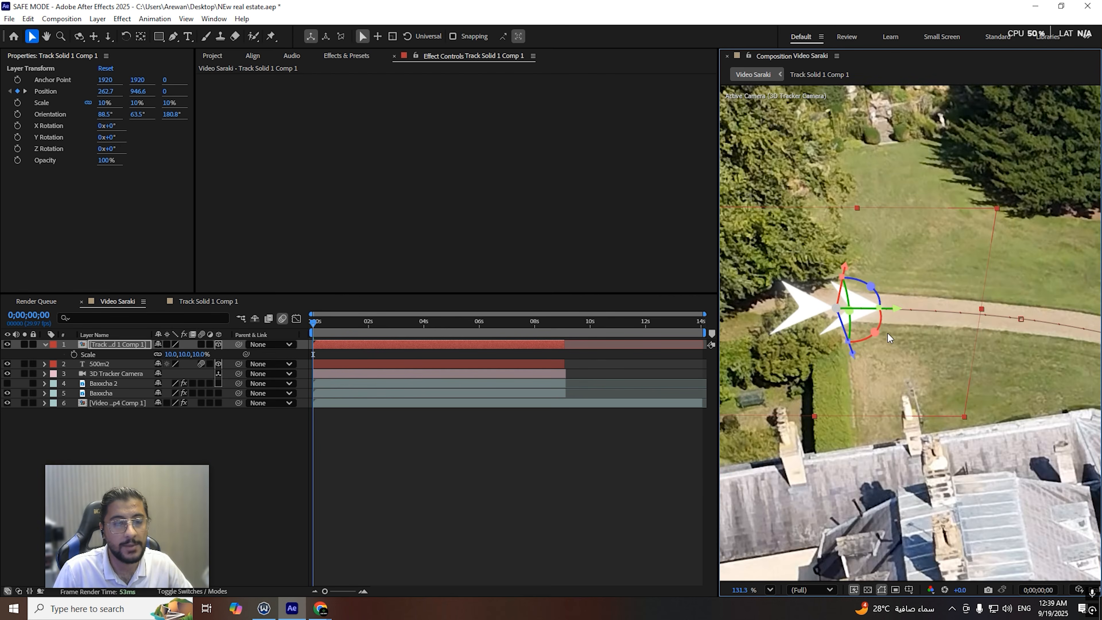
pyautogui.moveTo(347, 325); pyautogui.dragTo(359, 325)
pyautogui.scroll(-5, 798, 380)
pyautogui.scroll(-2, 888, 271)
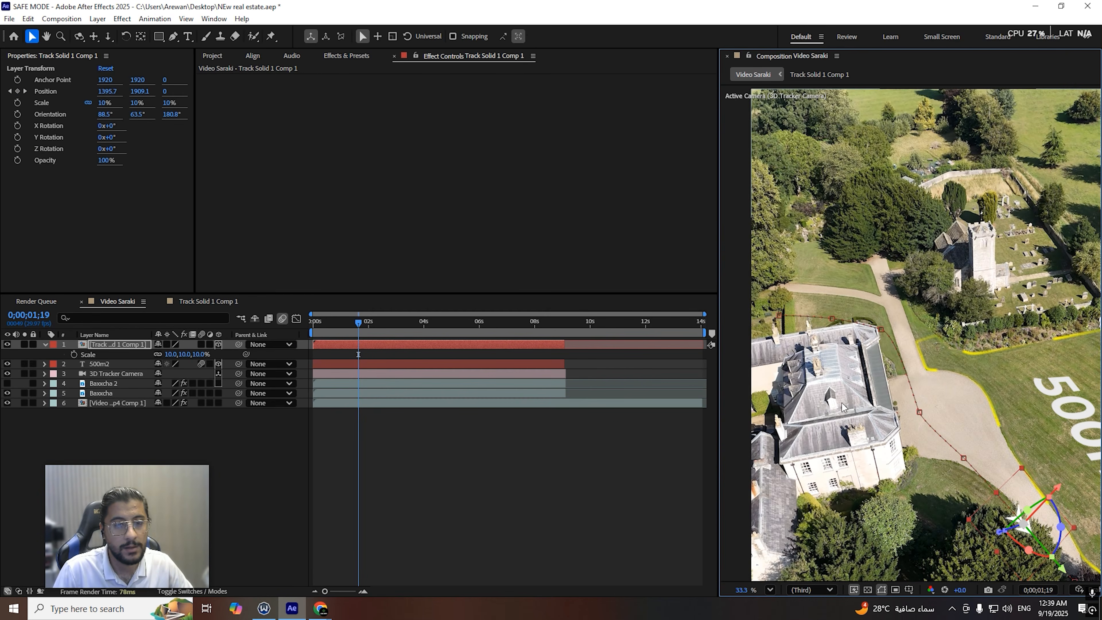
# Step: Play the composition from the start several times to examine how the arrow follows the driveway
pyautogui.press('Home')
pyautogui.press('space')
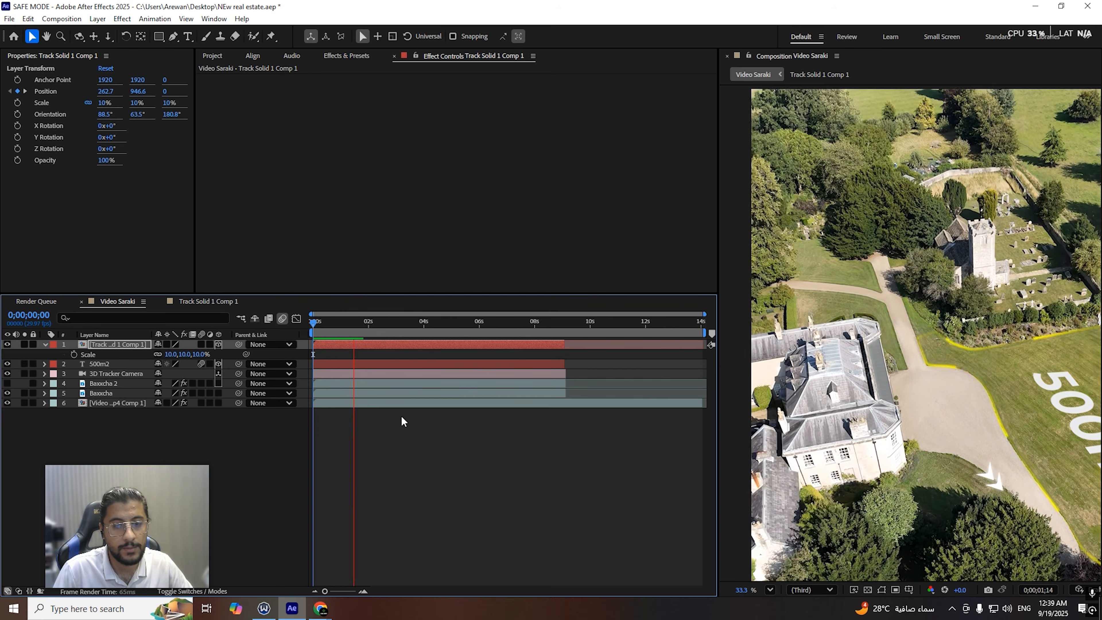
pyautogui.press('space')
pyautogui.moveTo(364, 325); pyautogui.dragTo(263, 326)
pyautogui.press('space')
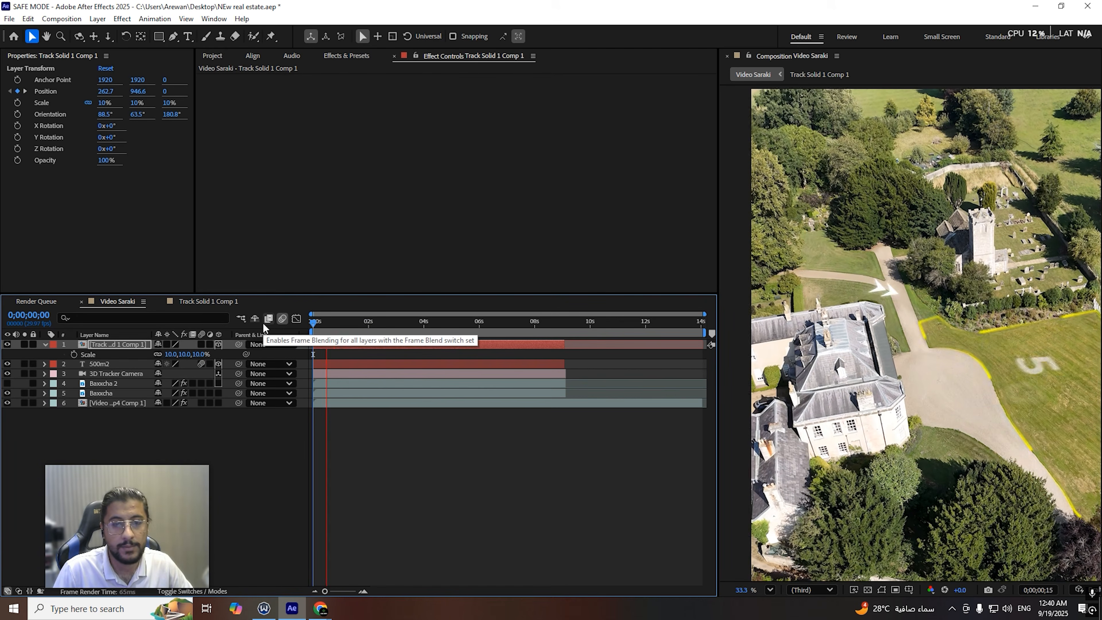
pyautogui.press('space')
pyautogui.press('space')
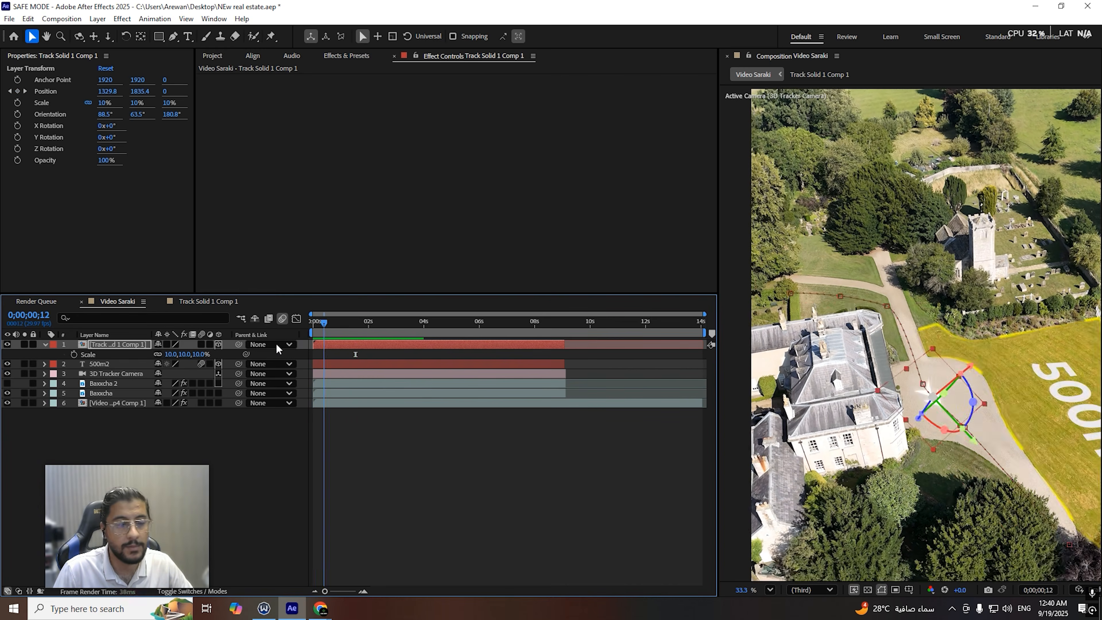
pyautogui.press('space')
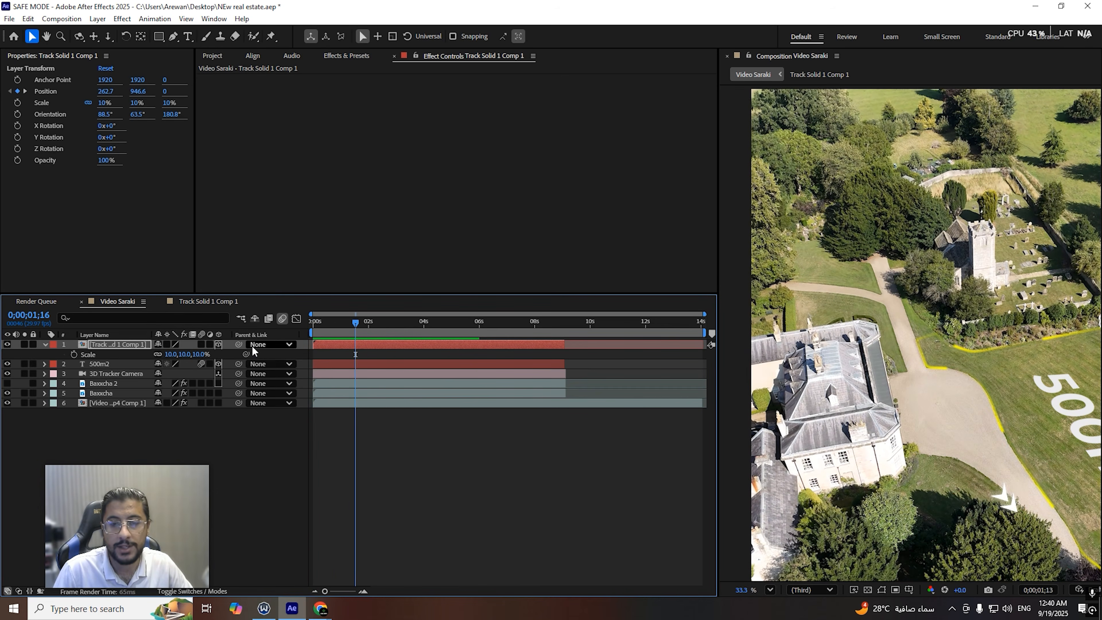
# Step: Reshape the lower end of the arrow's motion path, moving its points off the tree and onto the driveway beside the lawn
pyautogui.scroll(4, 998, 480)
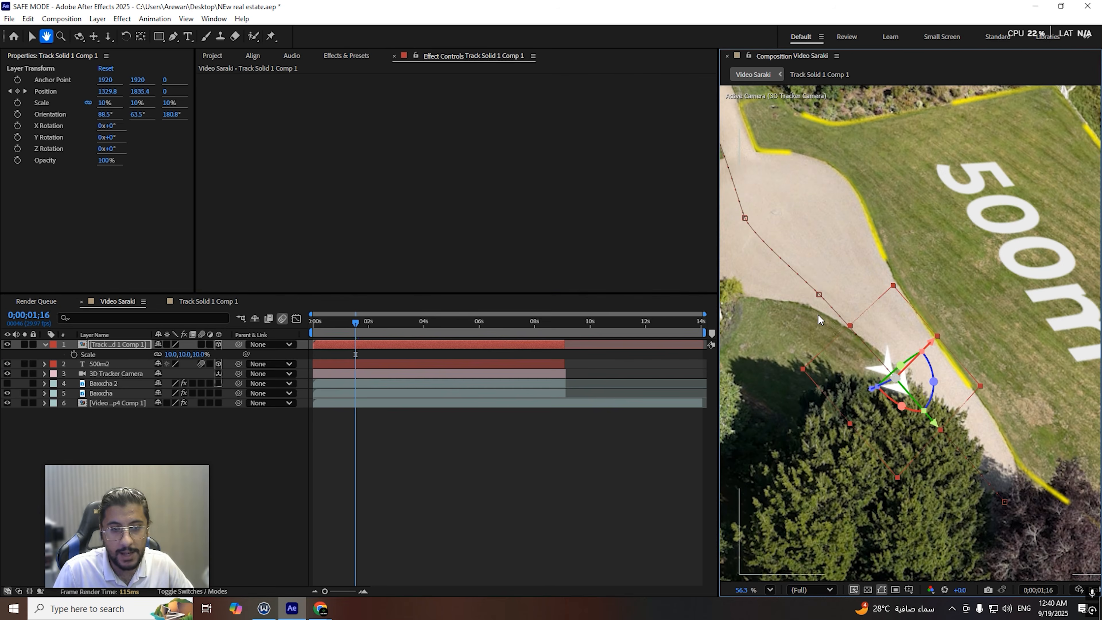
pyautogui.moveTo(818, 292); pyautogui.dragTo(827, 272)
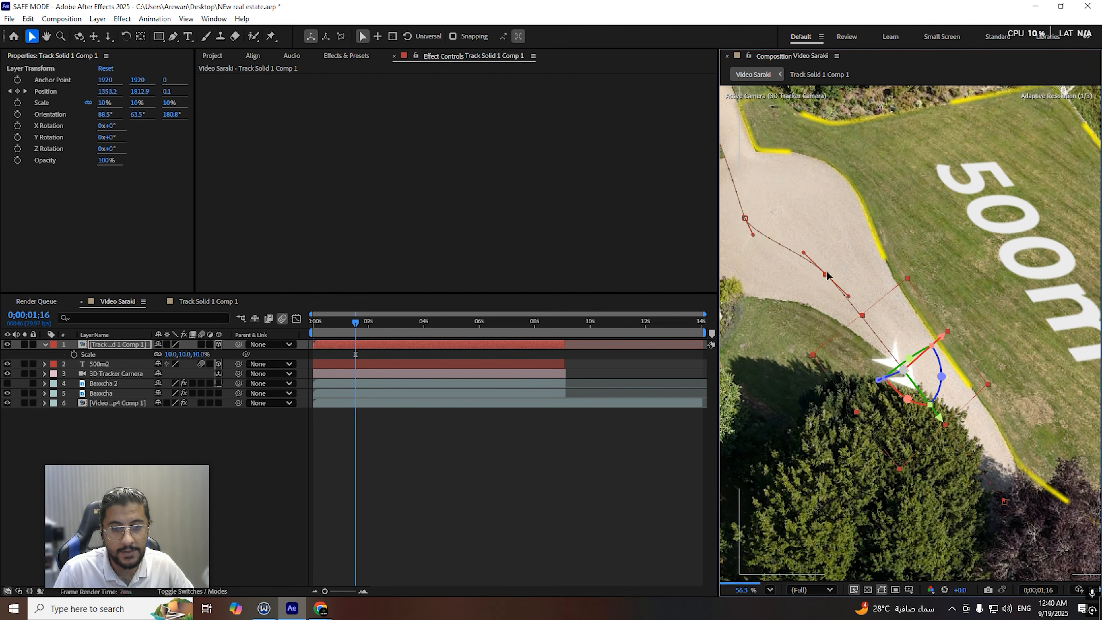
pyautogui.moveTo(946, 425); pyautogui.dragTo(961, 446)
pyautogui.moveTo(1014, 480); pyautogui.dragTo(995, 454)
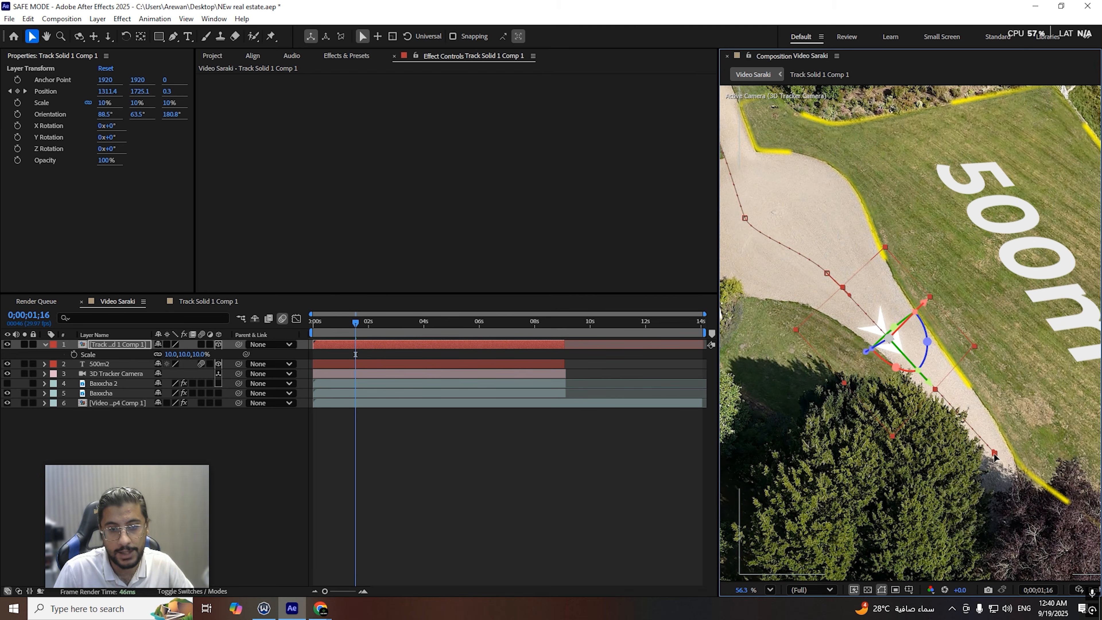
pyautogui.scroll(-3, 861, 409)
# Step: Preview the arrow's travel along the reshaped path, fitting more of the composition in view, and return to the start
pyautogui.press('Home')
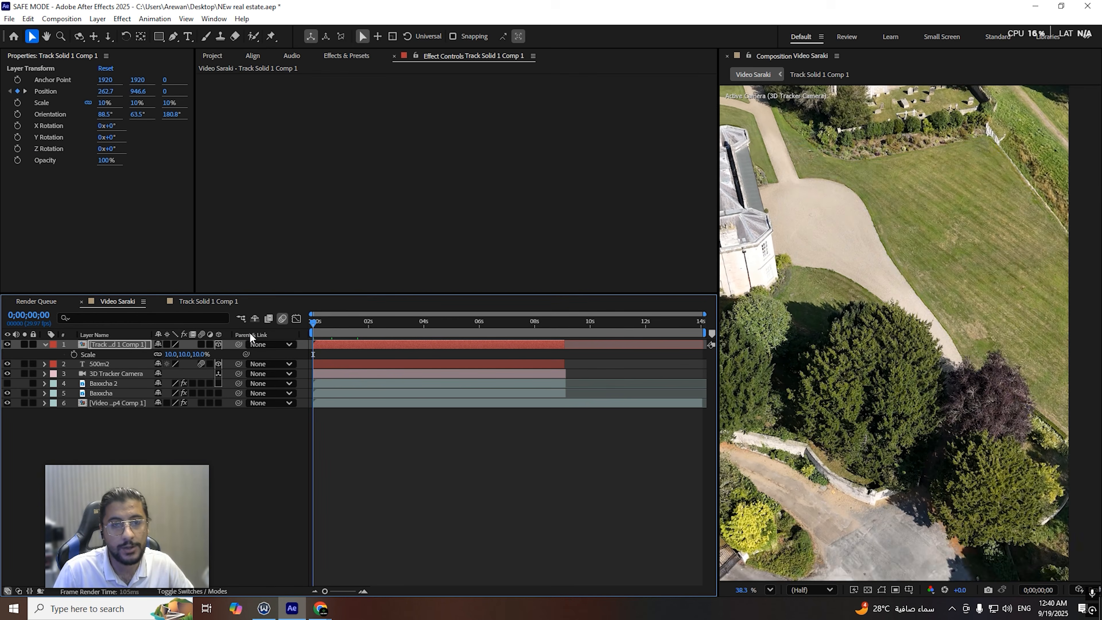
pyautogui.press('space')
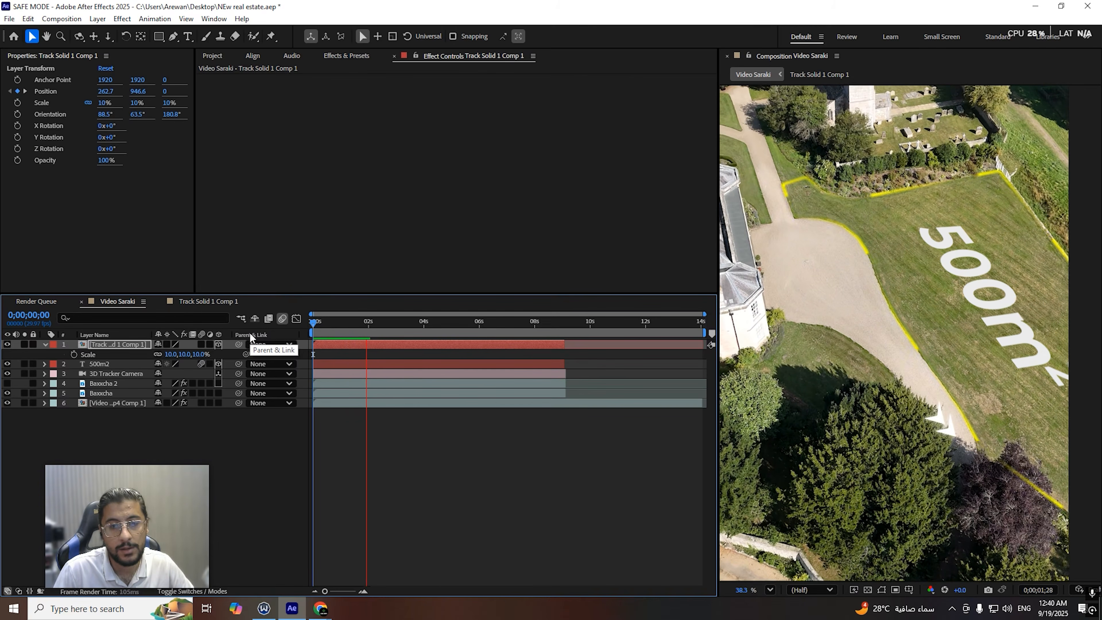
pyautogui.press('space')
pyautogui.scroll(-4, 851, 290)
pyautogui.moveTo(851, 290); pyautogui.dragTo(889, 326)
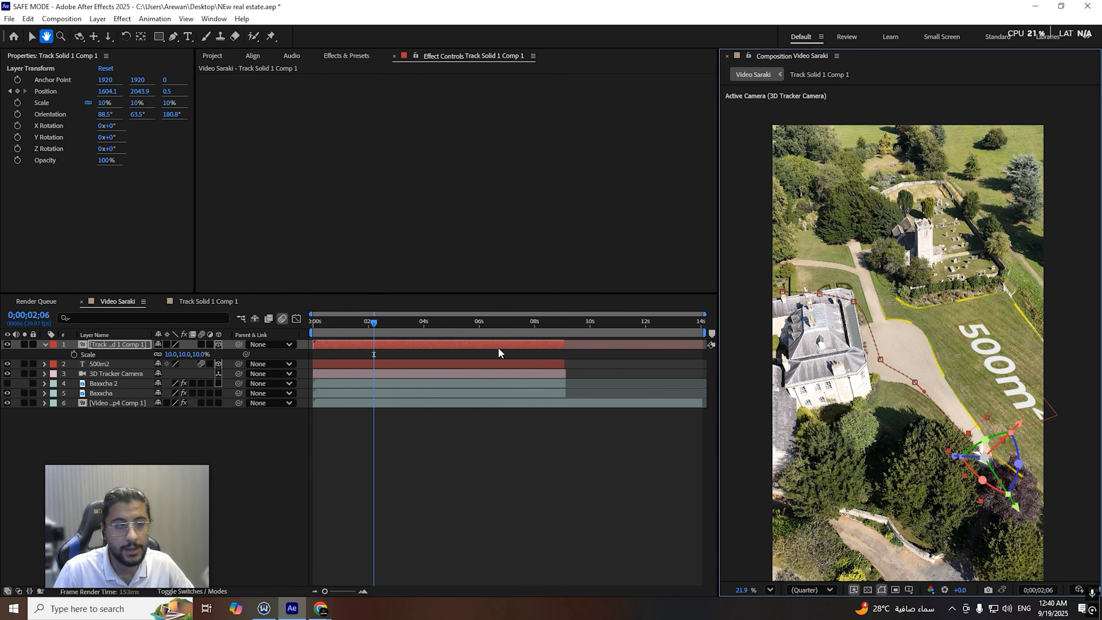
pyautogui.moveTo(363, 322); pyautogui.dragTo(330, 340)
pyautogui.press('Home')
pyautogui.press('space')
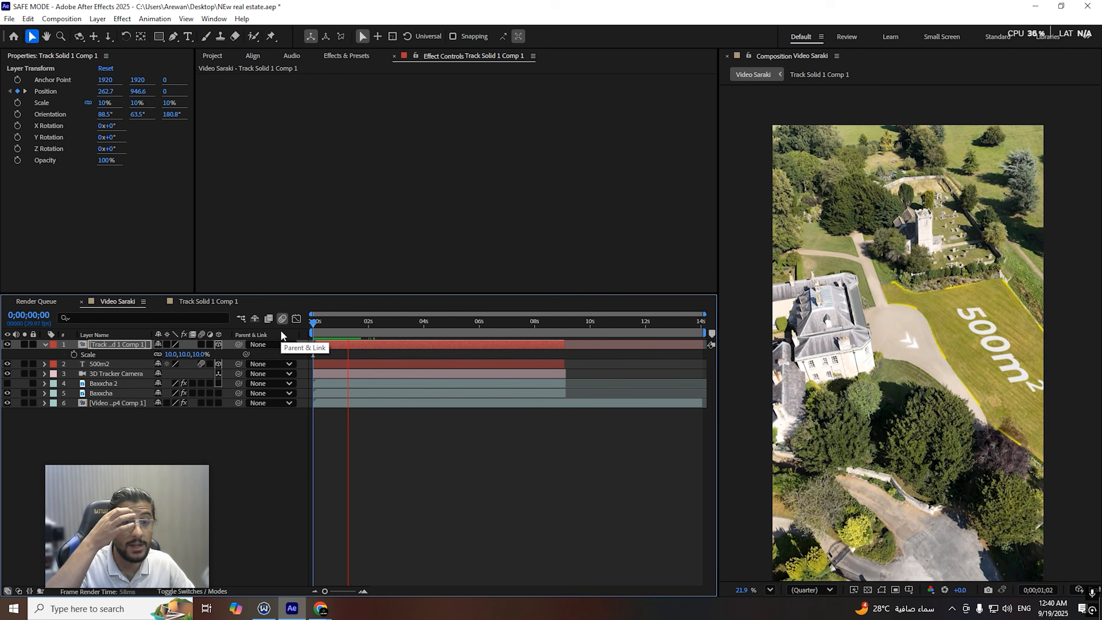
pyautogui.press('space')
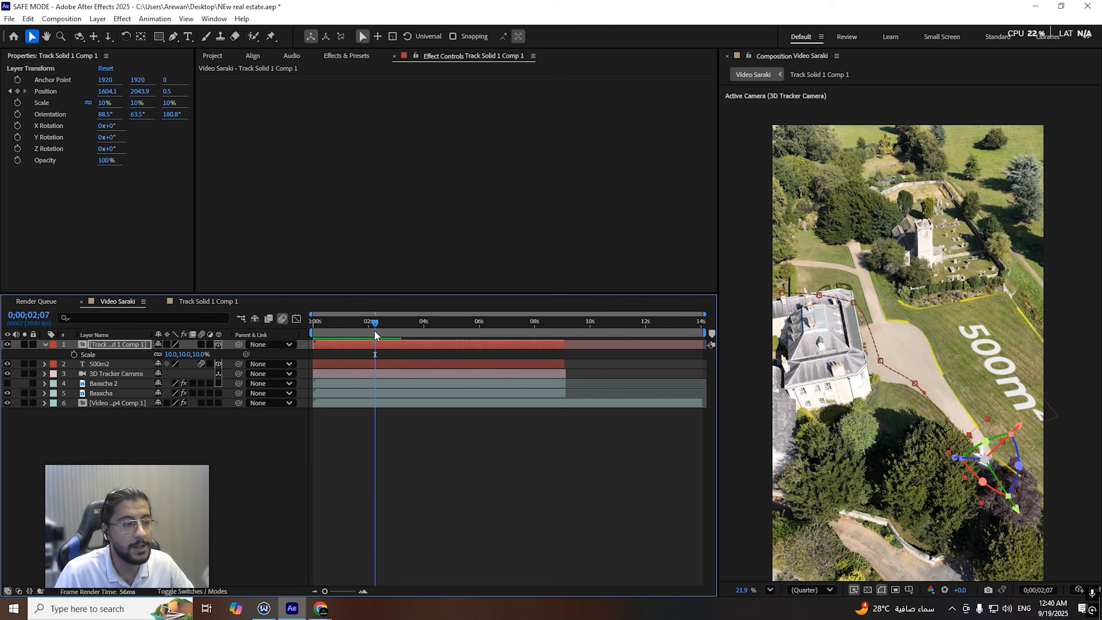
pyautogui.press('Home')
# Step: Collapse the arrow layer's Scale property, reselect the layer, and replay the animation from the first frame
pyautogui.press('F2')
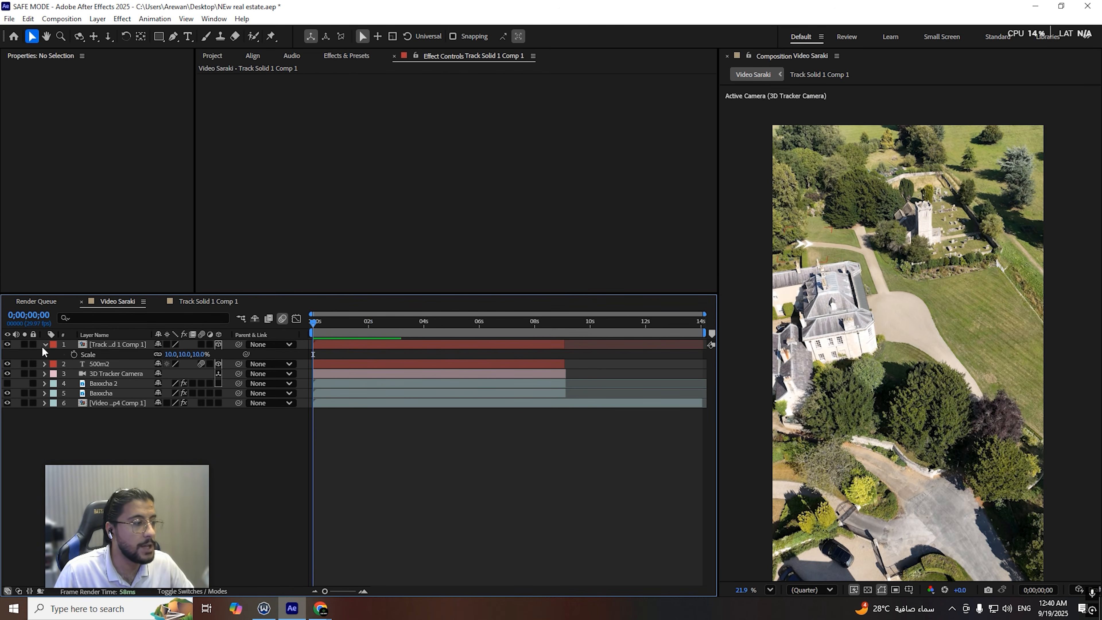
pyautogui.click(45, 344)
pyautogui.click(97, 344)
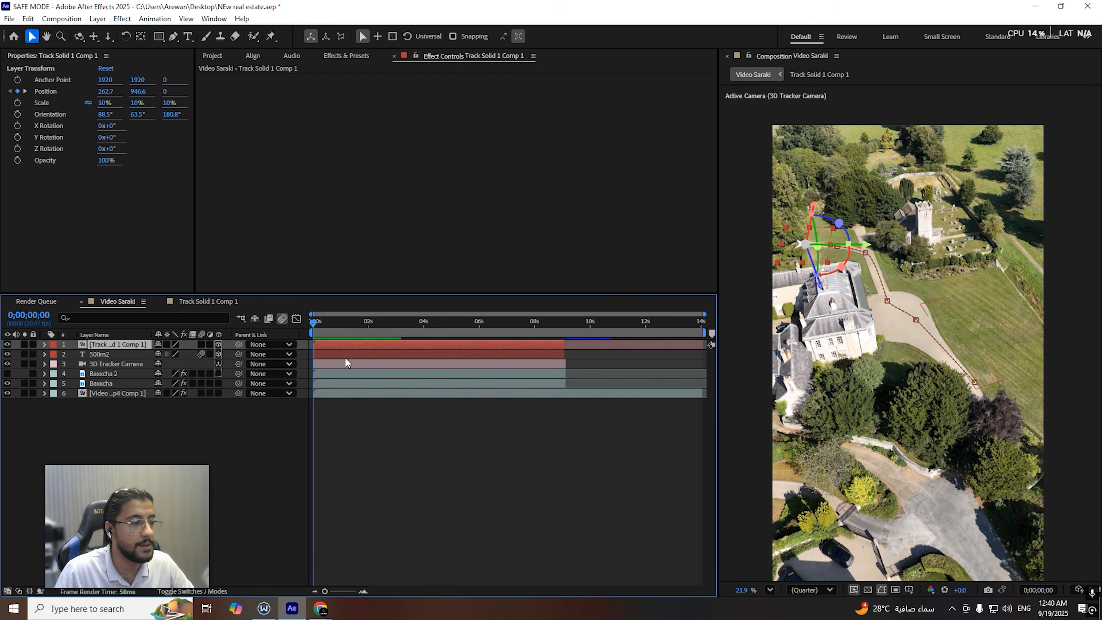
pyautogui.click(165, 343)
pyautogui.press('space')
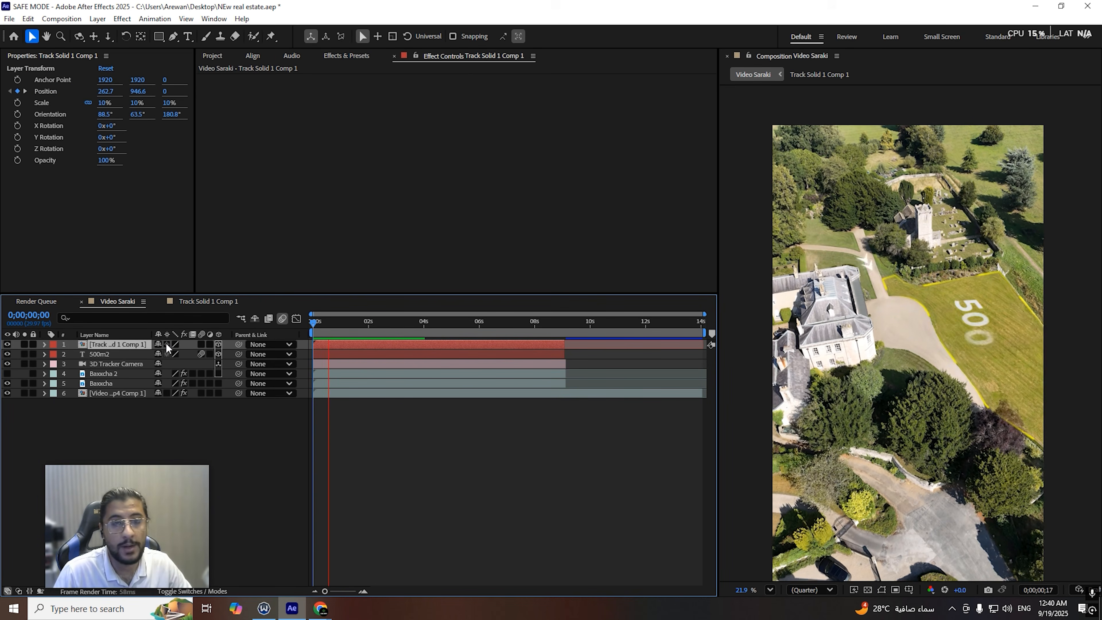
pyautogui.press('space')
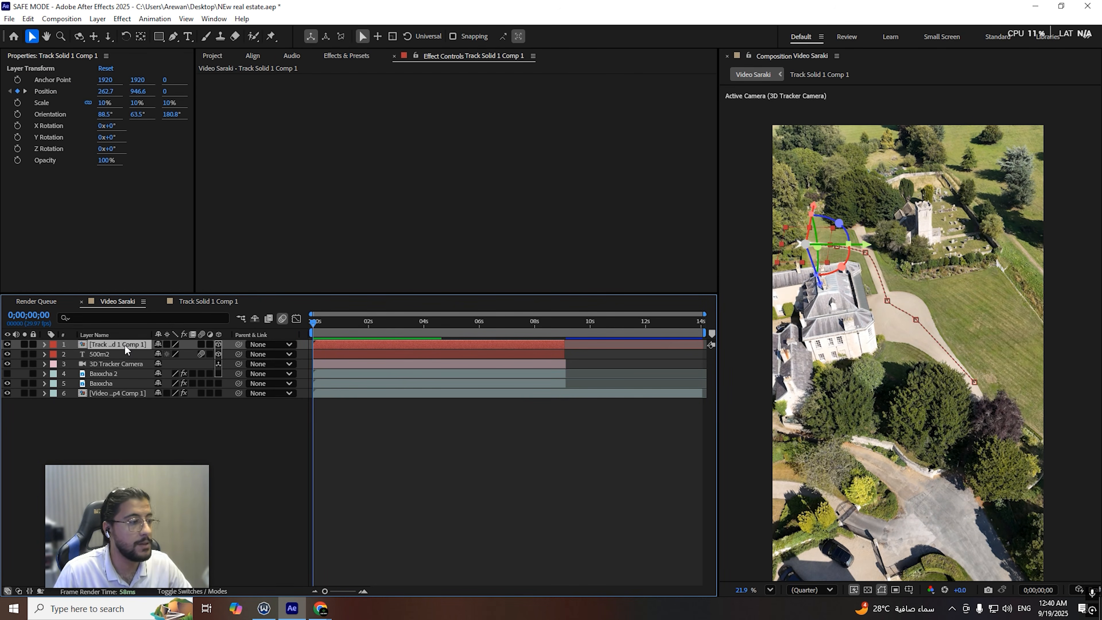
# Step: Keyframe the arrow layer's Opacity from 0% at the first frame to 100% at 0;00;14 and apply Easy Ease to both keyframes
pyautogui.hotkey('alt', 'shift', 't')
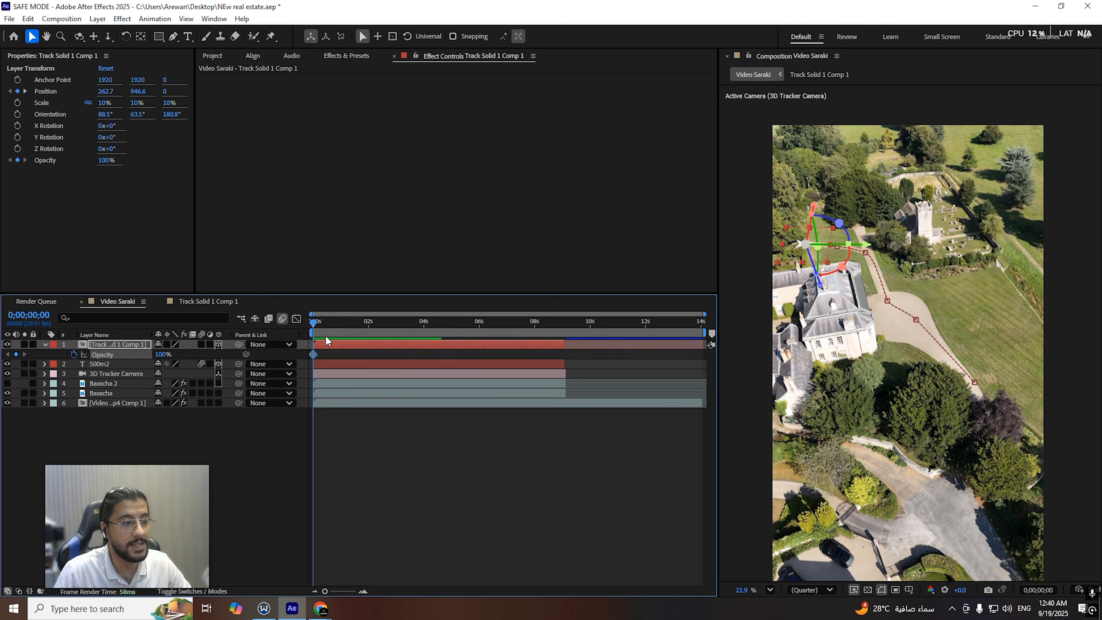
pyautogui.press('space')
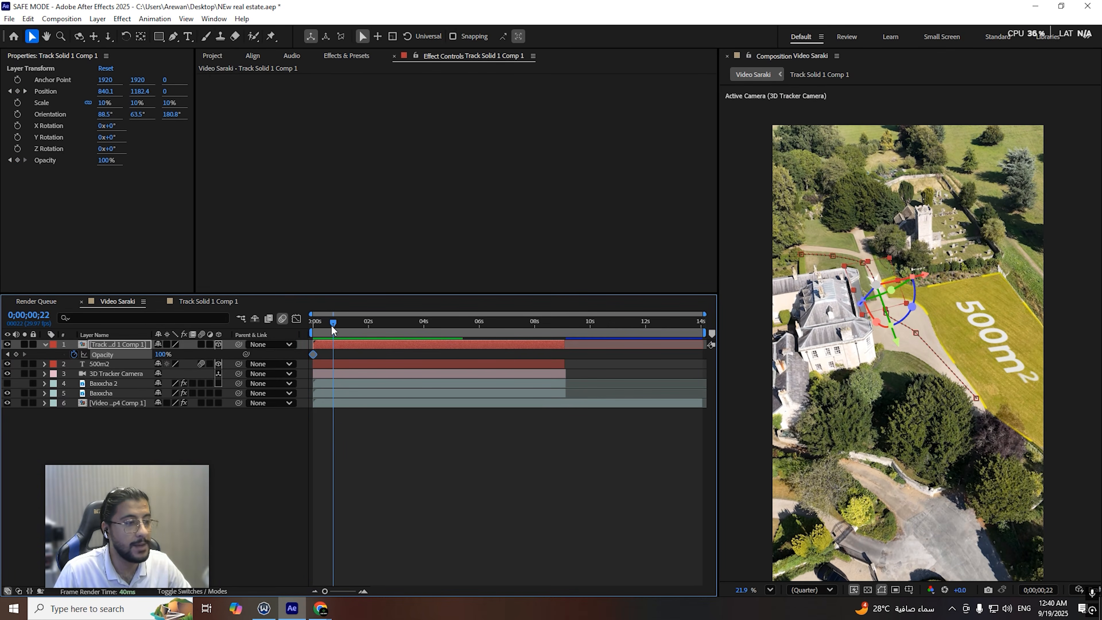
pyautogui.moveTo(332, 330); pyautogui.dragTo(326, 329)
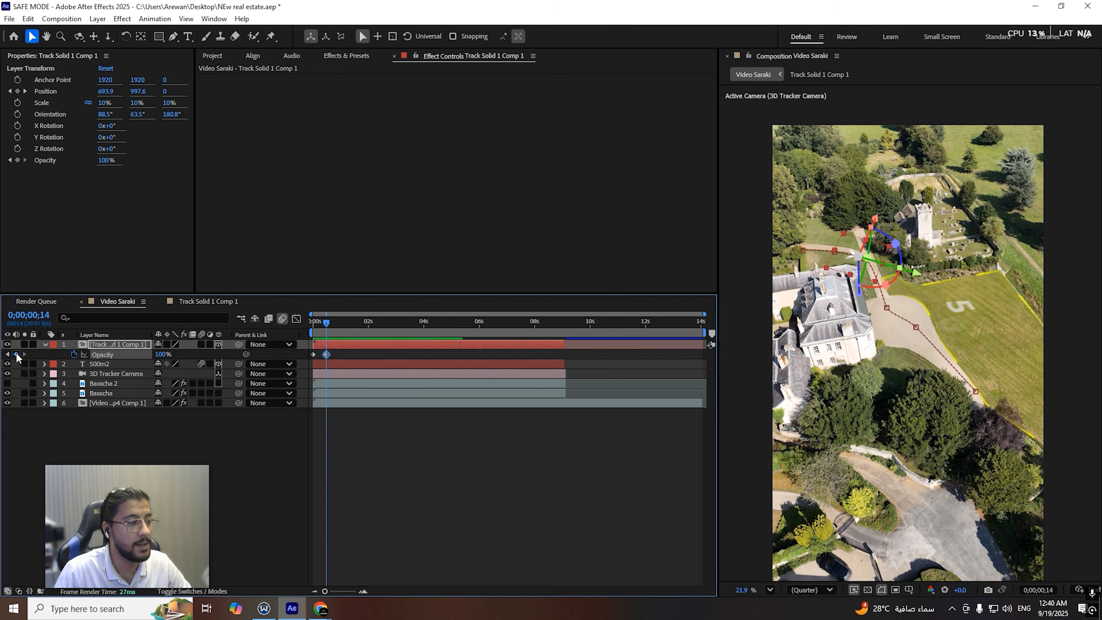
pyautogui.press('Home')
pyautogui.press('space')
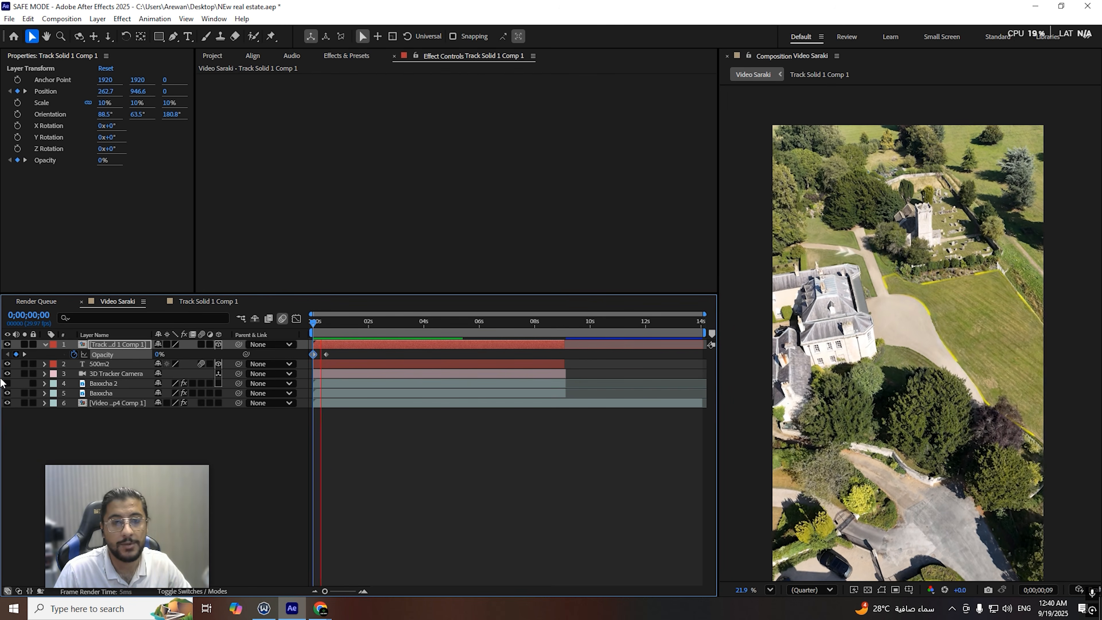
pyautogui.moveTo(331, 357); pyautogui.dragTo(282, 373)
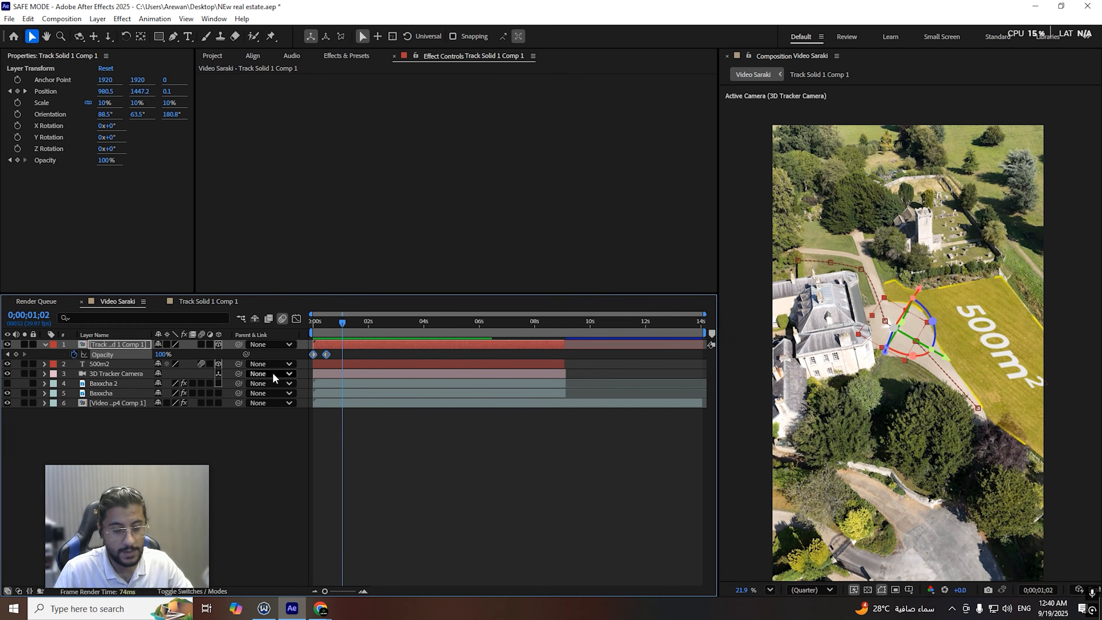
pyautogui.press('F9')
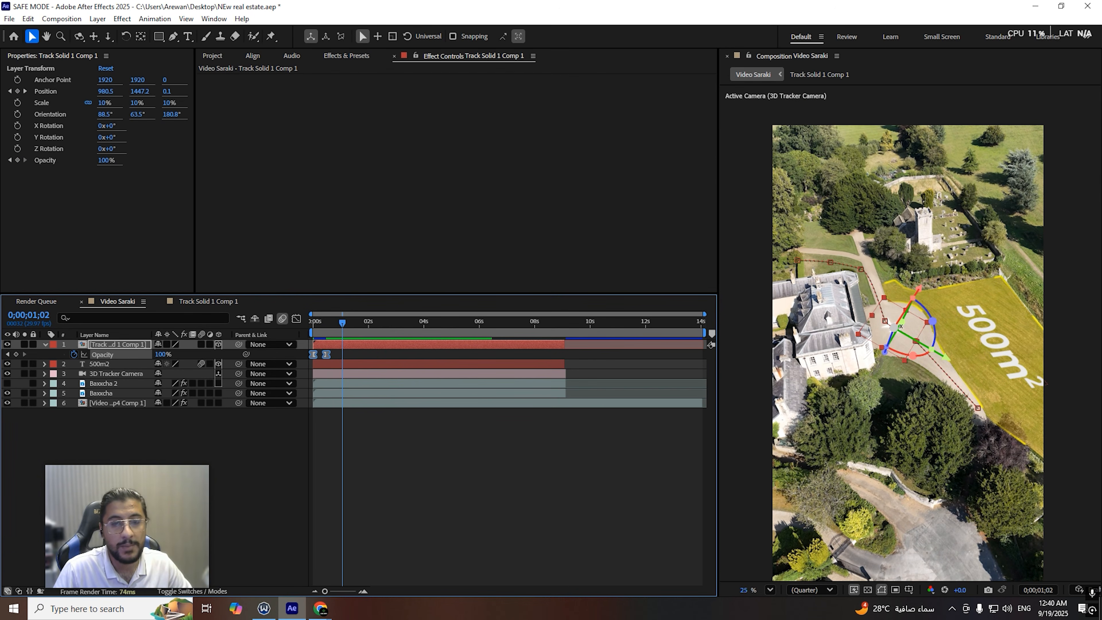
# Step: Adjust the arrow's motion path where the side drive bends into the main driveway, checking the arrow around 0;00;16
pyautogui.scroll(3, 884, 325)
pyautogui.moveTo(346, 323); pyautogui.dragTo(323, 323)
pyautogui.scroll(6, 766, 285)
pyautogui.moveTo(767, 285); pyautogui.dragTo(998, 228)
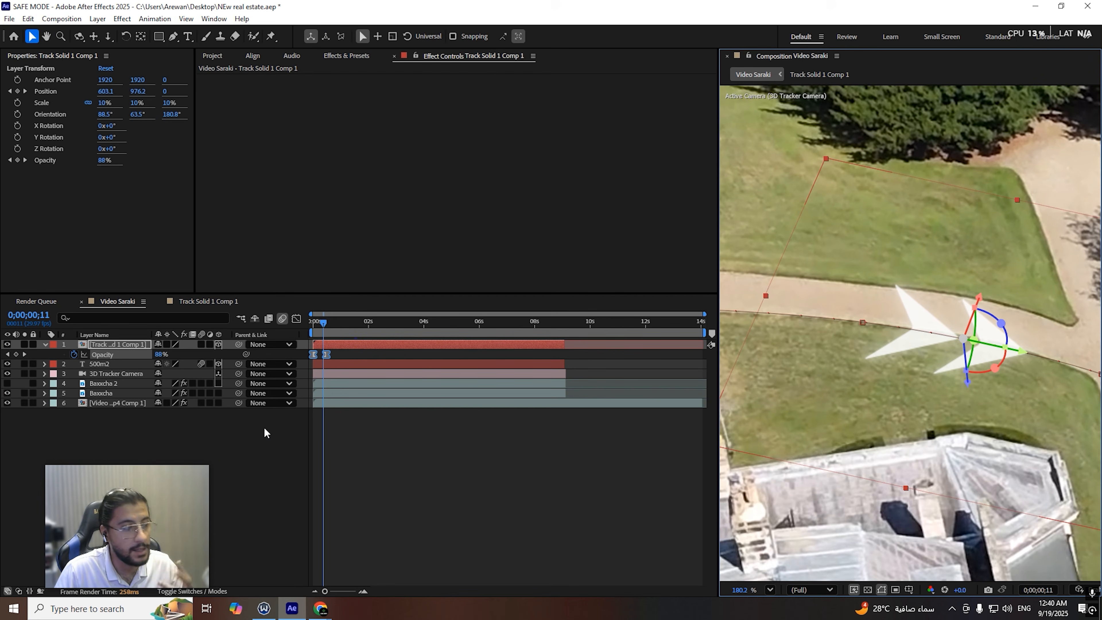
pyautogui.click(130, 344)
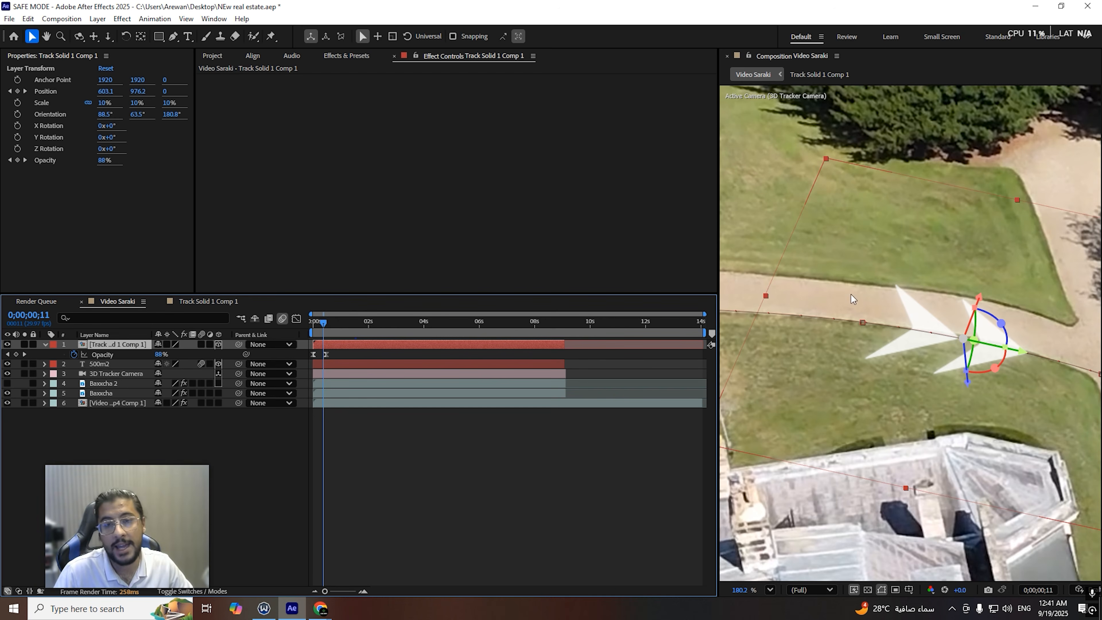
pyautogui.moveTo(322, 325); pyautogui.dragTo(326, 327)
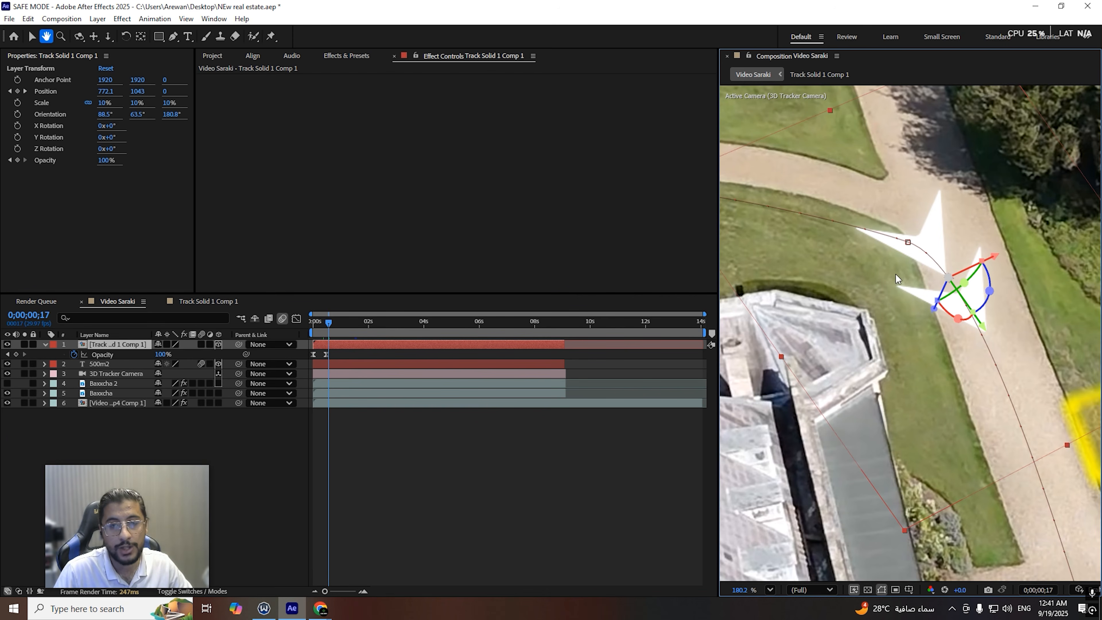
pyautogui.moveTo(920, 213); pyautogui.dragTo(929, 221)
pyautogui.moveTo(332, 329); pyautogui.dragTo(316, 328)
pyautogui.scroll(-3, 998, 391)
pyautogui.press('h')
pyautogui.moveTo(1063, 418); pyautogui.dragTo(1050, 428)
pyautogui.press('v')
pyautogui.moveTo(316, 323); pyautogui.dragTo(328, 330)
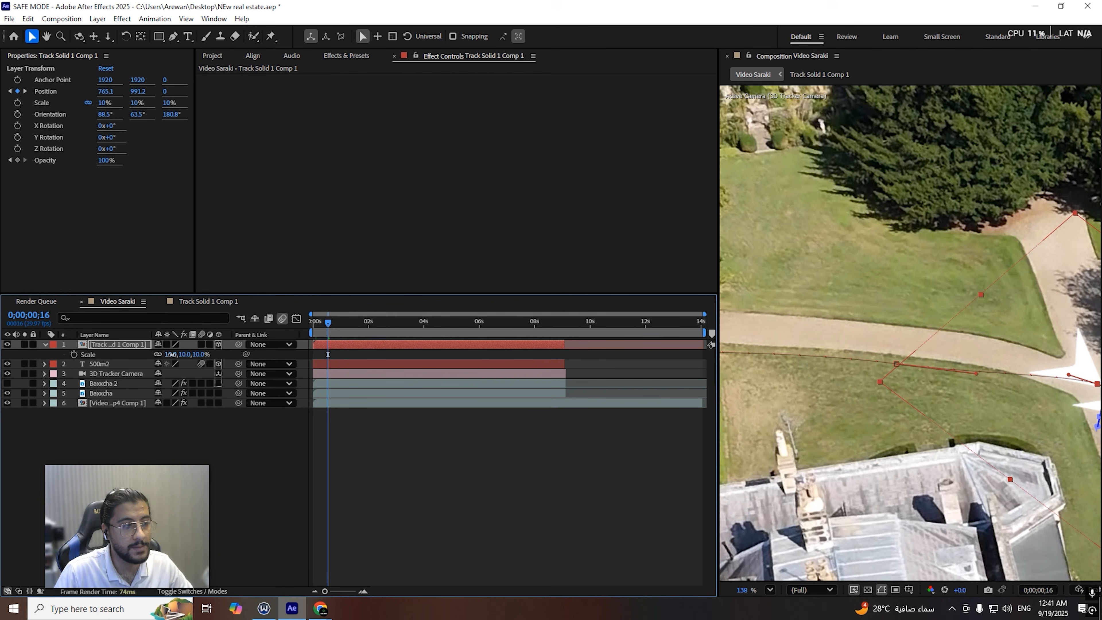
# Step: Set the arrow layer's Scale to 5% and preview the smaller arrow from the start
pyautogui.moveTo(170, 354); pyautogui.dragTo(165, 355)
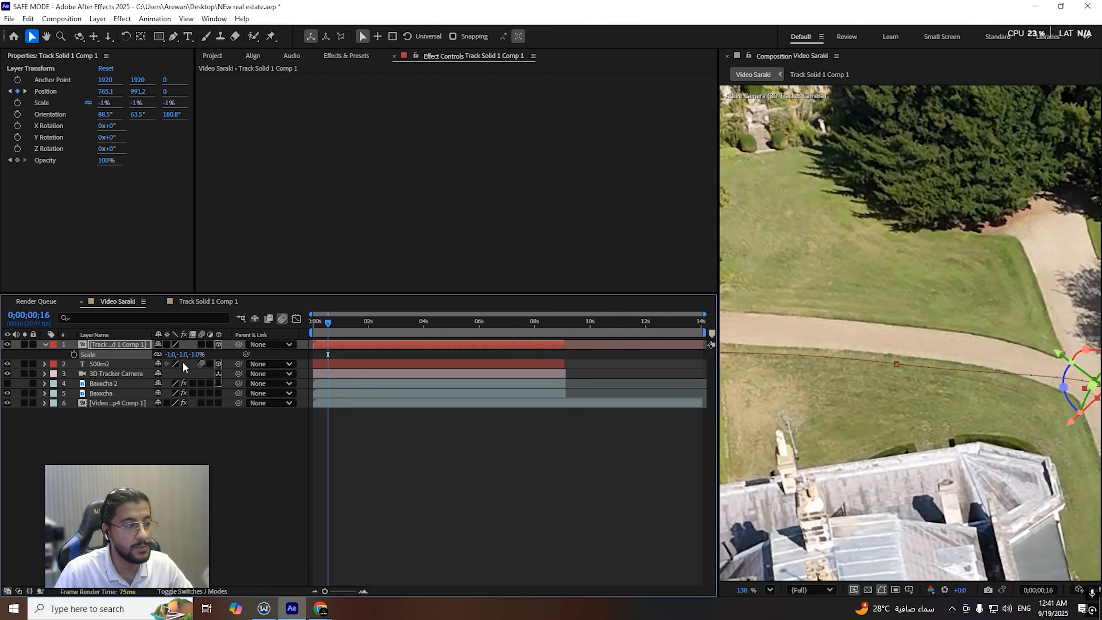
pyautogui.hotkey('ctrl', 'z')
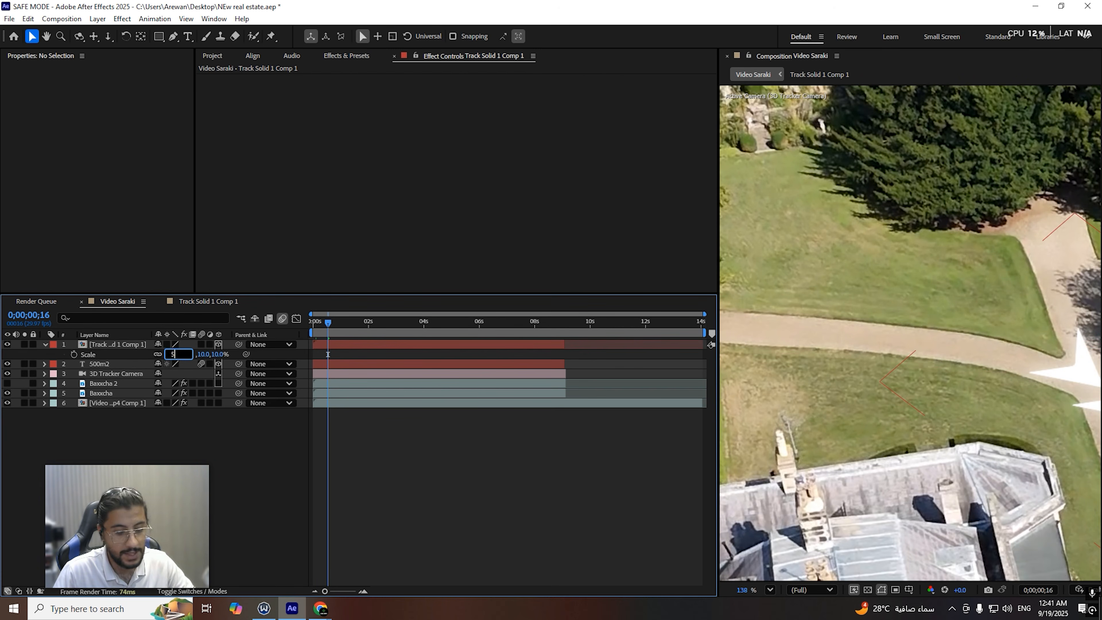
pyautogui.press('Return')
pyautogui.moveTo(1011, 330); pyautogui.dragTo(880, 271)
pyautogui.click(315, 324)
pyautogui.scroll(-5, 859, 283)
pyautogui.press('space')
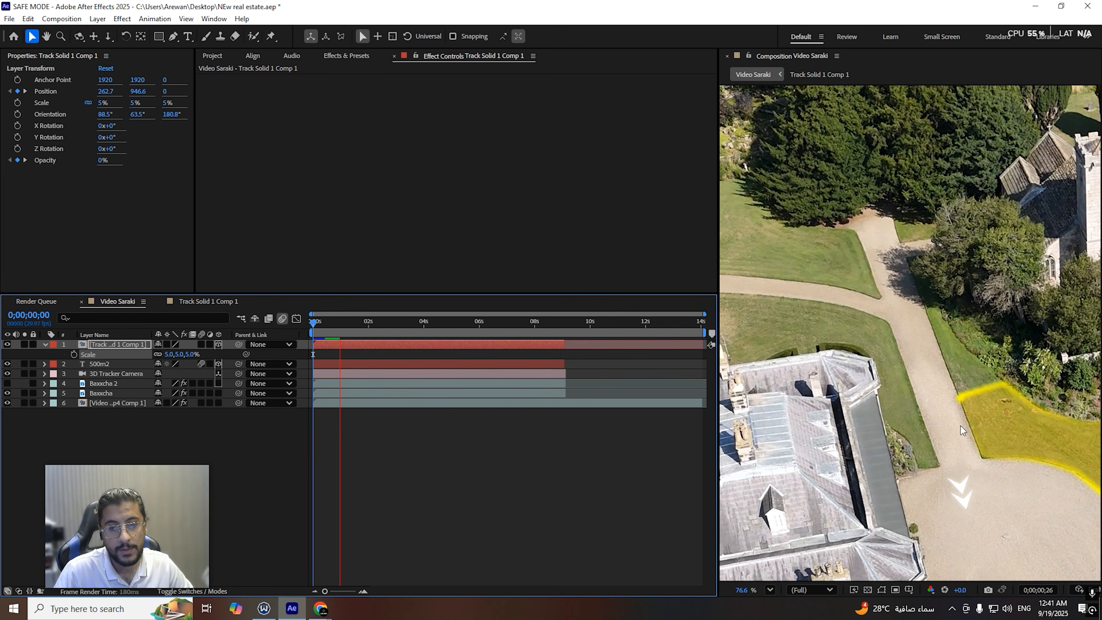
pyautogui.scroll(-3, 956, 426)
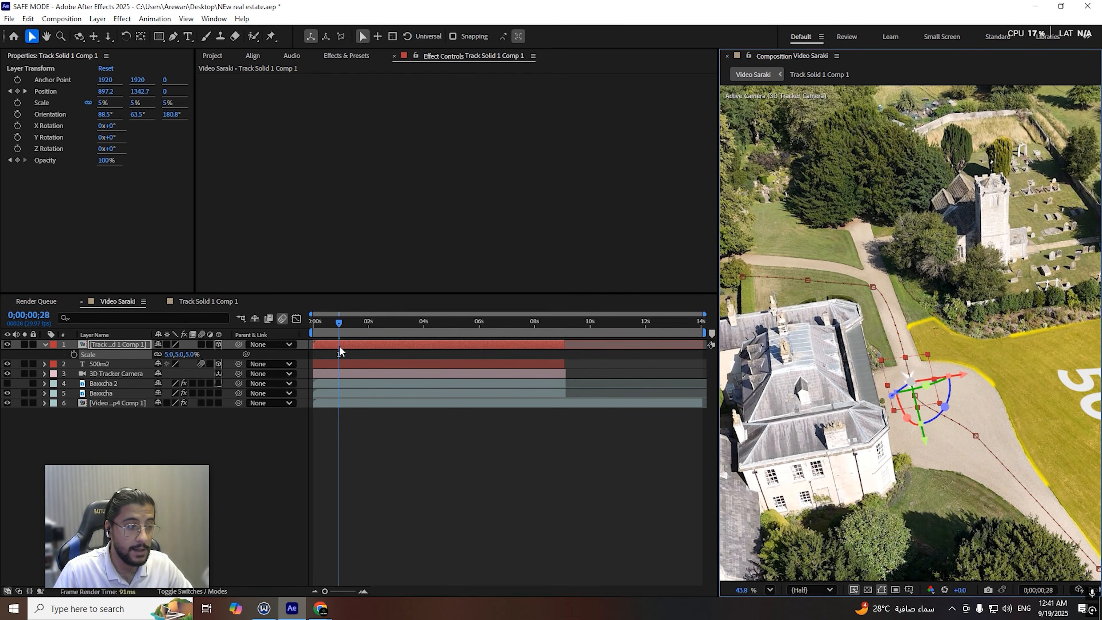
# Step: Duplicate the arrow layer twice, starting each copy slightly later in the timeline, and preview the staggered arrows
pyautogui.hotkey('ctrl', 'd')
pyautogui.moveTo(339, 346); pyautogui.dragTo(345, 344)
pyautogui.press('Home')
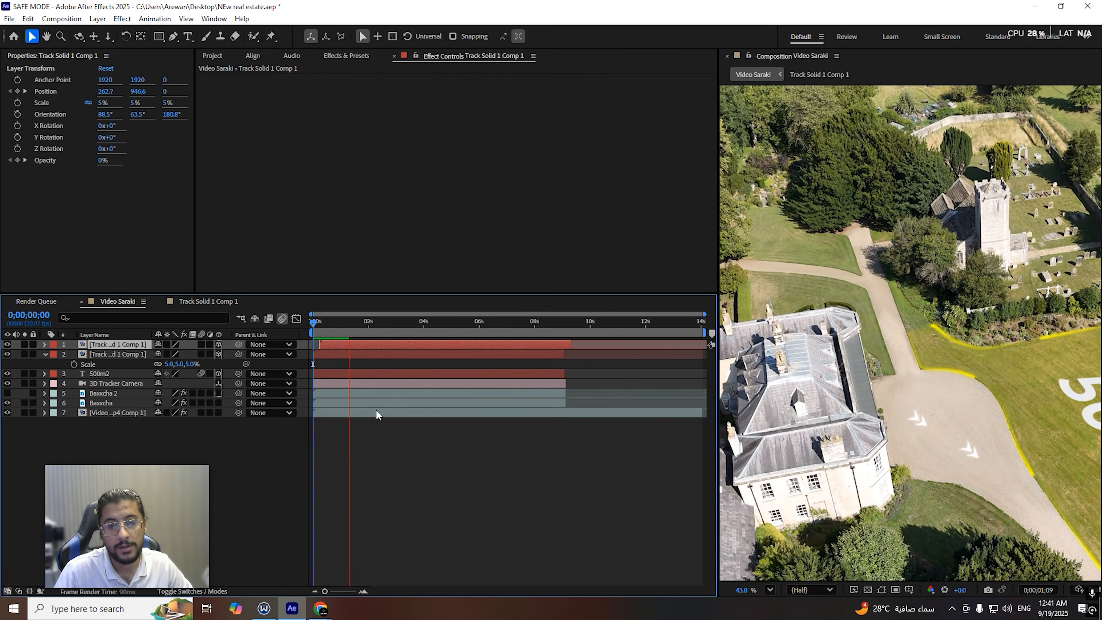
pyautogui.moveTo(360, 326); pyautogui.dragTo(277, 325)
pyautogui.hotkey('ctrl', 'd')
pyautogui.press('pagedown')
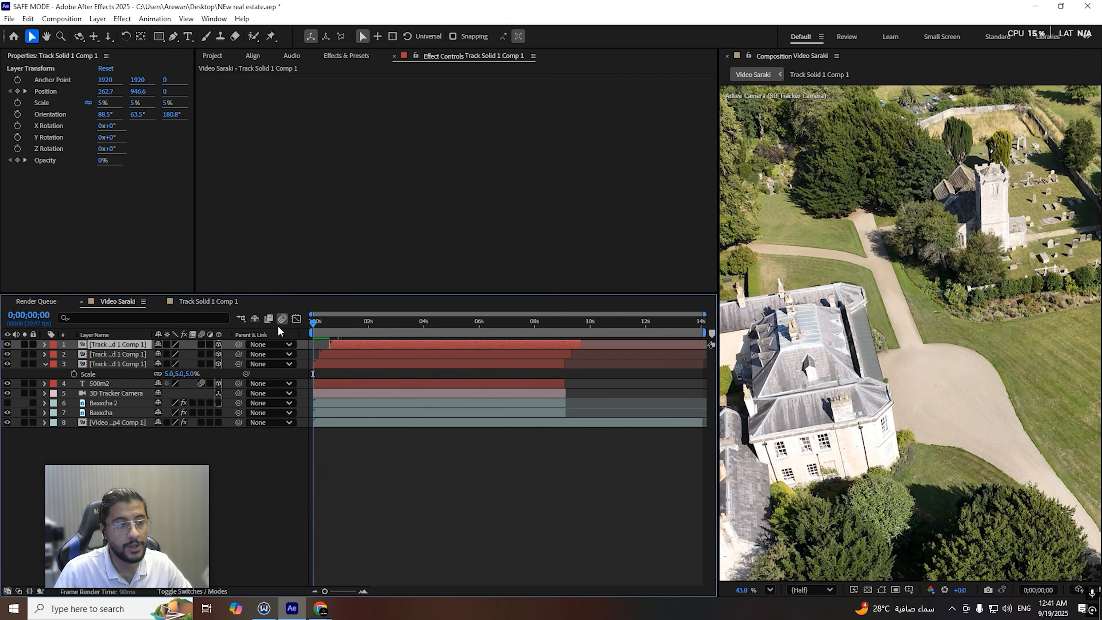
pyautogui.press('space')
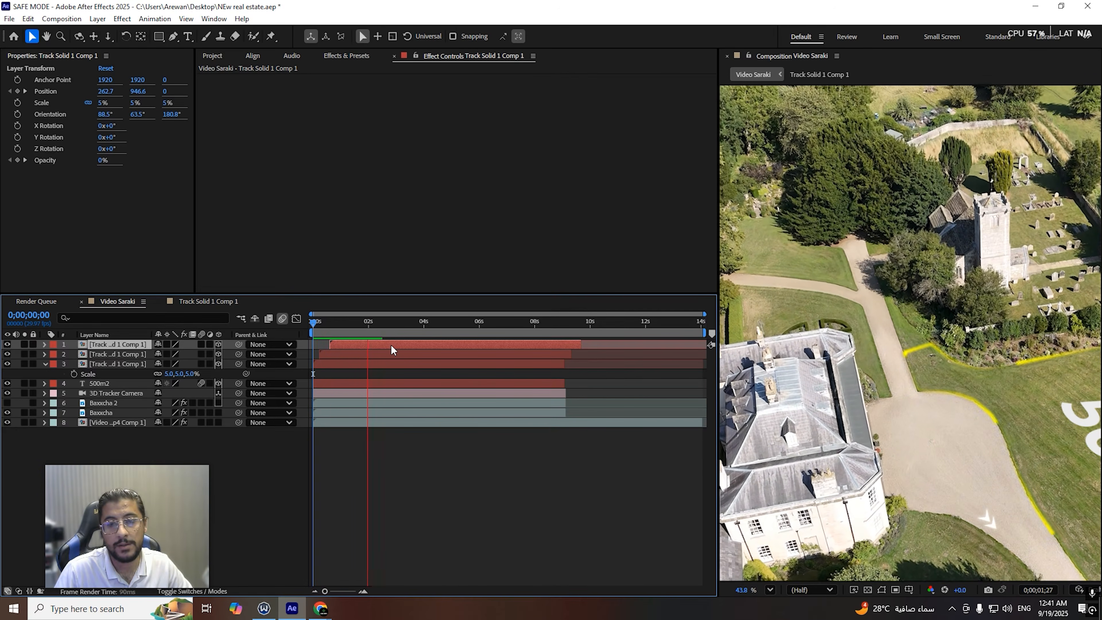
# Step: Keyframe the top arrow layer's Opacity to stay at 100% until about two seconds and fade to 0% by 0;00;02;13, and preview it
pyautogui.press('space')
pyautogui.scroll(-2, 1015, 325)
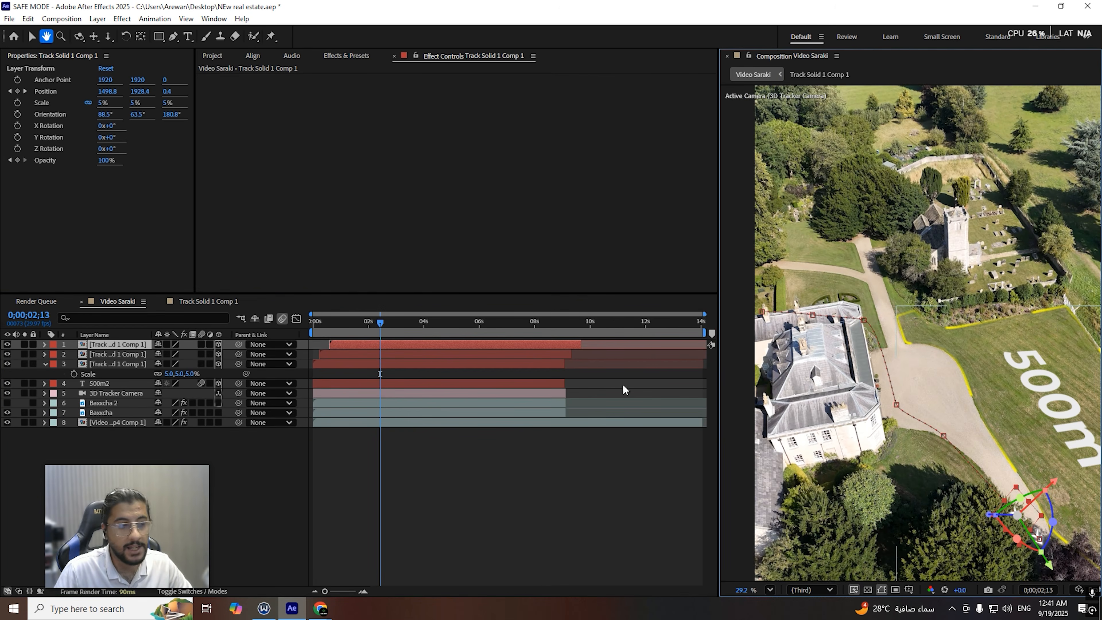
pyautogui.press('t')
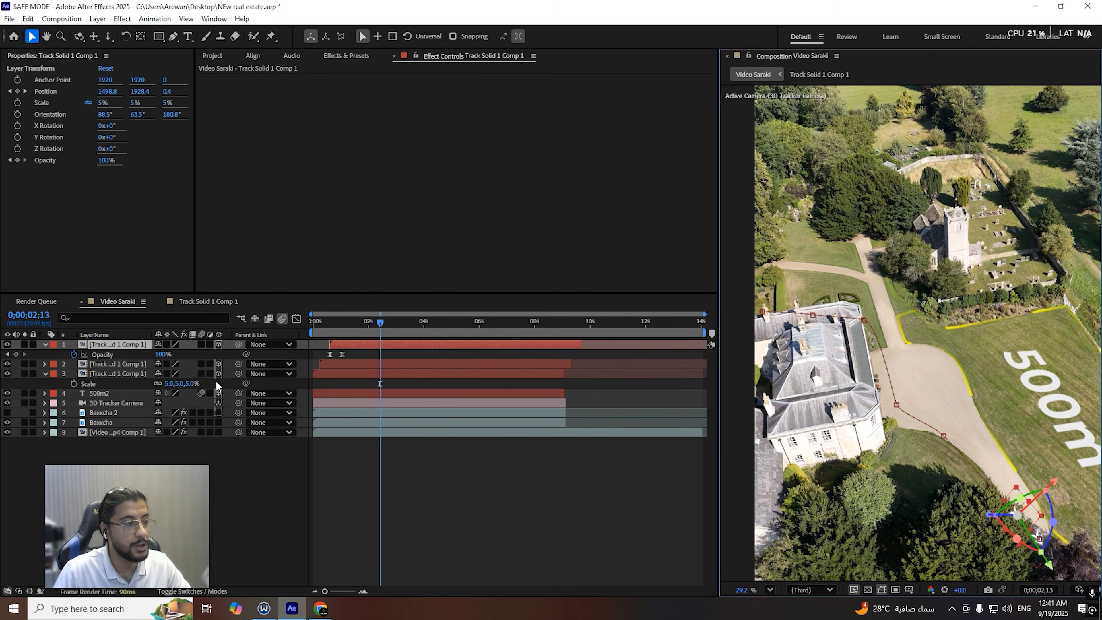
pyautogui.click(16, 354)
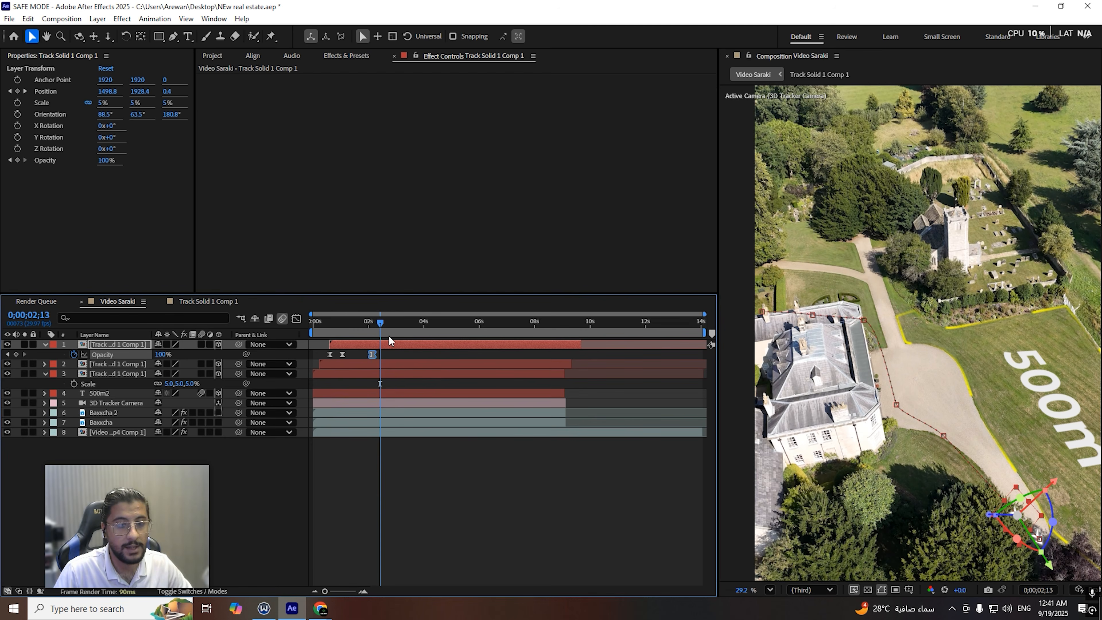
pyautogui.moveTo(384, 327); pyautogui.dragTo(380, 329)
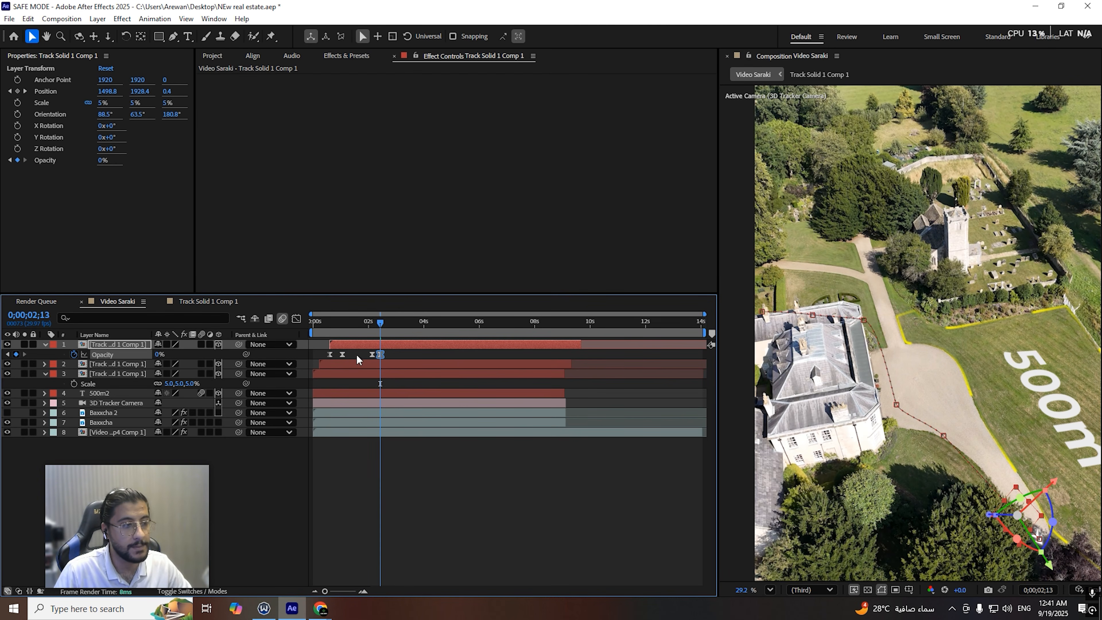
pyautogui.click(367, 354)
pyautogui.moveTo(372, 354); pyautogui.dragTo(278, 338)
pyautogui.click(370, 365)
pyautogui.click(366, 373)
pyautogui.press('space')
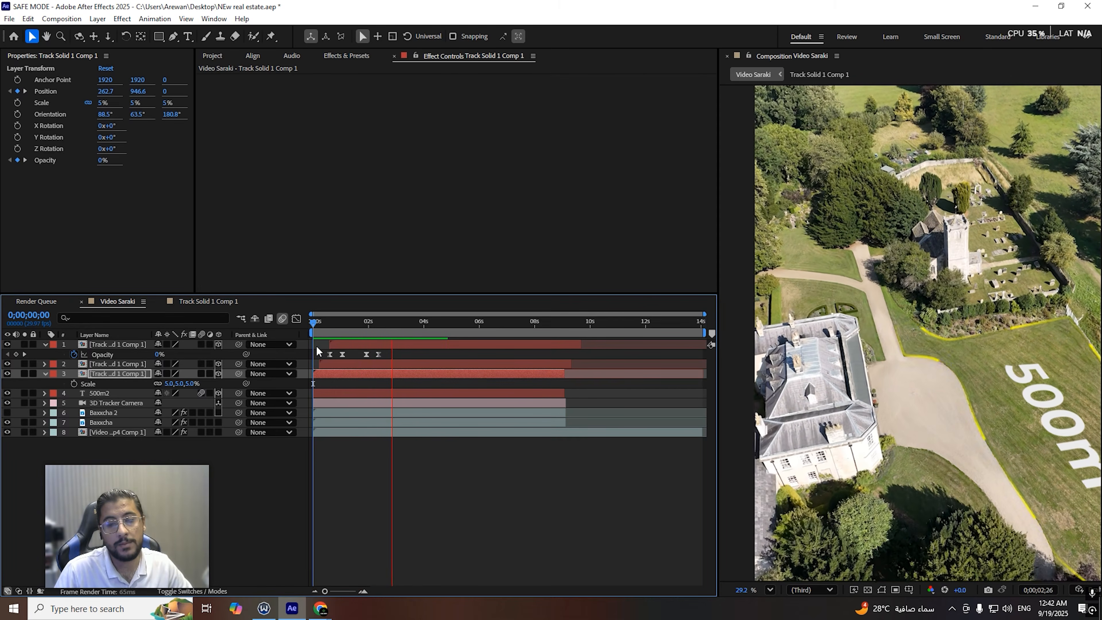
pyautogui.click(947, 377)
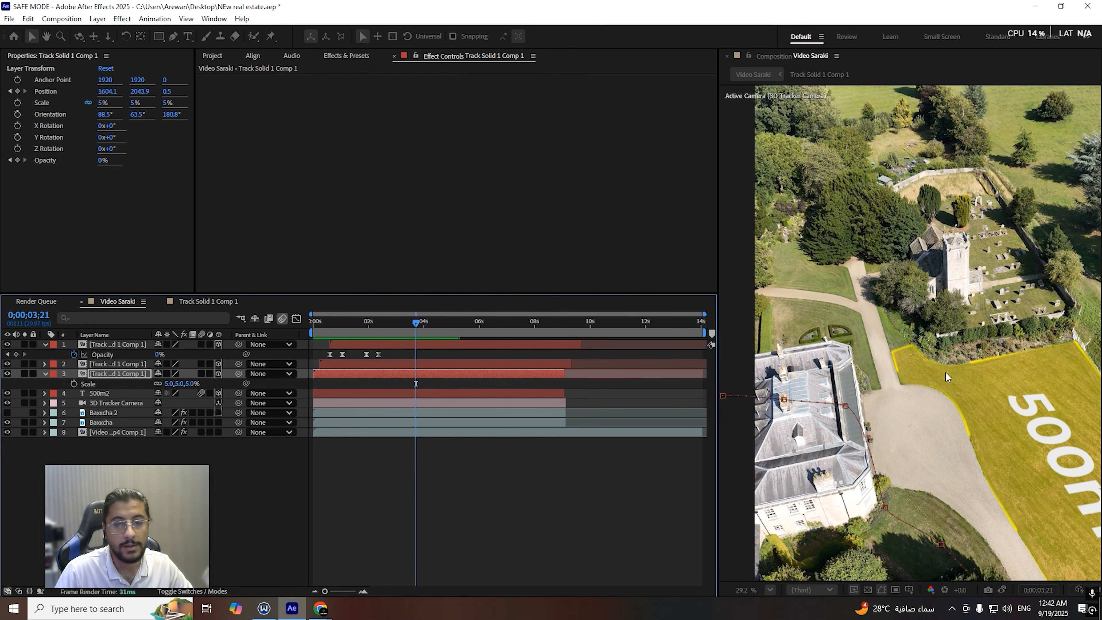
# Step: Trim the ends of all three arrow layers to 0;00;03;20
pyautogui.scroll(-3, 898, 239)
pyautogui.moveTo(405, 326); pyautogui.dragTo(415, 326)
pyautogui.keyDown('shift'); pyautogui.click(540, 347); pyautogui.keyUp('shift')
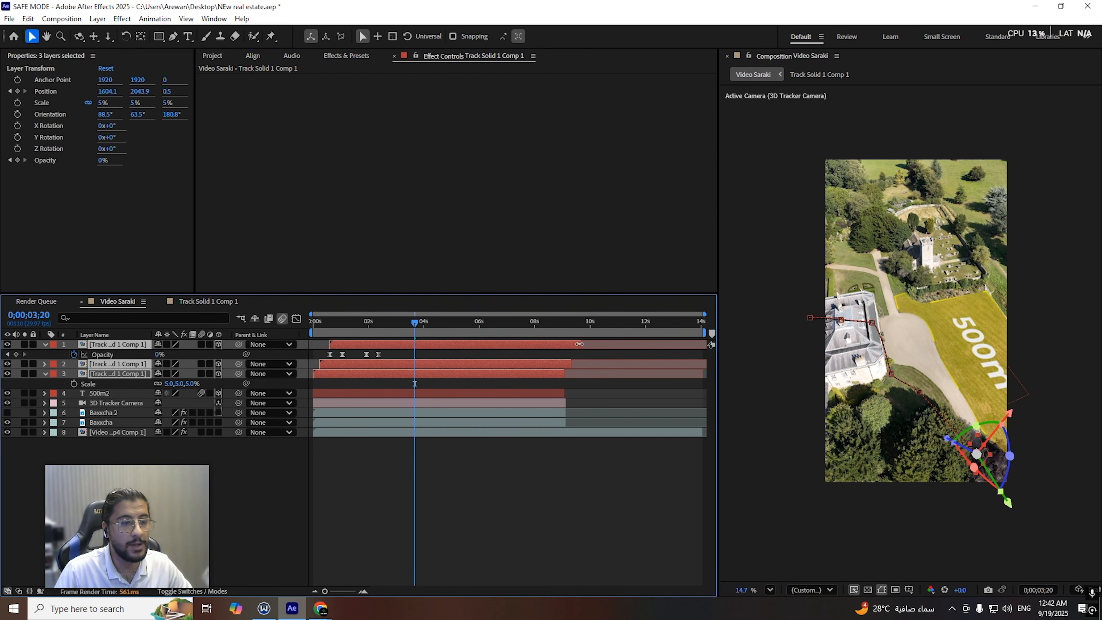
pyautogui.click(437, 363)
pyautogui.moveTo(405, 363); pyautogui.dragTo(414, 363)
pyautogui.click(400, 374)
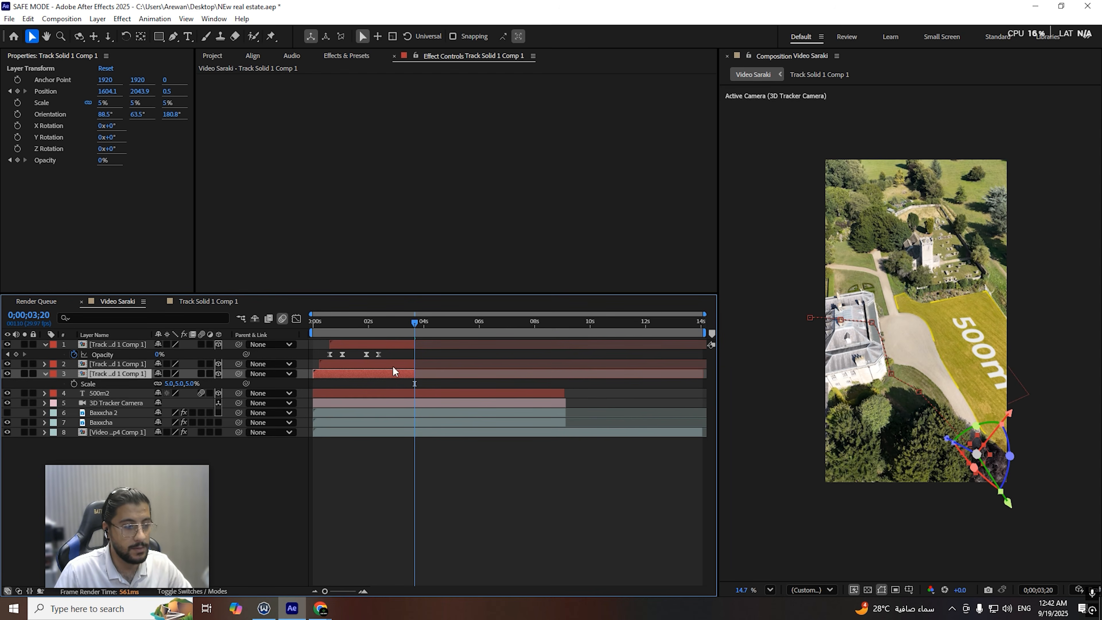
# Step: Preview the three trimmed arrows from the start and inspect their movement along the driveway through the first three seconds
pyautogui.click(371, 482)
pyautogui.press('space')
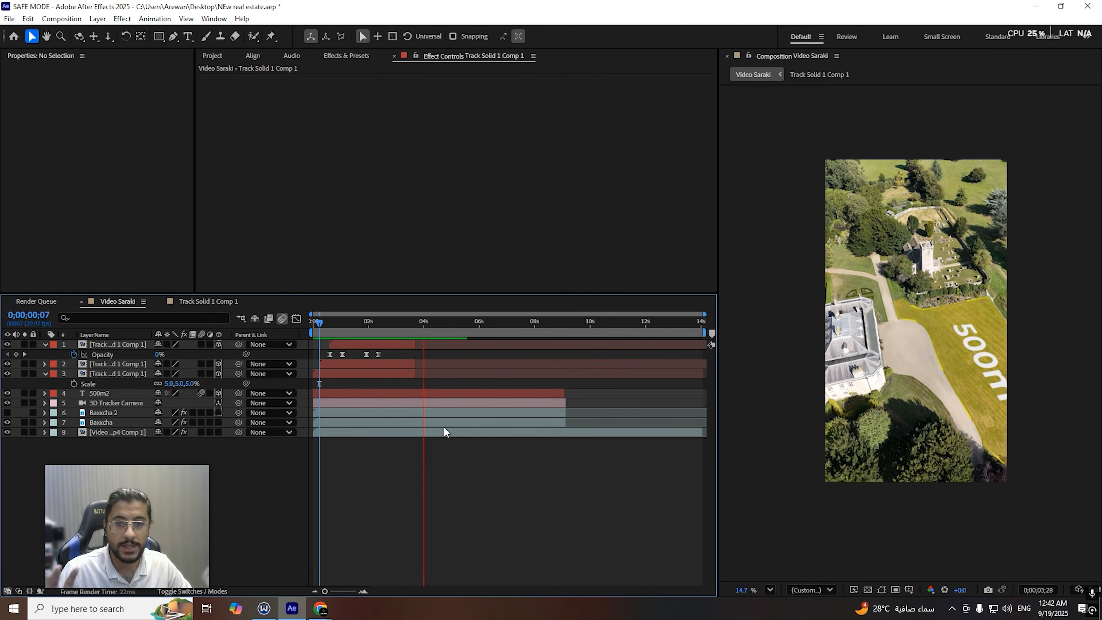
pyautogui.press('space')
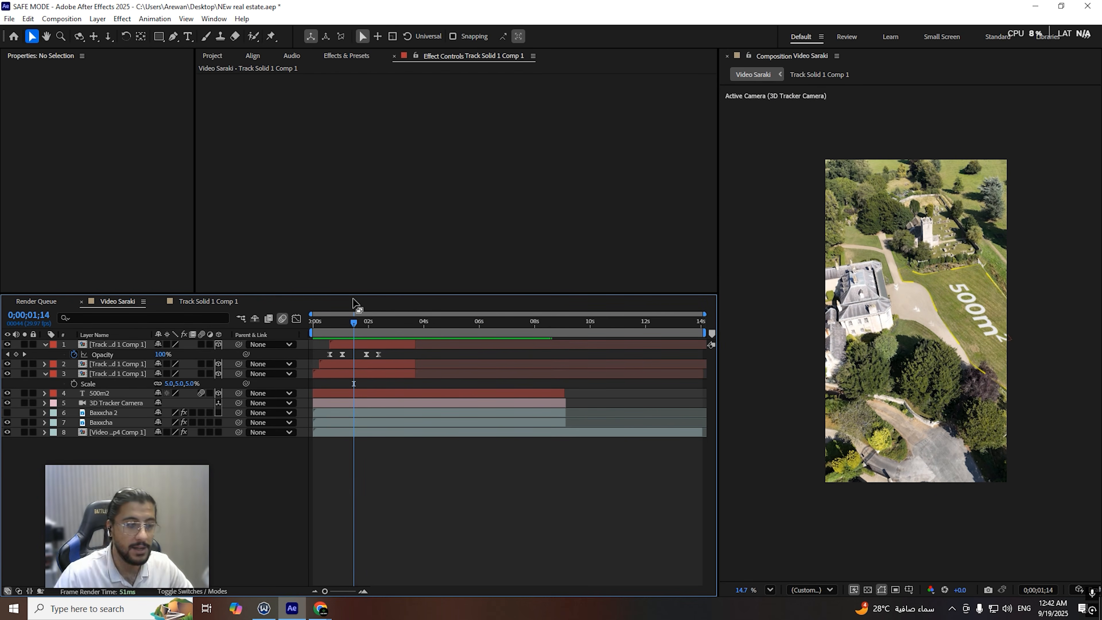
pyautogui.scroll(3, 911, 292)
pyautogui.moveTo(354, 322); pyautogui.dragTo(397, 337)
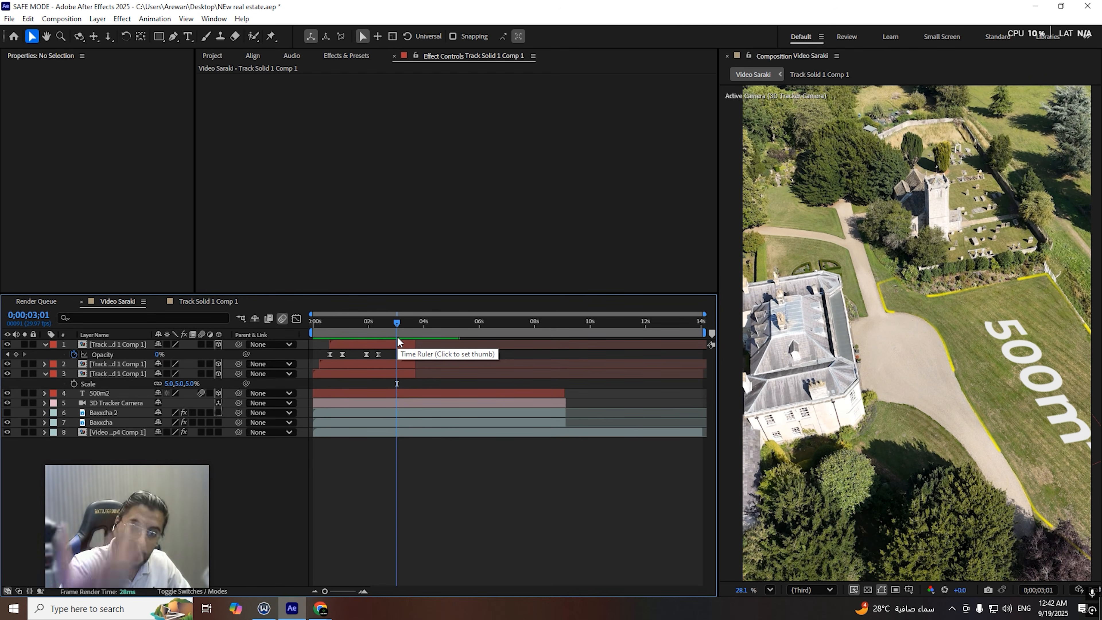
pyautogui.moveTo(380, 329); pyautogui.dragTo(326, 338)
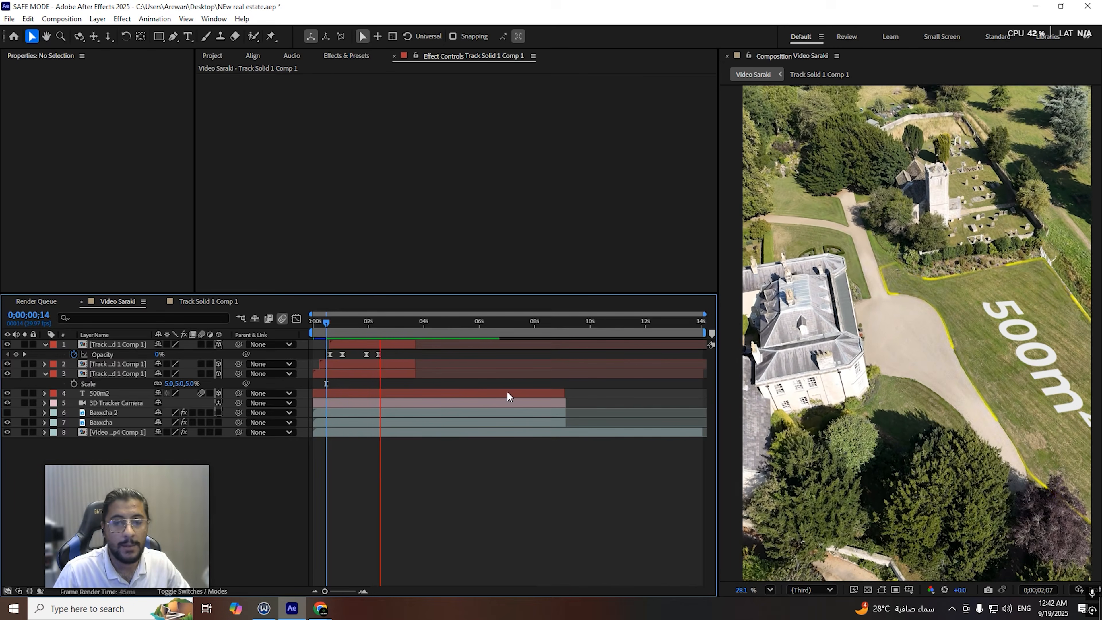
pyautogui.press('space')
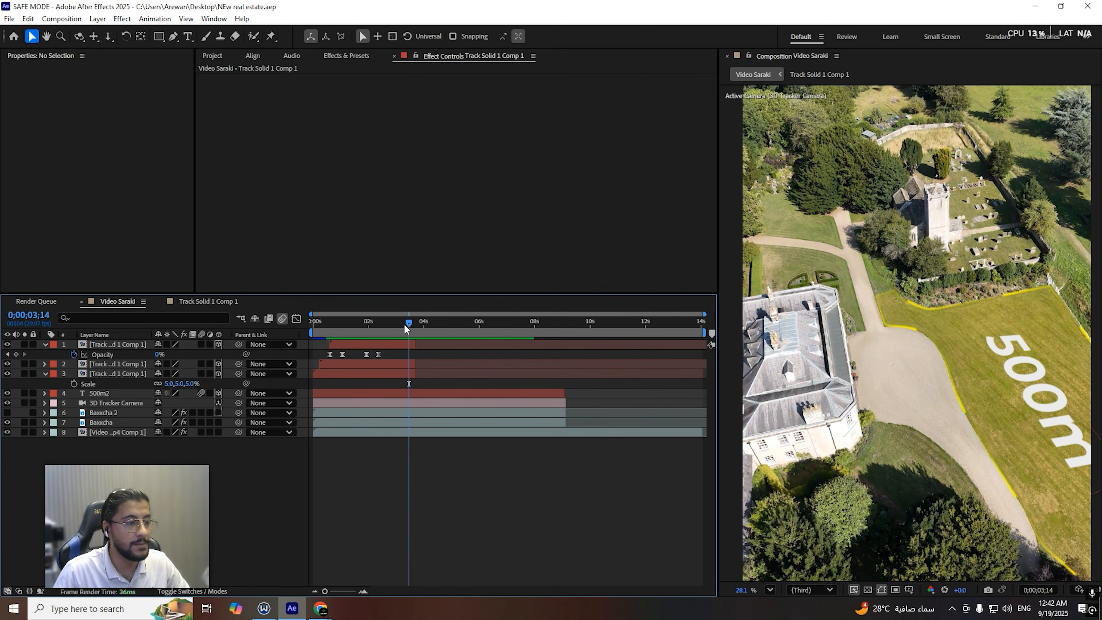
# Step: Start Lightness and Saturation keyframes at the first frame in the video layer's Color Balance (HLS) effect
pyautogui.moveTo(404, 324); pyautogui.dragTo(334, 324)
pyautogui.click(117, 432)
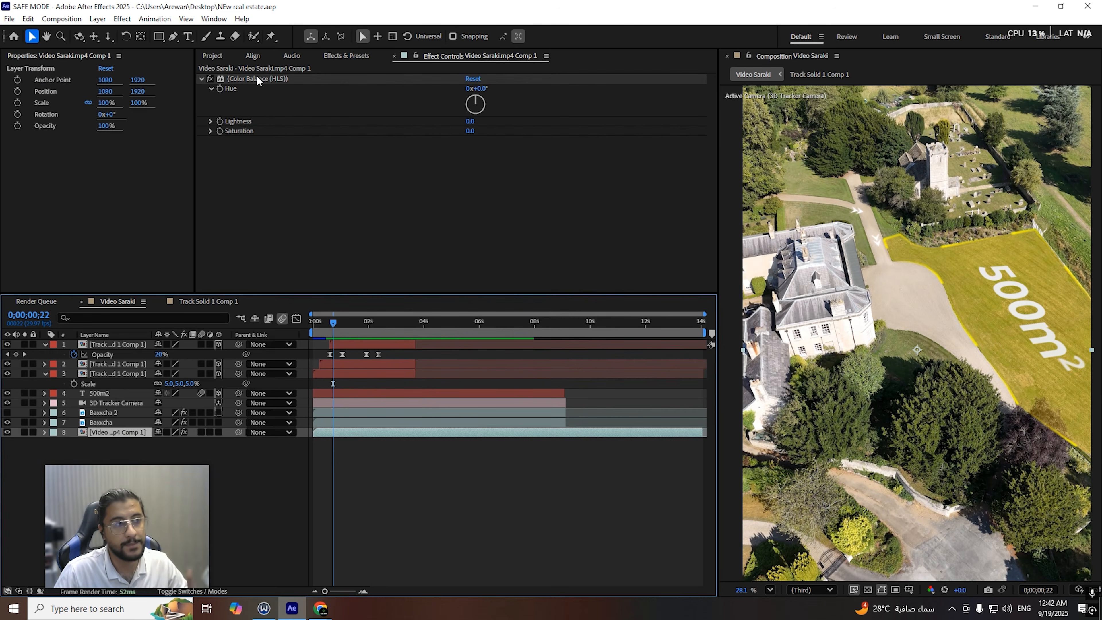
pyautogui.click(257, 78)
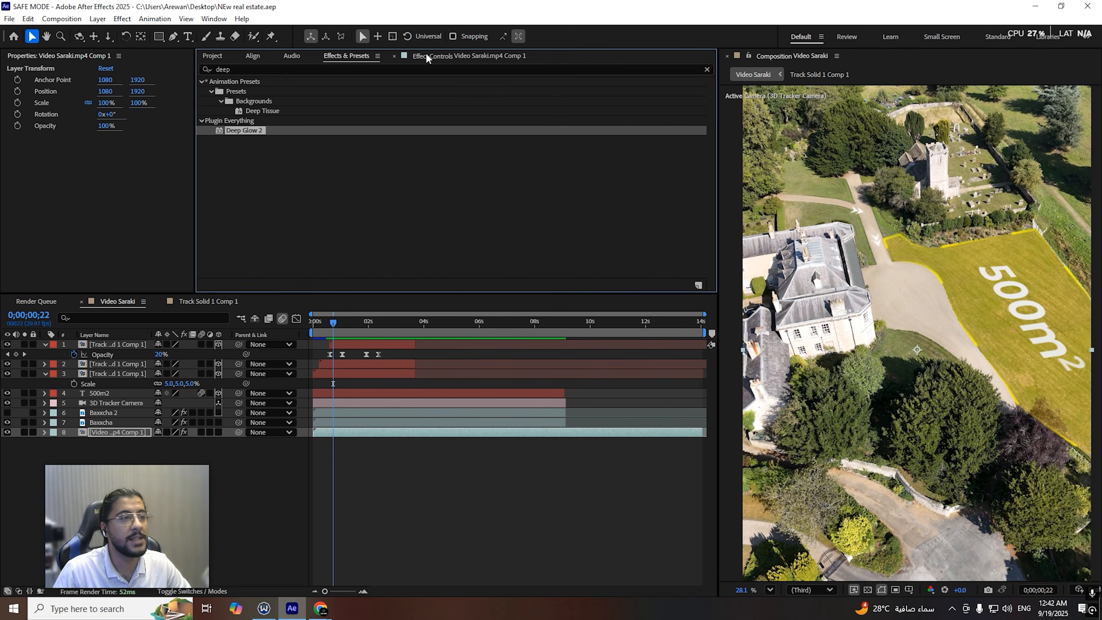
pyautogui.moveTo(334, 322); pyautogui.dragTo(312, 322)
pyautogui.scroll(-2, 898, 348)
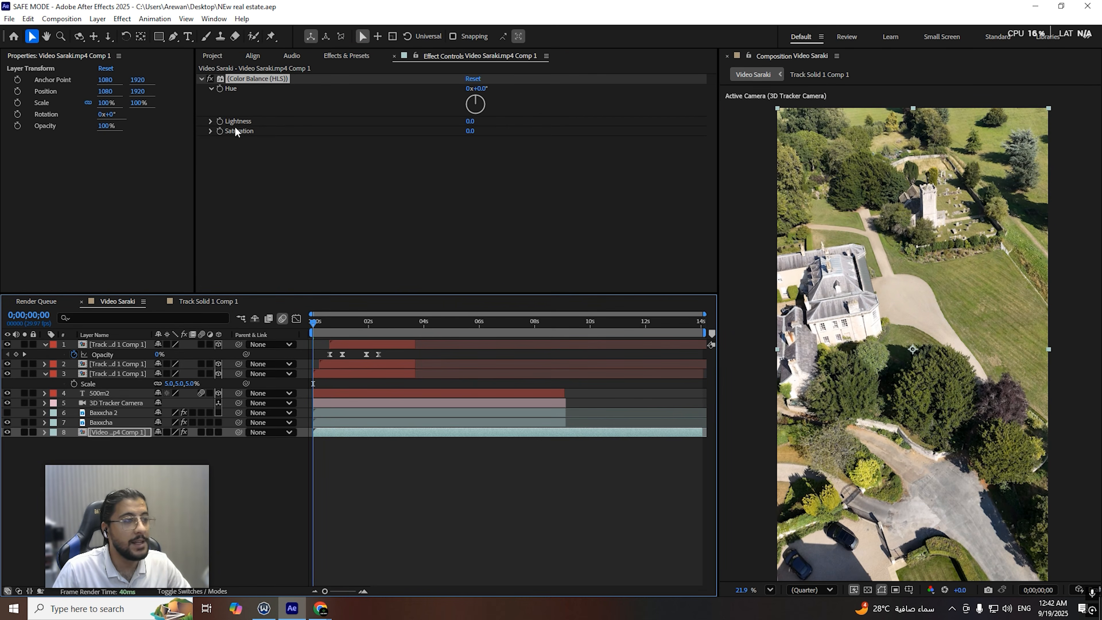
pyautogui.click(218, 121)
pyautogui.click(218, 130)
# Step: Set the video layer's Saturation to -100 and Lightness to -48 at 0;00;00;22 and preview the darkened footage
pyautogui.press('space')
pyautogui.press('space')
pyautogui.moveTo(417, 130); pyautogui.dragTo(383, 139)
pyautogui.moveTo(469, 126); pyautogui.dragTo(312, 164)
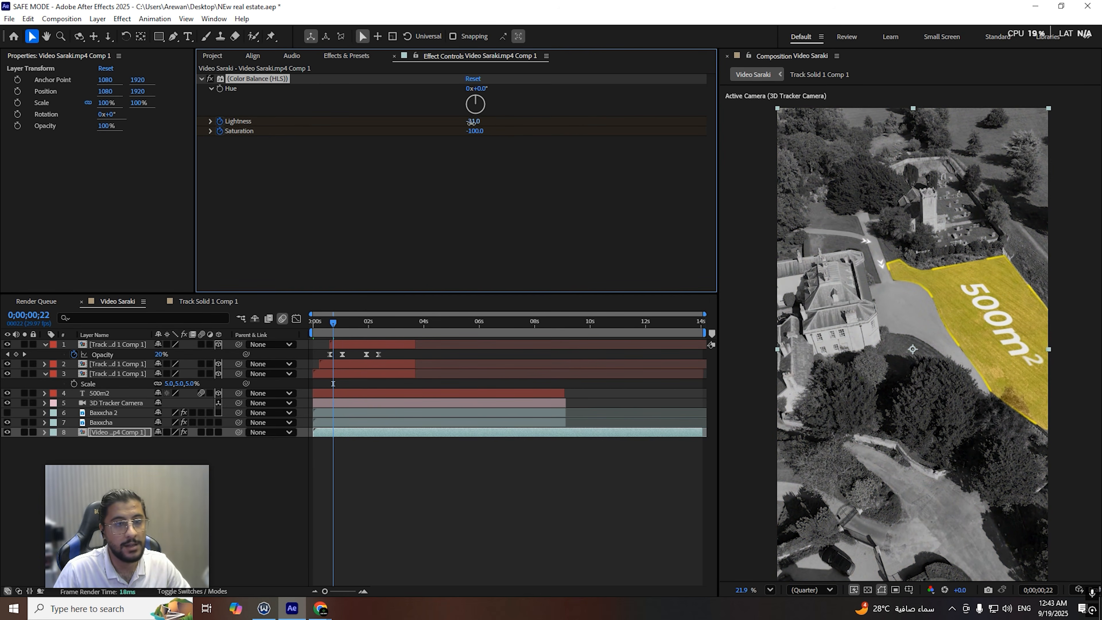
pyautogui.moveTo(474, 121); pyautogui.dragTo(456, 123)
pyautogui.click(334, 324)
pyautogui.press('space')
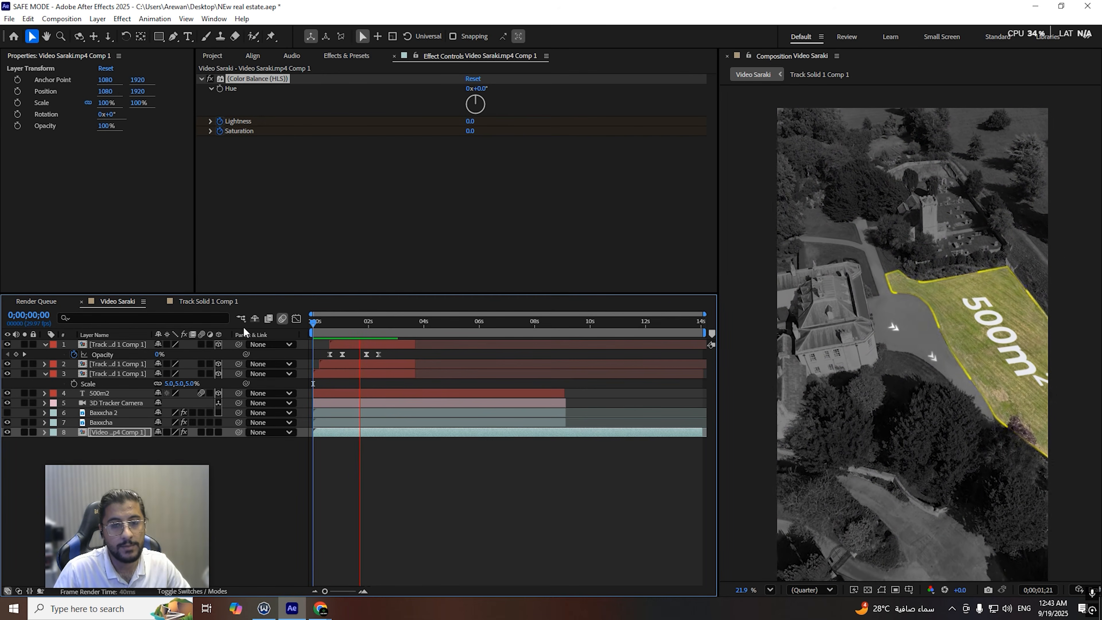
pyautogui.press('space')
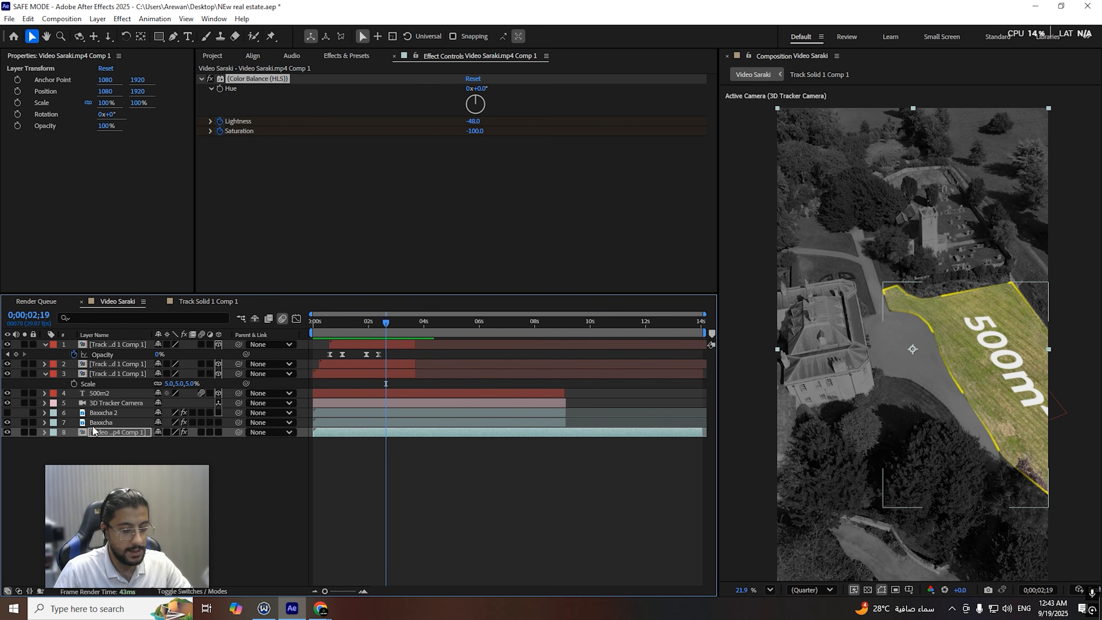
# Step: Add holding keyframes for Lightness -48 and Saturation -100 shortly after two seconds, and return both to 0 at 0;00;03;06
pyautogui.press('u')
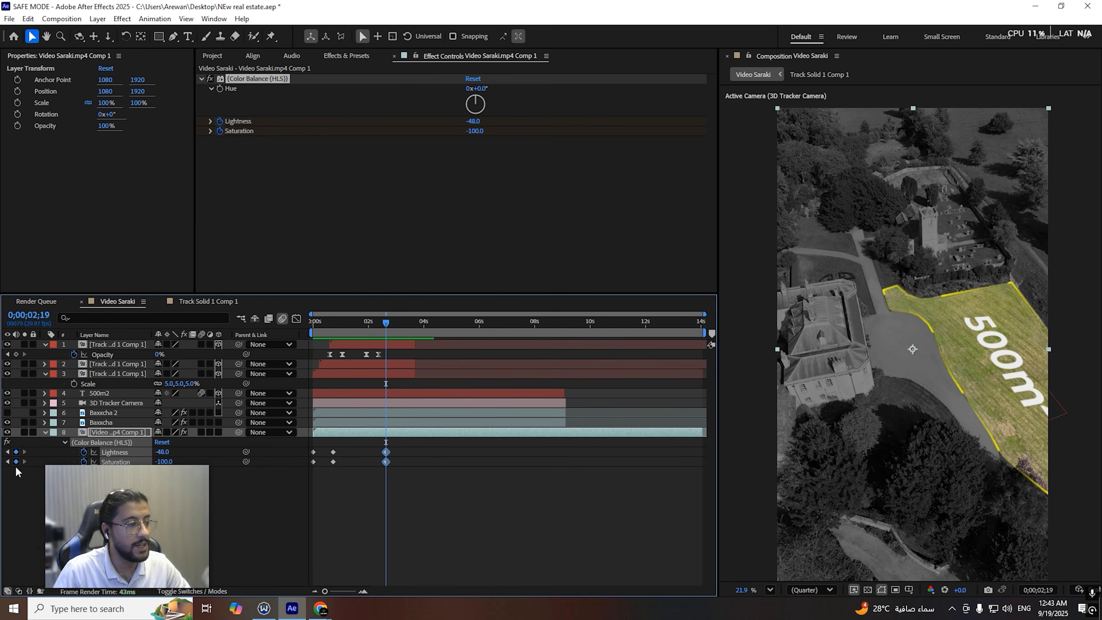
pyautogui.moveTo(387, 454); pyautogui.dragTo(378, 455)
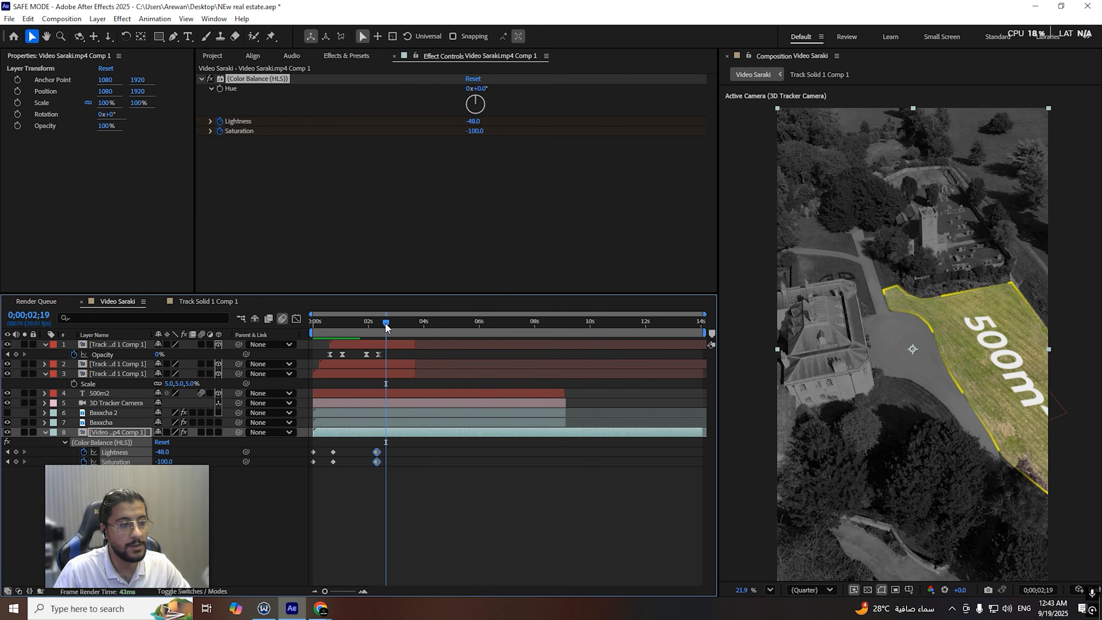
pyautogui.moveTo(385, 322); pyautogui.dragTo(401, 326)
pyautogui.moveTo(293, 474); pyautogui.dragTo(323, 447)
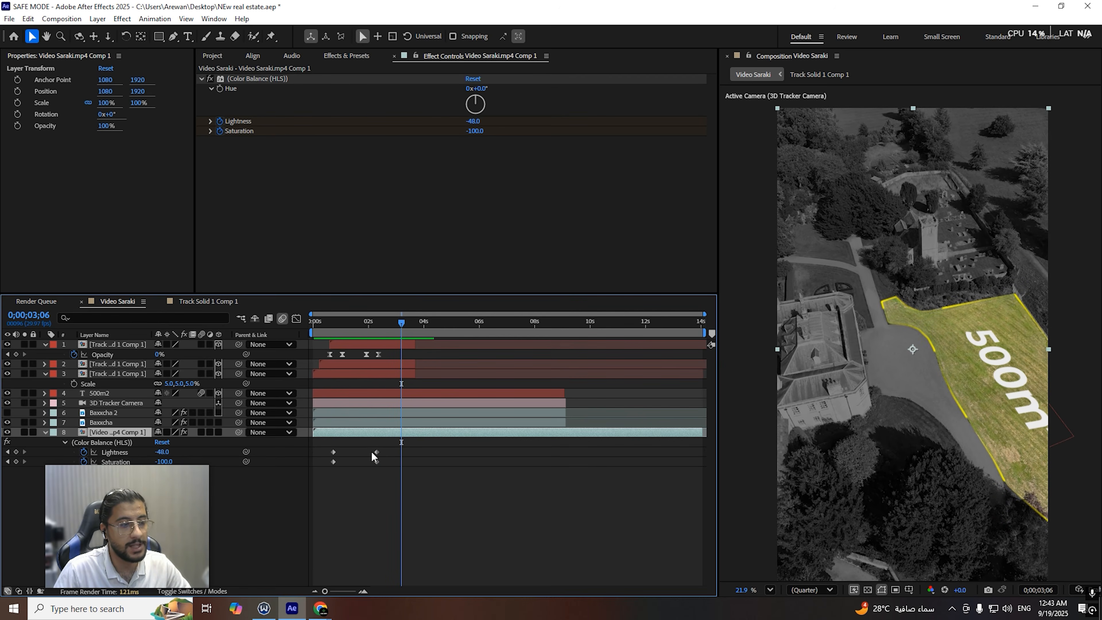
pyautogui.hotkey('ctrl', 'c')
pyautogui.hotkey('ctrl', 'v')
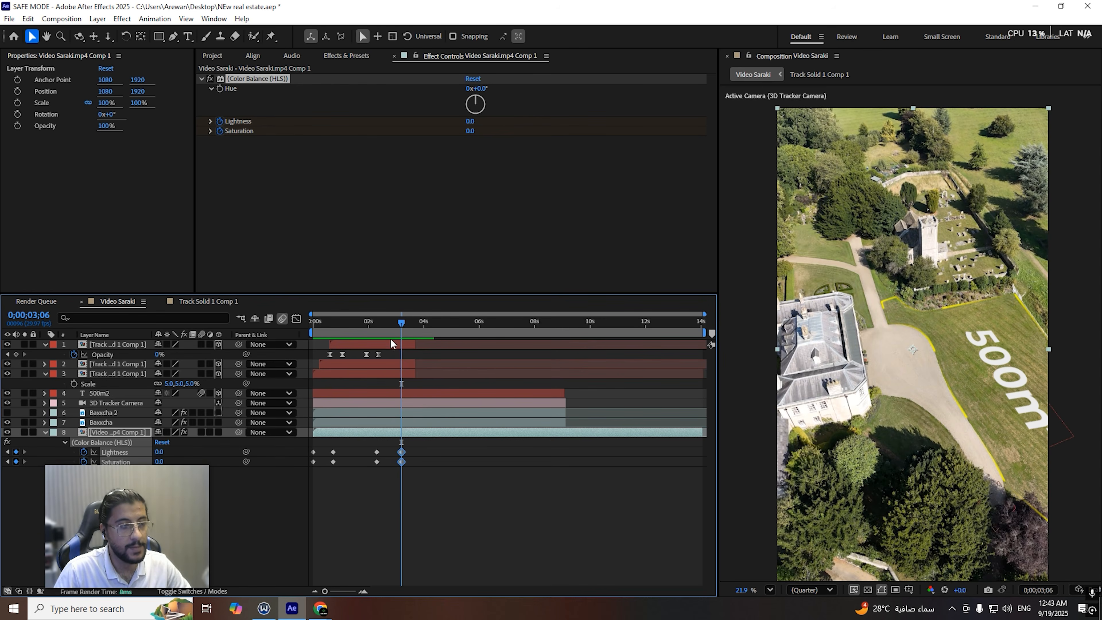
# Step: Apply Easy Ease to all Lightness and Saturation keyframes on the video layer and preview the color transition from the start
pyautogui.press('Home')
pyautogui.moveTo(437, 507); pyautogui.dragTo(256, 446)
pyautogui.press('F9')
pyautogui.press('space')
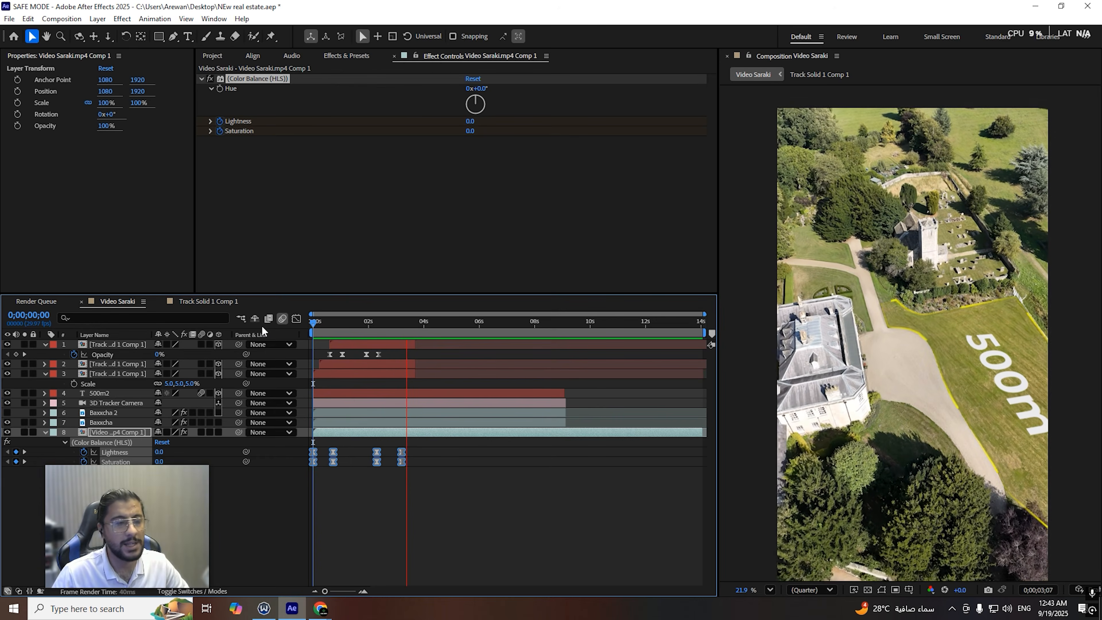
pyautogui.press('space')
pyautogui.press('space')
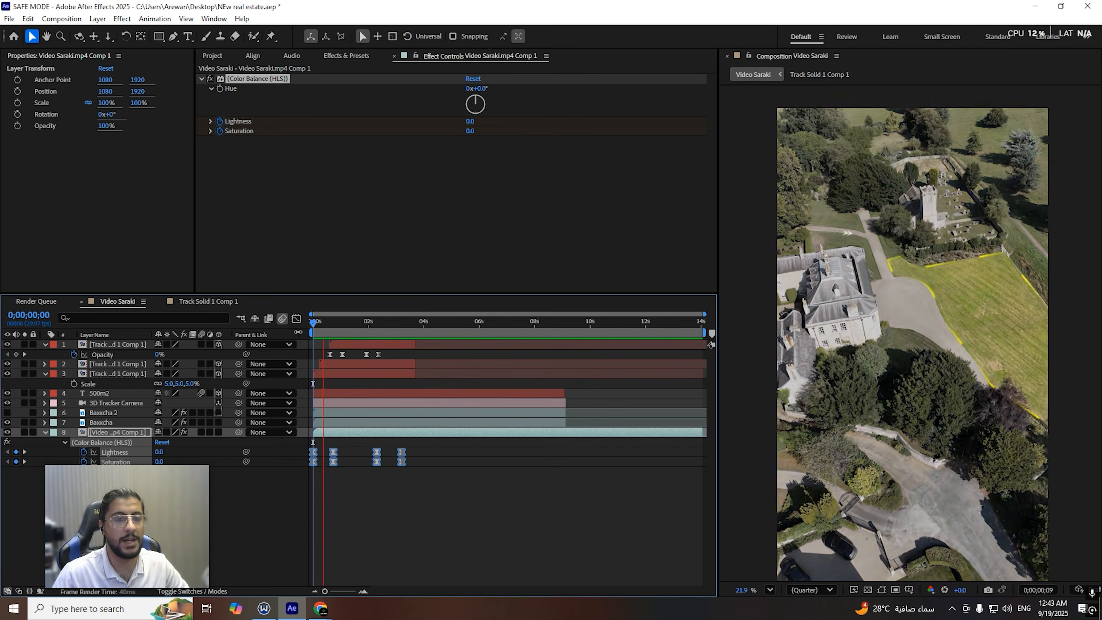
pyautogui.press('space')
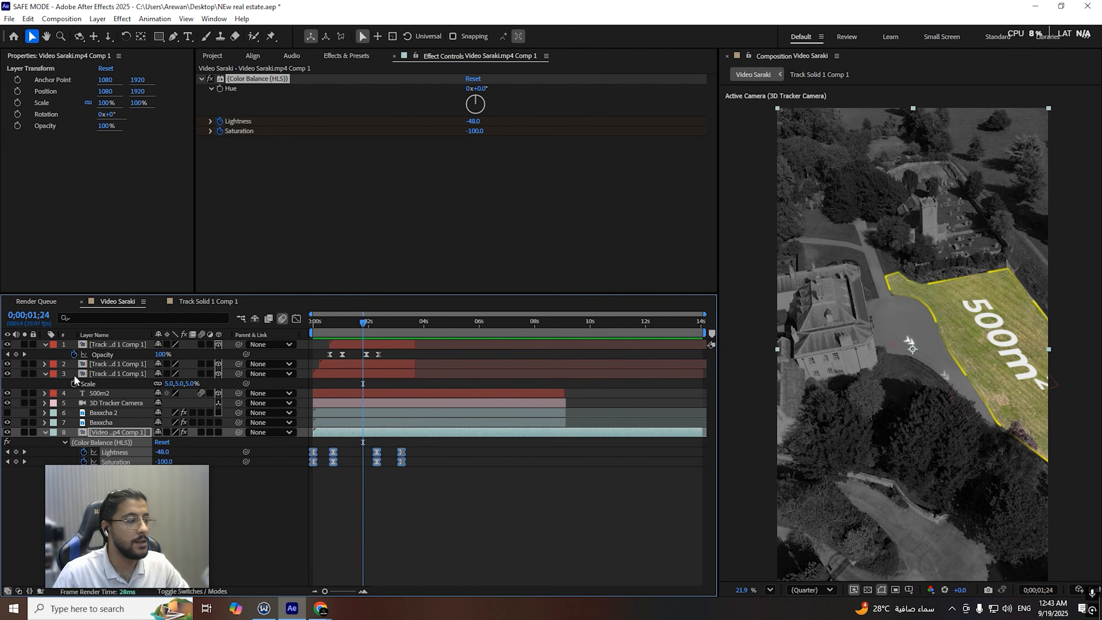
# Step: Apply the Echo effect to the top arrow layer with Echo Time 1.000, Number Of Echoes 0 and Decay 1.83
pyautogui.click(108, 345)
pyautogui.click(346, 55)
pyautogui.click(258, 69)
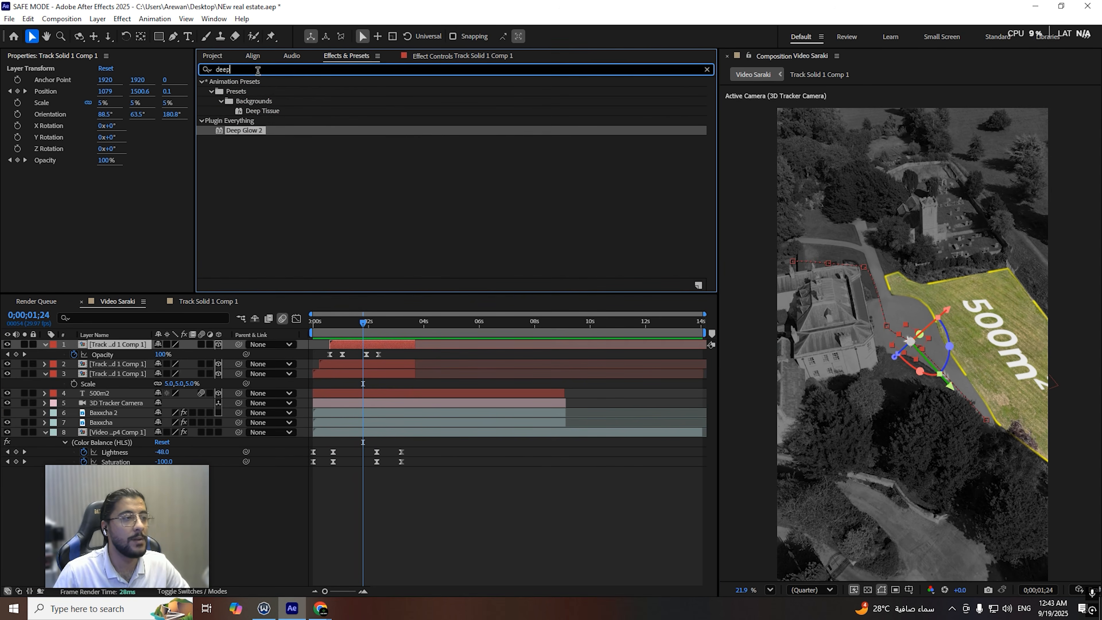
pyautogui.press('BackSpace')
pyautogui.press('BackSpace')
pyautogui.press('BackSpace')
pyautogui.press('BackSpace')
pyautogui.write('ech')
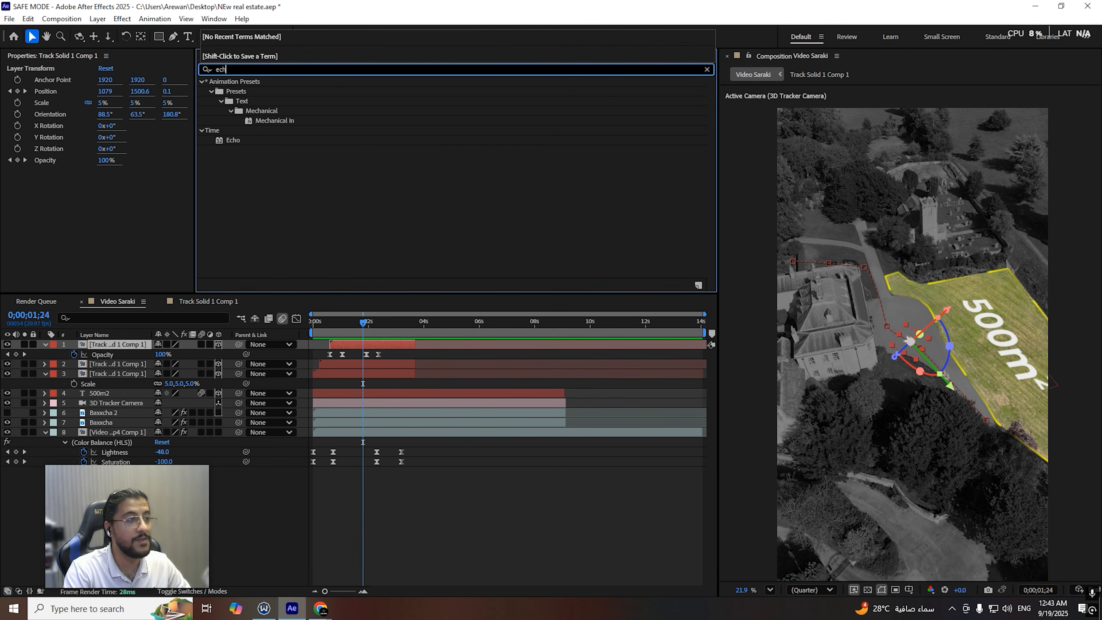
pyautogui.moveTo(243, 143); pyautogui.dragTo(348, 330)
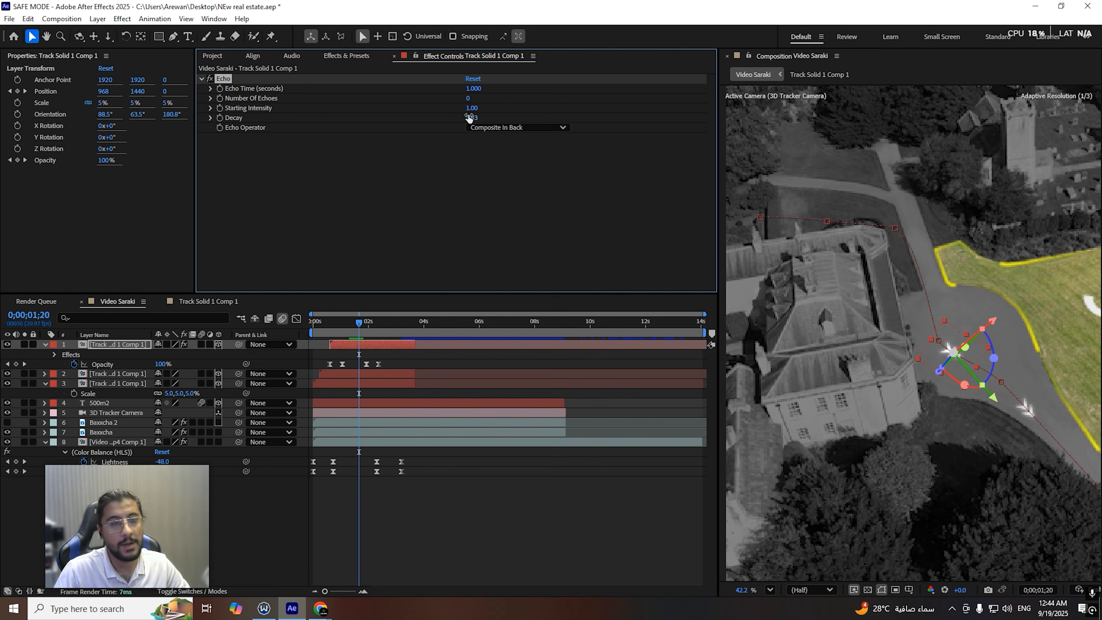
# Step: Check the frame dimensions in the arrow precomposition's settings without changing them
pyautogui.click(208, 301)
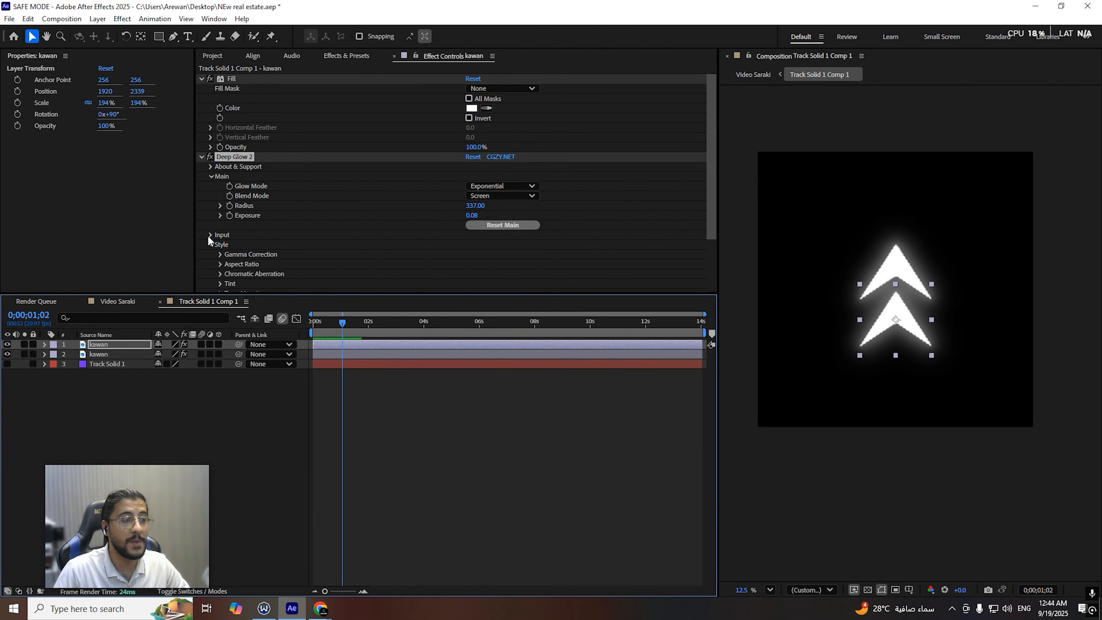
pyautogui.click(61, 19)
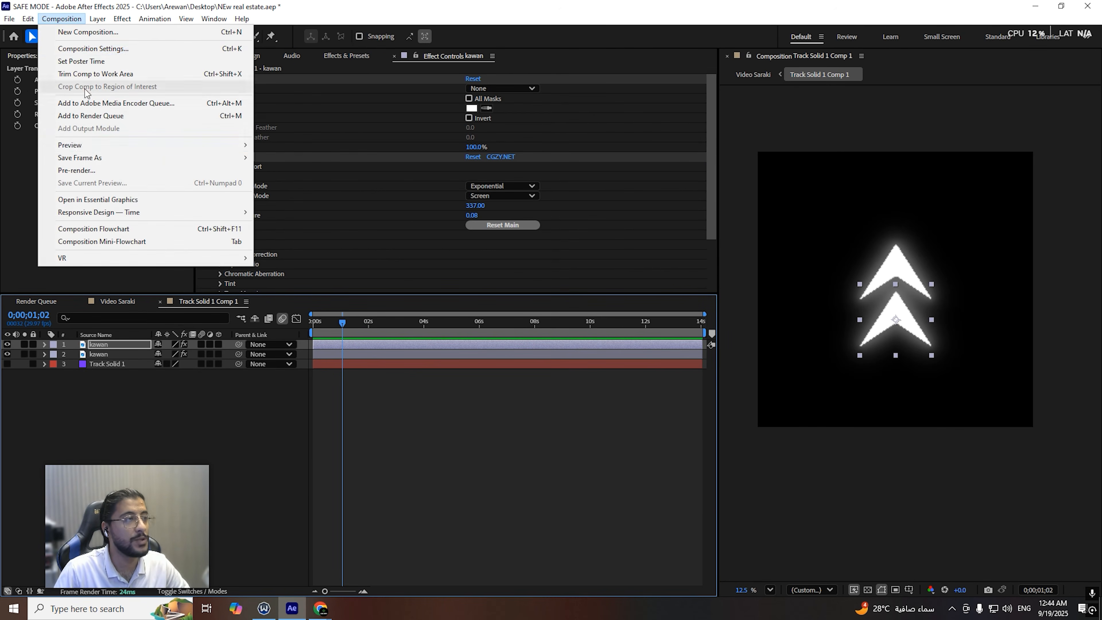
pyautogui.click(79, 47)
pyautogui.click(468, 235)
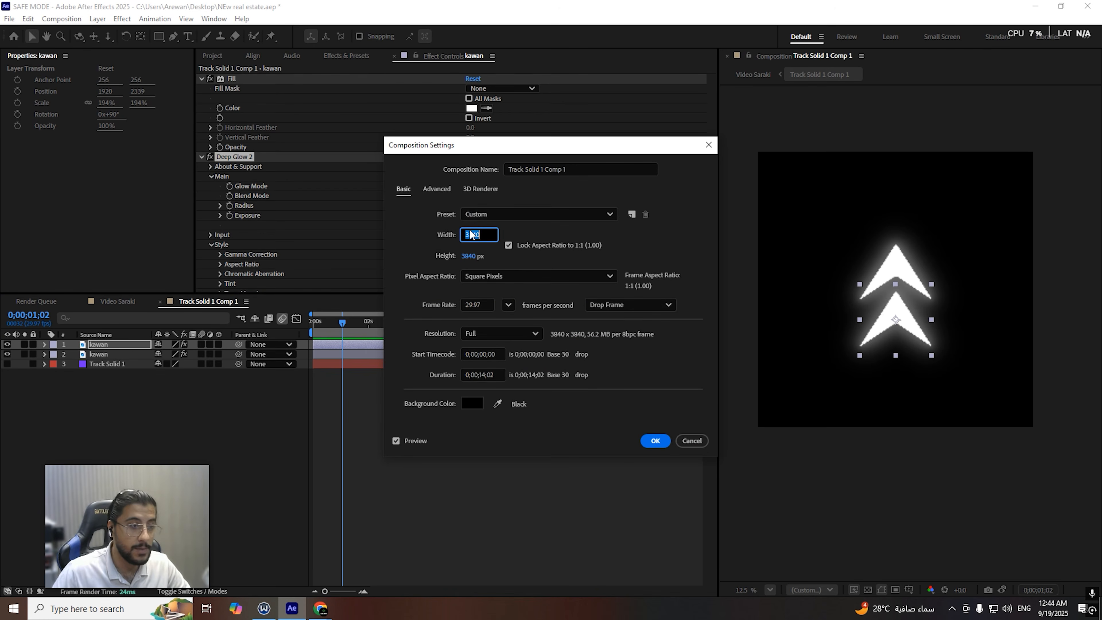
pyautogui.click(701, 446)
# Step: Check the main video composition's frame dimensions in its settings without changing them
pyautogui.click(97, 302)
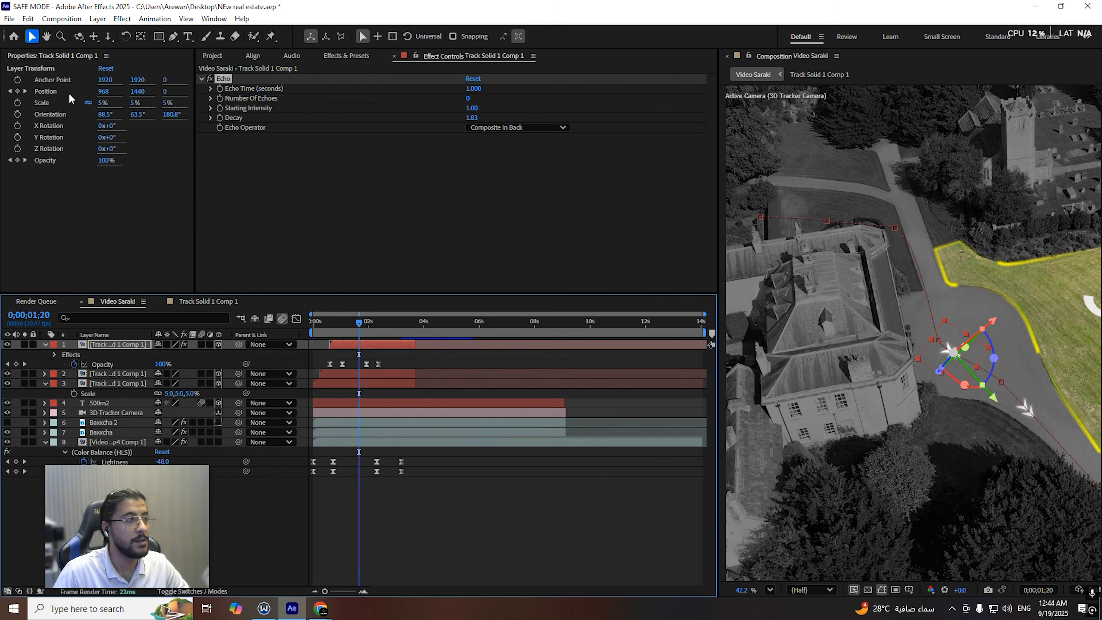
pyautogui.click(61, 18)
pyautogui.click(78, 47)
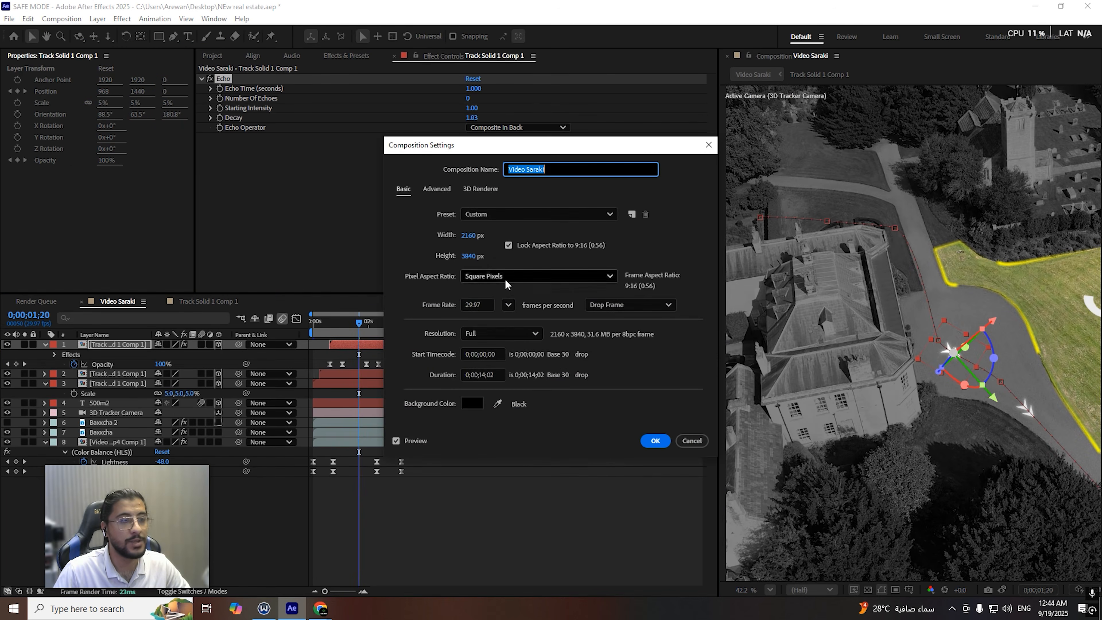
pyautogui.click(474, 239)
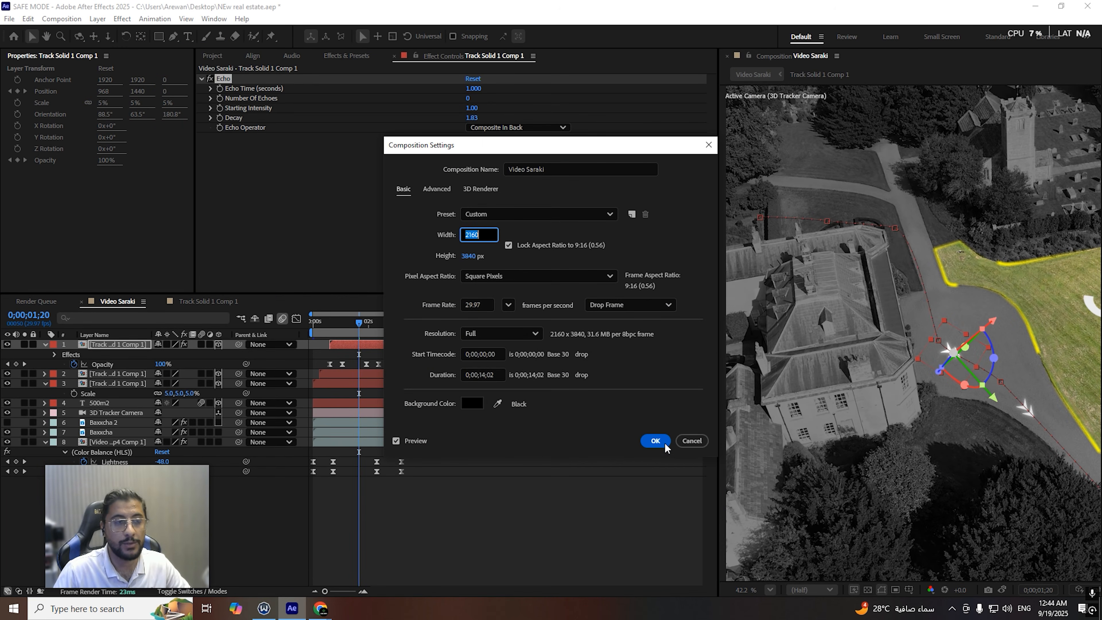
pyautogui.click(690, 442)
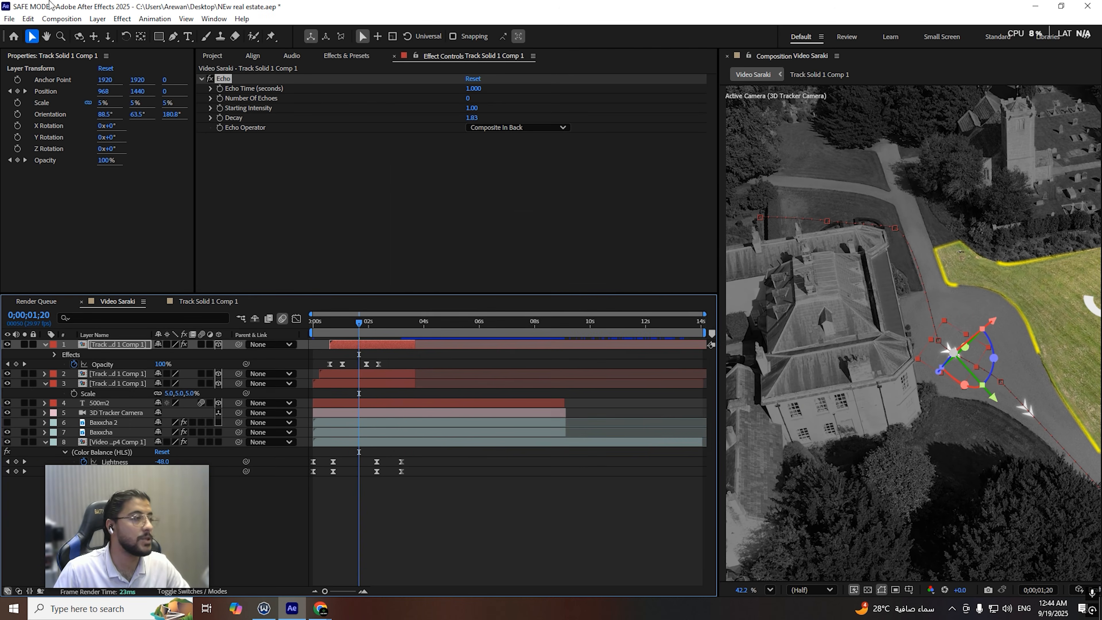
# Step: Try to resize the arrow precomposition to the main composition's width while its aspect ratio stays locked
pyautogui.click(209, 301)
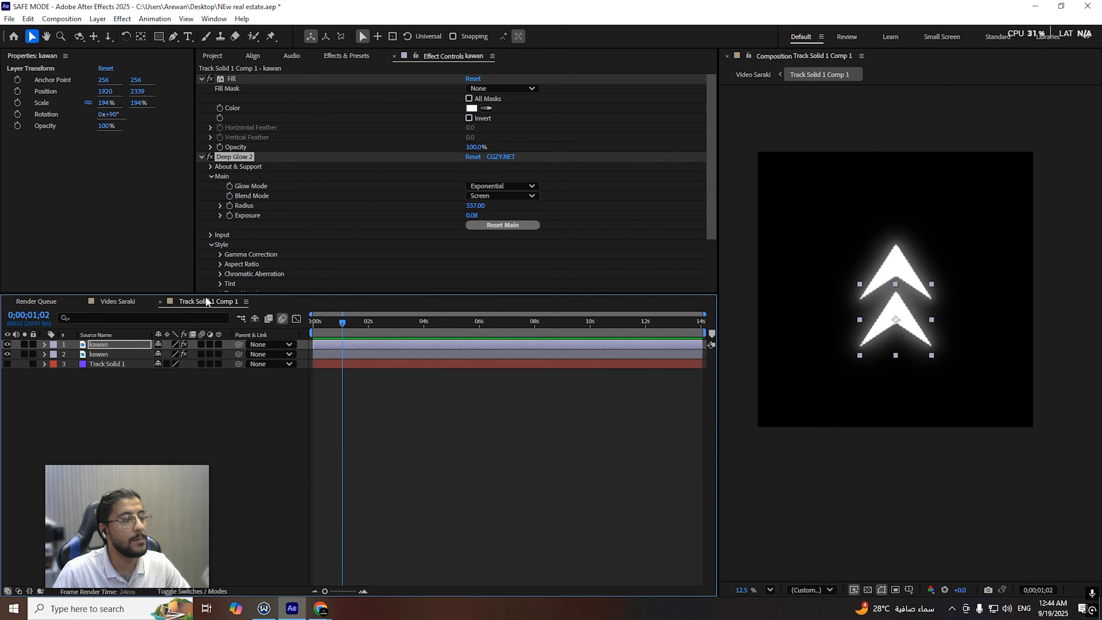
pyautogui.click(61, 19)
pyautogui.click(78, 48)
pyautogui.press('Tab')
pyautogui.click(654, 440)
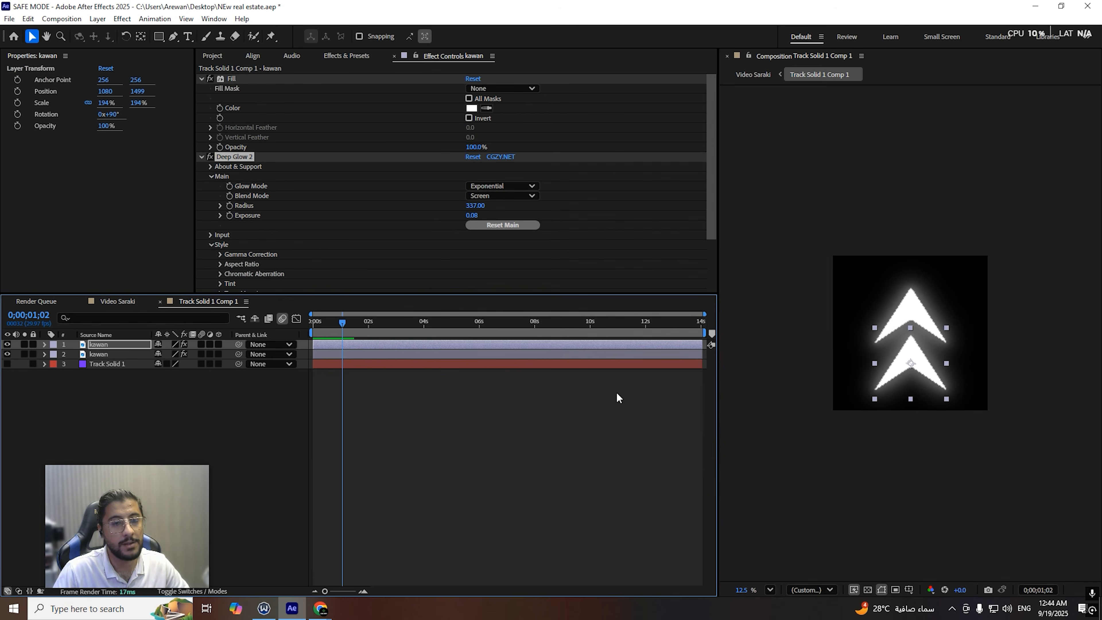
# Step: Unlock the arrow precomposition's aspect ratio, set its frame to 2160 x 3840 px, and save the project
pyautogui.click(61, 18)
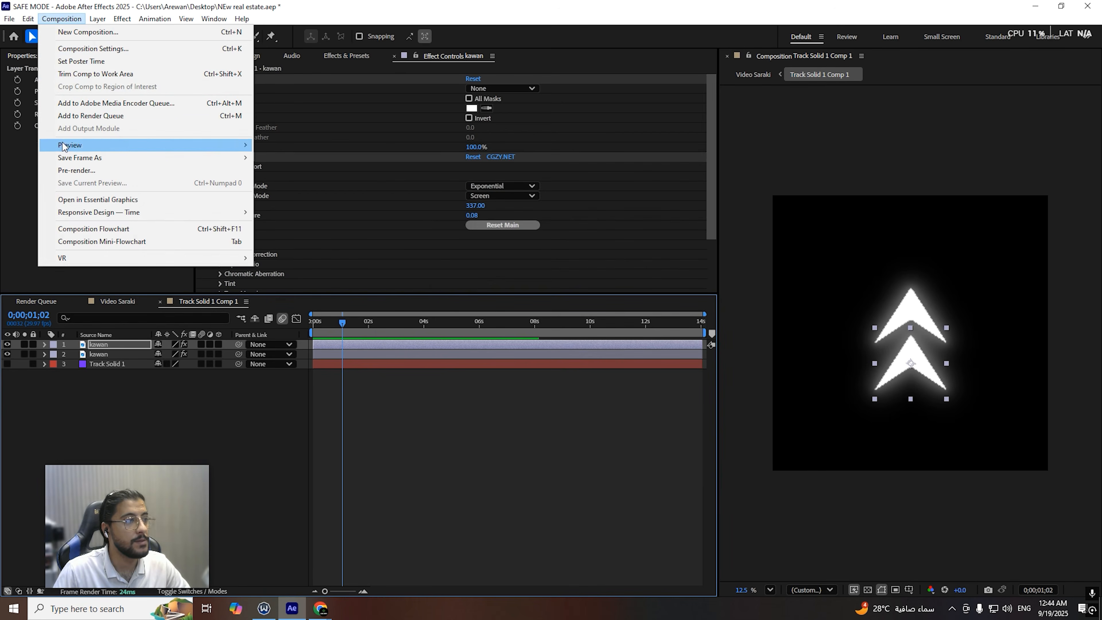
pyautogui.click(103, 49)
pyautogui.click(480, 235)
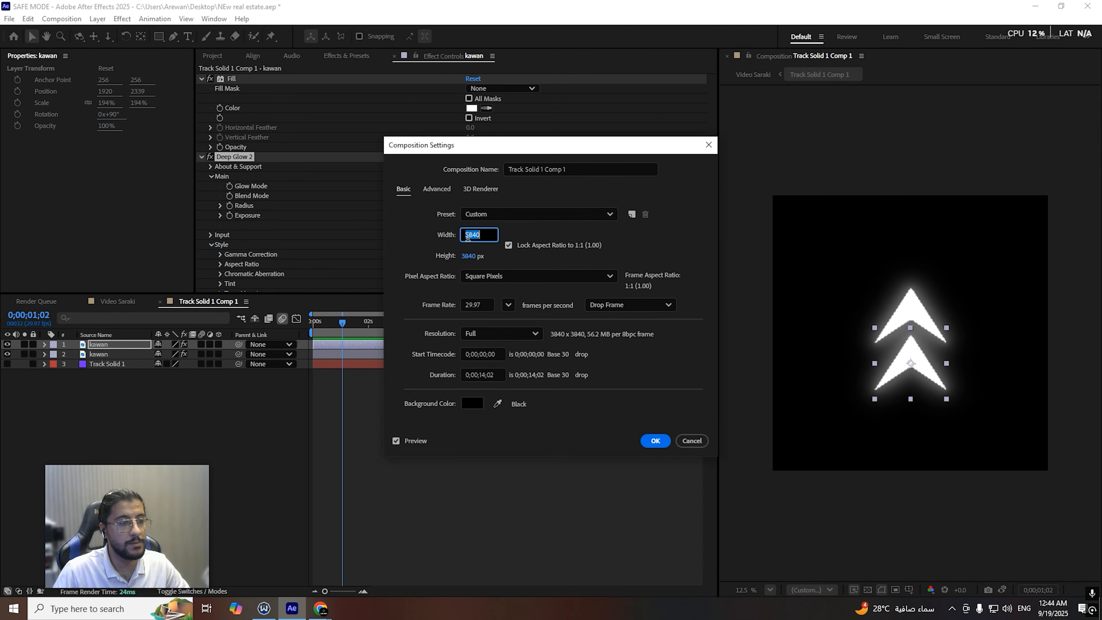
pyautogui.press('BackSpace')
pyautogui.press('BackSpace')
pyautogui.press('BackSpace')
pyautogui.press('BackSpace')
pyautogui.write('3840')
pyautogui.click(508, 245)
pyautogui.doubleClick(473, 234)
pyautogui.write('2160')
pyautogui.click(654, 441)
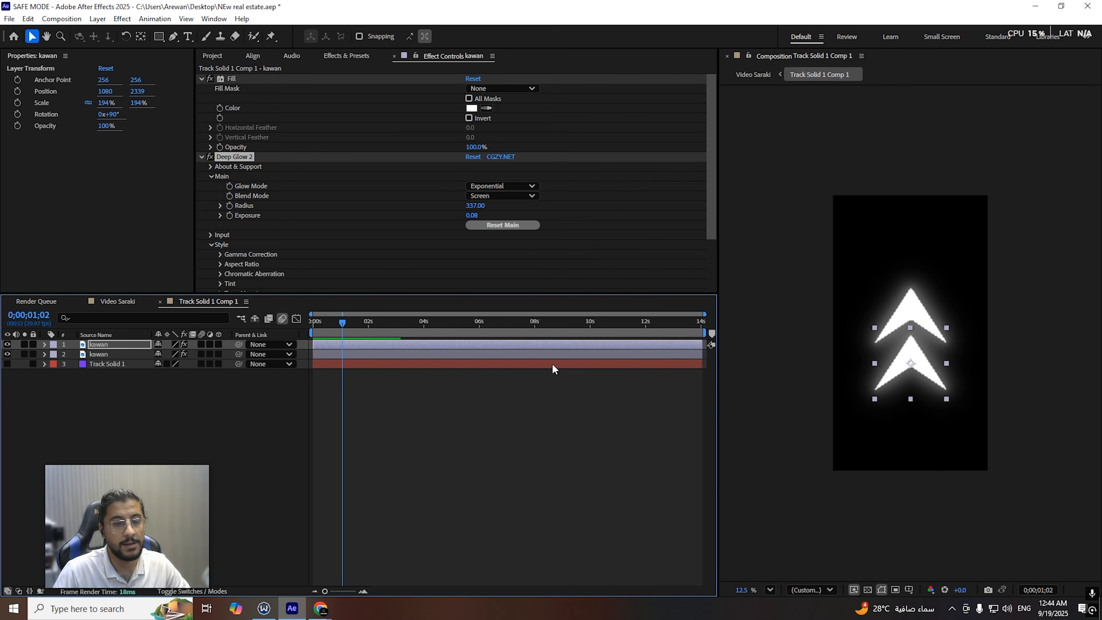
pyautogui.hotkey('ctrl', 's')
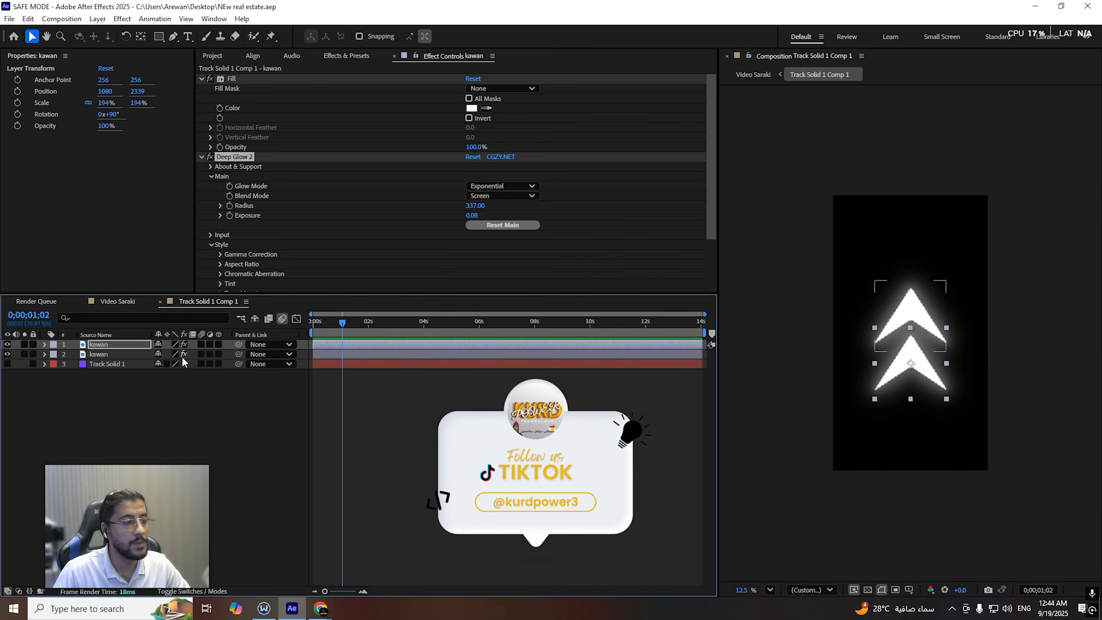
# Step: Reveal the Scale of both arrows in the precomposition and preview the resized arrows in the main composition
pyautogui.keyDown('ctrl'); pyautogui.click(166, 354); pyautogui.keyUp('ctrl')
pyautogui.press('s')
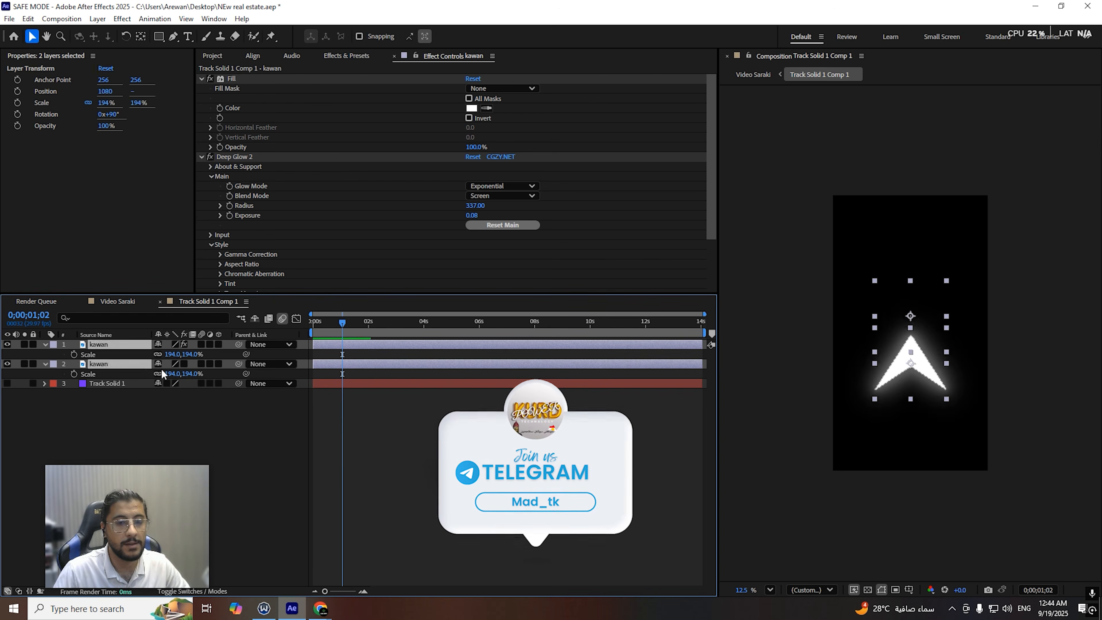
pyautogui.hotkey('ctrl', 'shift', 'a')
pyautogui.click(93, 300)
pyautogui.click(333, 327)
pyautogui.moveTo(333, 330); pyautogui.dragTo(326, 326)
pyautogui.press('space')
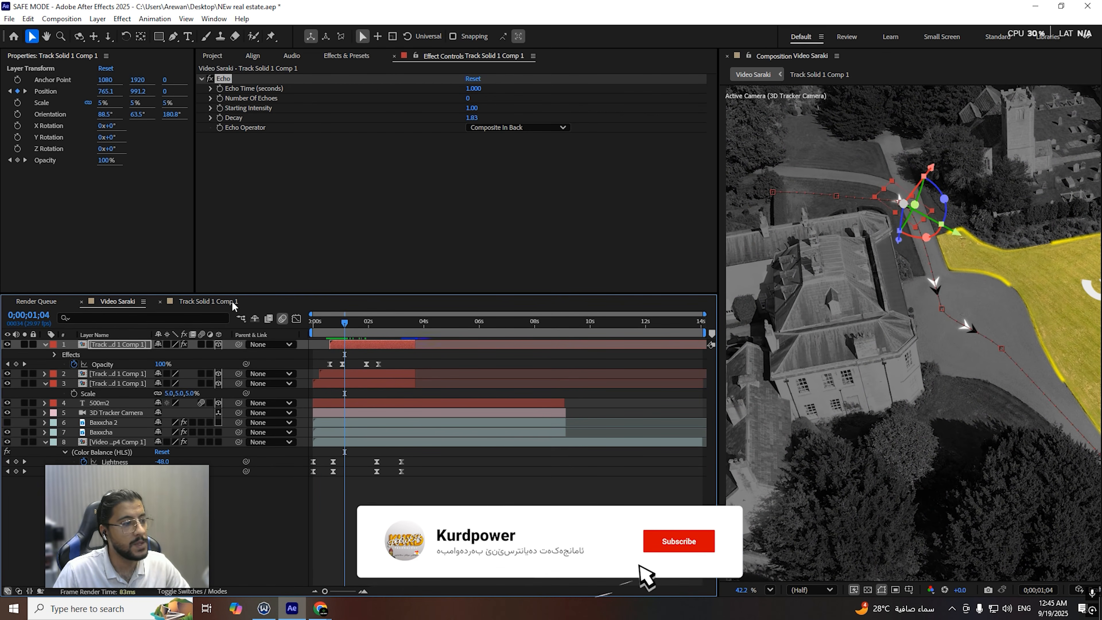
pyautogui.click(234, 301)
pyautogui.click(110, 344)
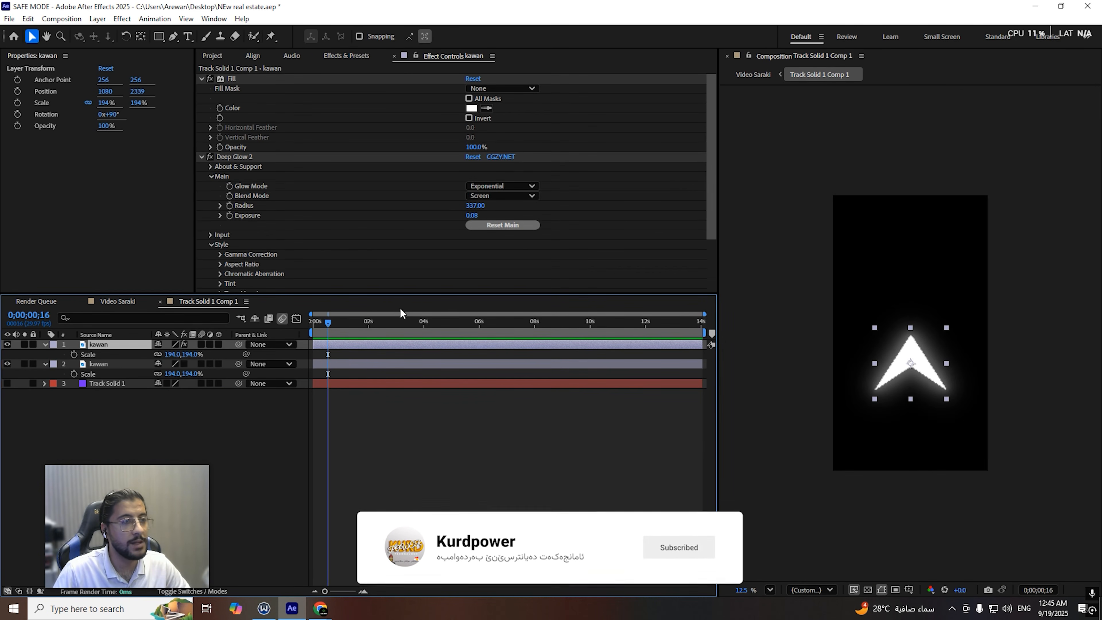
pyautogui.click(343, 321)
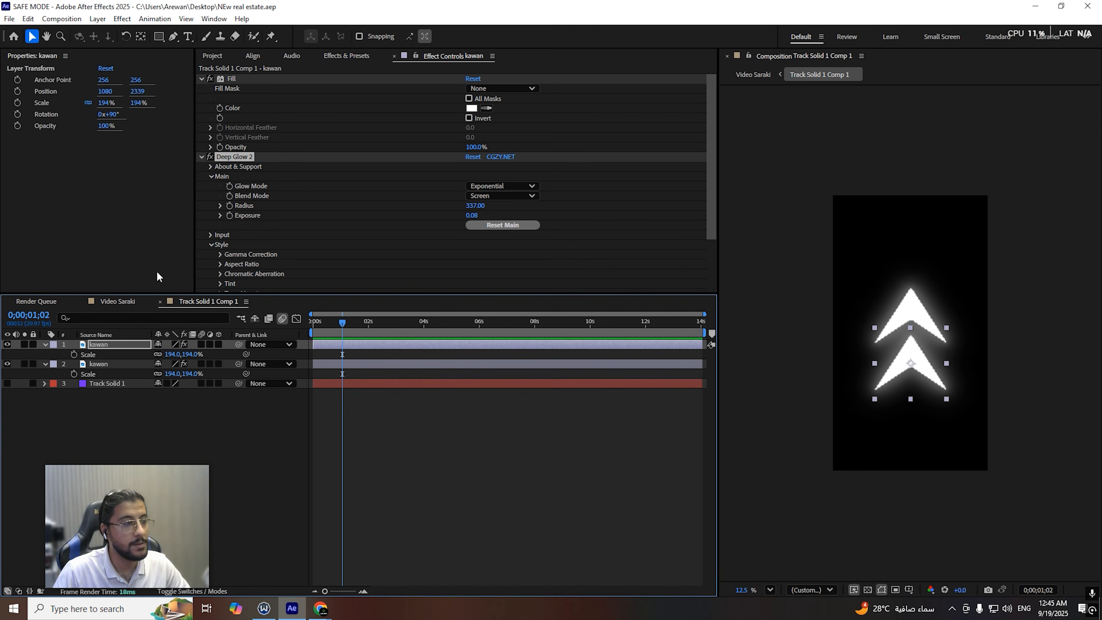
# Step: Set the top arrow layer's Echo Time to -5.400, Number Of Echoes to 166 and Echo Operator to Add
pyautogui.click(126, 301)
pyautogui.moveTo(356, 329)
pyautogui.mouseDown()
pyautogui.moveTo(325, 329)
pyautogui.moveTo(357, 340)
pyautogui.mouseUp()
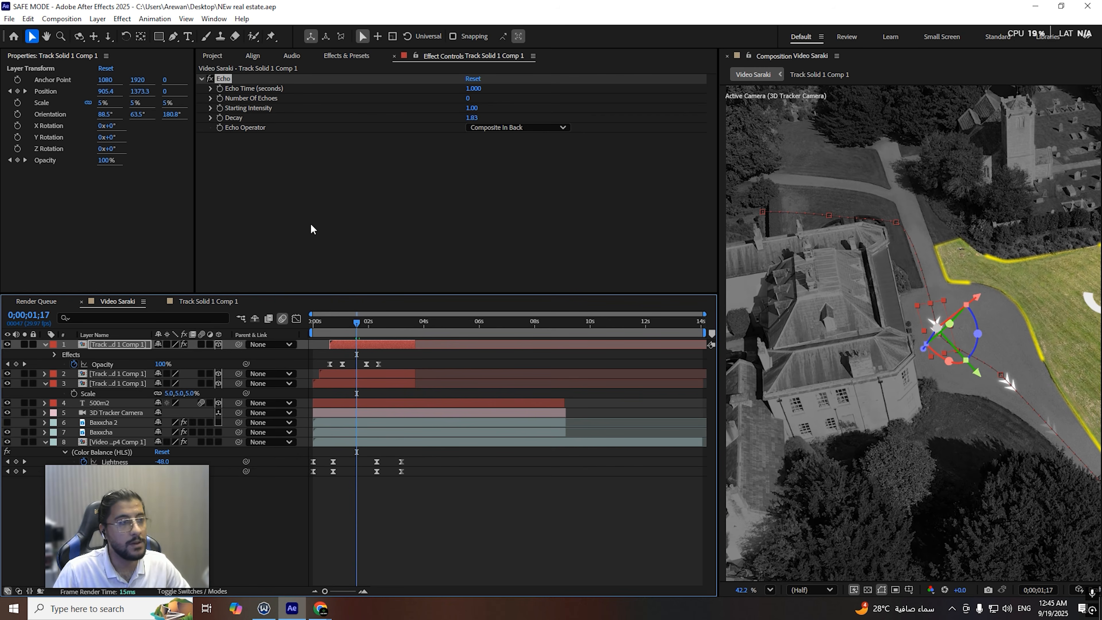
pyautogui.moveTo(474, 88); pyautogui.dragTo(518, 95)
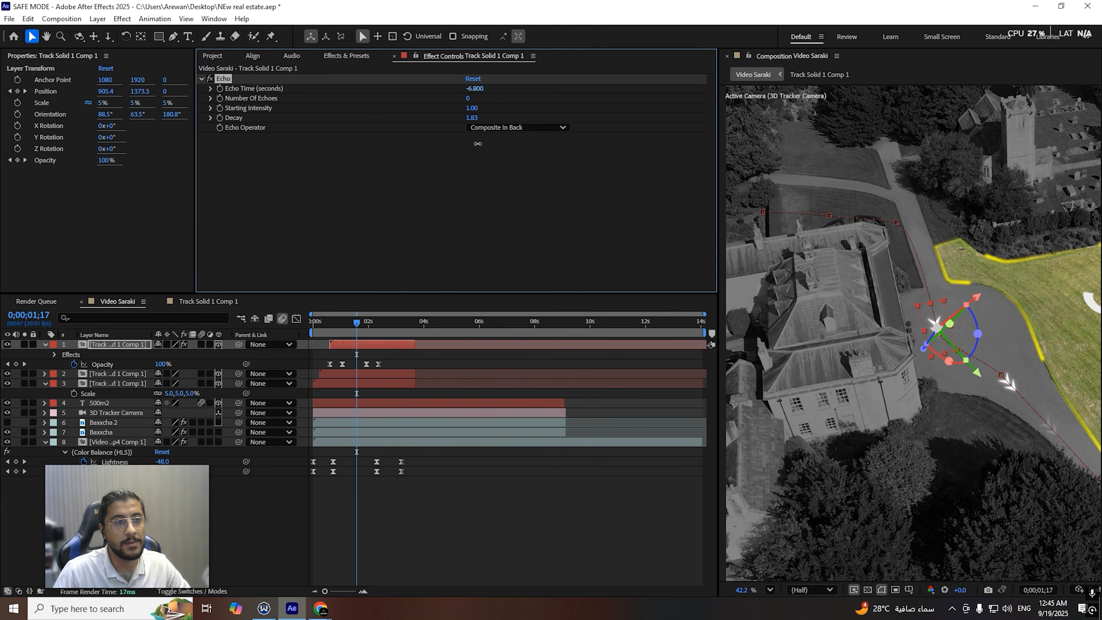
pyautogui.click(494, 129)
pyautogui.click(498, 141)
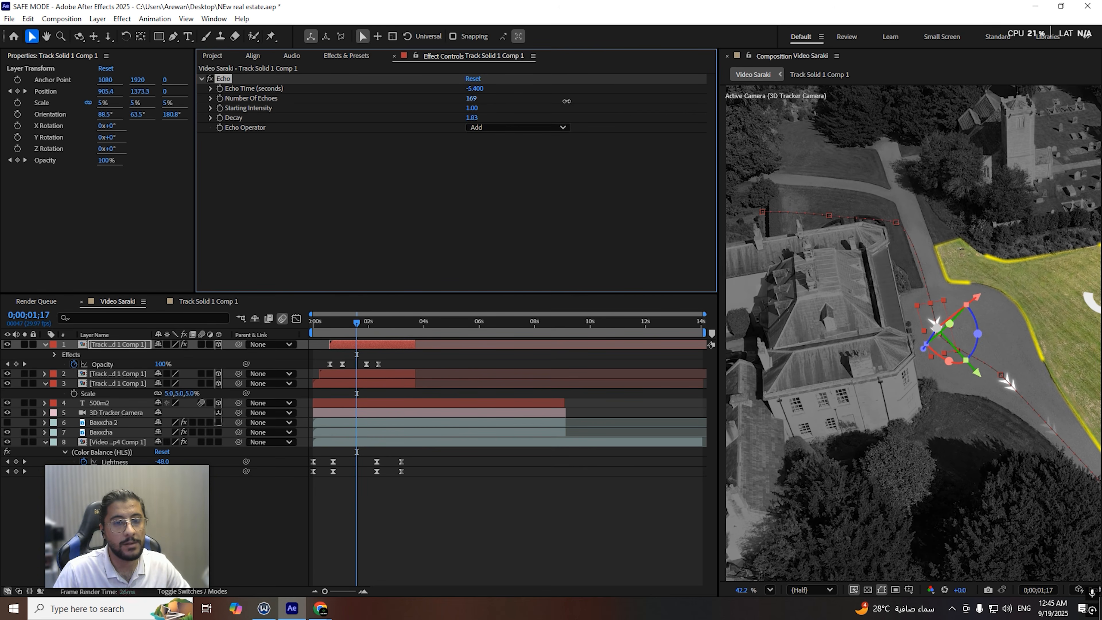
# Step: Move through the frames between 0;00;00;23 and 0;00;01;25 to examine the echo on the moving arrow
pyautogui.press('pageup')
pyautogui.press('pageup')
pyautogui.press('pageup')
pyautogui.press('pageup')
pyautogui.press('pageup')
pyautogui.press('pageup')
pyautogui.press('pageup')
pyautogui.press('pageup')
pyautogui.press('pageup')
pyautogui.press('pageup')
pyautogui.press('pageup')
pyautogui.press('pageup')
pyautogui.press('pageup')
pyautogui.press('pageup')
pyautogui.press('pageup')
pyautogui.press('pageup')
pyautogui.press('pageup')
pyautogui.press('pageup')
pyautogui.press('pageup')
pyautogui.press('pageup')
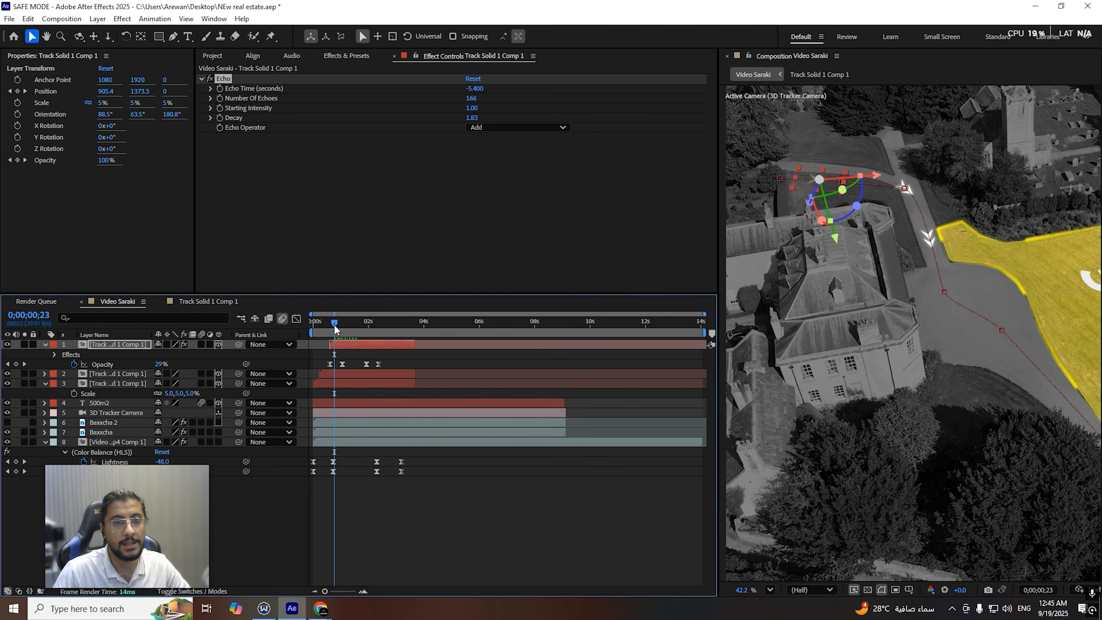
pyautogui.press('pagedown')
pyautogui.press('pagedown')
pyautogui.press('pagedown')
pyautogui.press('pagedown')
pyautogui.press('pagedown')
pyautogui.press('pagedown')
pyautogui.press('pagedown')
pyautogui.press('pagedown')
pyautogui.press('pagedown')
pyautogui.press('pagedown')
pyautogui.press('pagedown')
pyautogui.press('pagedown')
pyautogui.press('pagedown')
pyautogui.press('pagedown')
pyautogui.press('pagedown')
pyautogui.press('pagedown')
pyautogui.press('pagedown')
pyautogui.press('pagedown')
pyautogui.press('pagedown')
pyautogui.press('pagedown')
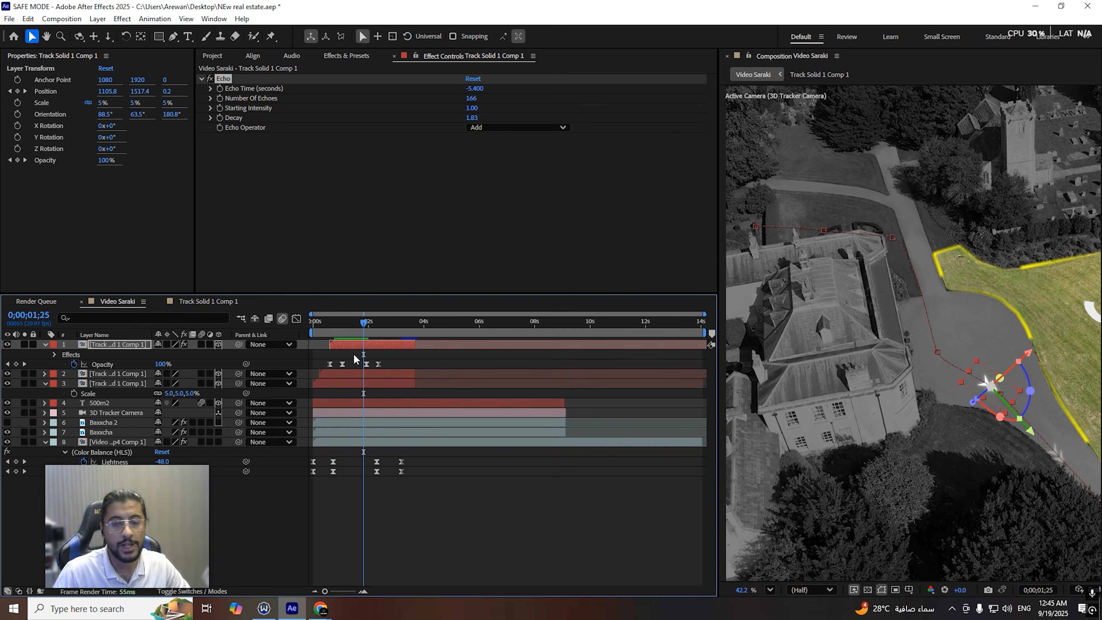
# Step: Copy the adjusted Echo effect from the top arrow layer onto the second and third arrow layers
pyautogui.hotkey('ctrl', 'c')
pyautogui.click(104, 374)
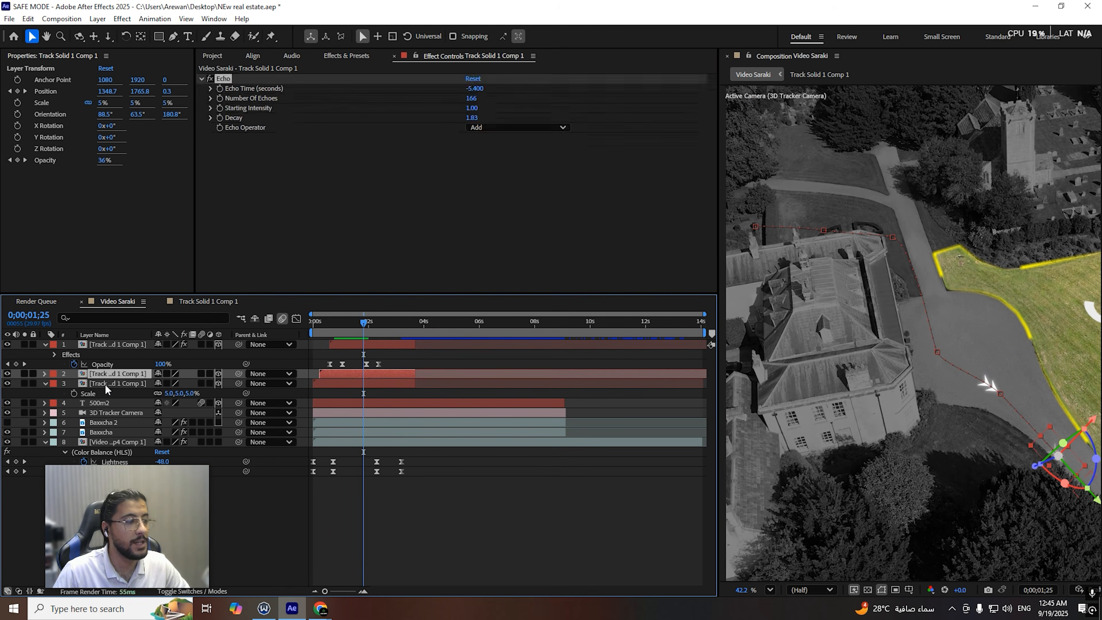
pyautogui.hotkey('ctrl', 'v')
pyautogui.click(105, 383)
pyautogui.hotkey('ctrl', 'v')
# Step: Preview the three echoed arrows from the start and collapse the arrow layers' properties
pyautogui.press('Home')
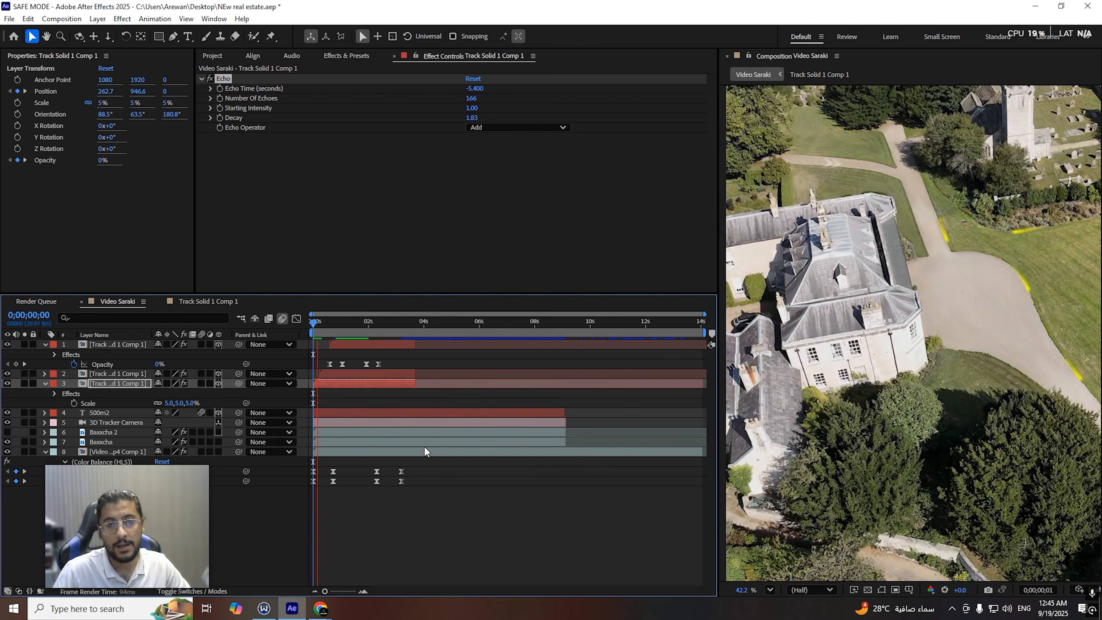
pyautogui.press('space')
pyautogui.press('space')
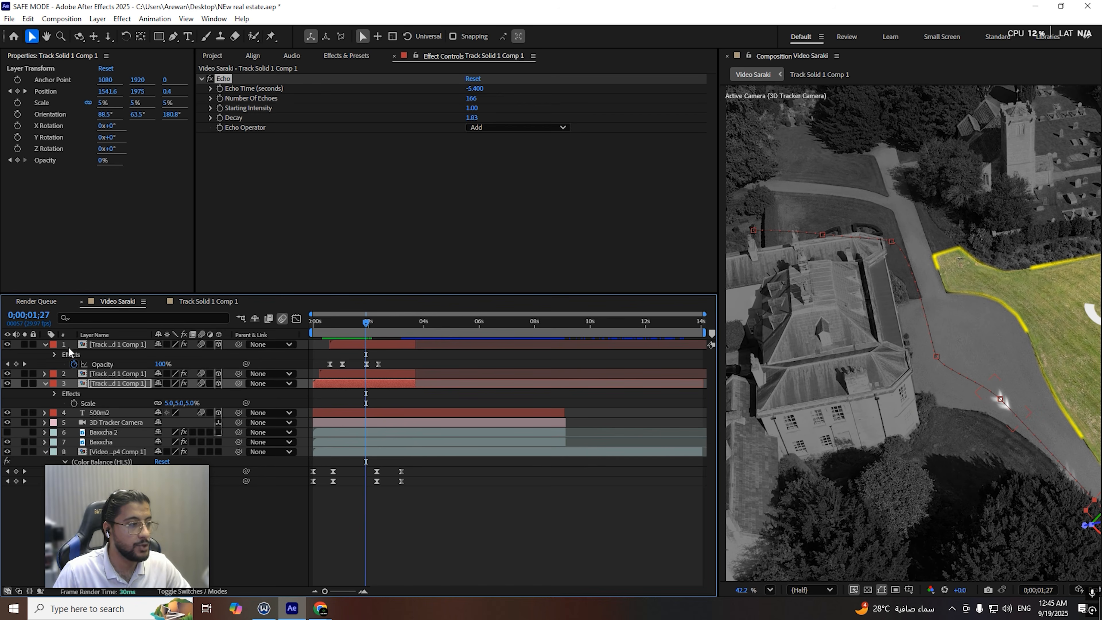
pyautogui.click(45, 344)
pyautogui.click(44, 364)
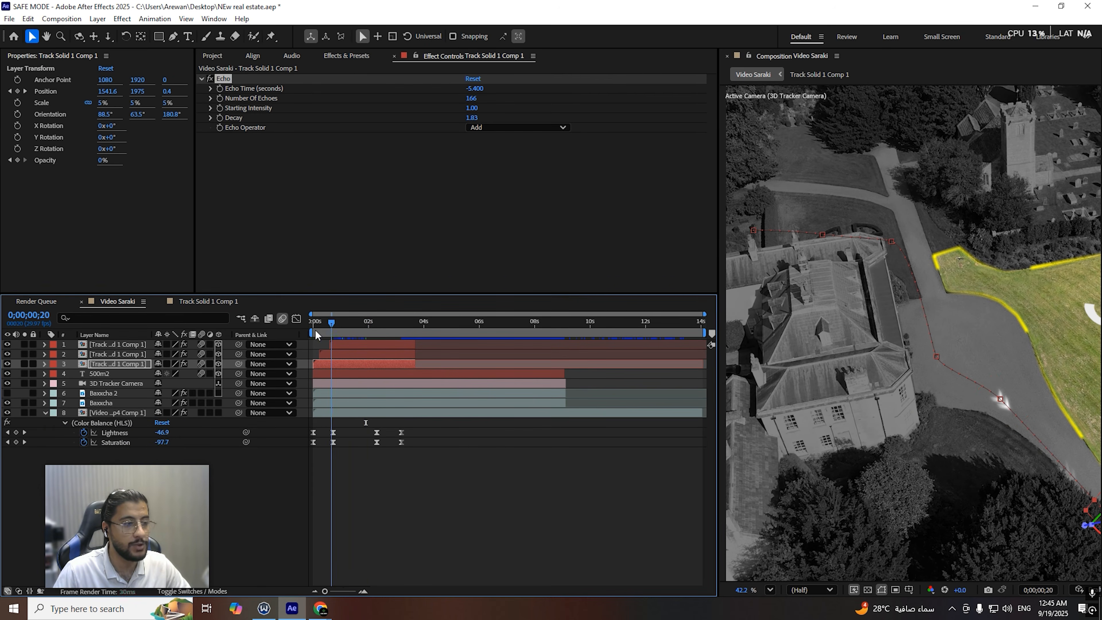
pyautogui.press('Home')
pyautogui.press('space')
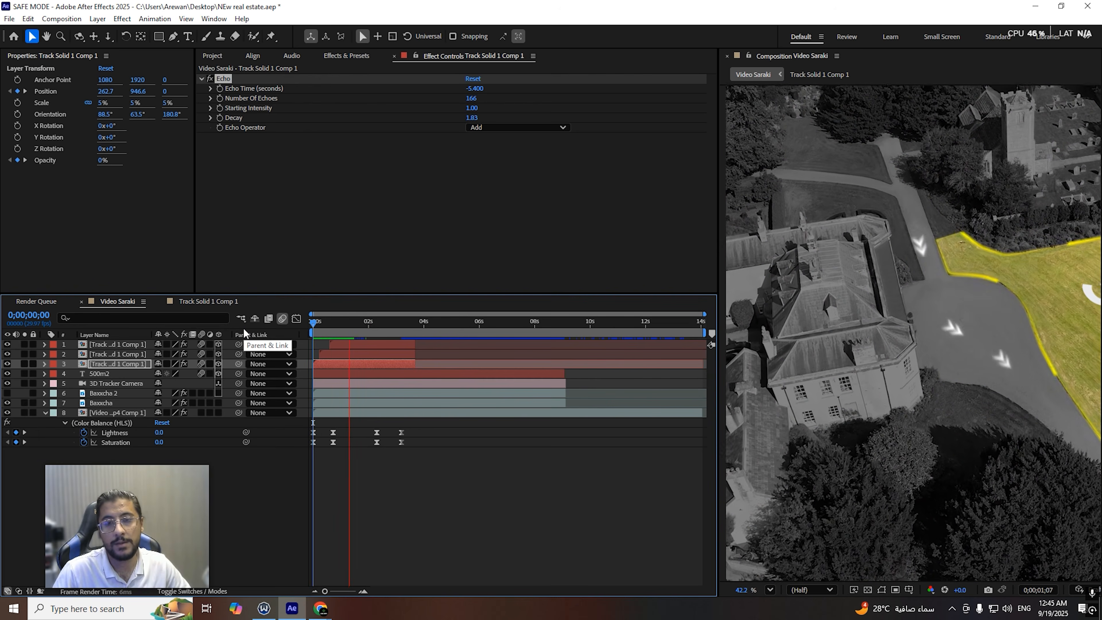
pyautogui.press('space')
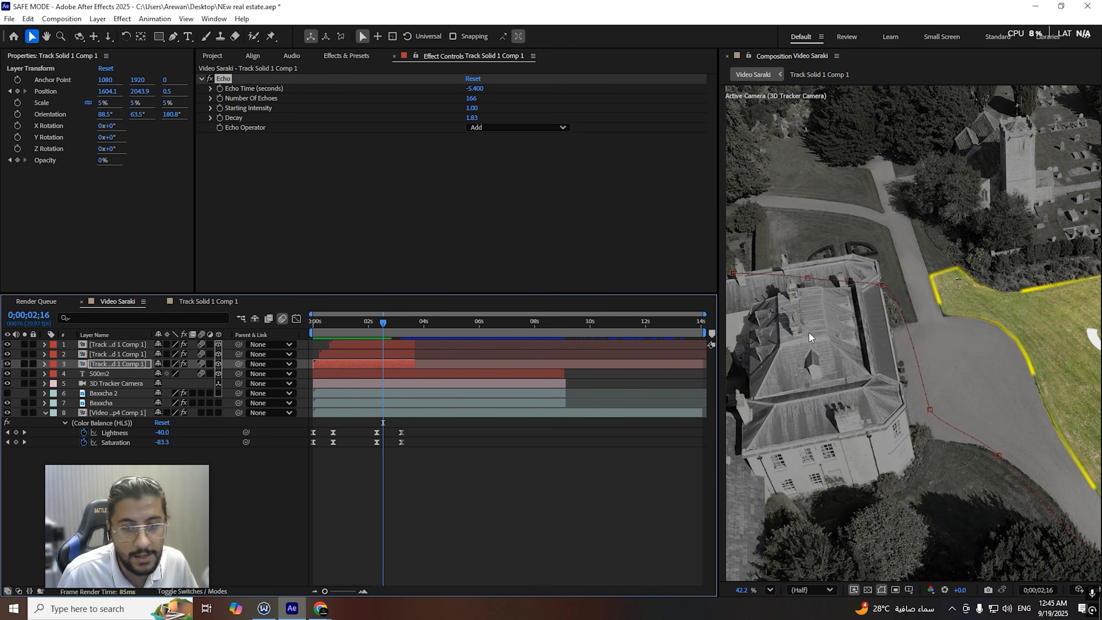
# Step: Pre-compose all eight layers into a new composition named "hamuu saraki", moving all attributes into it
pyautogui.scroll(-3, 859, 331)
pyautogui.click(386, 328)
pyautogui.press('Home')
pyautogui.click(44, 412)
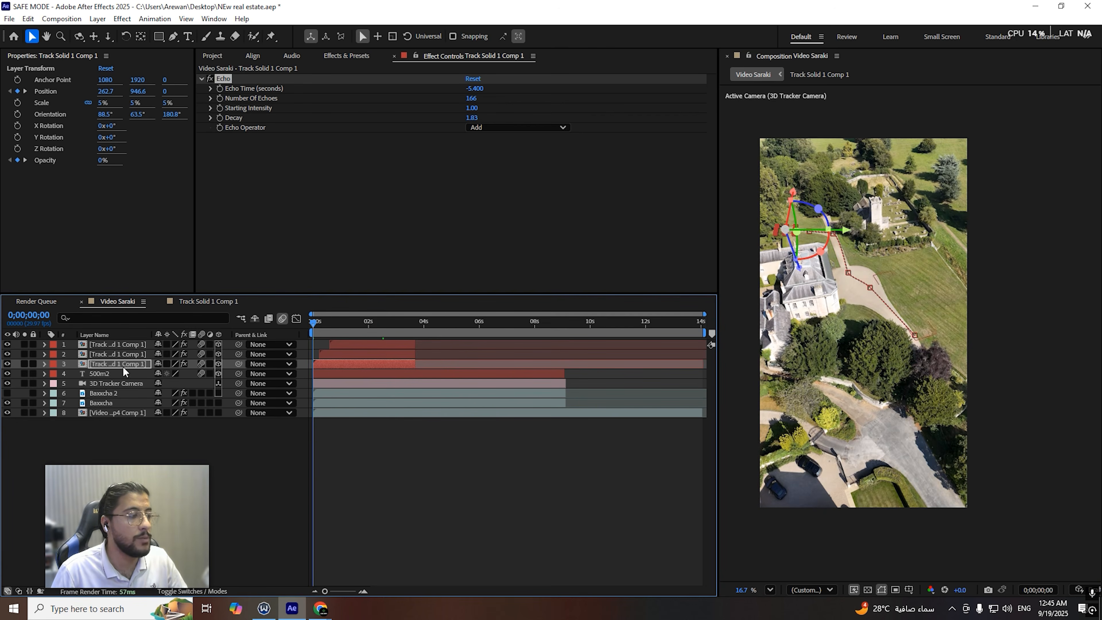
pyautogui.click(99, 344)
pyautogui.keyDown('shift'); pyautogui.click(122, 411); pyautogui.keyUp('shift')
pyautogui.rightClick(123, 410)
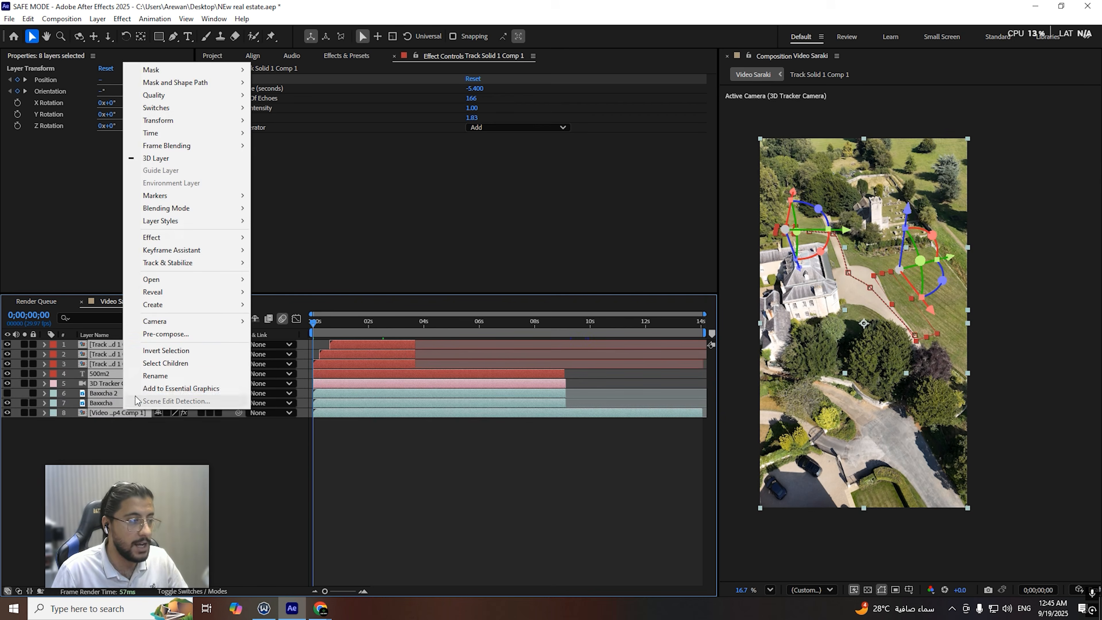
pyautogui.click(163, 334)
pyautogui.write('hamuu saraki')
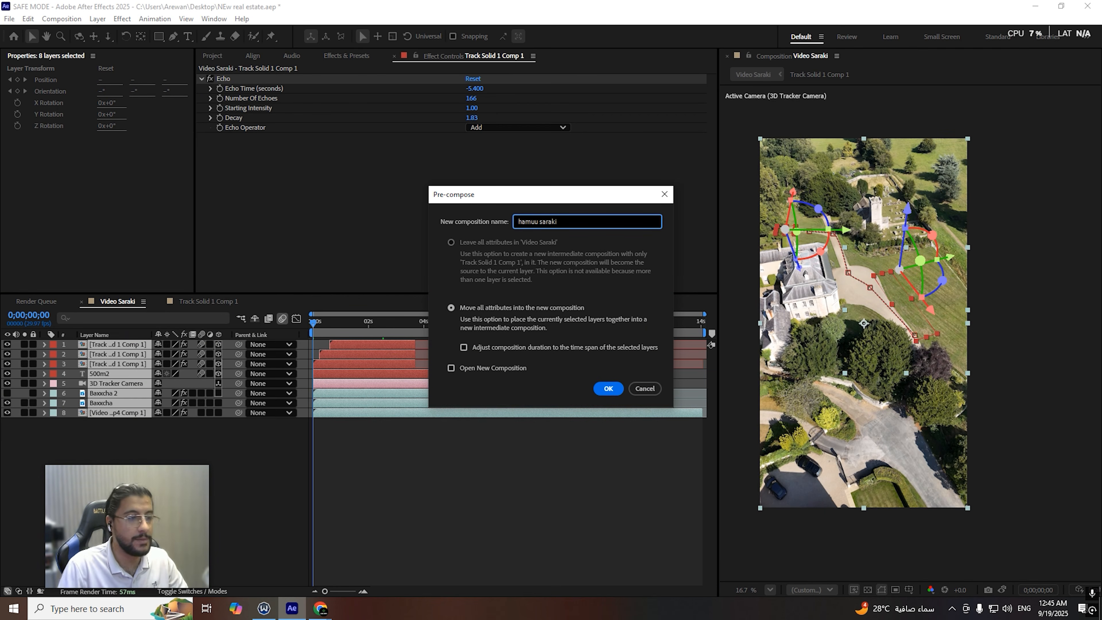
pyautogui.press('Return')
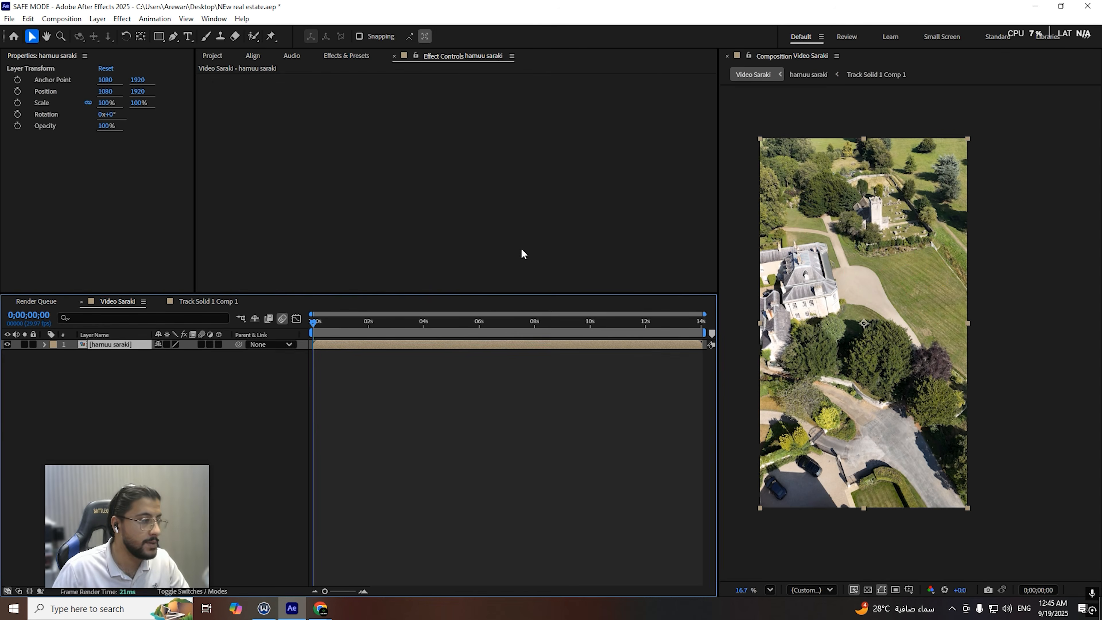
# Step: Change the hamuu saraki layer's label color to pale aqua and save the project
pyautogui.click(54, 347)
pyautogui.click(78, 413)
pyautogui.hotkey('ctrl', 's')
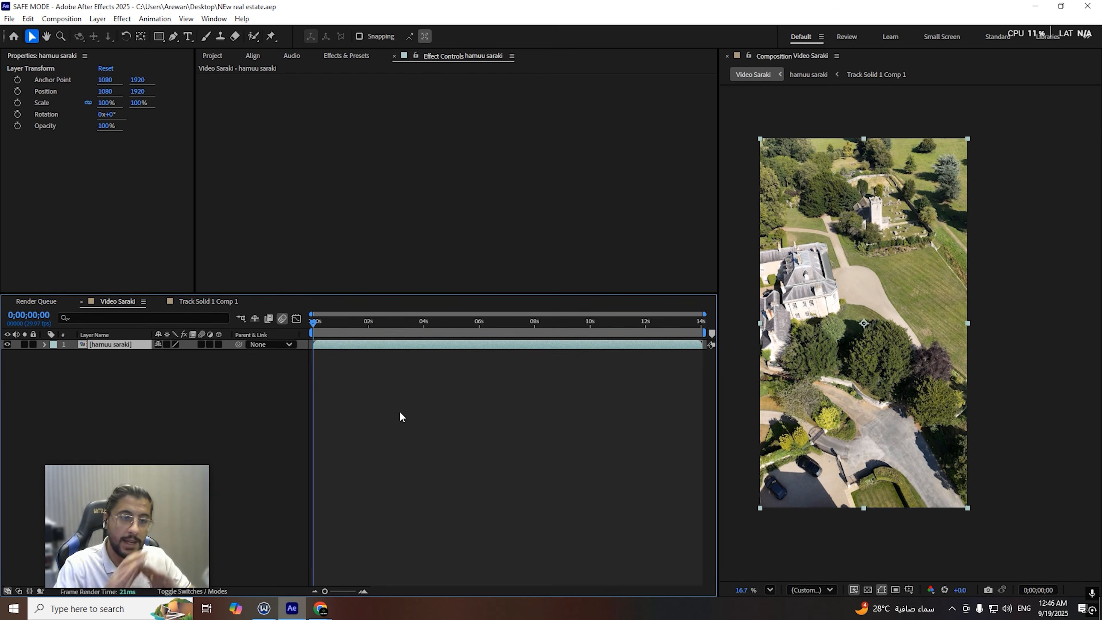
# Step: Preview the composition up to 0;00;01;27 and add an empty shape layer above the hamuu saraki layer
pyautogui.press('space')
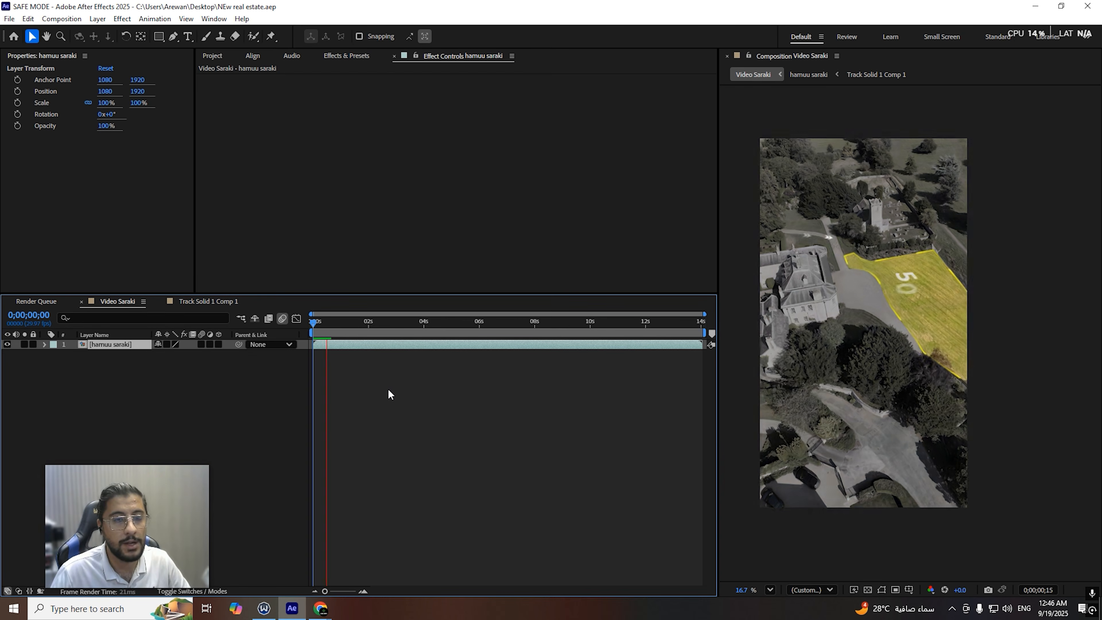
pyautogui.press('space')
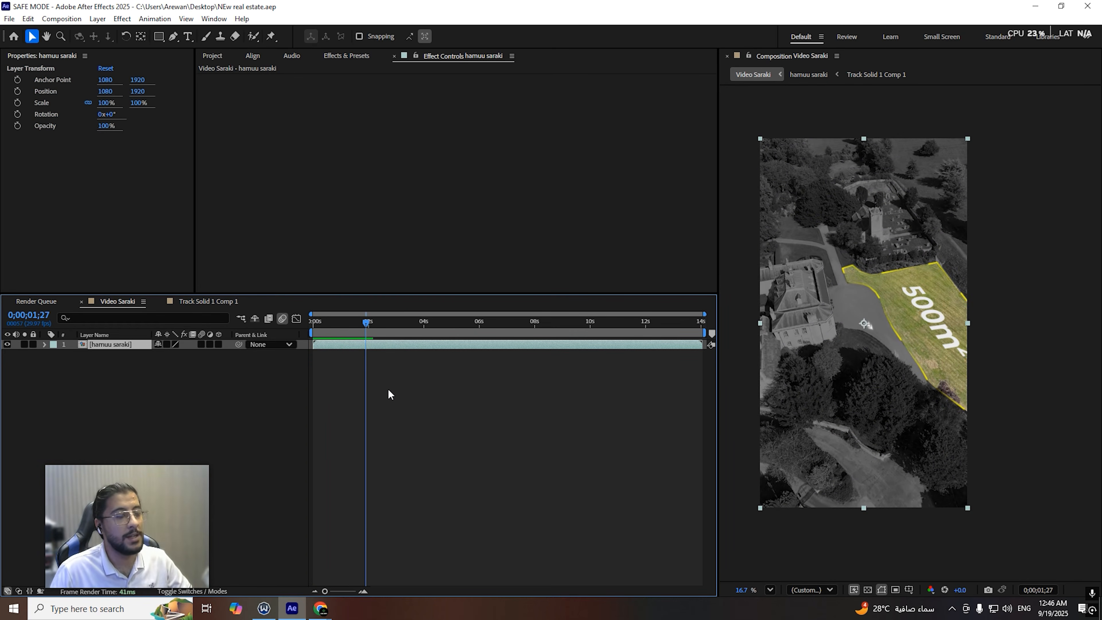
pyautogui.rightClick(165, 396)
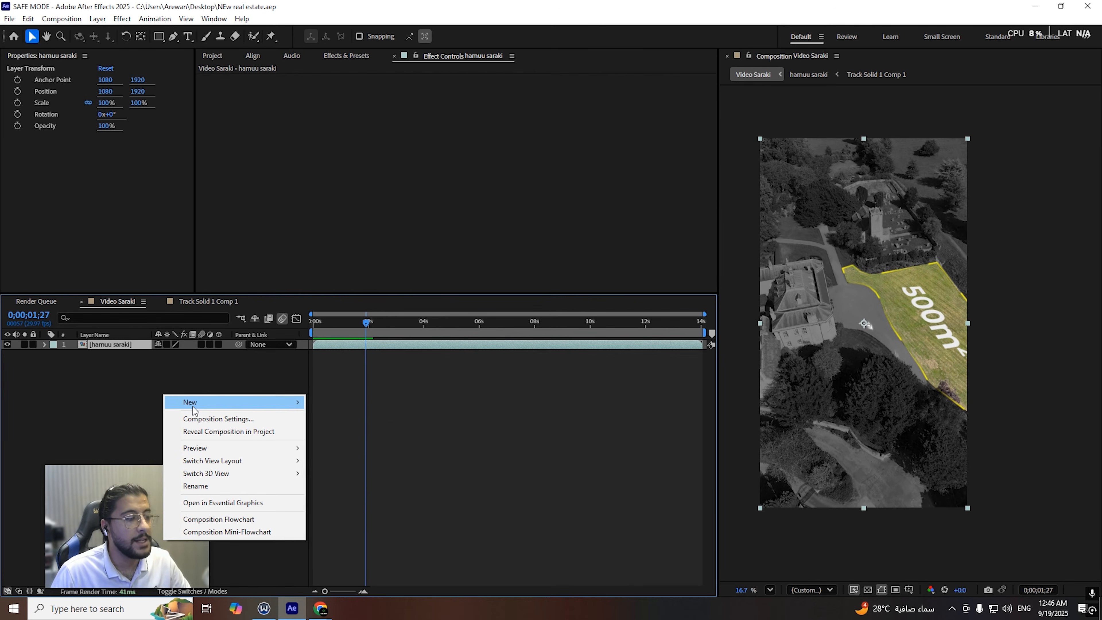
pyautogui.moveTo(261, 402)
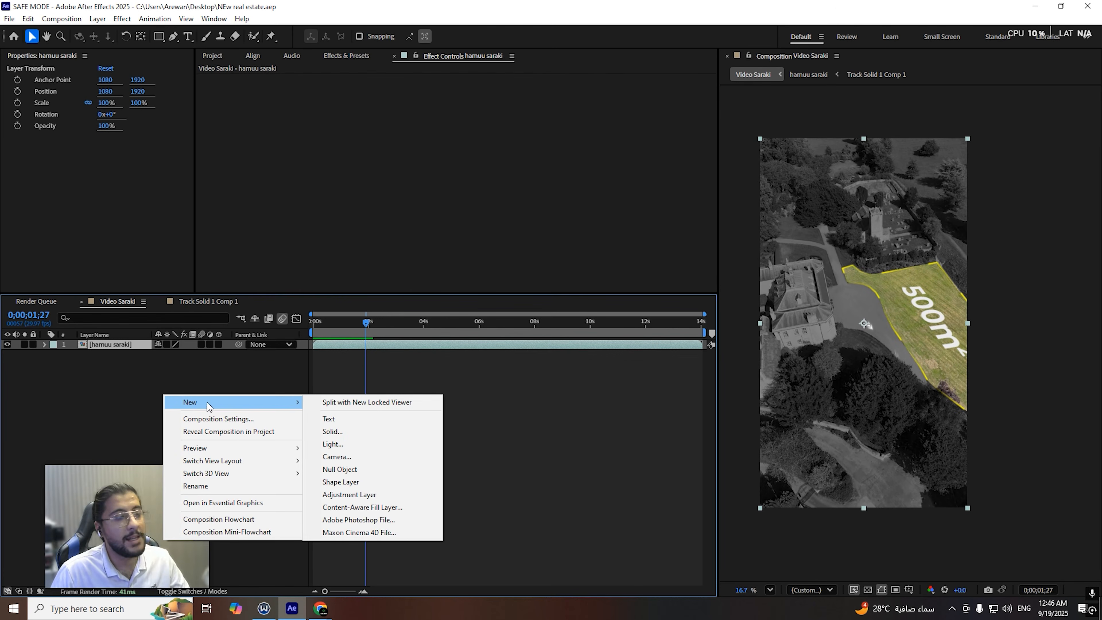
pyautogui.click(369, 483)
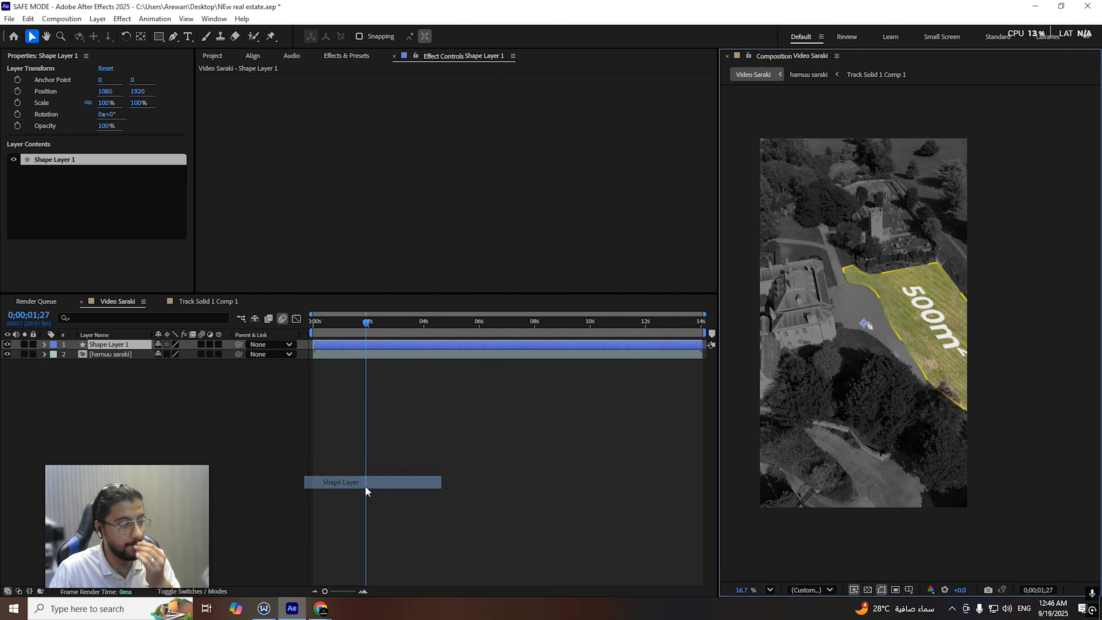
# Step: Draw a yellow FFE400 rectangle without a stroke, about 1403 by 328 px, near the top of the footage on Shape Layer 1
pyautogui.press('q')
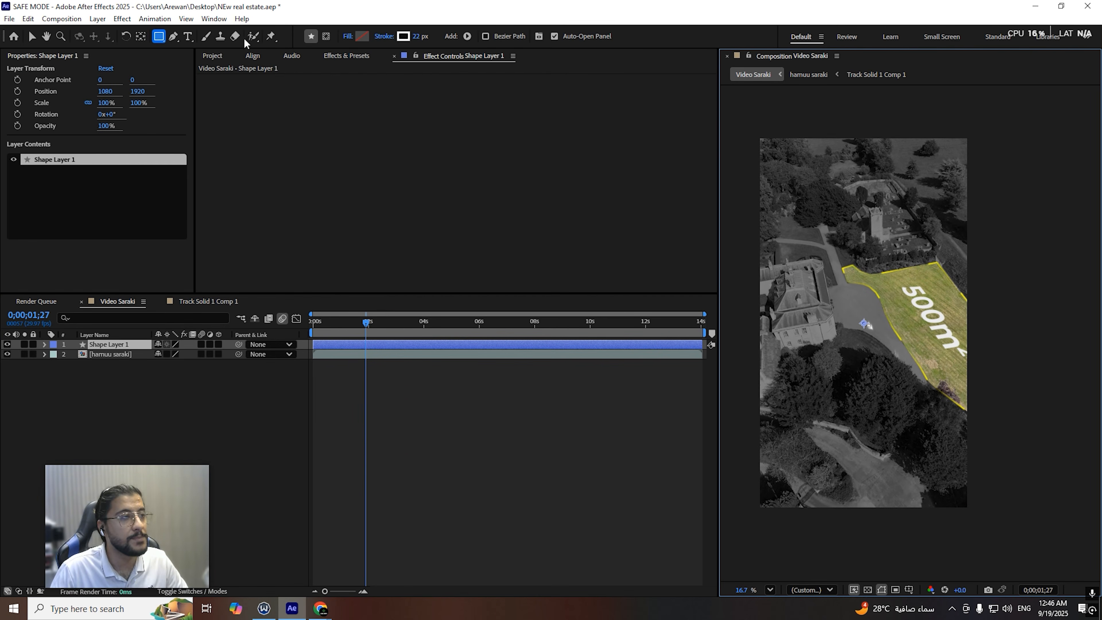
pyautogui.click(393, 38)
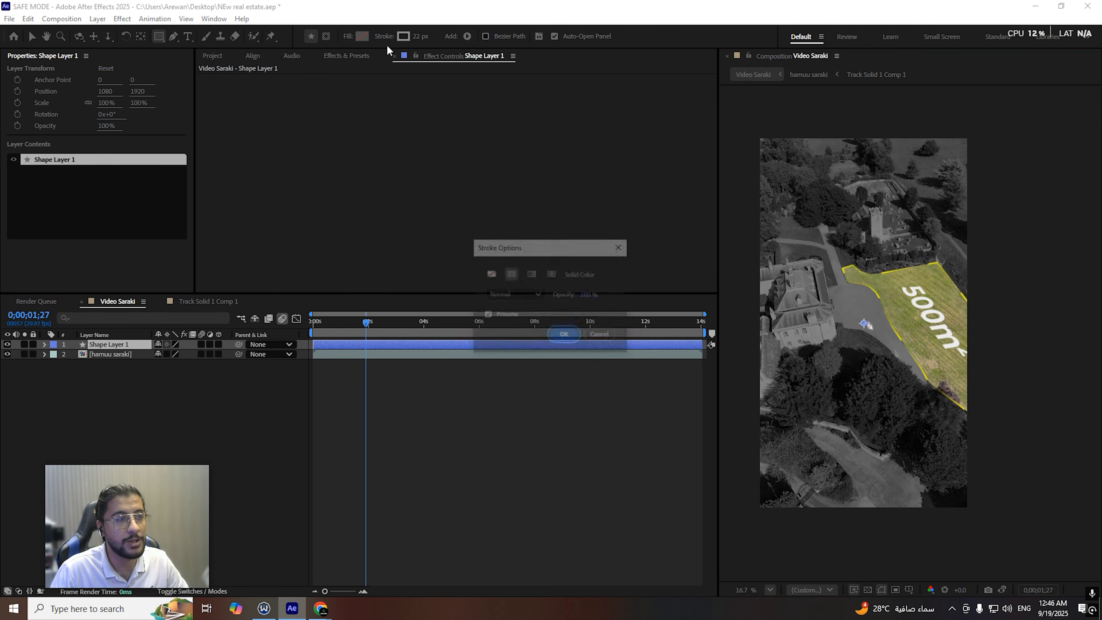
pyautogui.click(491, 273)
pyautogui.click(564, 334)
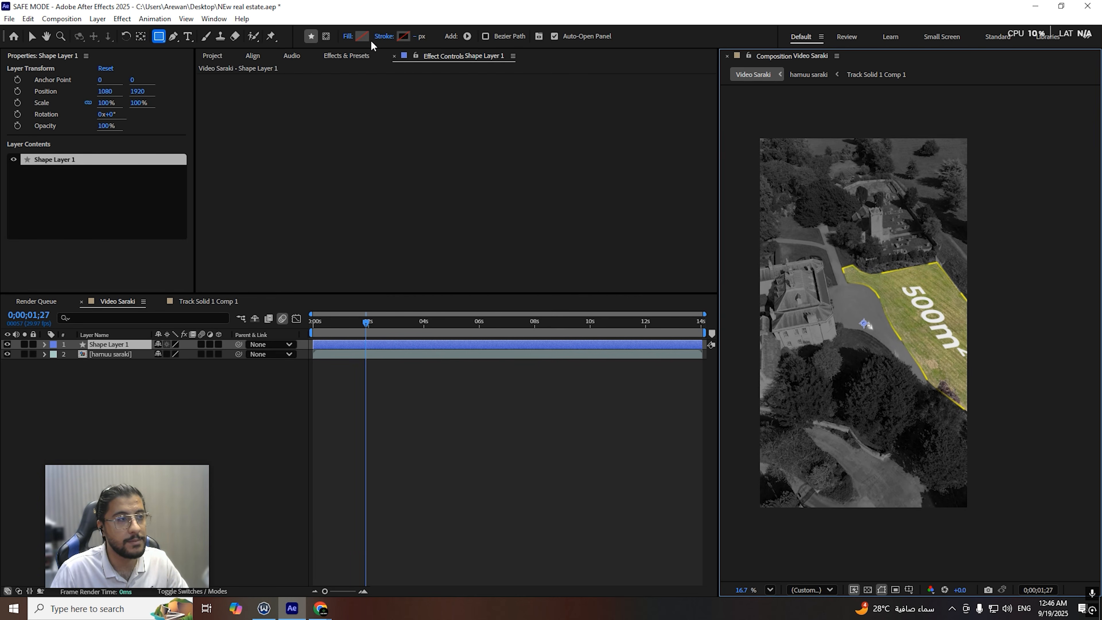
pyautogui.click(362, 37)
pyautogui.moveTo(590, 270); pyautogui.dragTo(590, 357)
pyautogui.click(666, 235)
pyautogui.moveTo(807, 172); pyautogui.dragTo(943, 204)
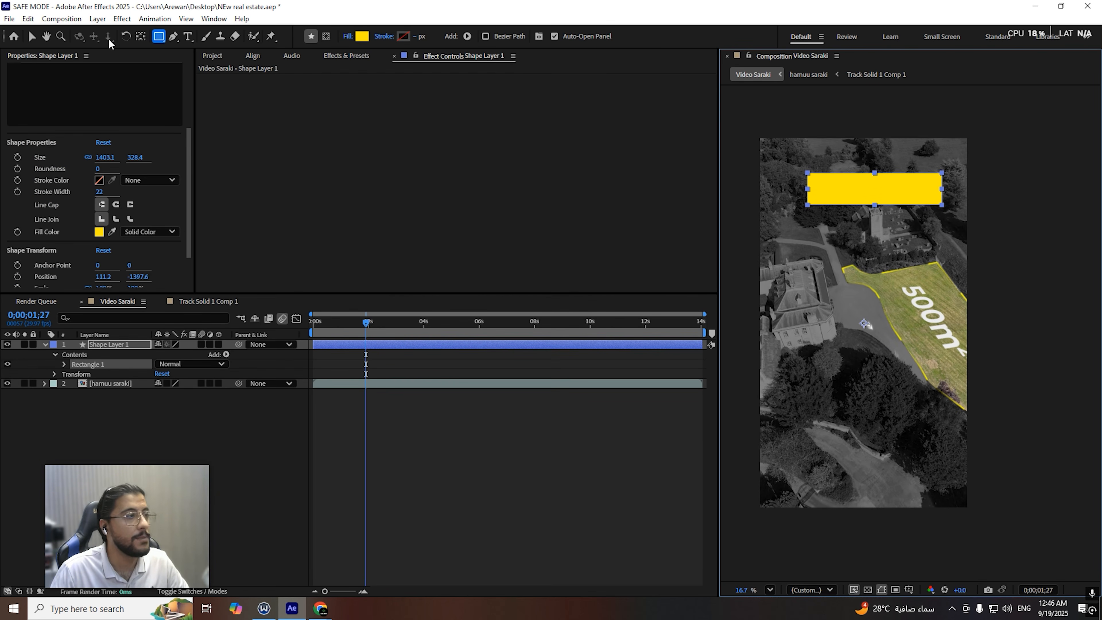
# Step: Nudge the rectangle slightly up and left and change its fill color to FFD800
pyautogui.click(33, 37)
pyautogui.moveTo(860, 196); pyautogui.dragTo(852, 193)
pyautogui.click(100, 232)
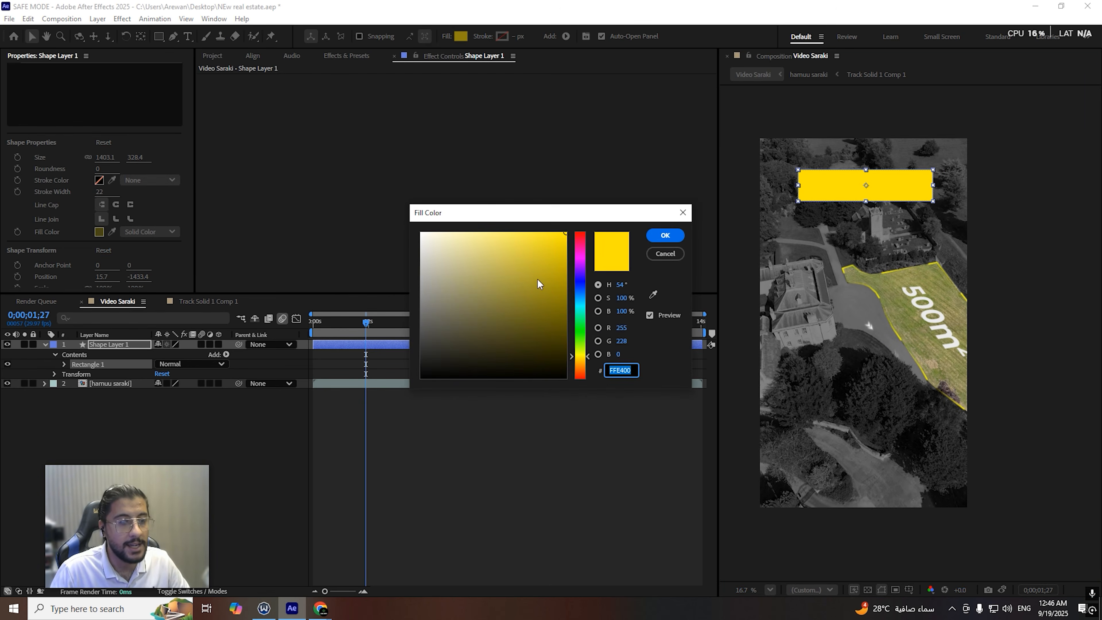
pyautogui.moveTo(586, 361); pyautogui.dragTo(598, 363)
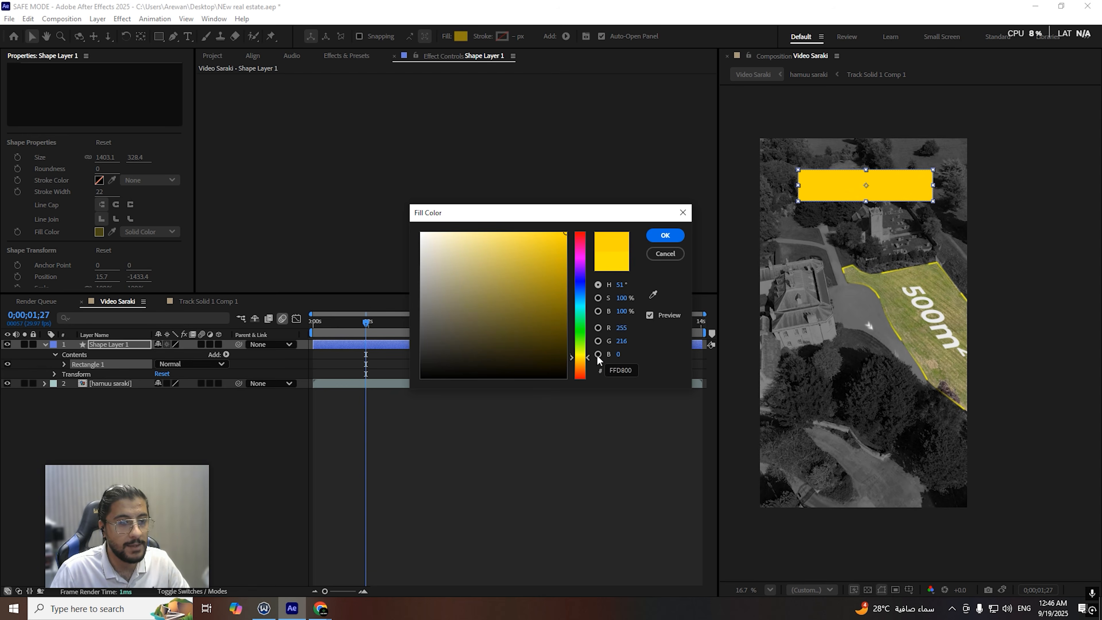
pyautogui.click(664, 235)
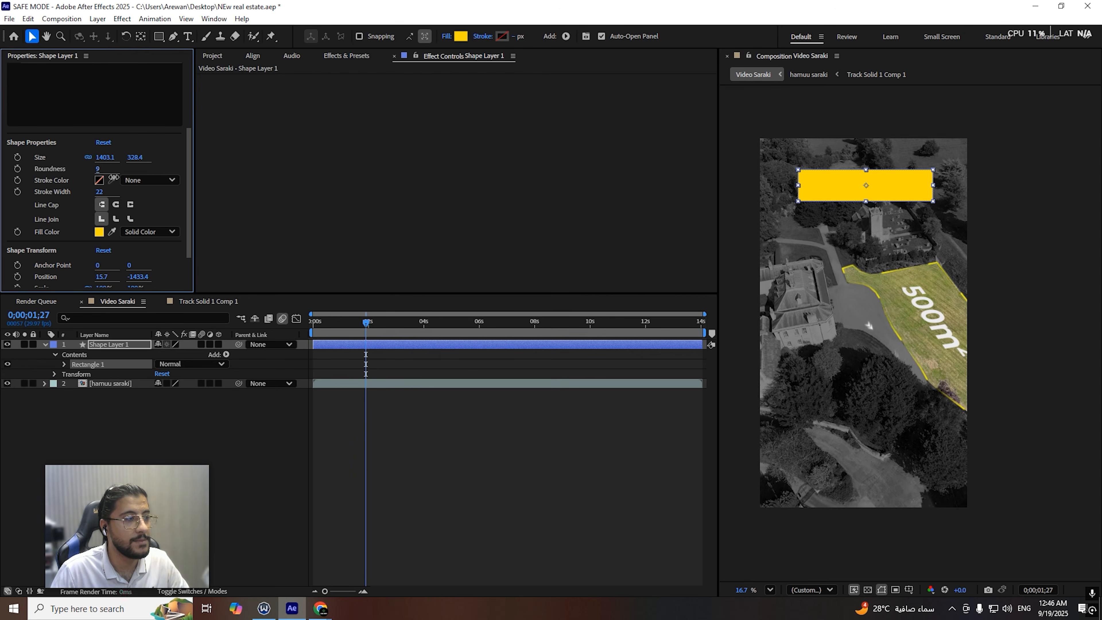
# Step: Set the rectangle's corner roundness to 10, inspect its corners up close, and reselect its shape layer
pyautogui.scroll(4, 824, 130)
pyautogui.click(864, 226)
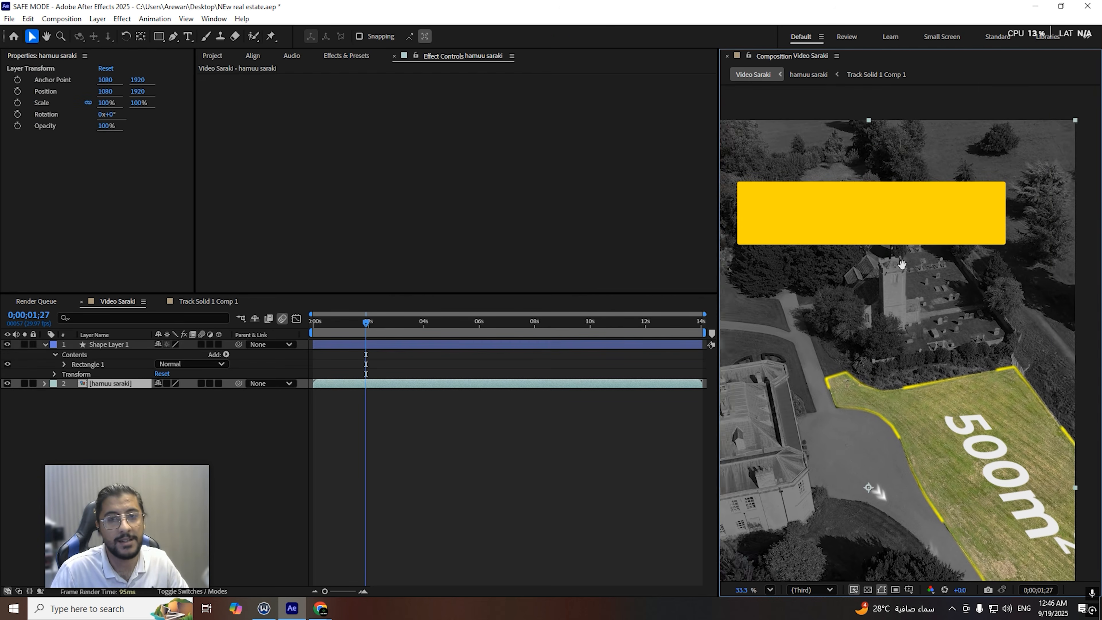
pyautogui.click(807, 247)
pyautogui.scroll(-3, 888, 340)
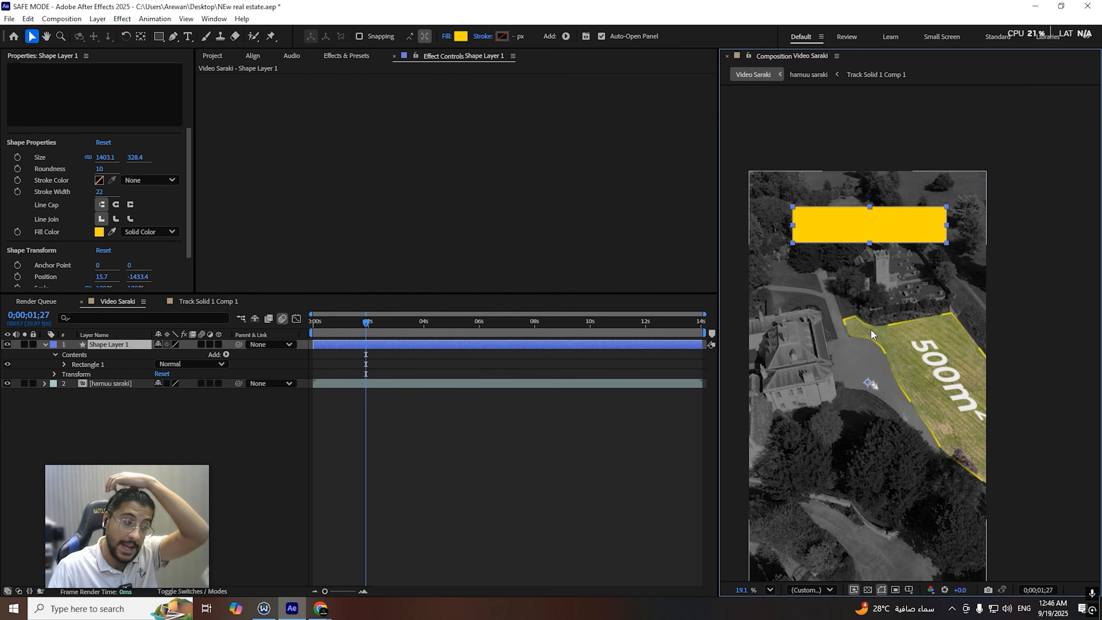
# Step: Move the rectangle to the lower part of the frame and center the layer's anchor point on it
pyautogui.moveTo(896, 227); pyautogui.dragTo(890, 381)
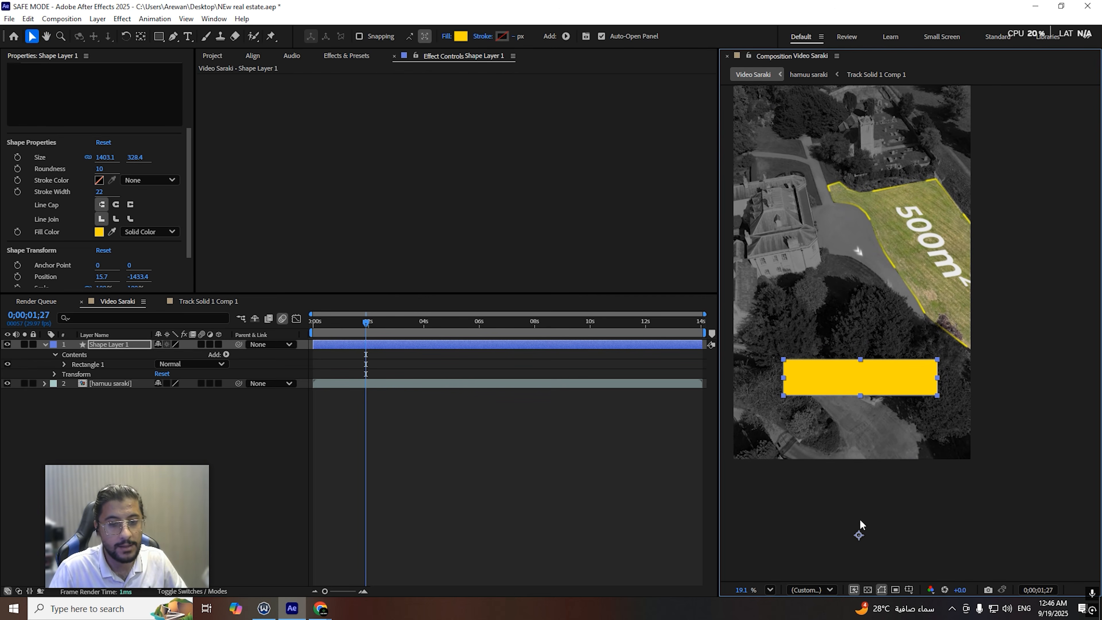
pyautogui.press('y')
pyautogui.moveTo(859, 536); pyautogui.dragTo(850, 477)
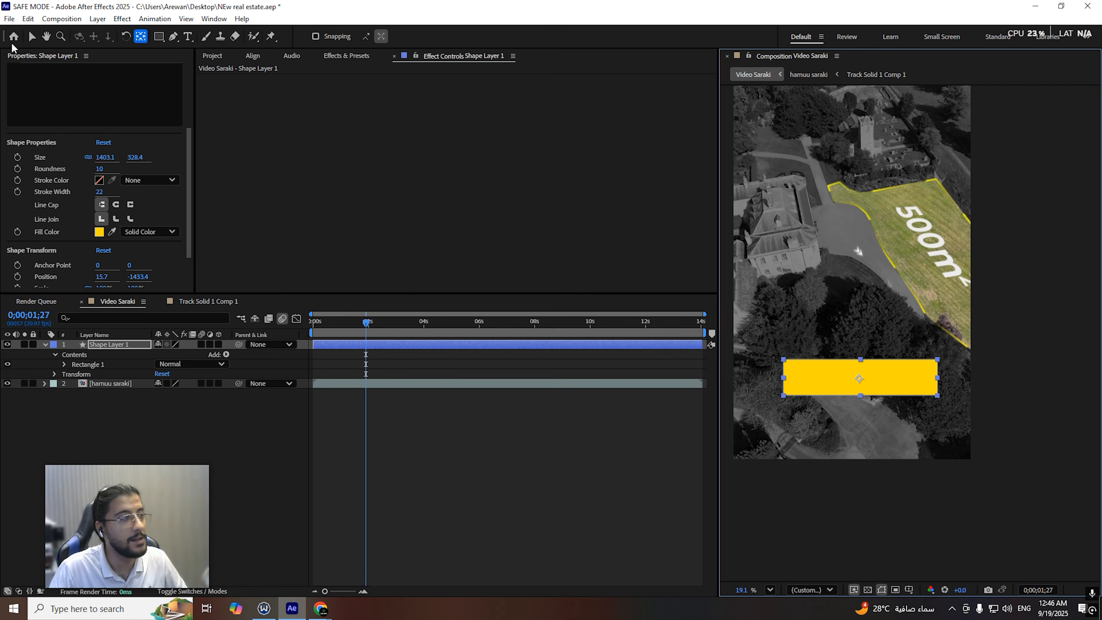
pyautogui.press('v')
pyautogui.moveTo(896, 390); pyautogui.dragTo(897, 402)
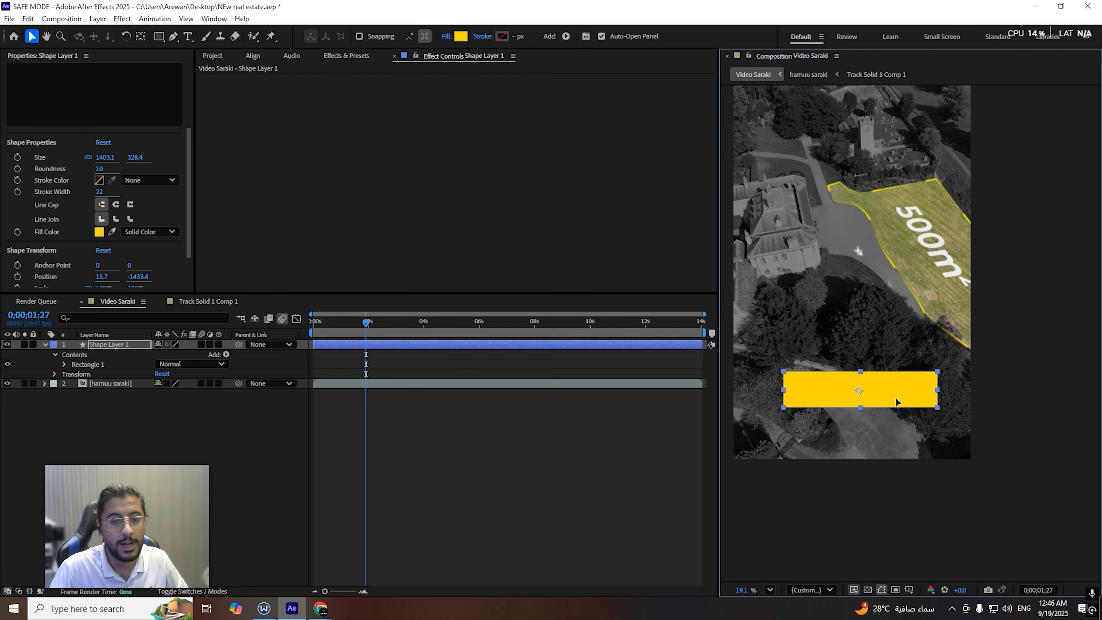
# Step: Return to 0;00;00;02 and rename the rectangle's layer as shape_1
pyautogui.moveTo(365, 324); pyautogui.dragTo(315, 324)
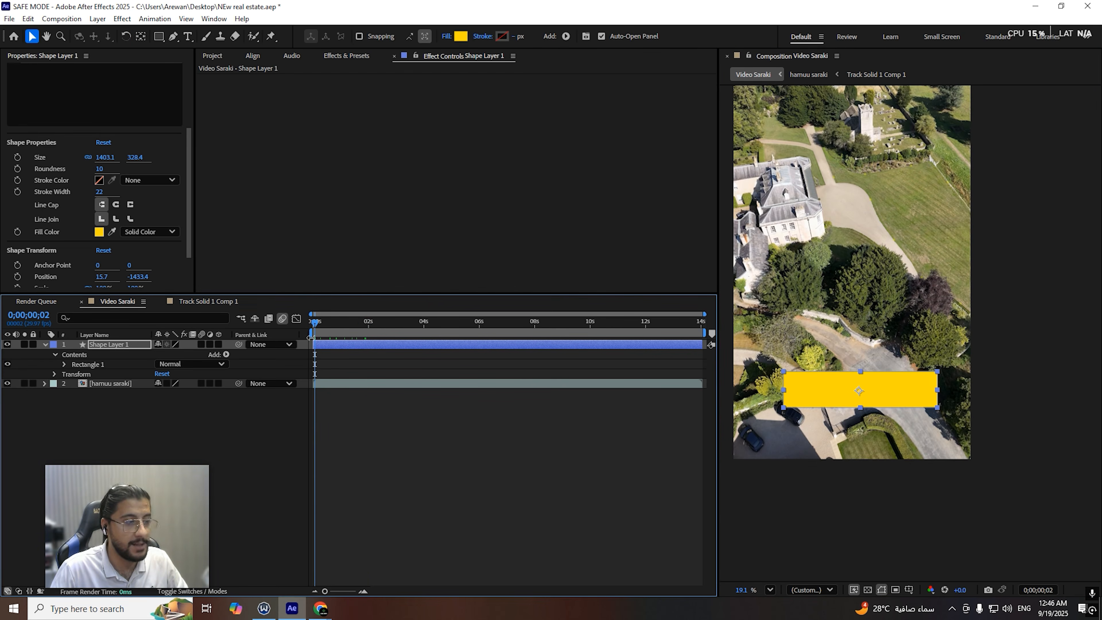
pyautogui.click(54, 355)
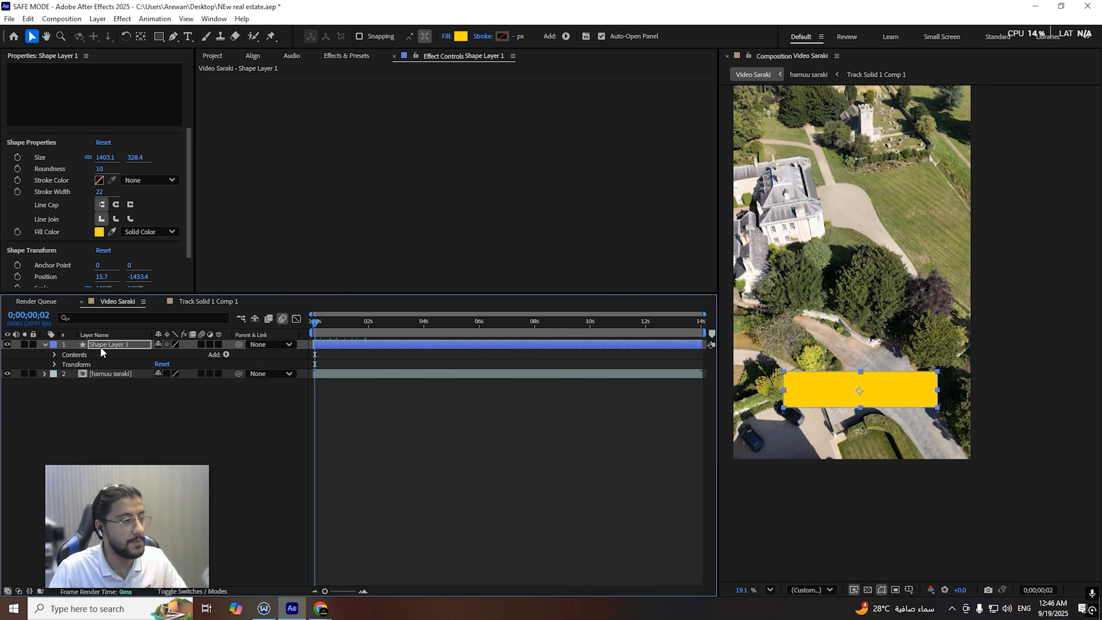
pyautogui.rightClick(103, 343)
pyautogui.click(173, 561)
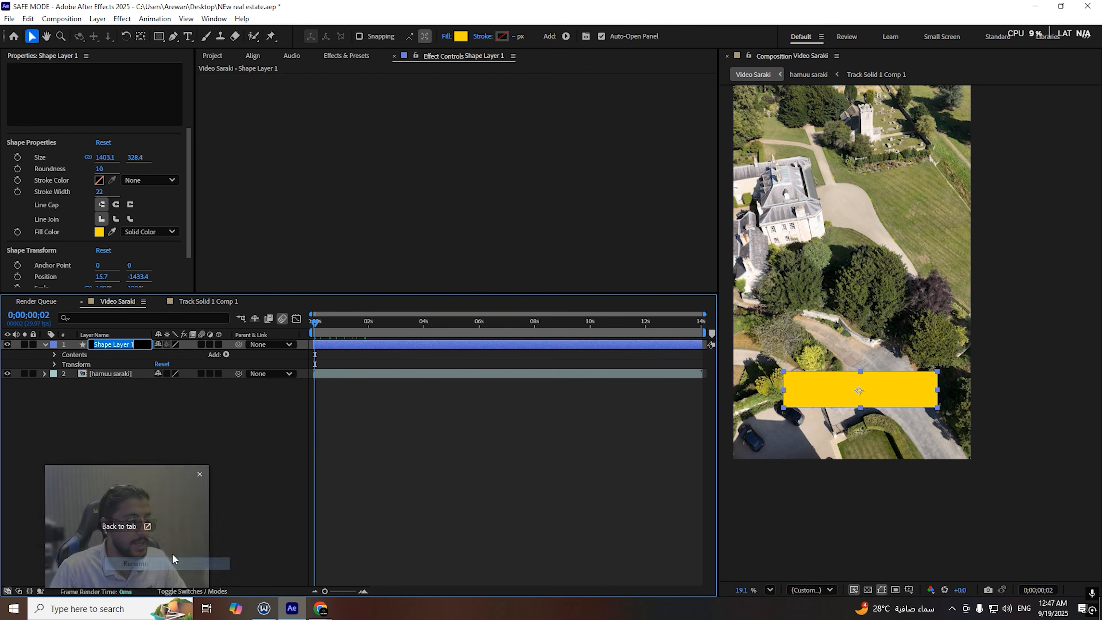
pyautogui.write('Texte_1')
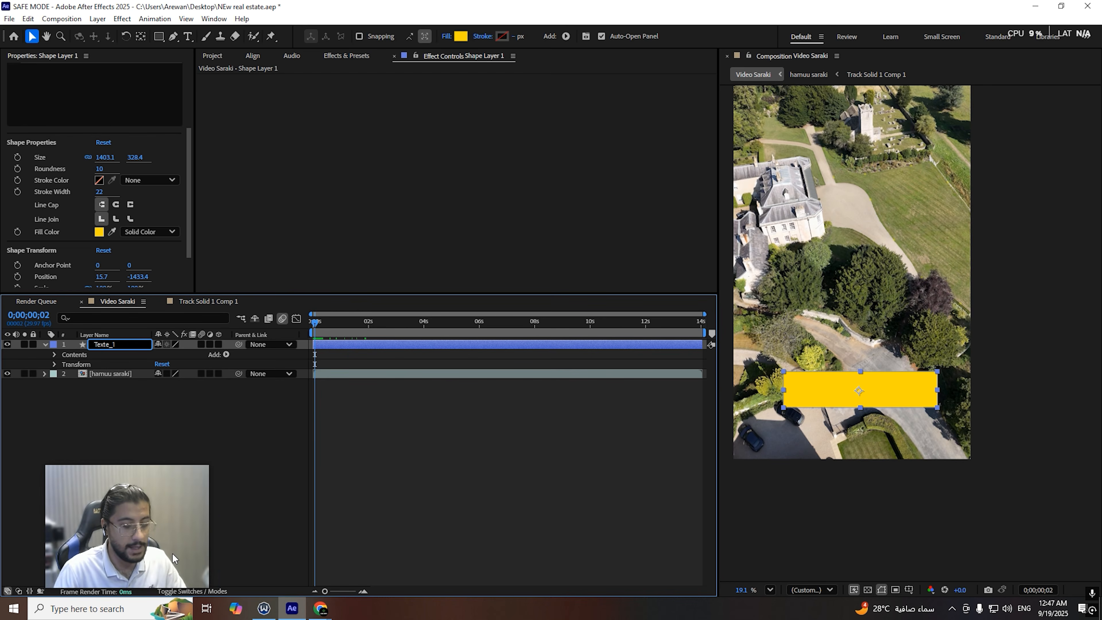
pyautogui.press('BackSpace')
pyautogui.press('BackSpace')
pyautogui.press('BackSpace')
pyautogui.press('BackSpace')
pyautogui.press('BackSpace')
pyautogui.press('BackSpace')
pyautogui.press('BackSpace')
pyautogui.write('shape_1')
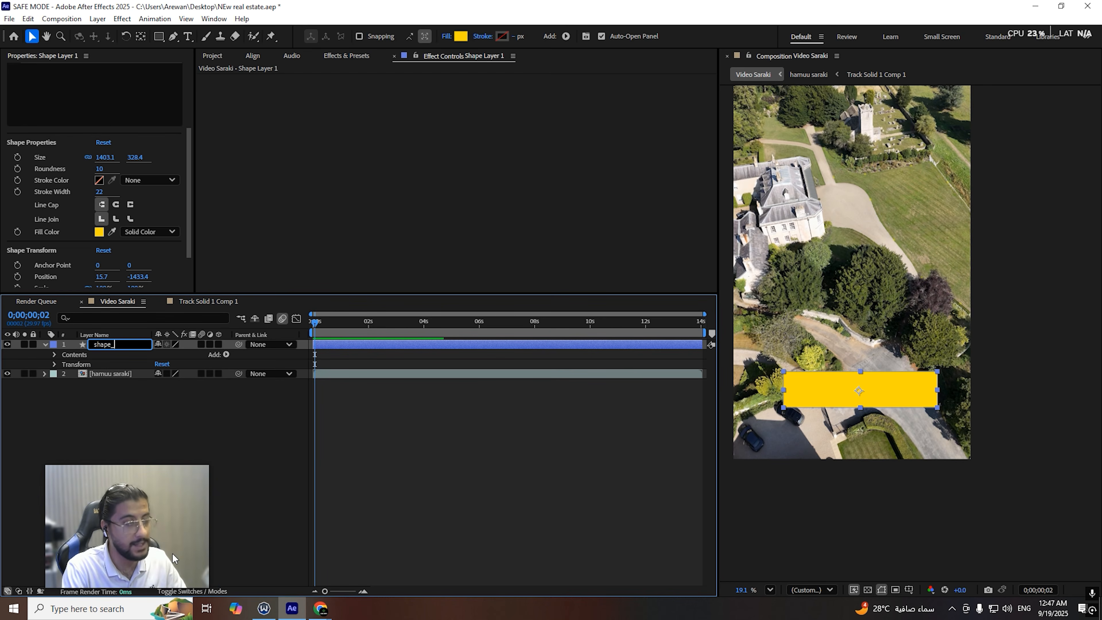
pyautogui.press('Return')
# Step: Add a text box over the yellow rectangle reading "باخچەیەکی جوان" in black, centered Gharbi Regular at 301 px
pyautogui.click(330, 345)
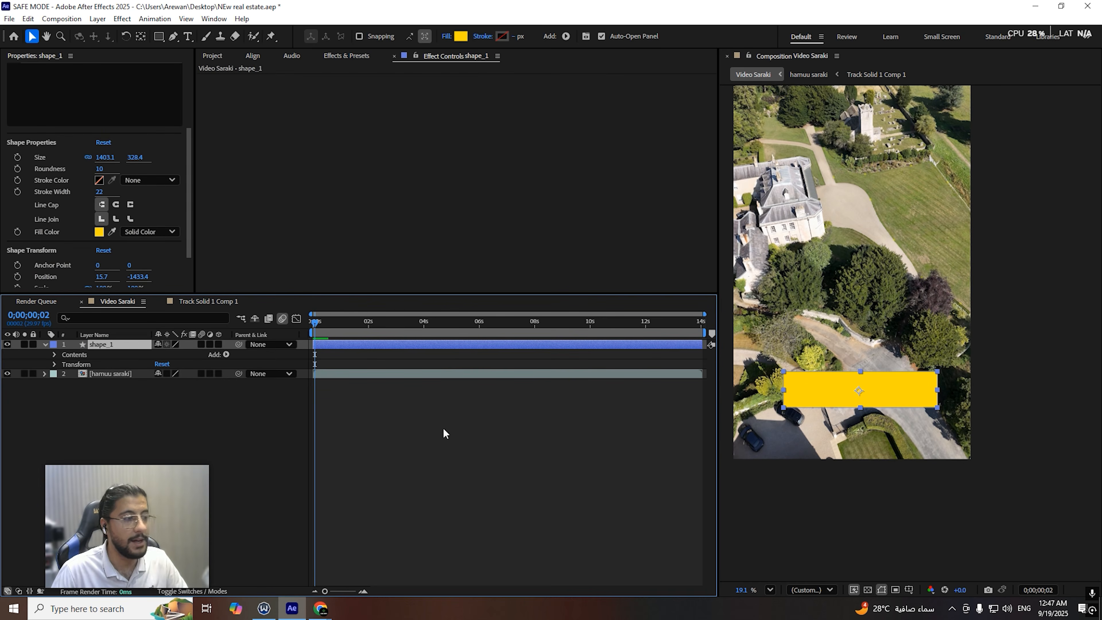
pyautogui.press('.')
pyautogui.click(188, 36)
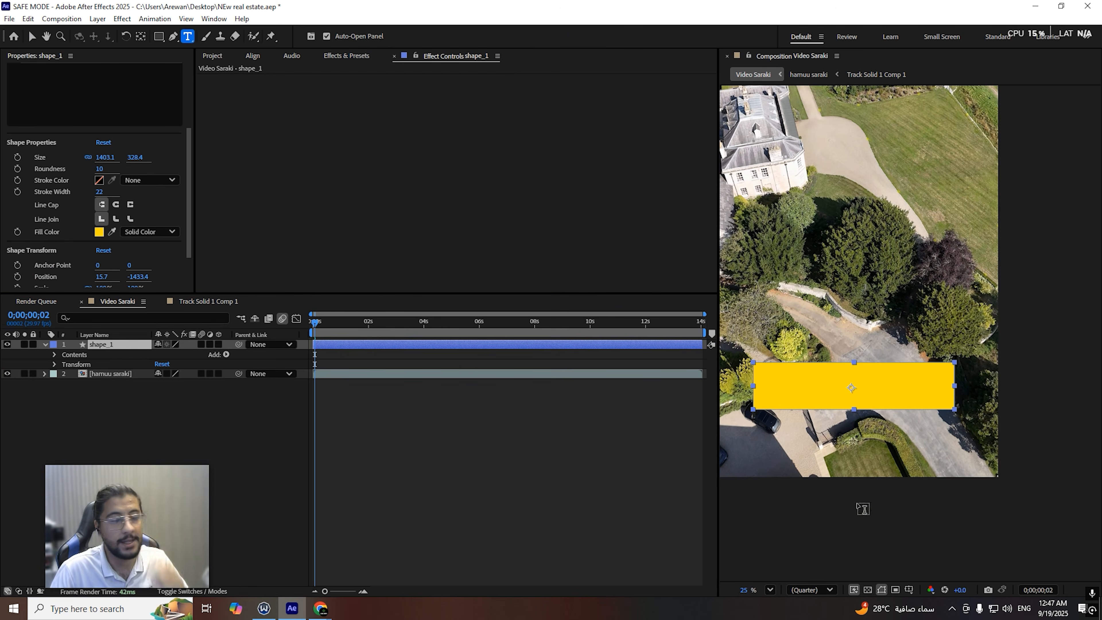
pyautogui.moveTo(936, 407); pyautogui.dragTo(767, 374)
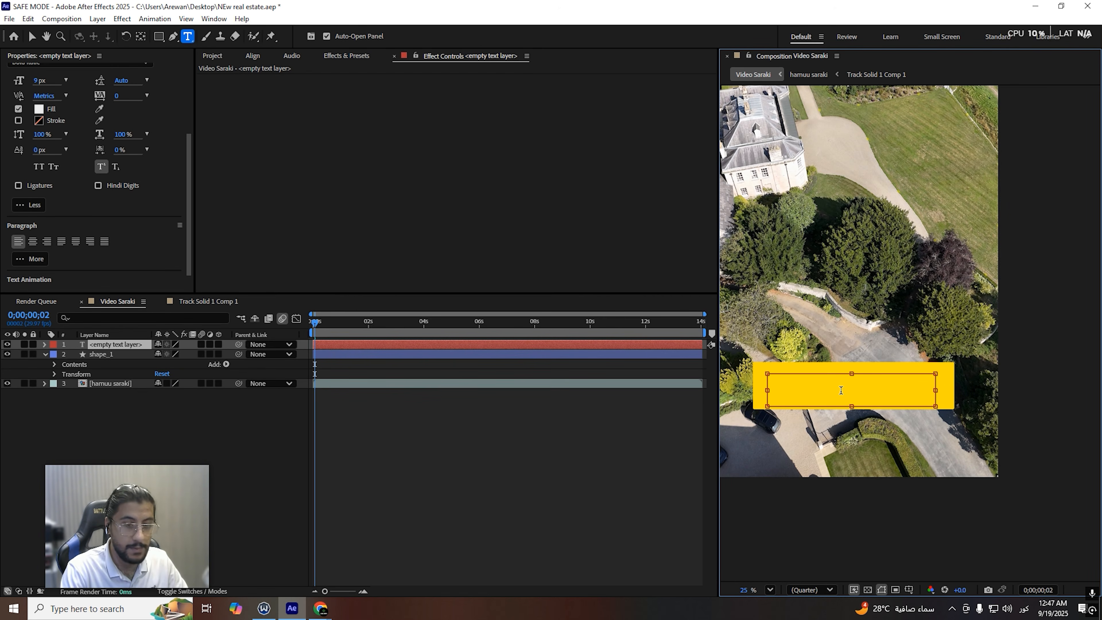
pyautogui.write('لەرز')
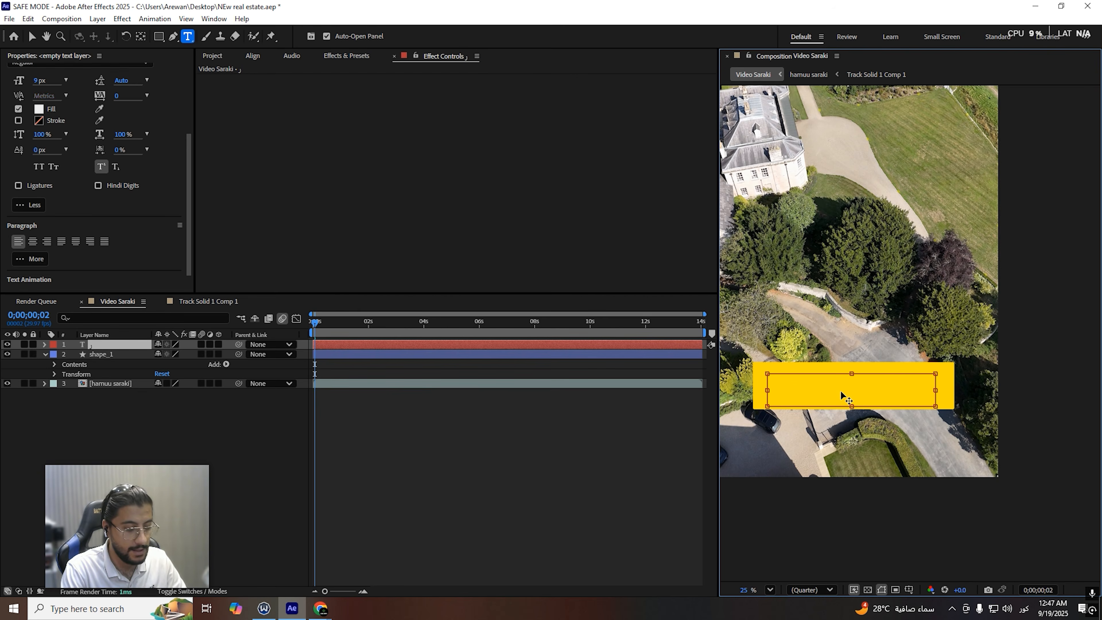
pyautogui.write('باخچە')
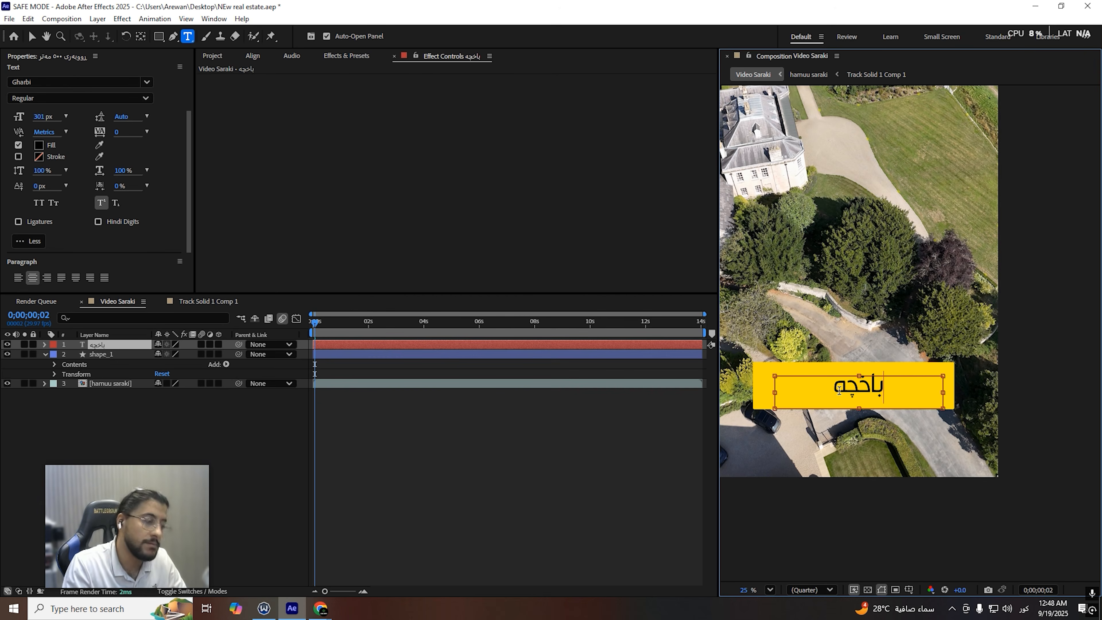
pyautogui.write('یەکی جوان')
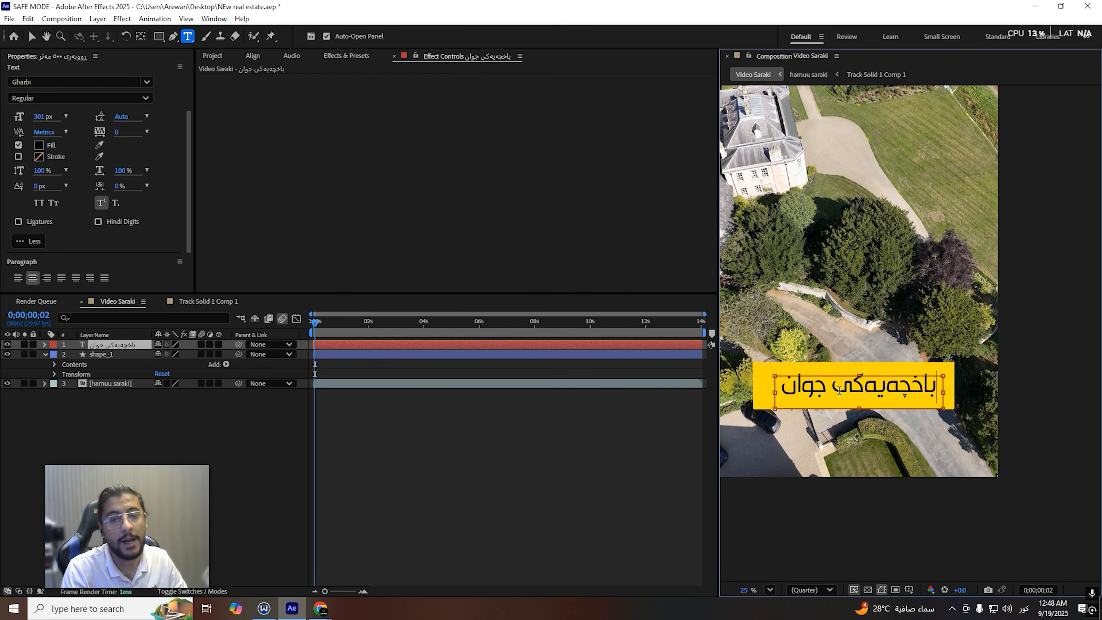
pyautogui.hotkey('ctrl', 'a')
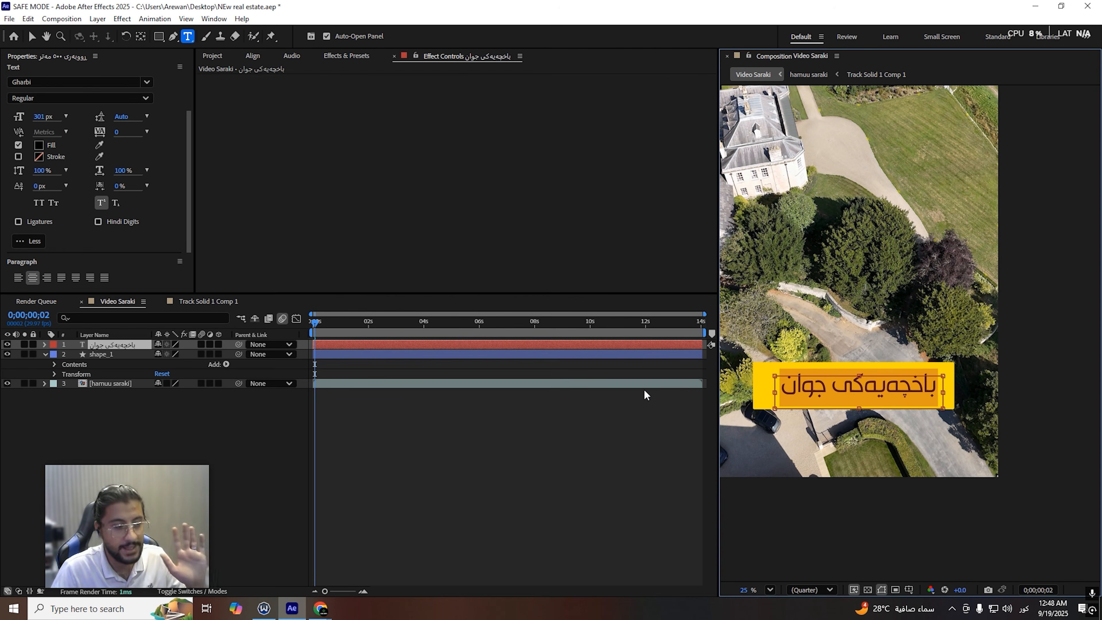
pyautogui.click(116, 348)
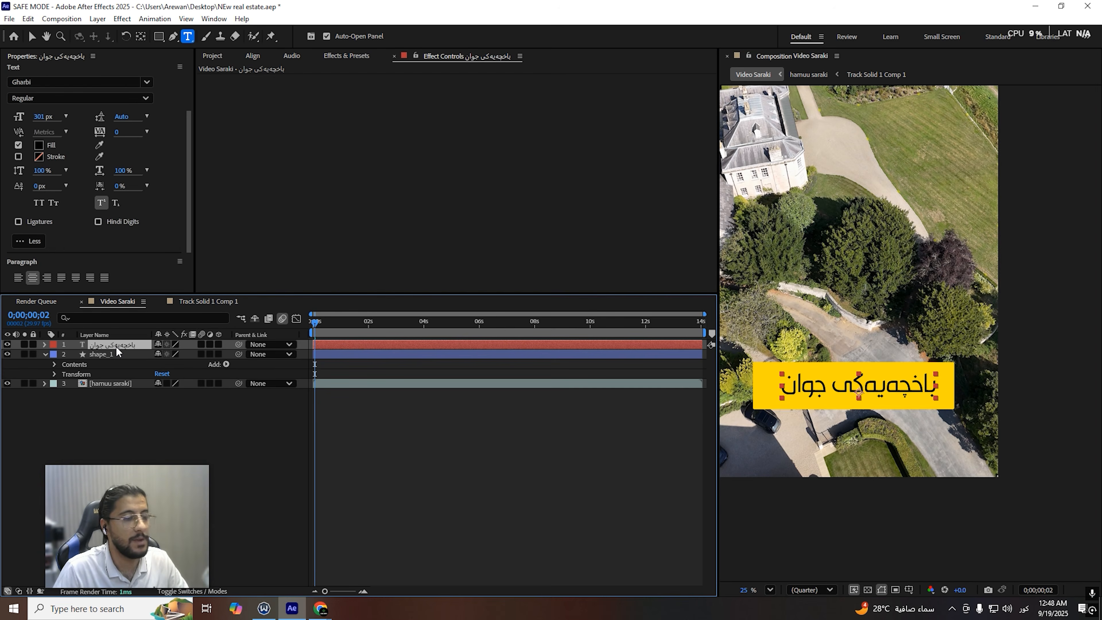
# Step: Collapse the shape_1 layer's properties
pyautogui.click(131, 364)
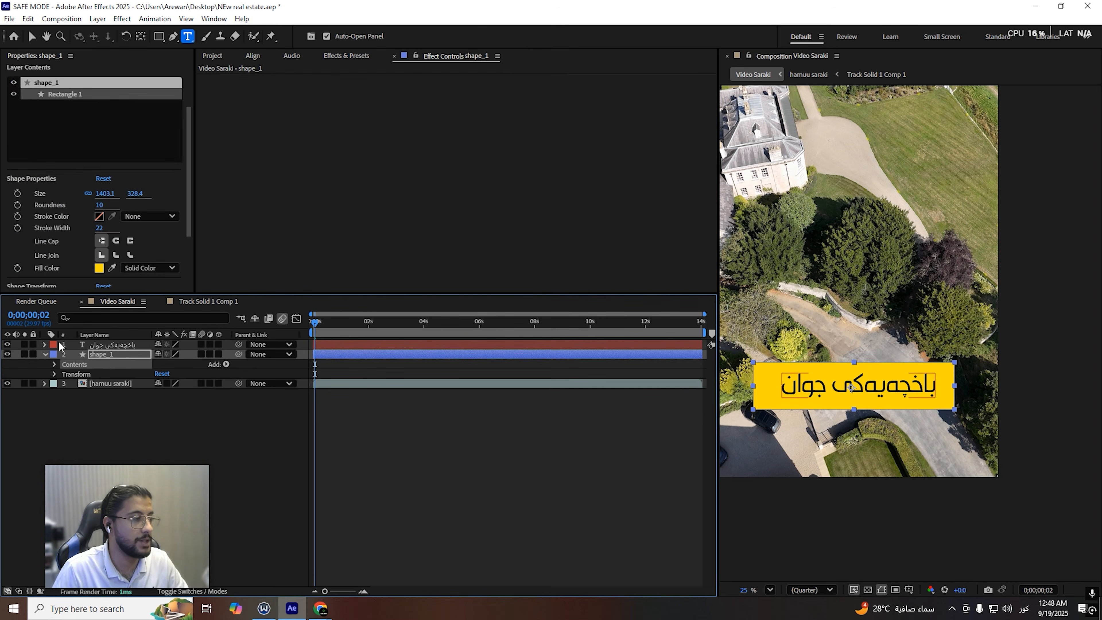
pyautogui.click(45, 355)
pyautogui.click(347, 56)
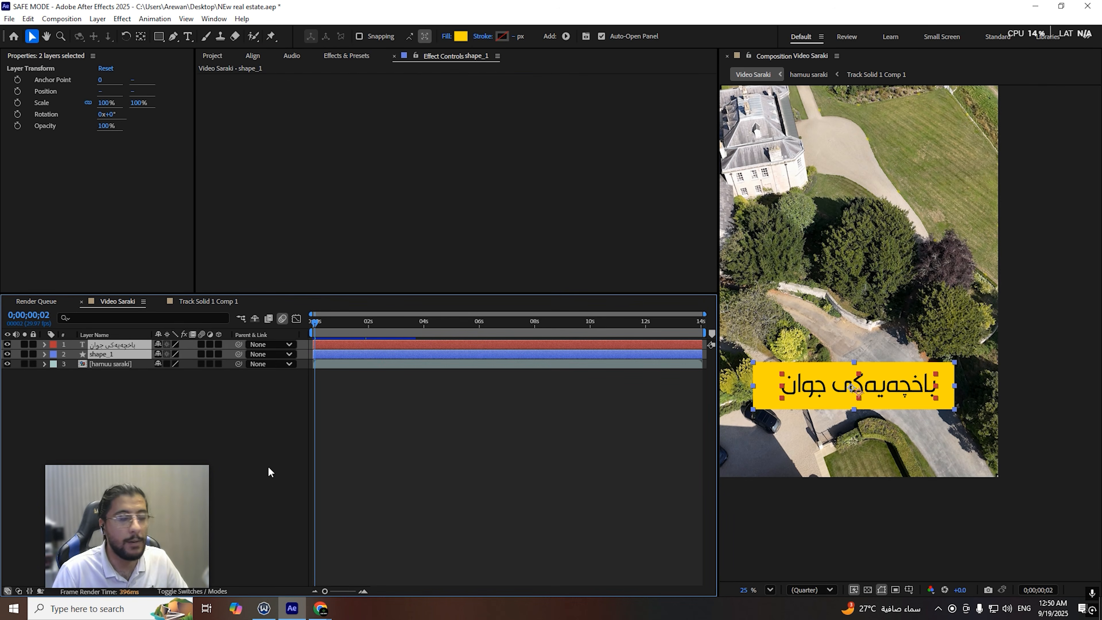
pyautogui.click(125, 355)
pyautogui.click(100, 267)
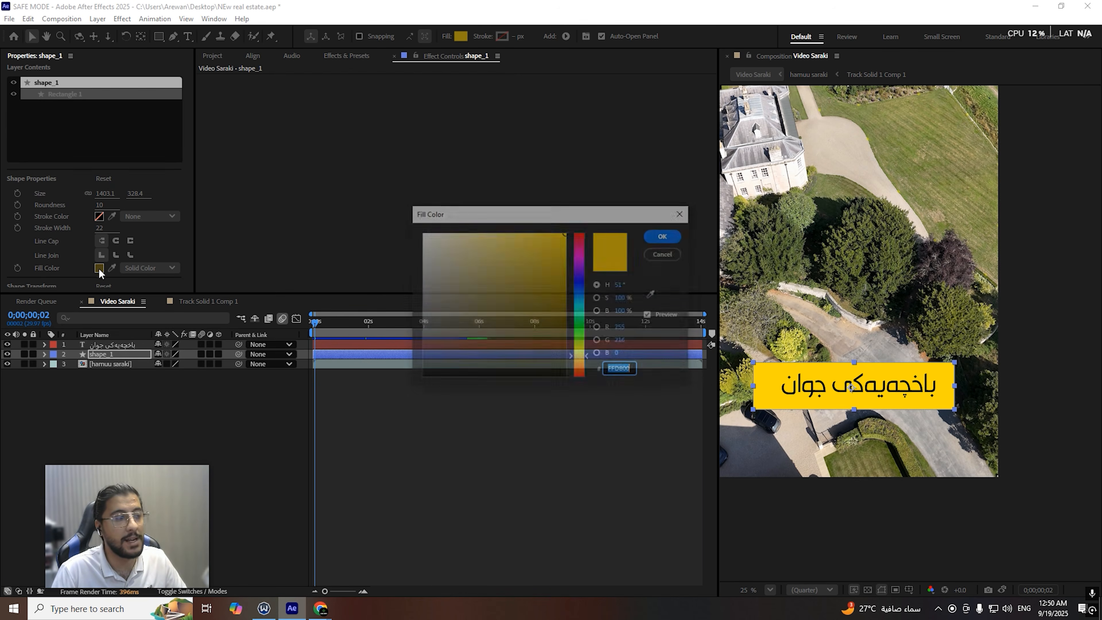
pyautogui.moveTo(551, 278)
pyautogui.mouseDown()
pyautogui.moveTo(582, 259)
pyautogui.moveTo(597, 300)
pyautogui.mouseUp()
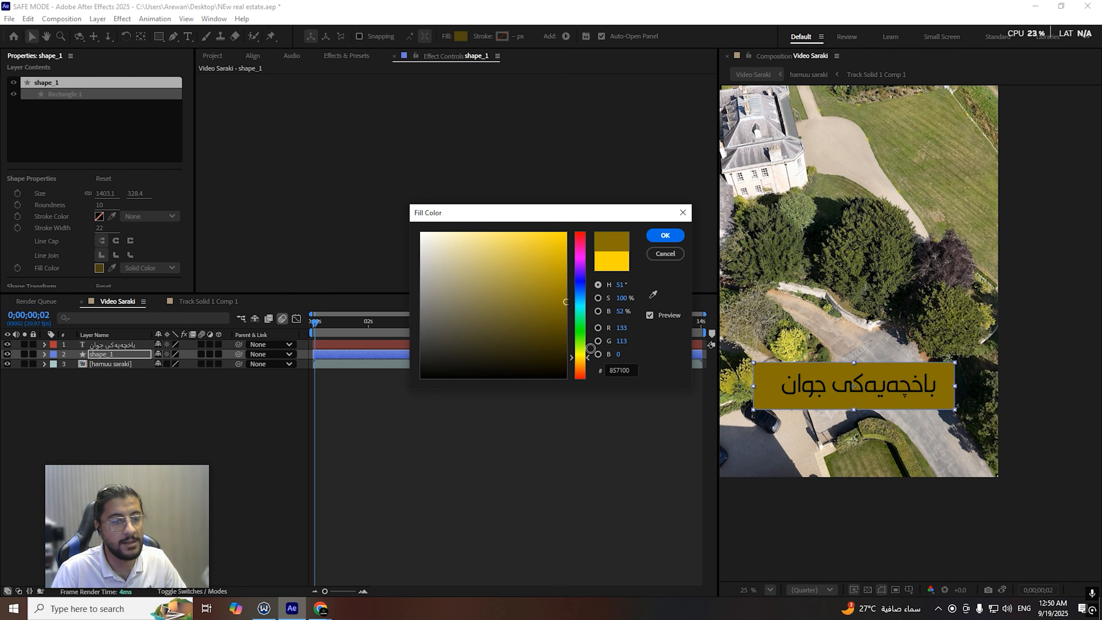
pyautogui.click(651, 258)
pyautogui.click(596, 460)
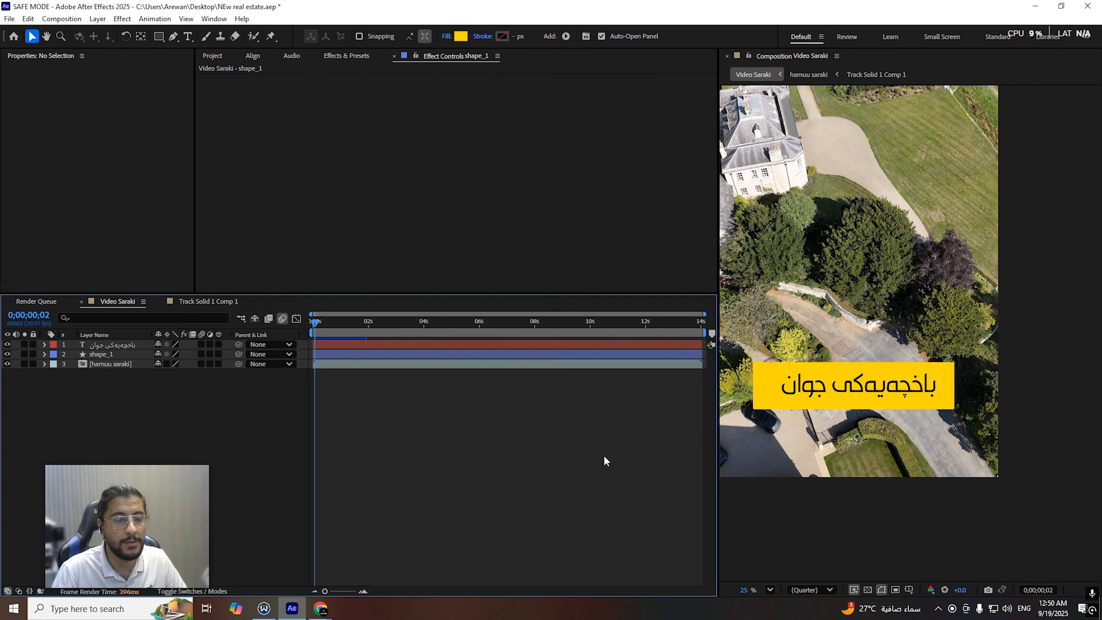
# Step: Pre-compose the text and shape_1 layers into a new composition named "Texte_1", moving all attributes into it, and select it
pyautogui.scroll(-3, 864, 313)
pyautogui.scroll(2, 864, 313)
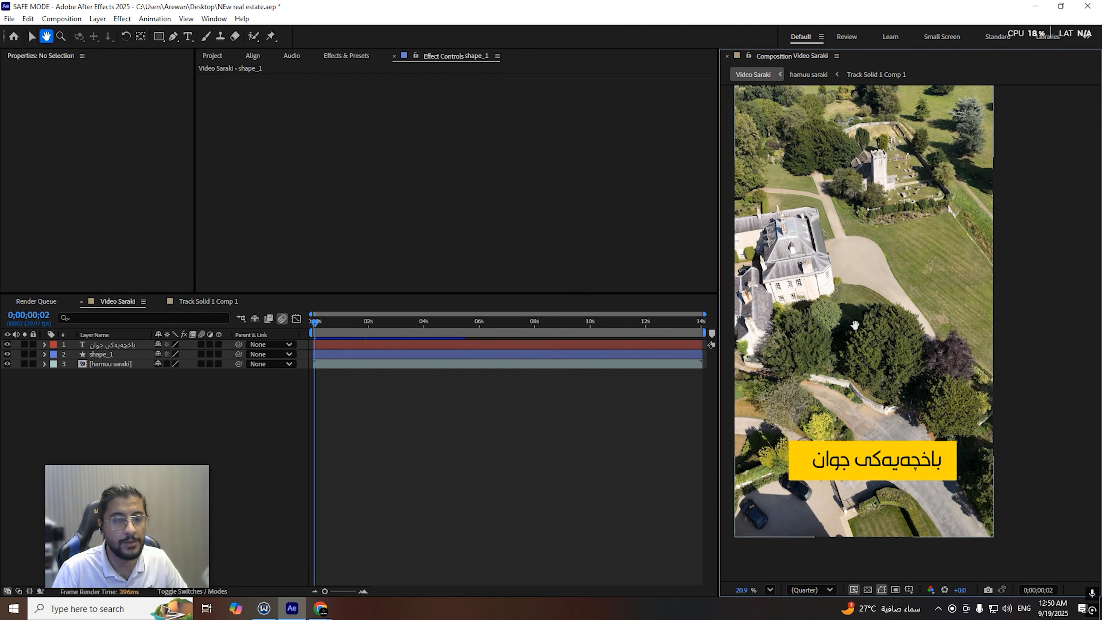
pyautogui.click(131, 354)
pyautogui.keyDown('shift'); pyautogui.click(128, 344); pyautogui.keyUp('shift')
pyautogui.rightClick(107, 345)
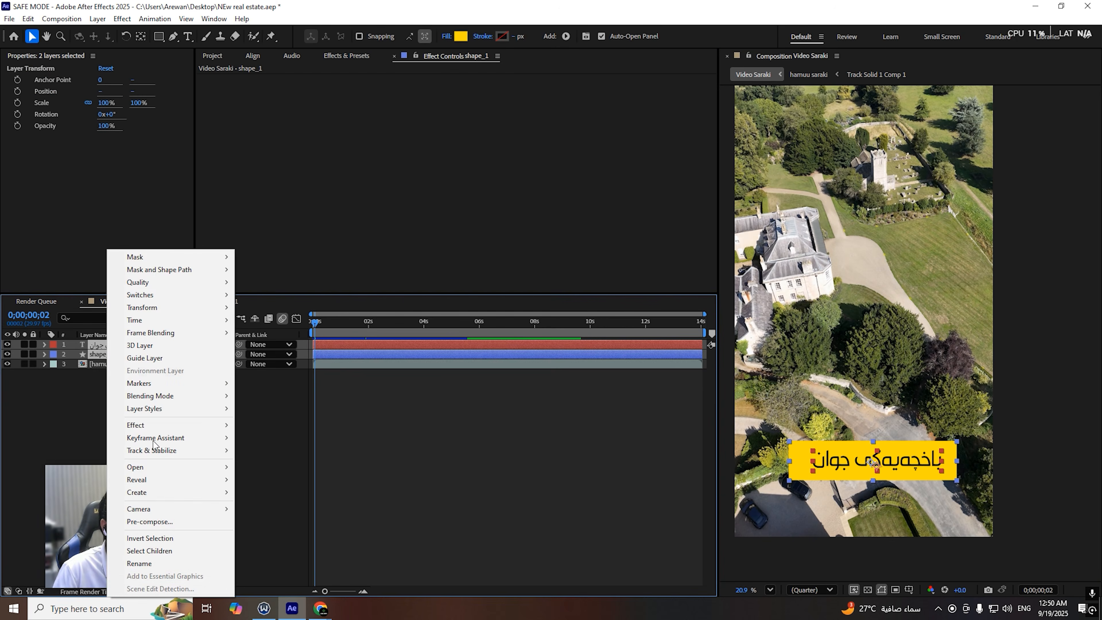
pyautogui.click(149, 523)
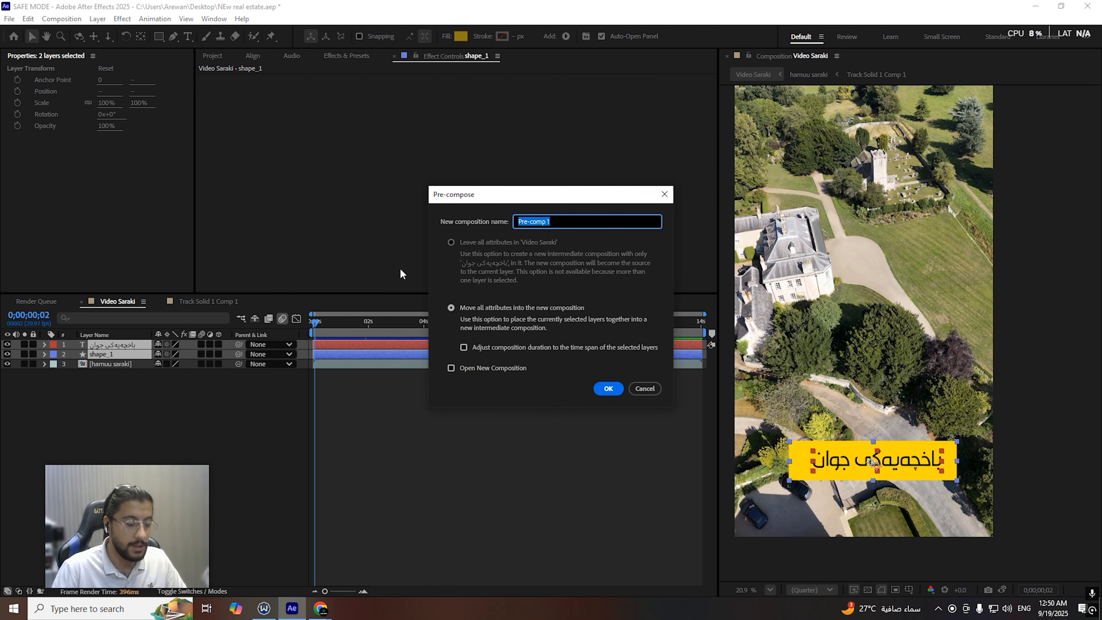
pyautogui.write('Texte')
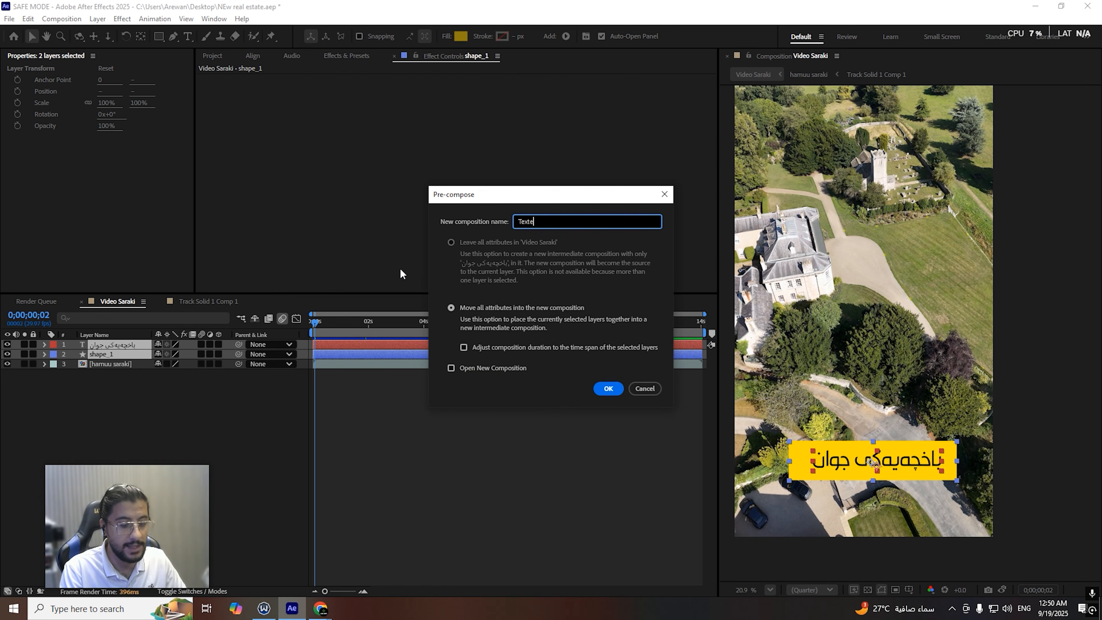
pyautogui.write('_1')
pyautogui.click(609, 388)
pyautogui.click(140, 439)
pyautogui.click(124, 344)
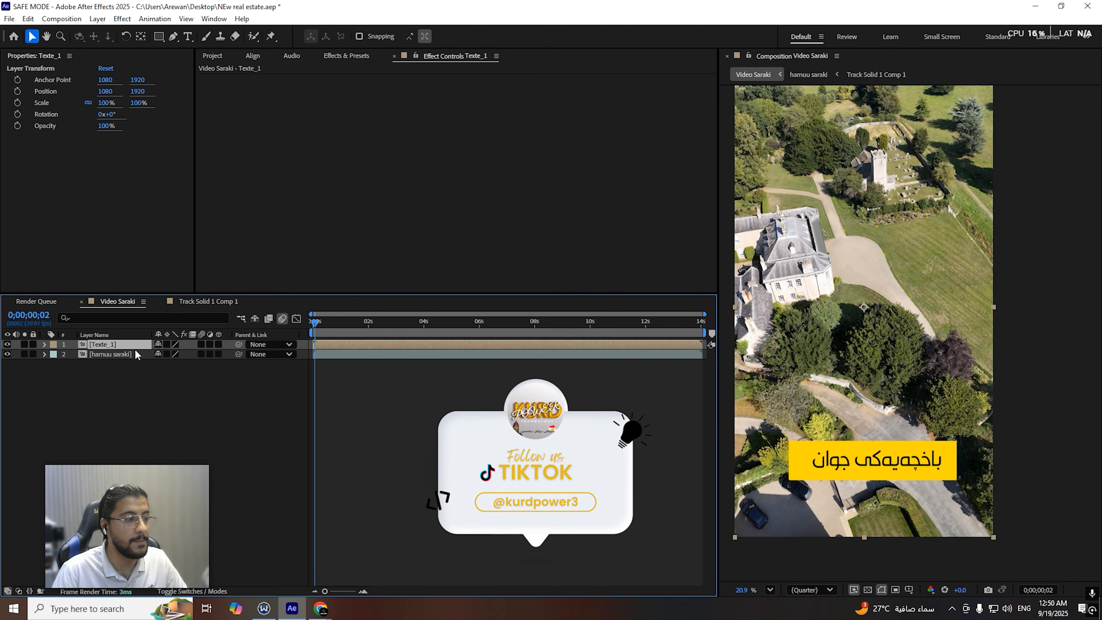
# Step: Find the CC Light Sweep effect and apply it to the Texte_1 layer
pyautogui.click(94, 334)
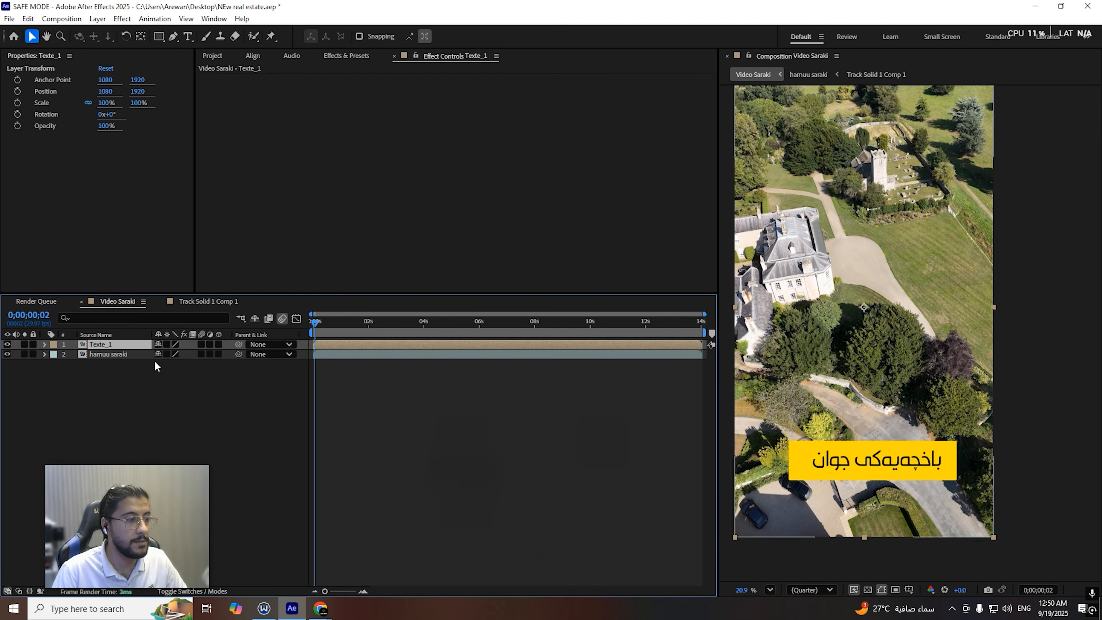
pyautogui.click(346, 56)
pyautogui.click(276, 66)
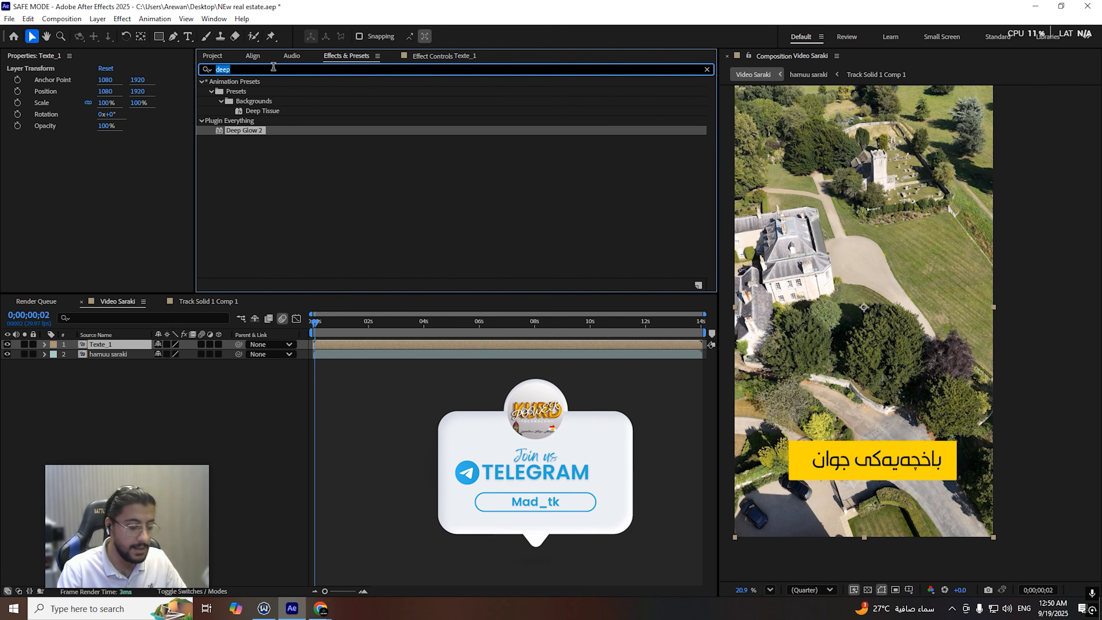
pyautogui.write('cc')
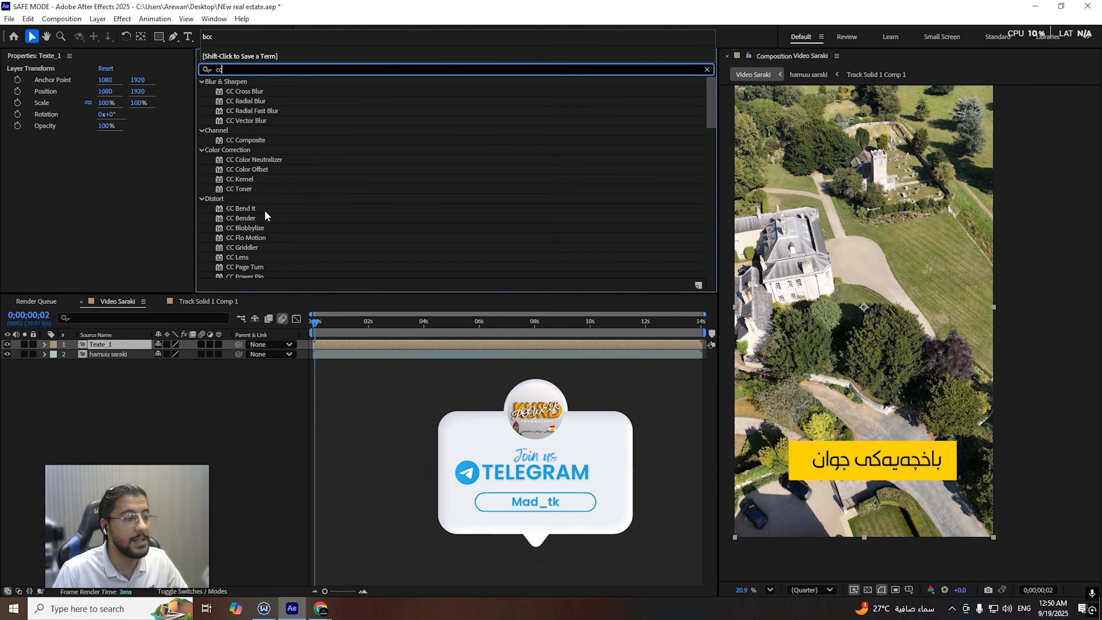
pyautogui.write(' ligh')
pyautogui.moveTo(248, 111); pyautogui.dragTo(132, 348)
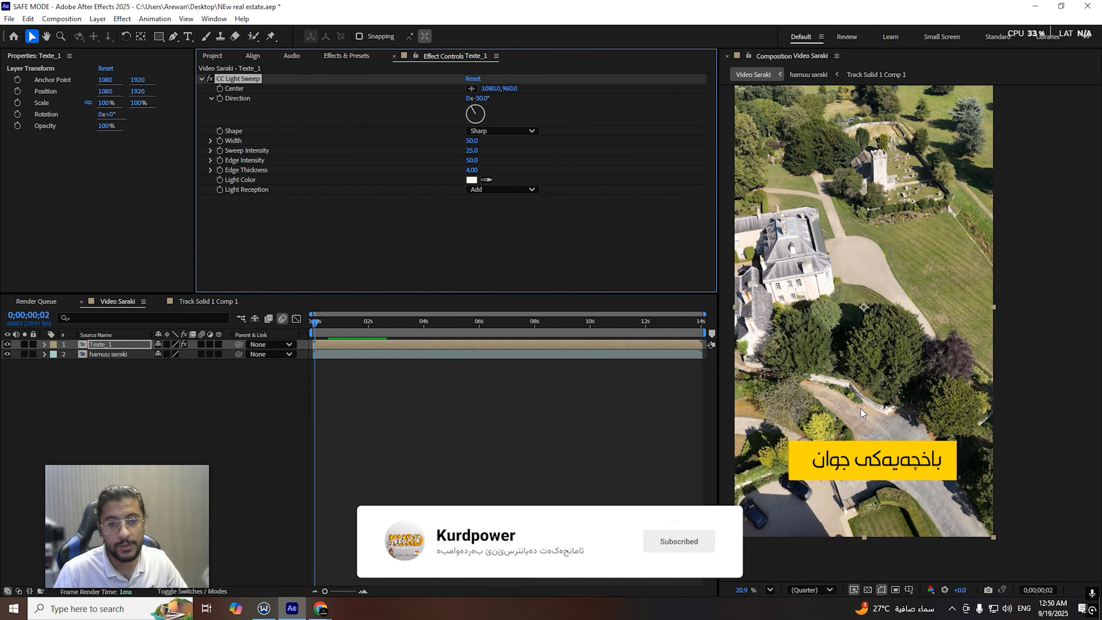
# Step: Place the light sweep's Center on the middle of the yellow caption, at about 1171.5, 3222
pyautogui.scroll(2, 892, 422)
pyautogui.scroll(-3, 892, 421)
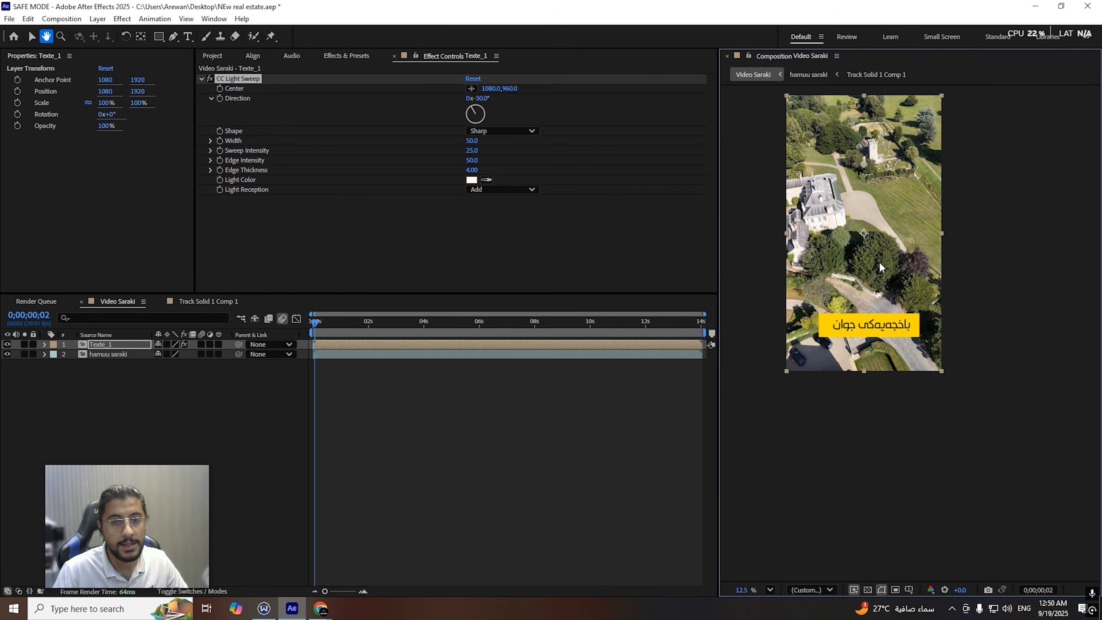
pyautogui.scroll(2, 903, 391)
pyautogui.click(237, 84)
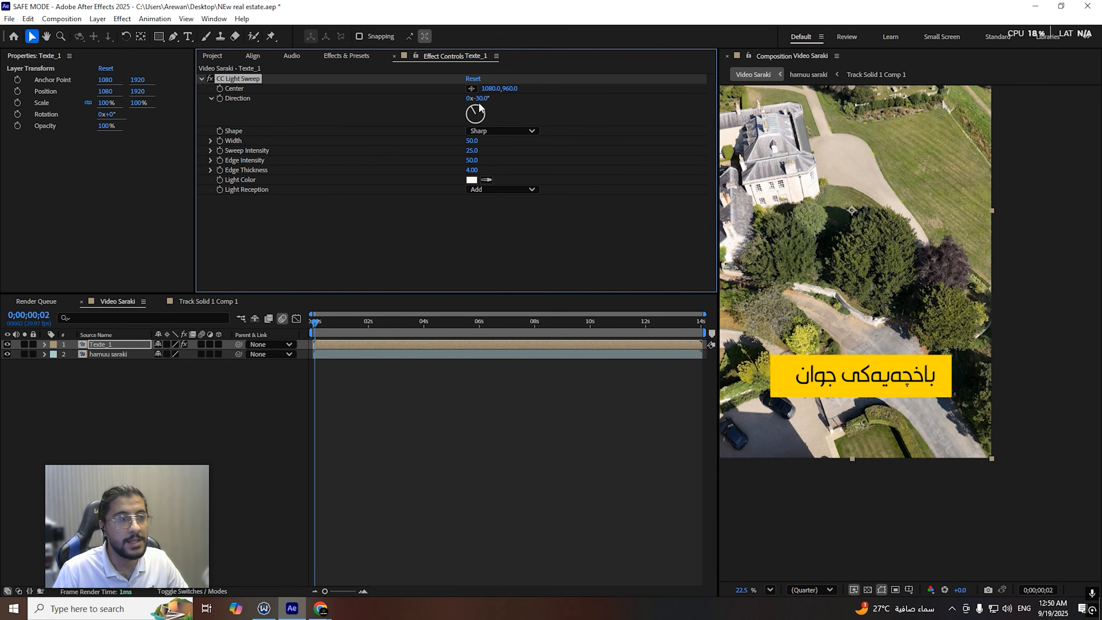
pyautogui.click(471, 88)
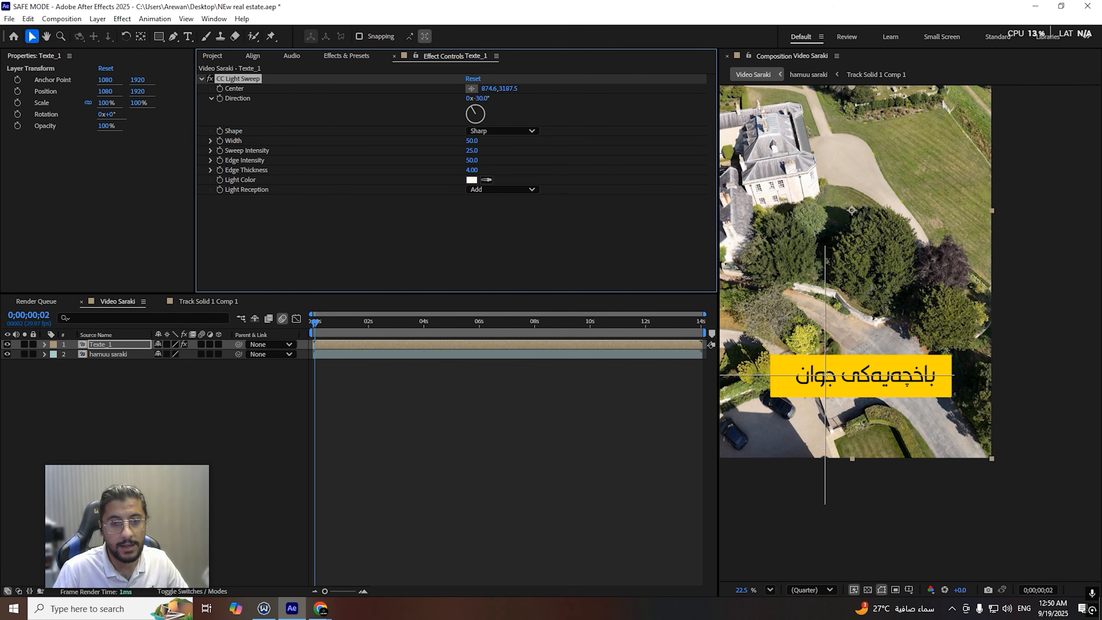
pyautogui.click(869, 376)
pyautogui.scroll(1, 893, 390)
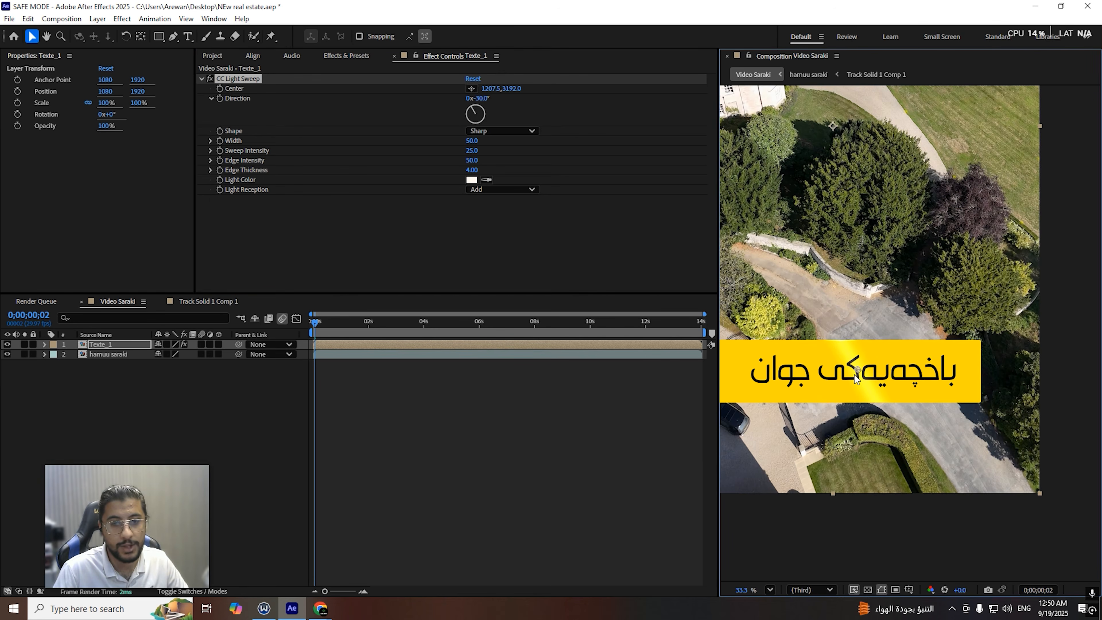
pyautogui.moveTo(858, 371); pyautogui.dragTo(854, 375)
pyautogui.scroll(1, 721, 305)
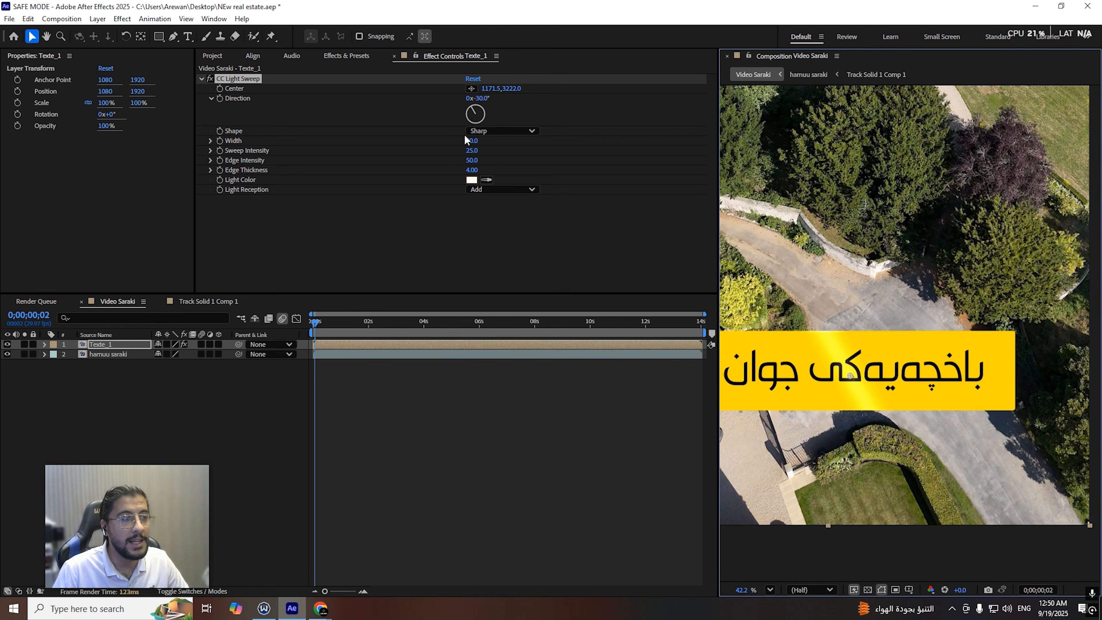
# Step: Set the light sweep's Width to 75 and Edge Intensity to 250, trying Composite light reception before returning it to Add
pyautogui.moveTo(472, 142); pyautogui.dragTo(499, 152)
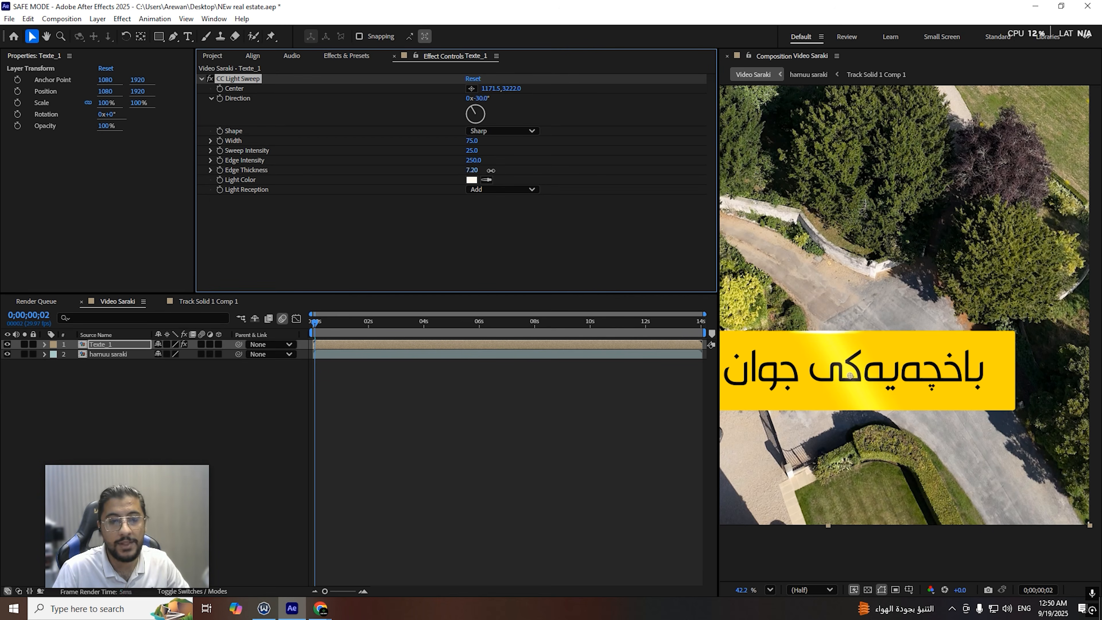
pyautogui.click(494, 188)
pyautogui.click(500, 211)
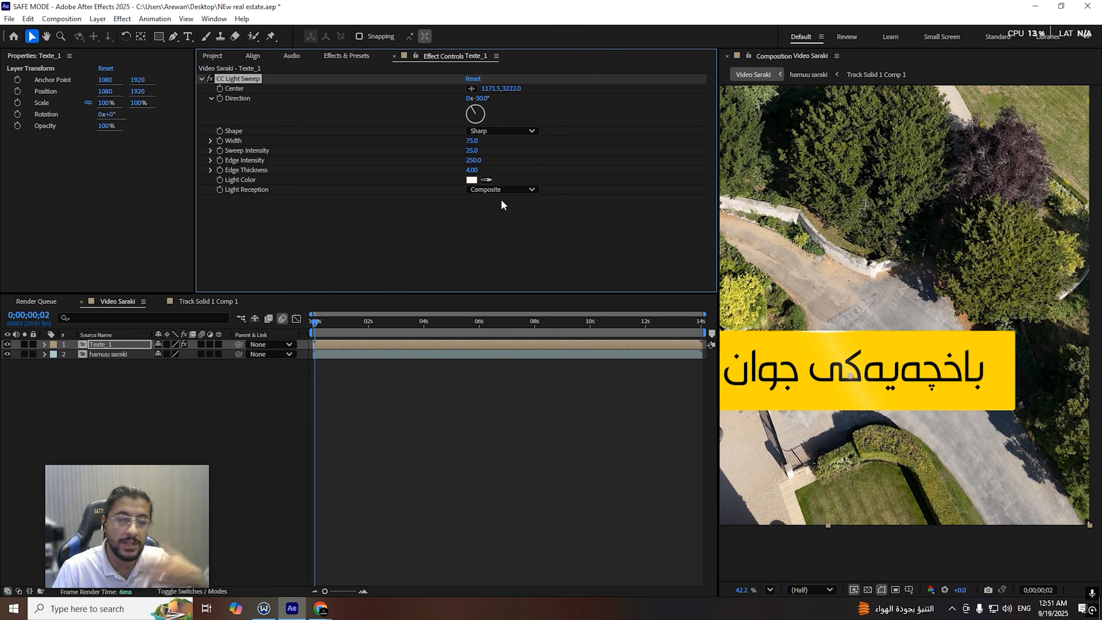
pyautogui.click(498, 190)
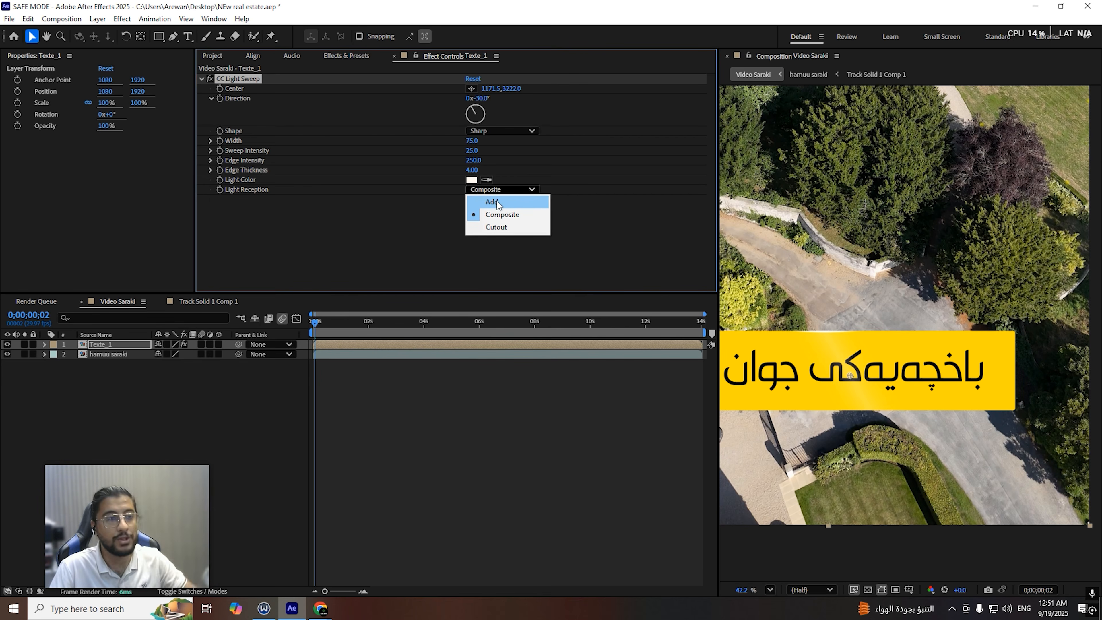
pyautogui.click(492, 201)
# Step: Keyframe the sweep's Center from about 2051, 3023 at 0;00;00;02 to about 237, 3423 at 0;00;00;20, and preview it
pyautogui.moveTo(849, 378); pyautogui.dragTo(1036, 355)
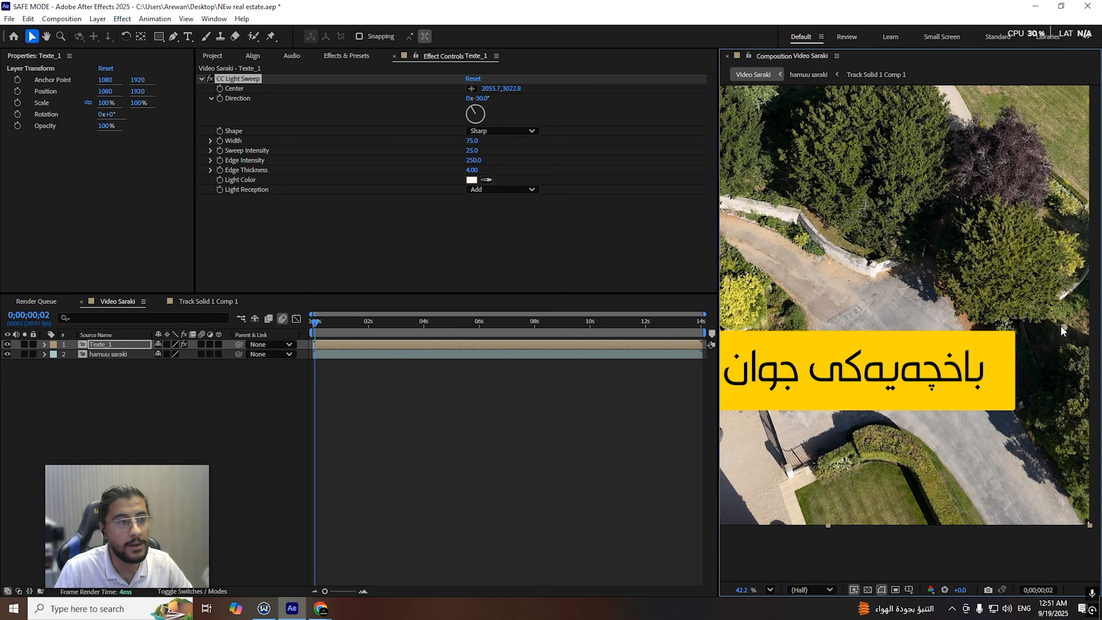
pyautogui.click(220, 88)
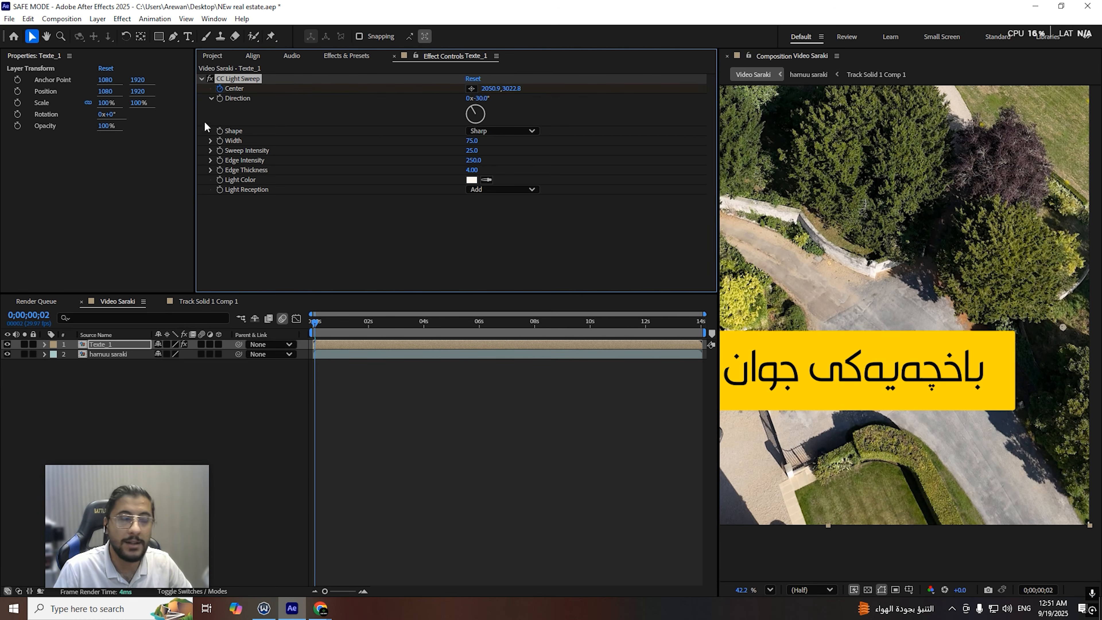
pyautogui.press('space')
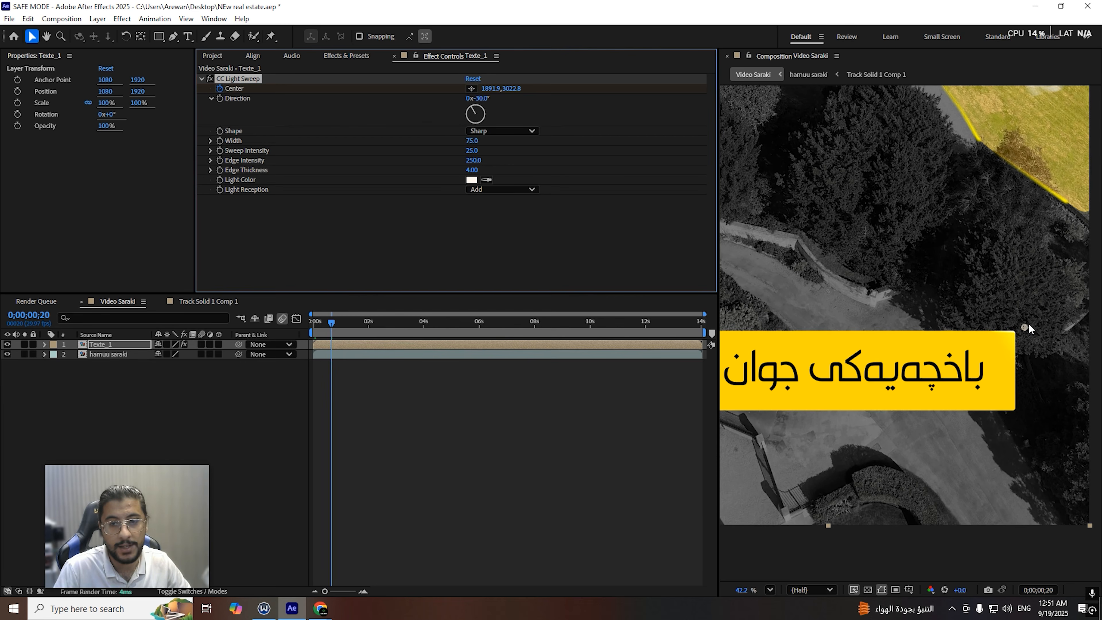
pyautogui.moveTo(1024, 326); pyautogui.dragTo(793, 393)
pyautogui.press('u')
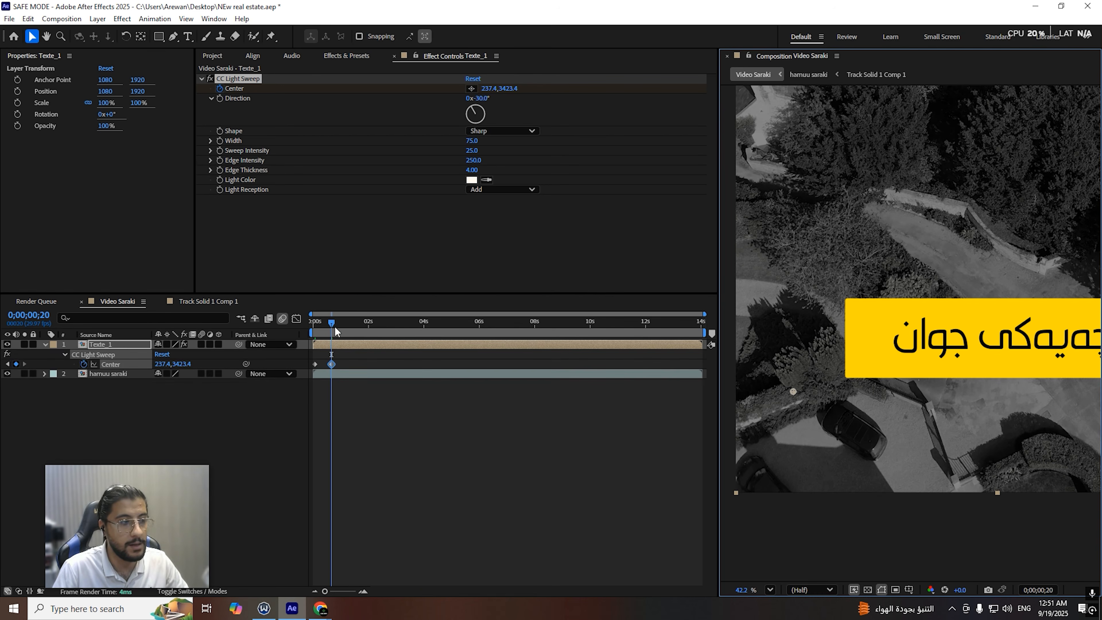
pyautogui.moveTo(335, 333); pyautogui.dragTo(314, 332)
pyautogui.scroll(-1, 880, 284)
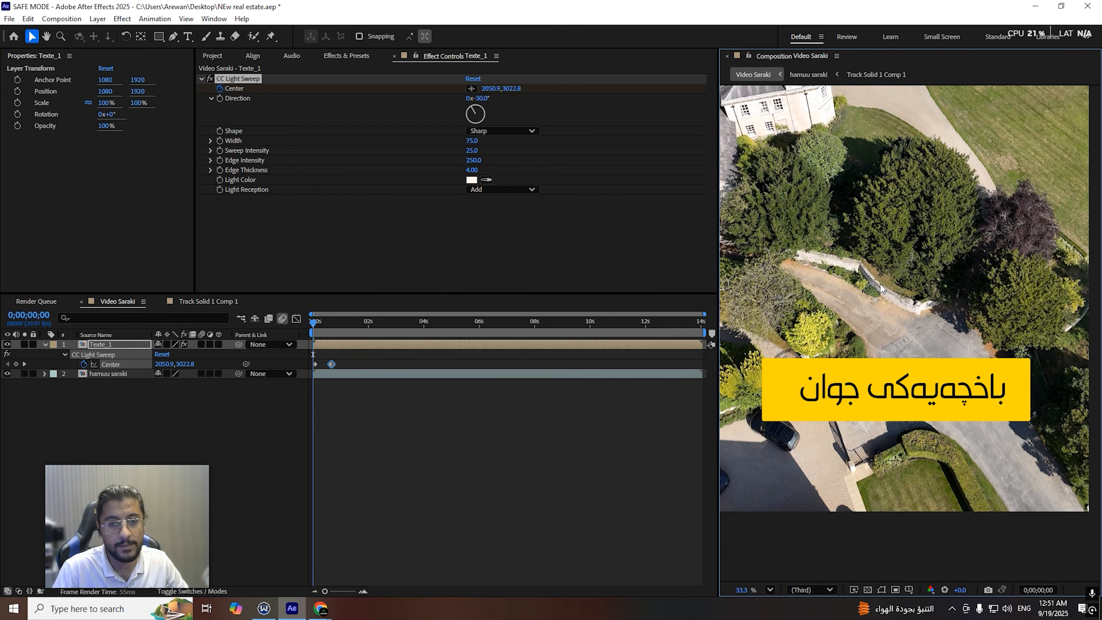
pyautogui.press('space')
pyautogui.press('space')
# Step: Move both Center keyframes later and farther apart, apply Easy Ease to them, and preview the sweep from the start
pyautogui.click(340, 365)
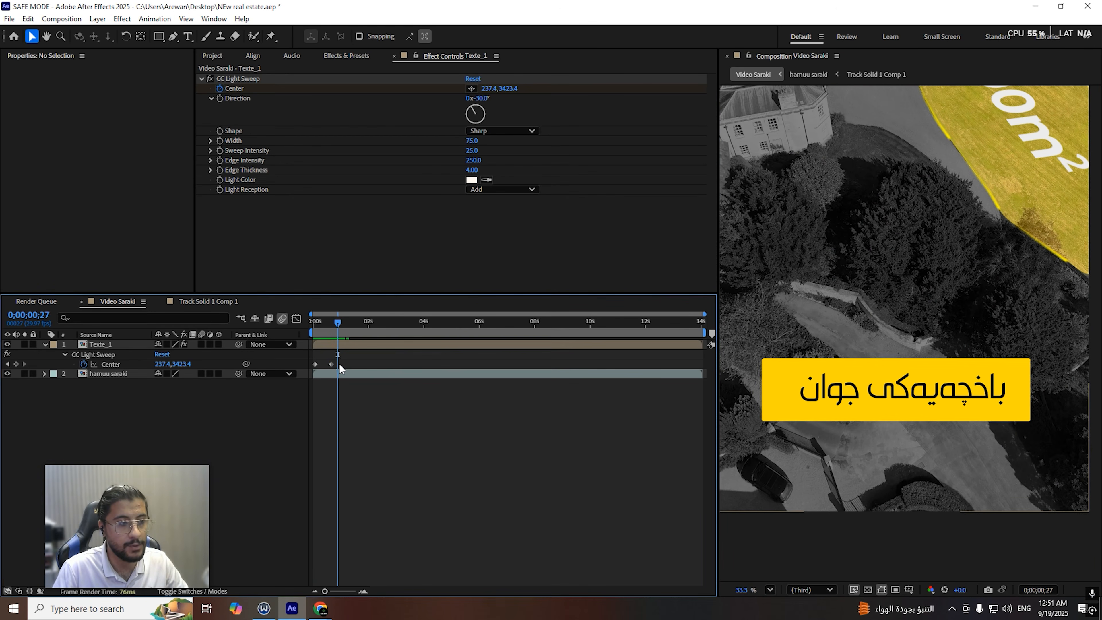
pyautogui.moveTo(331, 364); pyautogui.dragTo(317, 421)
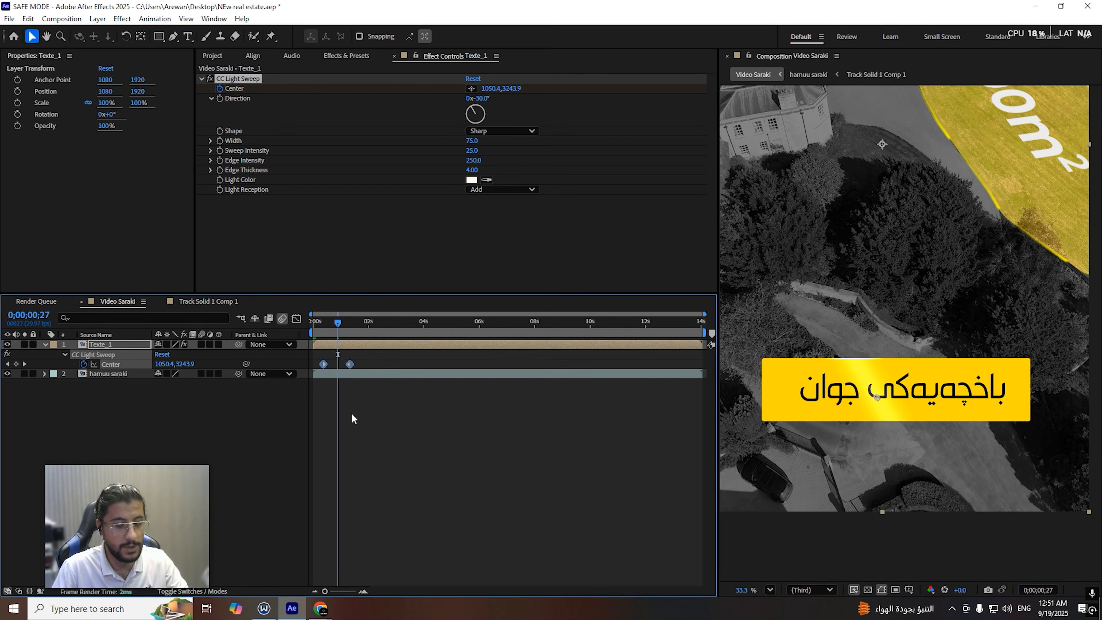
pyautogui.press('F9')
pyautogui.press('Home')
pyautogui.scroll(-2, 941, 273)
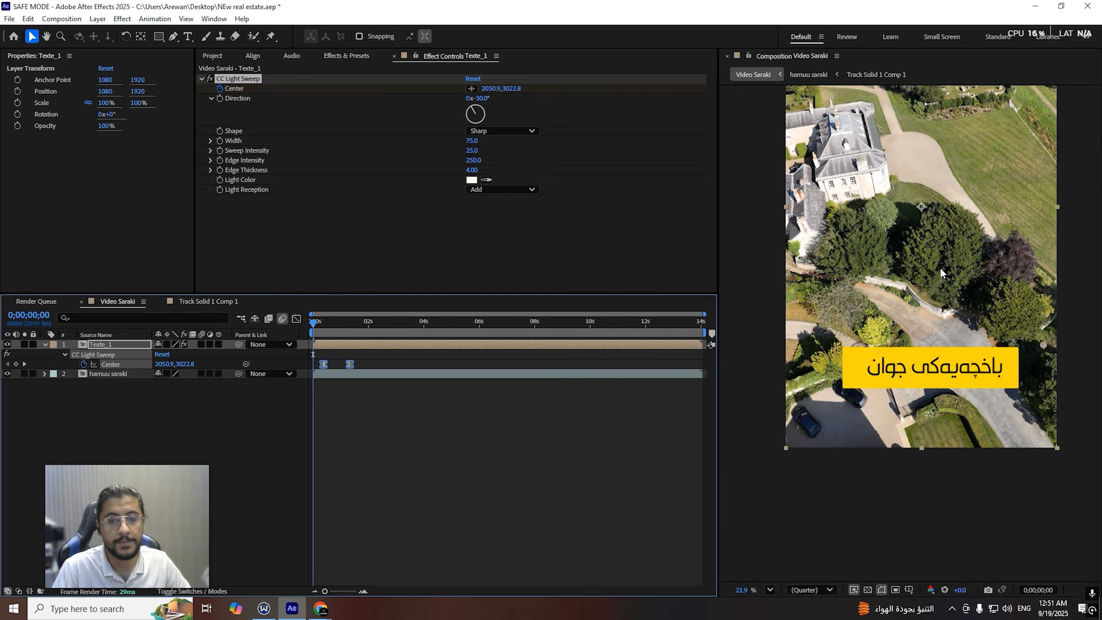
pyautogui.press('space')
pyautogui.press('space')
pyautogui.press('Home')
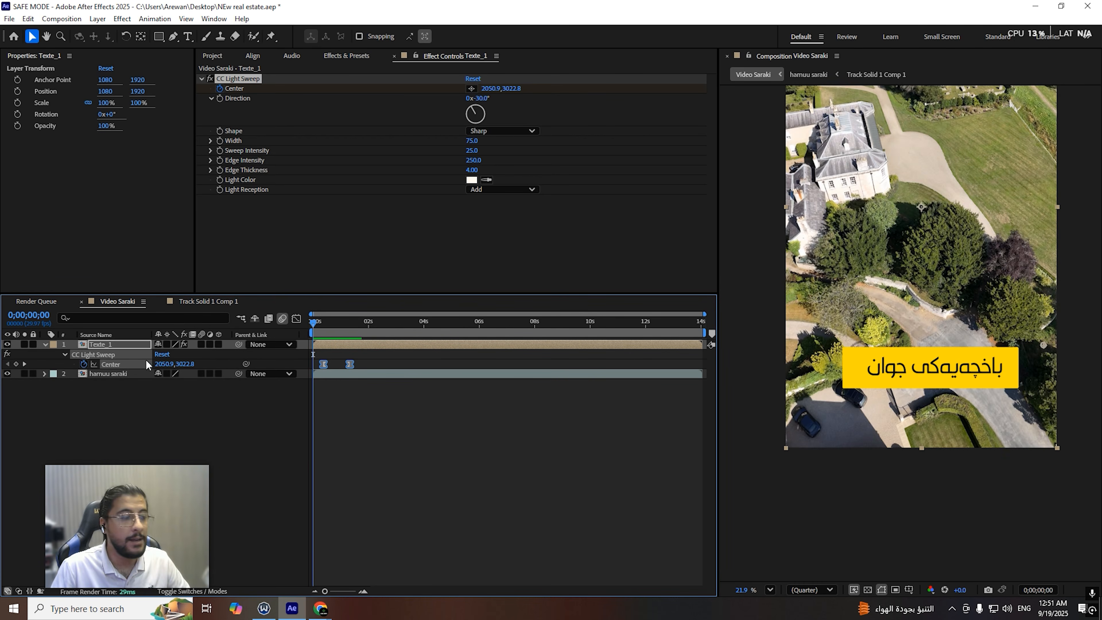
# Step: Open the Texte_1 composition and apply the KurdPower Presets user preset to its text layer at the start
pyautogui.doubleClick(100, 345)
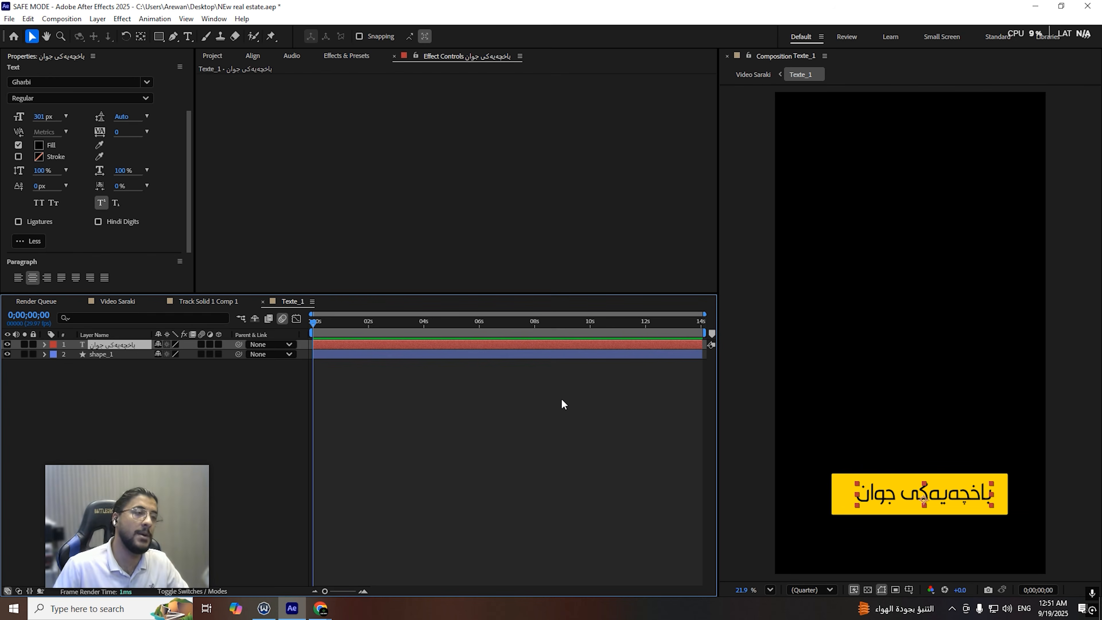
pyautogui.click(344, 56)
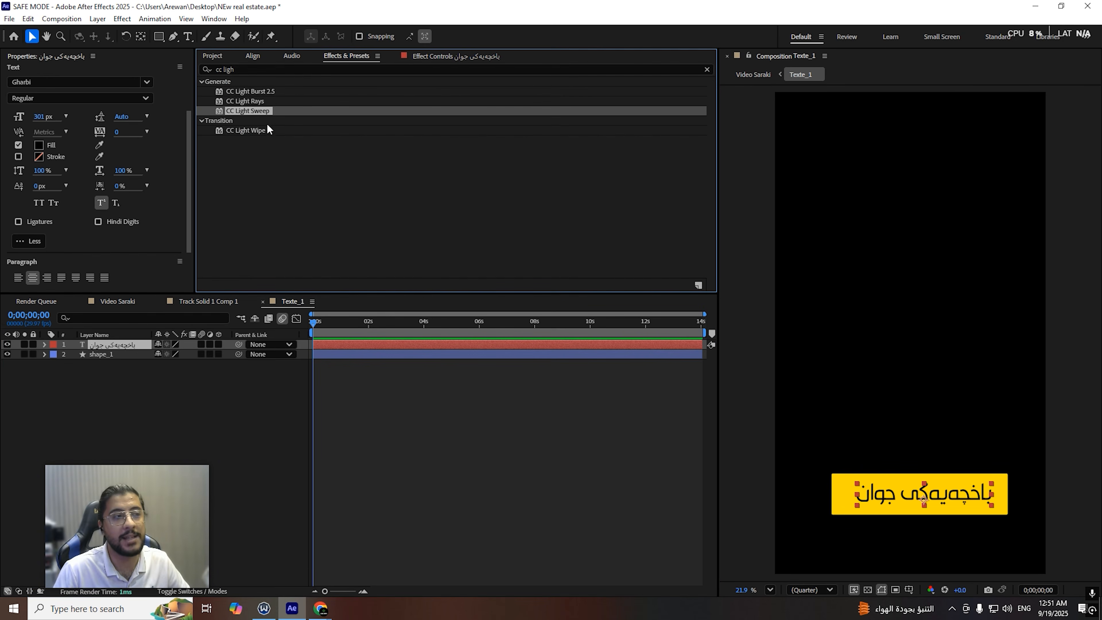
pyautogui.click(253, 59)
pyautogui.click(346, 56)
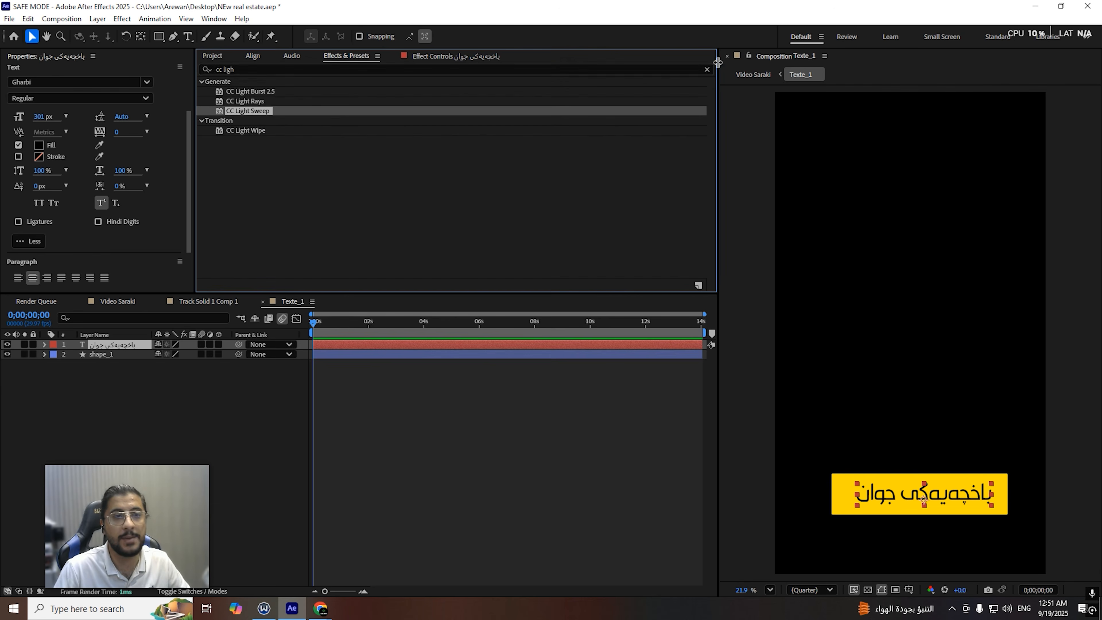
pyautogui.click(707, 69)
pyautogui.click(201, 82)
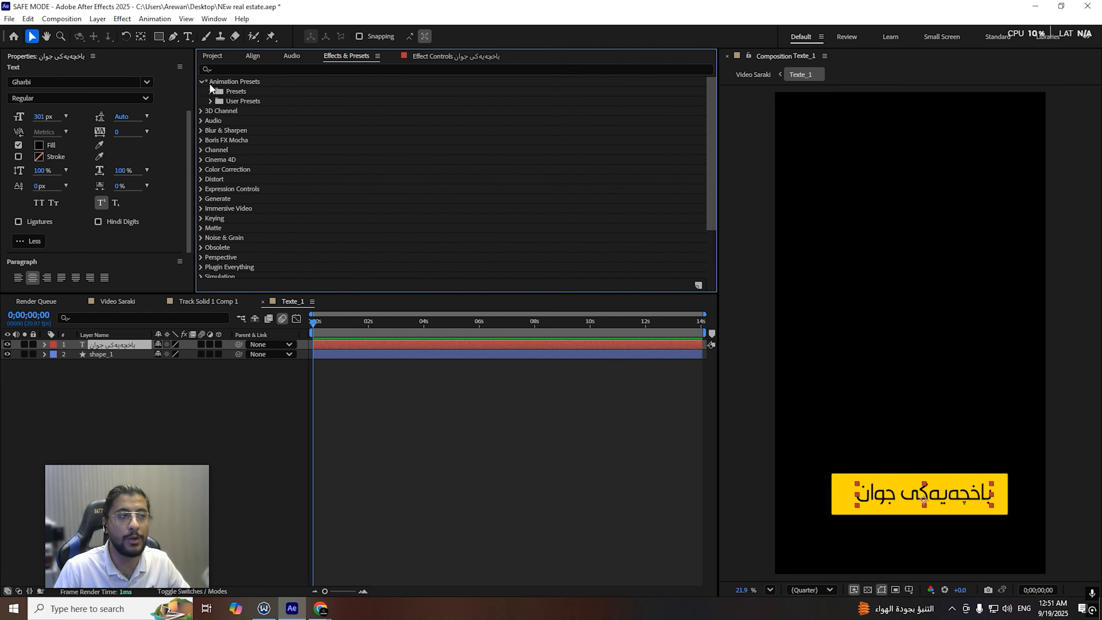
pyautogui.click(210, 101)
pyautogui.moveTo(250, 112); pyautogui.dragTo(124, 349)
# Step: Preview the text animation and expose the text layer's modified animator properties
pyautogui.press('space')
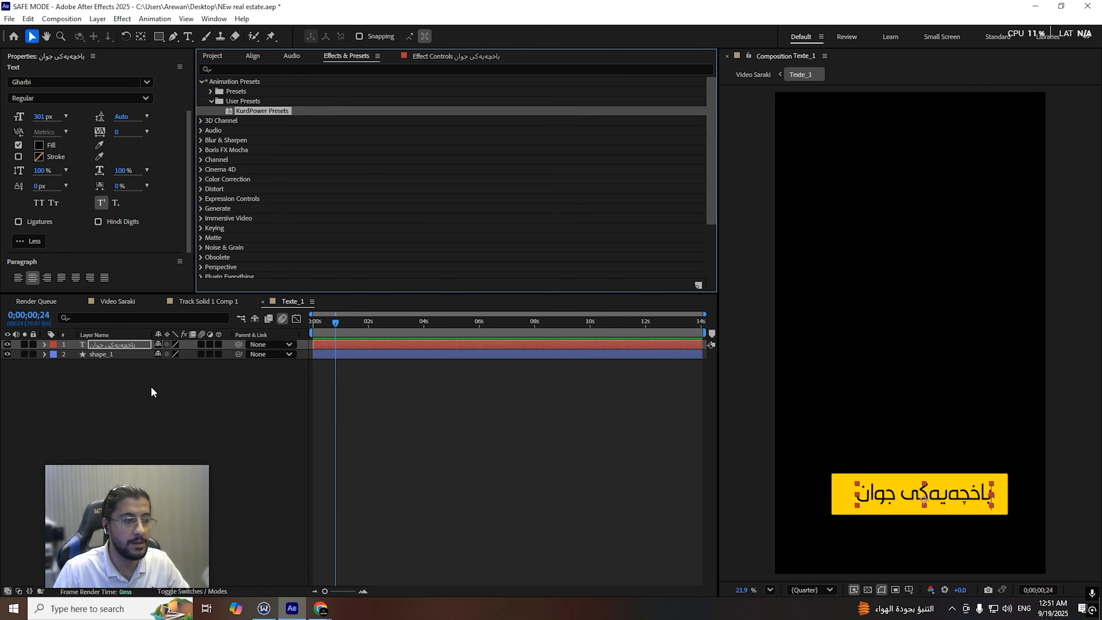
pyautogui.click(44, 344)
pyautogui.click(55, 354)
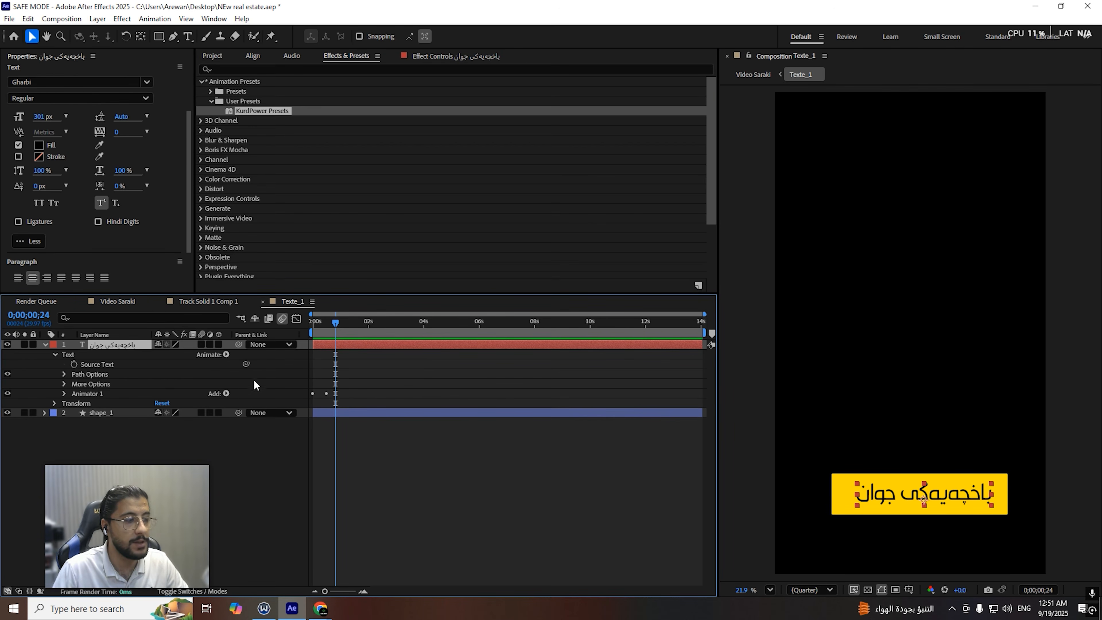
pyautogui.press('u')
pyautogui.press('u')
pyautogui.press('u')
pyautogui.press('u')
pyautogui.press('u')
# Step: Move the text animator's Offset keyframes later, with the second at 0;00;01;07, and preview from the start
pyautogui.moveTo(378, 380); pyautogui.dragTo(323, 394)
pyautogui.press('space')
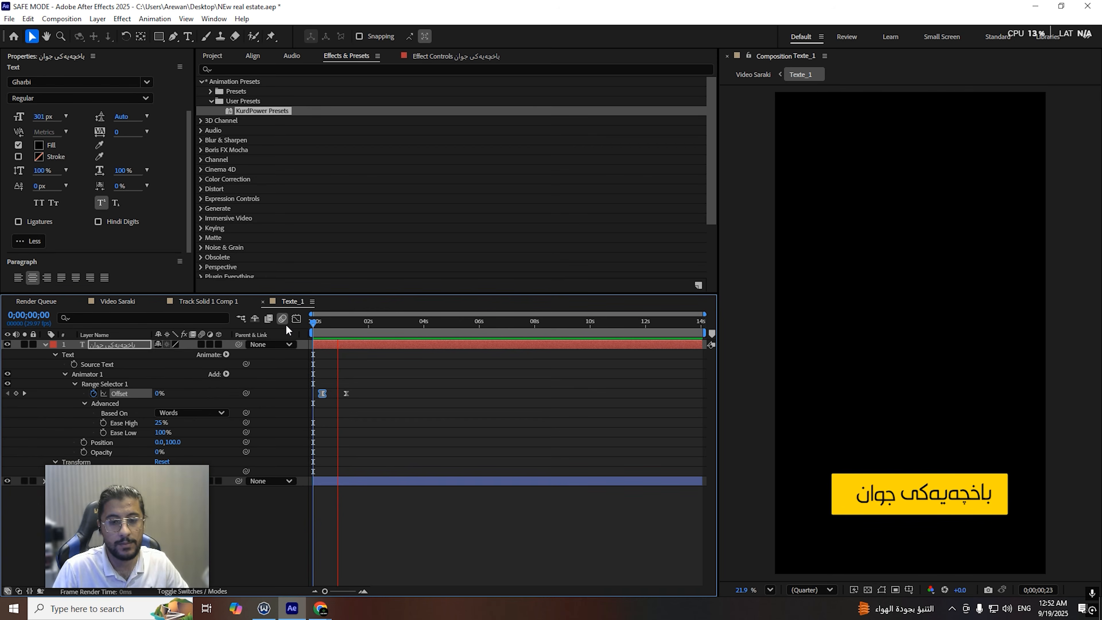
pyautogui.click(347, 394)
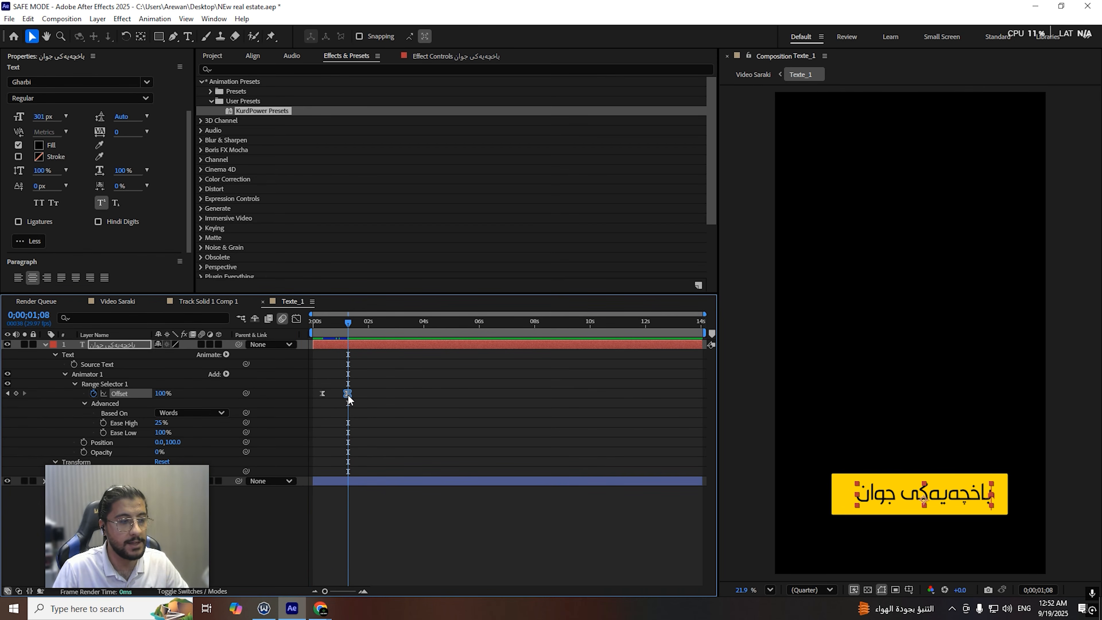
pyautogui.hotkey('ctrl', 'shift', 'a')
pyautogui.press('Home')
pyautogui.press('space')
pyautogui.press('space')
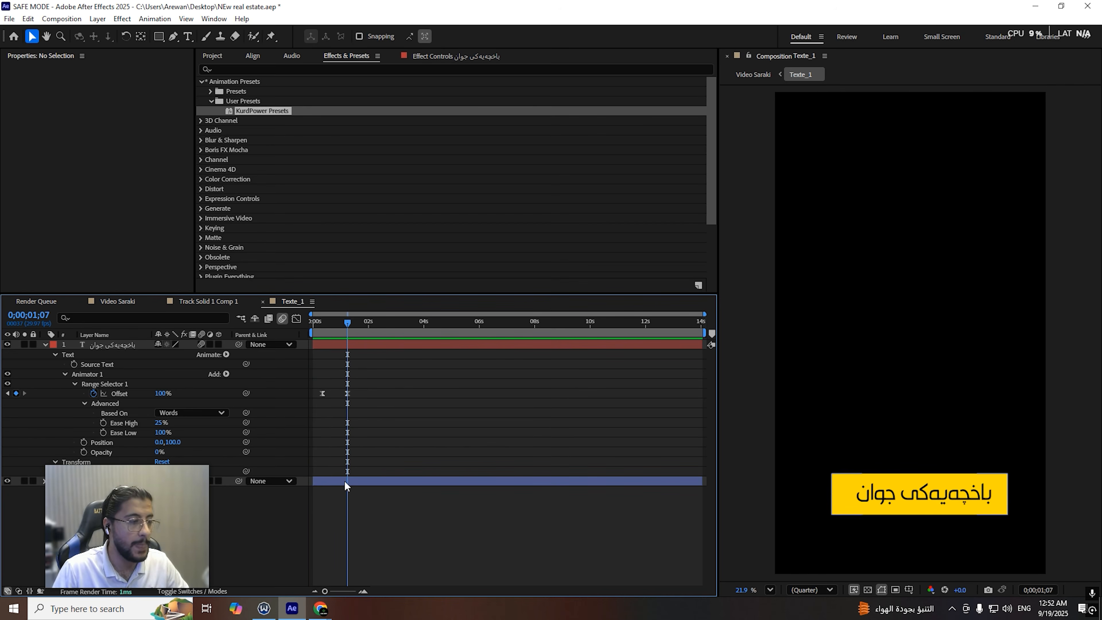
# Step: Select the shape_1 layer and expand its Rectangle 1 contents to reveal the Rectangle Path 1 properties
pyautogui.click(345, 482)
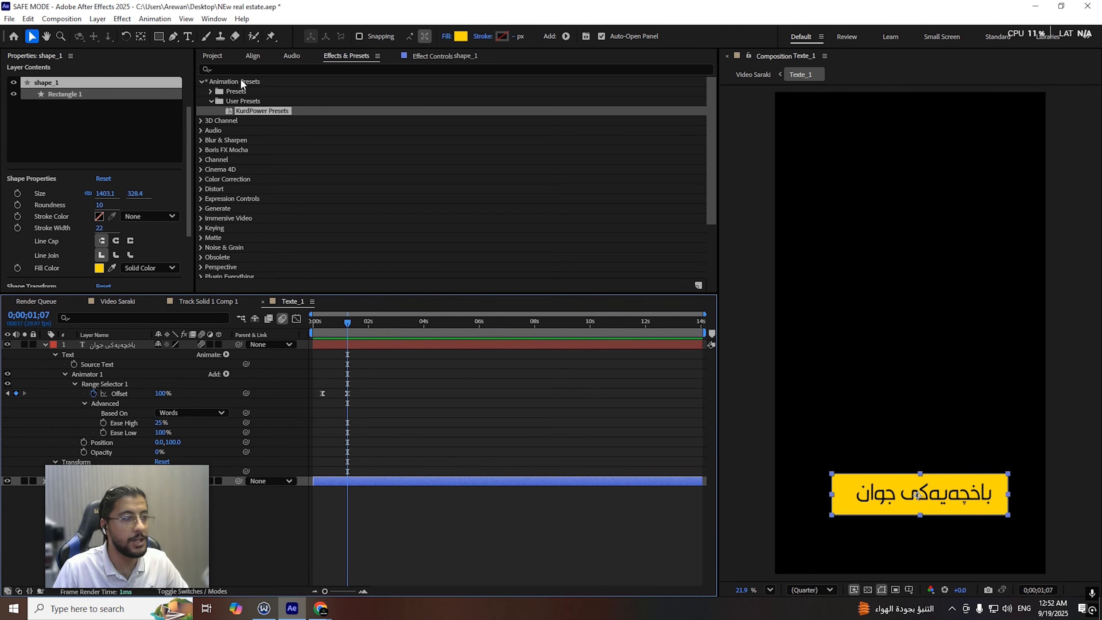
pyautogui.click(239, 68)
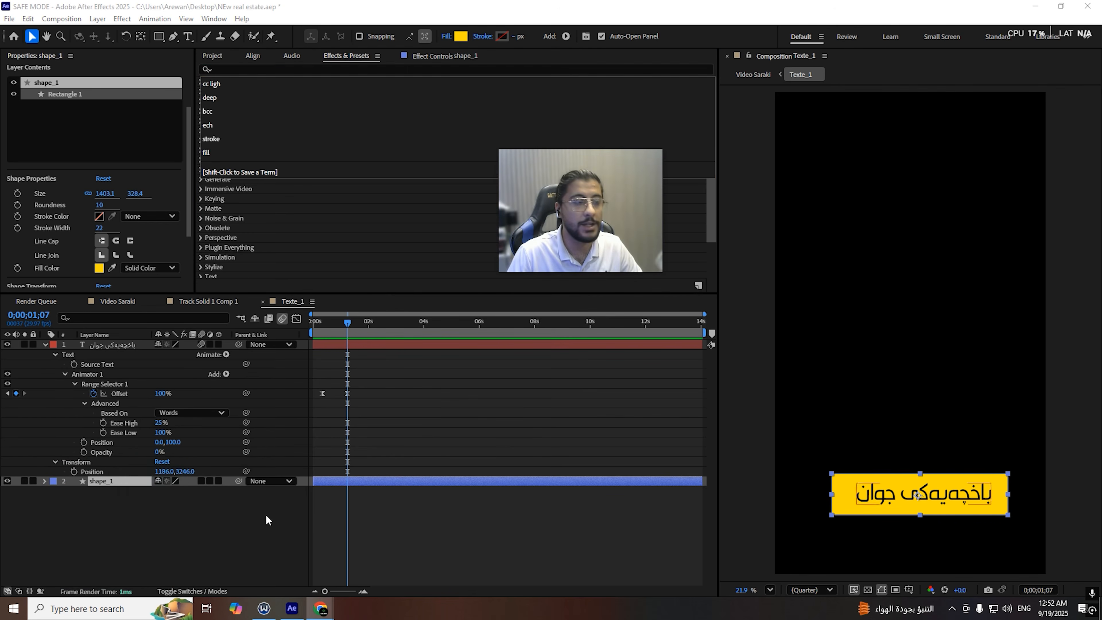
pyautogui.click(99, 479)
pyautogui.click(45, 481)
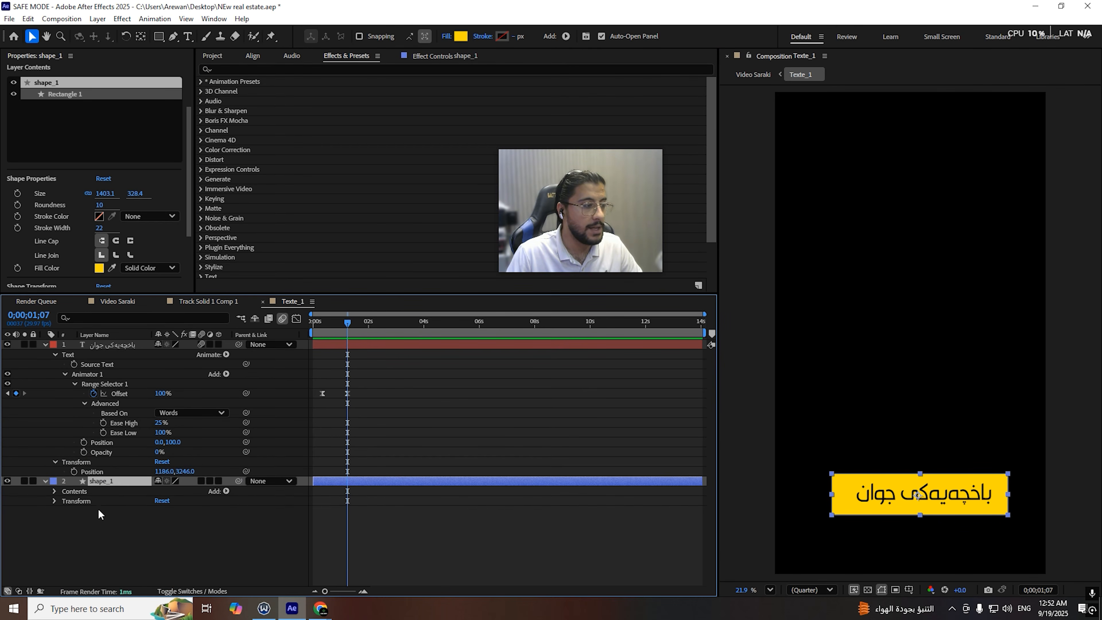
pyautogui.click(54, 491)
pyautogui.click(64, 502)
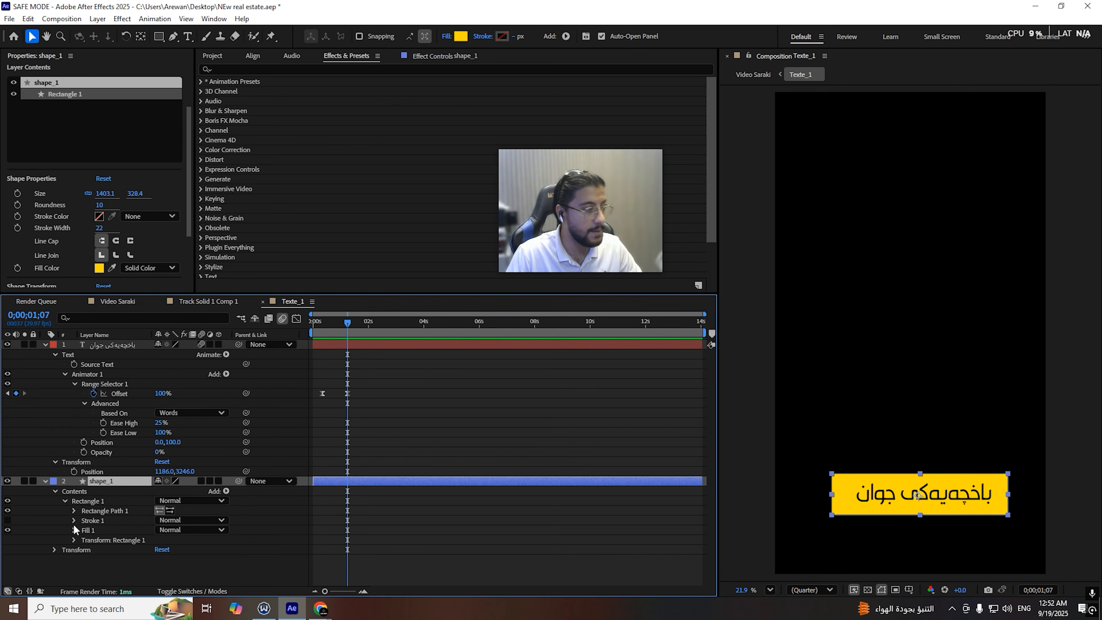
pyautogui.click(74, 511)
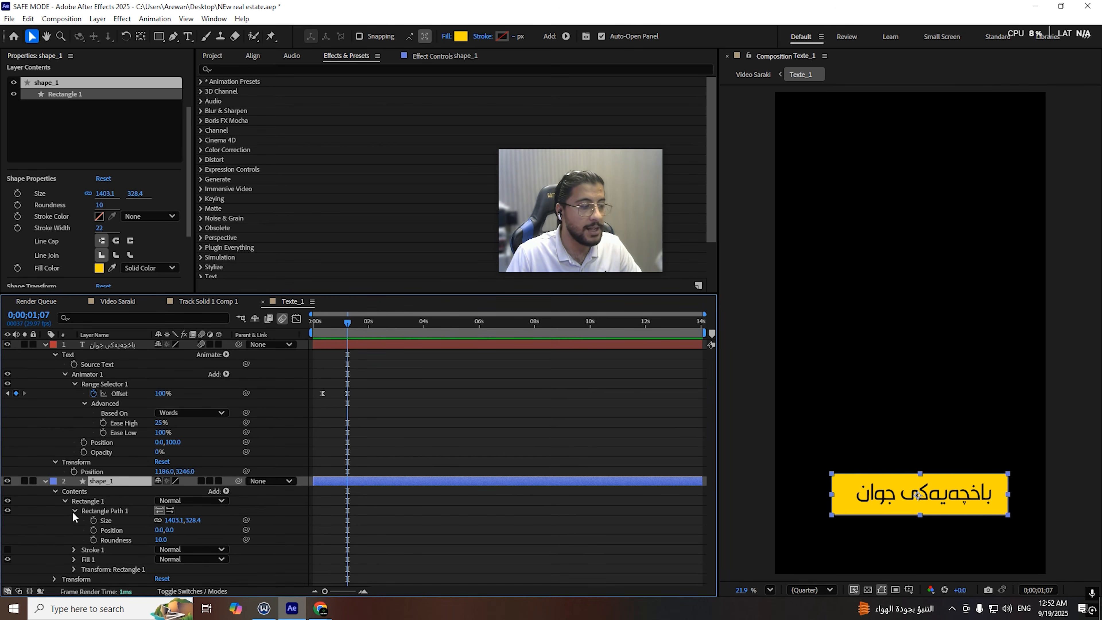
# Step: Unlink the rectangle's width and height, try collapsing its height to 0, and undo the size change
pyautogui.click(111, 520)
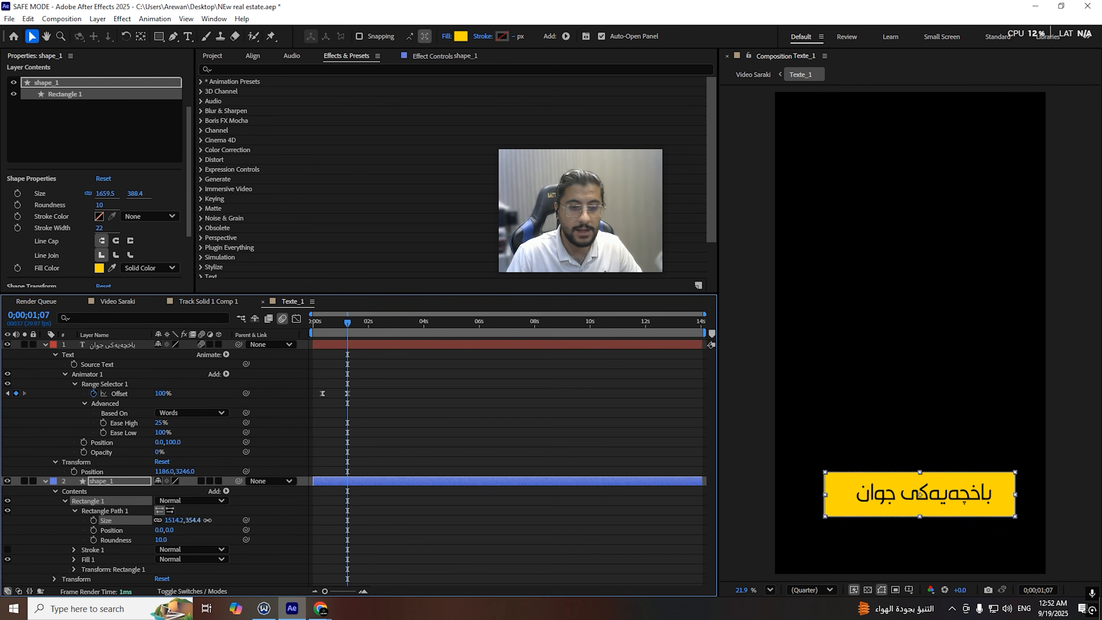
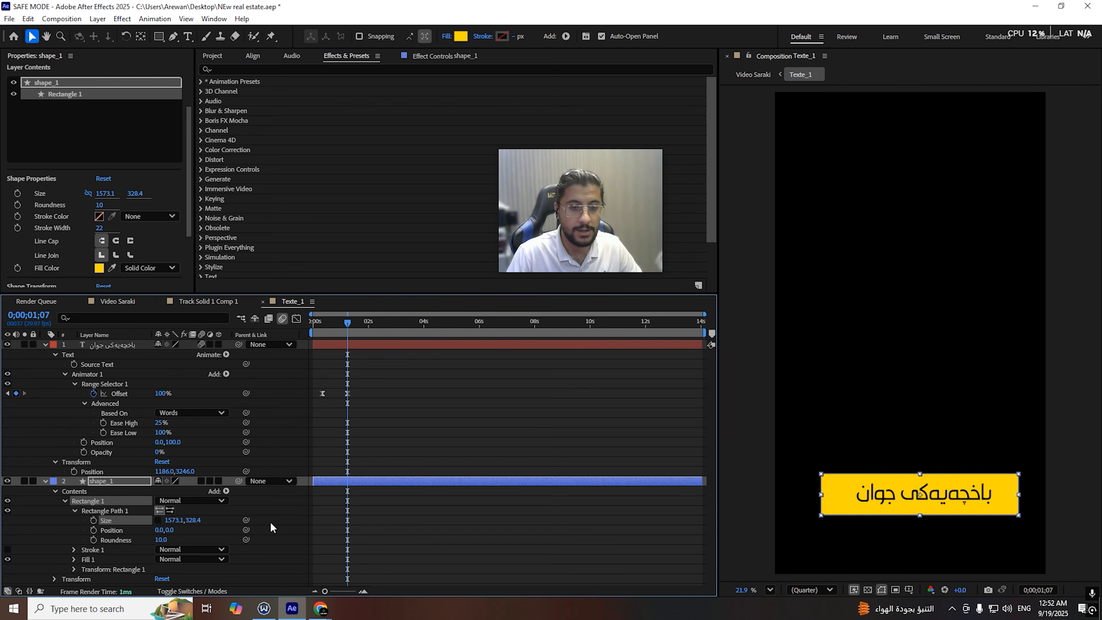
pyautogui.moveTo(192, 520)
pyautogui.mouseDown()
pyautogui.moveTo(243, 527)
pyautogui.moveTo(186, 520)
pyautogui.mouseUp()
pyautogui.click(906, 525)
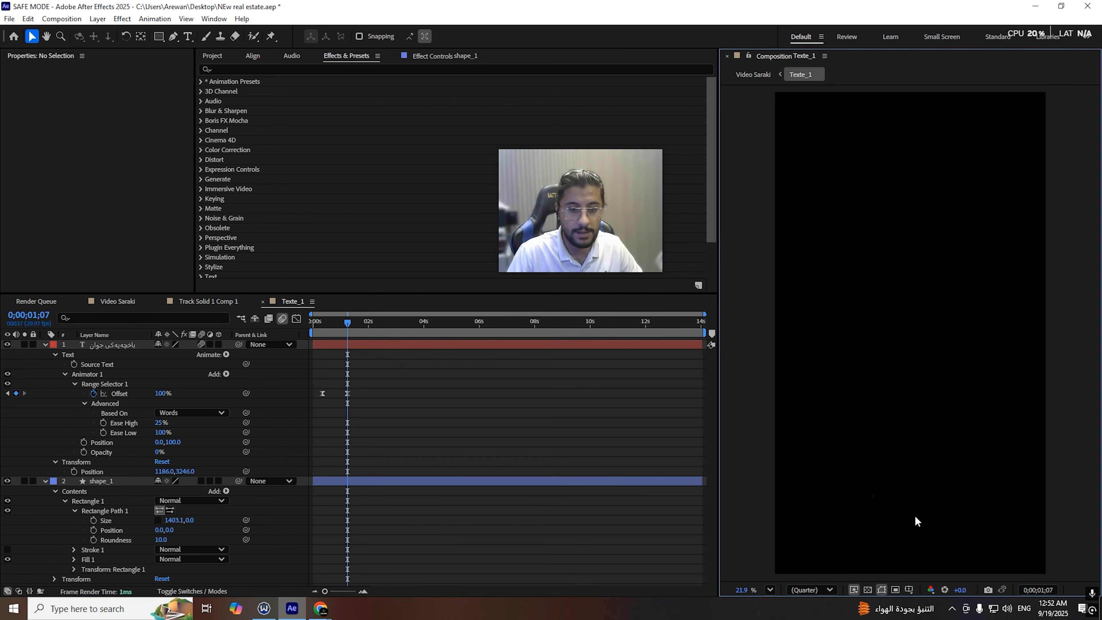
pyautogui.scroll(1, 923, 497)
pyautogui.hotkey('ctrl', 'z')
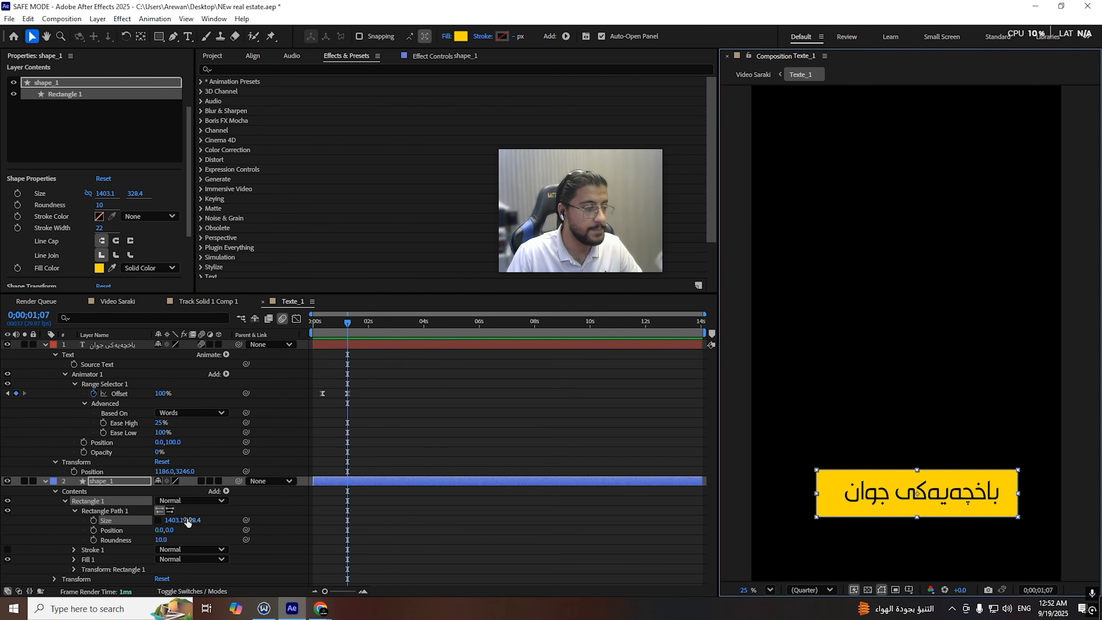
# Step: Add a Size keyframe to Rectangle Path 1 and place it at 0;00;00;23
pyautogui.click(94, 520)
pyautogui.moveTo(322, 330); pyautogui.dragTo(335, 331)
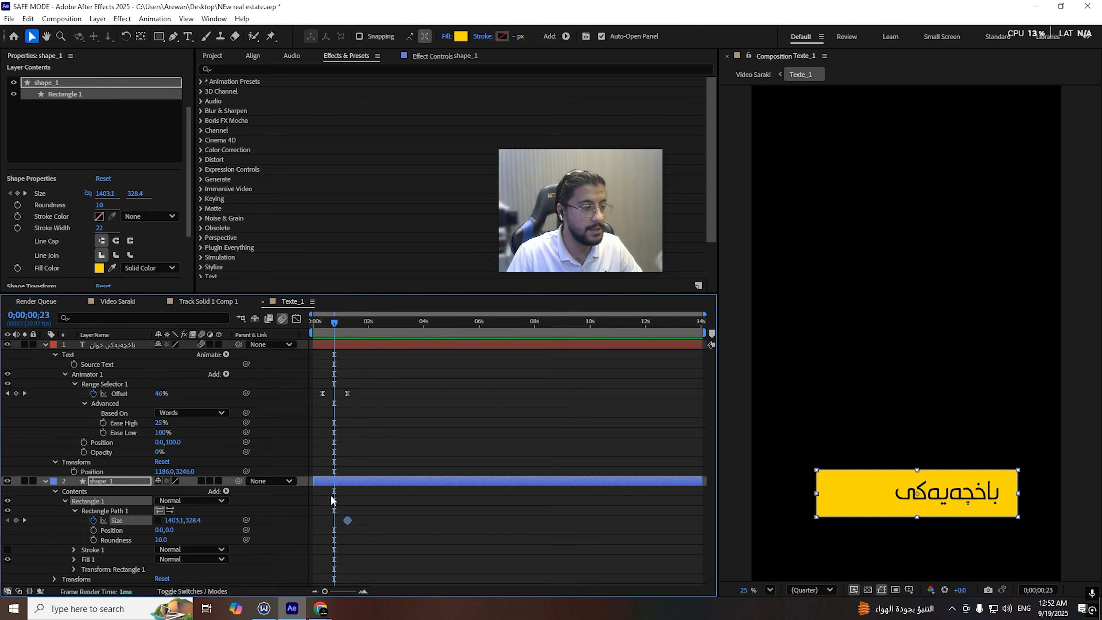
pyautogui.moveTo(349, 522); pyautogui.dragTo(335, 522)
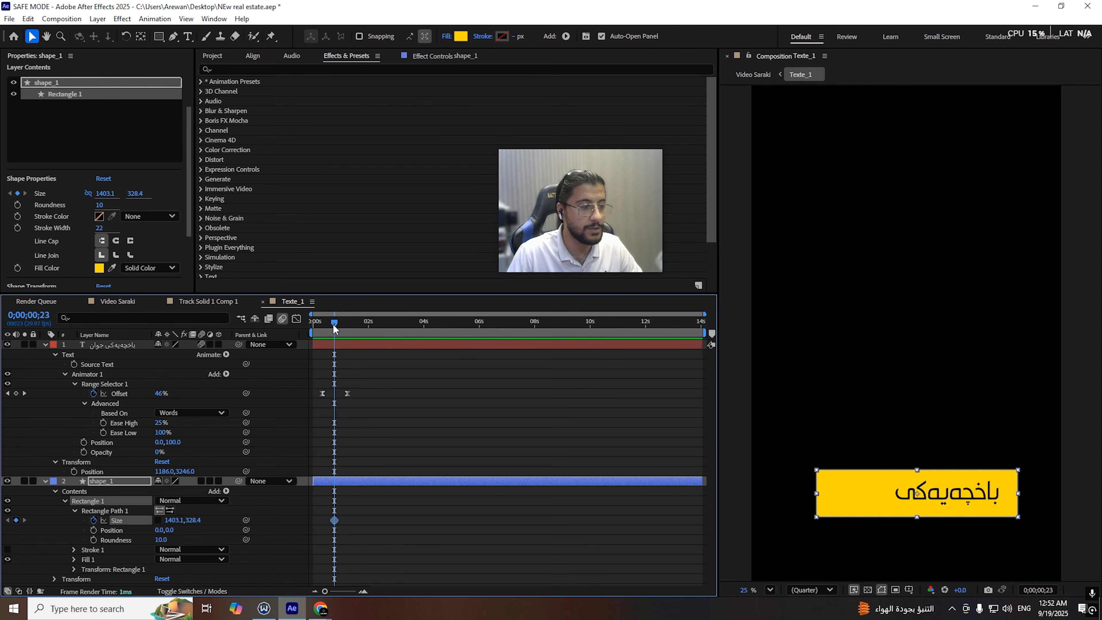
pyautogui.moveTo(334, 521); pyautogui.dragTo(324, 521)
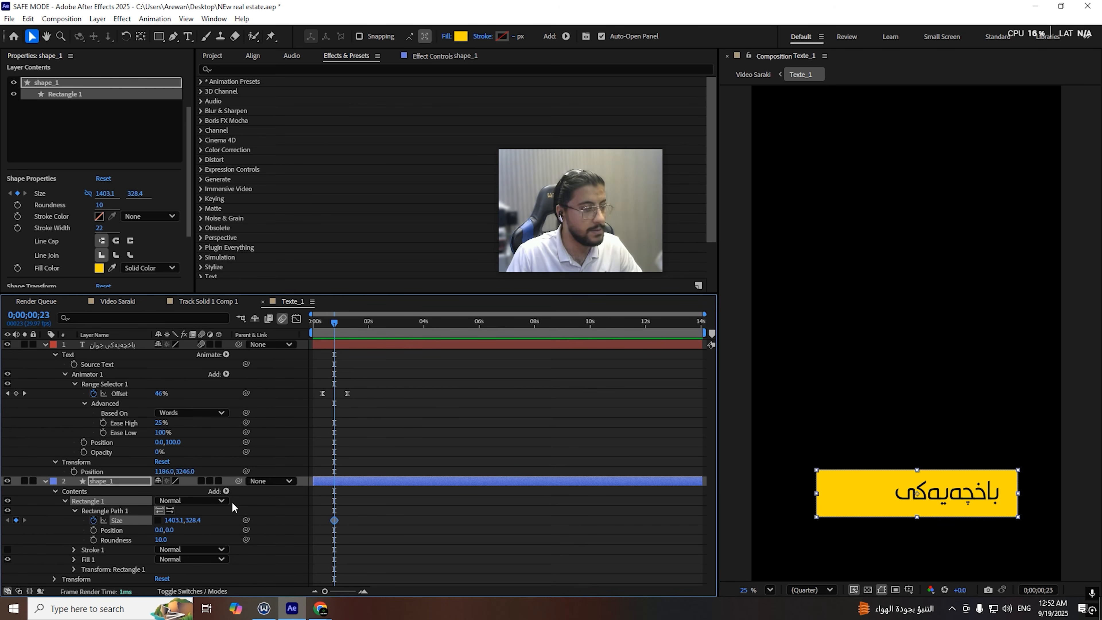
# Step: Set the rectangle's height to 0 at 0;00;00;07 and preview the yellow box opening
pyautogui.click(320, 325)
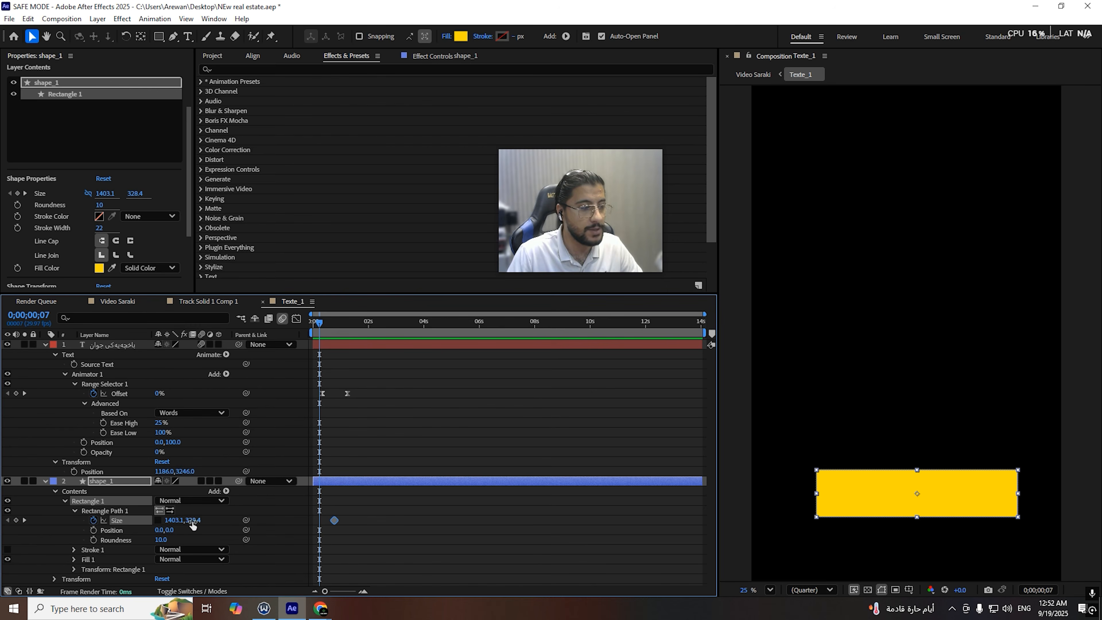
pyautogui.moveTo(193, 526); pyautogui.dragTo(194, 524)
pyautogui.press('F2')
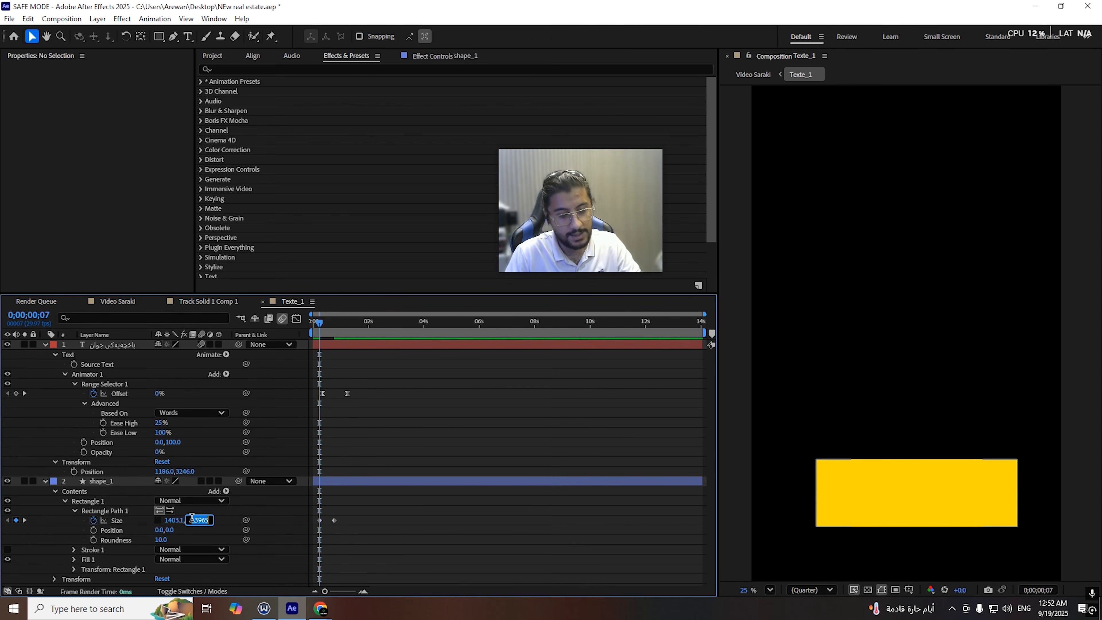
pyautogui.write('0')
pyautogui.press('Return')
pyautogui.press('space')
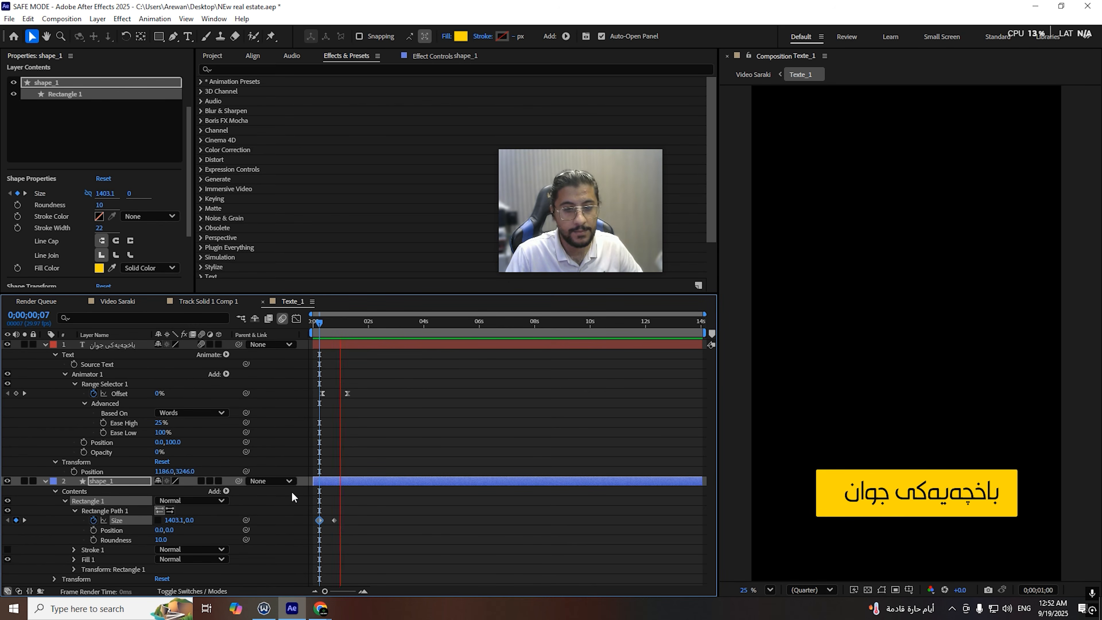
# Step: Apply Easy Ease to both Size keyframes and display them as a speed graph in the graph editor
pyautogui.press('space')
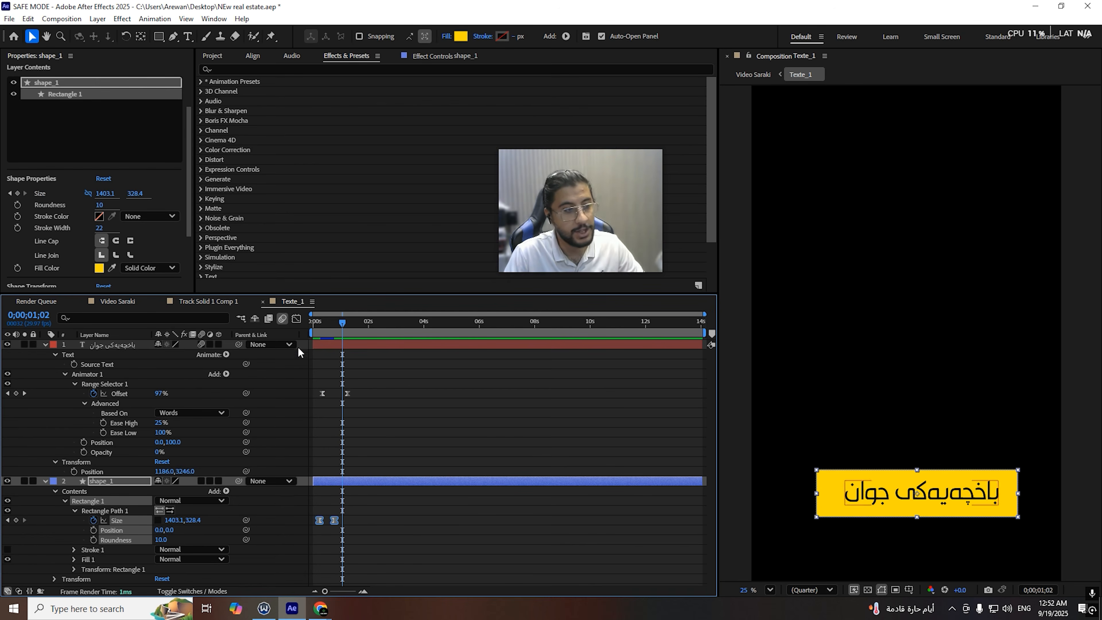
pyautogui.hotkey('shift', 'F3')
pyautogui.click(408, 581)
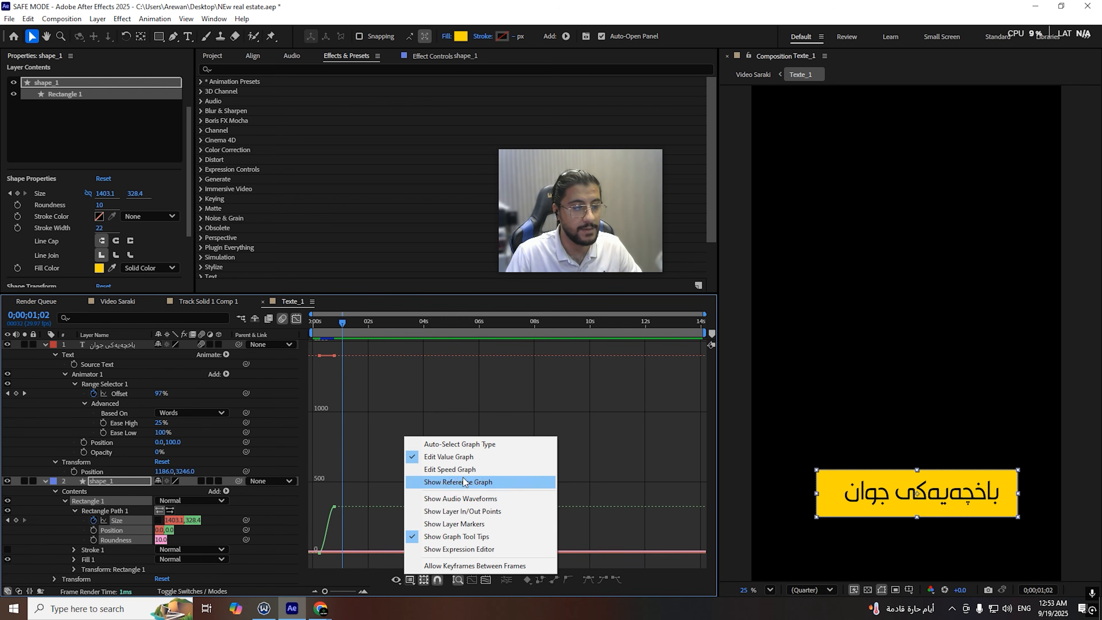
pyautogui.click(450, 470)
pyautogui.moveTo(343, 591); pyautogui.dragTo(352, 590)
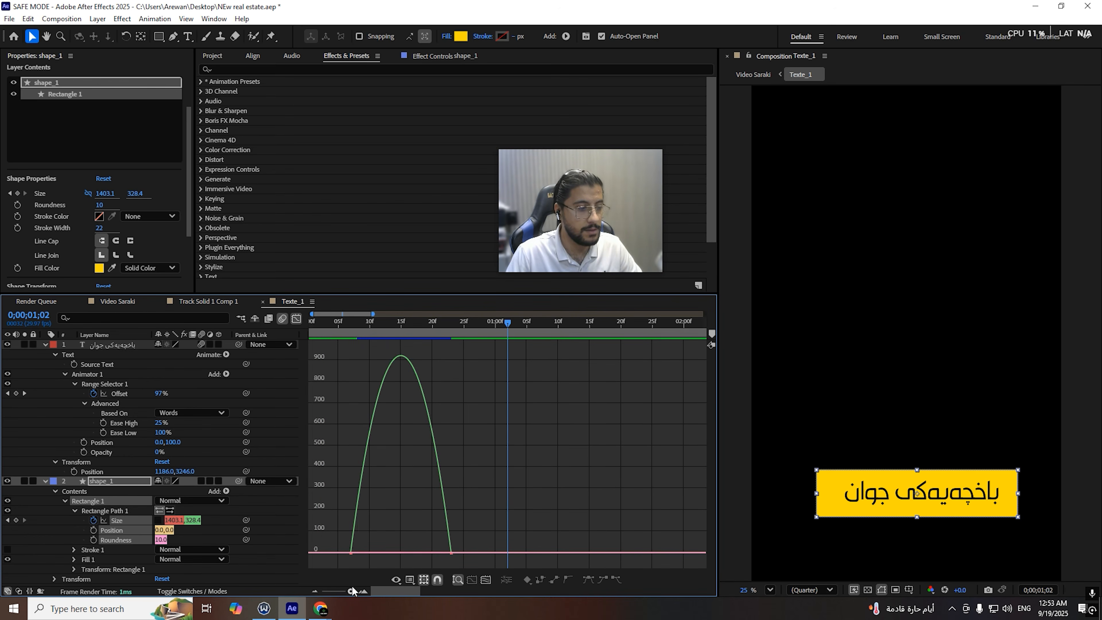
# Step: Isolate the Size curve and try shifting its speed peak toward the second keyframe
pyautogui.click(369, 553)
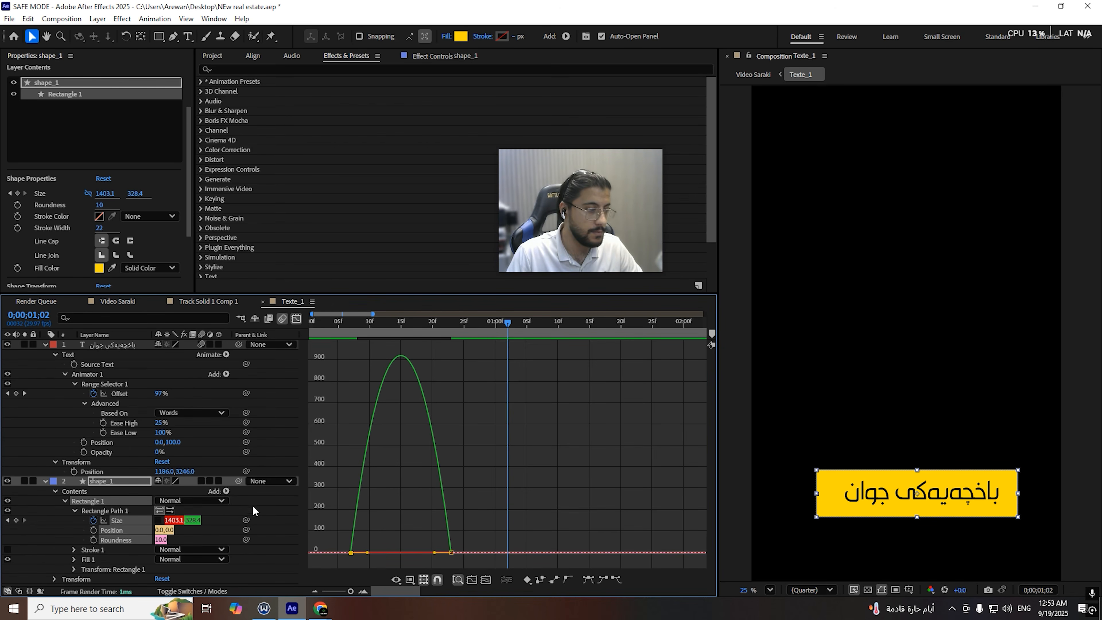
pyautogui.click(129, 523)
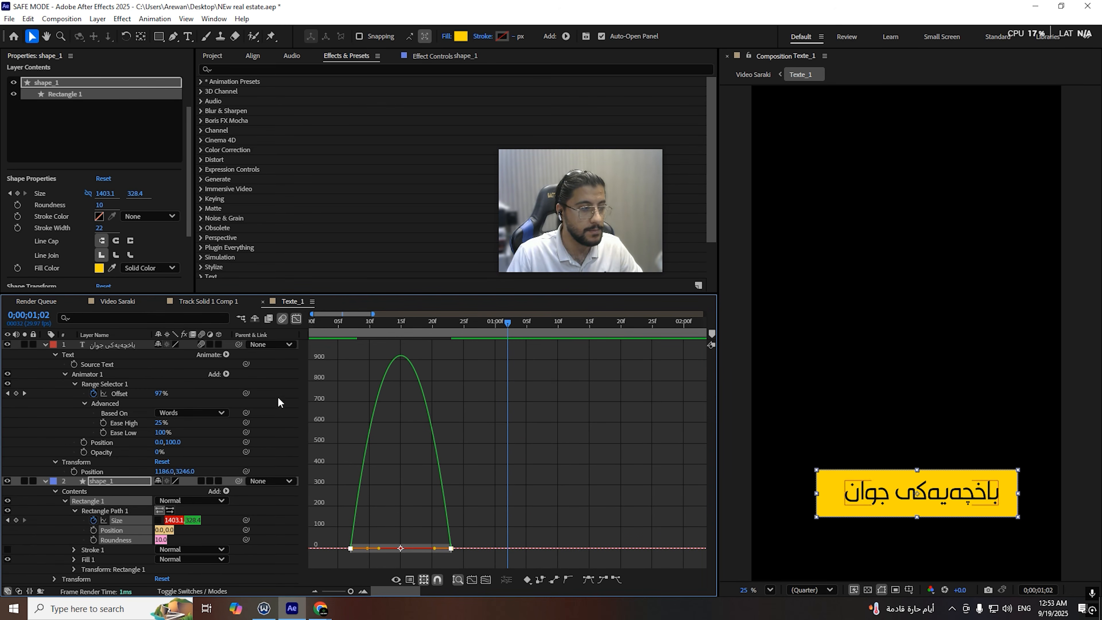
pyautogui.click(296, 320)
pyautogui.moveTo(482, 506); pyautogui.dragTo(282, 570)
pyautogui.click(296, 320)
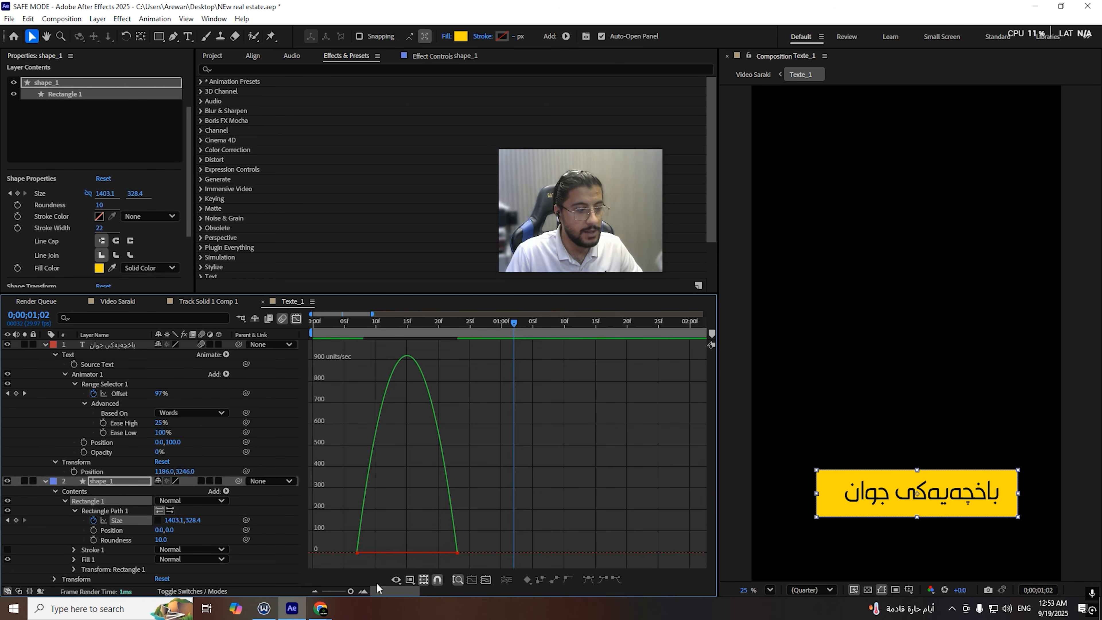
pyautogui.moveTo(374, 553); pyautogui.dragTo(431, 553)
pyautogui.click(457, 552)
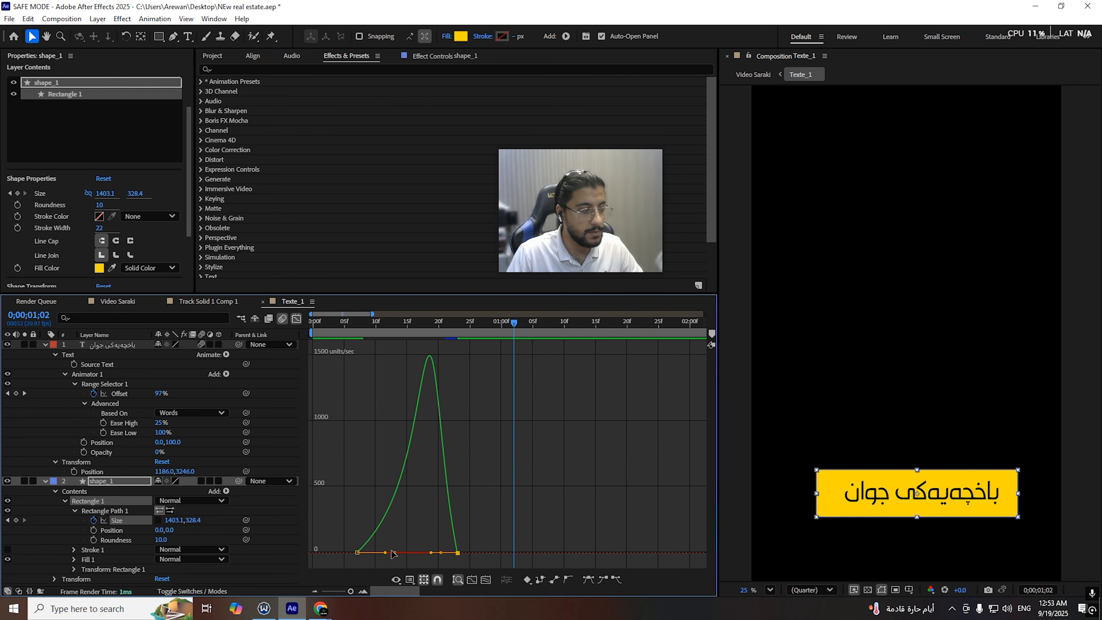
# Step: Reshape the Size speed curve to peak soon after the first keyframe and ease slowly into the second, and preview it
pyautogui.click(130, 539)
pyautogui.click(117, 520)
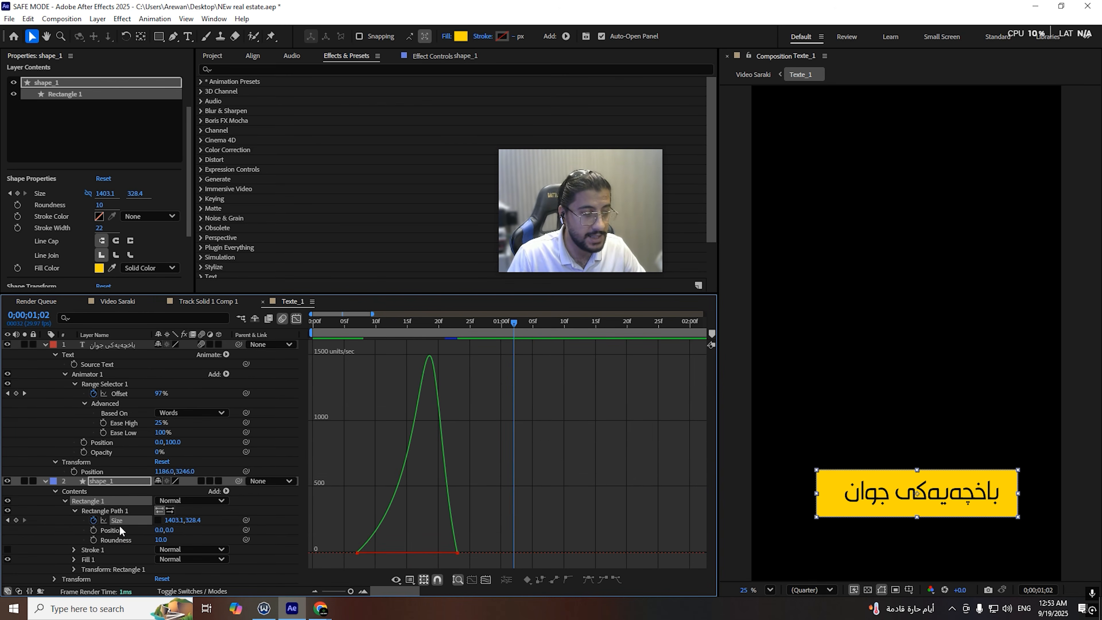
pyautogui.moveTo(342, 548); pyautogui.dragTo(417, 554)
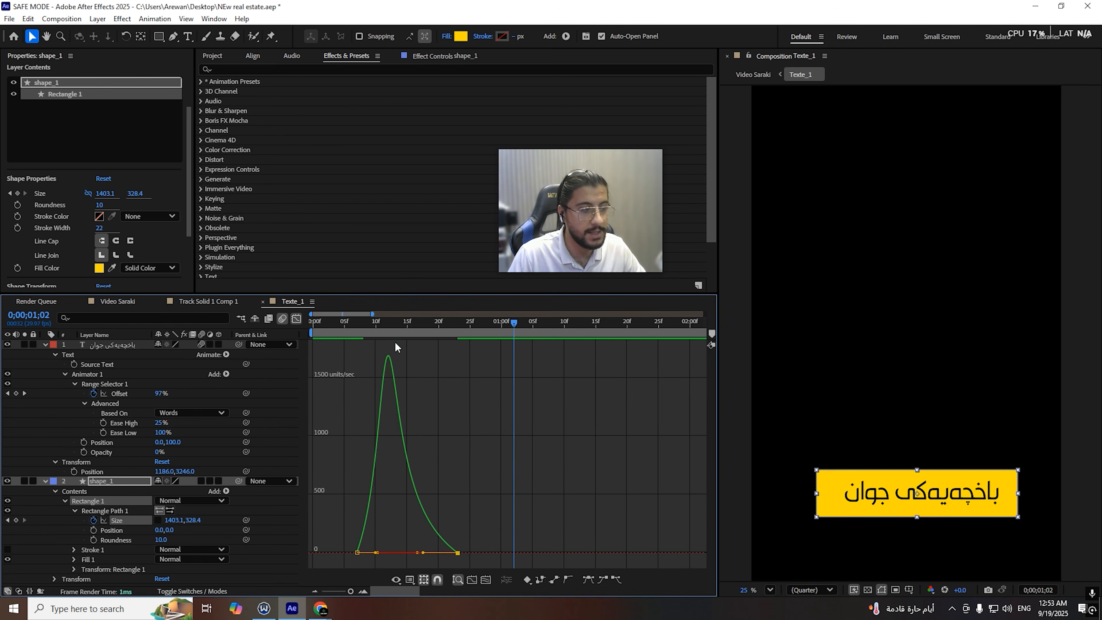
pyautogui.click(364, 323)
pyautogui.moveTo(363, 325); pyautogui.dragTo(367, 449)
pyautogui.moveTo(423, 556); pyautogui.dragTo(407, 548)
pyautogui.press('space')
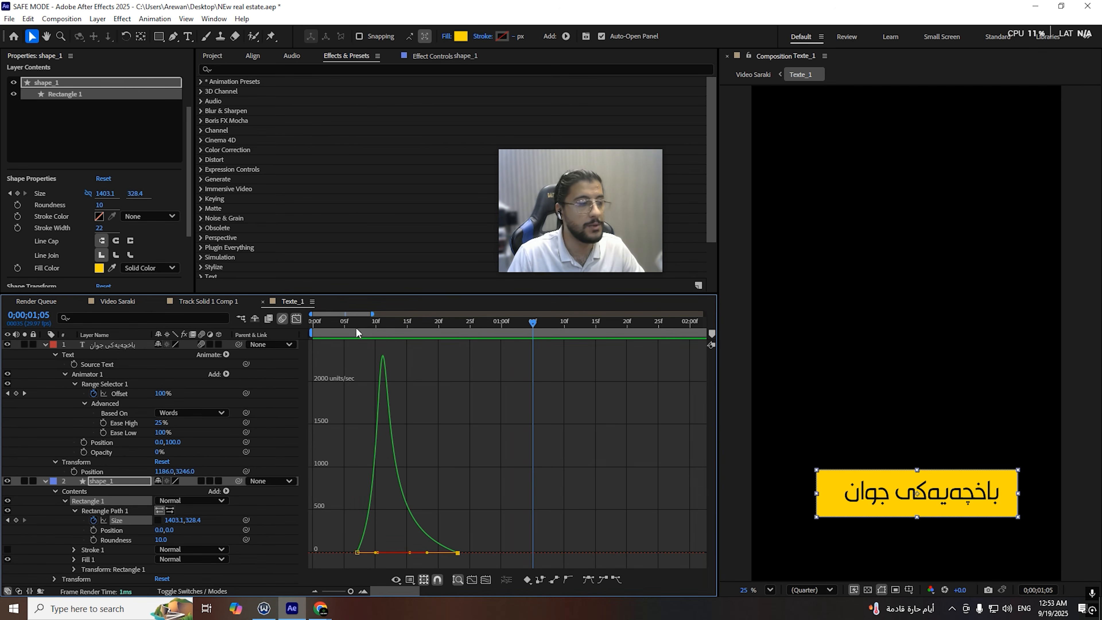
# Step: Enable motion blur on shape_1, collapse the properties of both layers, and preview the caption animation
pyautogui.press('space')
pyautogui.press('space')
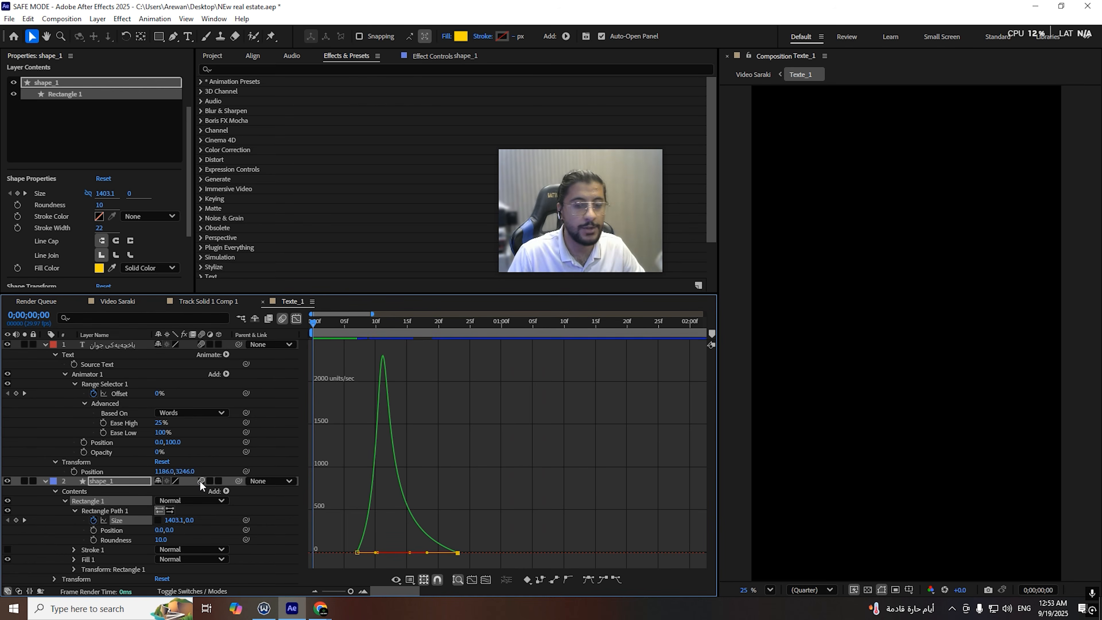
pyautogui.click(45, 344)
pyautogui.click(44, 354)
pyautogui.press('space')
pyautogui.press('space')
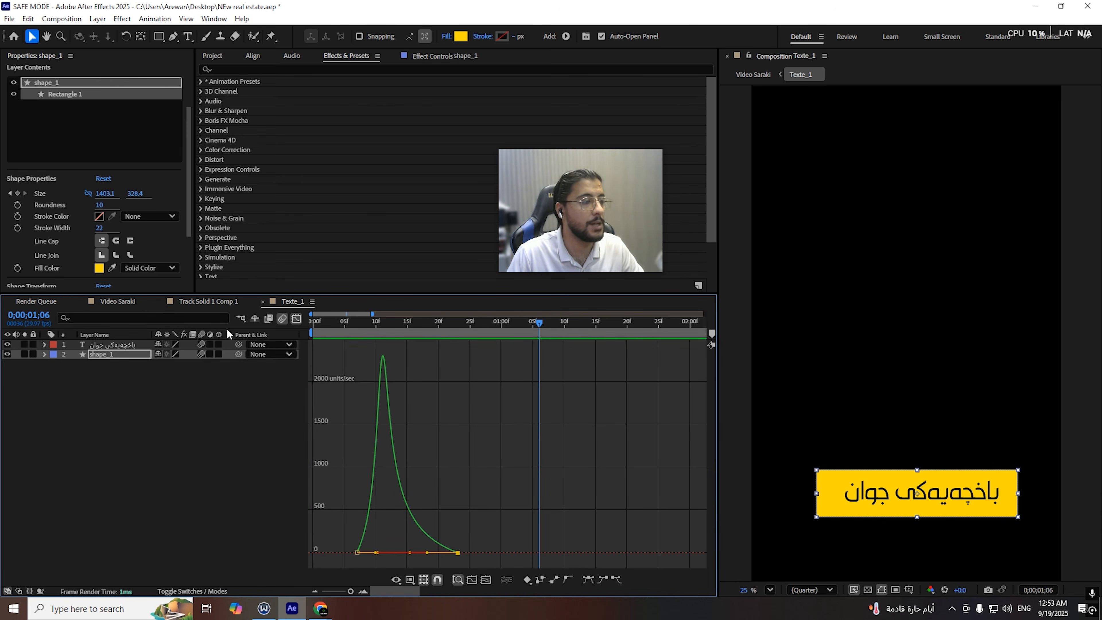
# Step: Return to the Video Saraki composition and preview the caption over the footage from the start
pyautogui.click(190, 300)
pyautogui.click(117, 301)
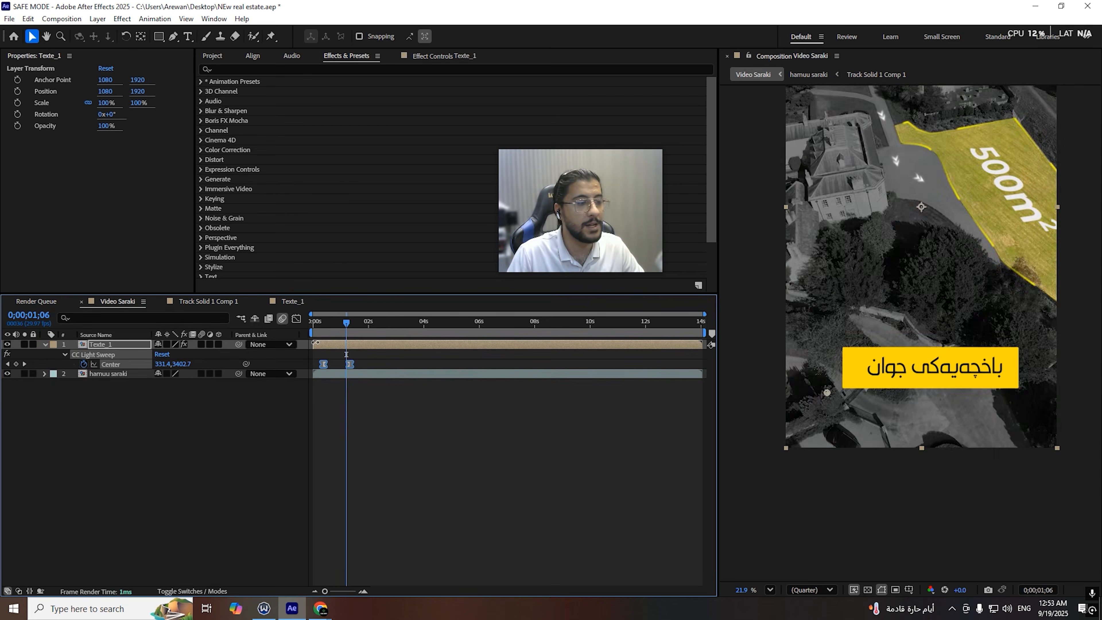
pyautogui.click(315, 330)
pyautogui.press('space')
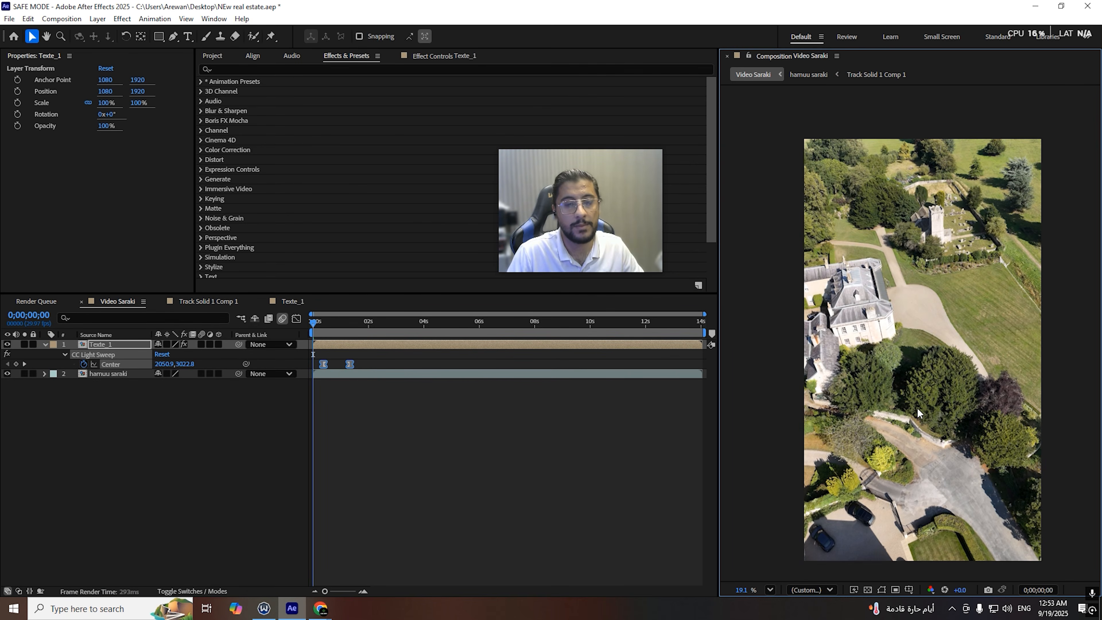
pyautogui.press('space')
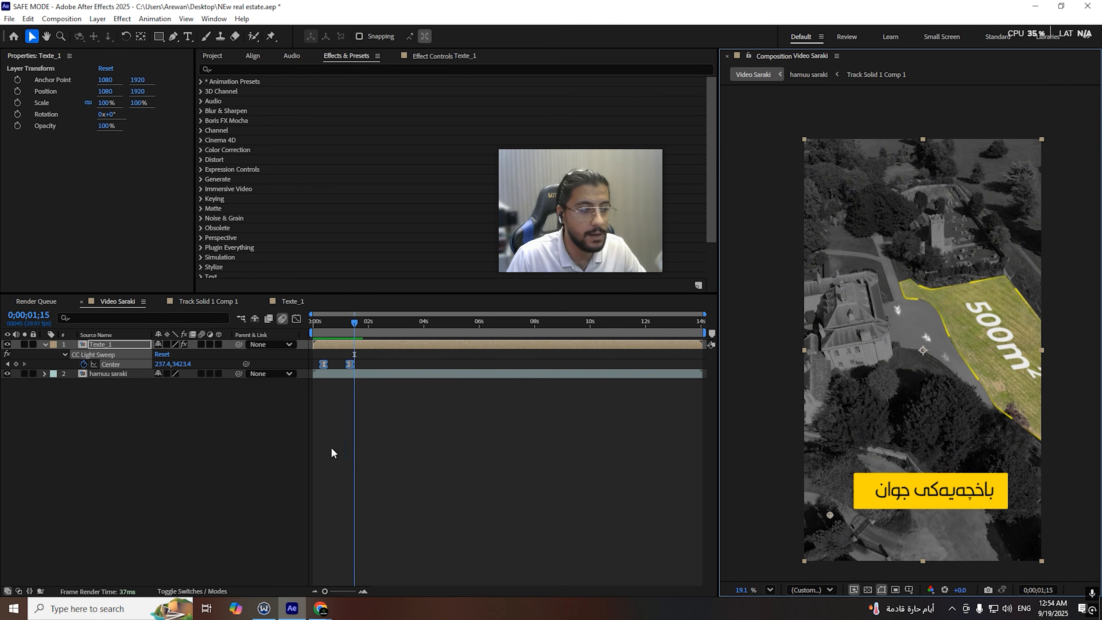
# Step: Move both light sweep Center keyframes later so the sweep follows the caption's reveal, and preview the result
pyautogui.click(379, 391)
pyautogui.moveTo(351, 365); pyautogui.dragTo(361, 337)
pyautogui.keyDown('shift'); pyautogui.click(358, 365); pyautogui.keyUp('shift')
pyautogui.click(329, 331)
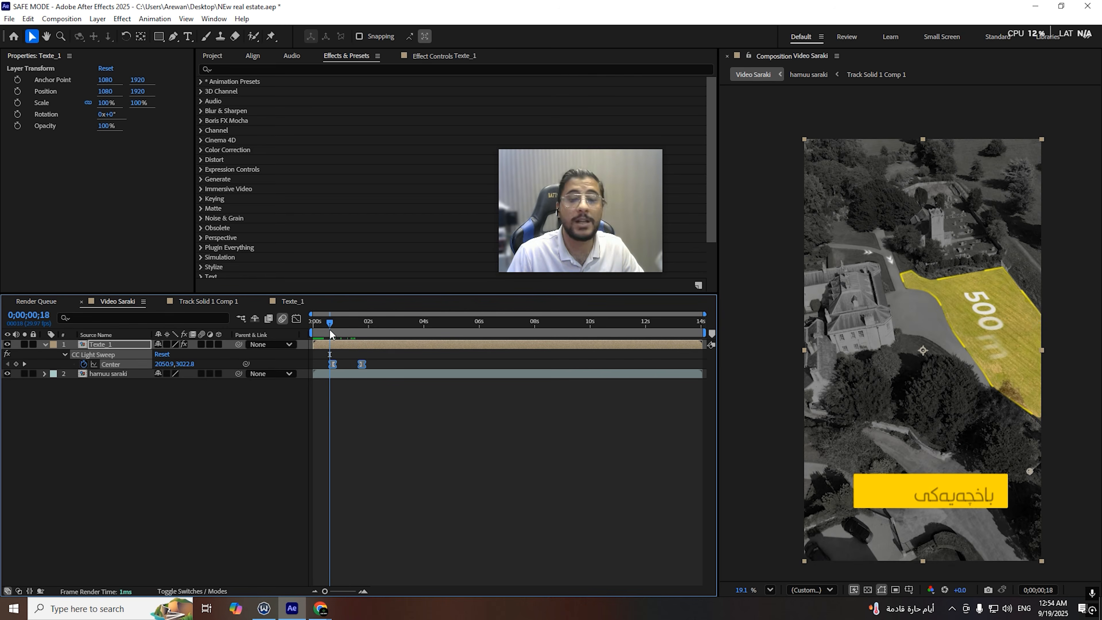
pyautogui.press('space')
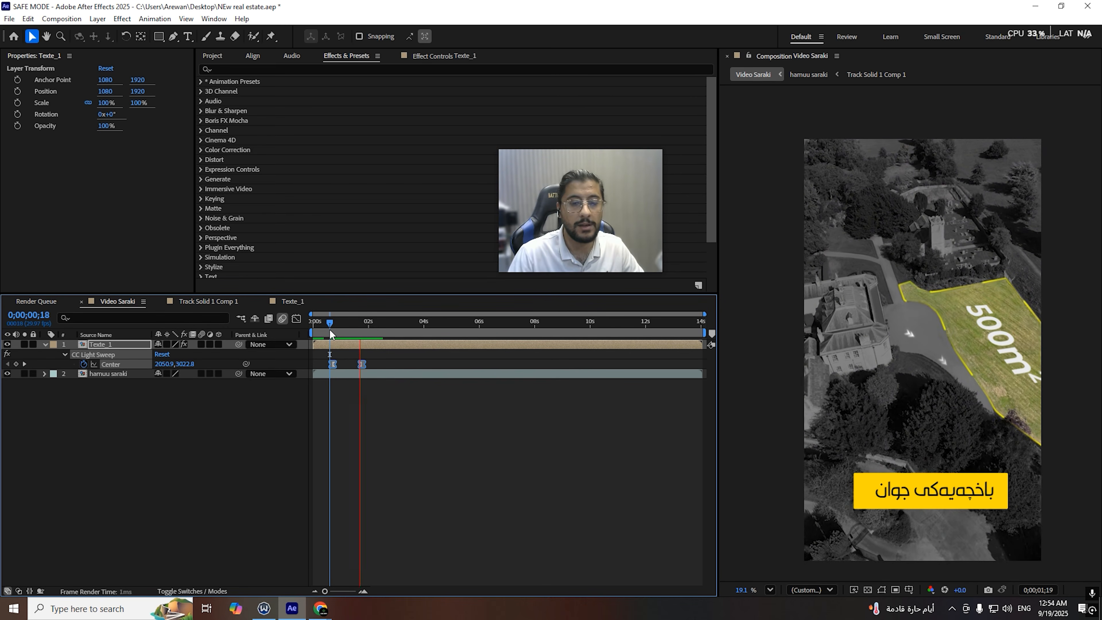
pyautogui.press('space')
pyautogui.click(334, 331)
pyautogui.click(318, 334)
pyautogui.press('space')
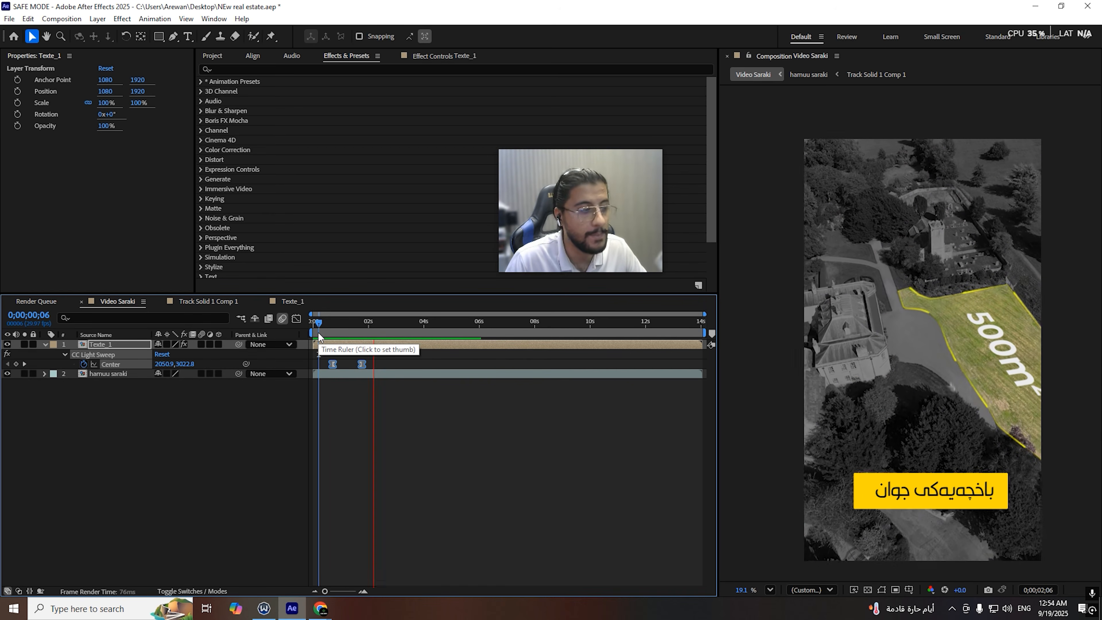
pyautogui.press('space')
# Step: At 0;00;02;21, switch to the Texte_1 composition, leave the graph view, and reveal shape_1's Size keyframes
pyautogui.click(388, 324)
pyautogui.moveTo(388, 324); pyautogui.dragTo(389, 324)
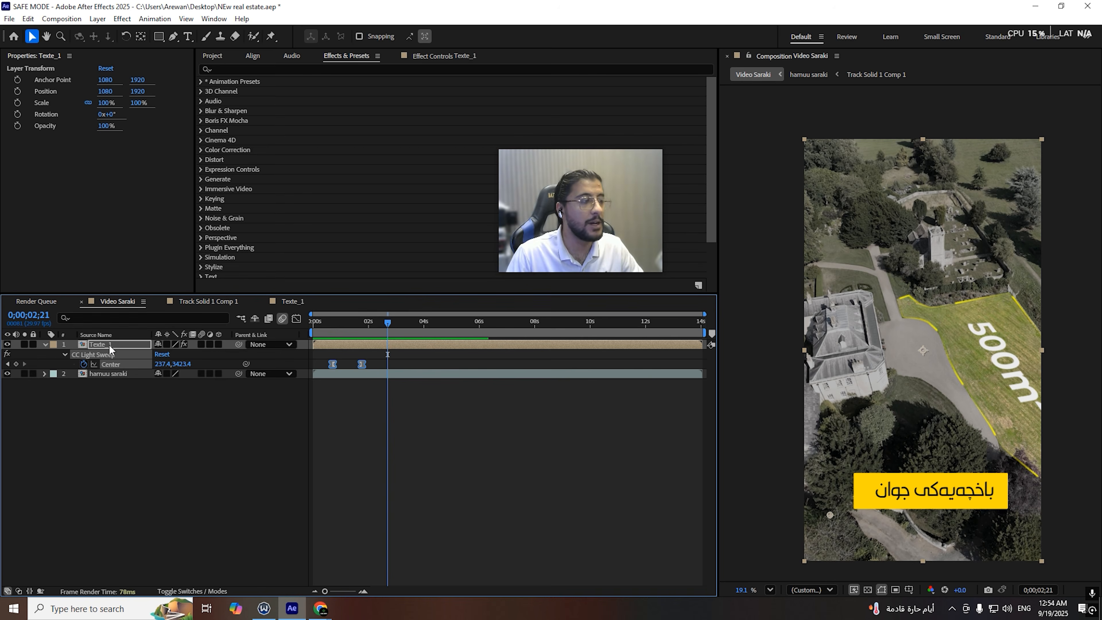
pyautogui.click(178, 454)
pyautogui.click(304, 302)
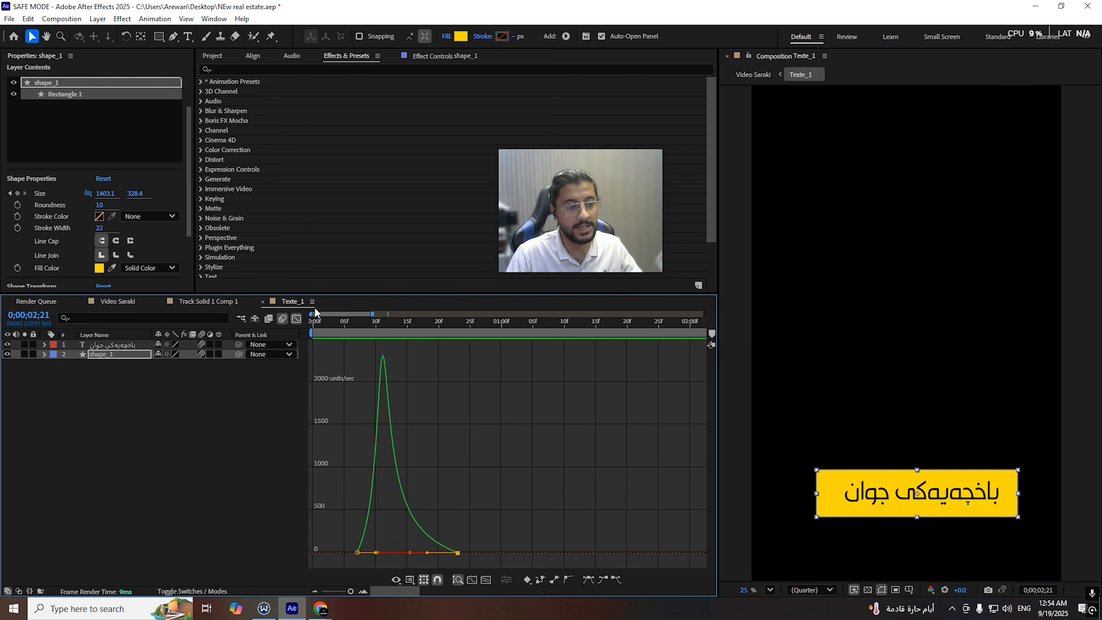
pyautogui.click(297, 318)
pyautogui.click(109, 356)
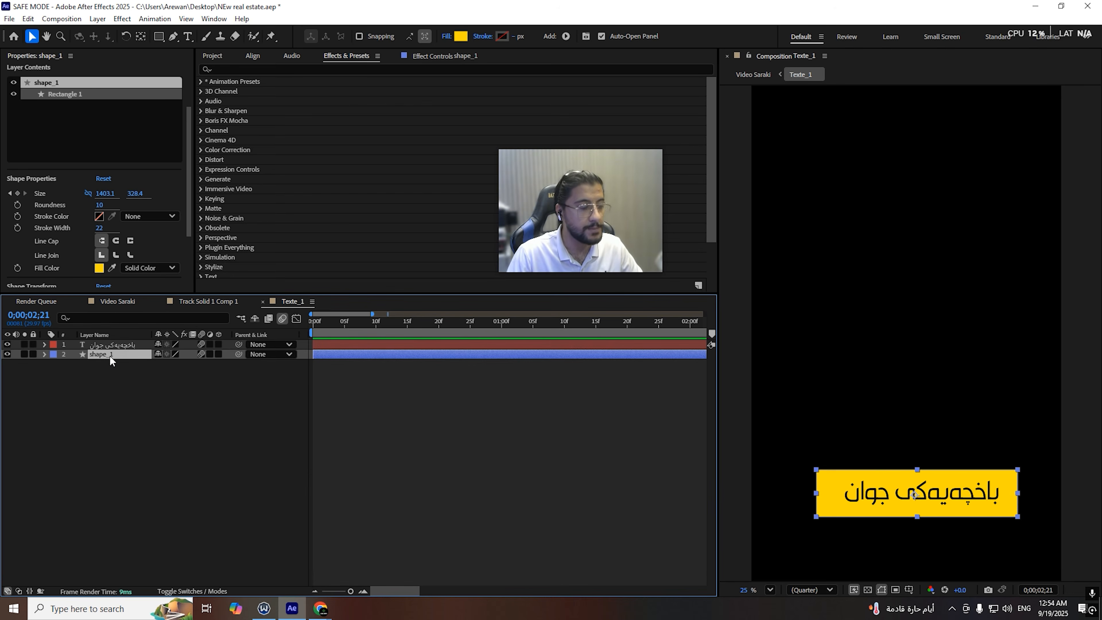
pyautogui.press('u')
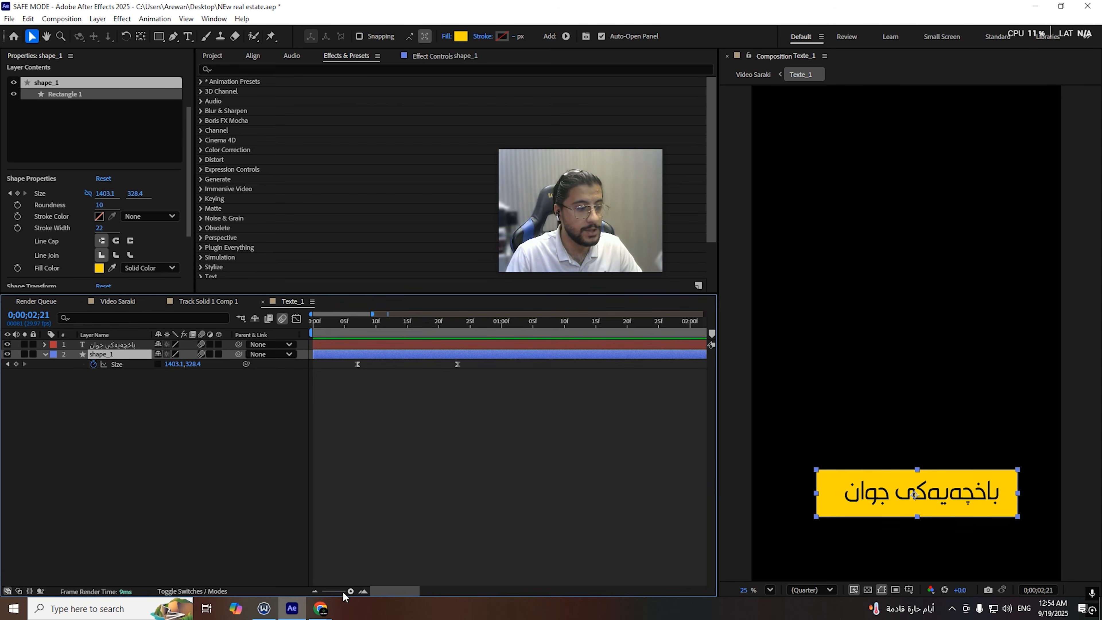
# Step: Paste a copy of shape_1's two Size keyframes at 0;00;02;21 and reverse them so the box closes at 0;00;03;01
pyautogui.moveTo(345, 592); pyautogui.dragTo(340, 592)
pyautogui.moveTo(384, 389); pyautogui.dragTo(318, 362)
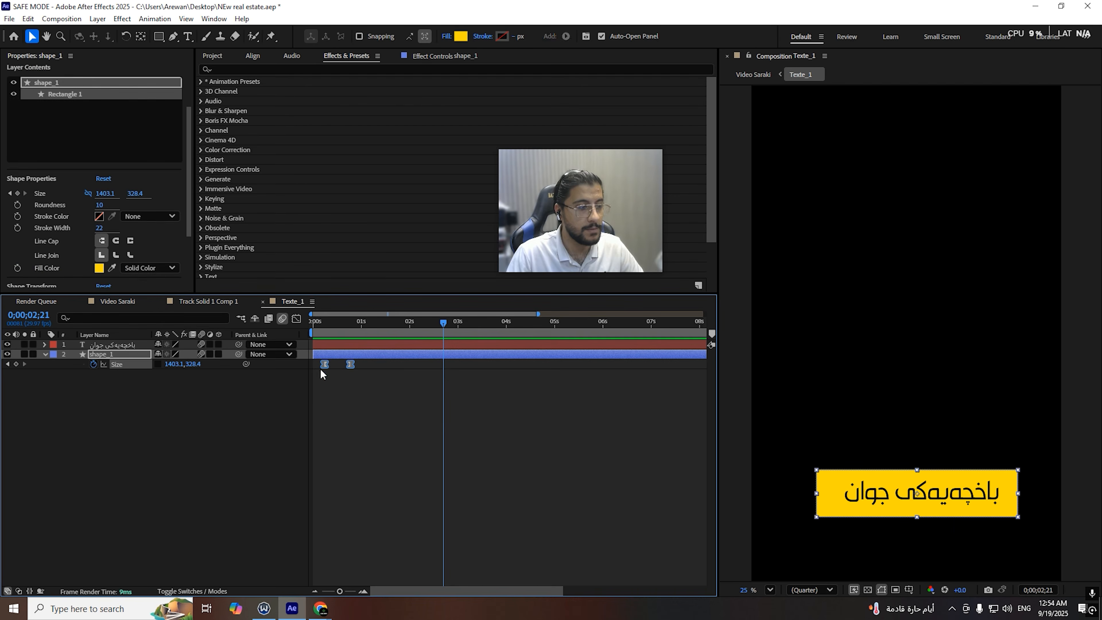
pyautogui.hotkey('ctrl', 'c')
pyautogui.hotkey('ctrl', 'v')
pyautogui.click(492, 433)
pyautogui.moveTo(469, 366)
pyautogui.mouseDown()
pyautogui.moveTo(424, 367)
pyautogui.moveTo(463, 364)
pyautogui.mouseUp()
pyautogui.click(425, 365)
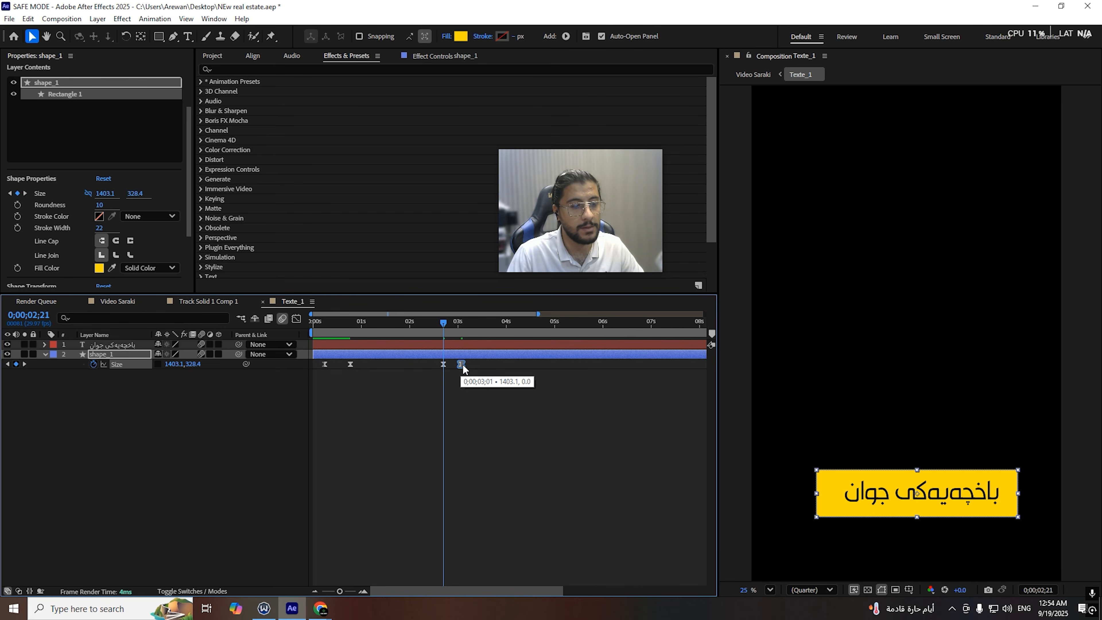
# Step: Copy the caption text's two Range Selector Offset keyframes and paste them at 0;00;02;21
pyautogui.click(108, 345)
pyautogui.press('u')
pyautogui.moveTo(382, 361); pyautogui.dragTo(306, 374)
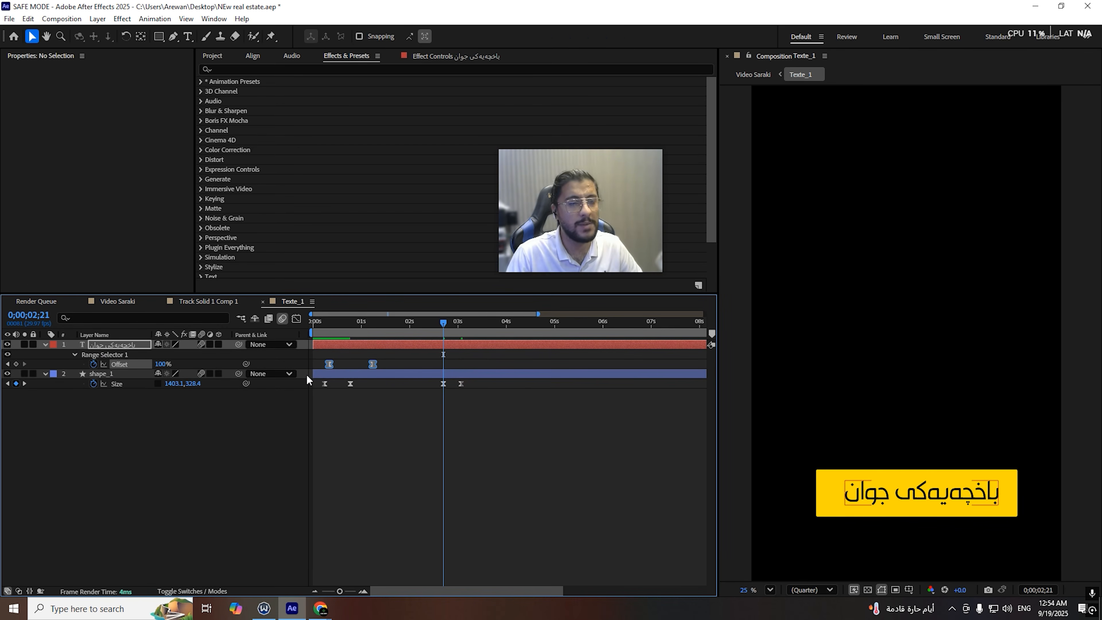
pyautogui.hotkey('ctrl', 'c')
pyautogui.hotkey('ctrl', 'v')
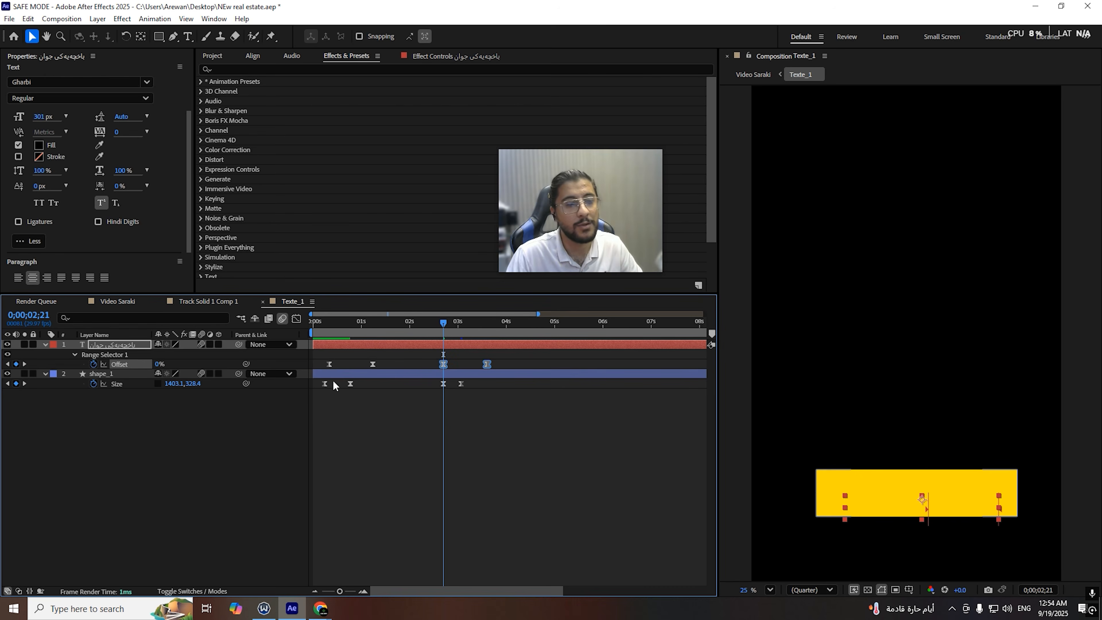
# Step: Swap the order of the pasted Offset keyframes and bring them closer together so the text hides as the box closes
pyautogui.moveTo(486, 364)
pyautogui.mouseDown()
pyautogui.moveTo(434, 373)
pyautogui.moveTo(472, 368)
pyautogui.mouseUp()
pyautogui.click(434, 365)
pyautogui.click(461, 364)
pyautogui.click(474, 365)
pyautogui.click(462, 365)
pyautogui.moveTo(462, 364)
pyautogui.mouseDown()
pyautogui.moveTo(475, 364)
pyautogui.moveTo(435, 364)
pyautogui.moveTo(454, 364)
pyautogui.mouseUp()
# Step: Retime the closing so the text starts hiding before the box shrinks, and move the box's last Size keyframe slightly later
pyautogui.moveTo(444, 324); pyautogui.dragTo(448, 320)
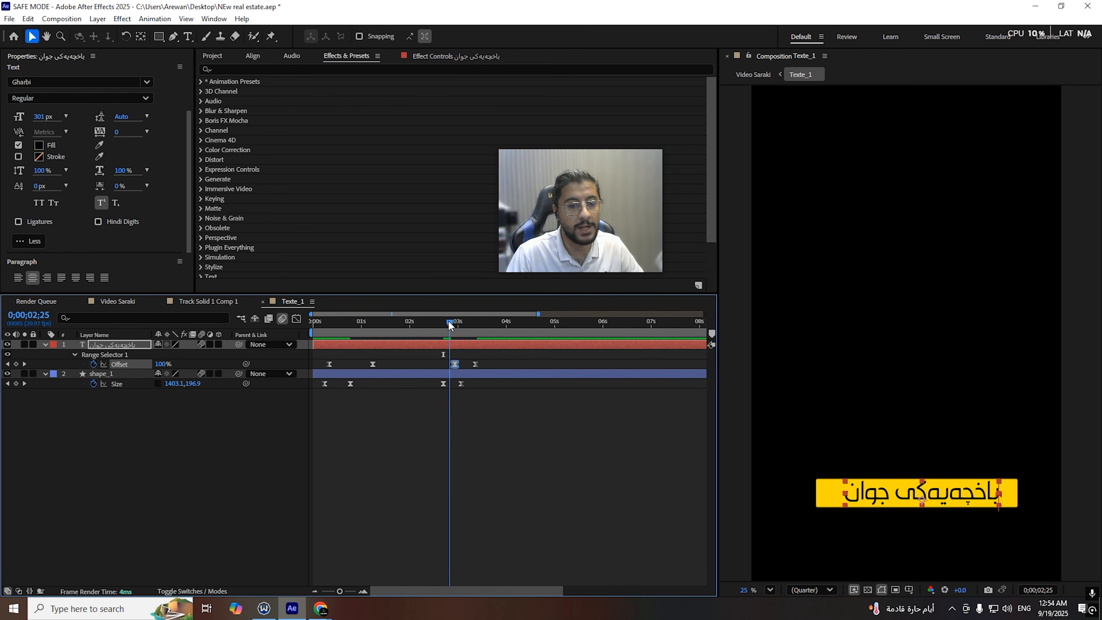
pyautogui.moveTo(455, 364)
pyautogui.mouseDown()
pyautogui.moveTo(442, 369)
pyautogui.moveTo(474, 364)
pyautogui.mouseUp()
pyautogui.press('F2')
pyautogui.click(452, 324)
pyautogui.moveTo(452, 325); pyautogui.dragTo(424, 365)
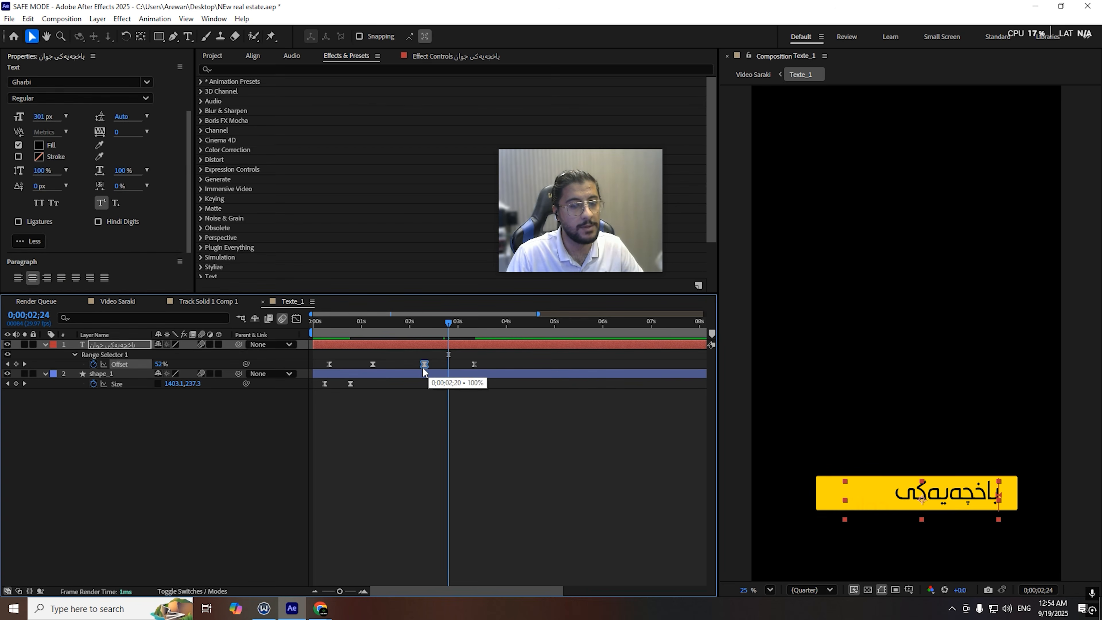
pyautogui.moveTo(455, 323)
pyautogui.mouseDown()
pyautogui.moveTo(436, 322)
pyautogui.moveTo(460, 328)
pyautogui.mouseUp()
pyautogui.moveTo(461, 384); pyautogui.dragTo(471, 383)
pyautogui.click(444, 323)
pyautogui.moveTo(444, 322); pyautogui.dragTo(232, 313)
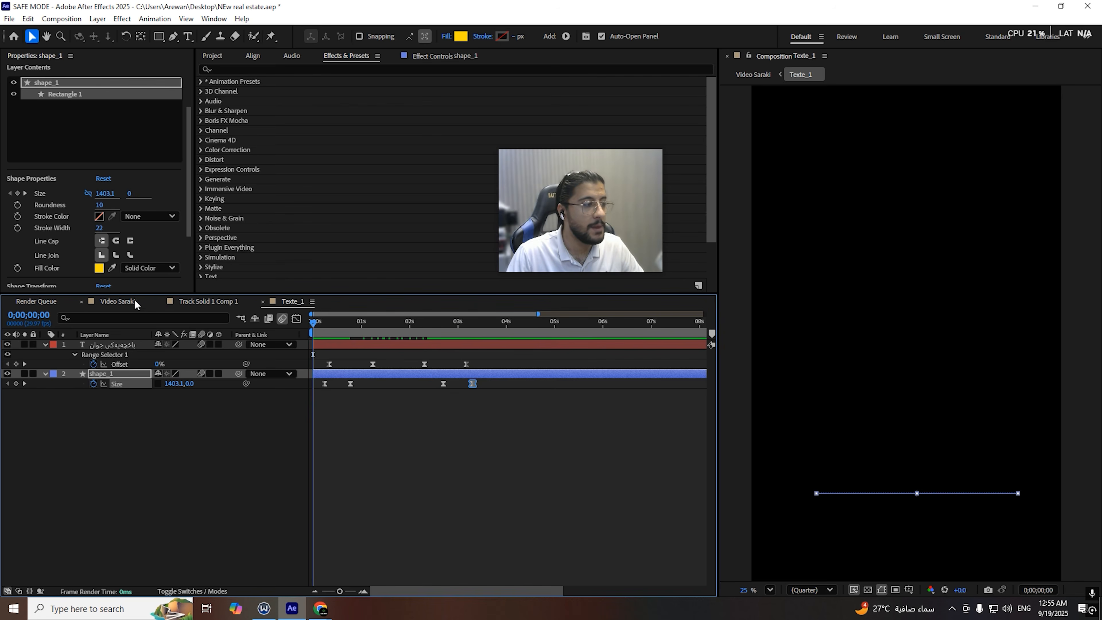
# Step: Preview the caption's closing animation over the footage in the Video Saraki composition
pyautogui.click(118, 302)
pyautogui.press('space')
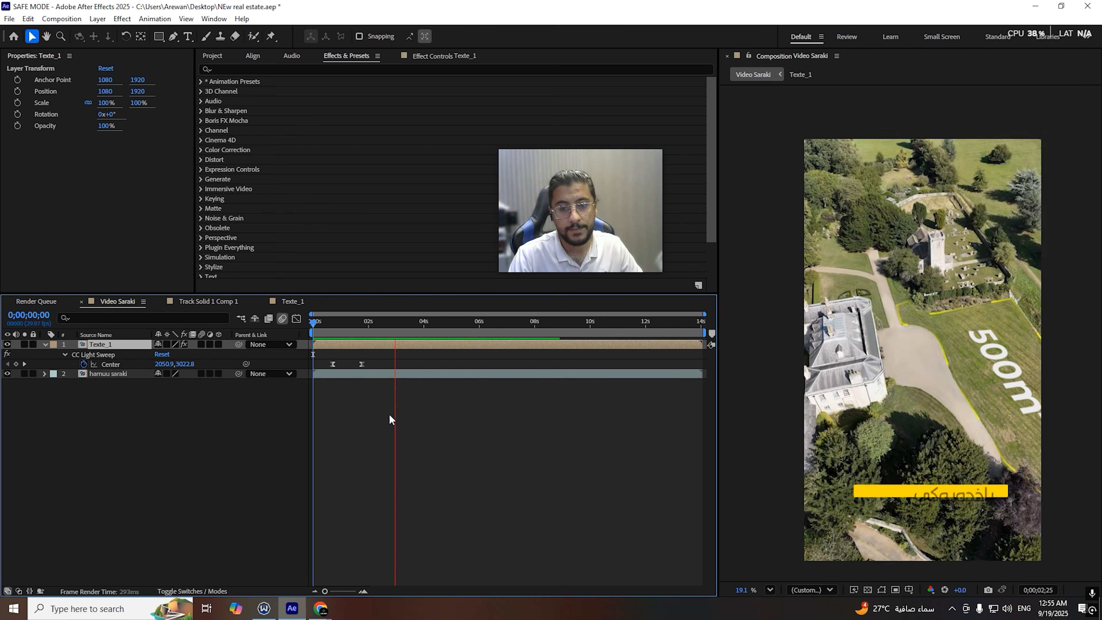
pyautogui.press('space')
pyautogui.moveTo(425, 331)
pyautogui.mouseDown()
pyautogui.moveTo(379, 331)
pyautogui.moveTo(403, 333)
pyautogui.mouseUp()
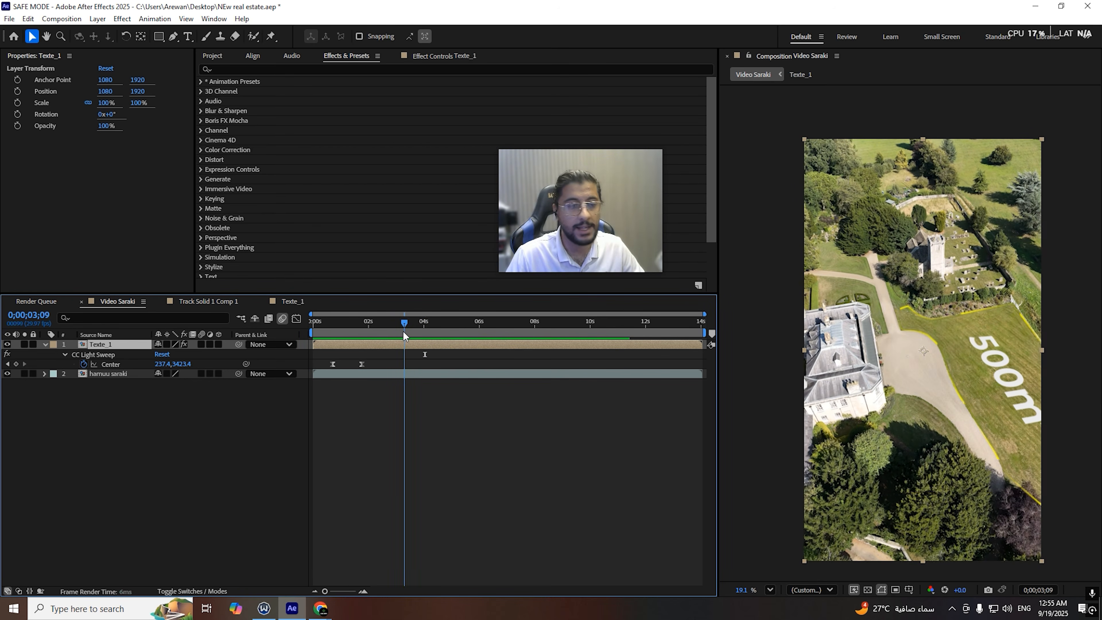
# Step: Duplicate the Texte_1 composition as Texte_2, add it above Texte_1 in Video Saraki, and open it
pyautogui.click(212, 56)
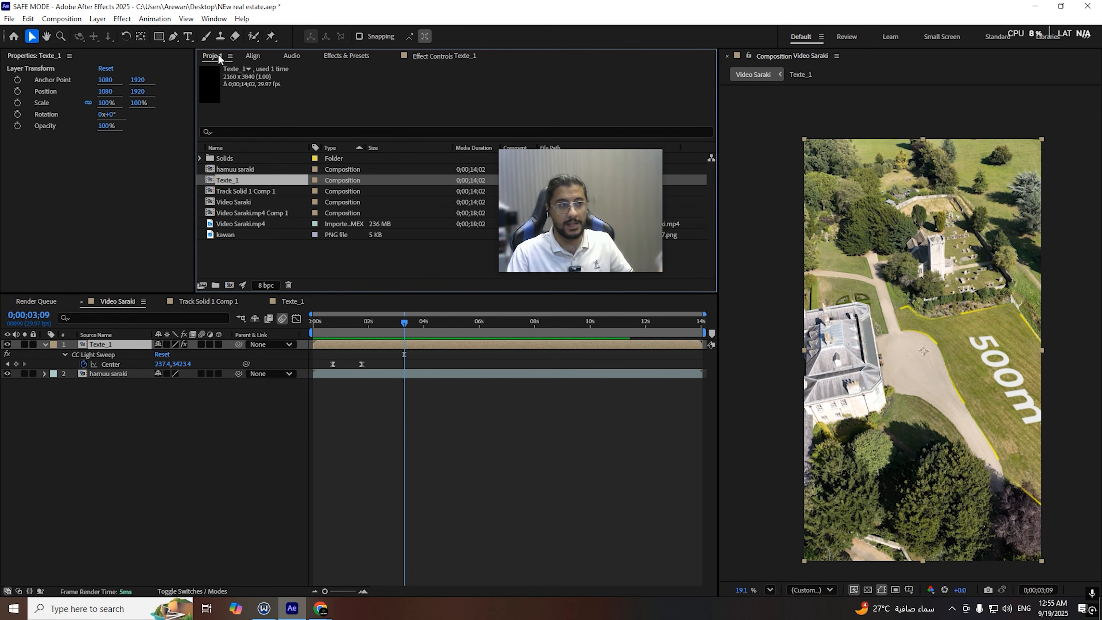
pyautogui.hotkey('ctrl', 'd')
pyautogui.moveTo(236, 191); pyautogui.dragTo(113, 343)
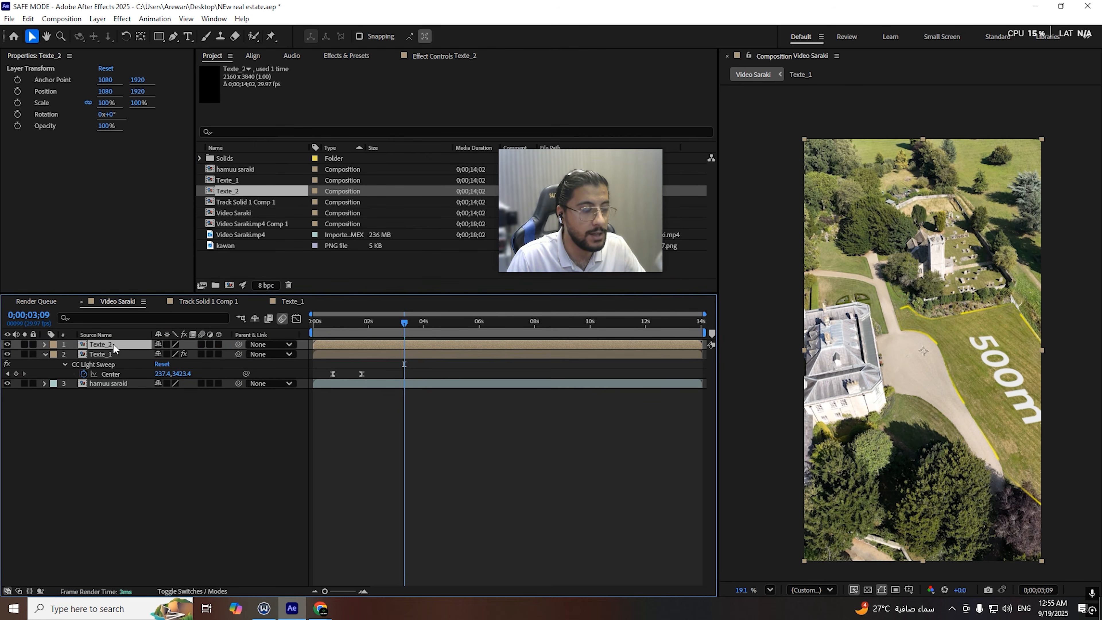
pyautogui.doubleClick(113, 343)
# Step: Replace the caption text in Texte_2 with "لەسەر ڕێگای خۆشە" and set its font size to 278 px
pyautogui.moveTo(392, 332)
pyautogui.mouseDown()
pyautogui.moveTo(338, 327)
pyautogui.moveTo(371, 330)
pyautogui.mouseUp()
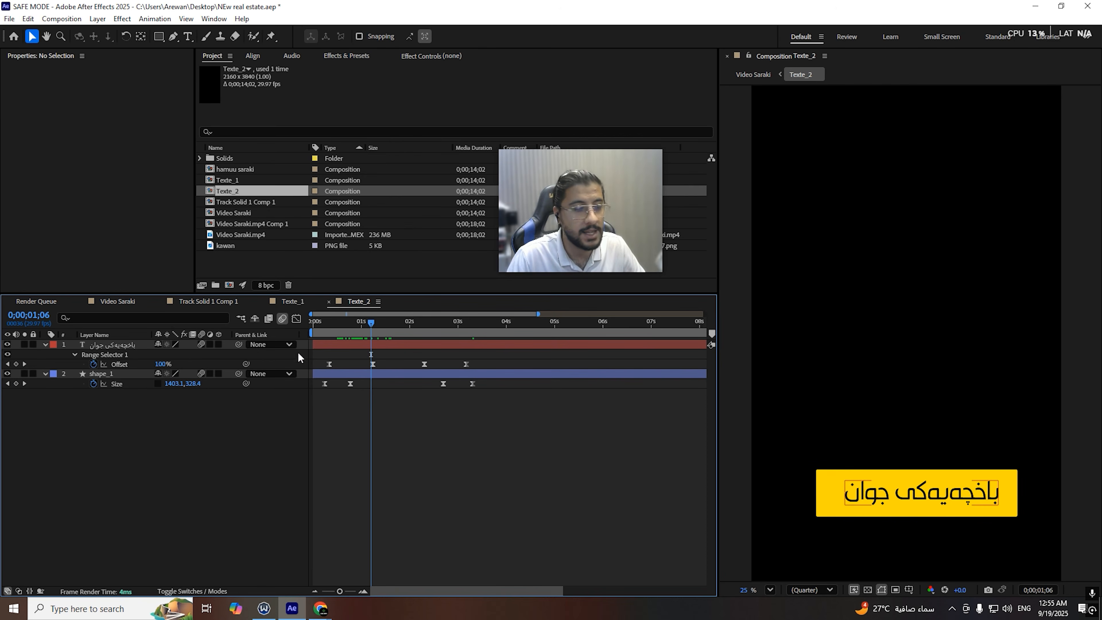
pyautogui.click(128, 345)
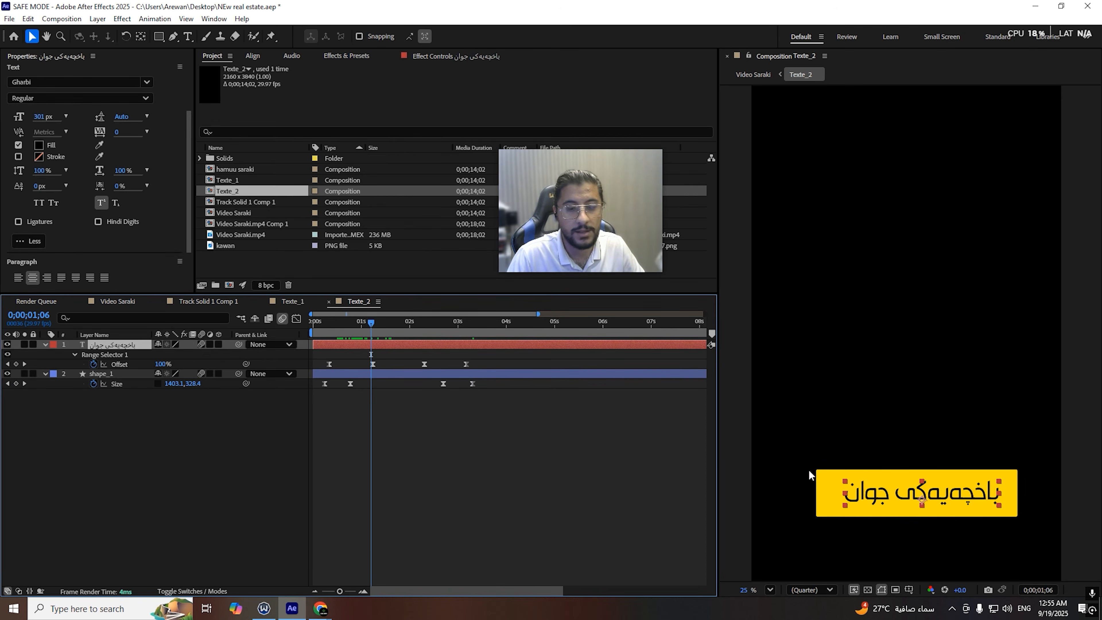
pyautogui.doubleClick(899, 503)
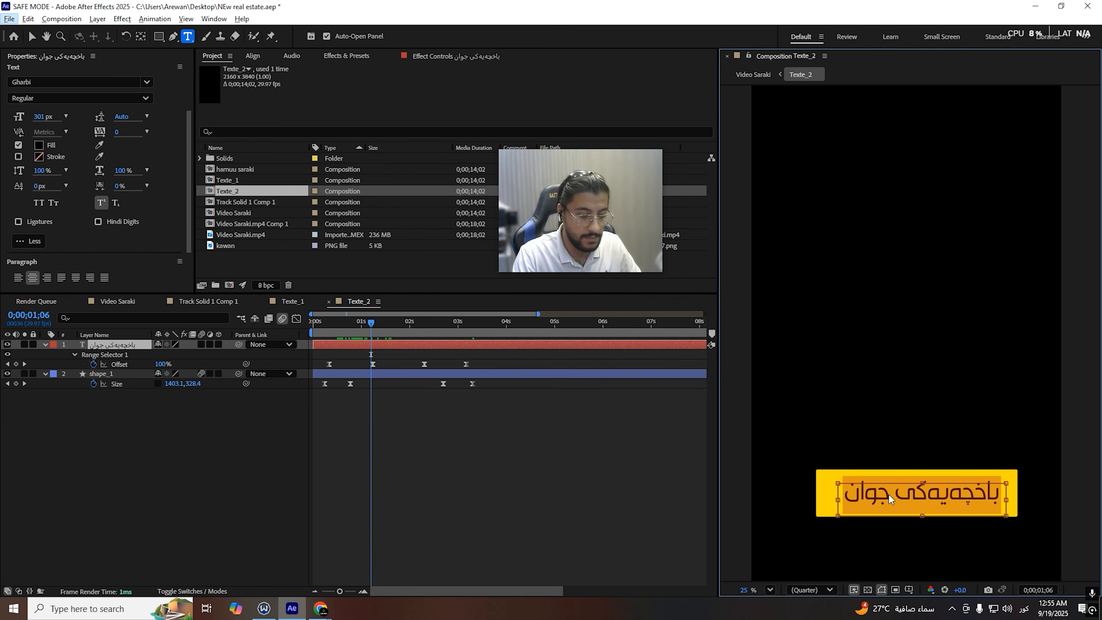
pyautogui.write('لەسەر')
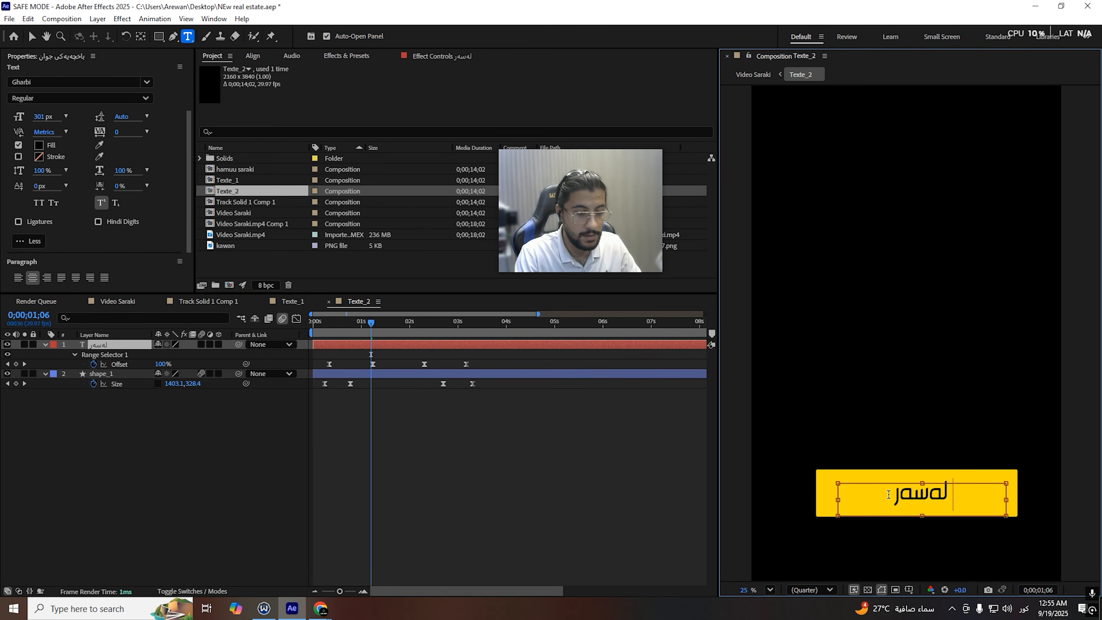
pyautogui.write(' ڕێگای')
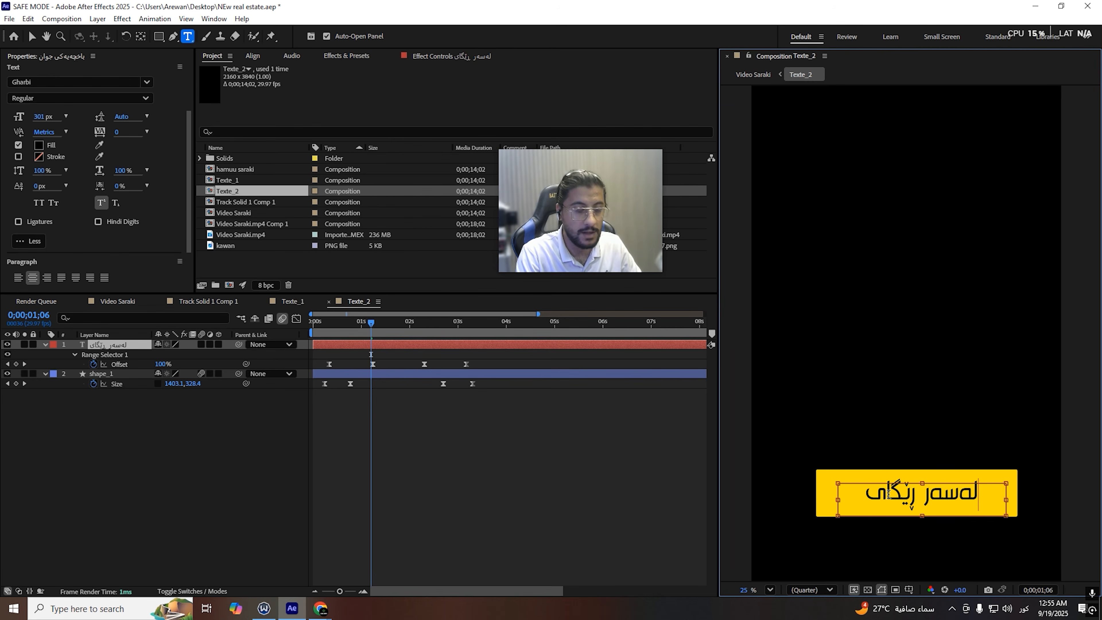
pyautogui.write(' ق')
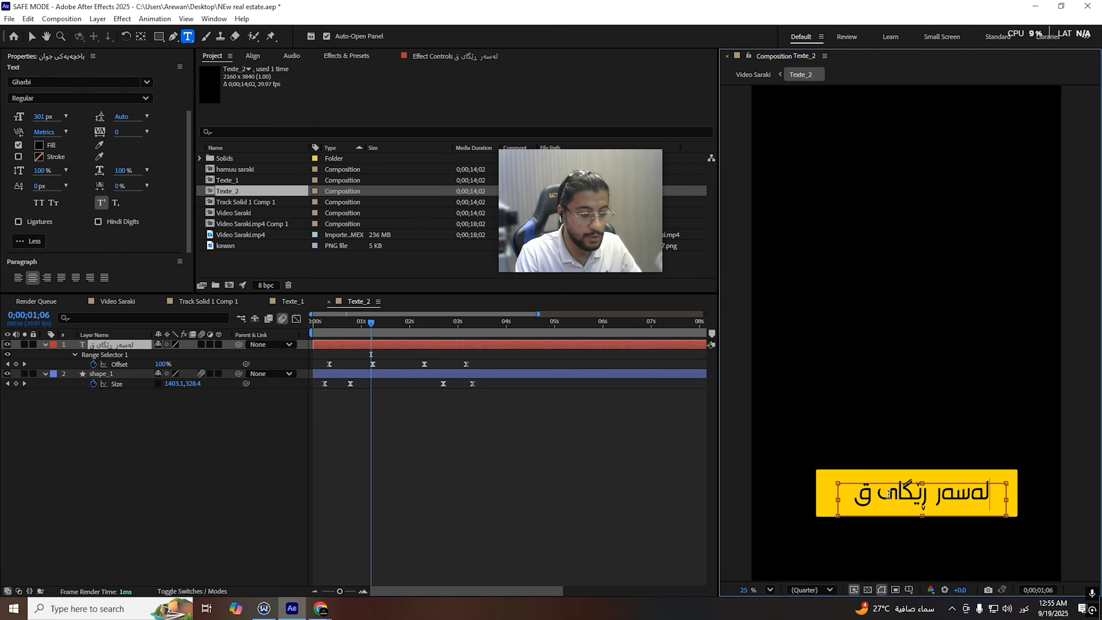
pyautogui.write('ور')
pyautogui.press('BackSpace')
pyautogui.press('BackSpace')
pyautogui.press('BackSpace')
pyautogui.press('BackSpace')
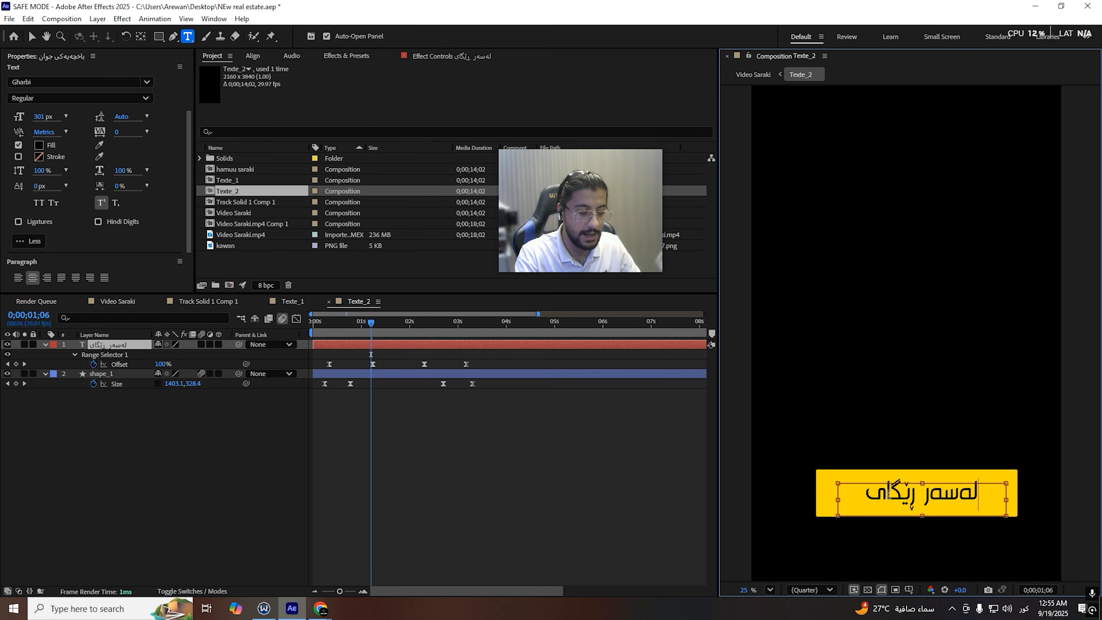
pyautogui.write('خۆشە')
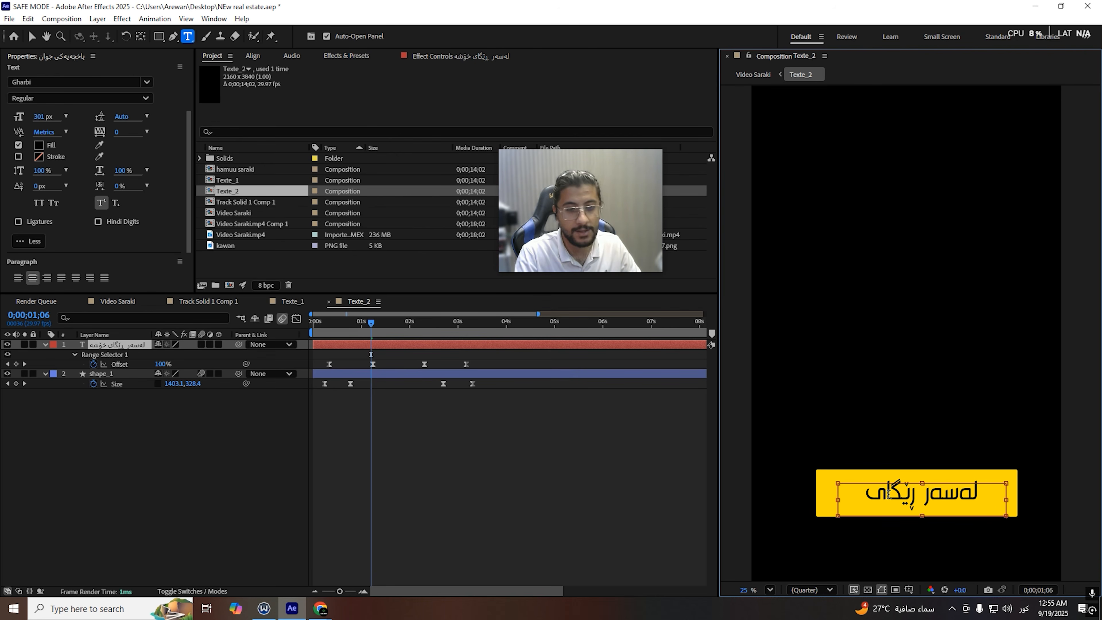
pyautogui.hotkey('ctrl', 'a')
pyautogui.moveTo(39, 116); pyautogui.dragTo(27, 118)
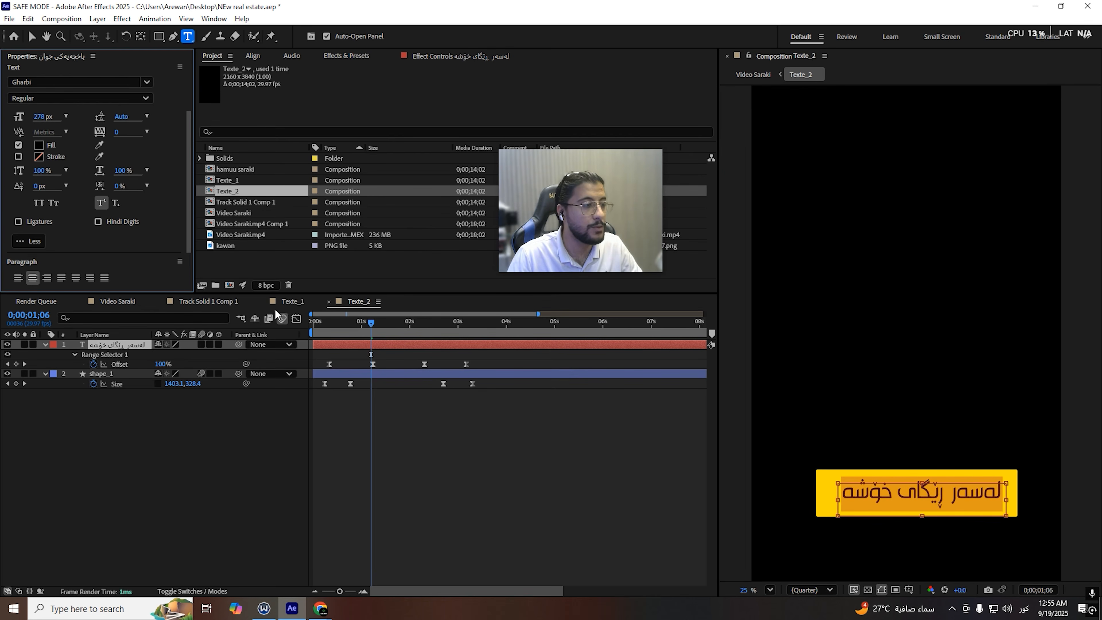
# Step: In Video Saraki, shift the Texte_2 layer to start at 0;00;03;01 and preview the change between captions
pyautogui.click(293, 301)
pyautogui.click(206, 302)
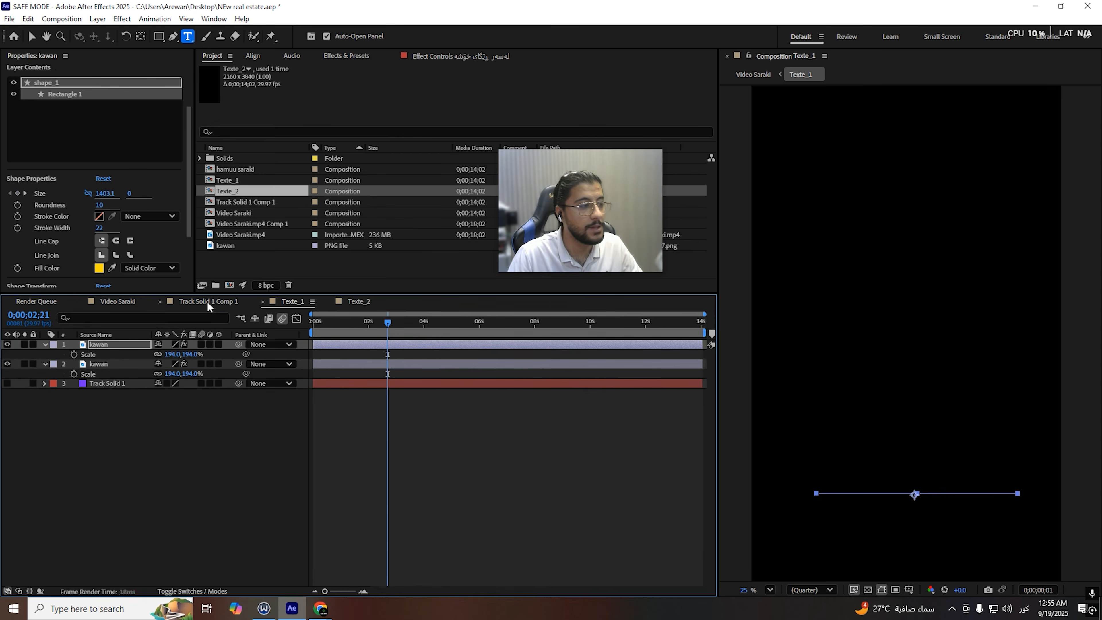
pyautogui.click(127, 301)
pyautogui.press('space')
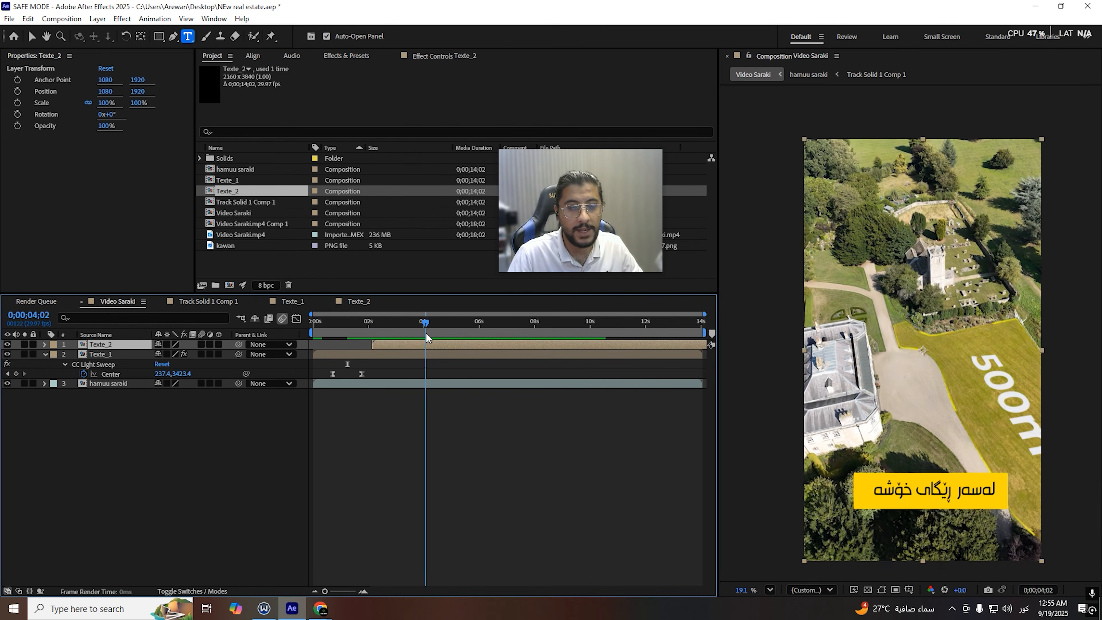
pyautogui.moveTo(436, 348); pyautogui.dragTo(498, 349)
pyautogui.moveTo(399, 328); pyautogui.dragTo(416, 345)
pyautogui.press('space')
pyautogui.press('space')
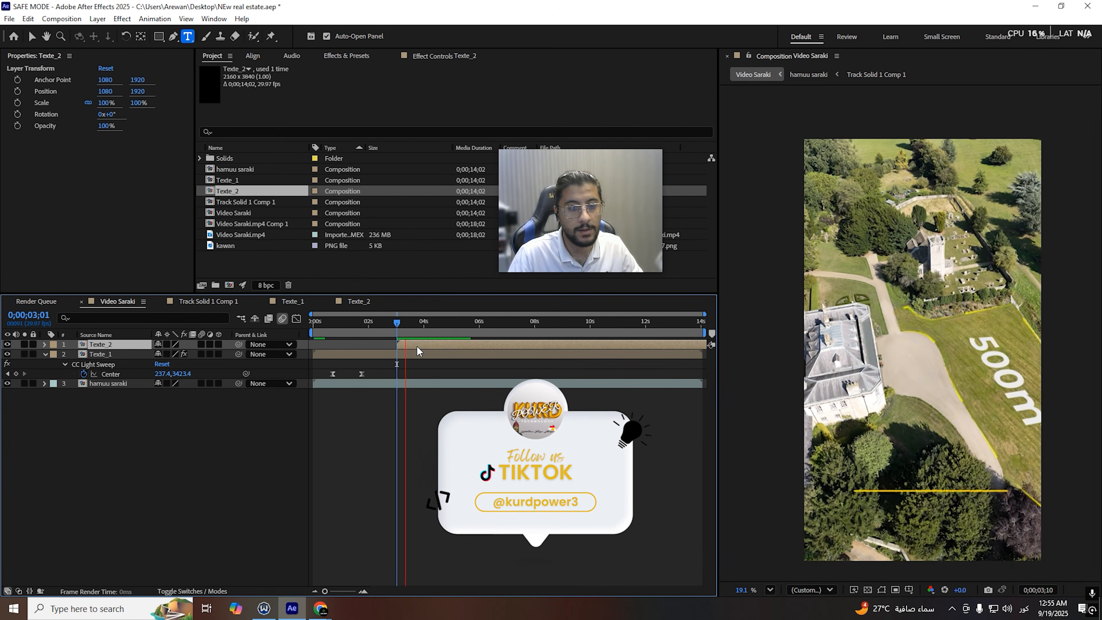
pyautogui.press('space')
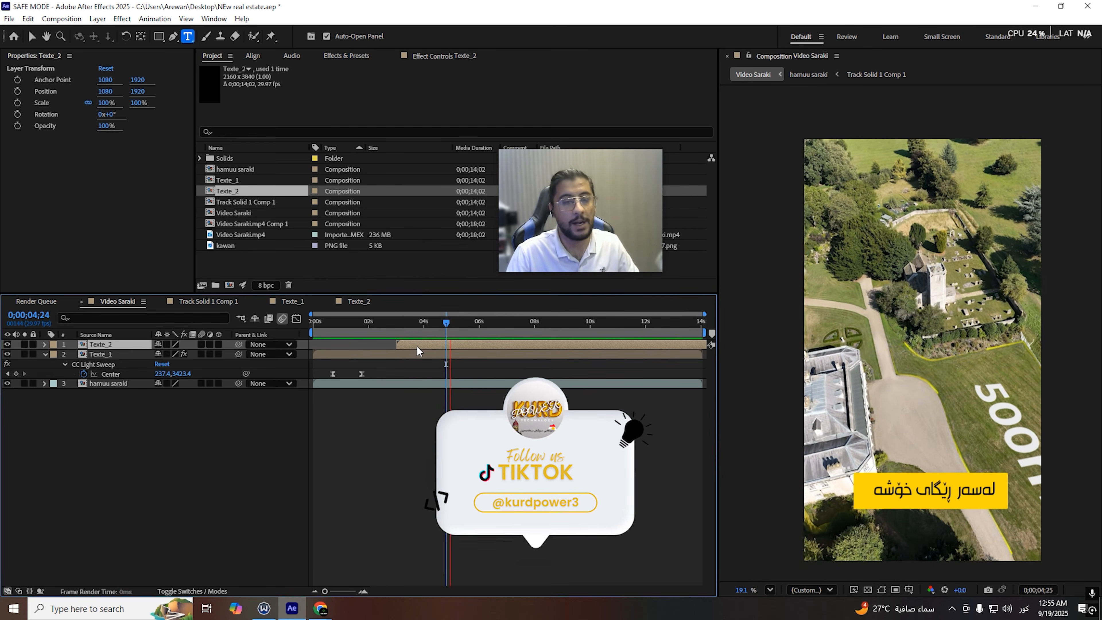
pyautogui.press('space')
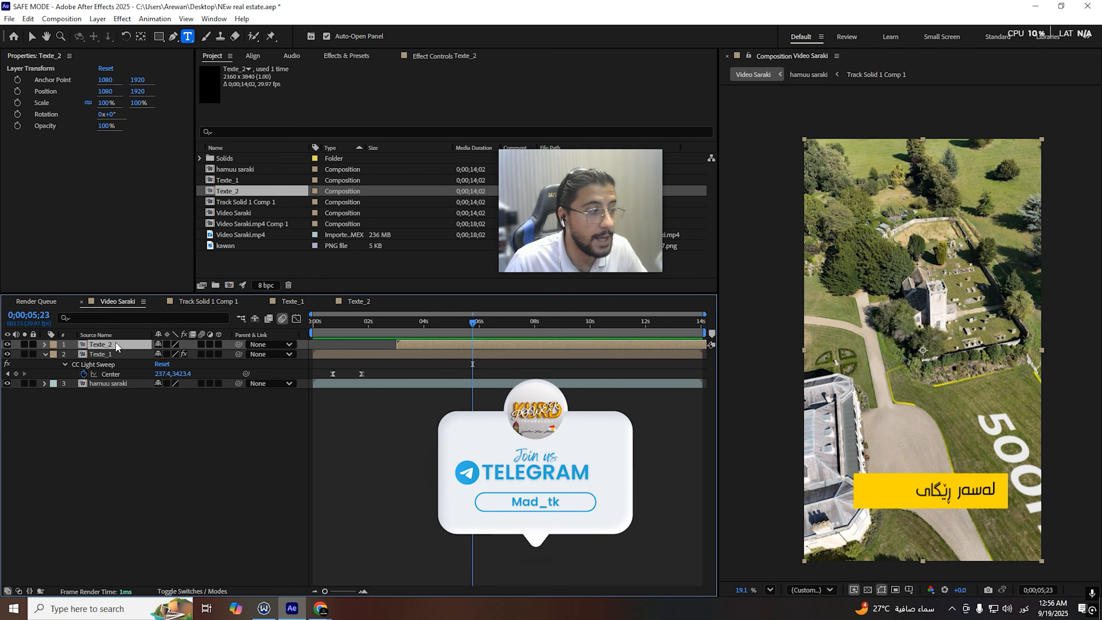
# Step: Copy CC Light Sweep from Texte_1 to Texte_2 and move its Center keyframes earlier, to about 3.5 and 4.5 seconds
pyautogui.click(114, 365)
pyautogui.hotkey('ctrl', 'c')
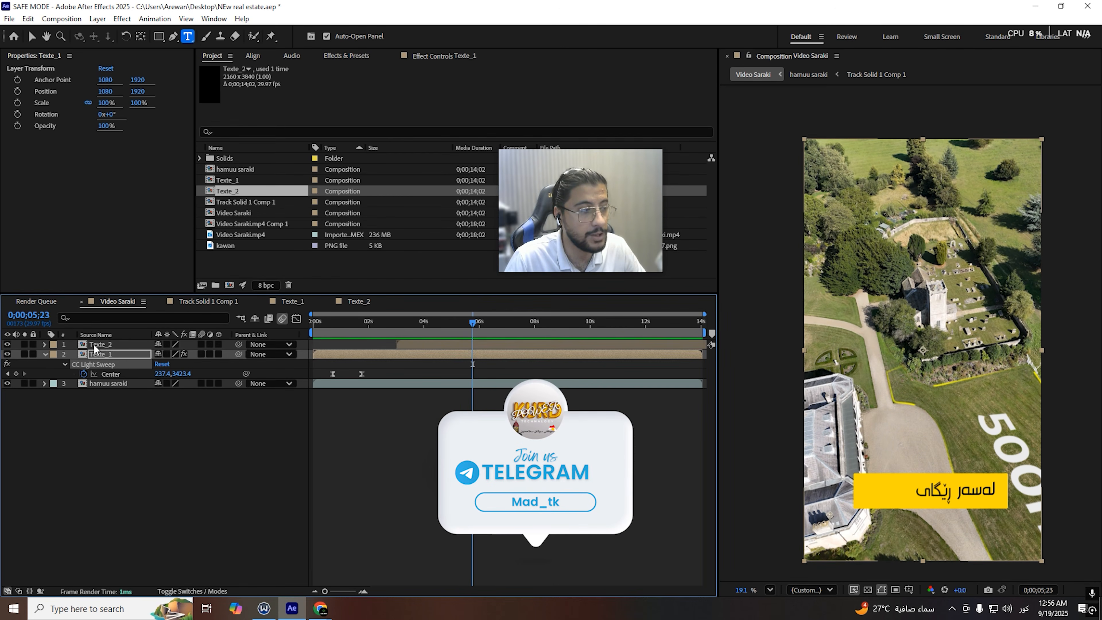
pyautogui.click(98, 345)
pyautogui.hotkey('ctrl', 'v')
pyautogui.press('i')
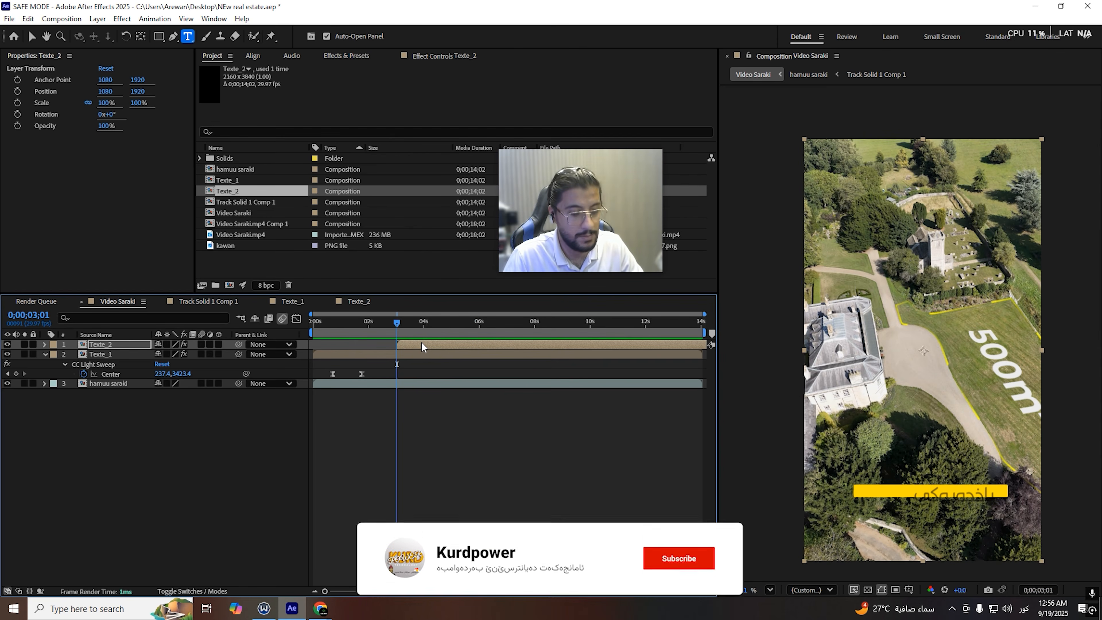
pyautogui.press('u')
pyautogui.moveTo(524, 358); pyautogui.dragTo(439, 365)
# Step: Preview the second caption with its light sweep from shortly before it appears
pyautogui.press('space')
pyautogui.moveTo(407, 322); pyautogui.dragTo(385, 325)
pyautogui.press('space')
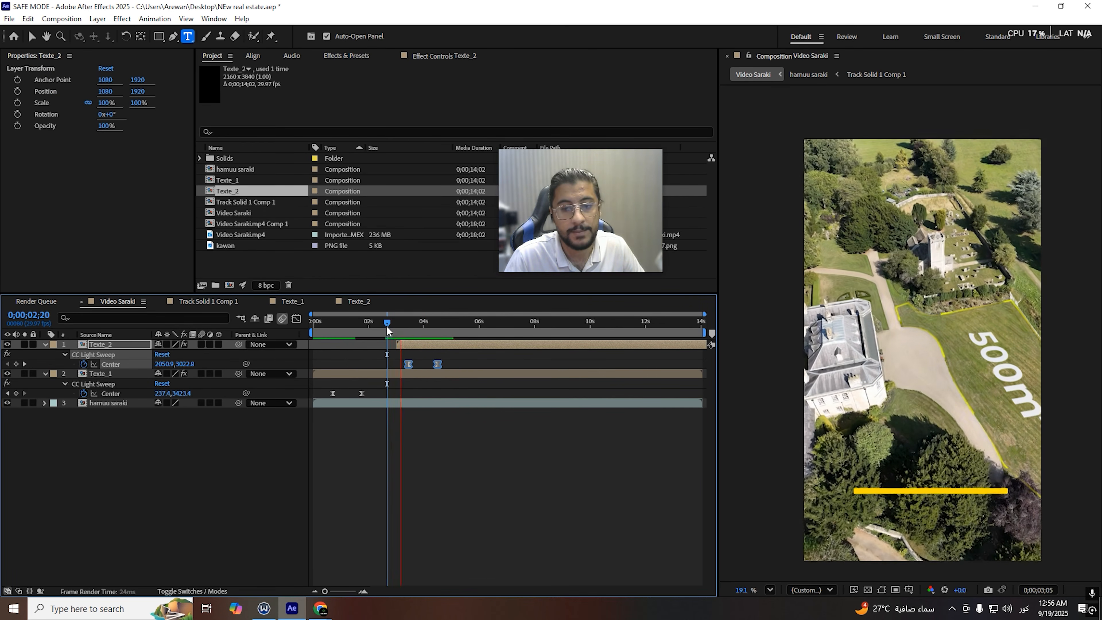
pyautogui.press('space')
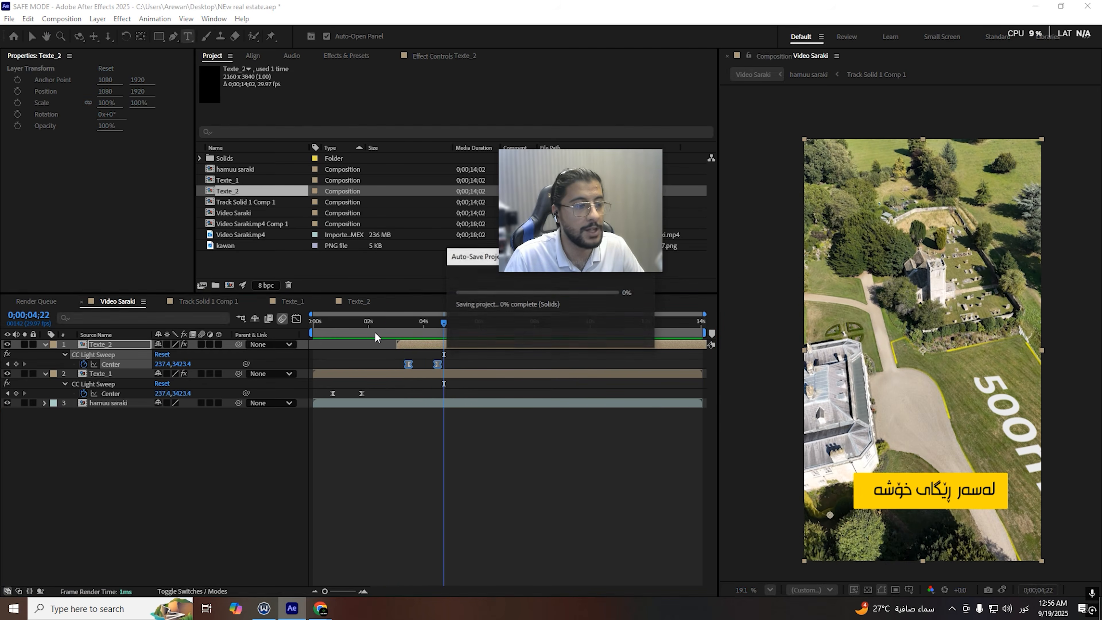
# Step: Duplicate CC Light Sweep on the Texte_1 layer and remove the Center keyframes from the copy
pyautogui.click(358, 322)
pyautogui.click(320, 322)
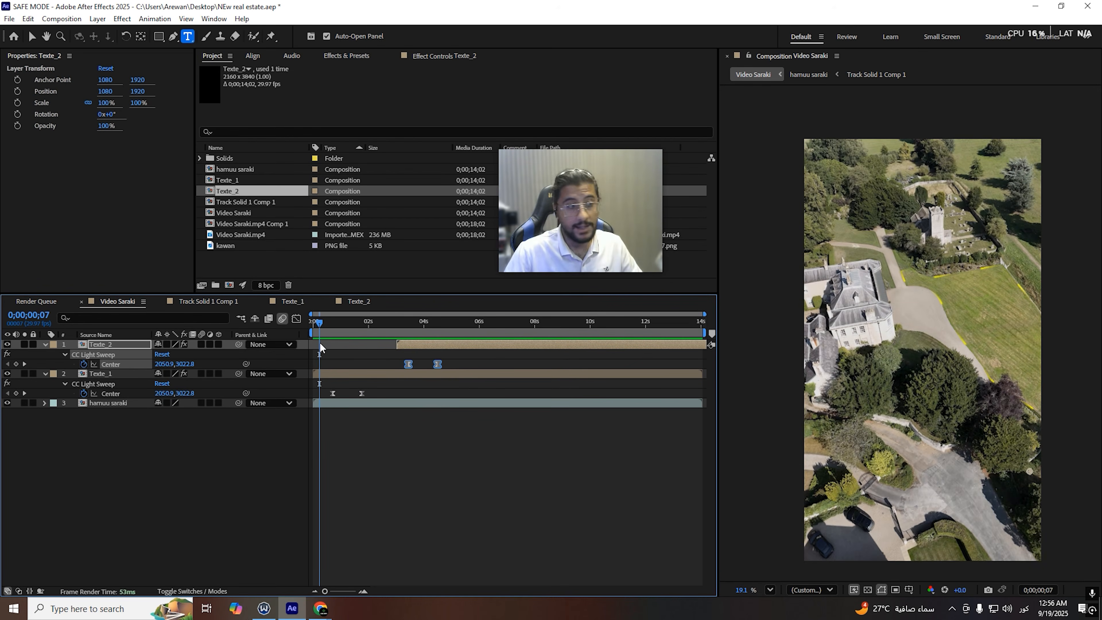
pyautogui.click(121, 374)
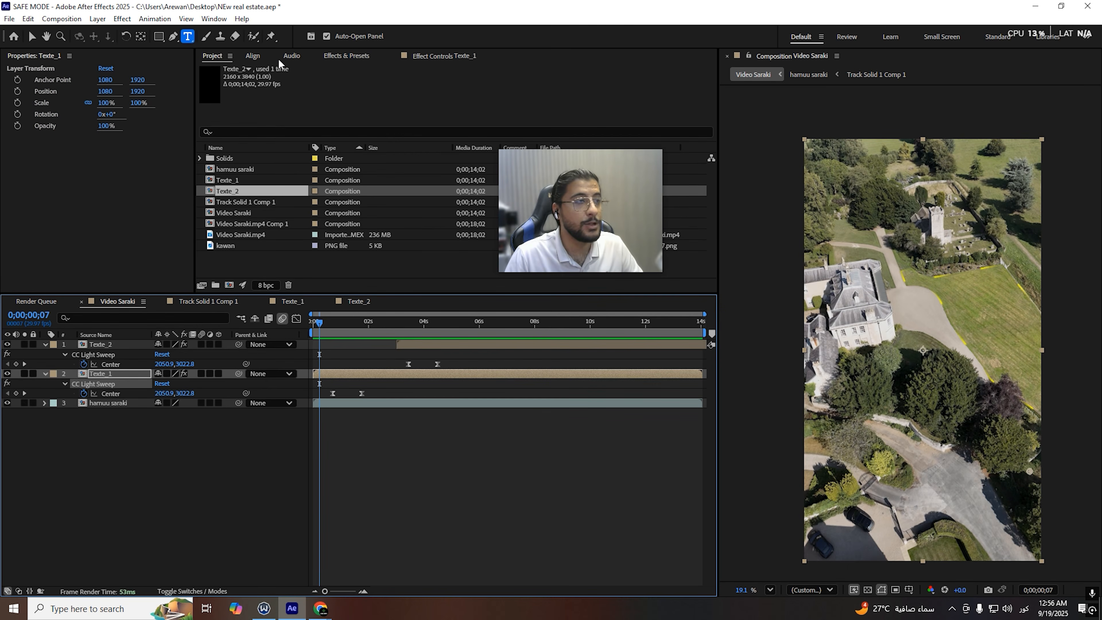
pyautogui.click(346, 56)
pyautogui.click(442, 55)
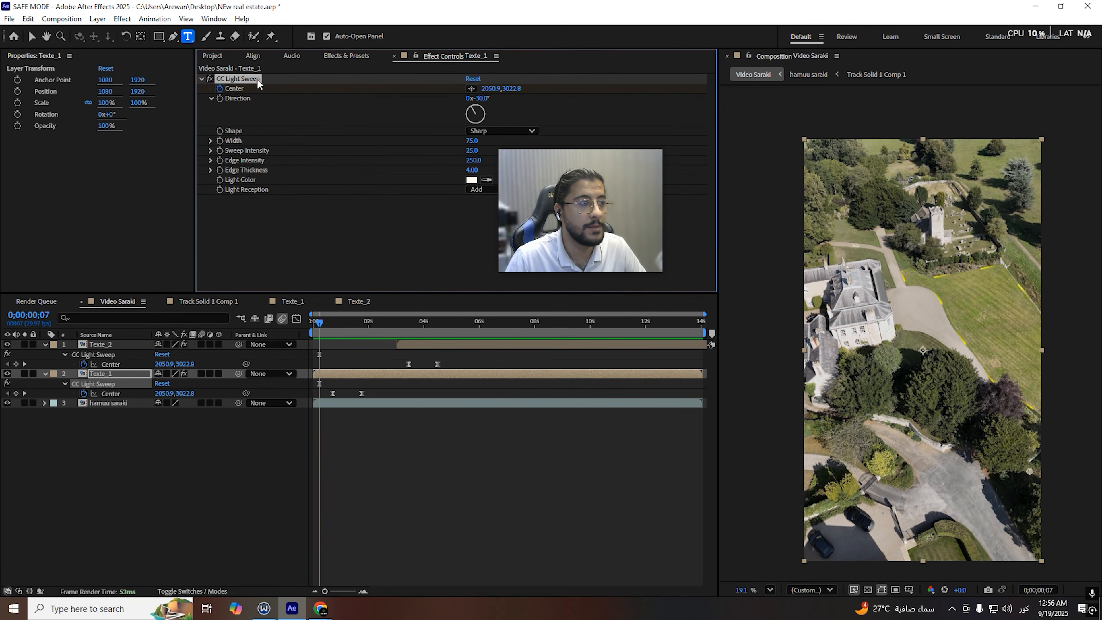
pyautogui.hotkey('ctrl', 'd')
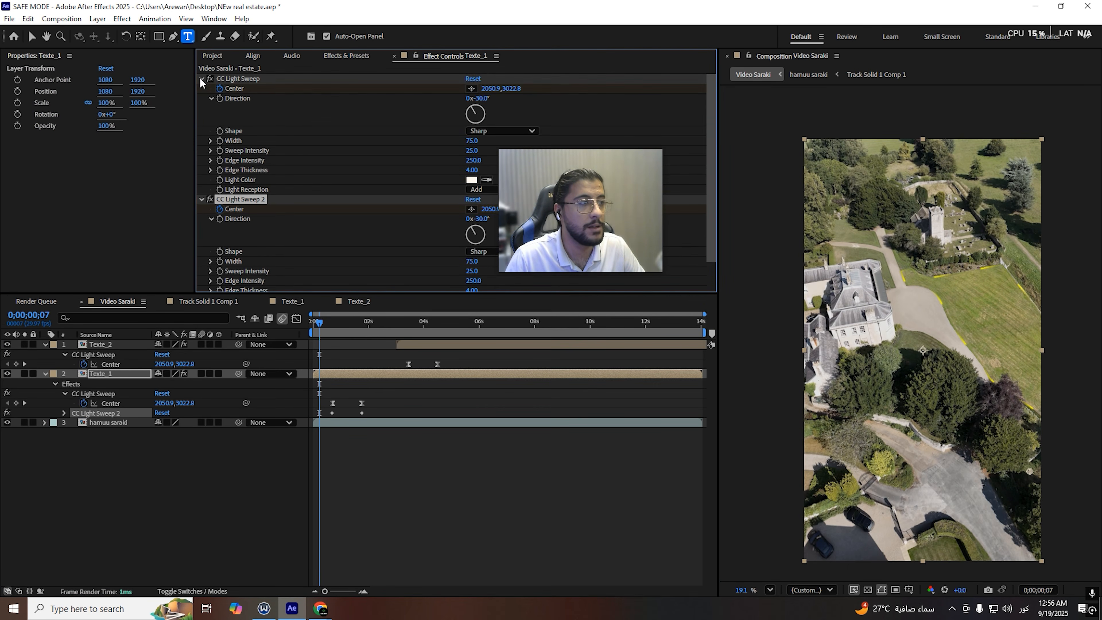
pyautogui.click(201, 78)
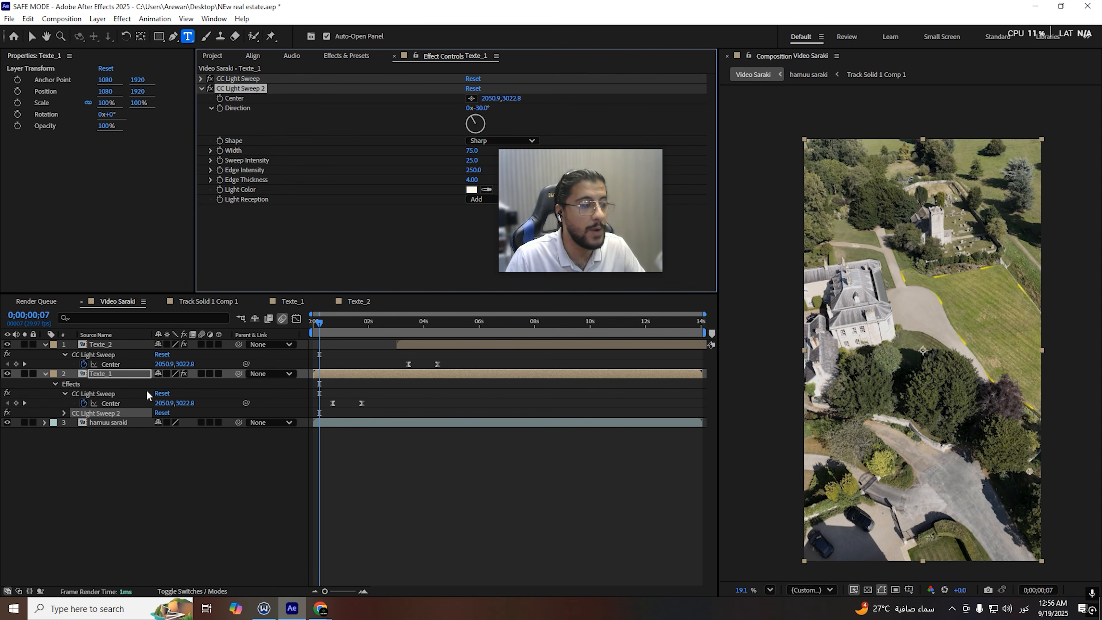
pyautogui.click(66, 393)
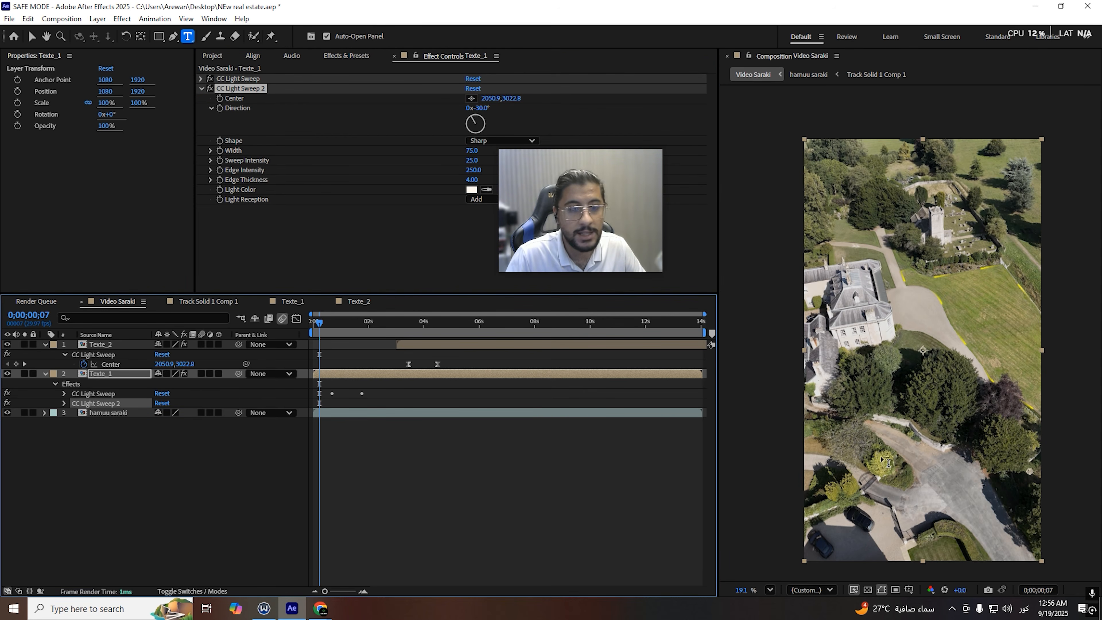
# Step: Go to 0;00;01;09 and activate the Selection tool for positioning the second light sweep's center on the first caption
pyautogui.click(350, 323)
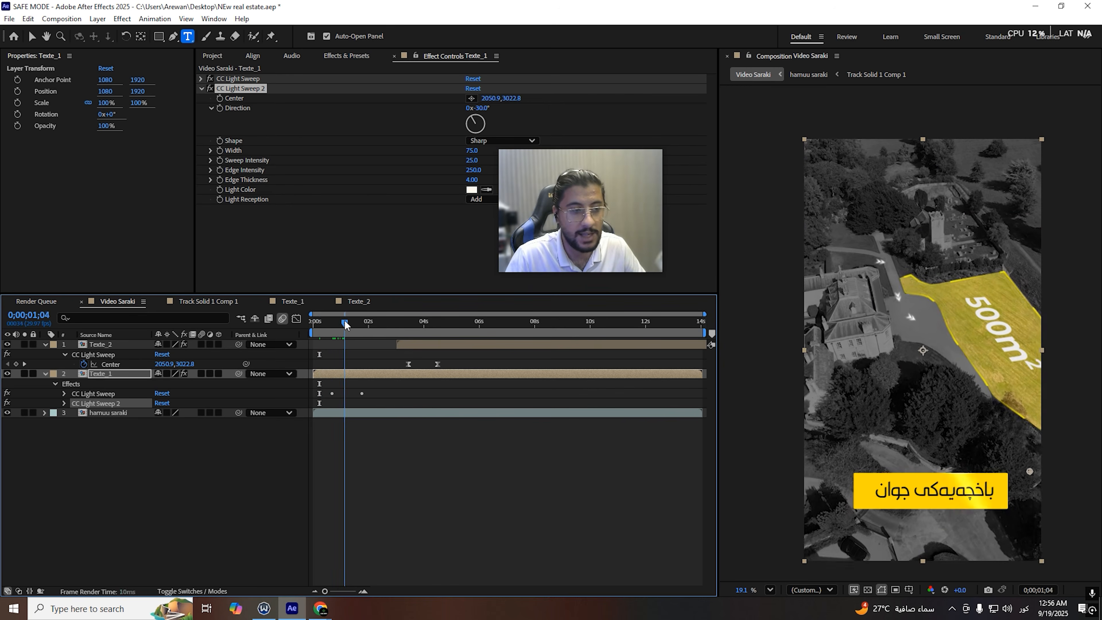
pyautogui.scroll(2, 955, 477)
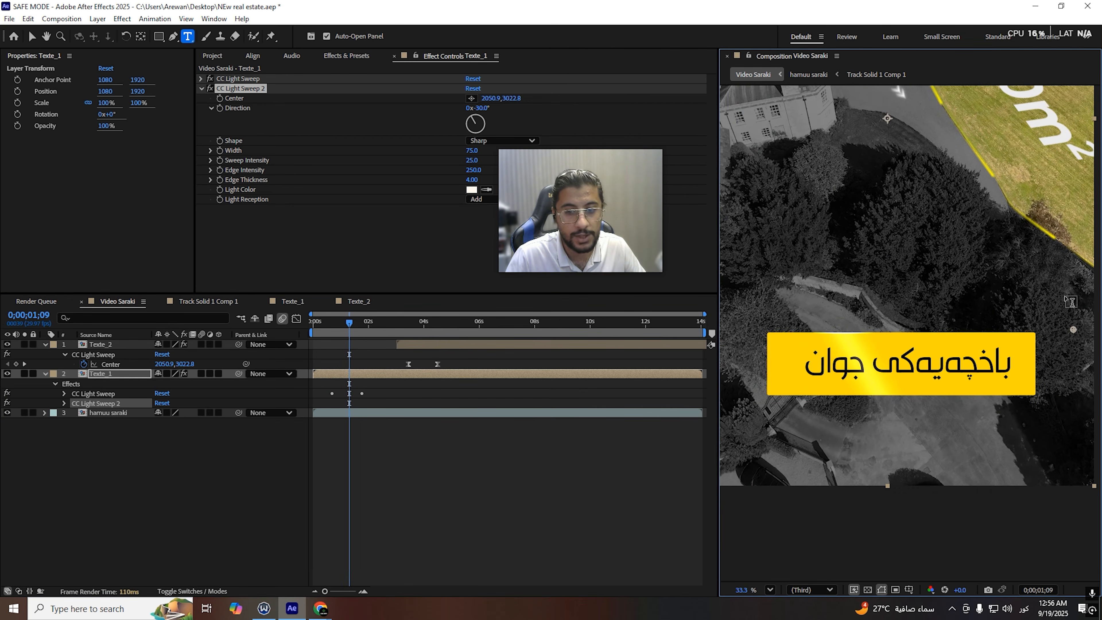
pyautogui.click(31, 37)
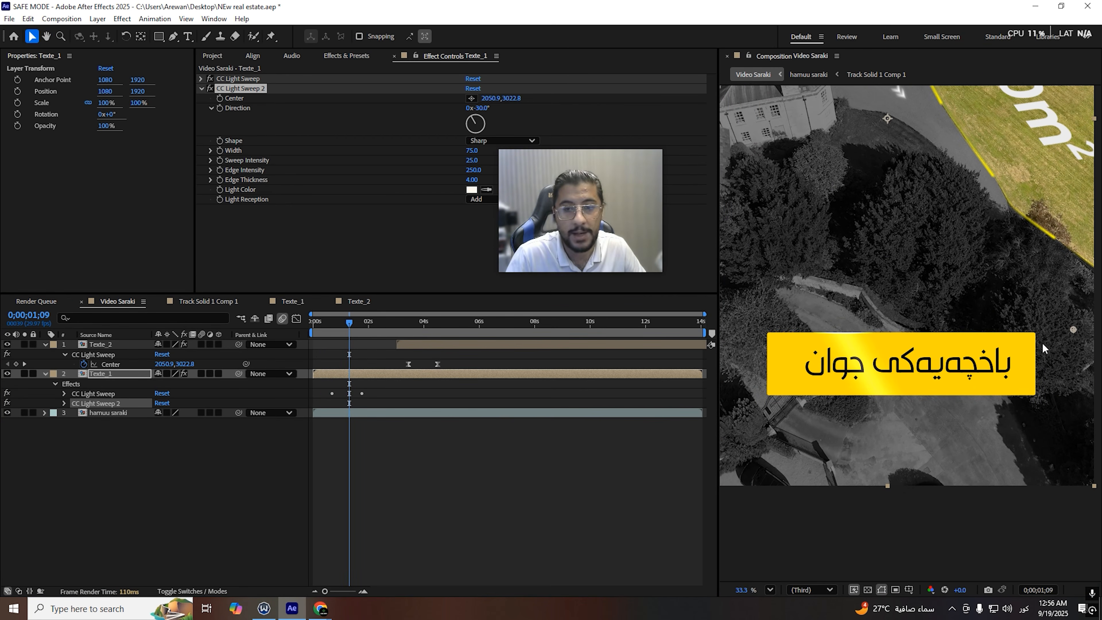
# Step: Move the center of CC Light Sweep 2 on the yellow Texte_1 banner to about 1495.9, 3139.8
pyautogui.moveTo(1038, 337); pyautogui.dragTo(957, 354)
pyautogui.scroll(3, 954, 351)
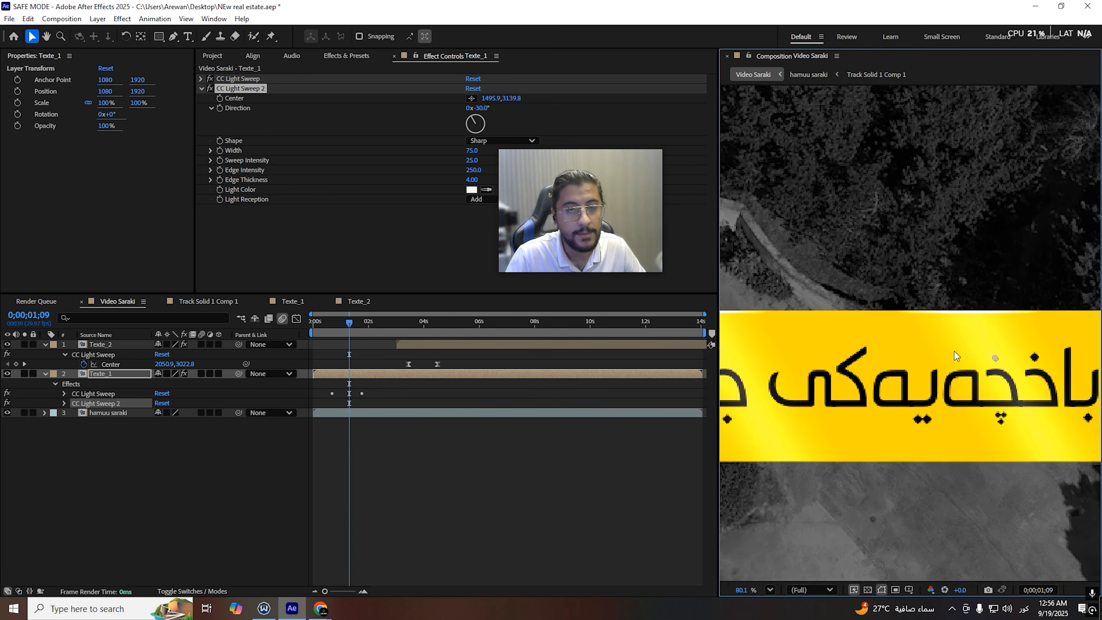
pyautogui.press('v')
pyautogui.moveTo(580, 226); pyautogui.dragTo(134, 505)
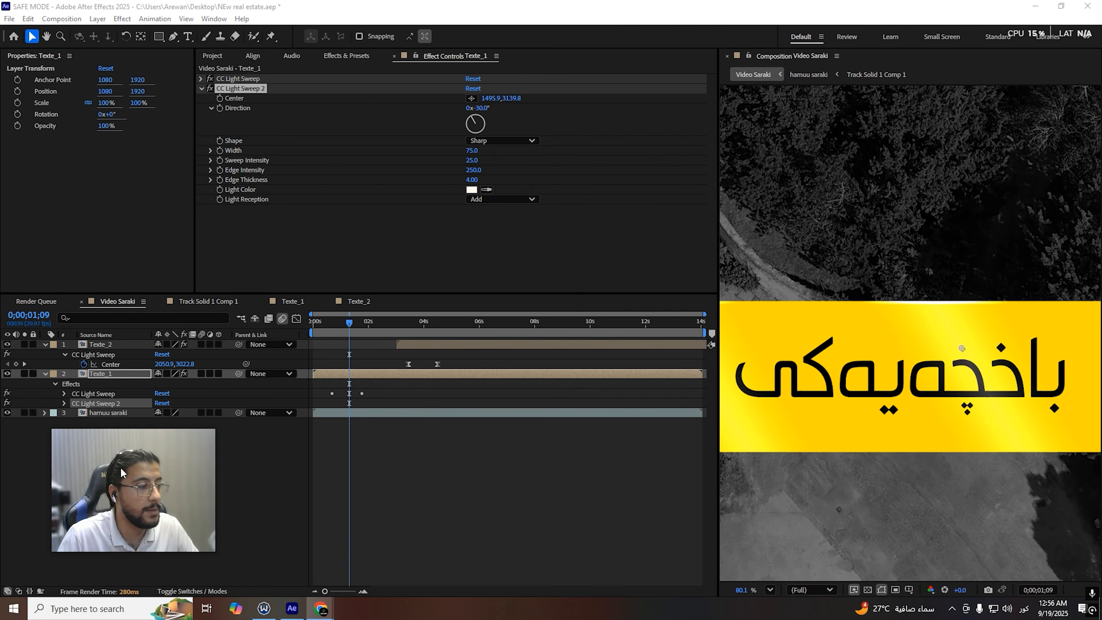
# Step: Try Cutout as the Light Reception of CC Light Sweep 2 and settle on Composite
pyautogui.click(516, 200)
pyautogui.click(495, 227)
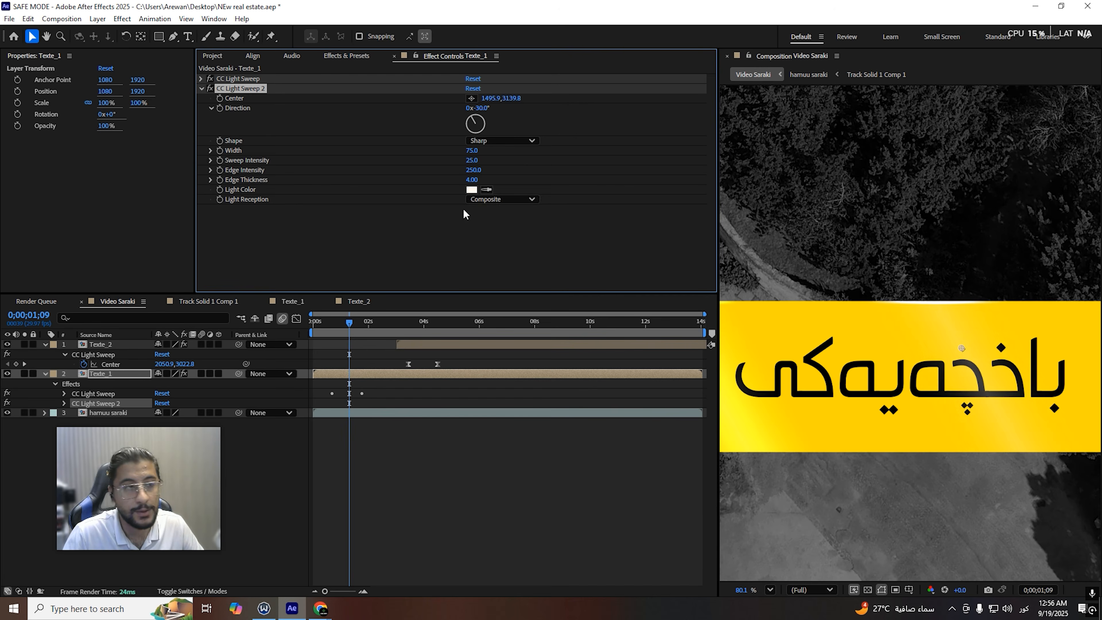
pyautogui.click(513, 237)
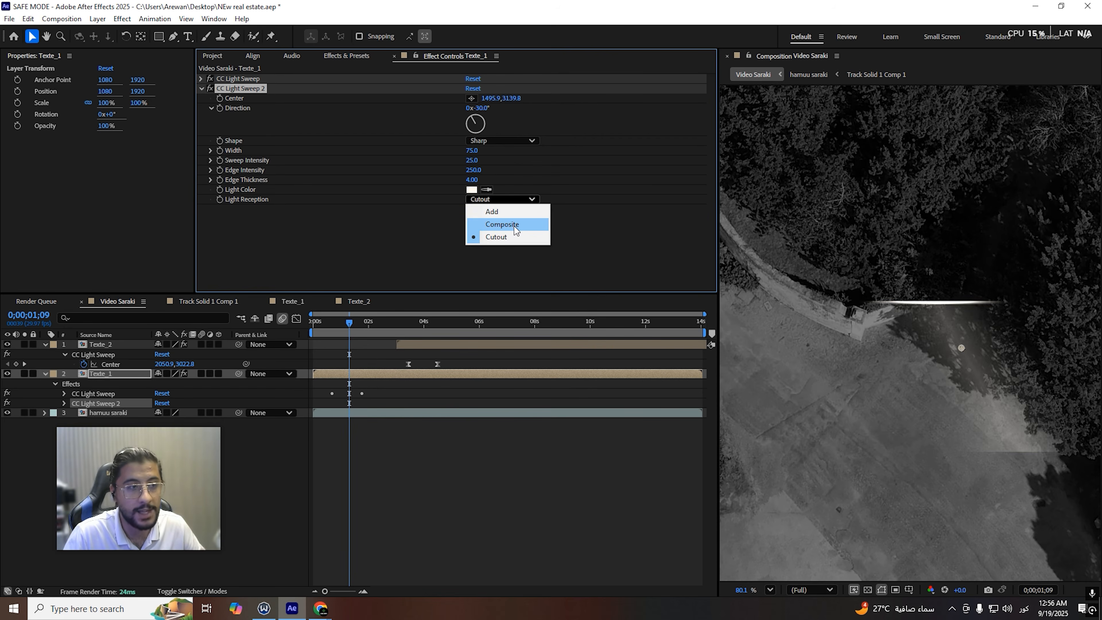
pyautogui.click(514, 226)
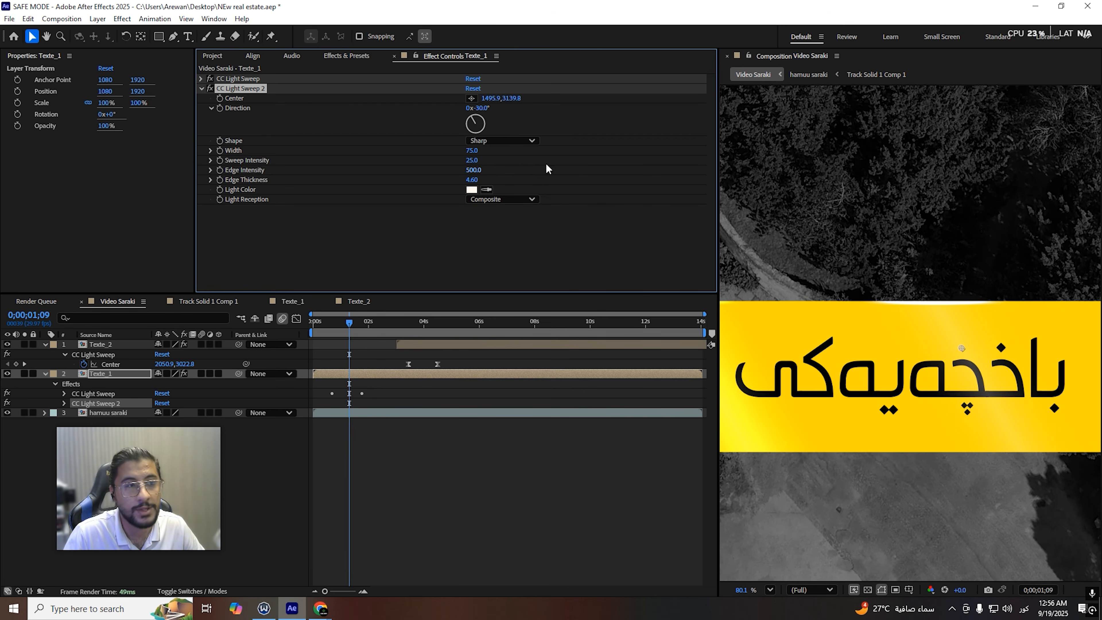
# Step: Set CC Light Sweep 2 to width 130, sweep intensity 4, edge intensity 500, edge thickness 4.60 and direction about -131°
pyautogui.moveTo(474, 164); pyautogui.dragTo(467, 168)
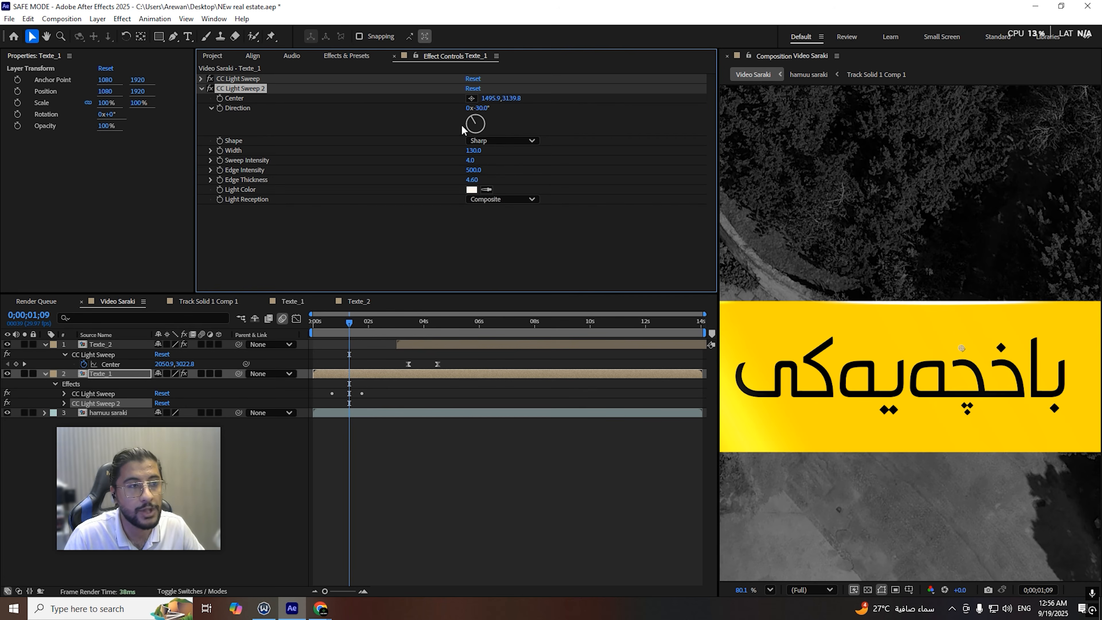
pyautogui.moveTo(469, 124); pyautogui.dragTo(468, 131)
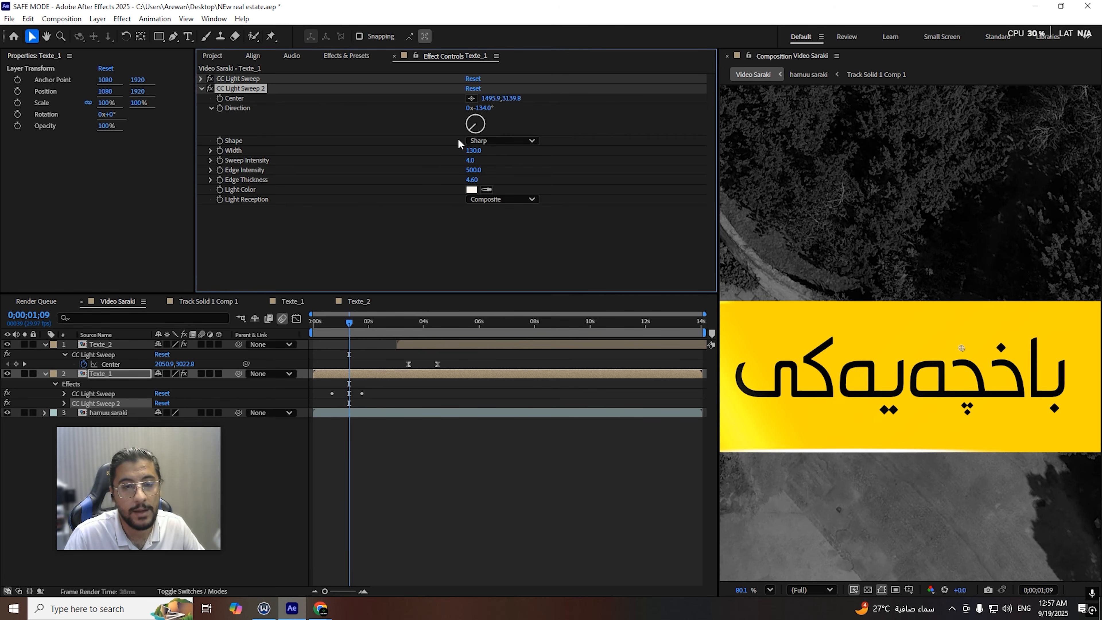
pyautogui.scroll(-3, 840, 245)
pyautogui.scroll(-1, 911, 265)
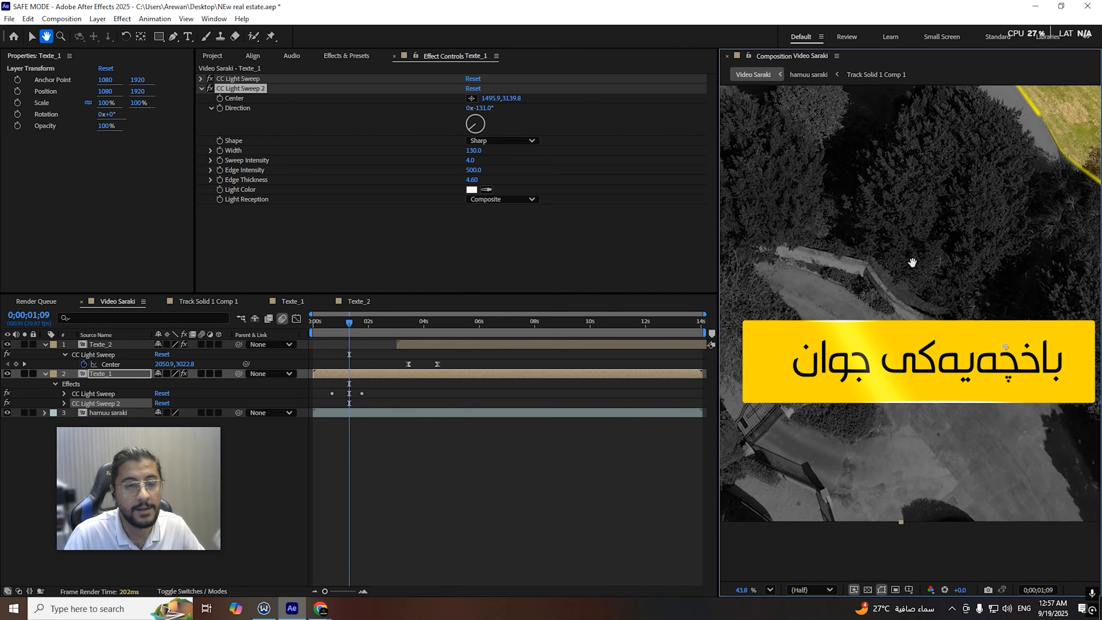
# Step: Keyframe the Direction of CC Light Sweep 2 at 0;00;00;00 and at about -1x-150° at 0;00;03;08, and preview the rotation
pyautogui.moveTo(350, 325); pyautogui.dragTo(310, 329)
pyautogui.click(218, 108)
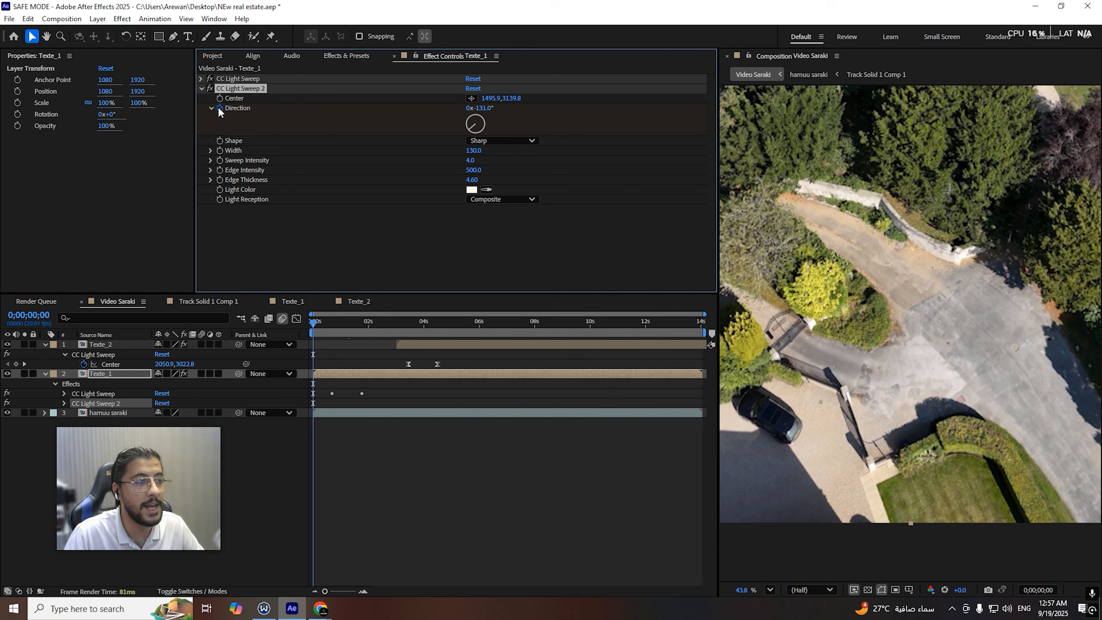
pyautogui.press('space')
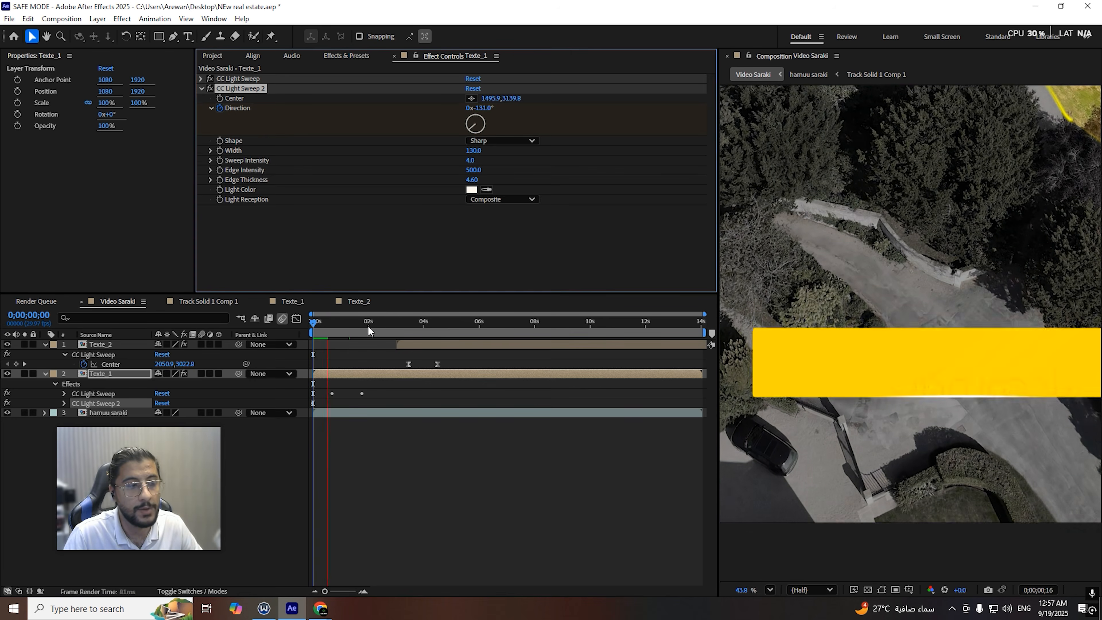
pyautogui.click(356, 333)
pyautogui.moveTo(356, 334); pyautogui.dragTo(403, 349)
pyautogui.moveTo(473, 123)
pyautogui.mouseDown()
pyautogui.moveTo(474, 132)
pyautogui.moveTo(454, 117)
pyautogui.mouseUp()
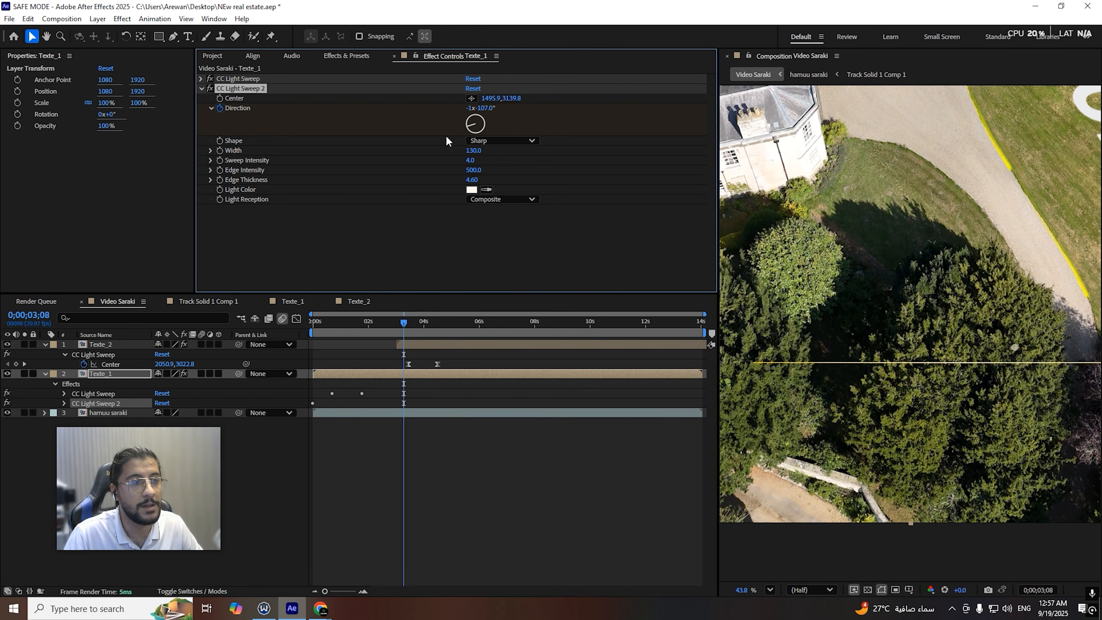
pyautogui.press('space')
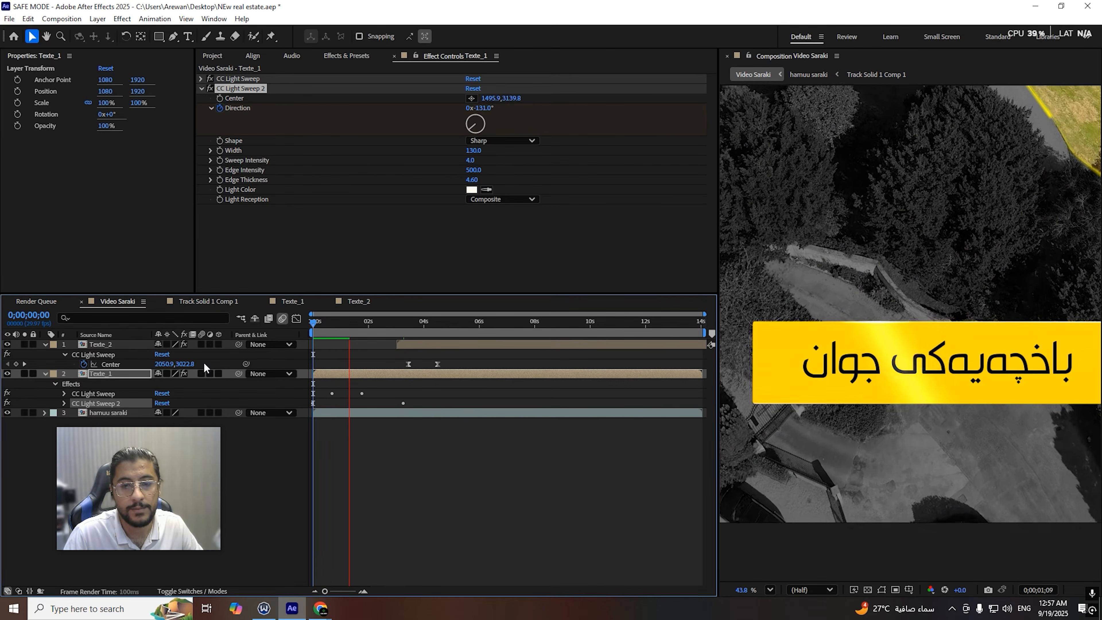
pyautogui.press('space')
pyautogui.scroll(-2, 866, 321)
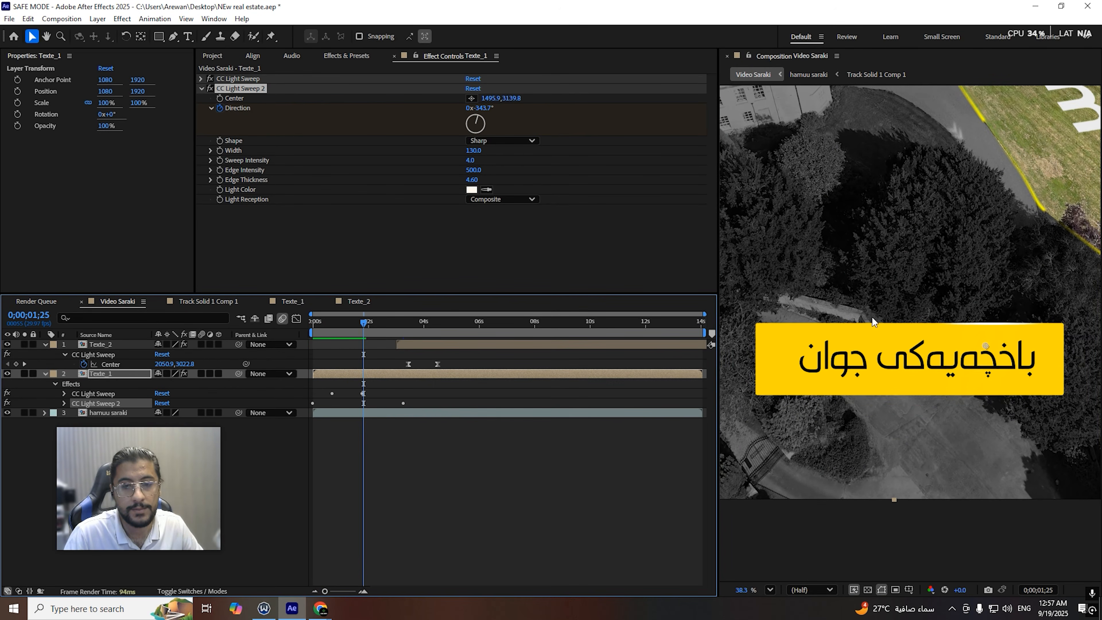
pyautogui.press('space')
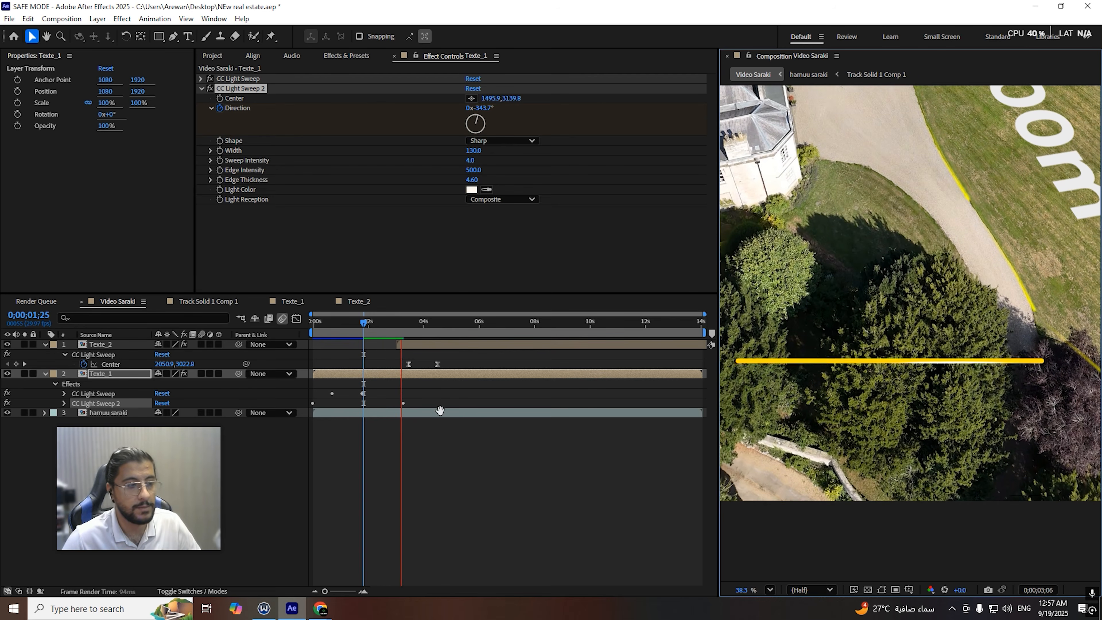
# Step: Apply Easy Ease to both Direction keyframes of CC Light Sweep 2 on Texte_1 and preview the motion
pyautogui.click(307, 420)
pyautogui.click(101, 403)
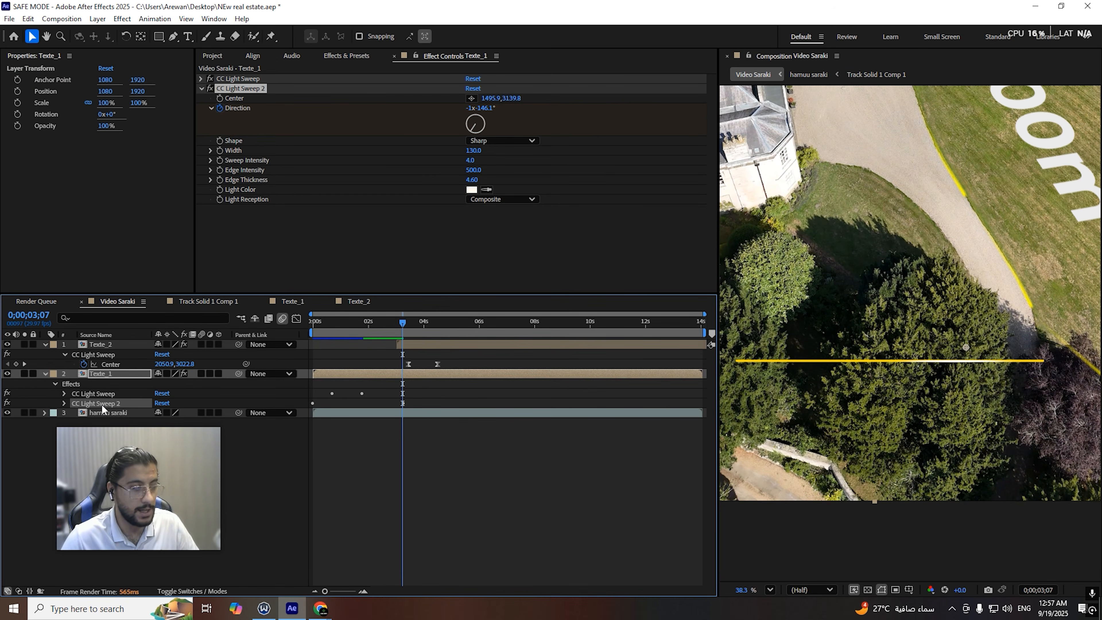
pyautogui.press('u')
pyautogui.press('u')
pyautogui.moveTo(454, 446); pyautogui.dragTo(275, 489)
pyautogui.press('F9')
pyautogui.press('space')
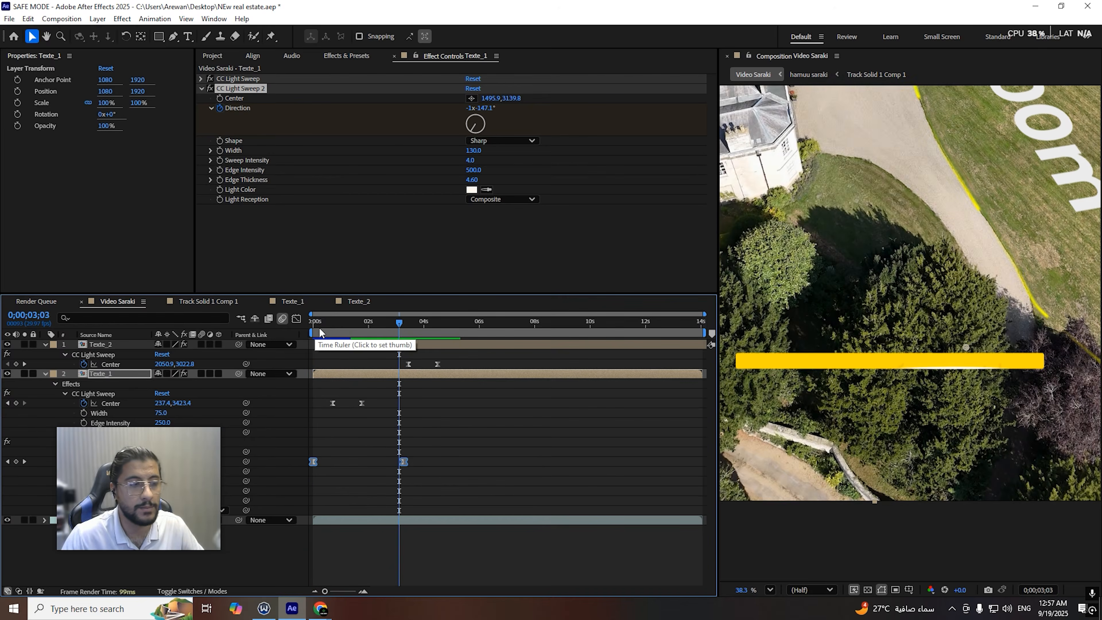
pyautogui.press('space')
# Step: Set the ending Direction keyframe of CC Light Sweep 2 on Texte_1 to 1x+0.0°
pyautogui.click(435, 463)
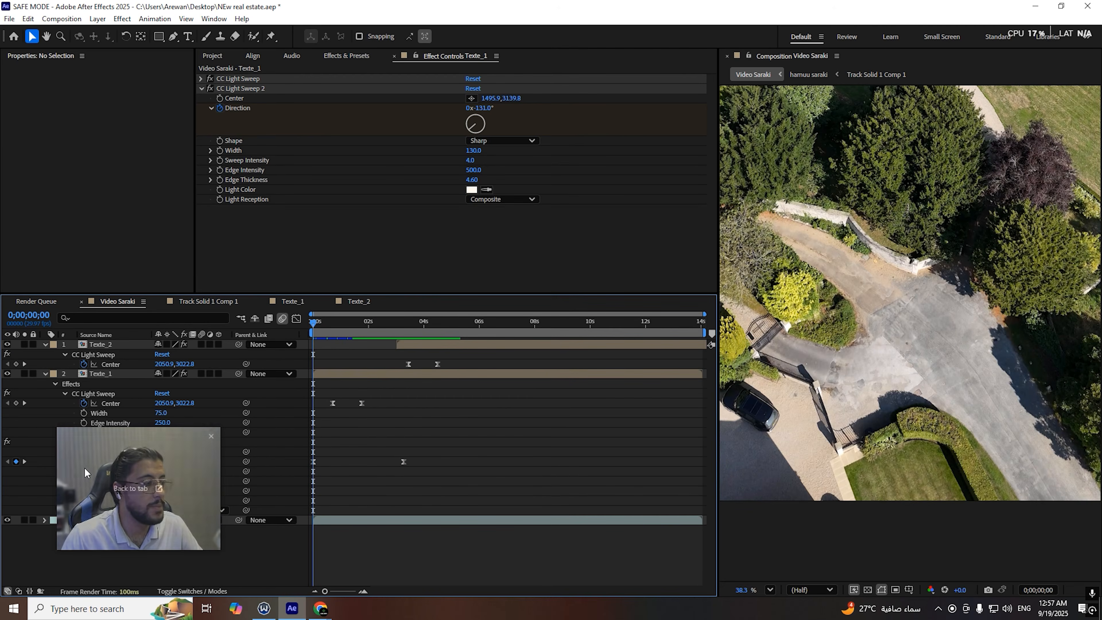
pyautogui.click(24, 461)
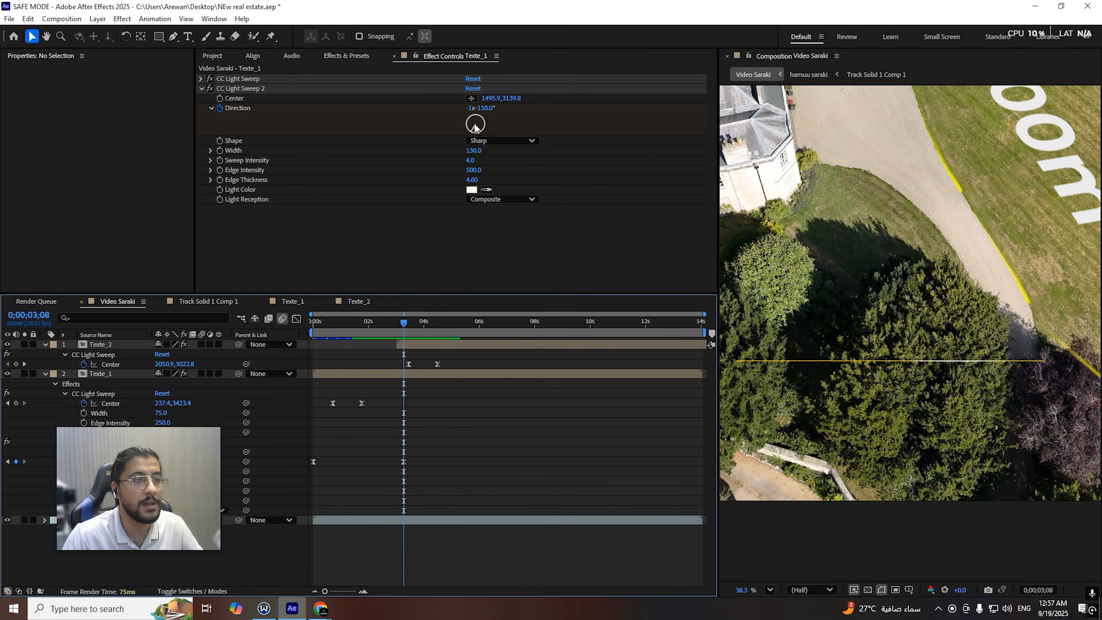
pyautogui.click(470, 108)
pyautogui.write('0')
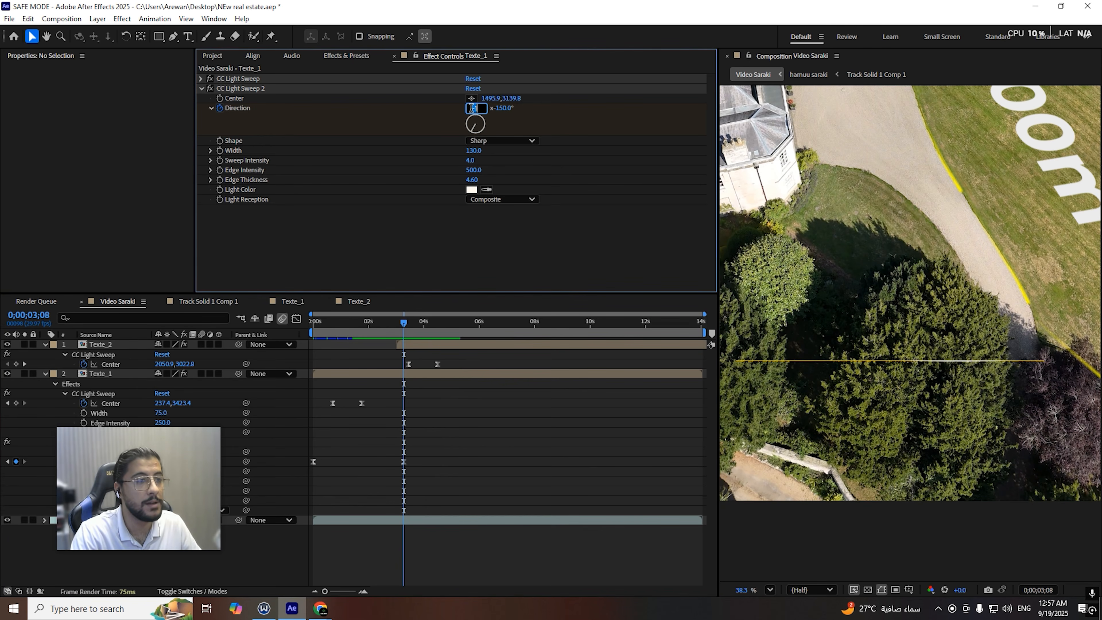
pyautogui.press('Return')
pyautogui.click(484, 108)
pyautogui.write('0x+')
pyautogui.press('Return')
pyautogui.click(474, 108)
pyautogui.write('1')
pyautogui.press('Return')
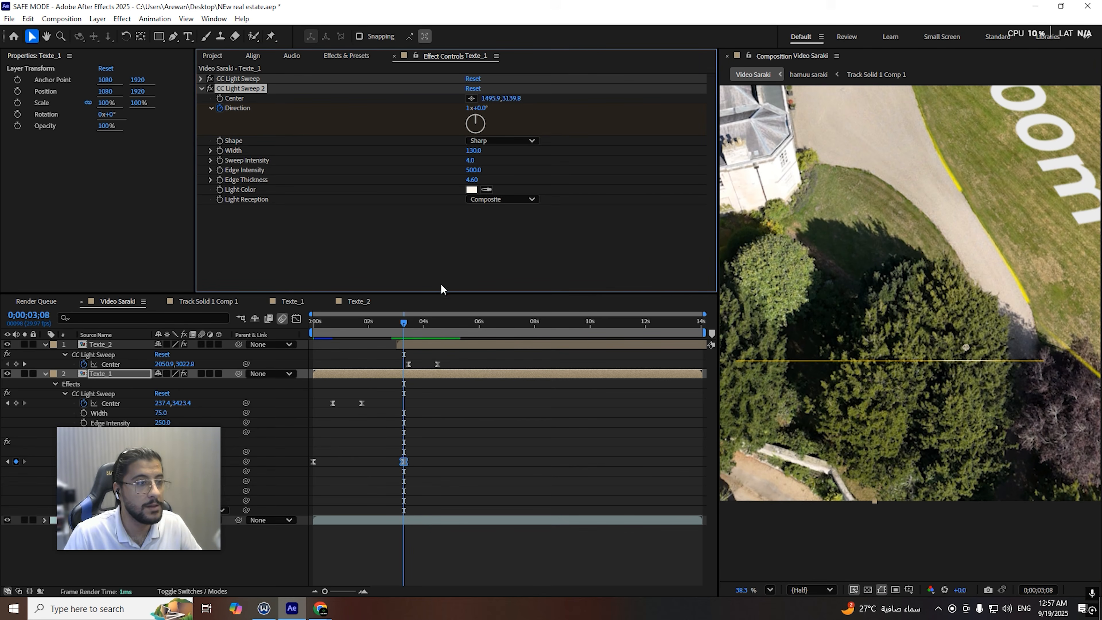
# Step: Shift the first Direction keyframe of CC Light Sweep 2 on Texte_1 to 0;00;00;07
pyautogui.moveTo(401, 333); pyautogui.dragTo(313, 333)
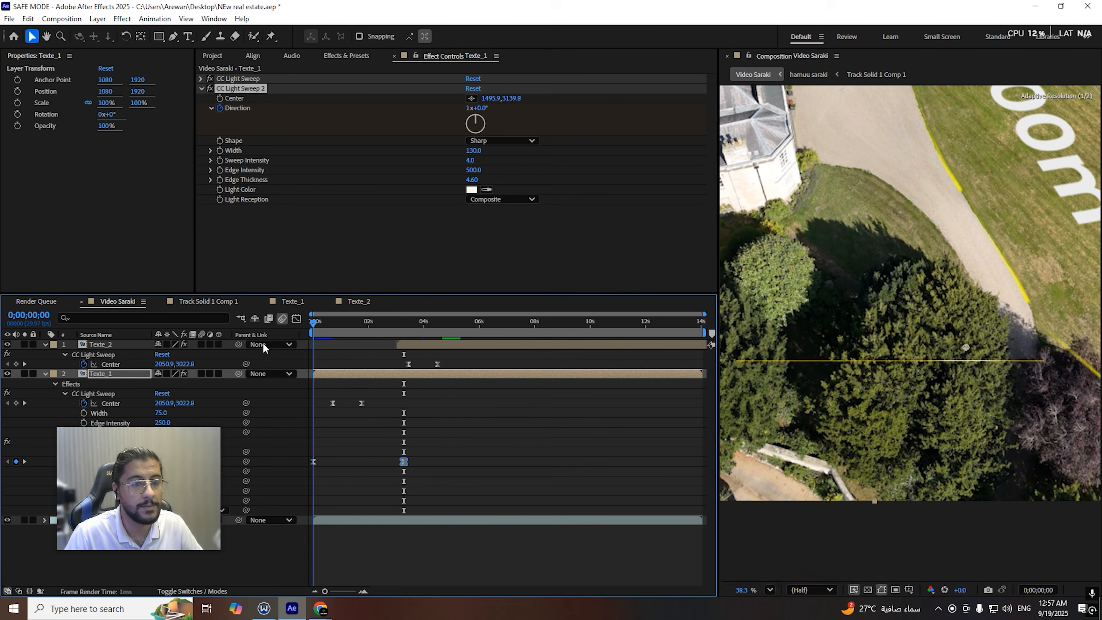
pyautogui.click(316, 464)
pyautogui.moveTo(317, 462); pyautogui.dragTo(319, 462)
# Step: Reduce CC Light Sweep 2 on Texte_1 to width 87, edge intensity 371 and edge thickness 3.10
pyautogui.press('space')
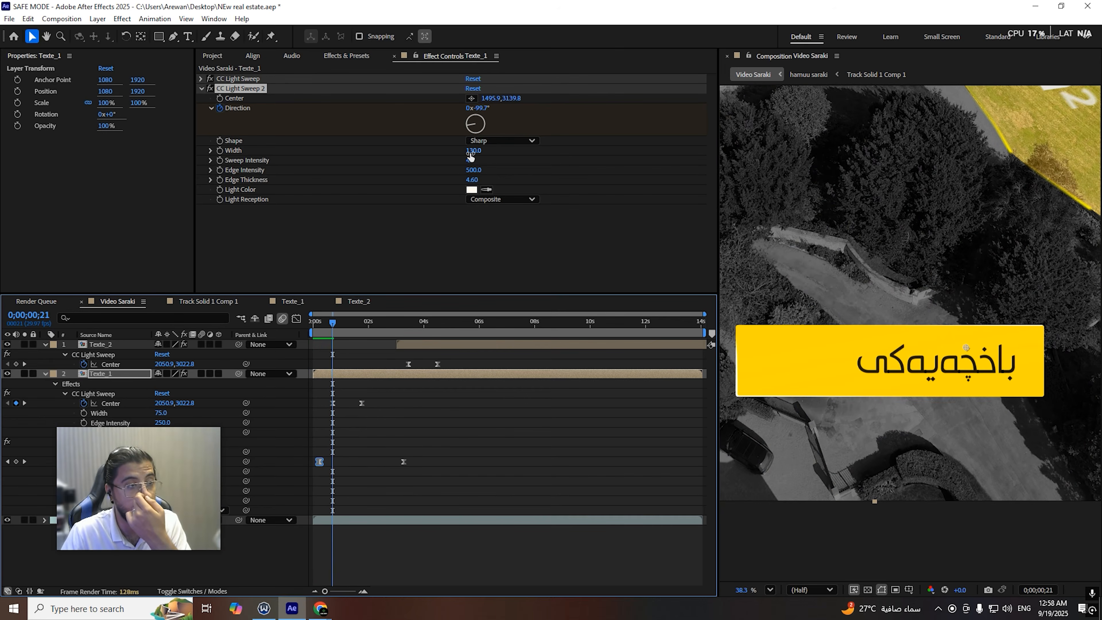
pyautogui.moveTo(473, 155); pyautogui.dragTo(442, 155)
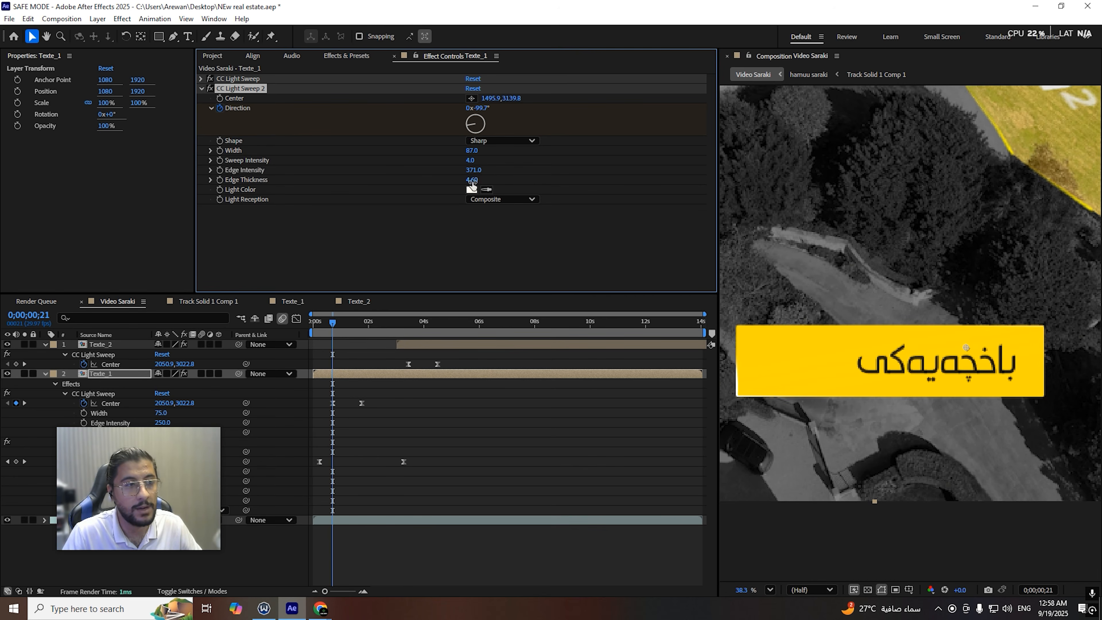
pyautogui.moveTo(457, 185); pyautogui.dragTo(462, 186)
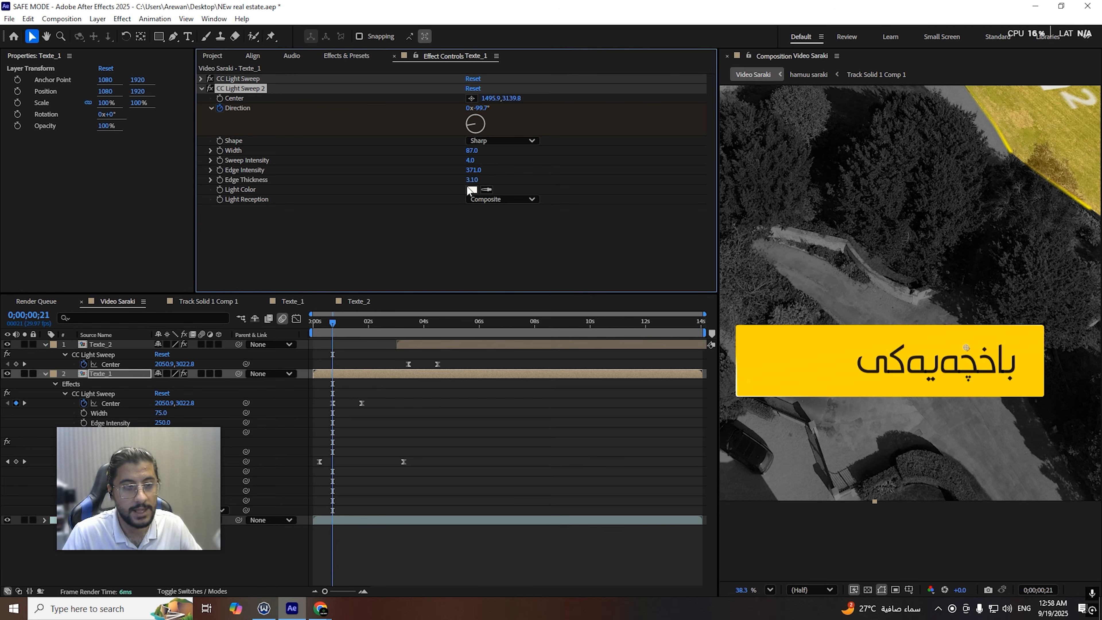
pyautogui.click(472, 189)
pyautogui.click(565, 234)
pyautogui.moveTo(580, 362); pyautogui.dragTo(580, 353)
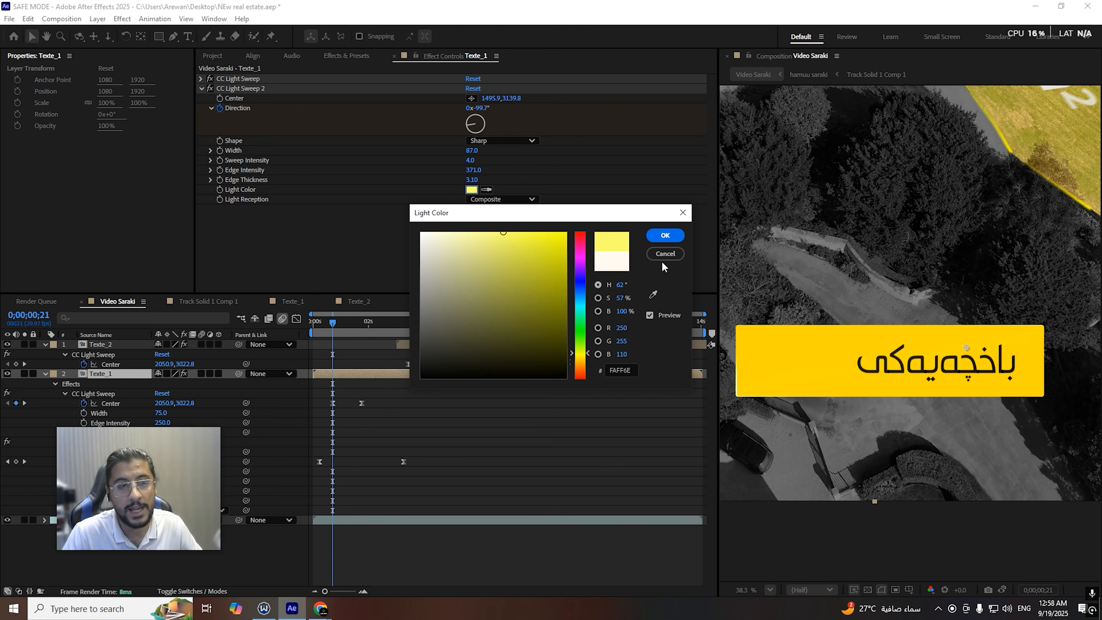
pyautogui.click(665, 254)
# Step: Play the composition from the start to check the light sweep across both title banners
pyautogui.press('space')
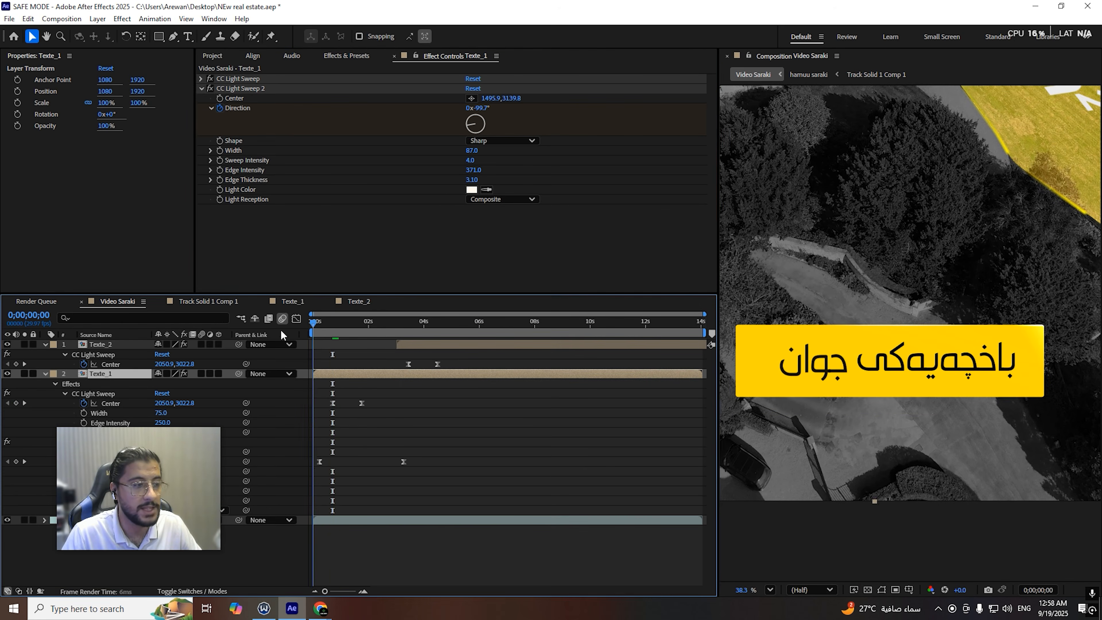
pyautogui.press('Home')
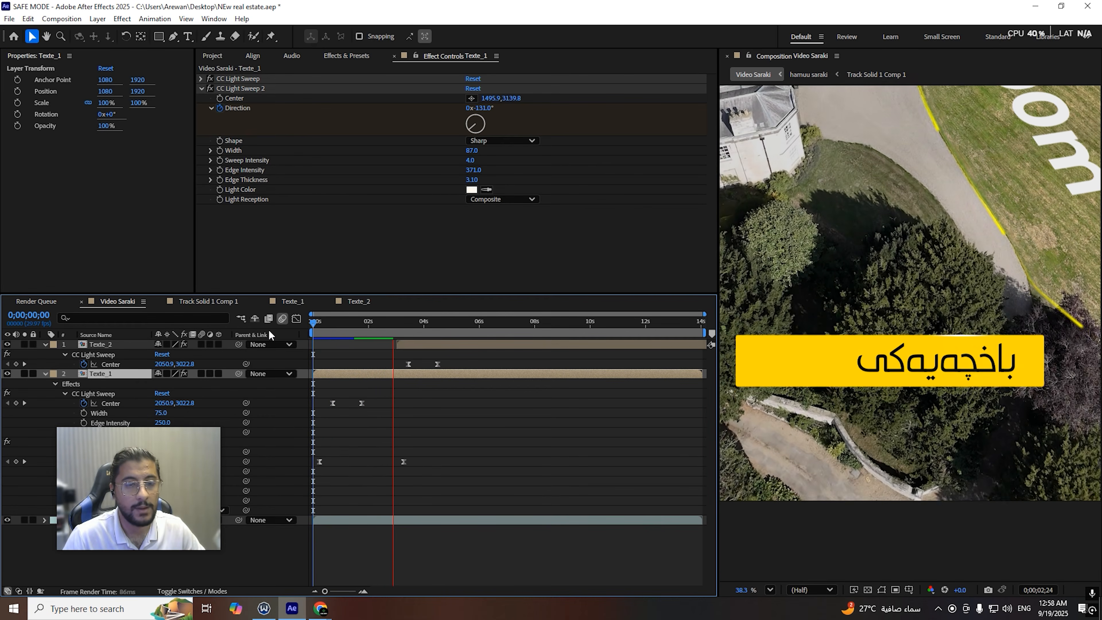
pyautogui.press('space')
pyautogui.press('space')
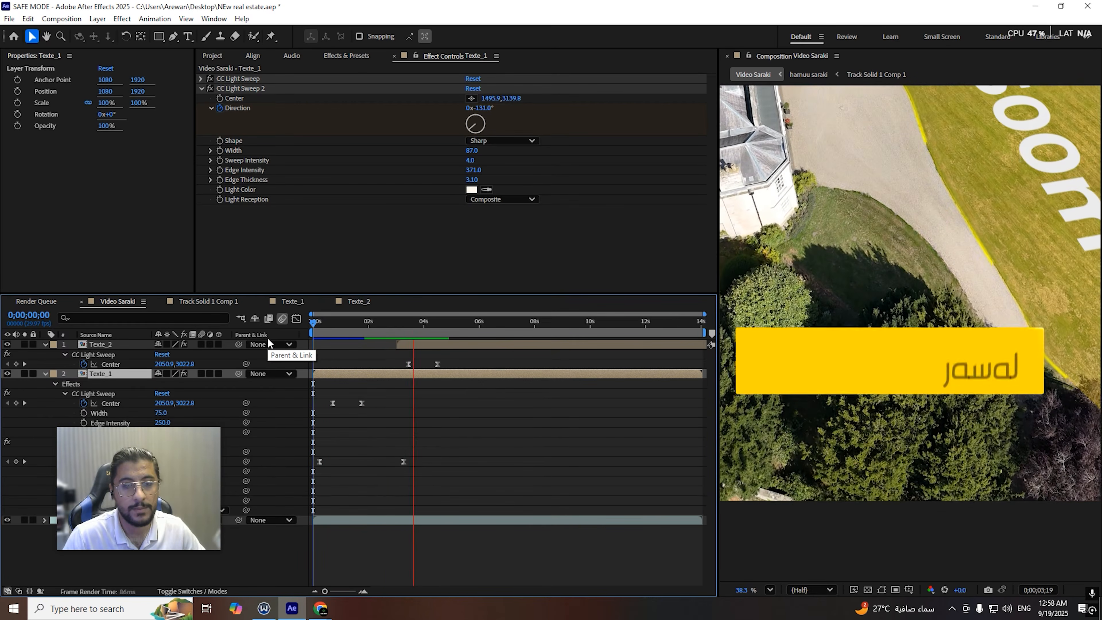
pyautogui.press('space')
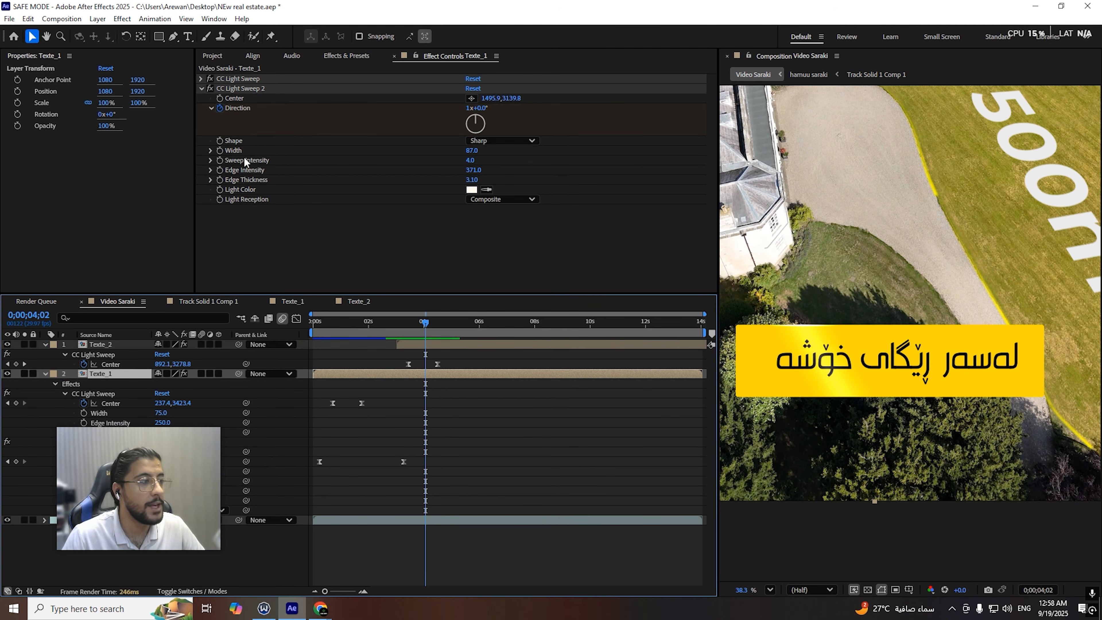
# Step: Copy CC Light Sweep 2 from Texte_1 onto Texte_2 at about 0;00;04;02 and preview it
pyautogui.click(230, 91)
pyautogui.click(429, 343)
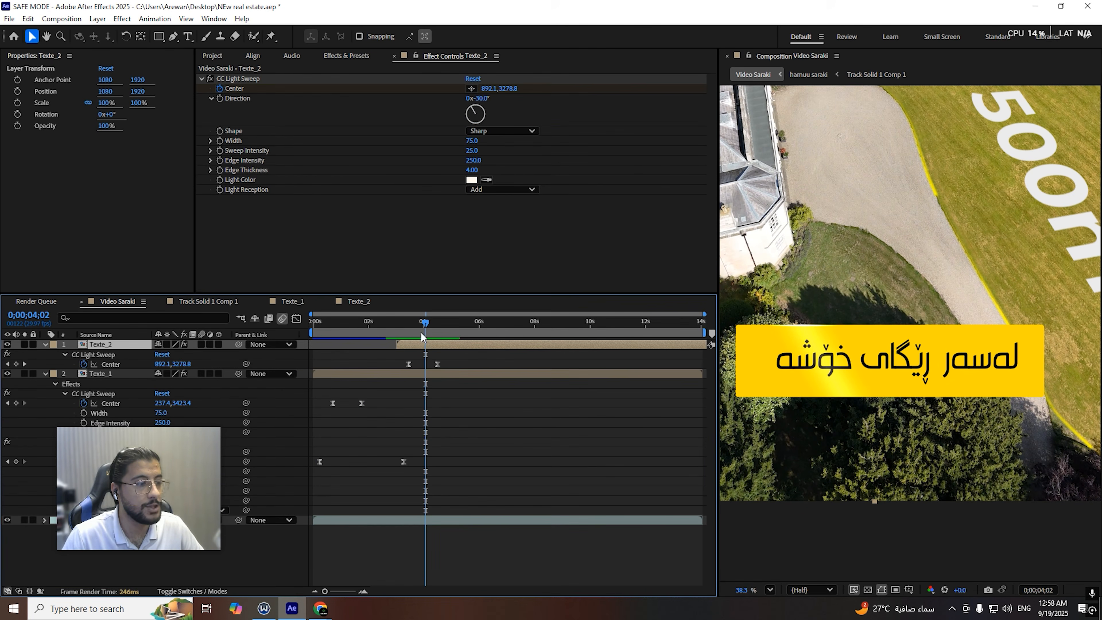
pyautogui.hotkey('ctrl', 'v')
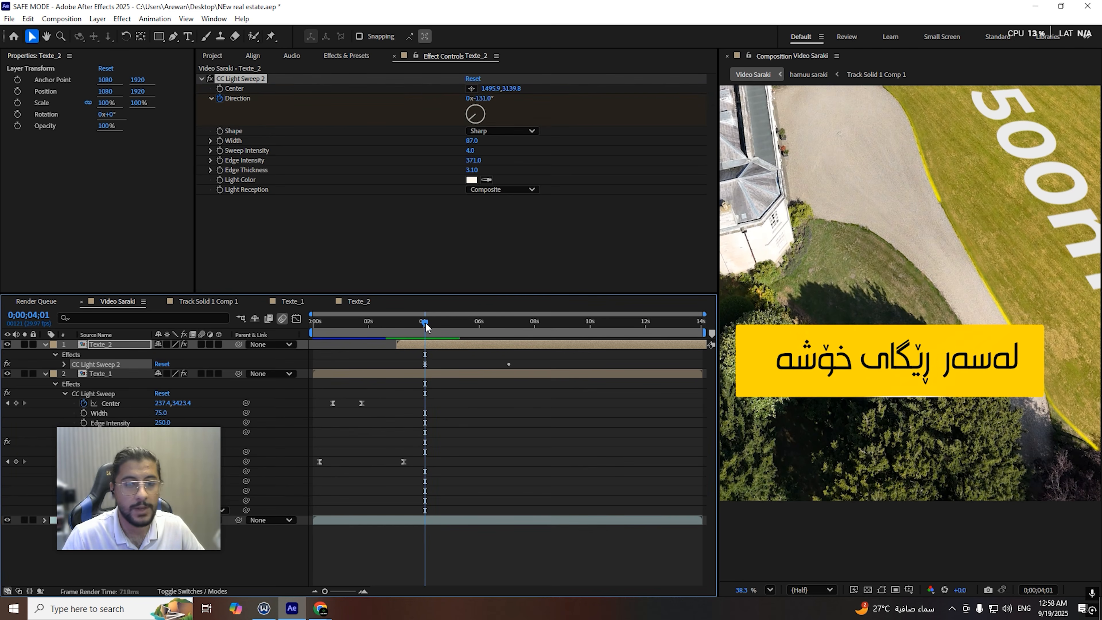
pyautogui.press('space')
pyautogui.press('space')
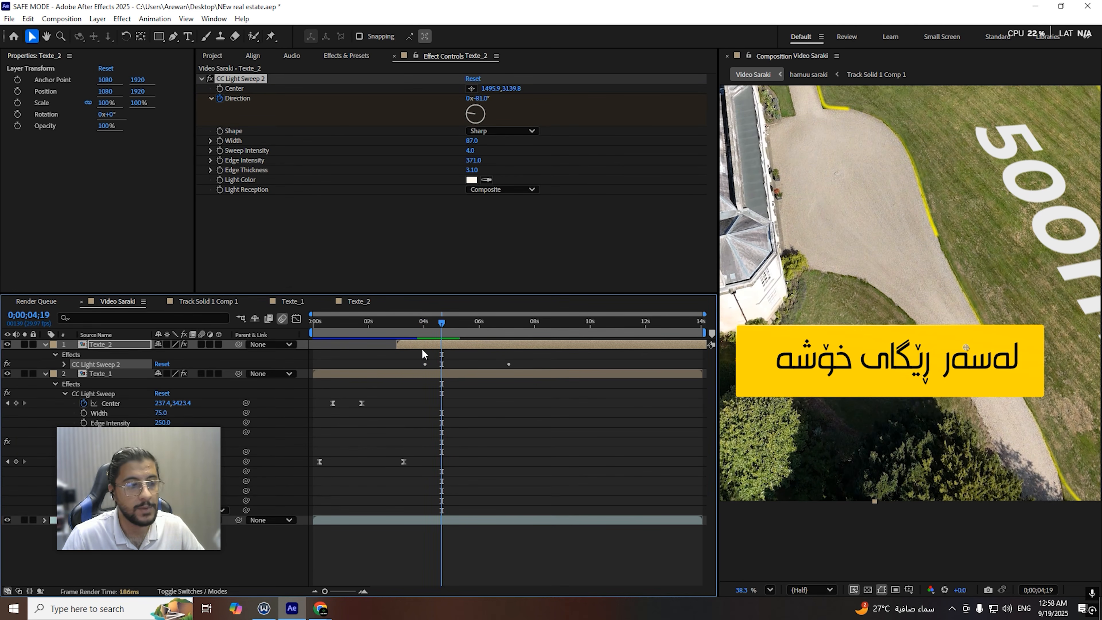
# Step: Move the first Direction keyframe of CC Light Sweep 2 on Texte_1 to 0;00;01;11
pyautogui.click(423, 365)
pyautogui.moveTo(443, 322); pyautogui.dragTo(431, 329)
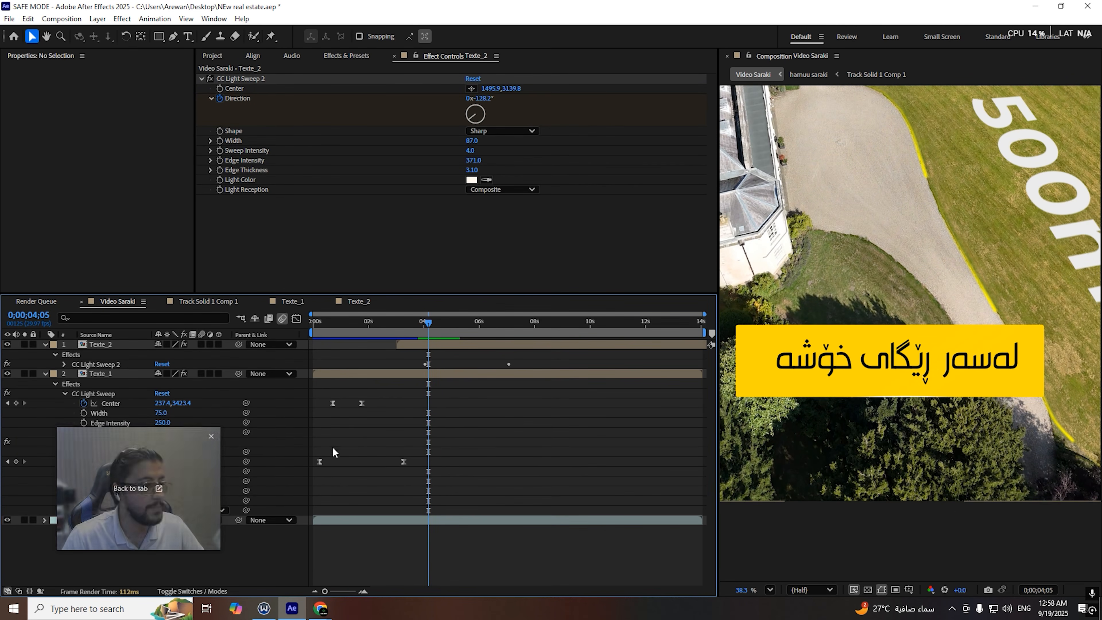
pyautogui.click(8, 462)
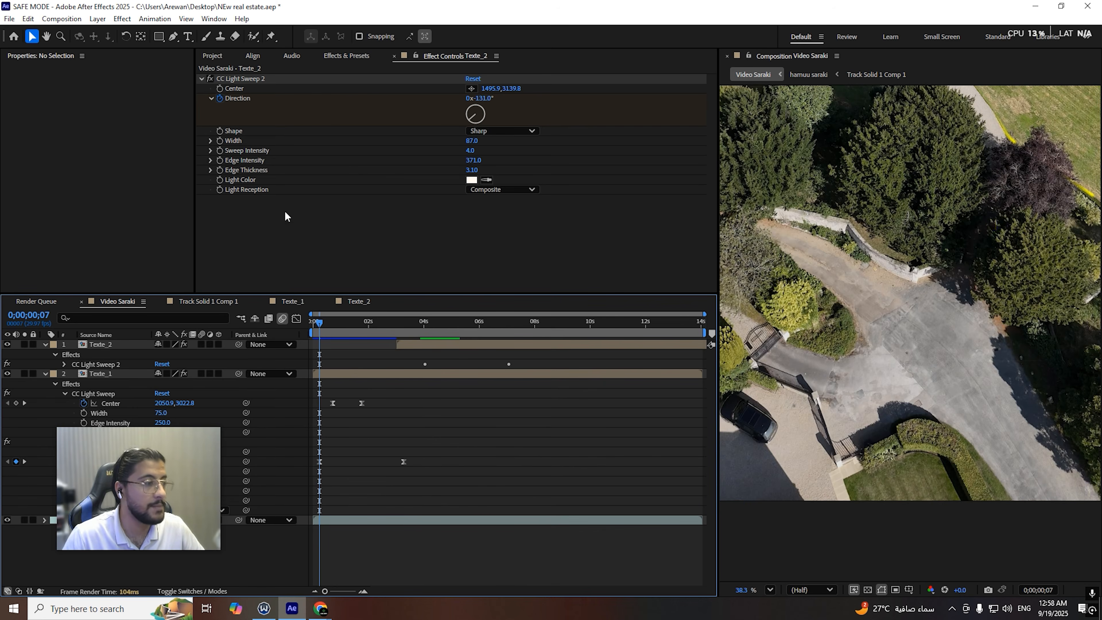
pyautogui.moveTo(314, 323); pyautogui.dragTo(350, 321)
pyautogui.click(320, 461)
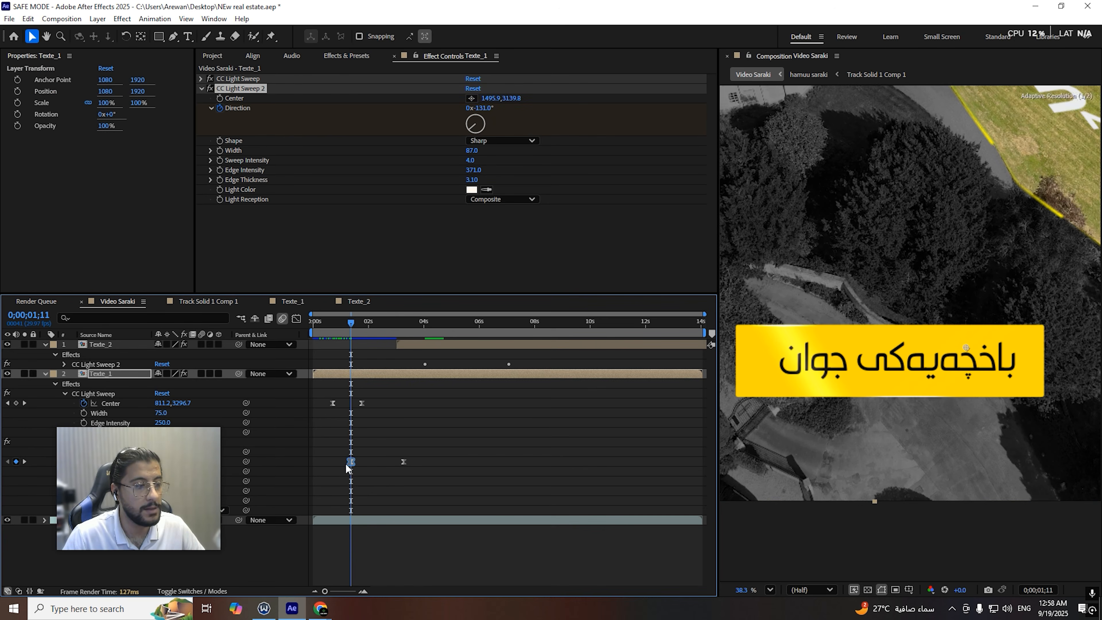
# Step: Set the first Direction keyframe of CC Light Sweep 2 on Texte_1 to -237° and move it to 0;00;00;00
pyautogui.moveTo(472, 131)
pyautogui.mouseDown()
pyautogui.moveTo(460, 135)
pyautogui.moveTo(473, 151)
pyautogui.mouseUp()
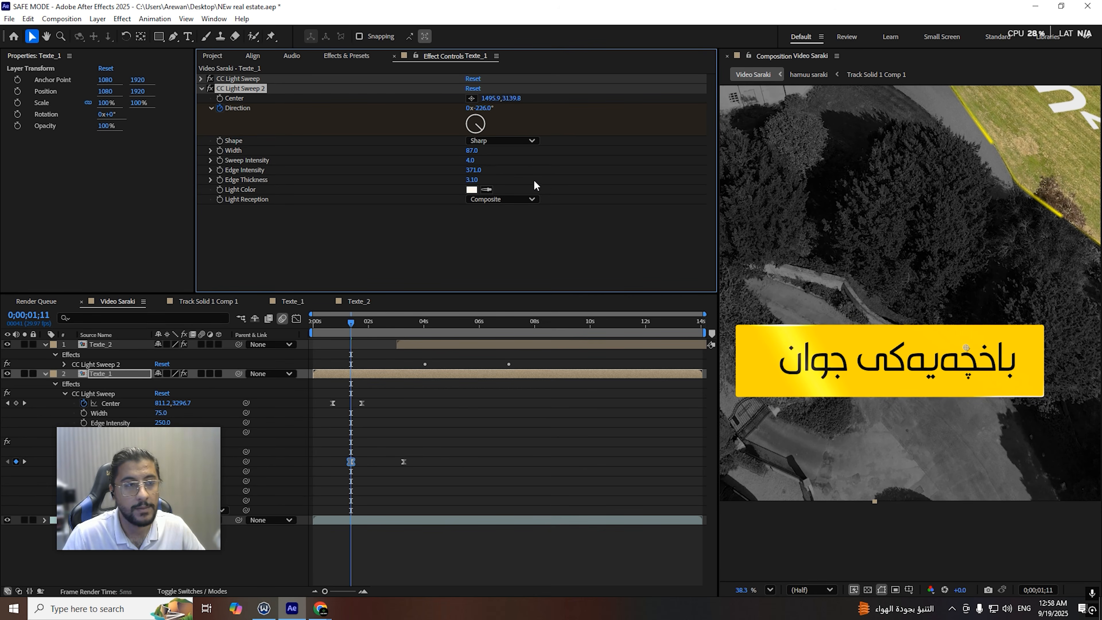
pyautogui.moveTo(558, 183); pyautogui.dragTo(558, 178)
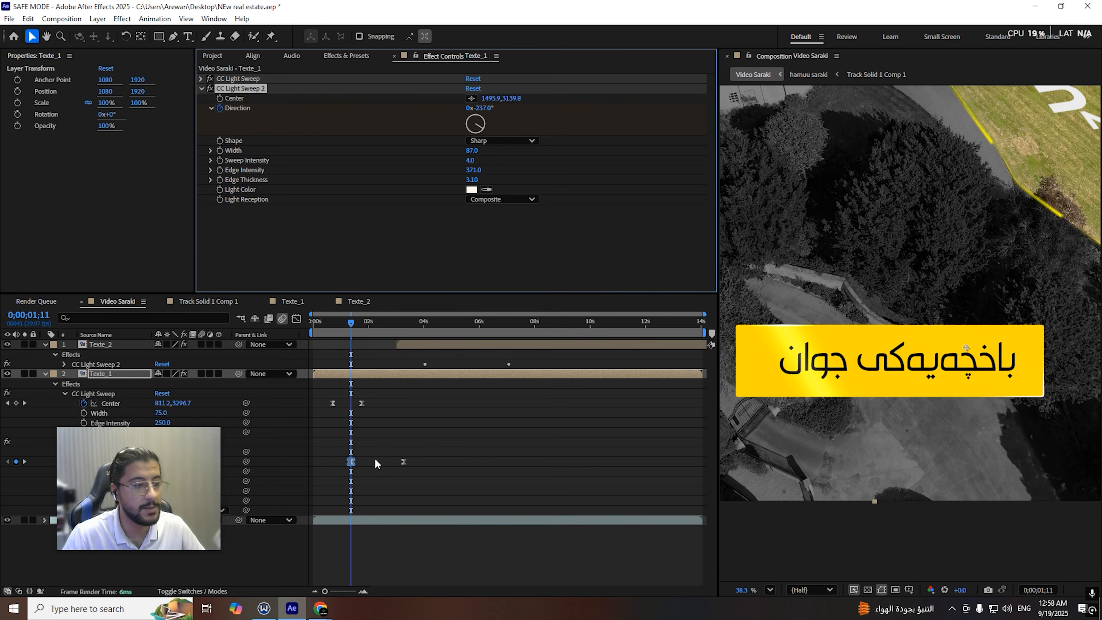
pyautogui.moveTo(349, 462); pyautogui.dragTo(317, 463)
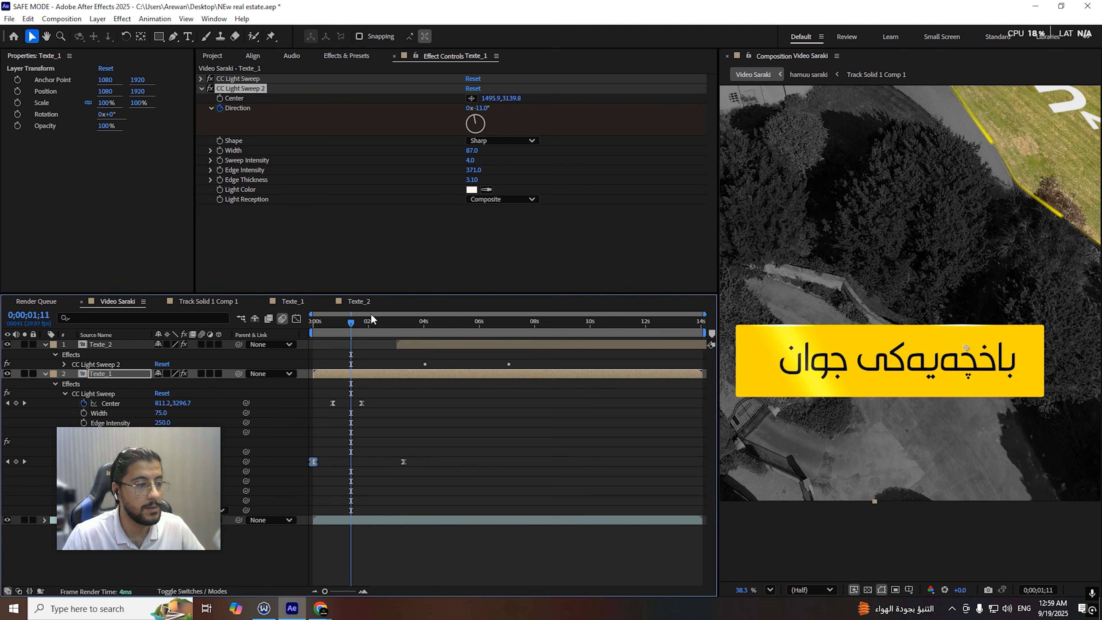
pyautogui.moveTo(341, 327); pyautogui.dragTo(276, 331)
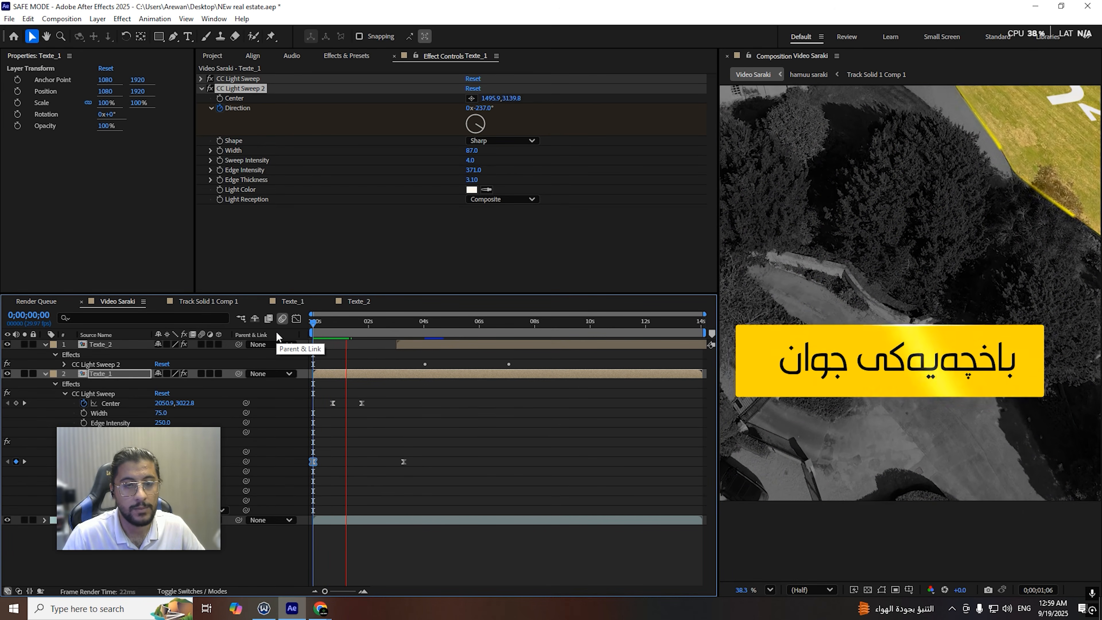
pyautogui.press('space')
# Step: Copy the updated CC Light Sweep 2 from Texte_1 over the one on Texte_2 at 0;00;03;01
pyautogui.moveTo(424, 458); pyautogui.dragTo(278, 491)
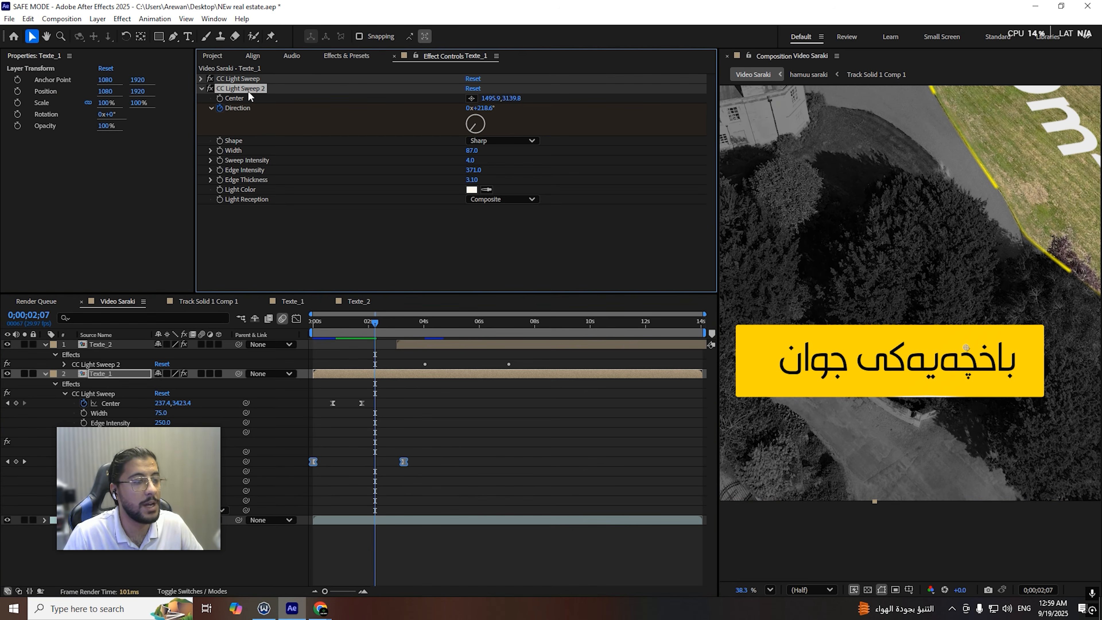
pyautogui.click(415, 344)
pyautogui.click(395, 322)
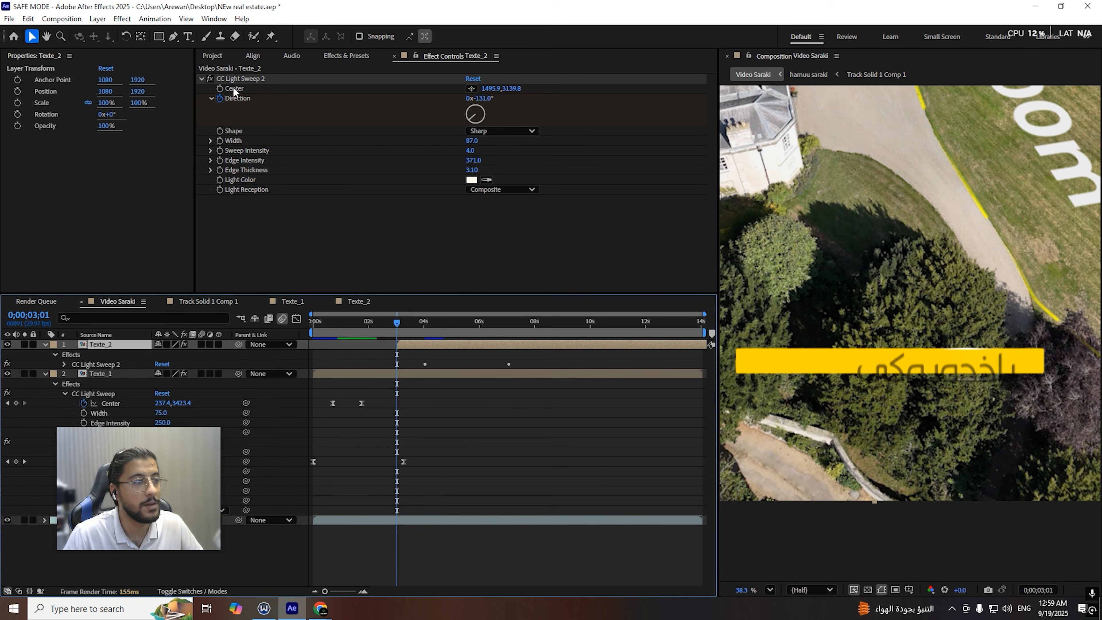
pyautogui.click(232, 81)
pyautogui.hotkey('ctrl', 'v')
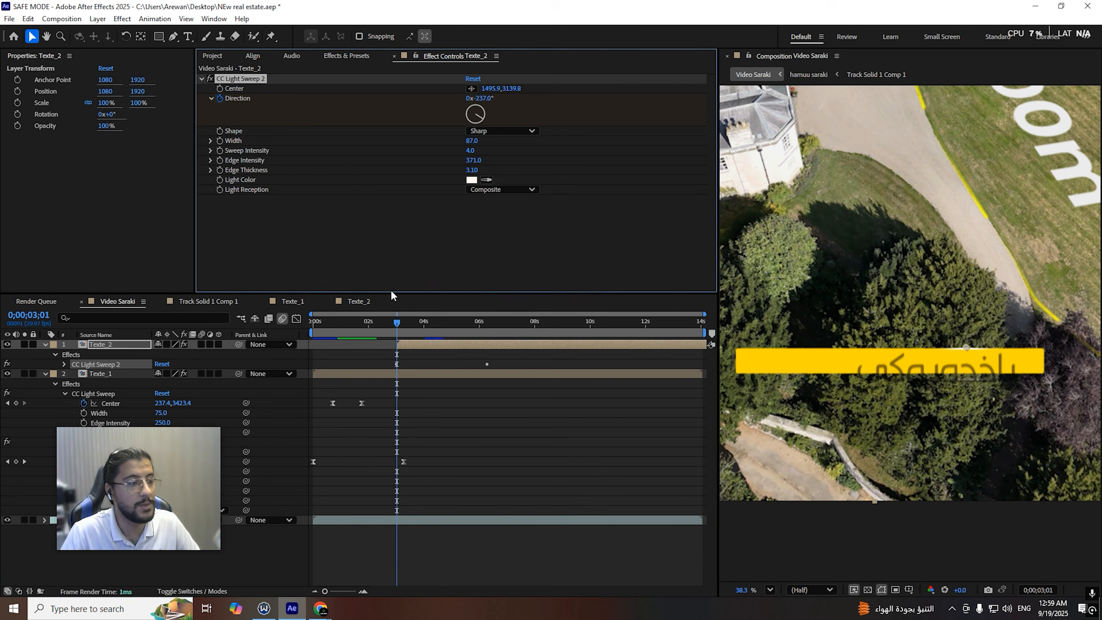
# Step: Try to copy only CC Light Sweep from Texte_1 onto Texte_2 at 0;00;04;01, then undo the paste
pyautogui.click(114, 374)
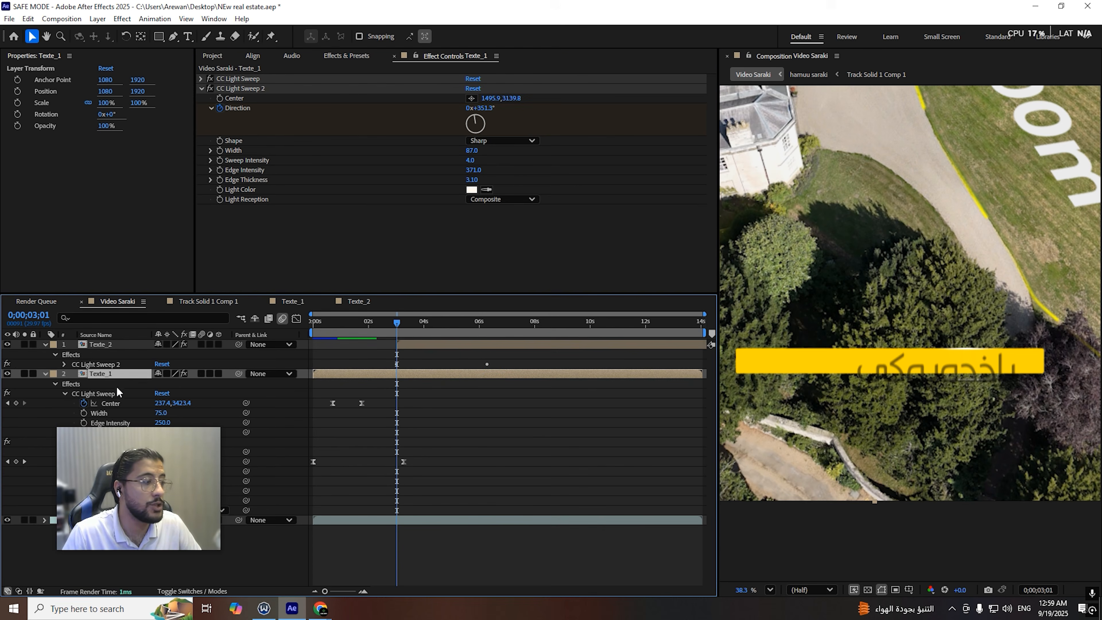
pyautogui.click(243, 79)
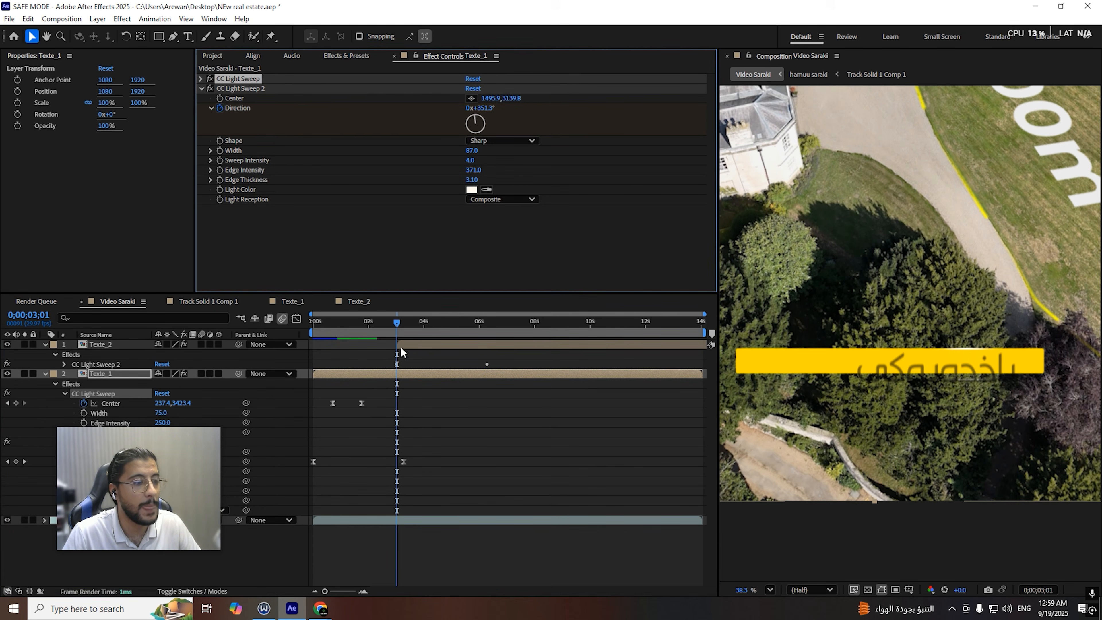
pyautogui.press('space')
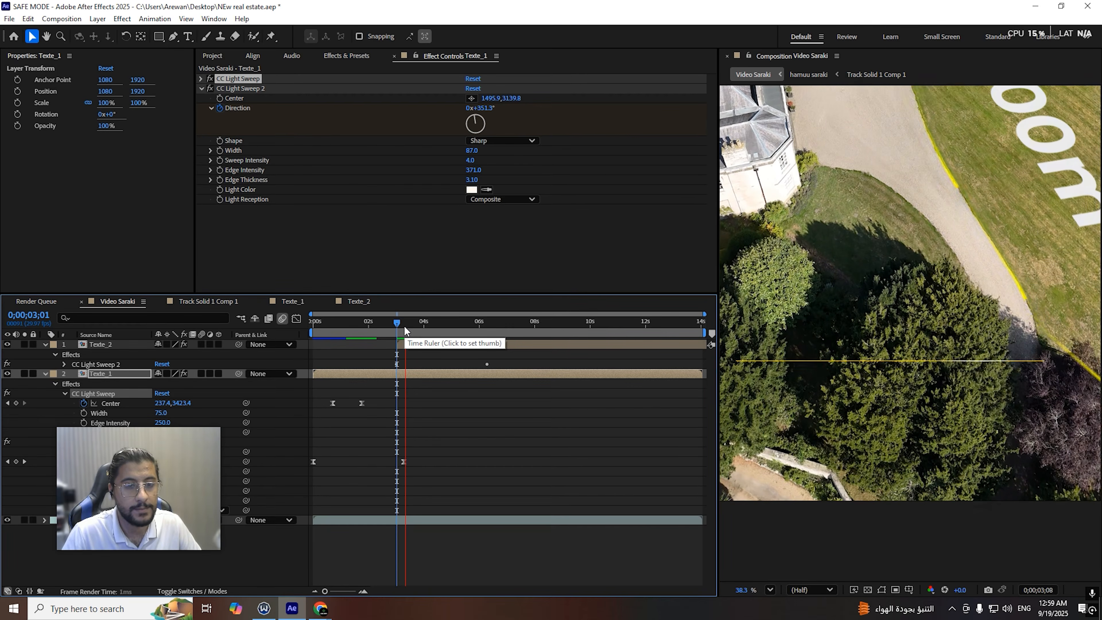
pyautogui.press('space')
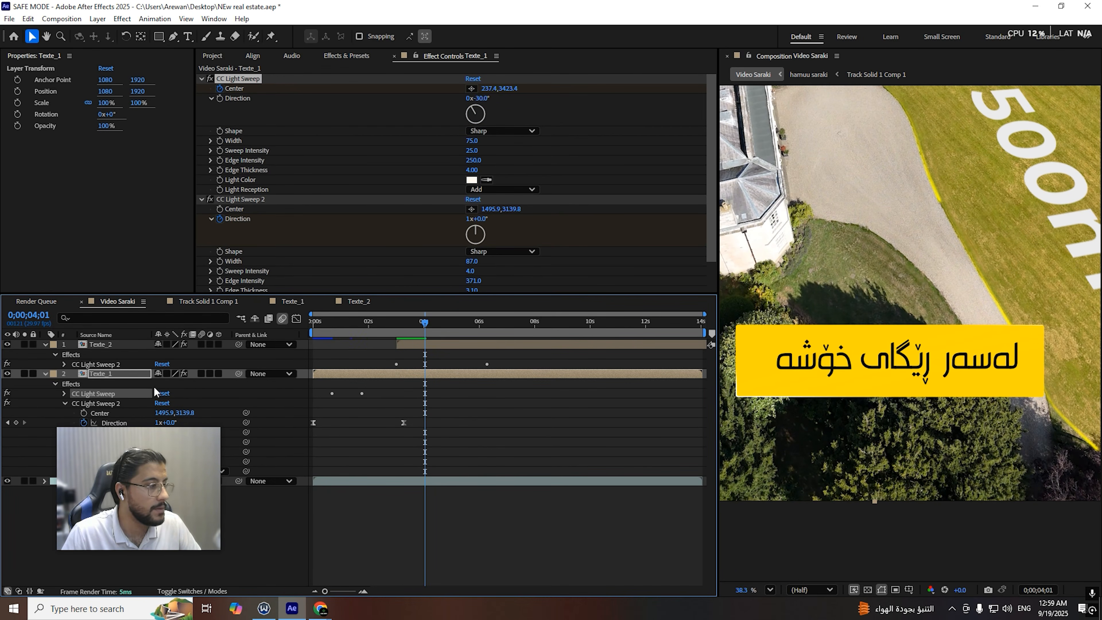
pyautogui.click(44, 373)
pyautogui.click(95, 344)
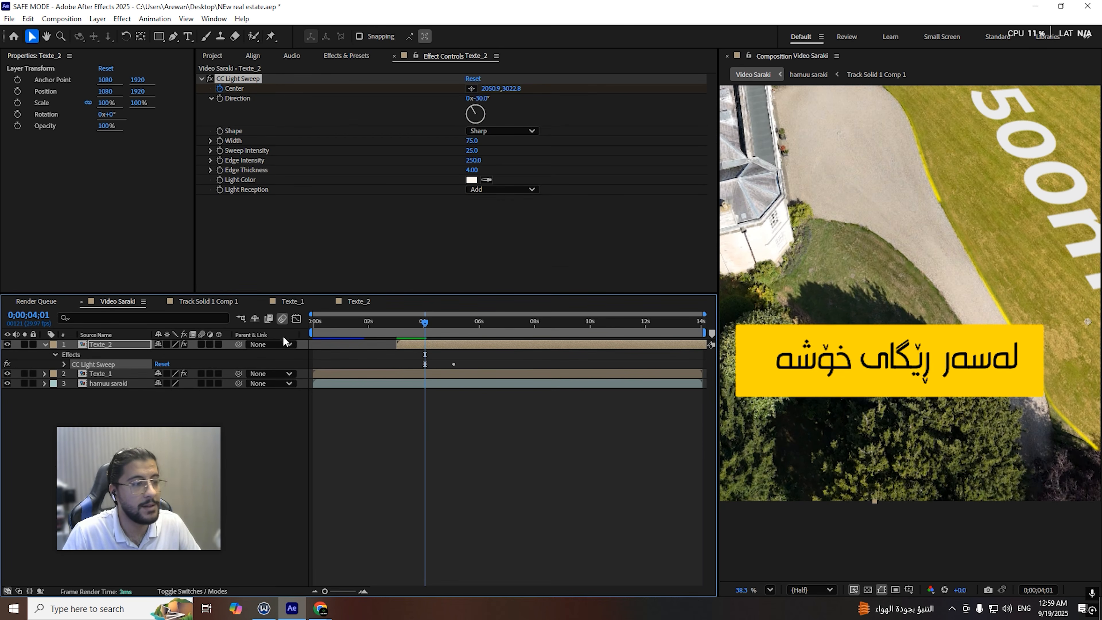
pyautogui.click(302, 146)
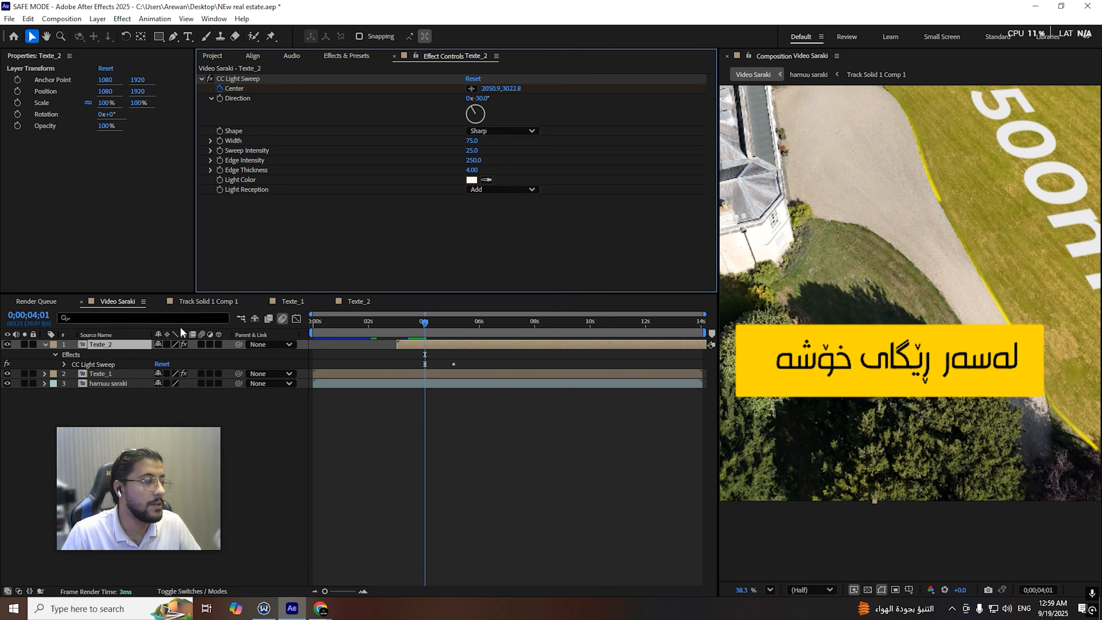
pyautogui.hotkey('ctrl', 'z')
# Step: Copy both CC Light Sweep and CC Light Sweep 2 from Texte_1 onto Texte_2 at 0;00;04;01
pyautogui.click(44, 374)
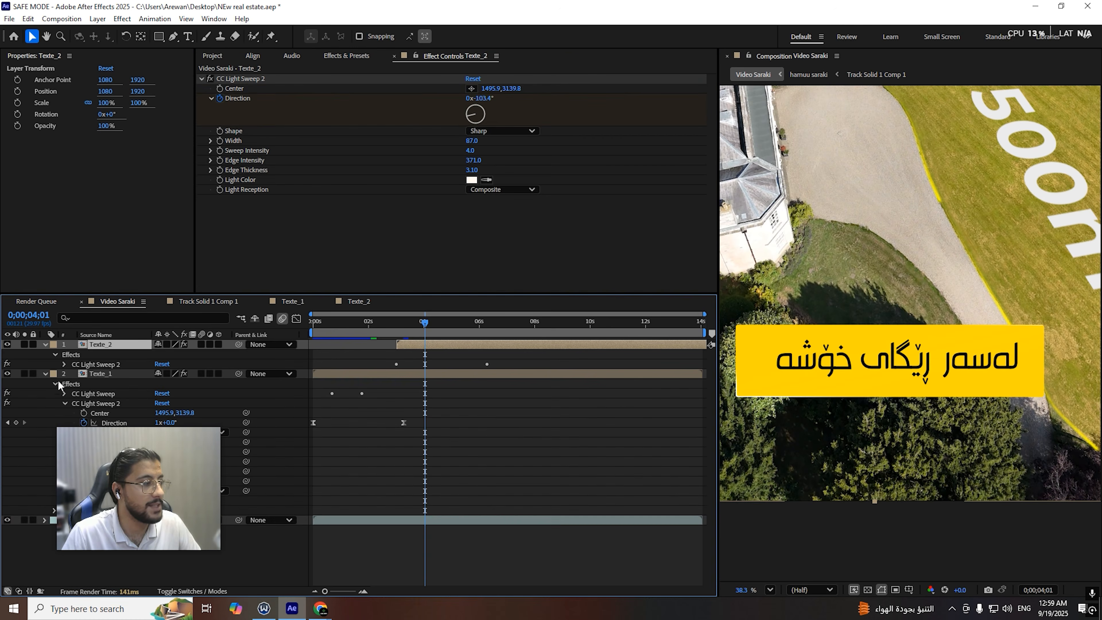
pyautogui.click(79, 395)
pyautogui.keyDown('shift'); pyautogui.click(96, 400); pyautogui.keyUp('shift')
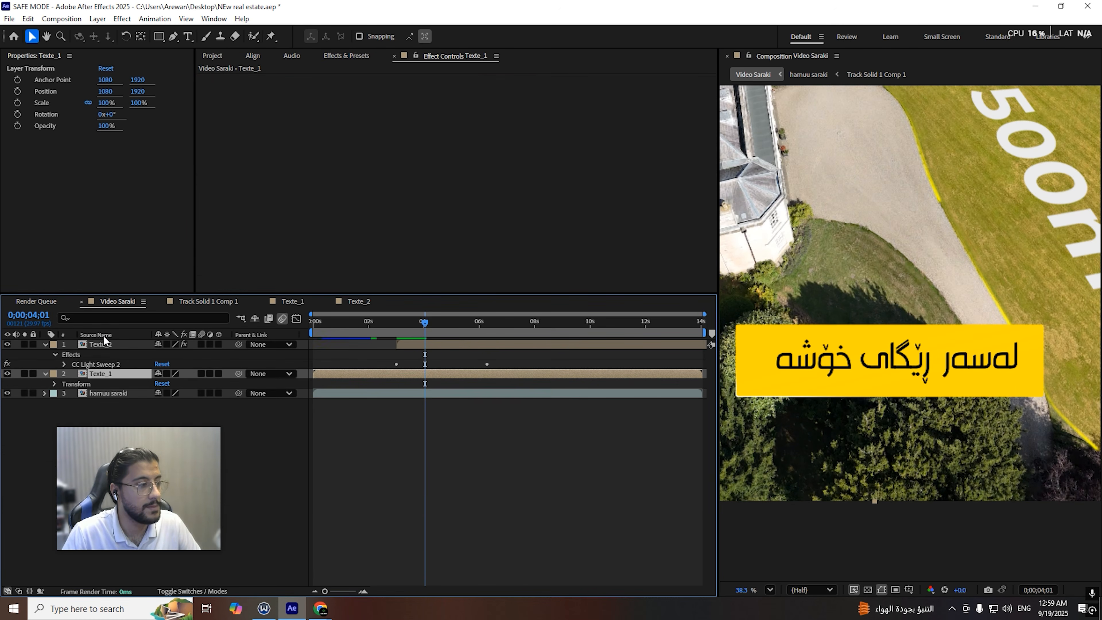
pyautogui.click(103, 341)
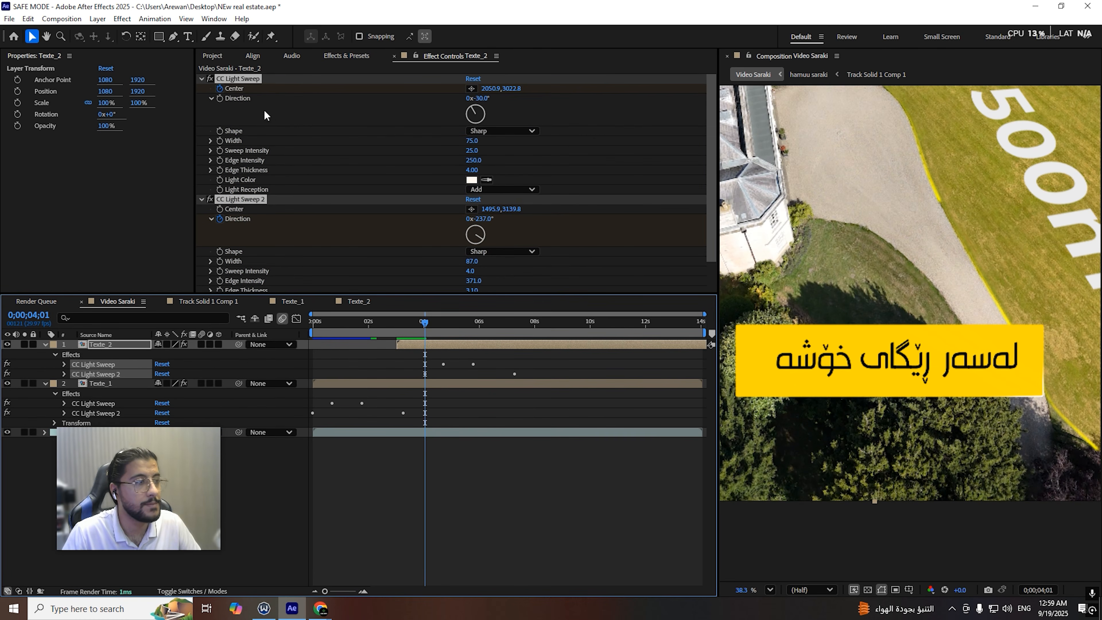
pyautogui.click(243, 79)
pyautogui.hotkey('ctrl', 'v')
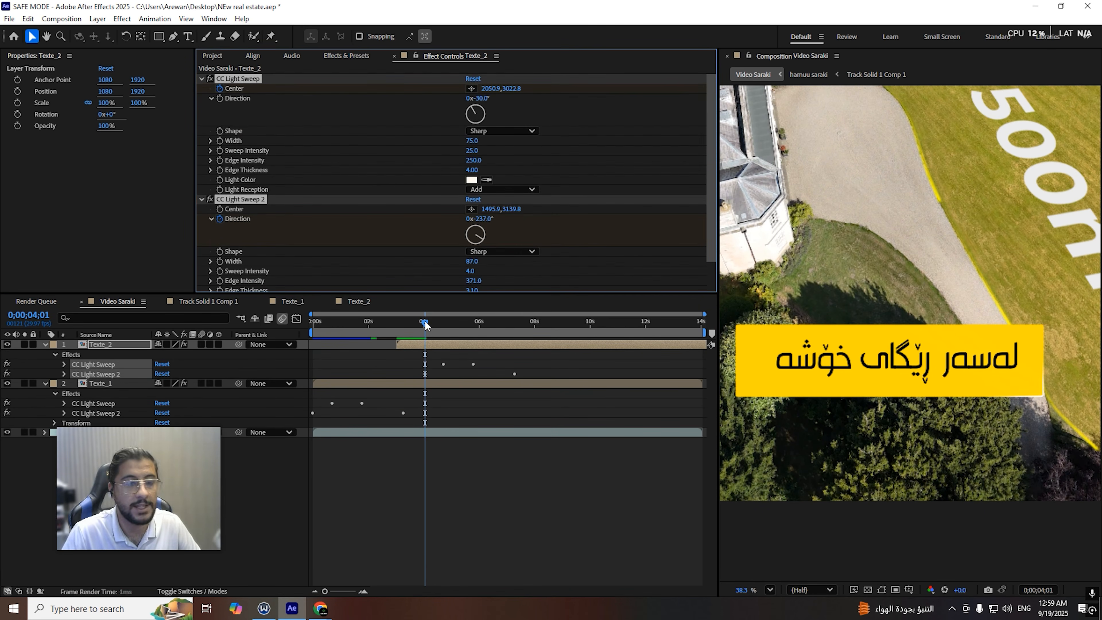
# Step: Reveal the light sweep keyframes on Texte_2 and shift them all earlier, placing the first Center keyframe at about 4 seconds
pyautogui.moveTo(425, 322); pyautogui.dragTo(431, 322)
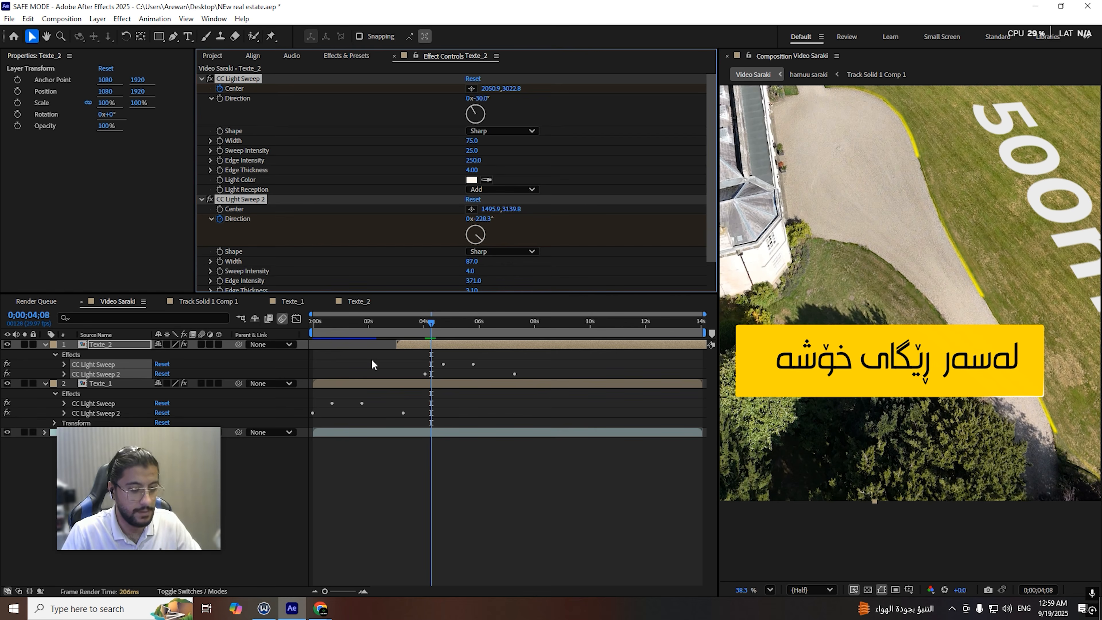
pyautogui.press('u')
pyautogui.moveTo(557, 359); pyautogui.dragTo(420, 365)
# Step: Preview the retimed sweeps on Texte_2, then play the full frame from the composition start
pyautogui.moveTo(421, 321); pyautogui.dragTo(393, 323)
pyautogui.press('space')
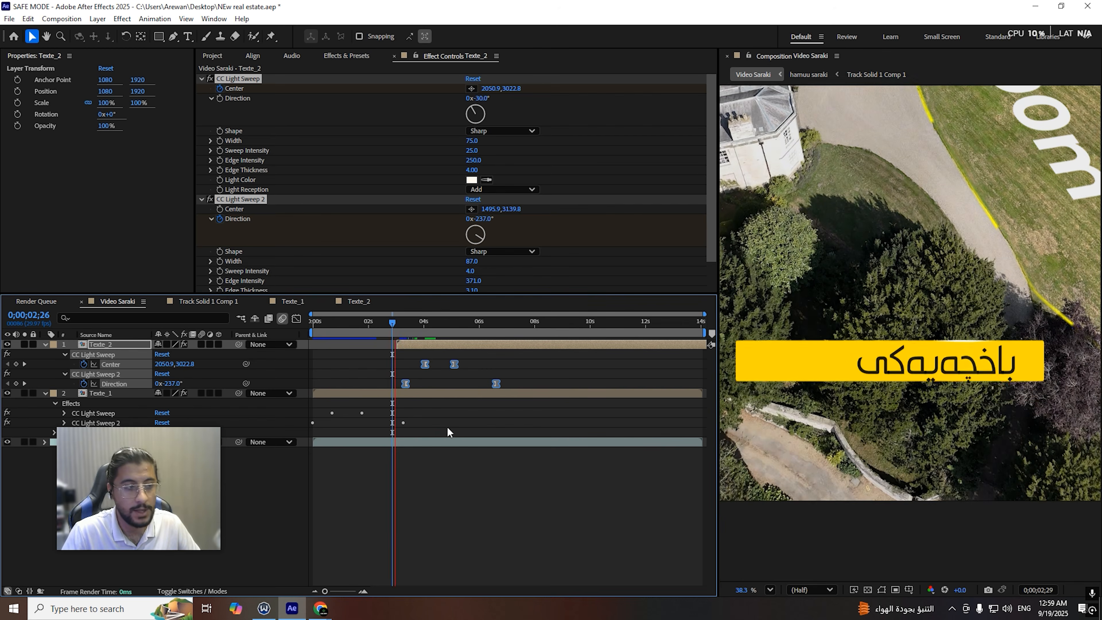
pyautogui.scroll(-1, 844, 440)
pyautogui.scroll(-1, 844, 439)
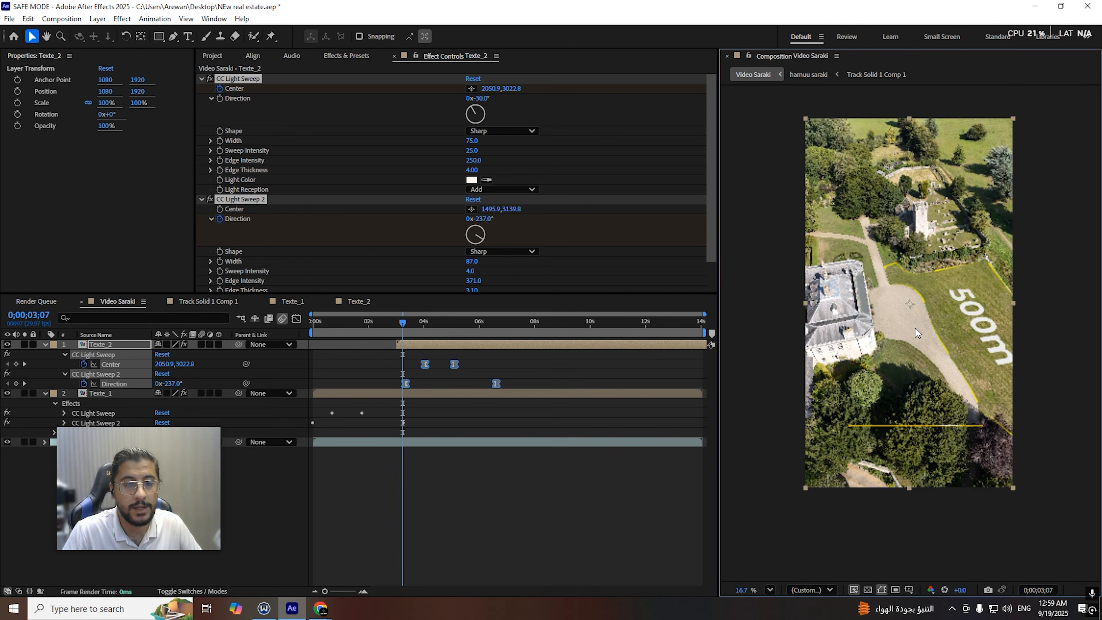
pyautogui.moveTo(412, 322); pyautogui.dragTo(309, 580)
pyautogui.press('space')
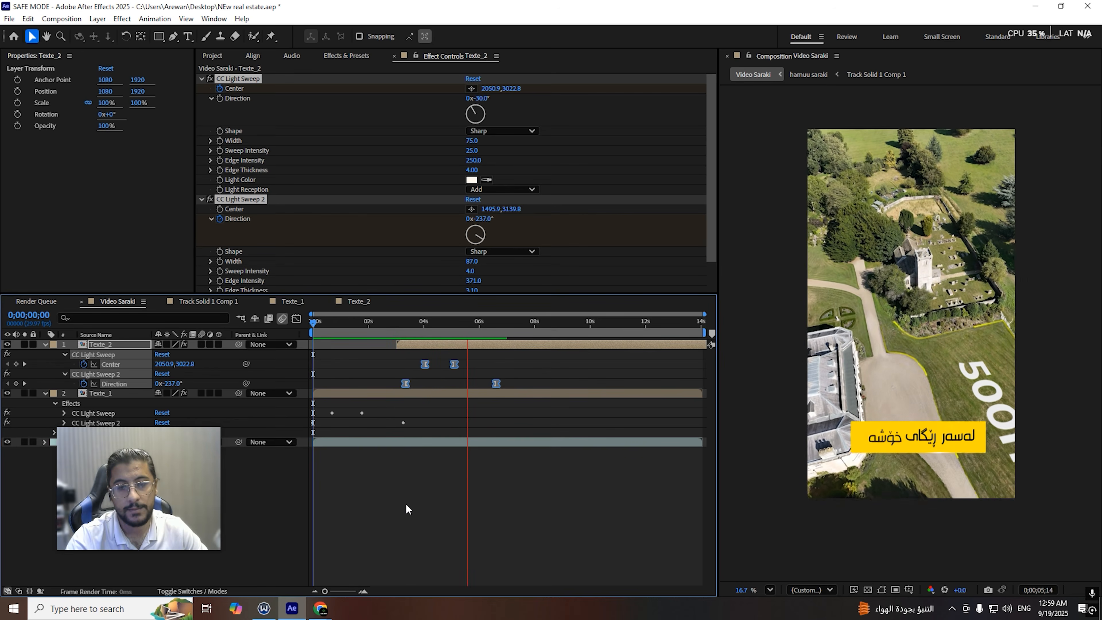
pyautogui.press('space')
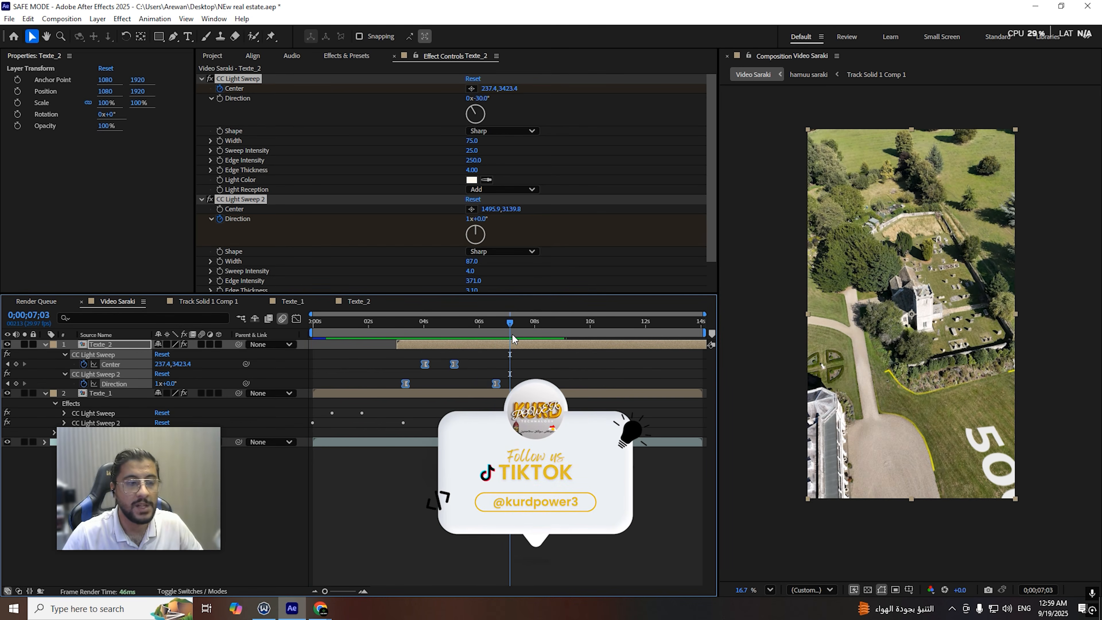
# Step: Collapse the expanded properties of Texte_2, Texte_1 and hamuu saraki in the timeline
pyautogui.press('j')
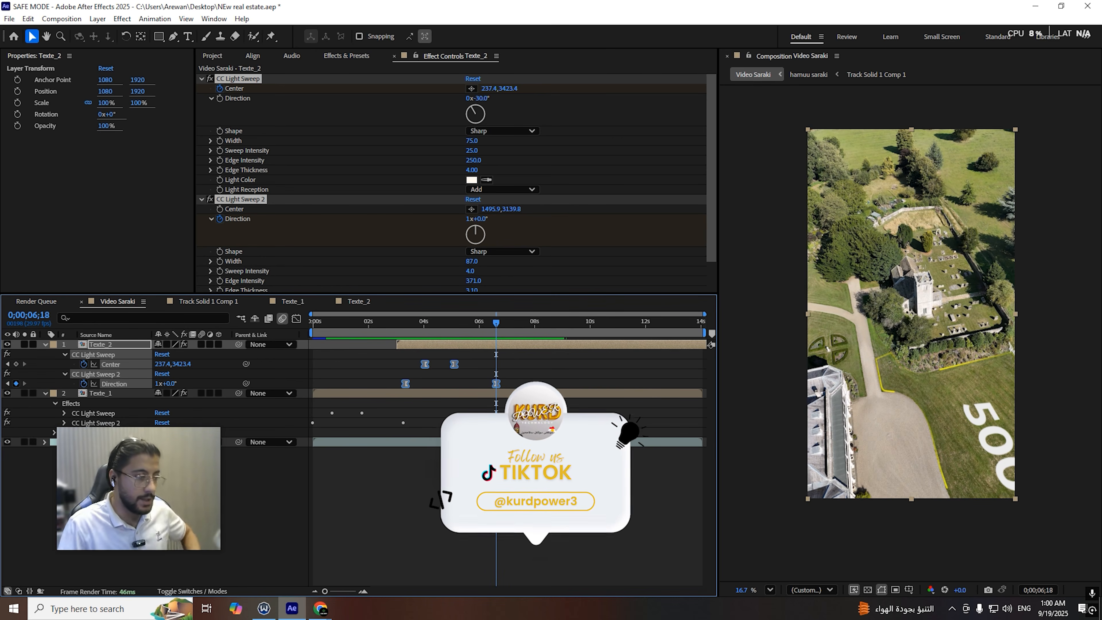
pyautogui.click(45, 442)
pyautogui.click(45, 394)
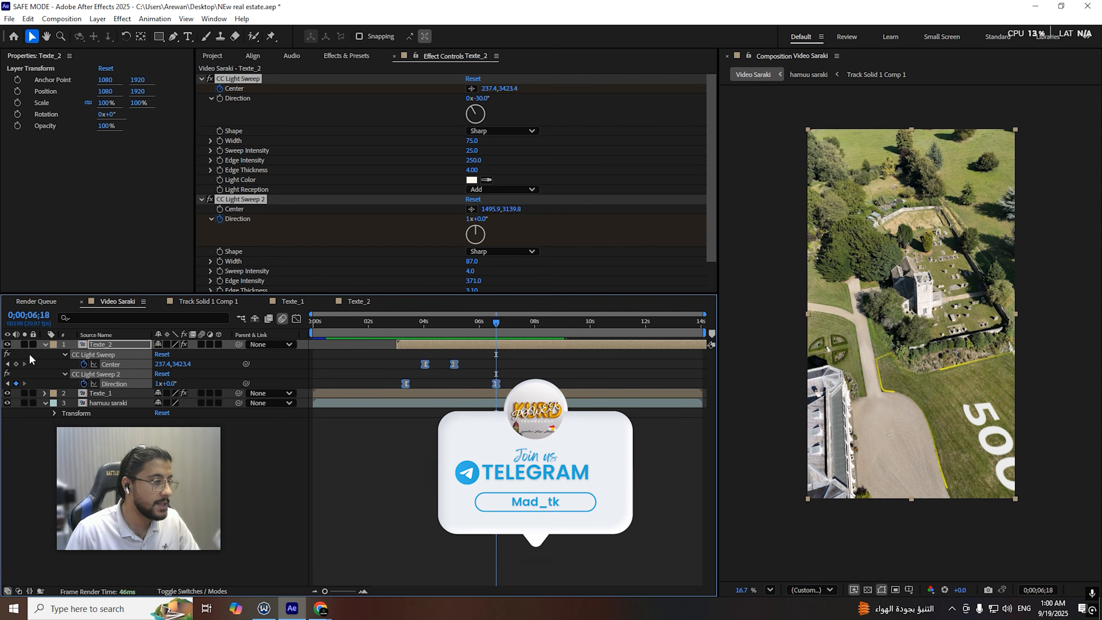
pyautogui.click(45, 344)
pyautogui.click(45, 364)
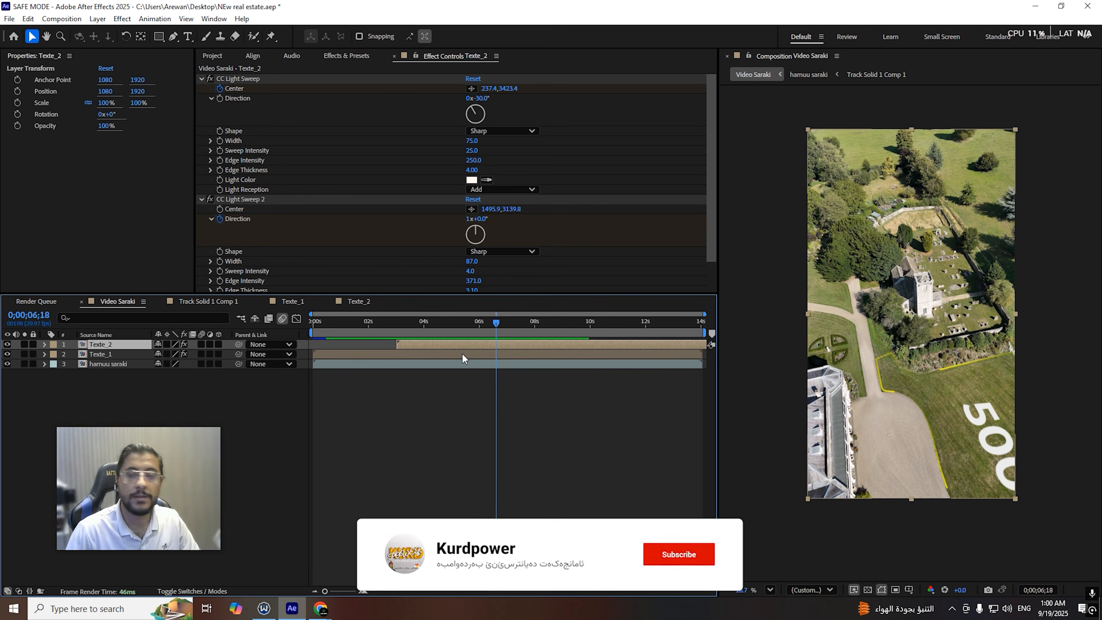
# Step: Play the composition from the start to review both title banners, and save the project
pyautogui.moveTo(498, 322); pyautogui.dragTo(316, 331)
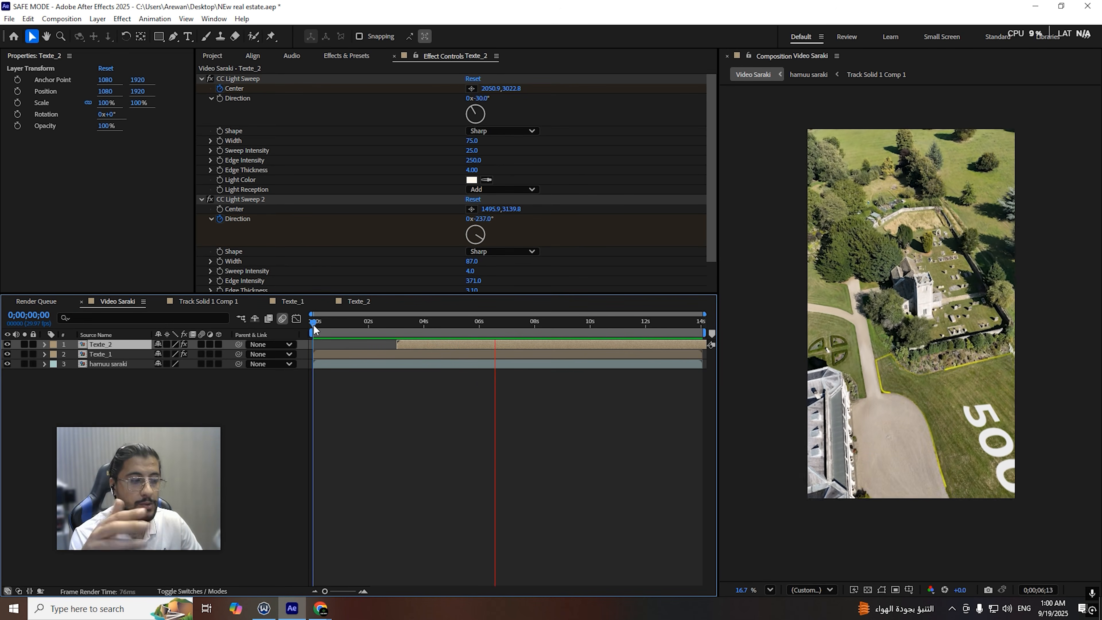
pyautogui.press('space')
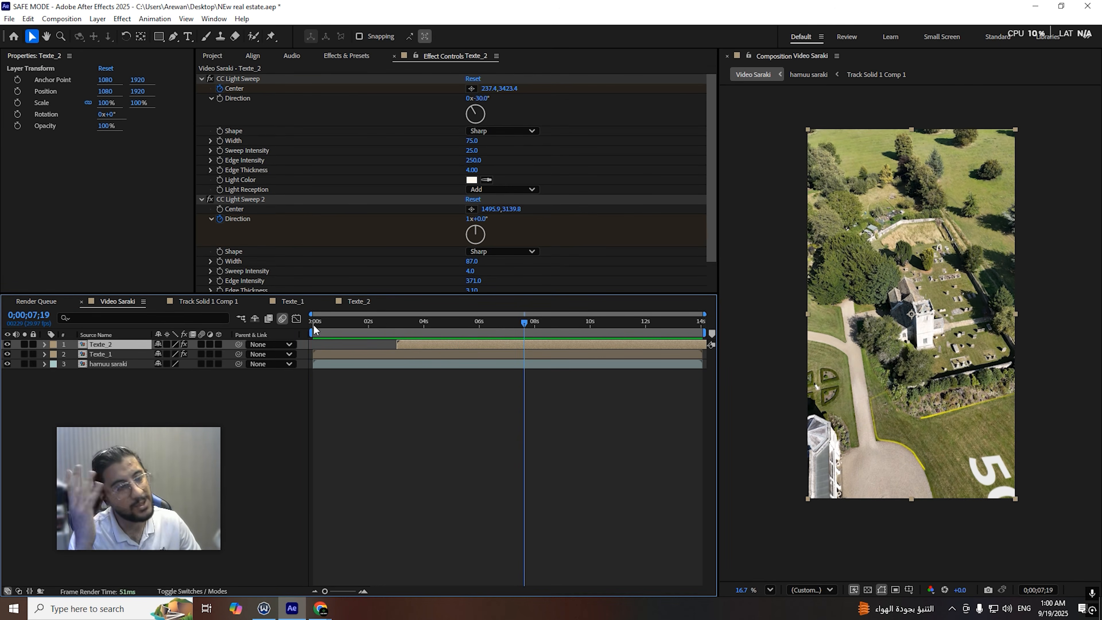
pyautogui.press('space')
pyautogui.press('space')
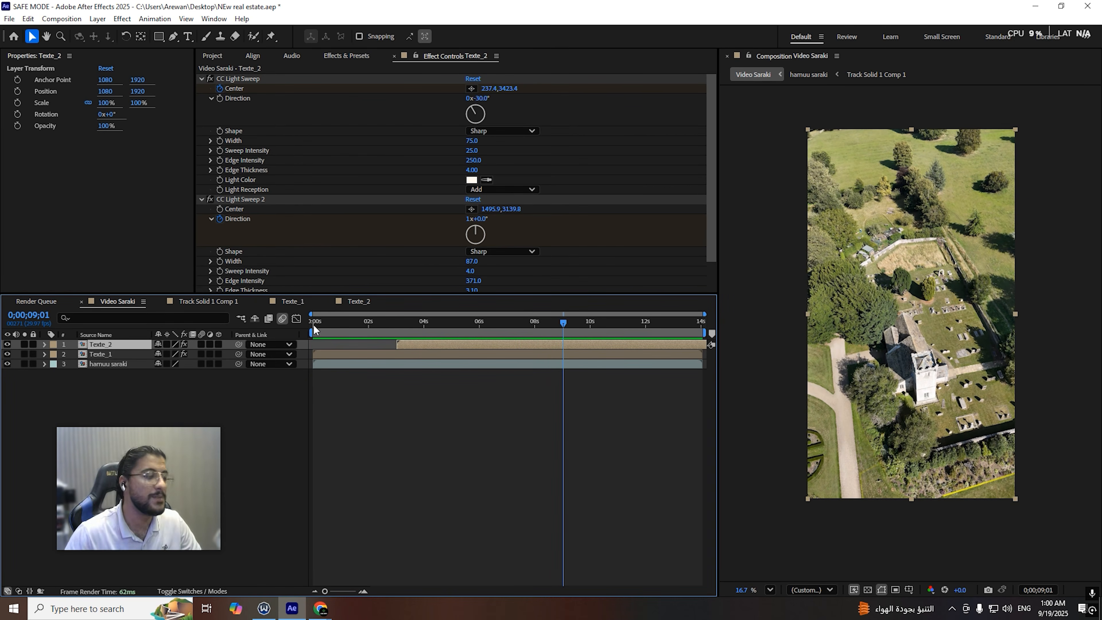
pyautogui.press('Home')
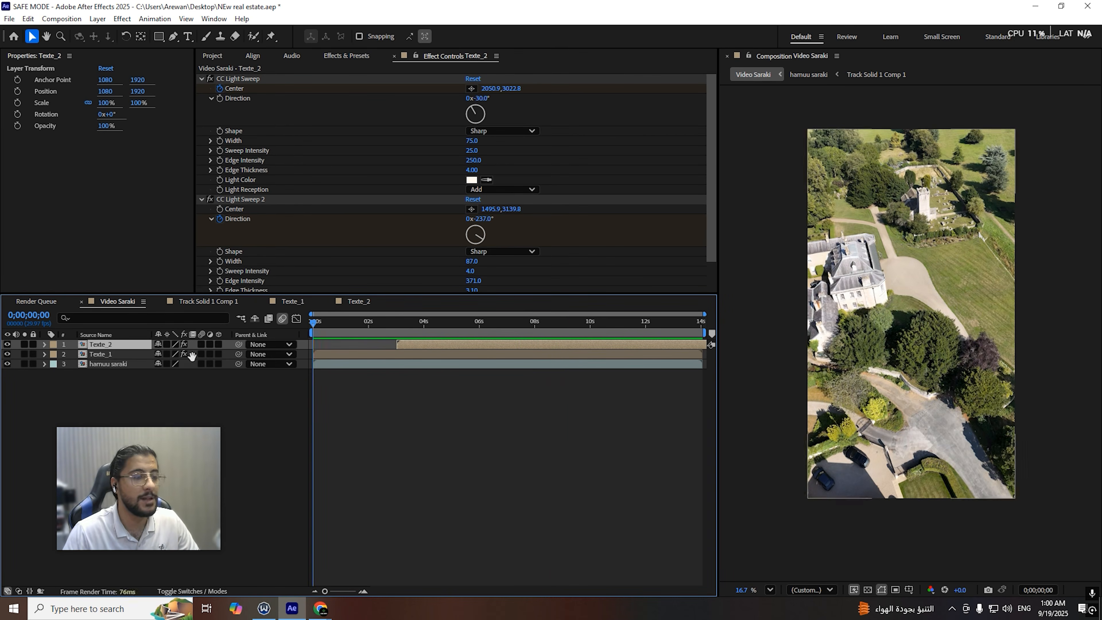
pyautogui.press('space')
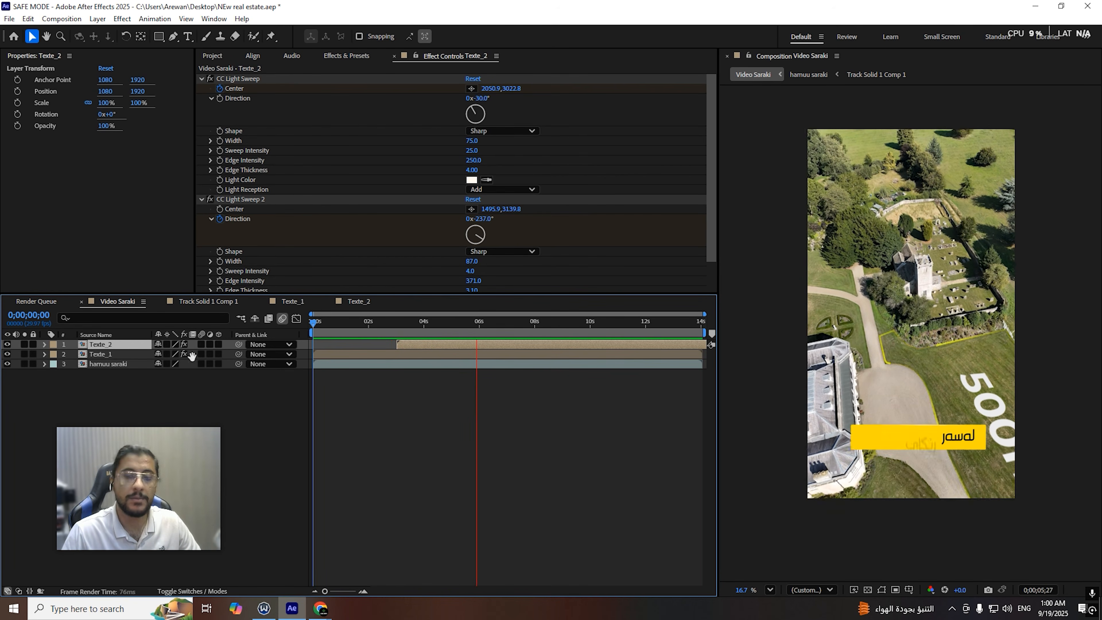
pyautogui.press('space')
pyautogui.hotkey('ctrl', 's')
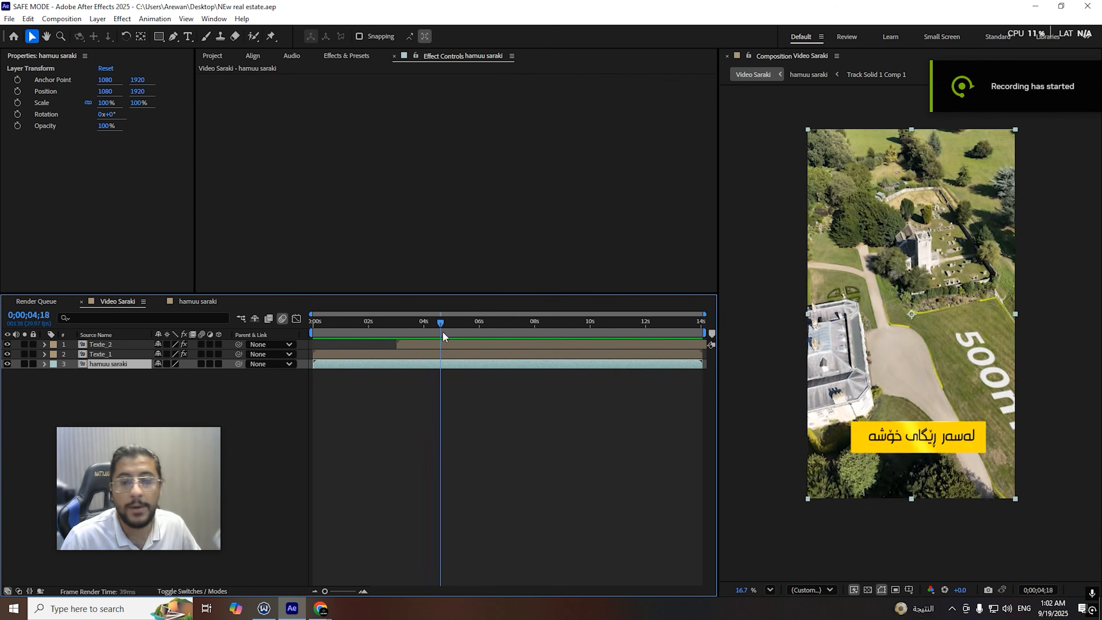
# Step: Open the hamuu saraki precomposition for editing
pyautogui.moveTo(443, 331); pyautogui.dragTo(475, 332)
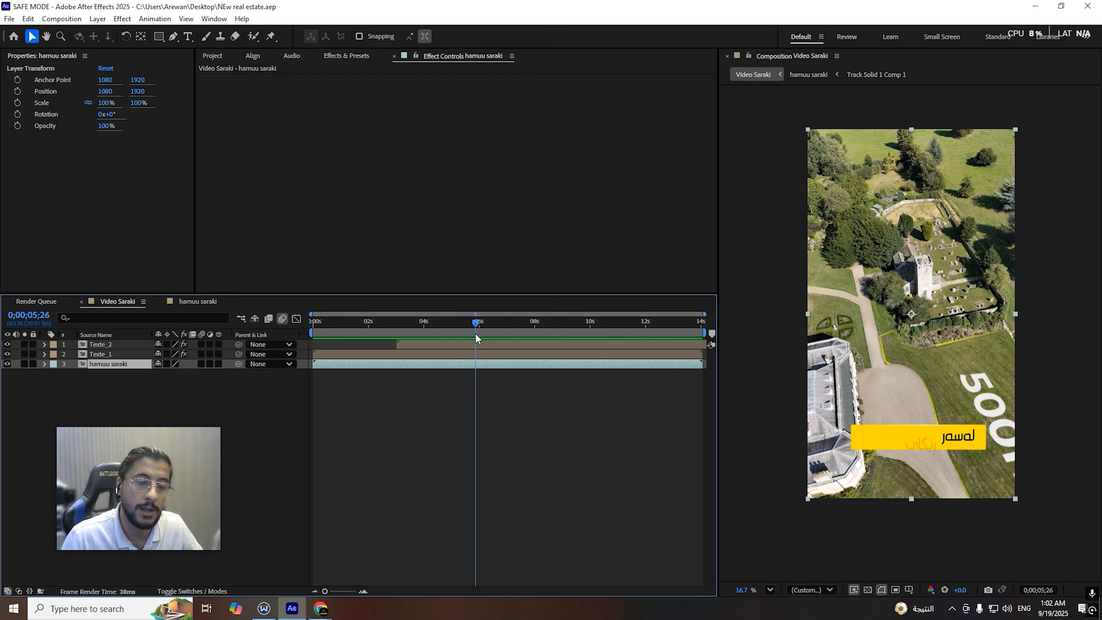
pyautogui.moveTo(475, 328); pyautogui.dragTo(443, 354)
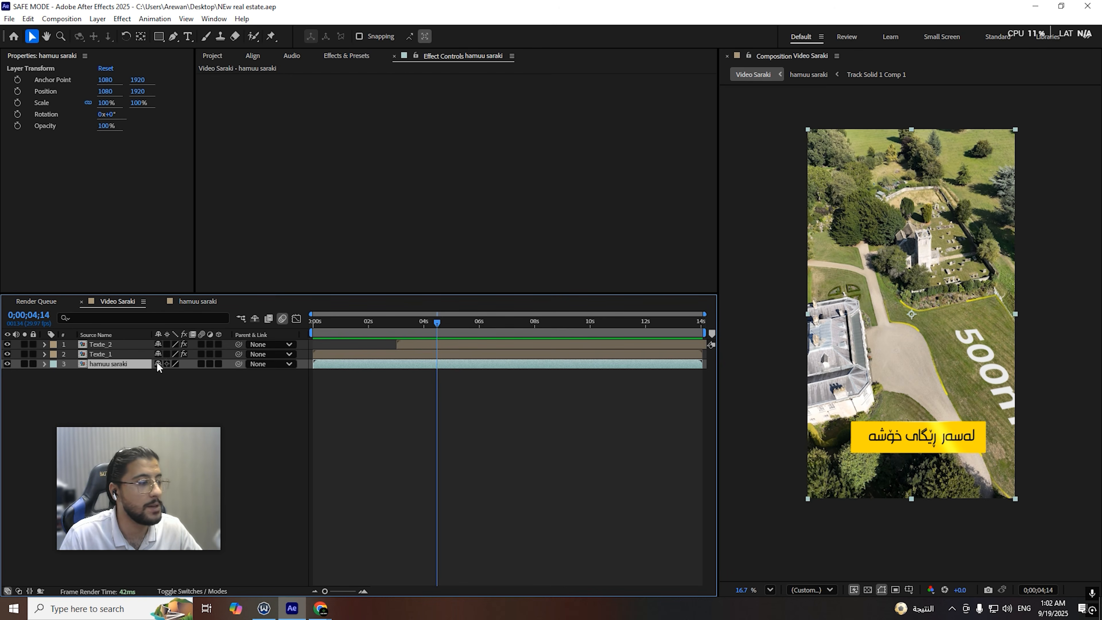
pyautogui.doubleClick(95, 364)
# Step: Add a new composition-size solid filled with red FF0000 to the hamuu saraki composition
pyautogui.rightClick(275, 323)
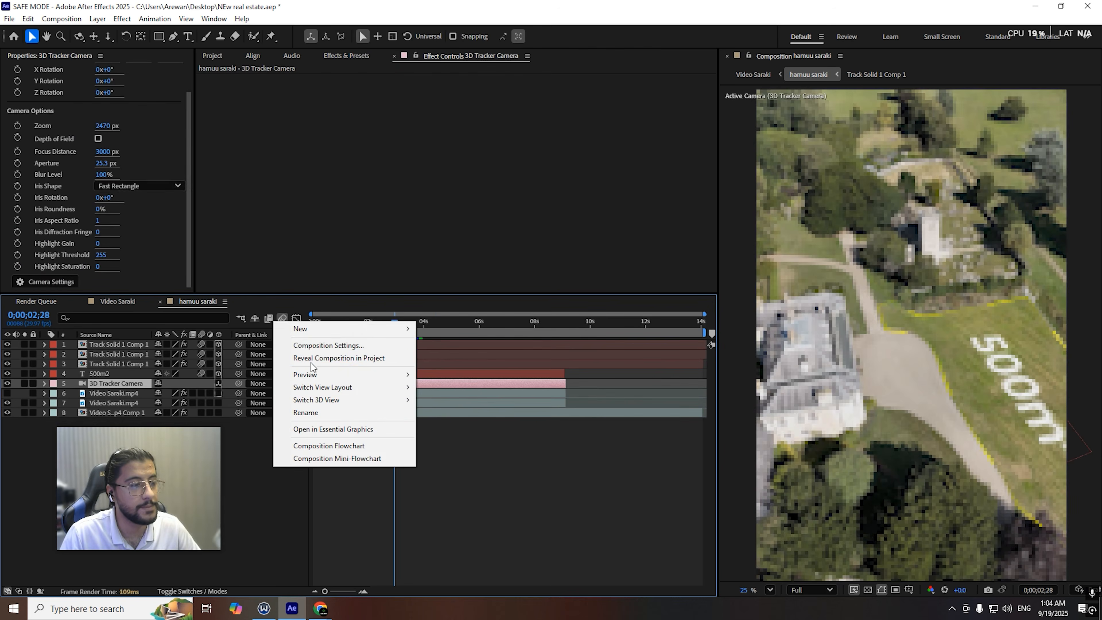
pyautogui.moveTo(304, 328)
pyautogui.click(442, 358)
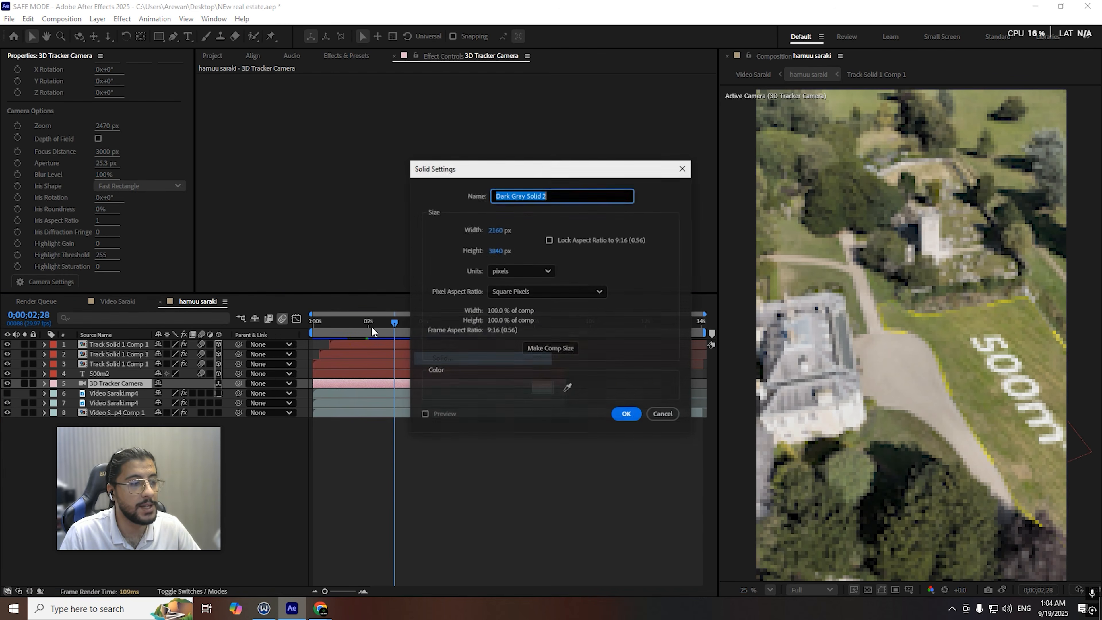
pyautogui.click(549, 390)
pyautogui.click(540, 283)
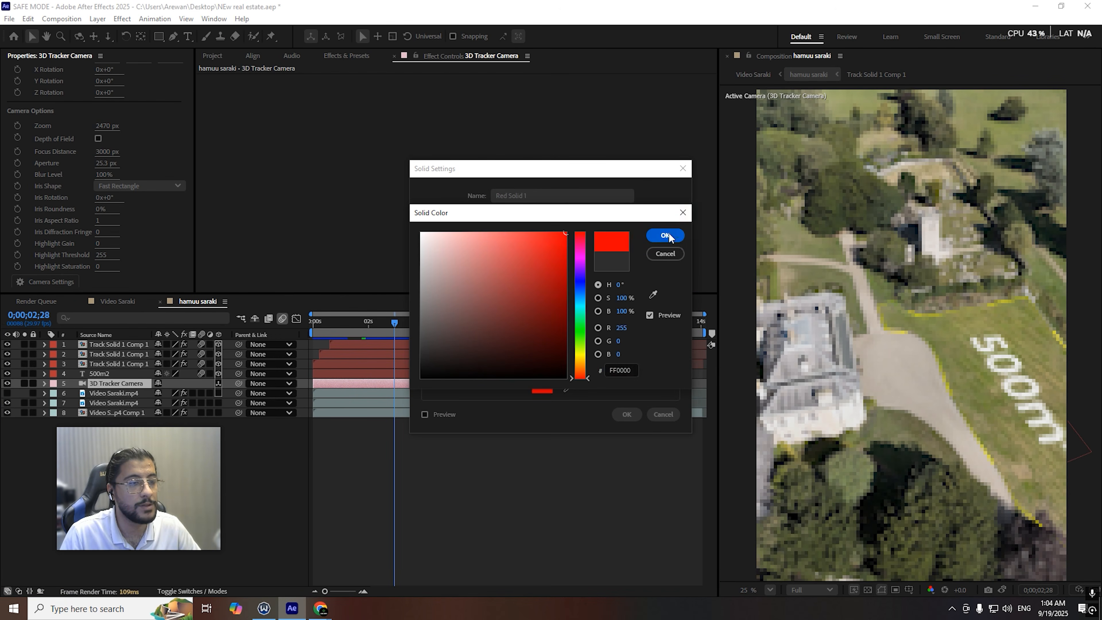
pyautogui.click(666, 235)
pyautogui.click(627, 415)
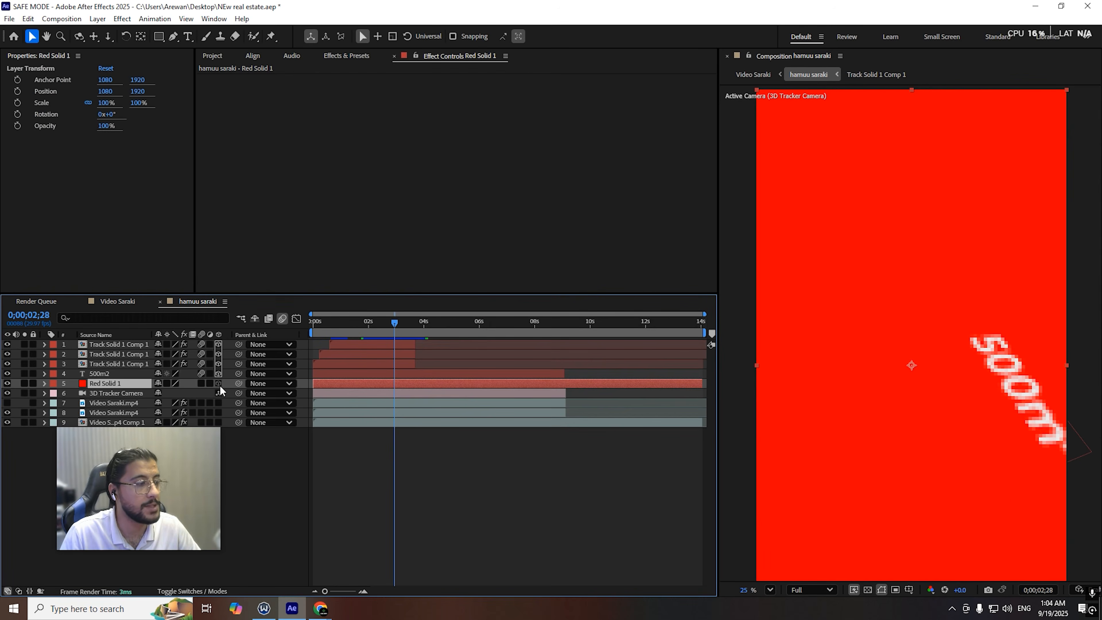
# Step: Make the red solid a 3D layer, paste the copied tracker position, and shift it to about 1346.6, -178.7, 1827.5
pyautogui.click(219, 383)
pyautogui.hotkey('ctrl', 'v')
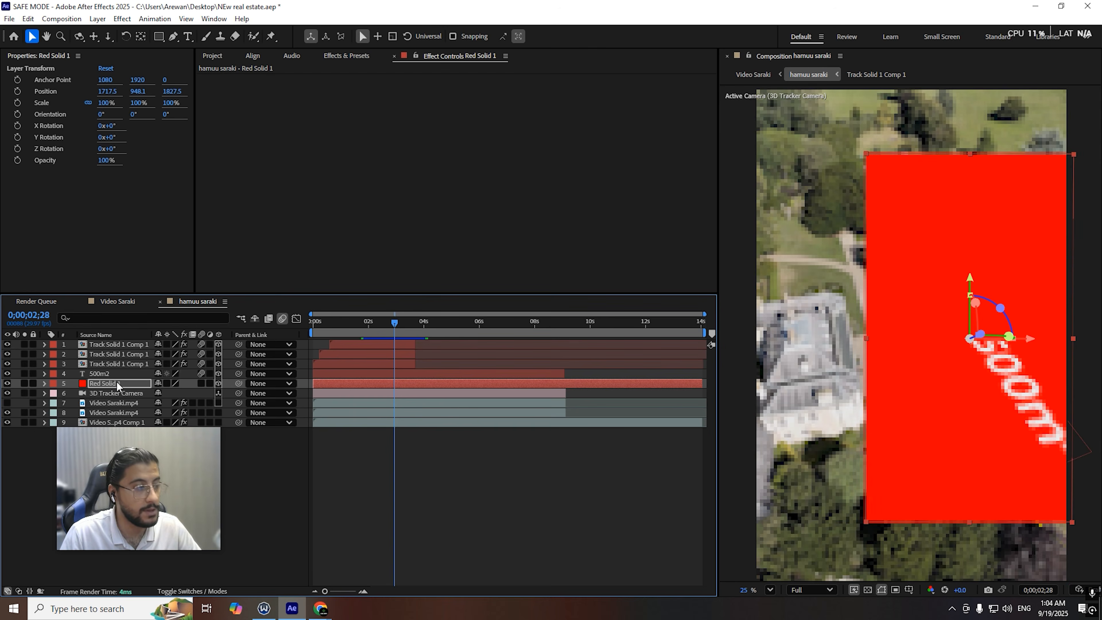
pyautogui.moveTo(966, 290); pyautogui.dragTo(968, 185)
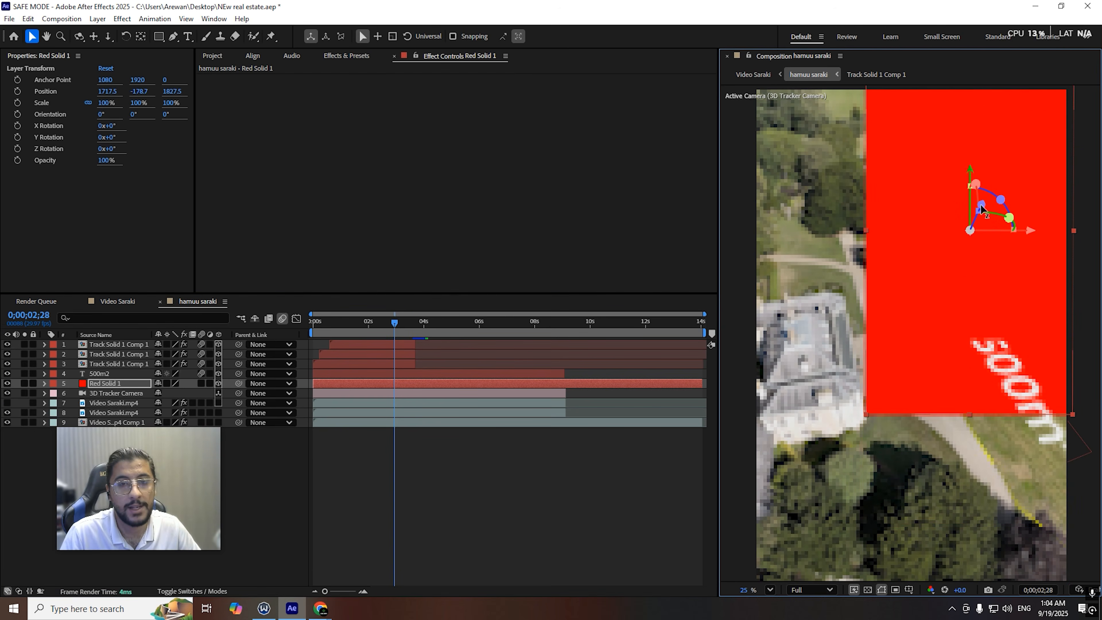
pyautogui.moveTo(1037, 236); pyautogui.dragTo(998, 228)
# Step: Scale the red solid to 23% and raise it to a Y position of about -987.6, previewing the track
pyautogui.press('s')
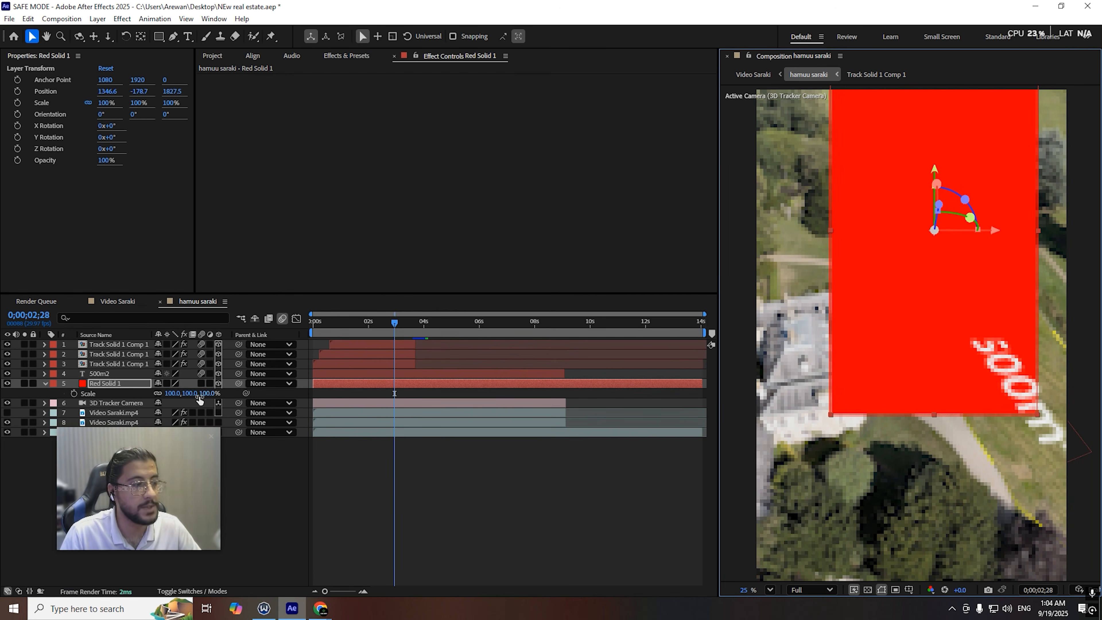
pyautogui.moveTo(202, 394); pyautogui.dragTo(170, 401)
pyautogui.moveTo(929, 167); pyautogui.dragTo(933, 87)
pyautogui.press('space')
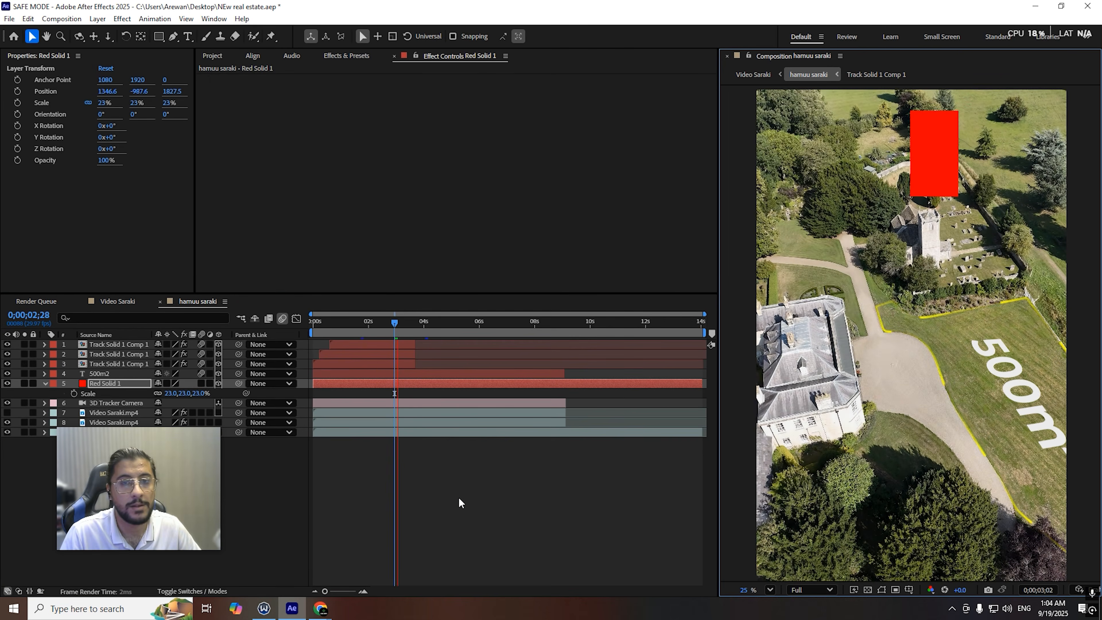
# Step: At 0;00;06;19, reposition the red solid above the church to about 1304.1, -1114.6
pyautogui.moveTo(432, 330); pyautogui.dragTo(497, 323)
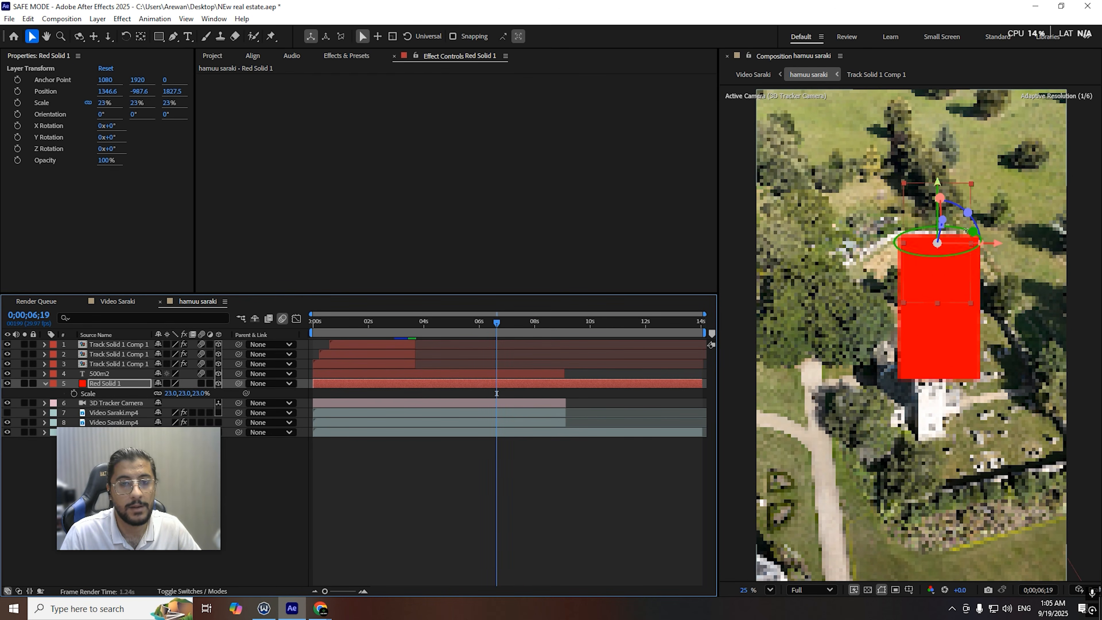
pyautogui.moveTo(939, 181); pyautogui.dragTo(935, 162)
pyautogui.moveTo(997, 224); pyautogui.dragTo(988, 224)
pyautogui.click(920, 422)
pyautogui.scroll(-2, 960, 393)
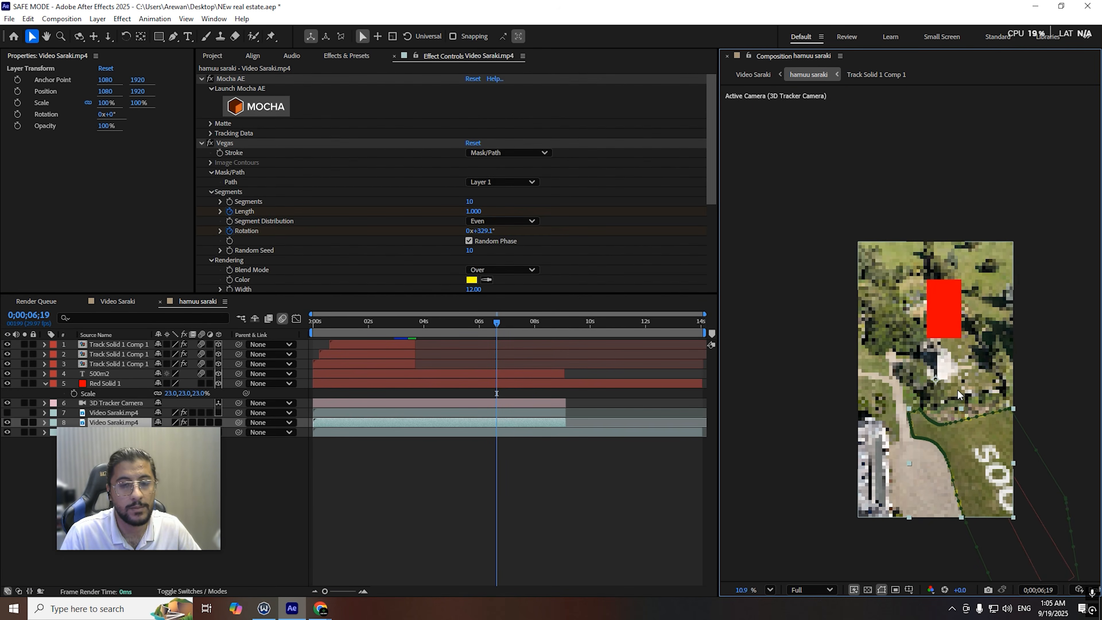
pyautogui.scroll(1, 958, 389)
# Step: Retime the red solid layer so that it runs from 0;00;02;25 to 0;00;09;02
pyautogui.click(564, 324)
pyautogui.click(125, 391)
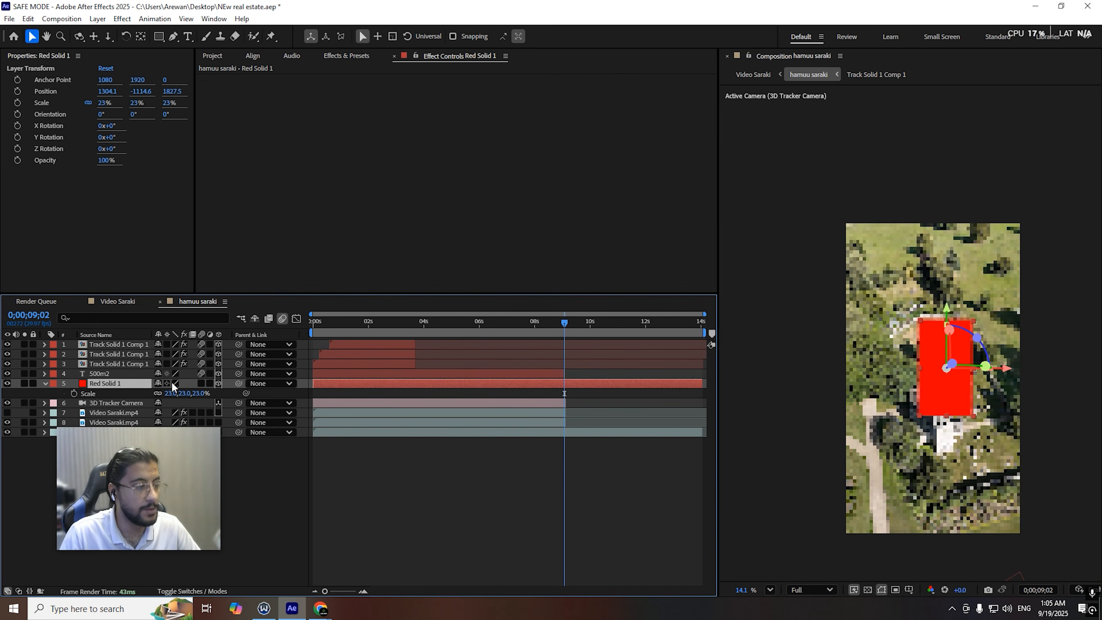
pyautogui.hotkey('alt', ']')
pyautogui.click(424, 443)
pyautogui.moveTo(528, 323); pyautogui.dragTo(390, 402)
pyautogui.click(366, 322)
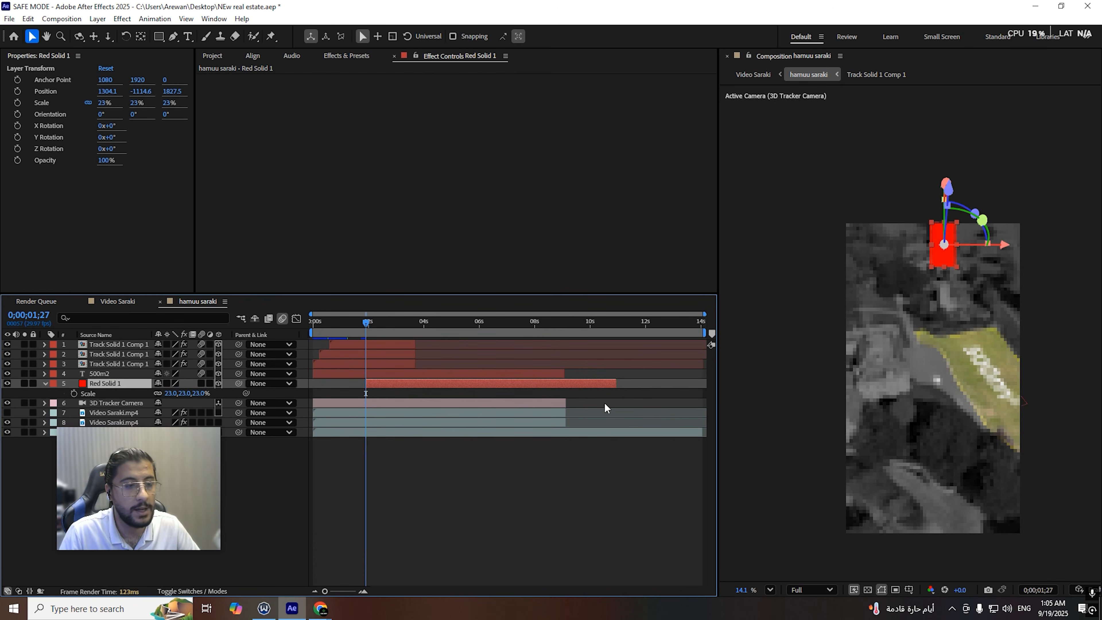
pyautogui.press('space')
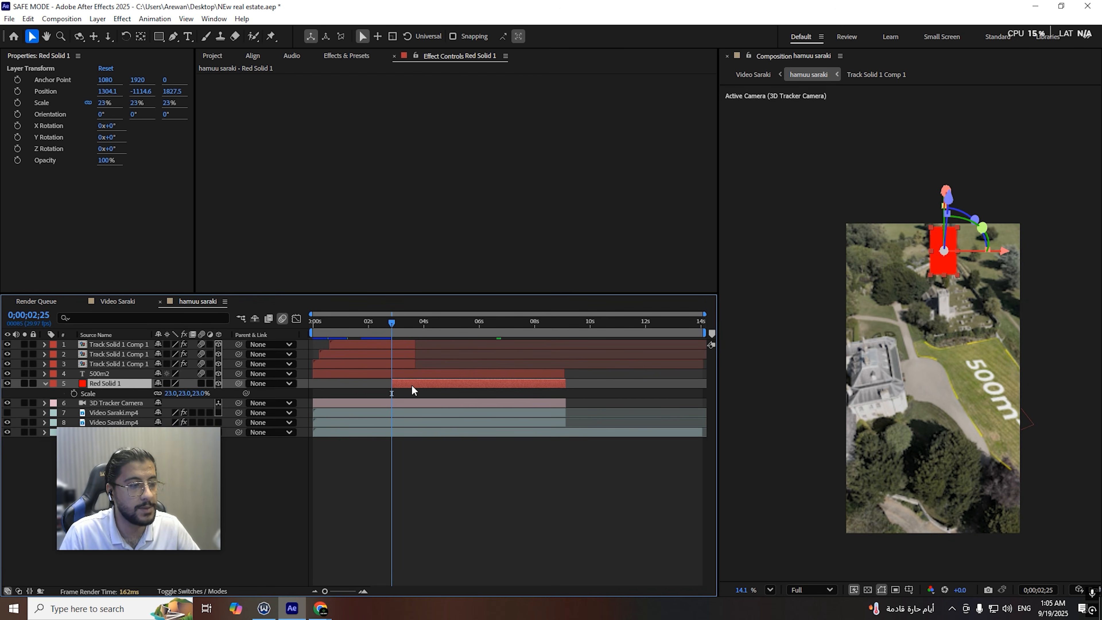
# Step: Try to pre-compose the red solid with all attributes moved into the new composition
pyautogui.rightClick(111, 374)
pyautogui.press('Escape')
pyautogui.rightClick(110, 384)
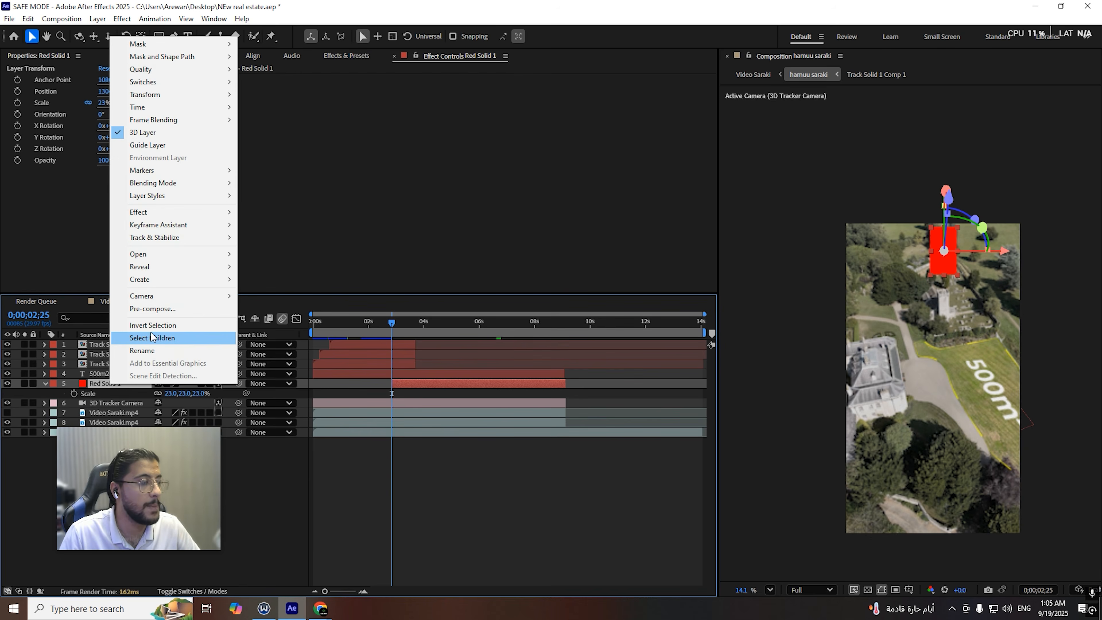
pyautogui.click(153, 309)
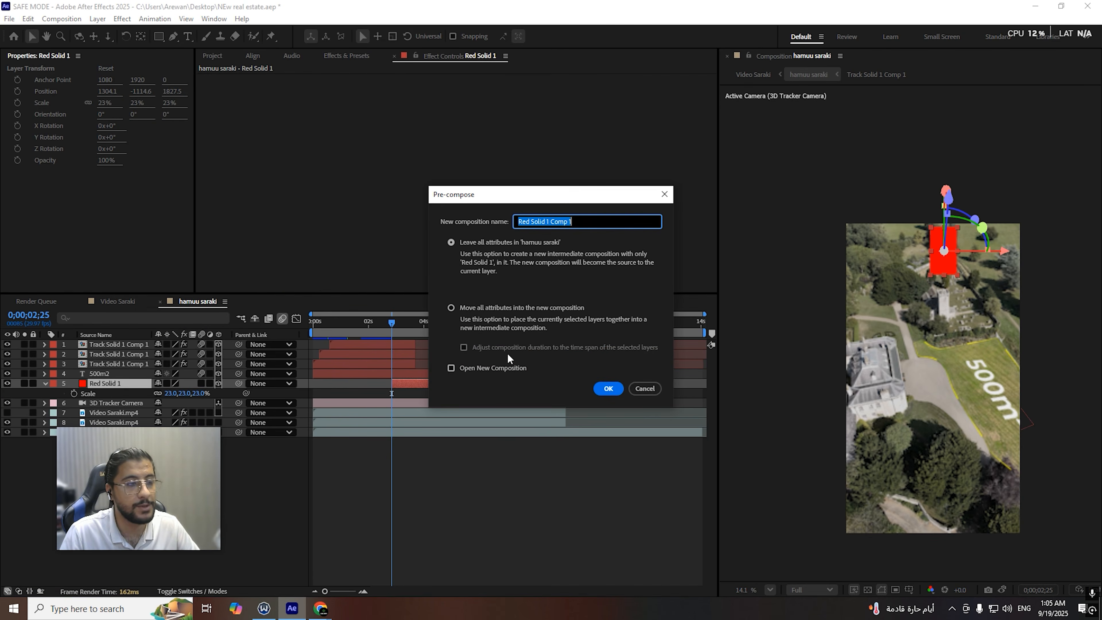
pyautogui.click(525, 307)
pyautogui.click(609, 388)
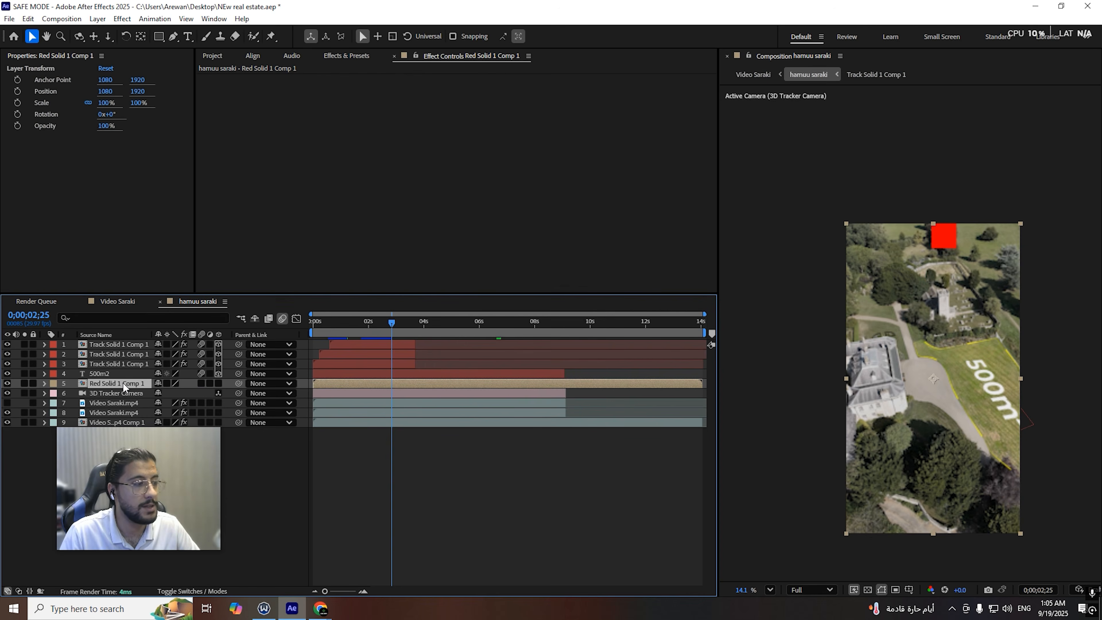
# Step: Move the red solid inside its precomposition to about 1315.6, 1254.1, and undo the pre-composition
pyautogui.doubleClick(123, 382)
pyautogui.click(911, 198)
pyautogui.moveTo(918, 209); pyautogui.dragTo(923, 320)
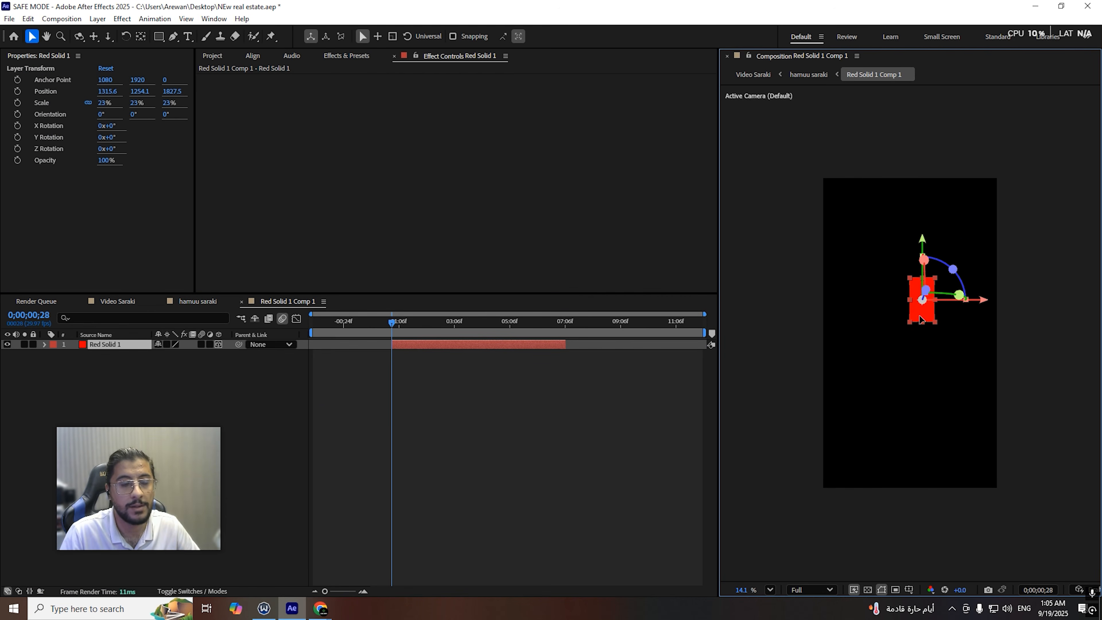
pyautogui.click(241, 302)
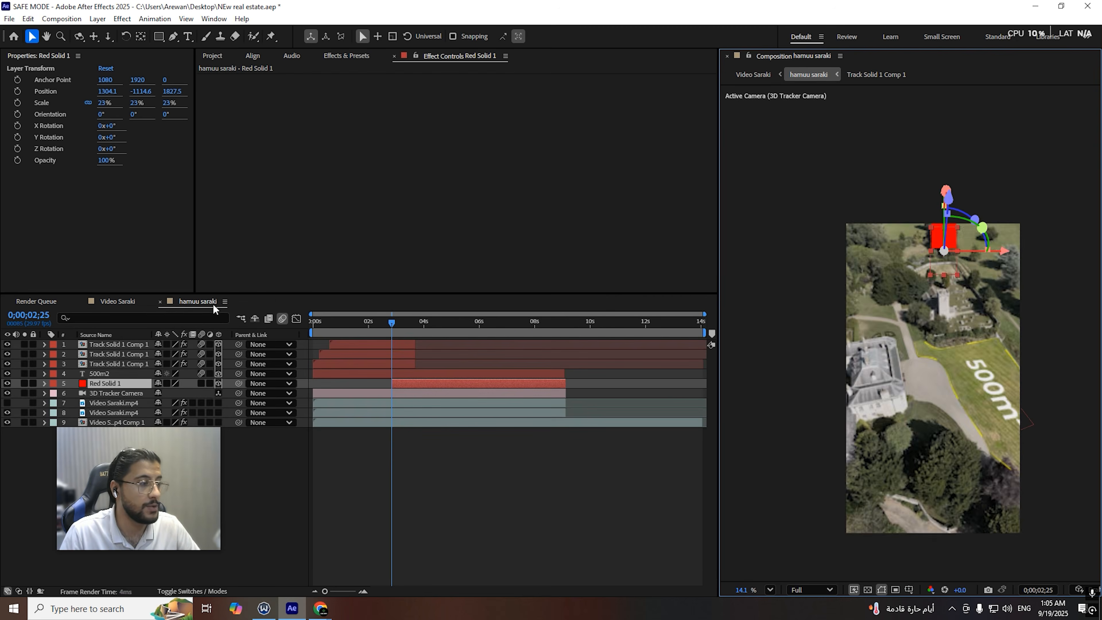
# Step: Pre-compose the red solid as Red Solid 1 Comp 1, leaving all attributes in hamuu saraki, and open the new composition
pyautogui.rightClick(107, 385)
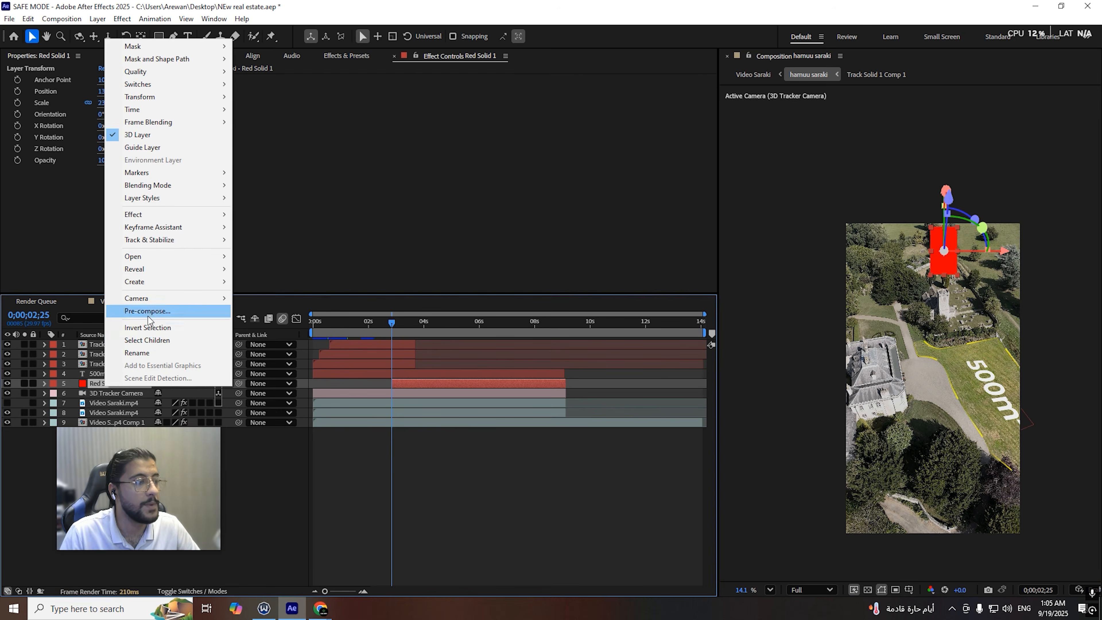
pyautogui.click(147, 311)
pyautogui.click(608, 389)
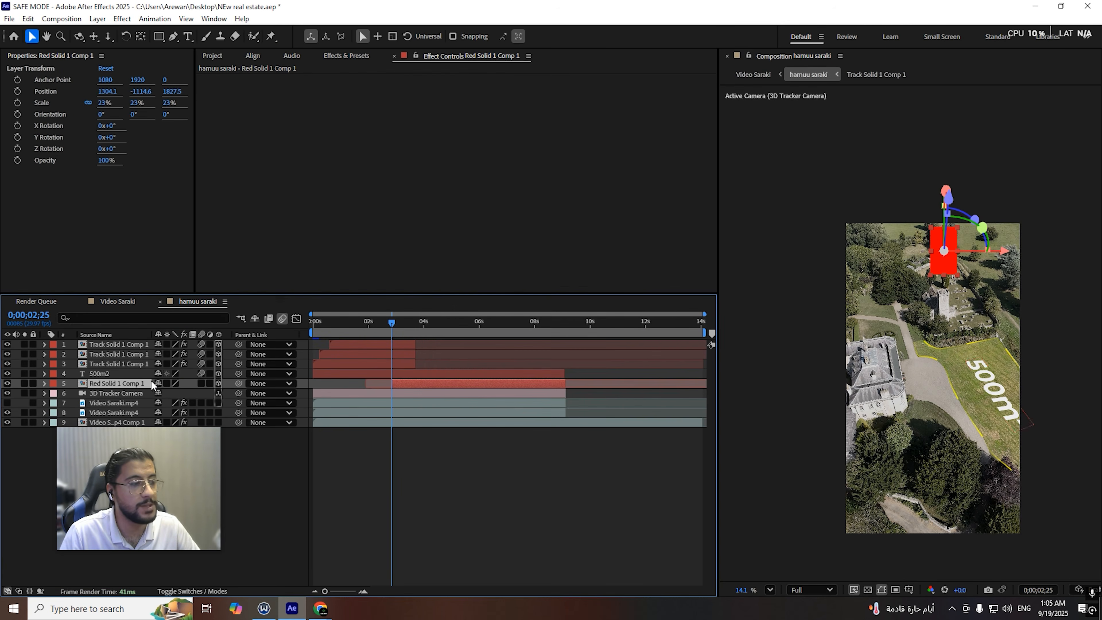
pyautogui.doubleClick(128, 384)
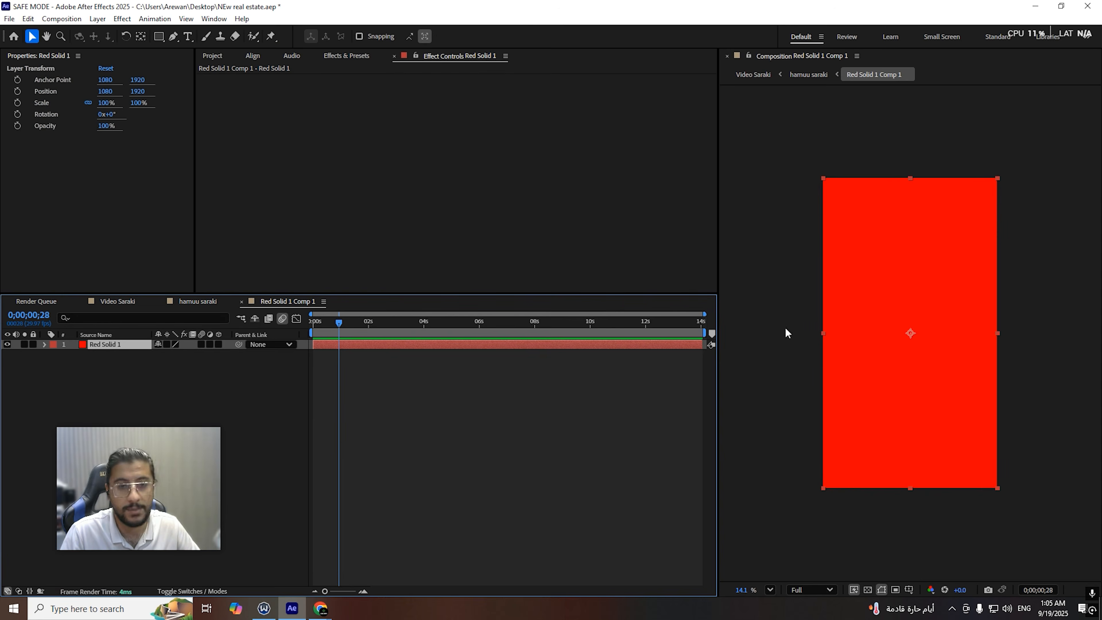
pyautogui.click(190, 387)
pyautogui.click(940, 279)
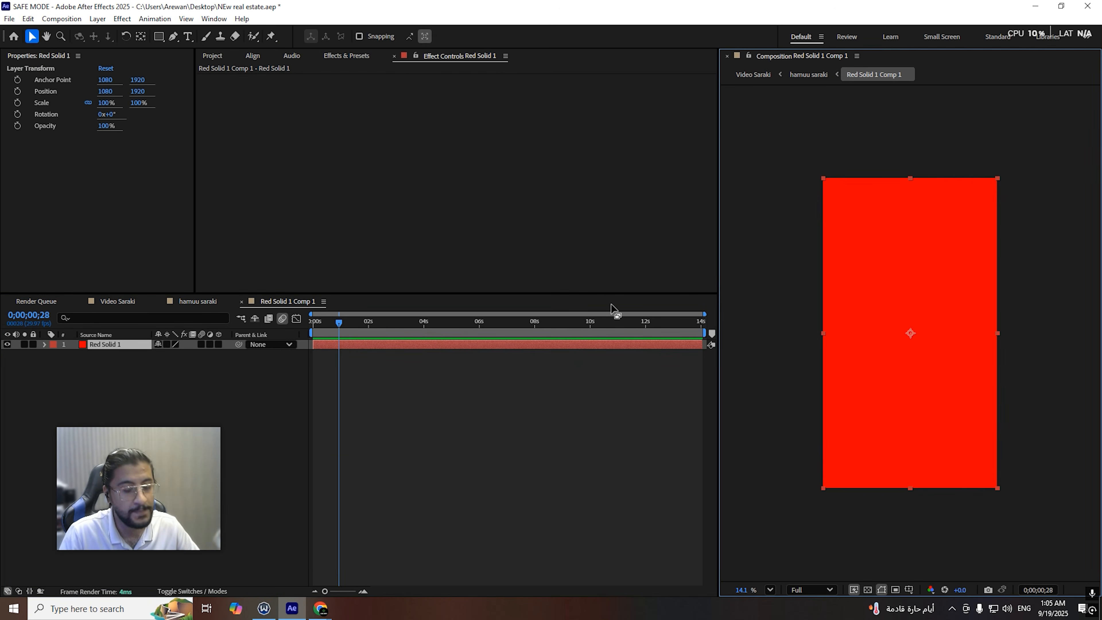
# Step: Hide the red solid and add a text box containing the digit 1 in the upper half of the frame
pyautogui.click(8, 345)
pyautogui.click(154, 400)
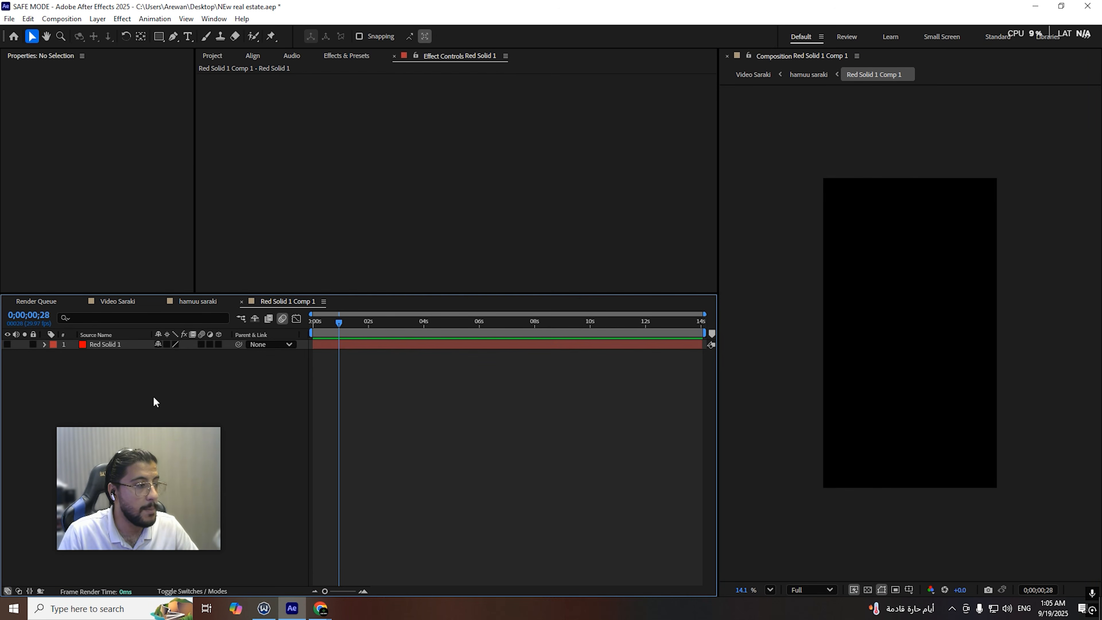
pyautogui.click(188, 37)
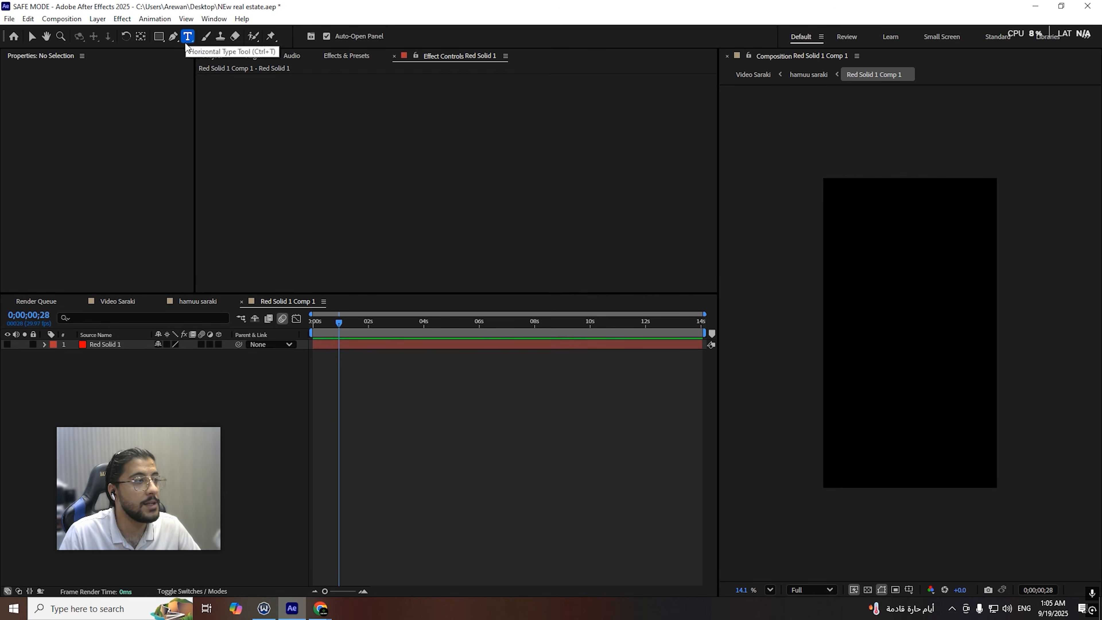
pyautogui.moveTo(876, 220); pyautogui.dragTo(949, 312)
# Step: Set the digit's fill color to white and its font size to 1291 px
pyautogui.click(41, 121)
pyautogui.click(39, 145)
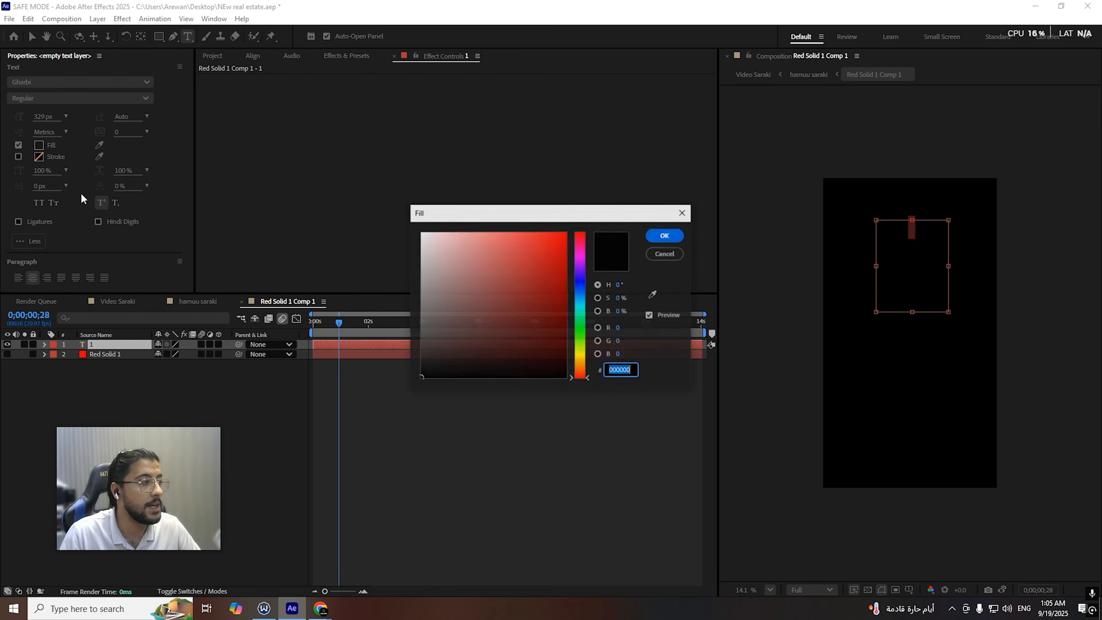
pyautogui.click(665, 236)
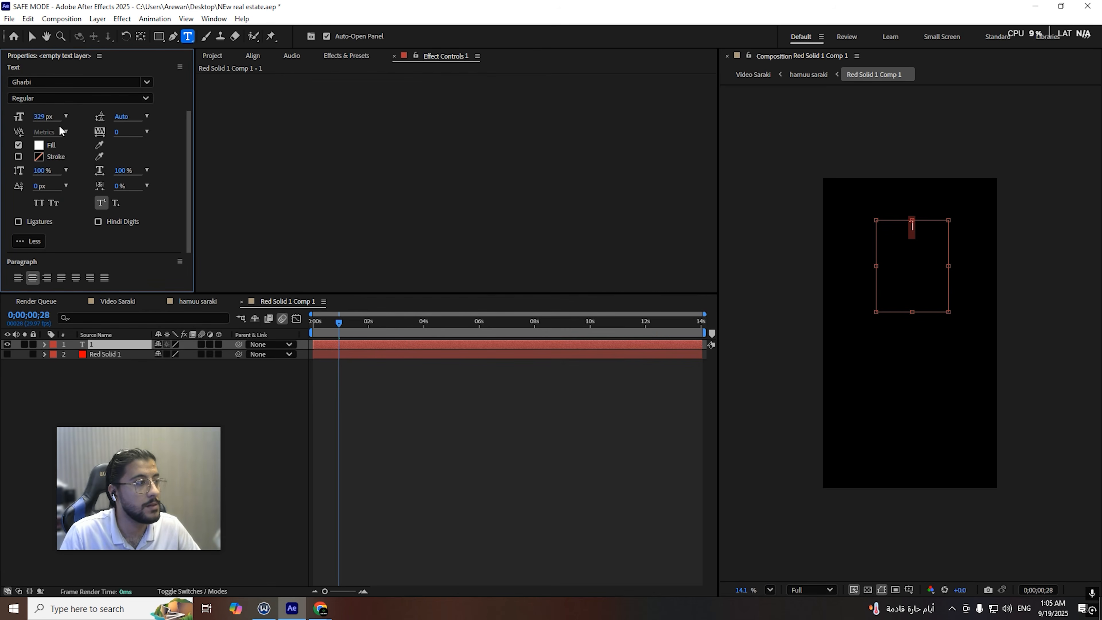
pyautogui.moveTo(41, 118); pyautogui.dragTo(770, 243)
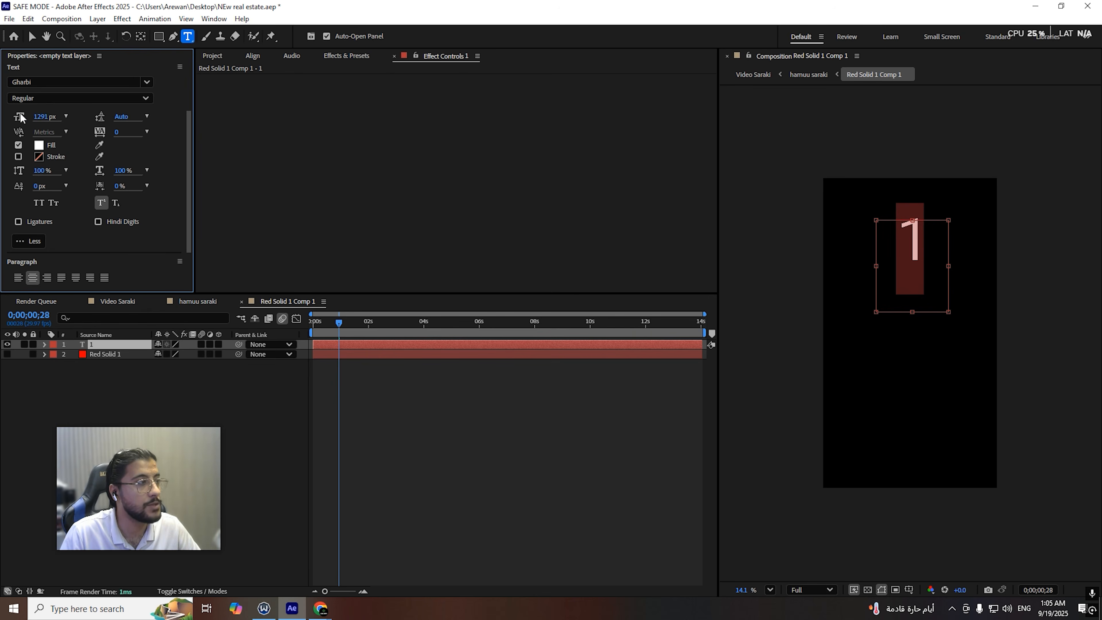
pyautogui.click(31, 36)
# Step: Change the digit's font to Montserrat Bold Italic and position it in the upper-middle part of the frame
pyautogui.moveTo(917, 230); pyautogui.dragTo(919, 250)
pyautogui.click(91, 82)
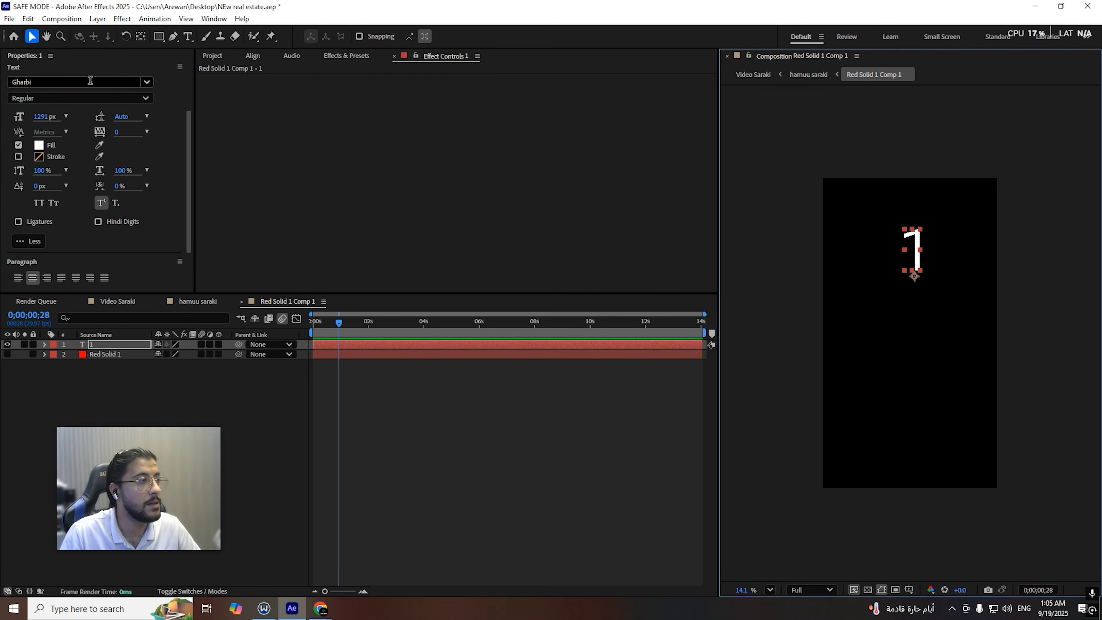
pyautogui.write('mont')
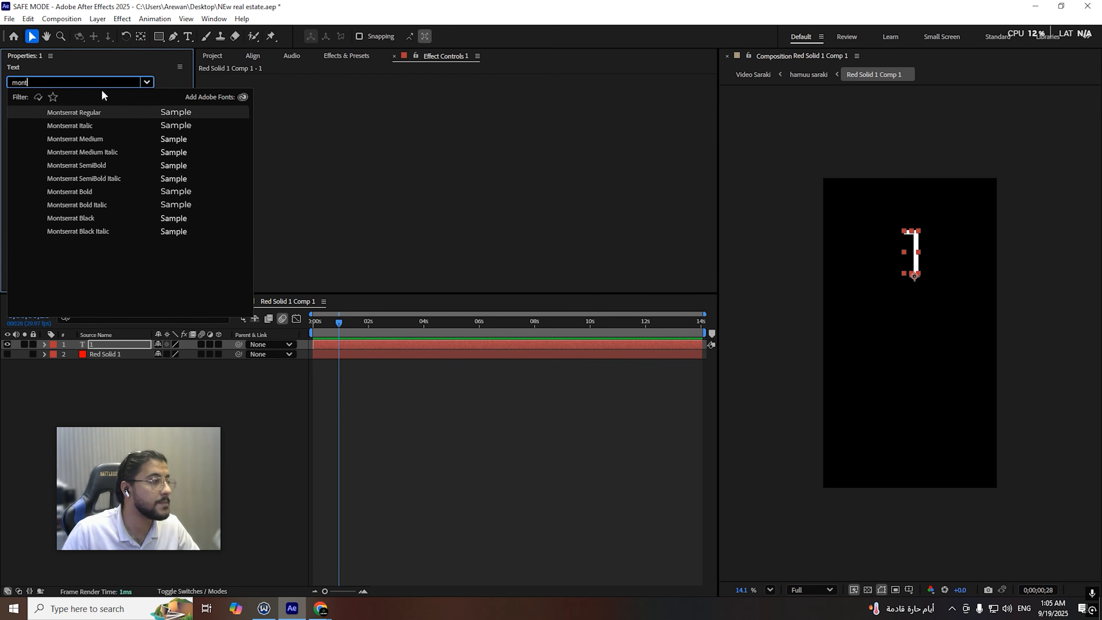
pyautogui.click(92, 205)
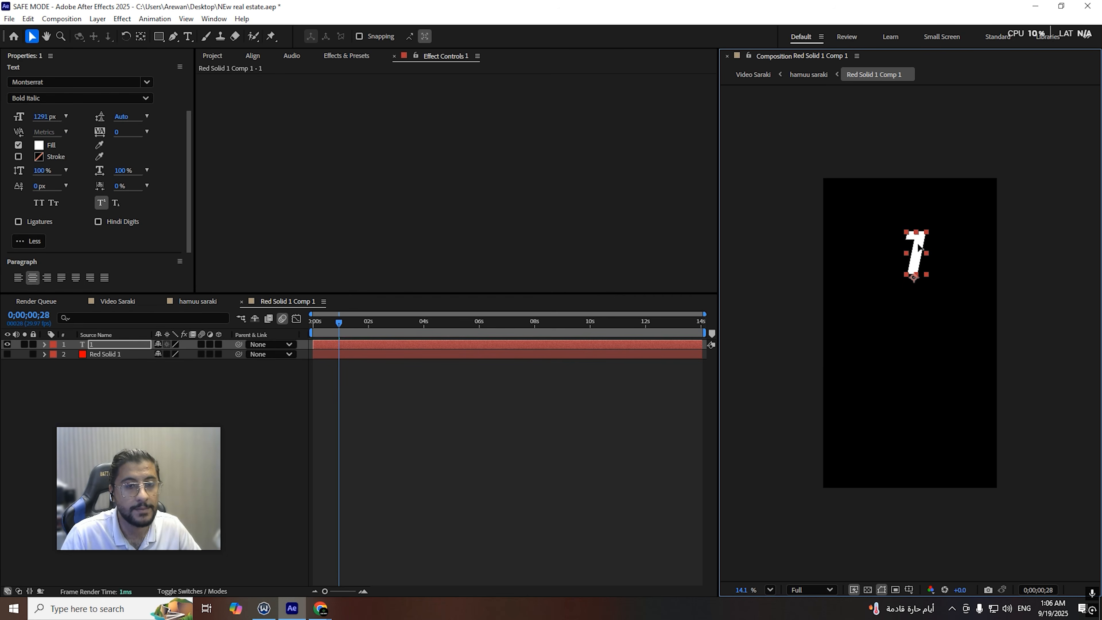
pyautogui.click(189, 353)
pyautogui.click(108, 347)
pyautogui.click(212, 398)
pyautogui.moveTo(925, 250); pyautogui.dragTo(924, 258)
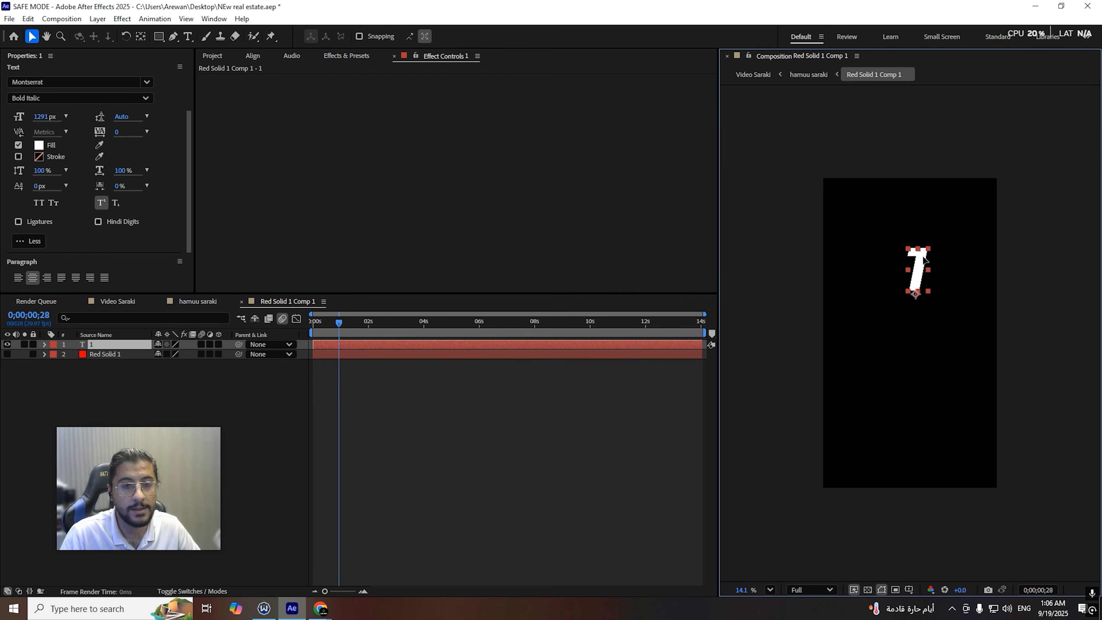
pyautogui.click(551, 438)
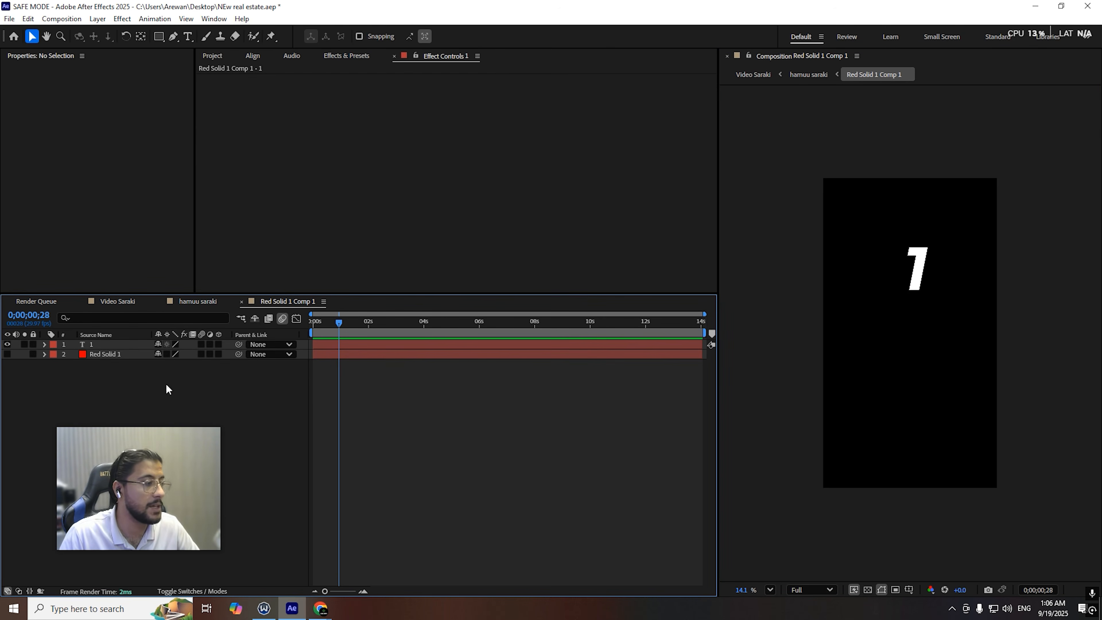
# Step: Duplicate the text layer 1 and place the copy directly below the original digit
pyautogui.click(104, 343)
pyautogui.hotkey('ctrl', 'd')
pyautogui.moveTo(917, 270); pyautogui.dragTo(914, 317)
# Step: Replace the lower copy's text with the Kurdish word مزگەوت
pyautogui.doubleClick(914, 323)
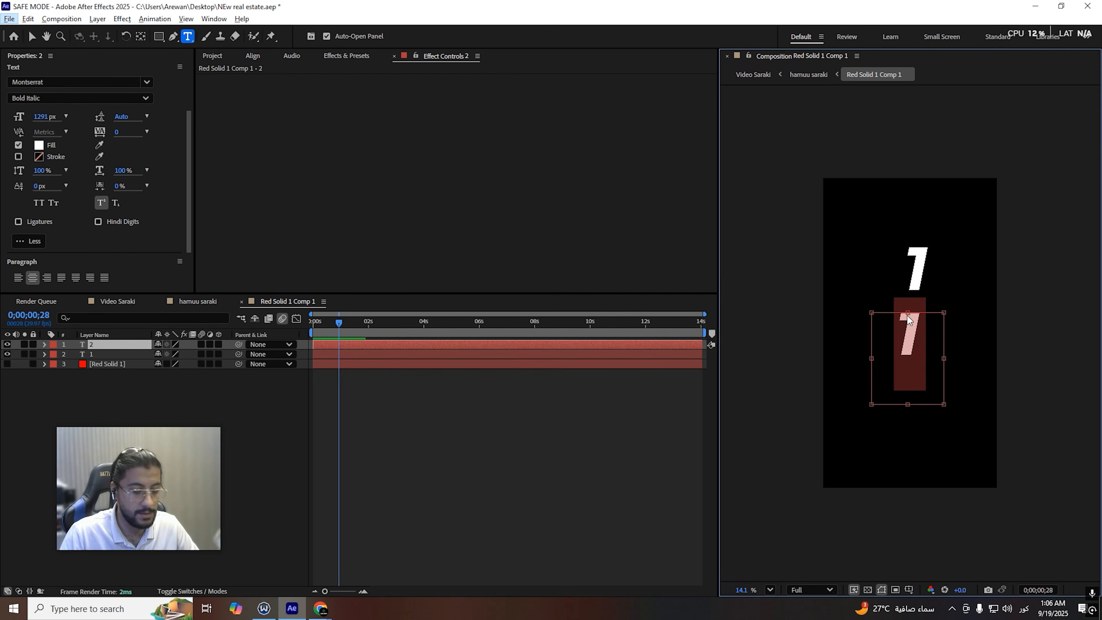
pyautogui.write('نزیکترین')
pyautogui.hotkey('ctrl', 'a')
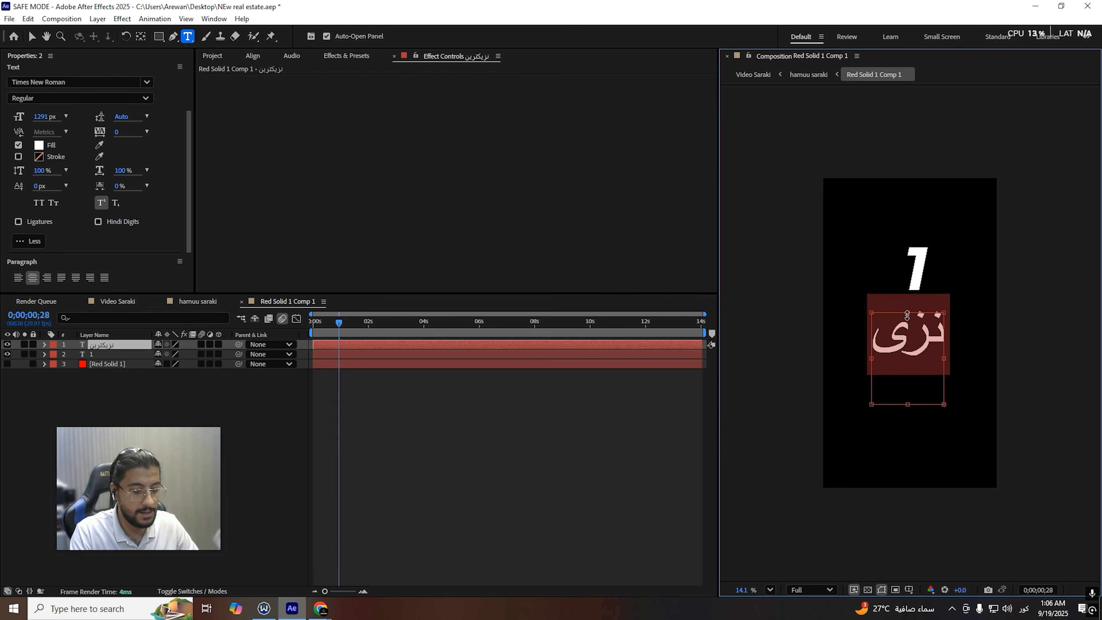
pyautogui.write('مرگەوت')
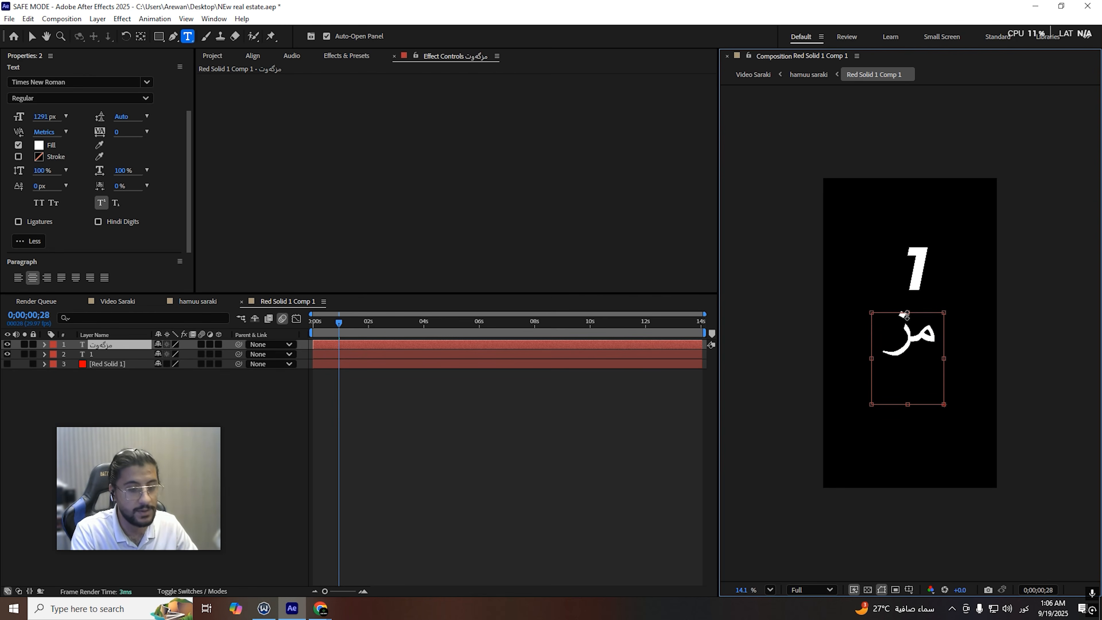
# Step: Set the font size of the whole Kurdish word مزگەوت to 451 px
pyautogui.hotkey('ctrl', 'a')
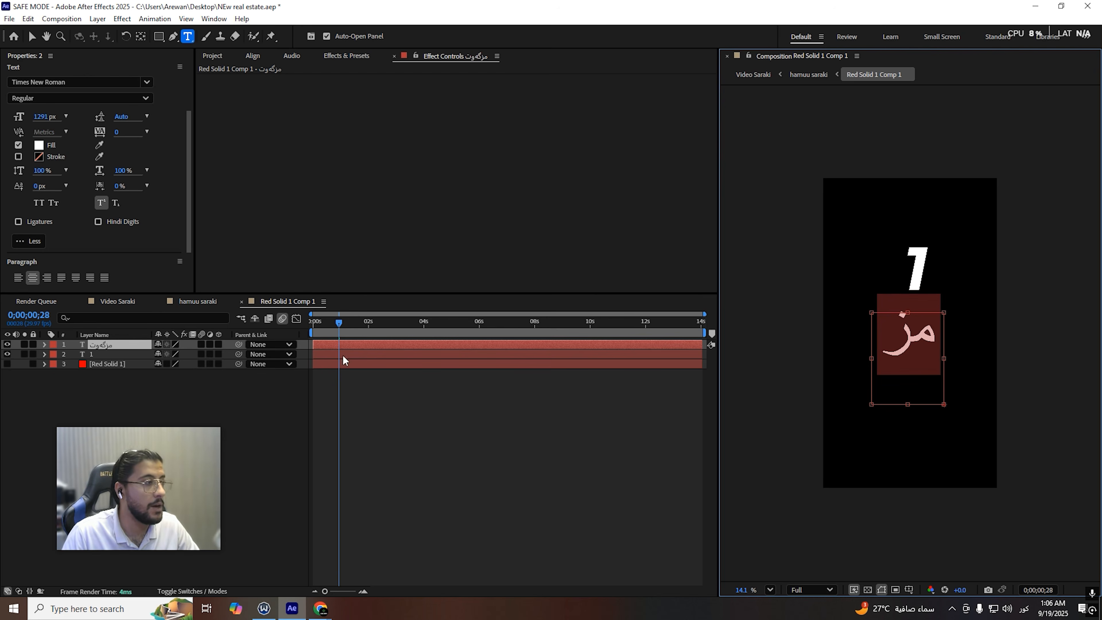
pyautogui.moveTo(41, 117); pyautogui.dragTo(38, 303)
pyautogui.moveTo(48, 117); pyautogui.dragTo(3, 210)
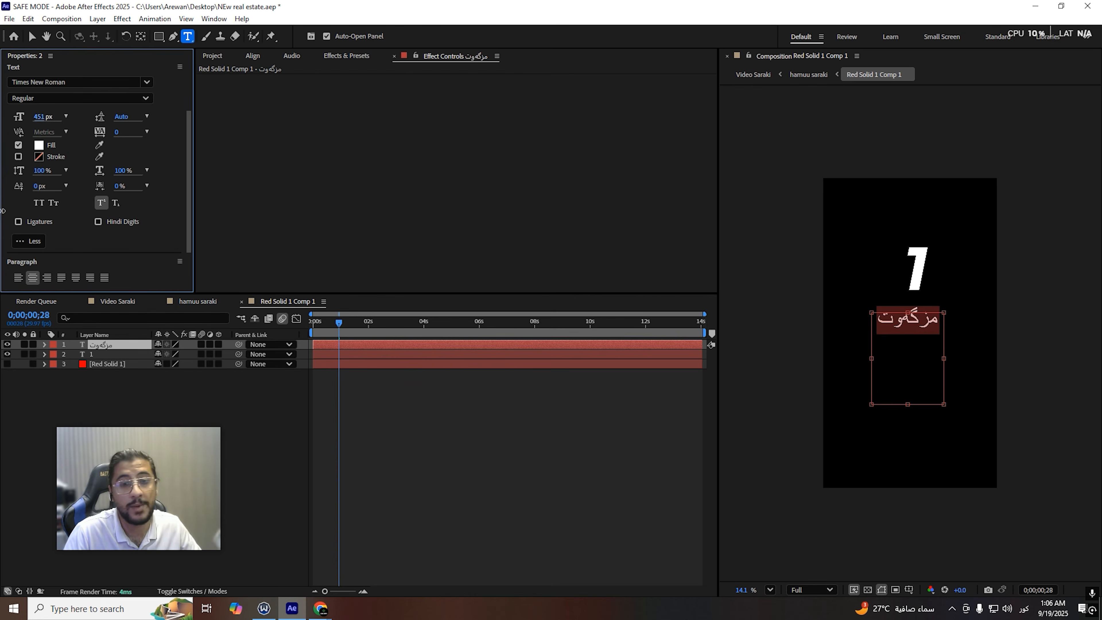
# Step: Change the Kurdish word's font to Gharbi Bold and finish editing the text
pyautogui.click(59, 82)
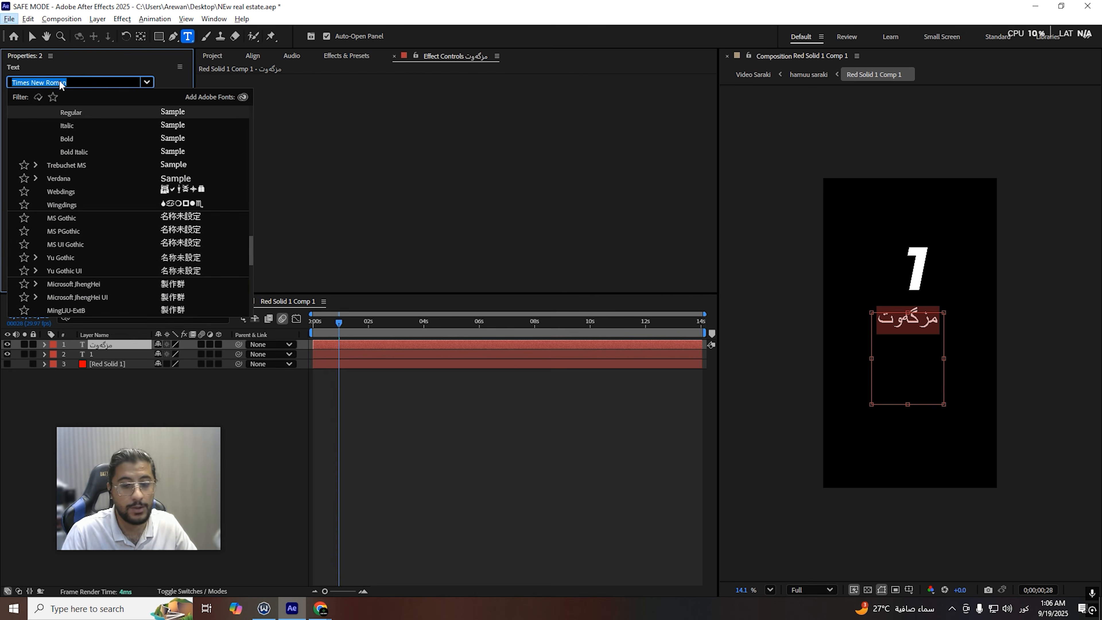
pyautogui.write('GHJAR')
pyautogui.press('BackSpace')
pyautogui.press('BackSpace')
pyautogui.press('BackSpace')
pyautogui.write('ARB')
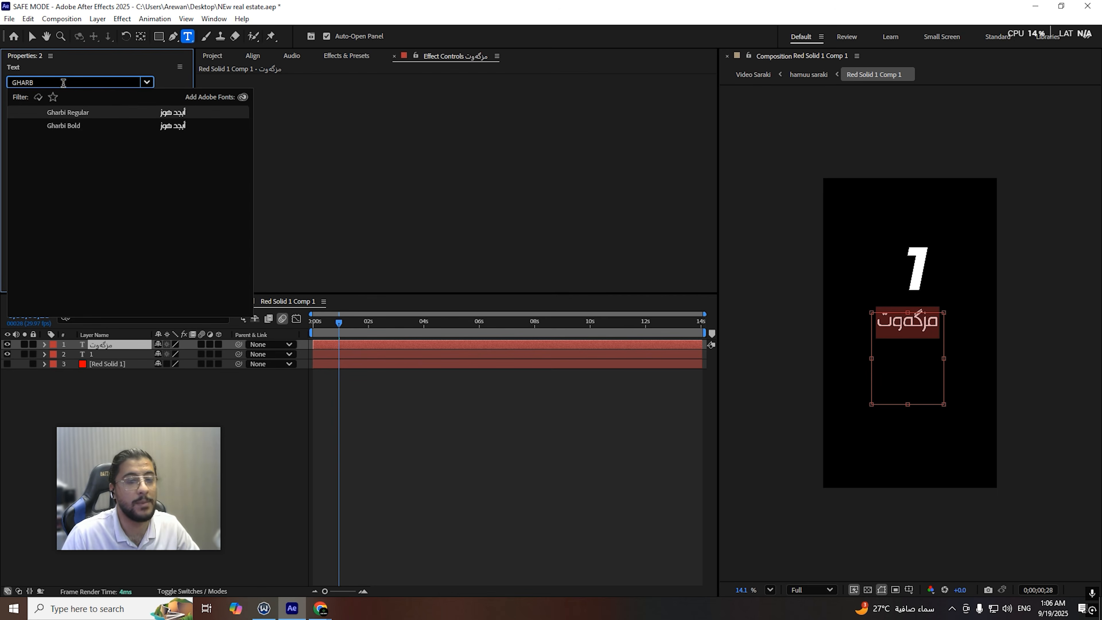
pyautogui.click(81, 130)
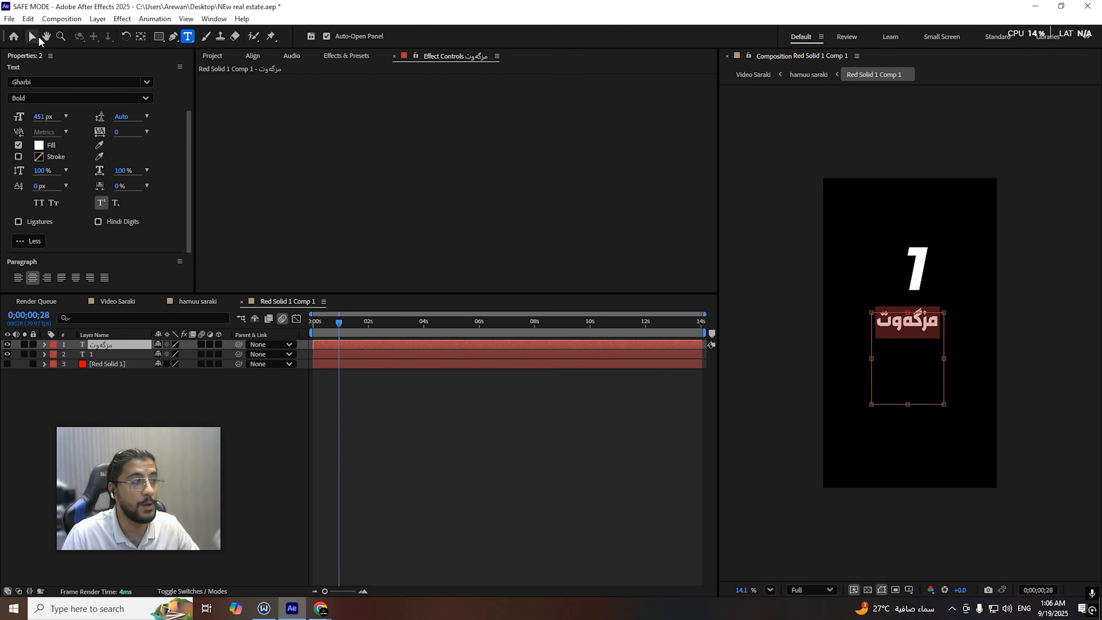
pyautogui.click(37, 37)
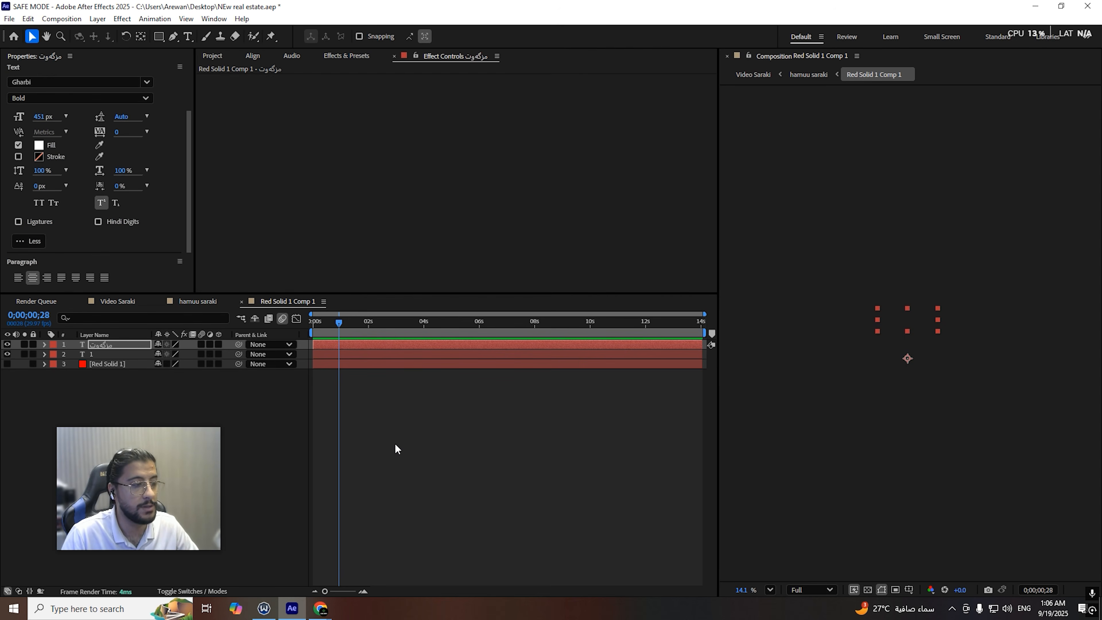
# Step: Shift the Kurdish caption slightly downward and bring the digit 1 down to sit just above it
pyautogui.moveTo(911, 326); pyautogui.dragTo(917, 338)
pyautogui.scroll(2, 955, 366)
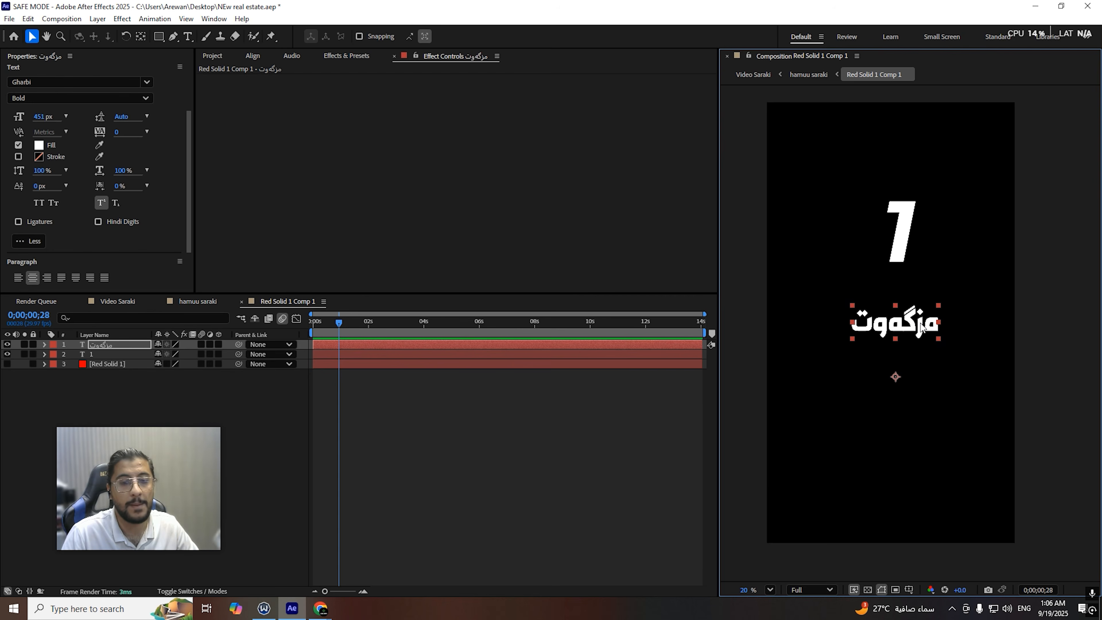
pyautogui.click(903, 241)
pyautogui.moveTo(903, 241); pyautogui.dragTo(901, 280)
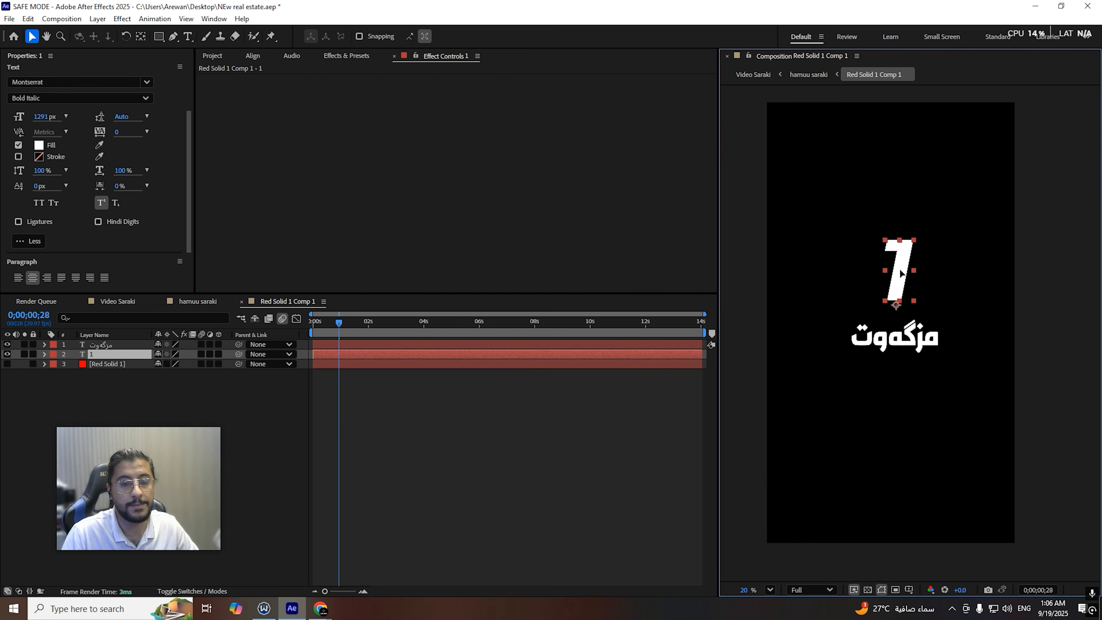
# Step: Switch to Chrome and search Google Images for "mosque png"
pyautogui.moveTo(334, 611)
pyautogui.click(275, 560)
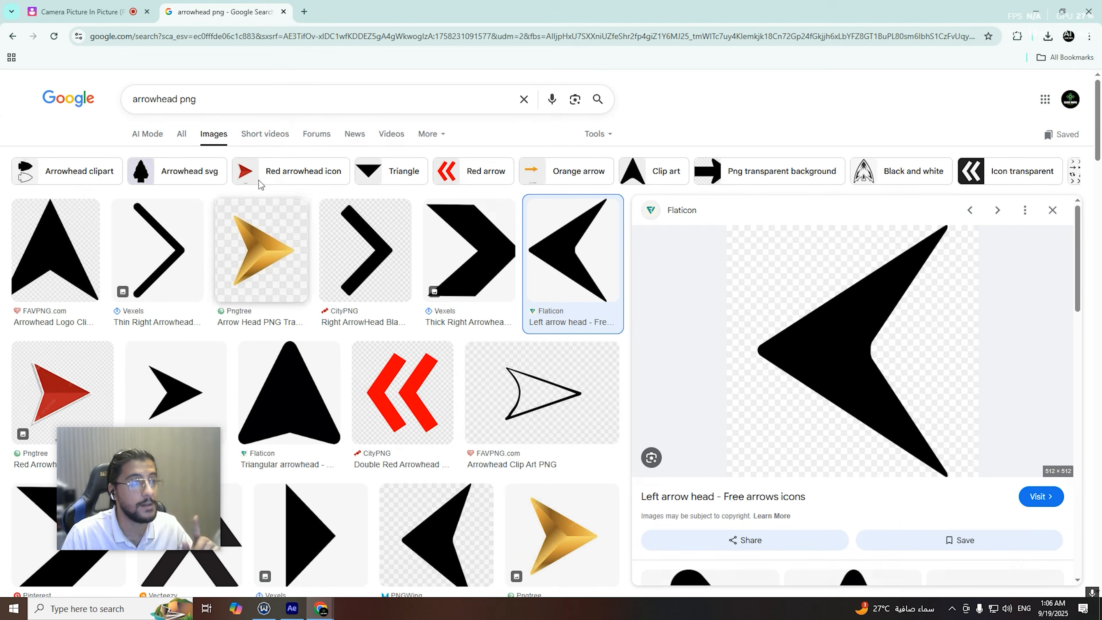
pyautogui.doubleClick(159, 101)
pyautogui.write('mosque')
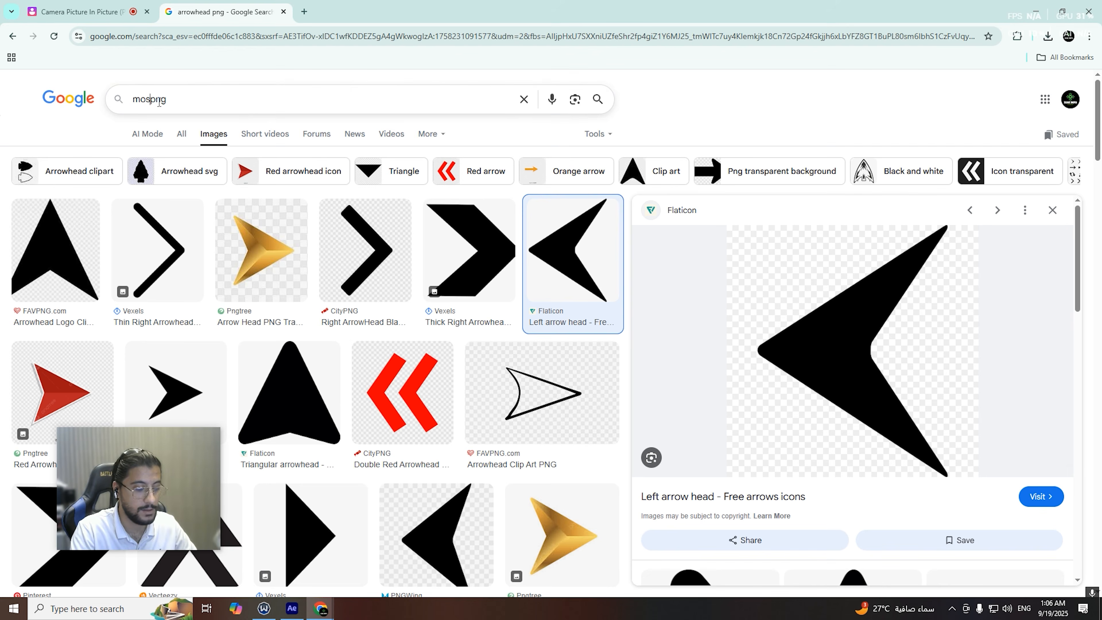
pyautogui.press('Return')
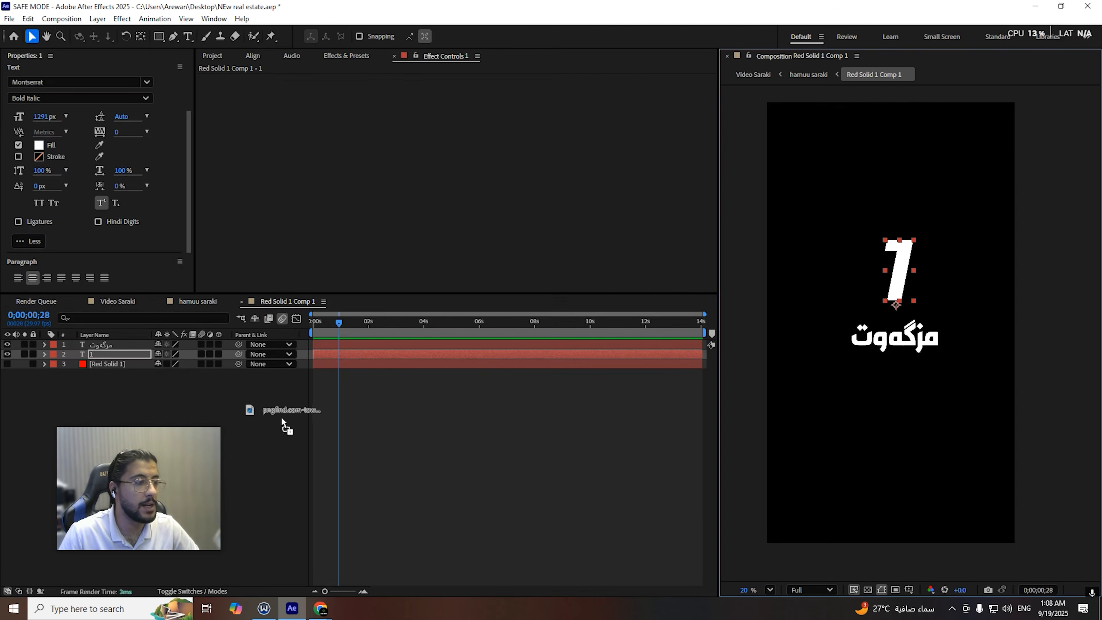
# Step: Add the downloaded mosque tower PNG as the top layer of Red Solid 1 Comp 1 and apply the Fill effect to it
pyautogui.moveTo(282, 421); pyautogui.dragTo(214, 424)
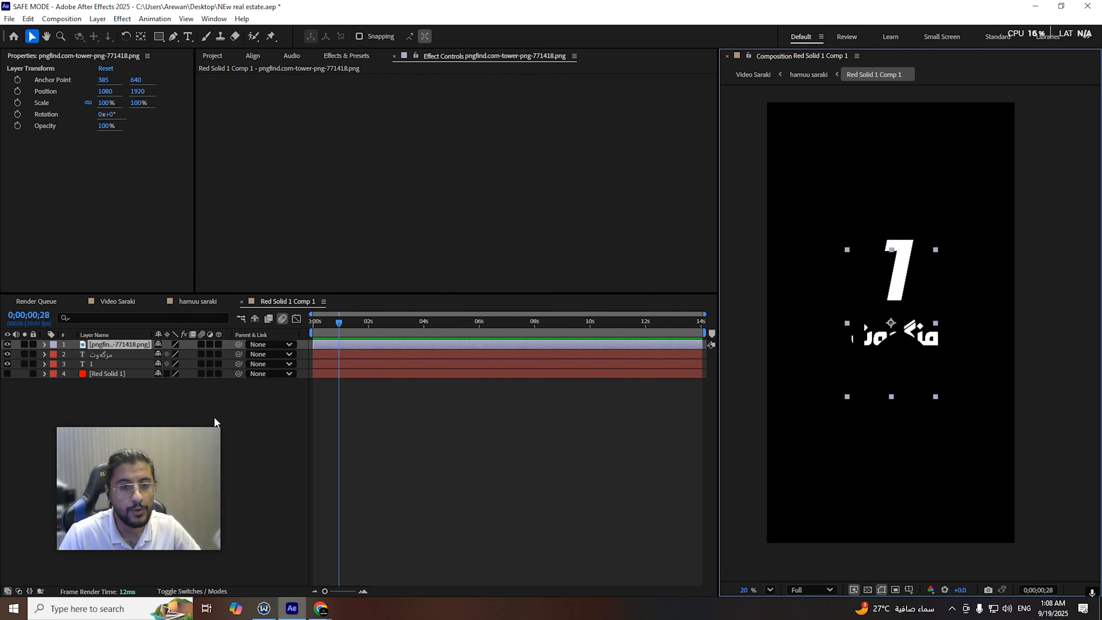
pyautogui.click(362, 56)
pyautogui.click(364, 70)
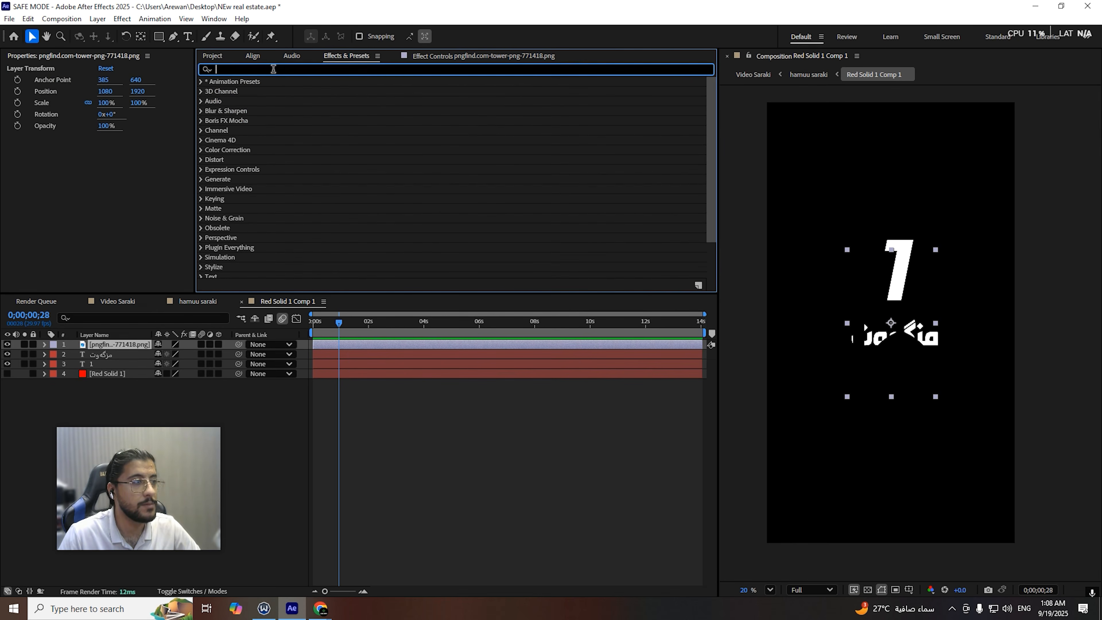
pyautogui.write('fill')
pyautogui.moveTo(244, 163); pyautogui.dragTo(122, 345)
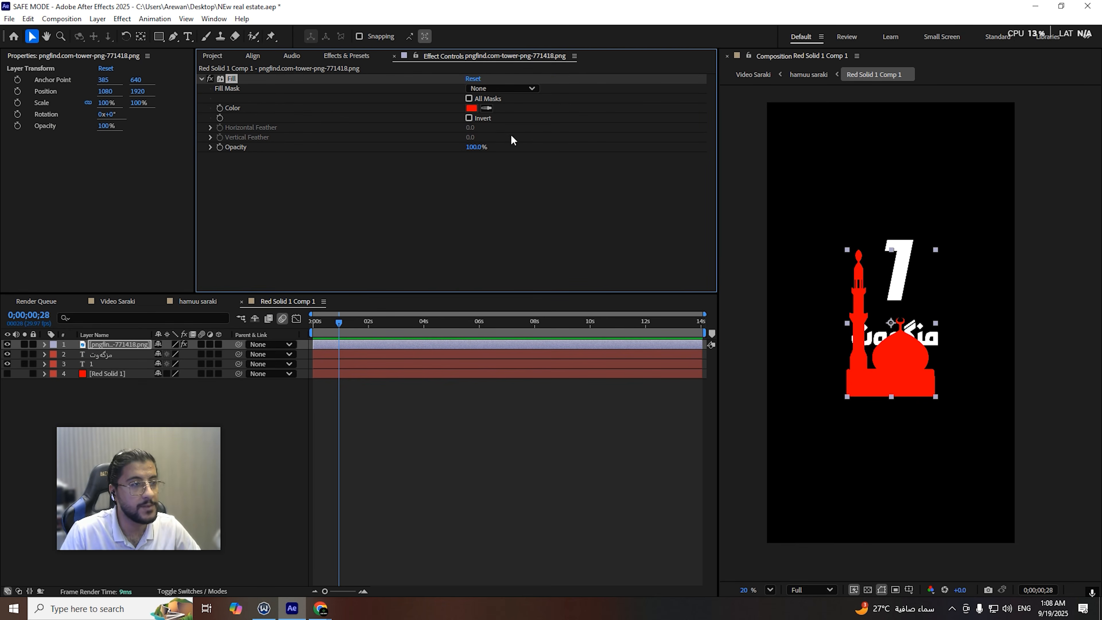
# Step: Set the mosque image's Fill effect color to white, FFFFFF
pyautogui.click(471, 107)
pyautogui.click(430, 217)
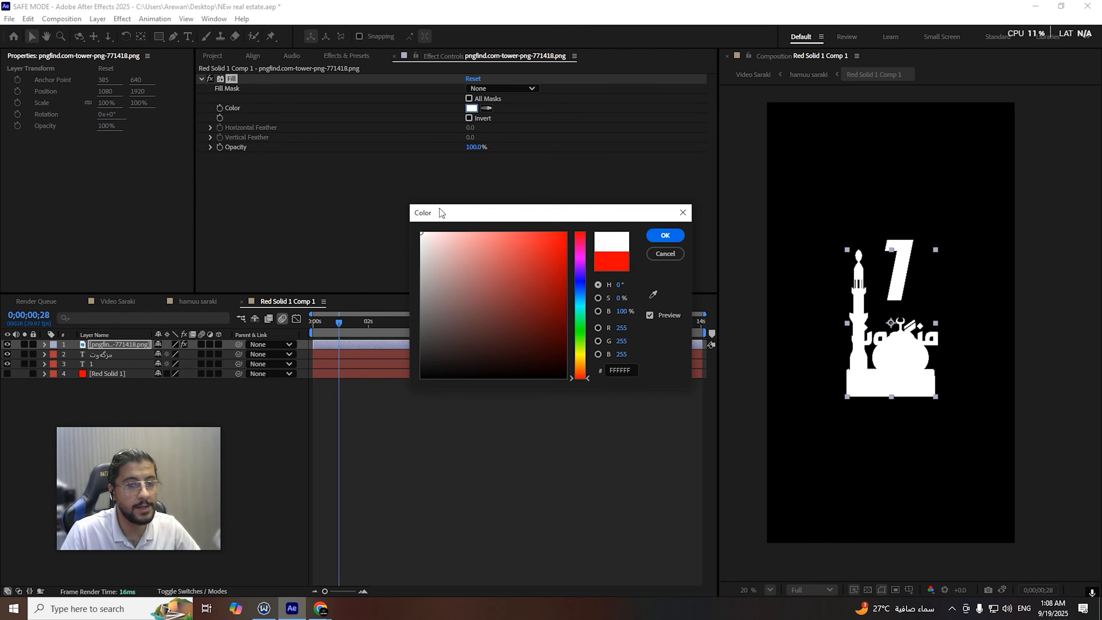
pyautogui.click(664, 235)
# Step: Scale the mosque image to 57% and place it directly above the digit 1 with a small gap
pyautogui.moveTo(890, 365); pyautogui.dragTo(892, 212)
pyautogui.press('s')
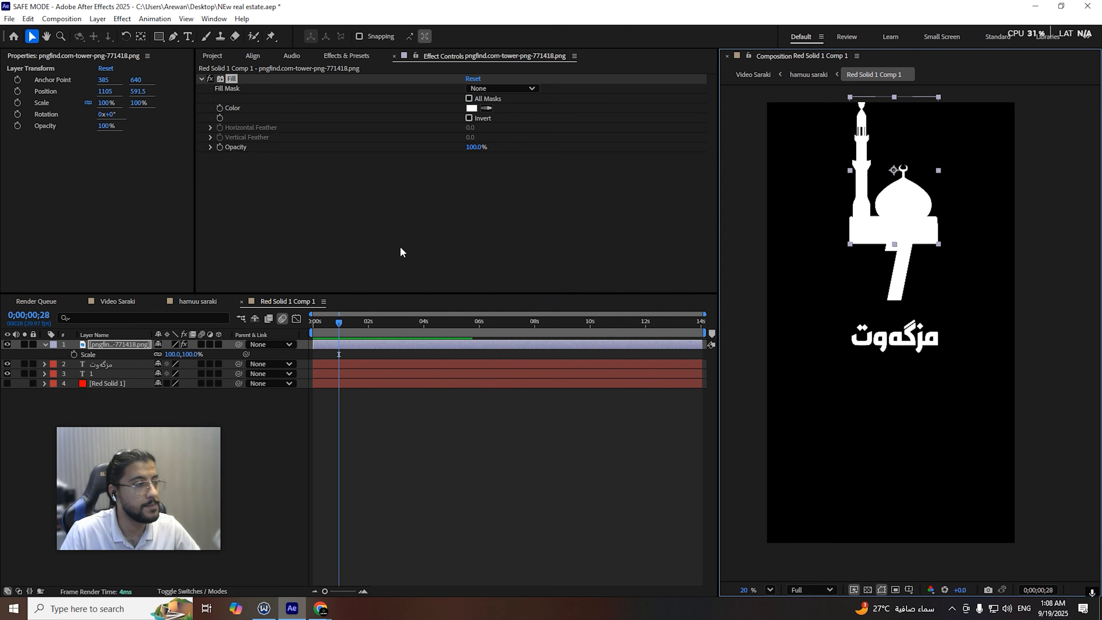
pyautogui.moveTo(168, 354); pyautogui.dragTo(150, 354)
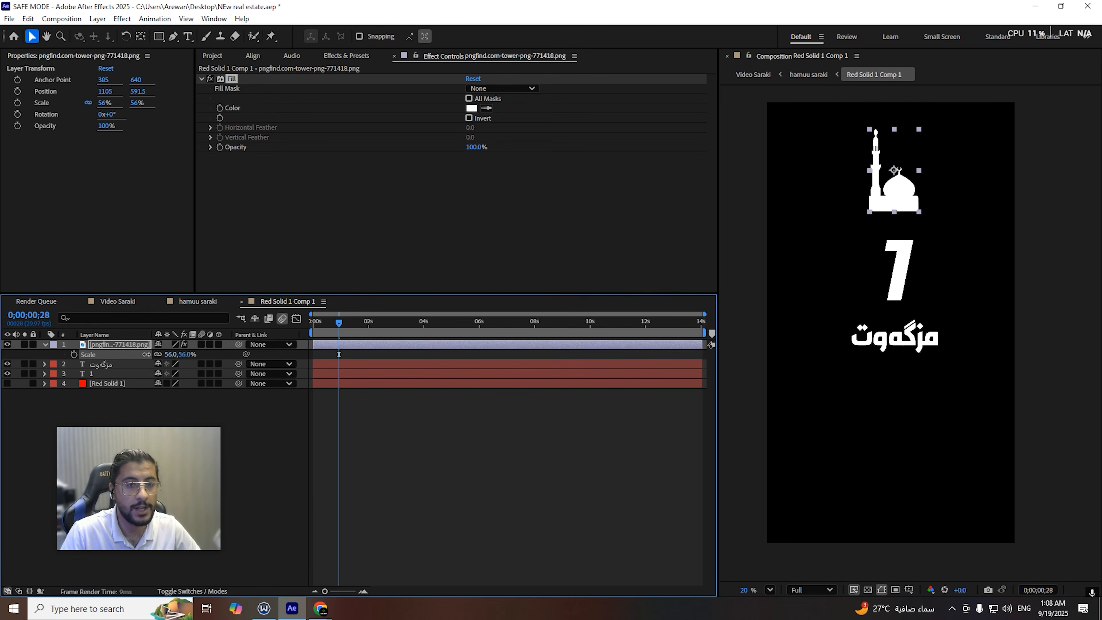
pyautogui.moveTo(896, 195); pyautogui.dragTo(906, 225)
pyautogui.scroll(6, 895, 228)
pyautogui.hotkey('ctrl', 'shift', 'a')
pyautogui.scroll(-5, 872, 268)
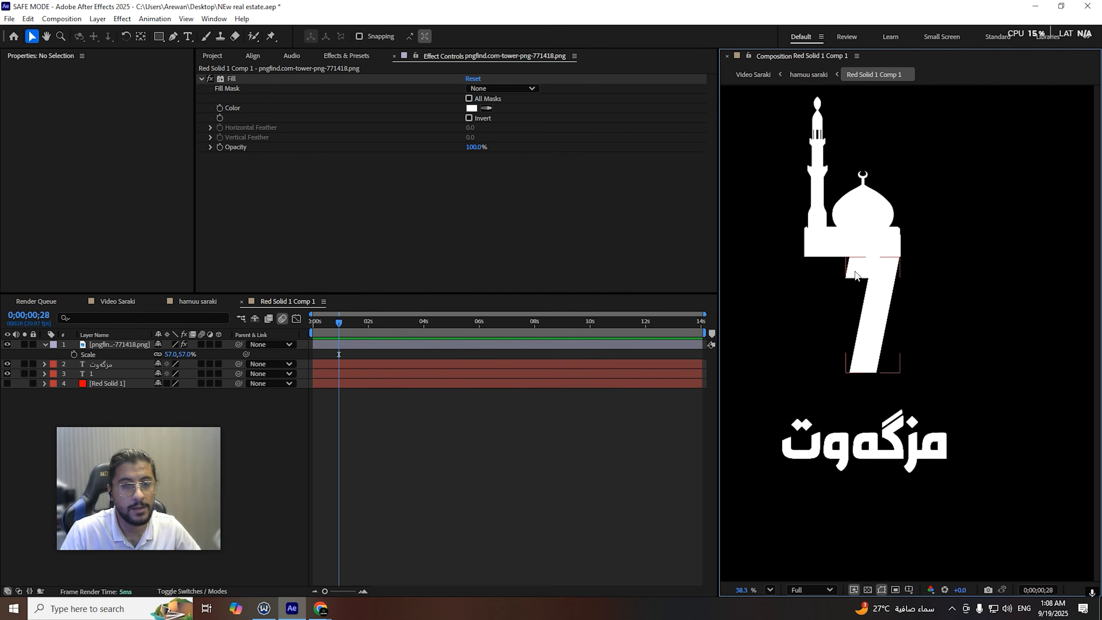
pyautogui.scroll(4, 823, 254)
pyautogui.click(928, 241)
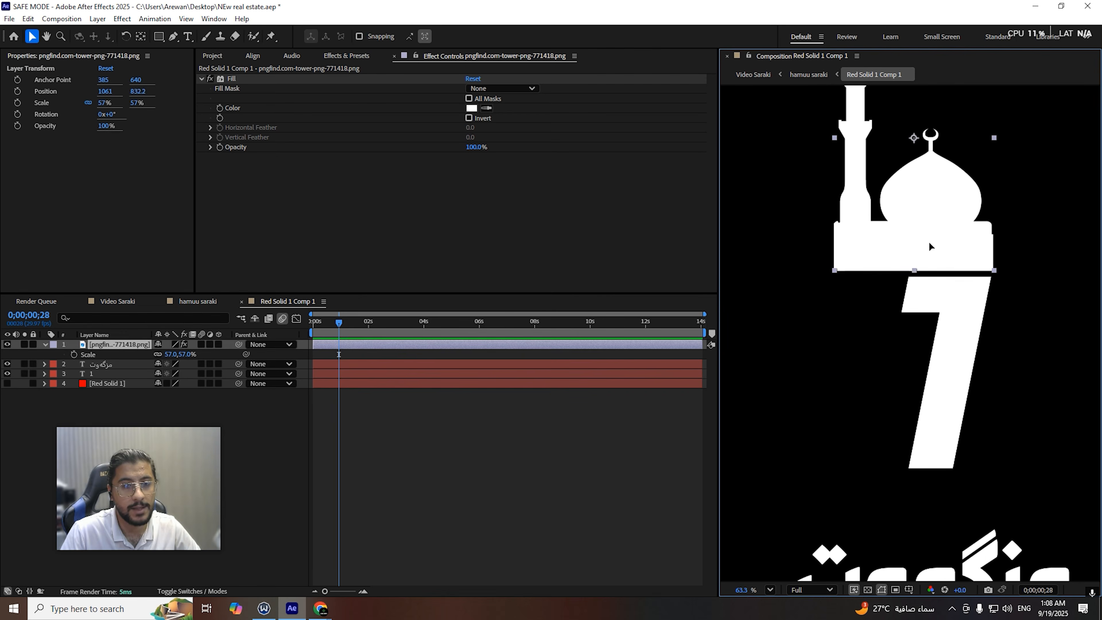
pyautogui.scroll(-2, 910, 256)
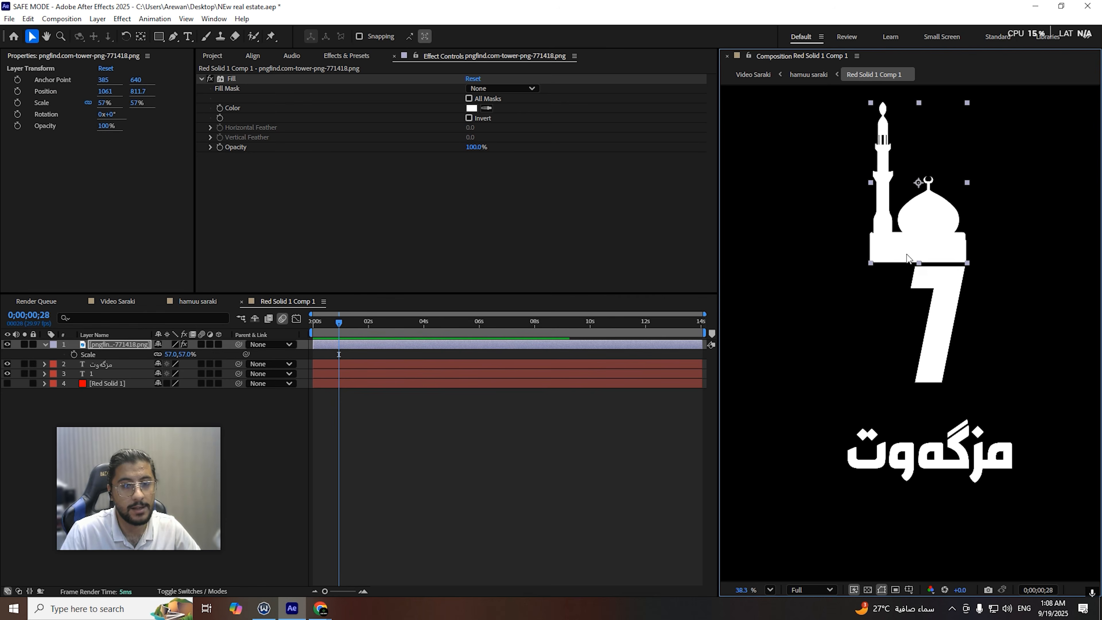
# Step: Delete the digit 1 and place the mosque image, scaled to 74%, directly above the Kurdish caption
pyautogui.click(950, 338)
pyautogui.press('Delete')
pyautogui.moveTo(946, 252); pyautogui.dragTo(957, 371)
pyautogui.press('p')
pyautogui.moveTo(187, 364)
pyautogui.mouseDown()
pyautogui.moveTo(201, 364)
pyautogui.moveTo(194, 354)
pyautogui.mouseUp()
pyautogui.press('s')
pyautogui.moveTo(959, 424); pyautogui.dragTo(957, 412)
pyautogui.scroll(-3, 963, 353)
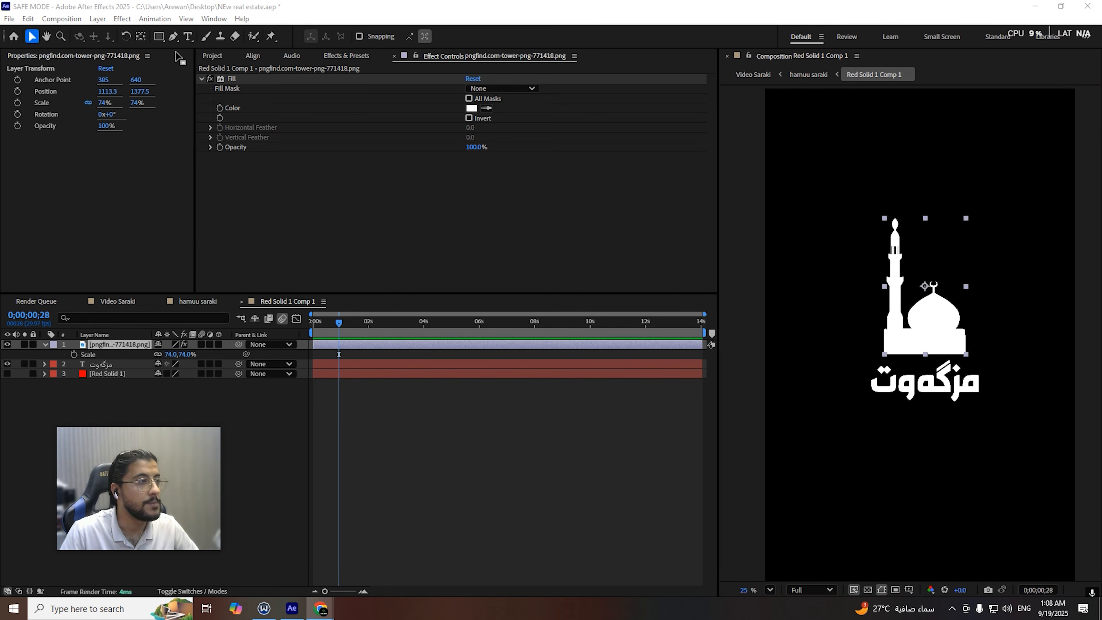
# Step: Activate the Pen tool and deselect all layers so that drawing creates a new shape layer
pyautogui.click(173, 37)
pyautogui.click(159, 36)
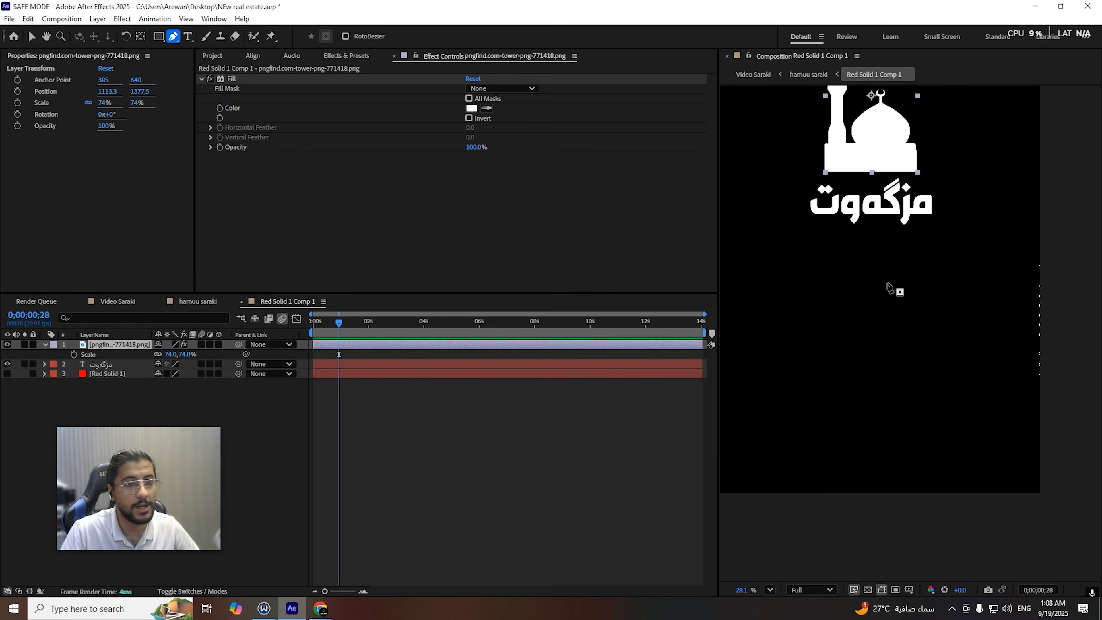
pyautogui.click(324, 454)
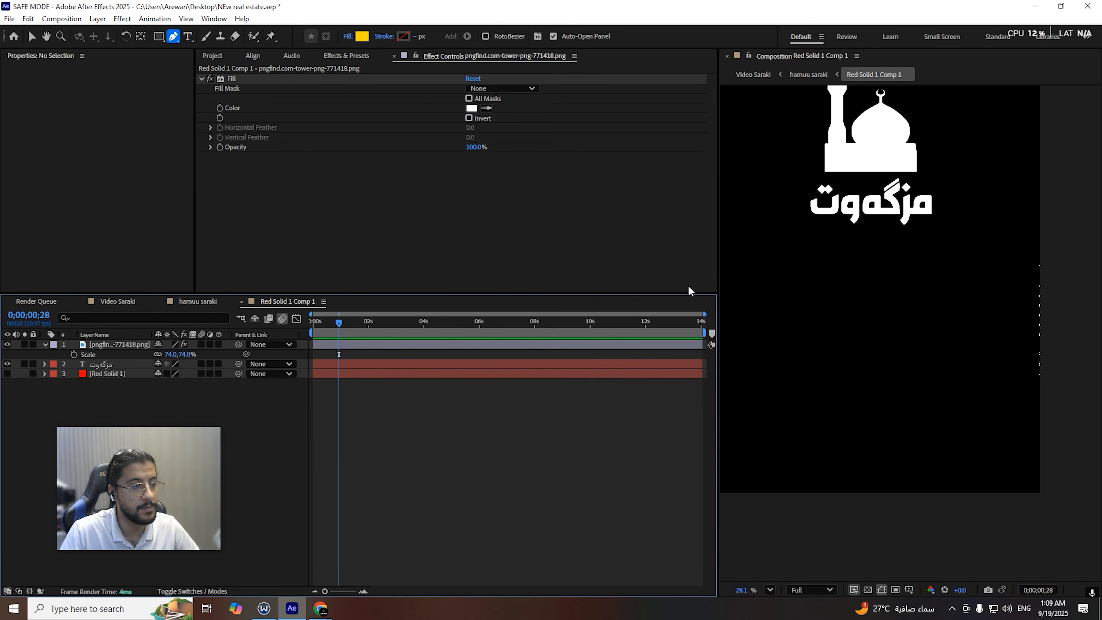
# Step: Try to draw a straight vertical line below the Kurdish caption with the Pen tool, undoing each attempt
pyautogui.click(872, 244)
pyautogui.moveTo(872, 388); pyautogui.dragTo(884, 389)
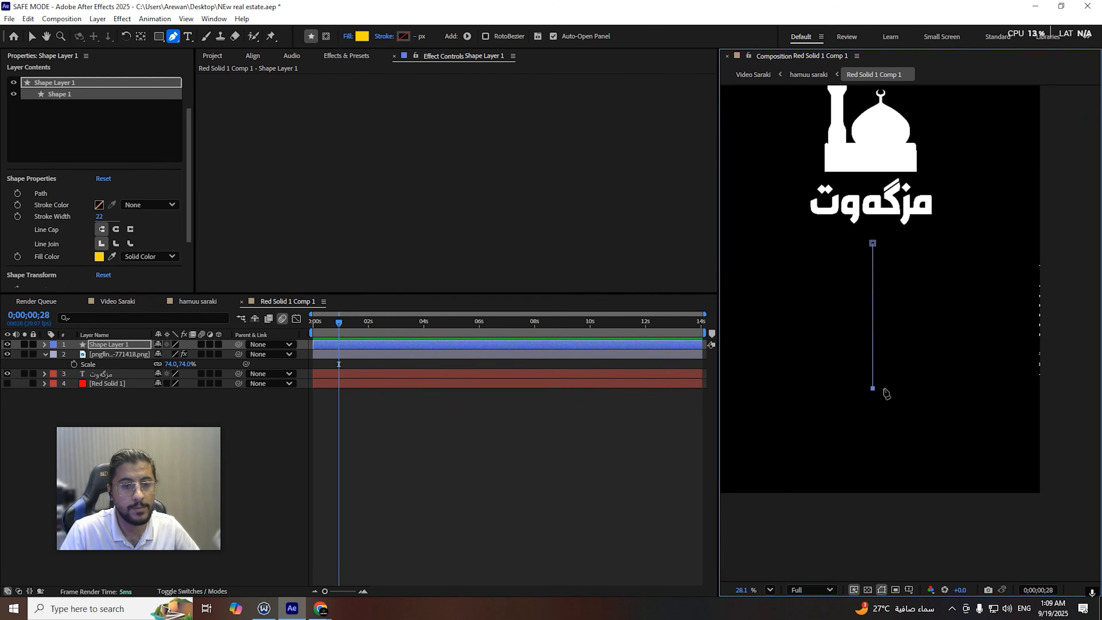
pyautogui.hotkey('ctrl', 'z')
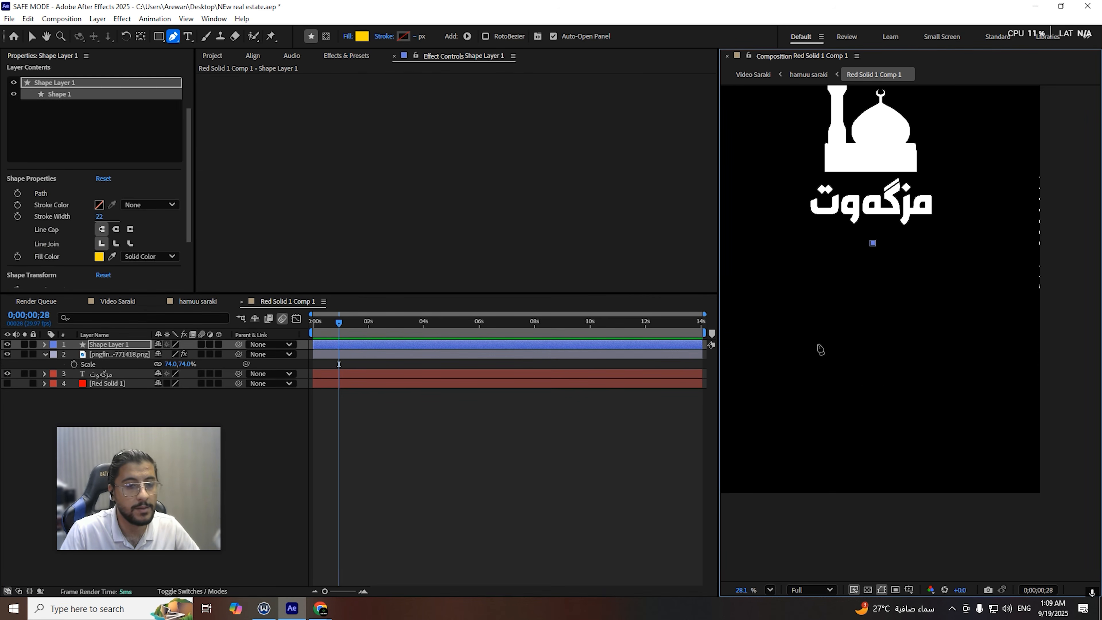
pyautogui.moveTo(879, 382); pyautogui.dragTo(882, 391)
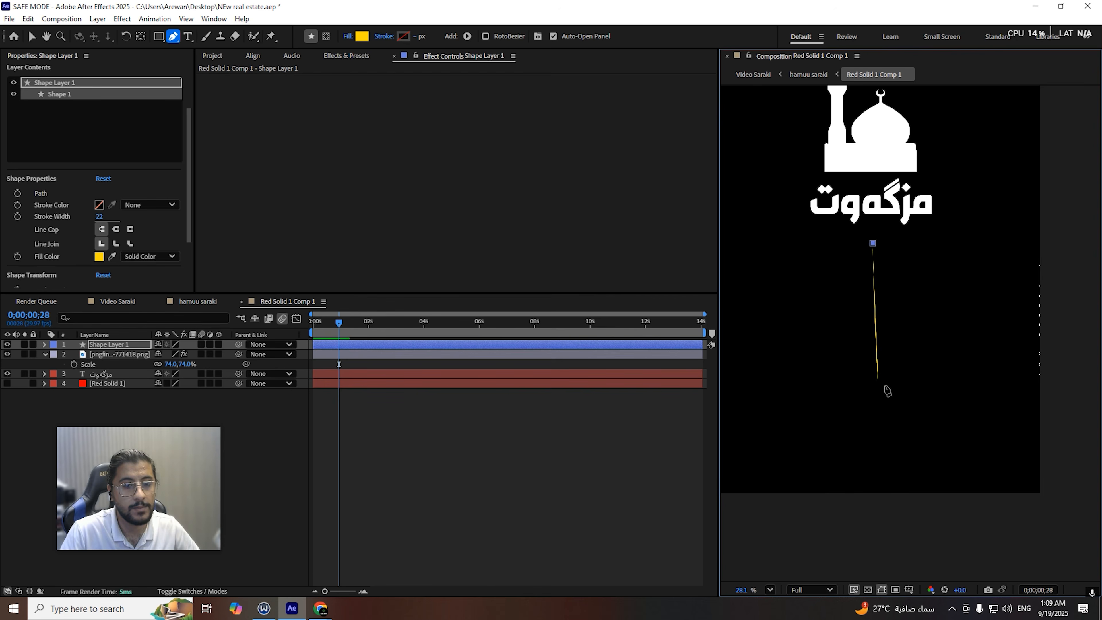
pyautogui.hotkey('ctrl', 'z')
pyautogui.keyDown('shift'); pyautogui.click(888, 409); pyautogui.keyUp('shift')
pyautogui.hotkey('ctrl', 'z')
pyautogui.click(878, 492)
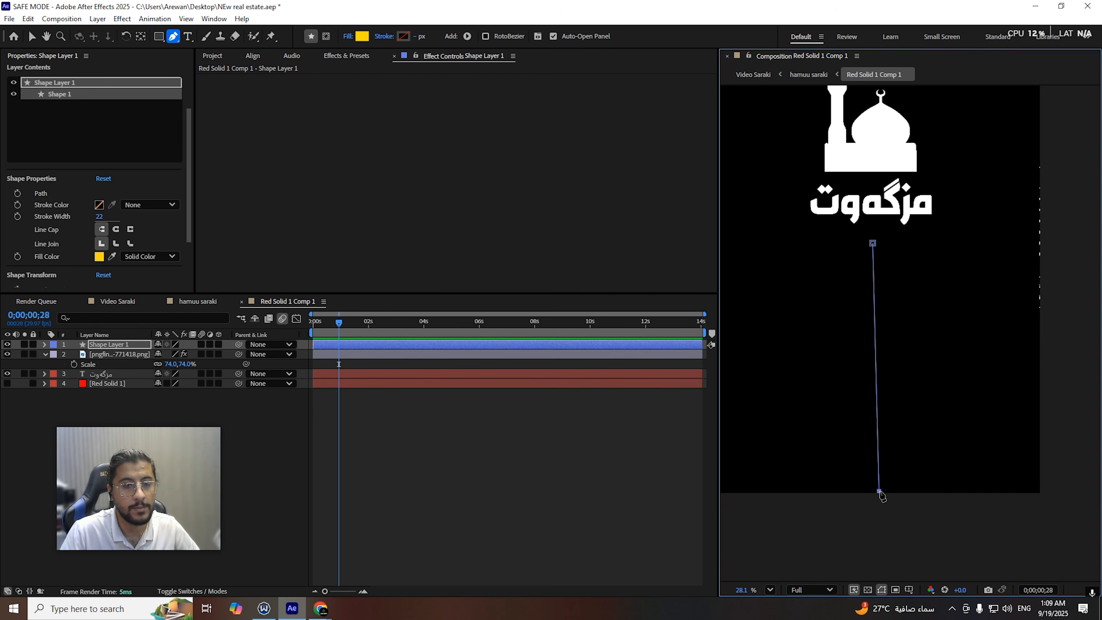
pyautogui.hotkey('ctrl', 'z')
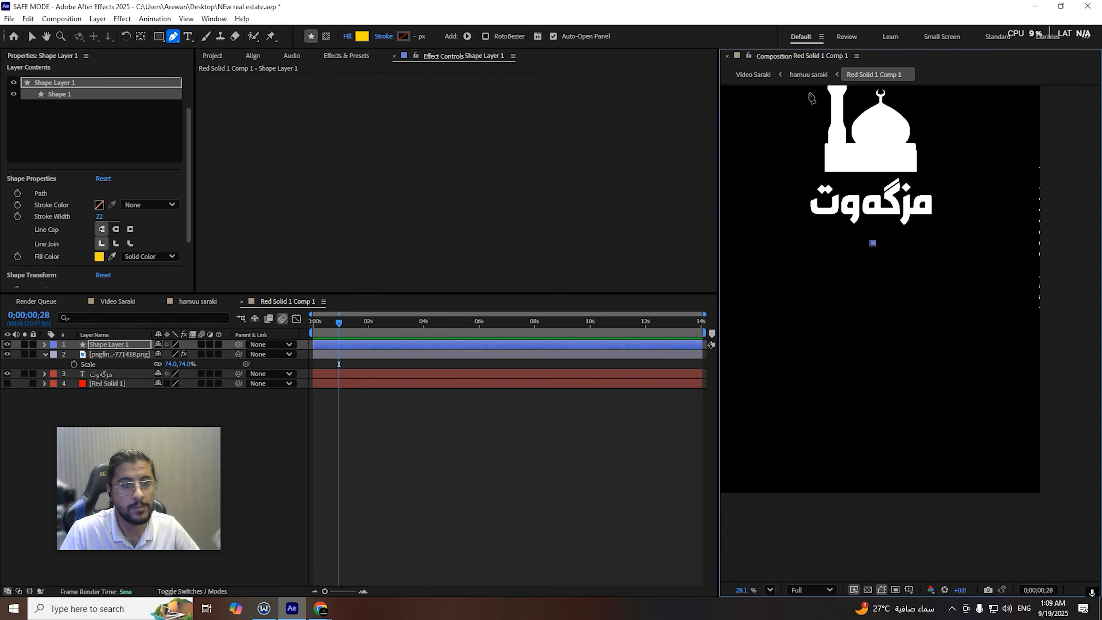
pyautogui.hotkey('ctrl', 'z')
pyautogui.keyDown('shift'); pyautogui.click(883, 360); pyautogui.keyUp('shift')
pyautogui.hotkey('ctrl', 'z')
pyautogui.keyDown('shift'); pyautogui.click(911, 380); pyautogui.keyUp('shift')
pyautogui.hotkey('ctrl', 'z')
pyautogui.hotkey('ctrl', 'z')
pyautogui.click(897, 297)
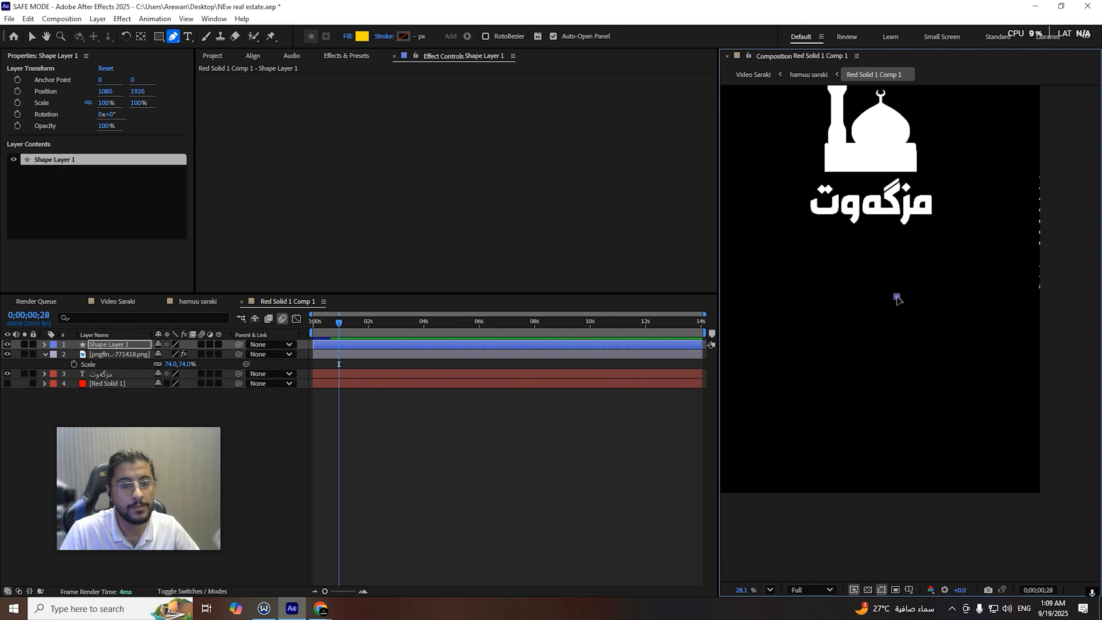
pyautogui.click(832, 297)
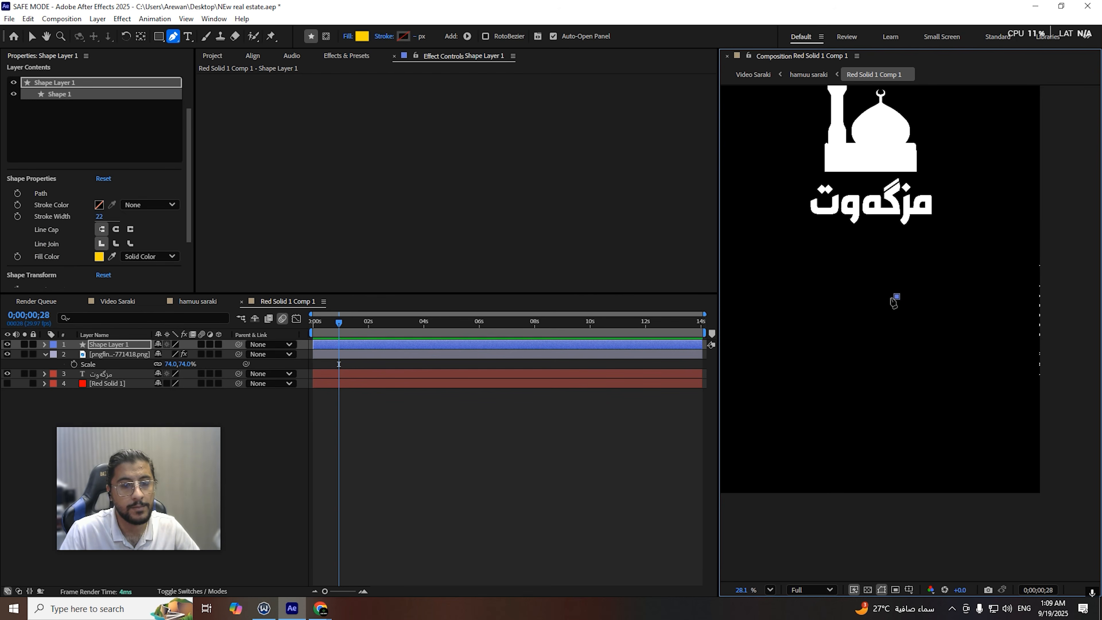
pyautogui.press('Delete')
# Step: Draw a straight horizontal line across most of the frame's width below the Kurdish caption as a new shape layer
pyautogui.click(1021, 329)
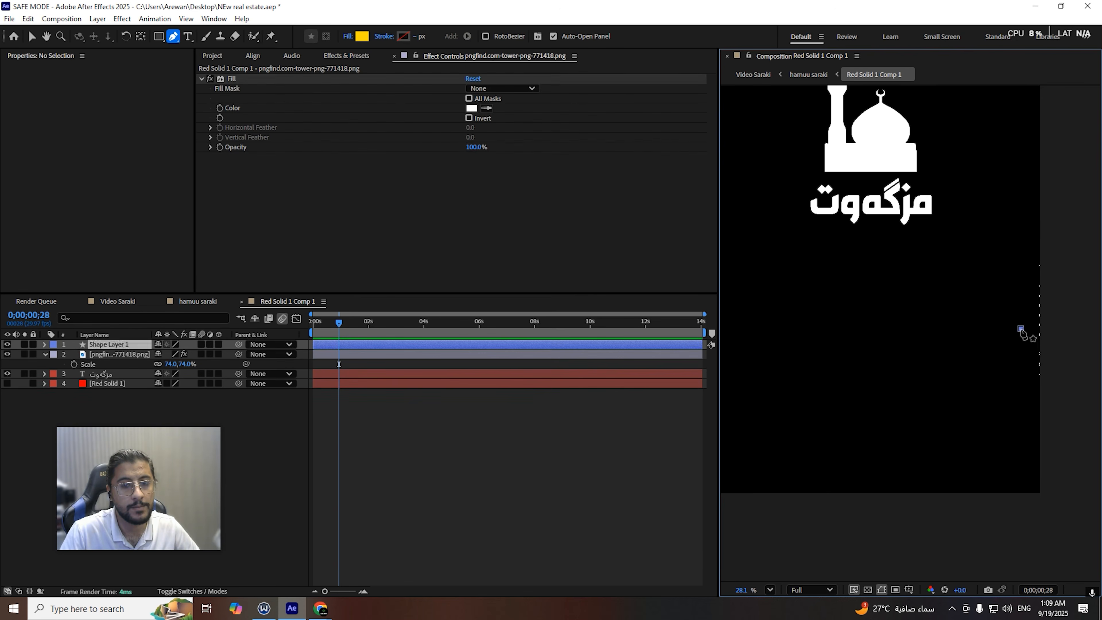
pyautogui.click(772, 329)
pyautogui.press('v')
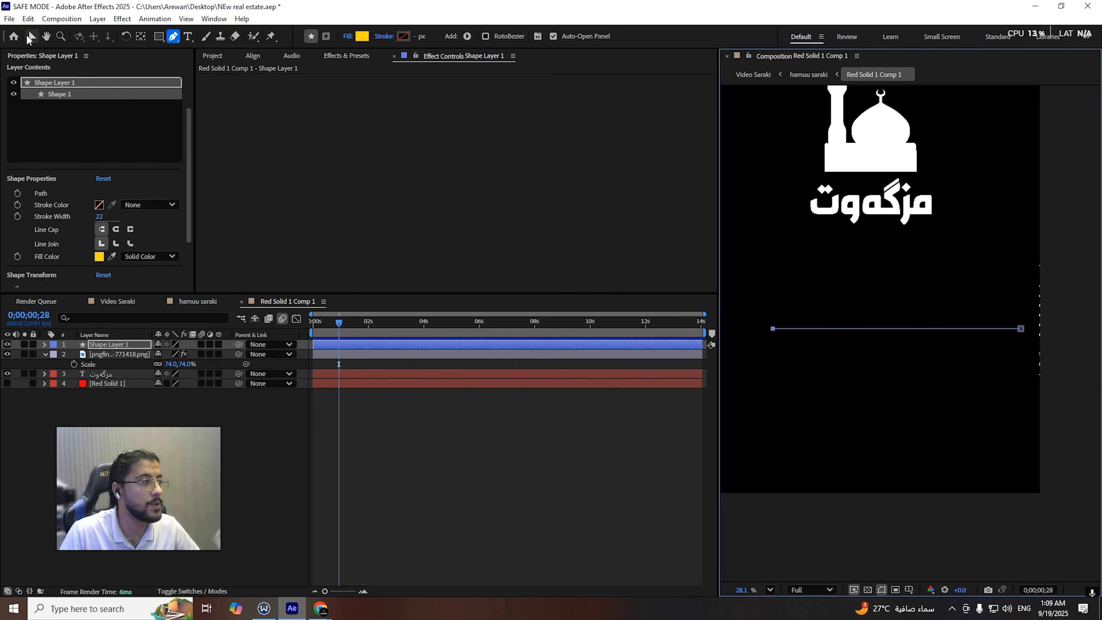
# Step: Set the horizontal line's fill to none and its stroke to solid white
pyautogui.click(117, 345)
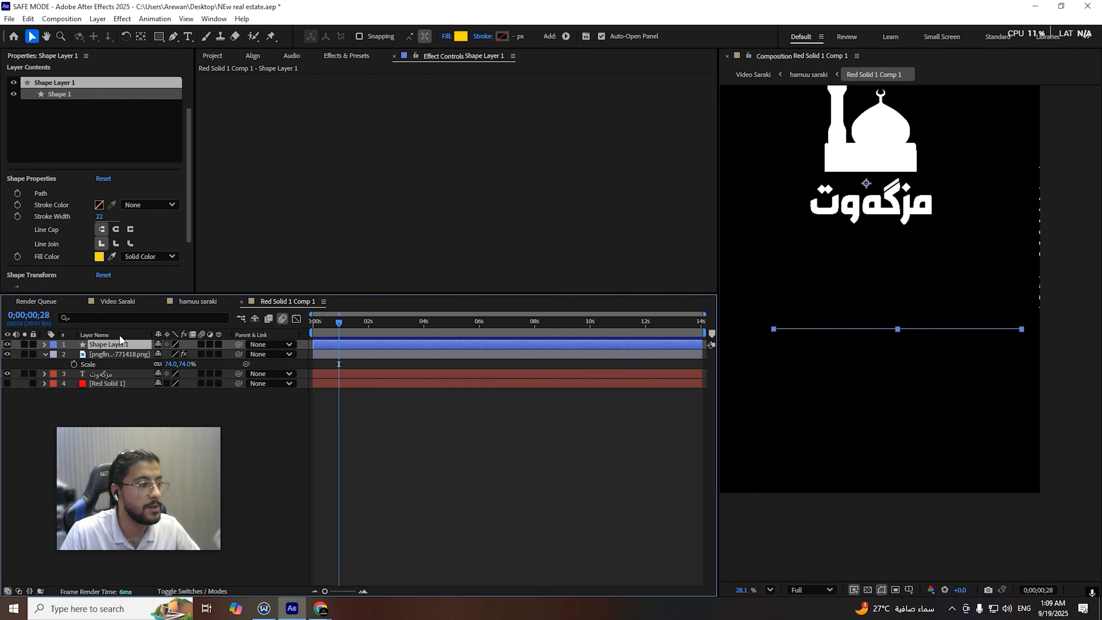
pyautogui.click(447, 36)
pyautogui.click(490, 274)
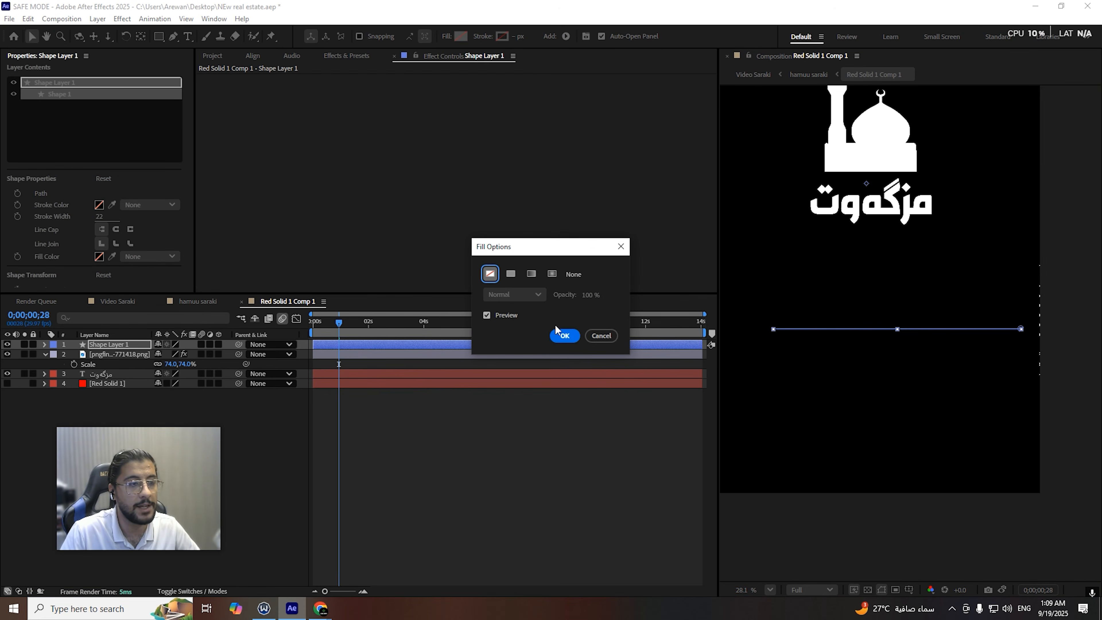
pyautogui.click(565, 336)
pyautogui.click(502, 36)
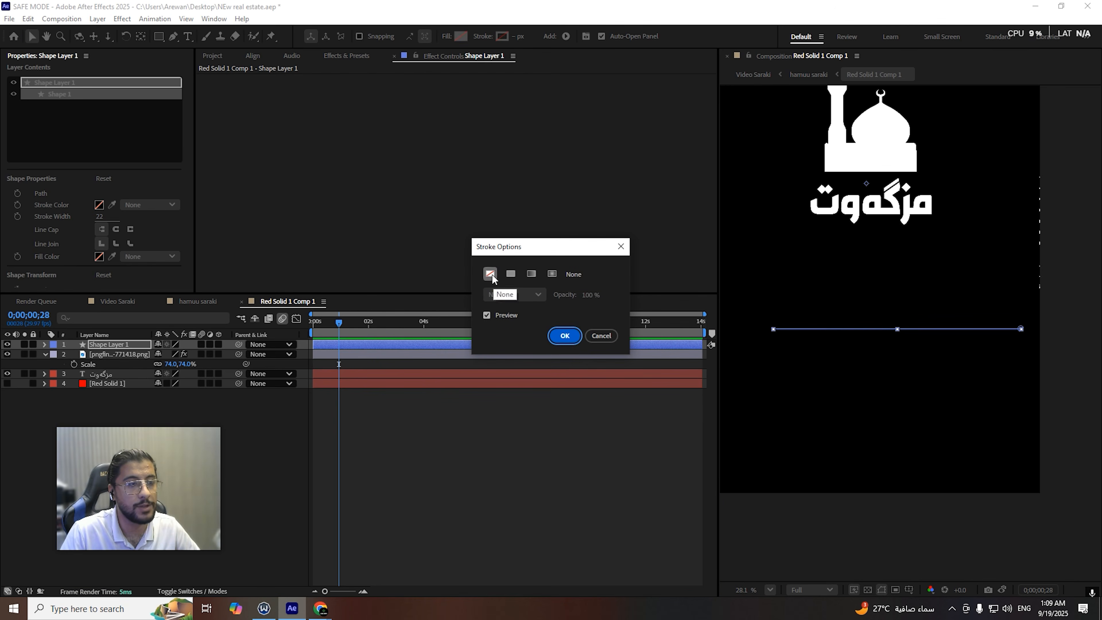
pyautogui.click(511, 274)
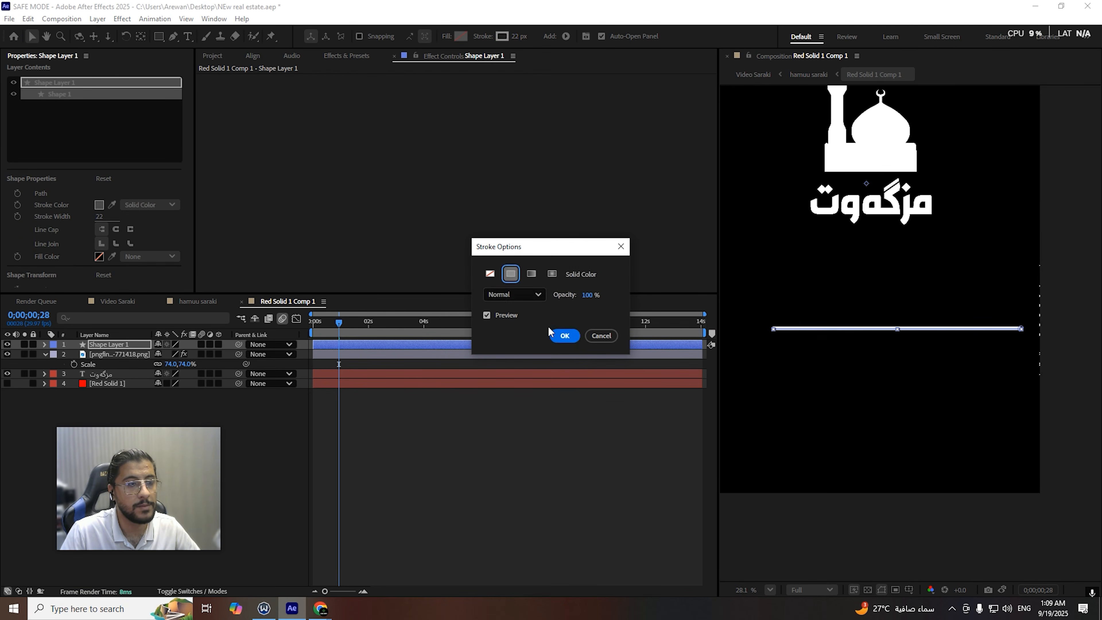
pyautogui.click(565, 335)
# Step: Rotate the line layer to 90° and position it vertically, centred below the Kurdish caption
pyautogui.press('s')
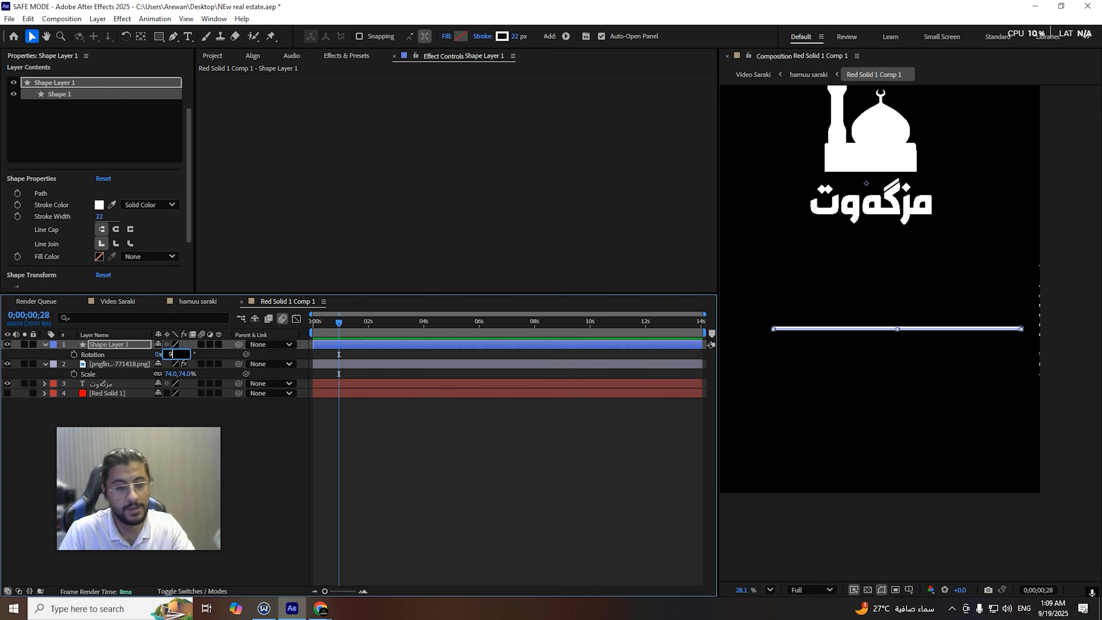
pyautogui.write('0')
pyautogui.press('Return')
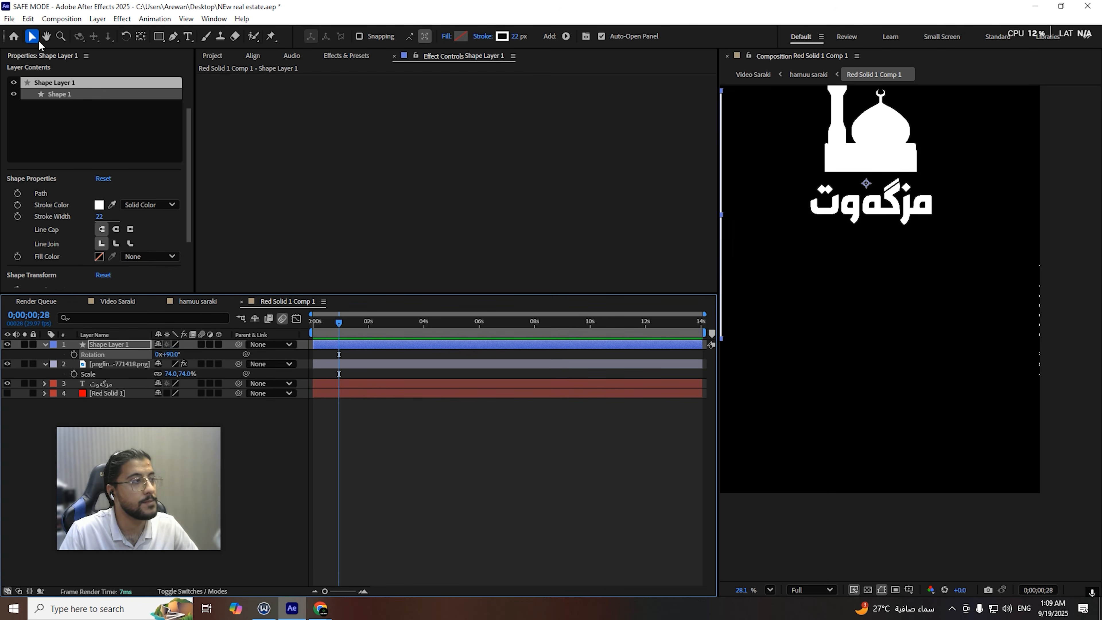
pyautogui.scroll(-2, 776, 229)
pyautogui.moveTo(742, 199); pyautogui.dragTo(859, 309)
pyautogui.click(747, 201)
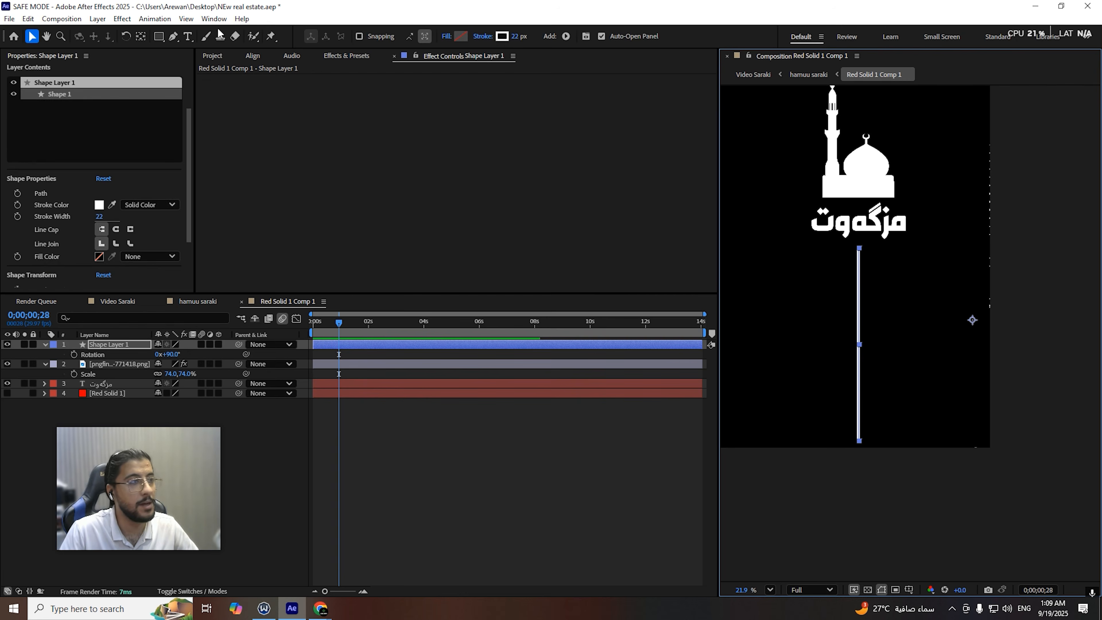
# Step: Move the vertical line's anchor point to its upper end, just below the Kurdish caption
pyautogui.press('y')
pyautogui.moveTo(972, 322); pyautogui.dragTo(860, 250)
pyautogui.press('v')
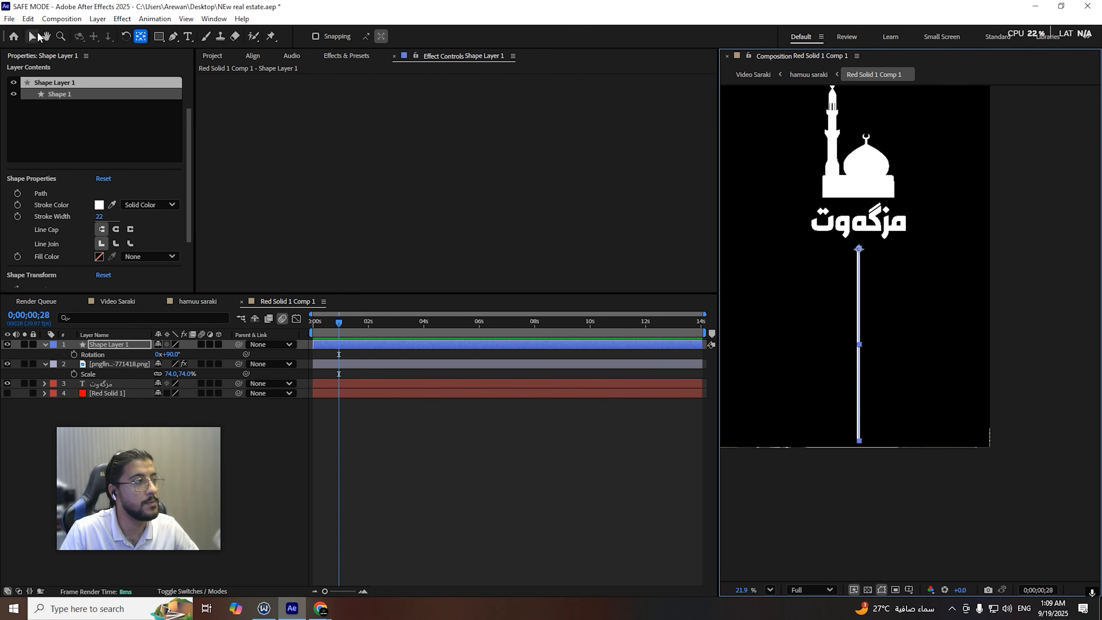
# Step: Taper the vertical line's stroke with an End Length of 20%
pyautogui.click(53, 348)
pyautogui.click(53, 346)
pyautogui.click(44, 345)
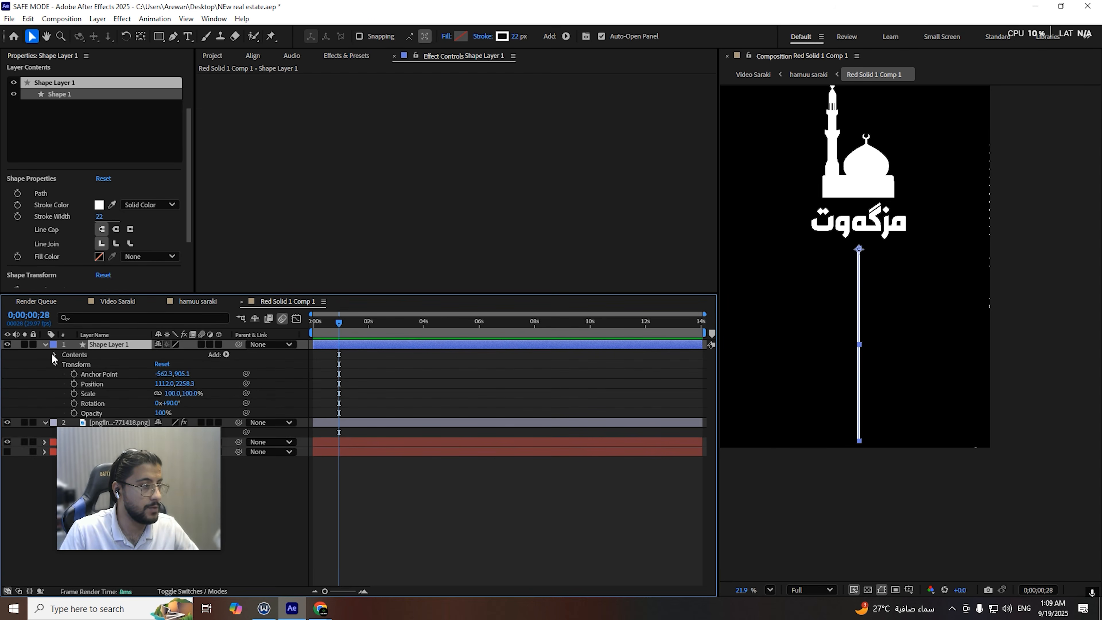
pyautogui.click(54, 354)
pyautogui.click(65, 364)
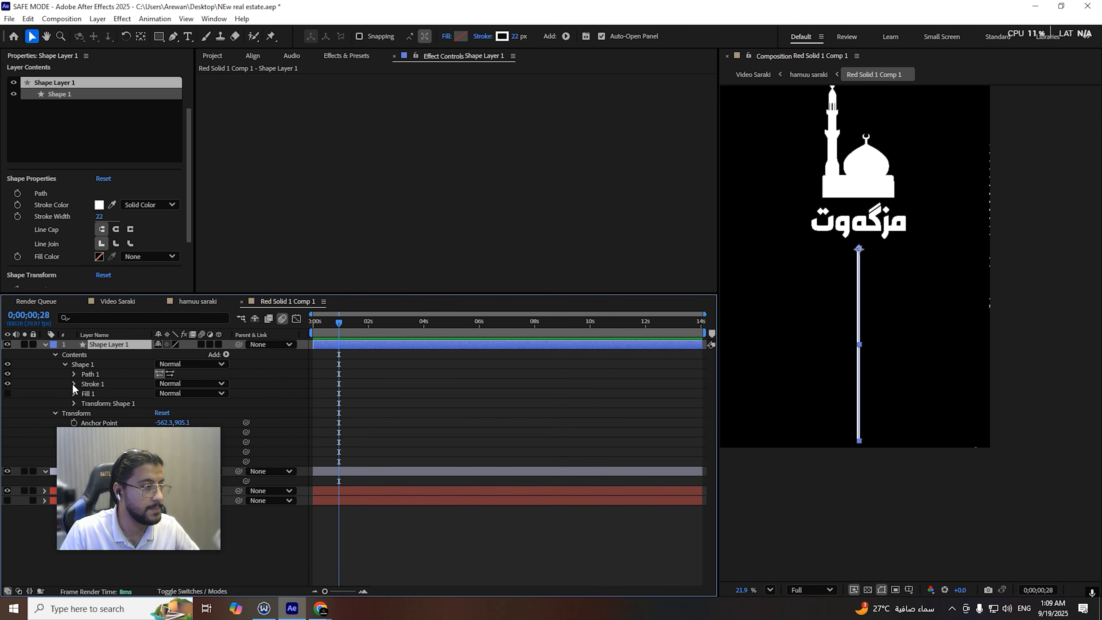
pyautogui.click(73, 373)
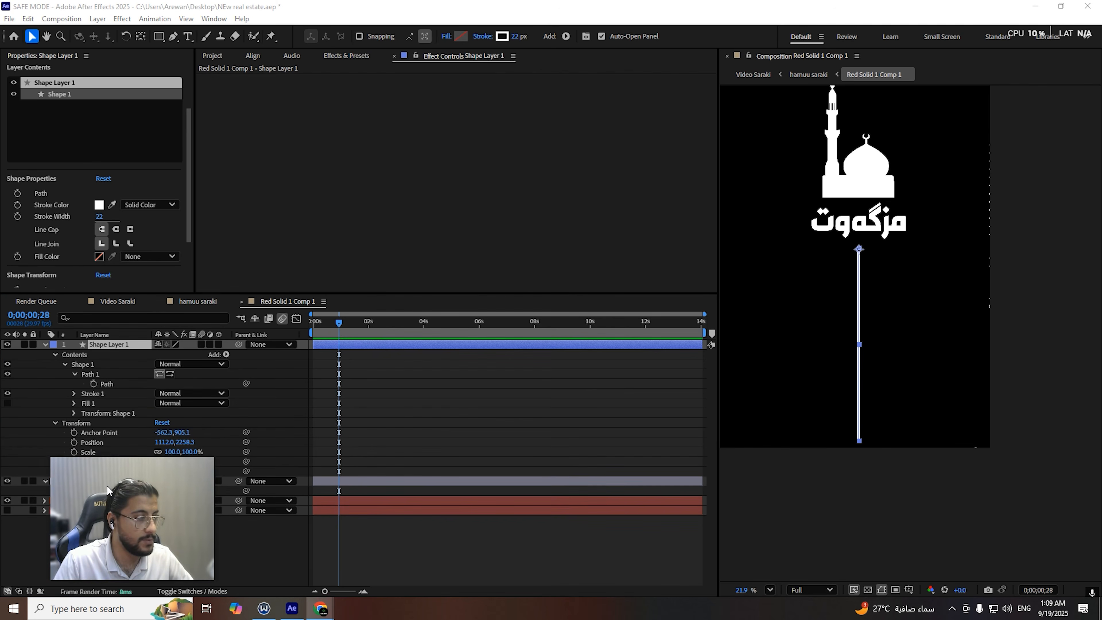
pyautogui.click(73, 393)
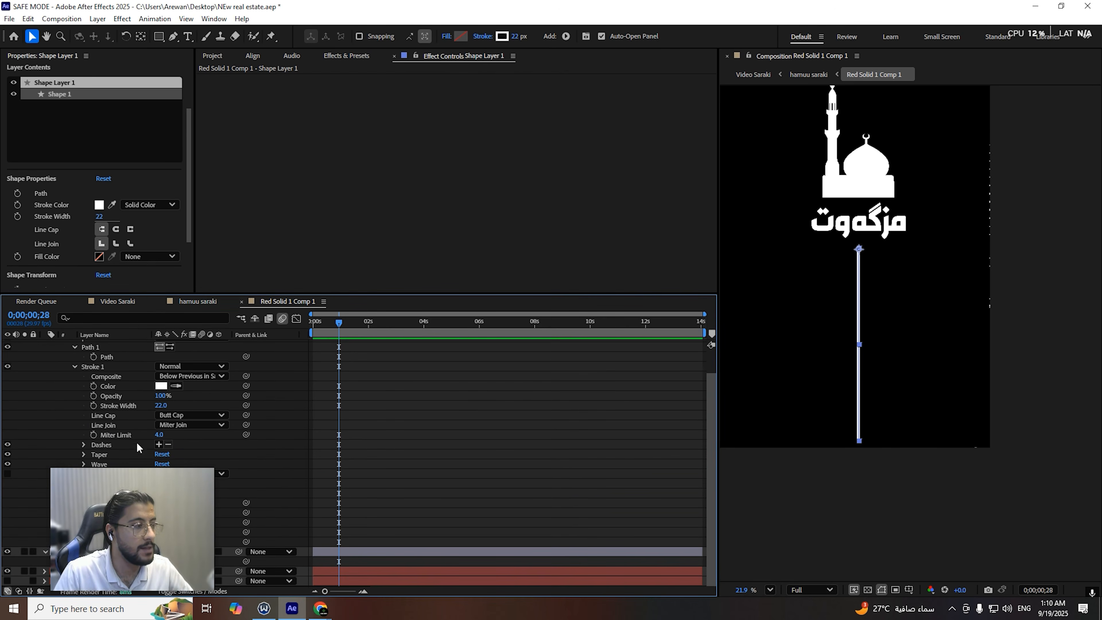
pyautogui.click(83, 455)
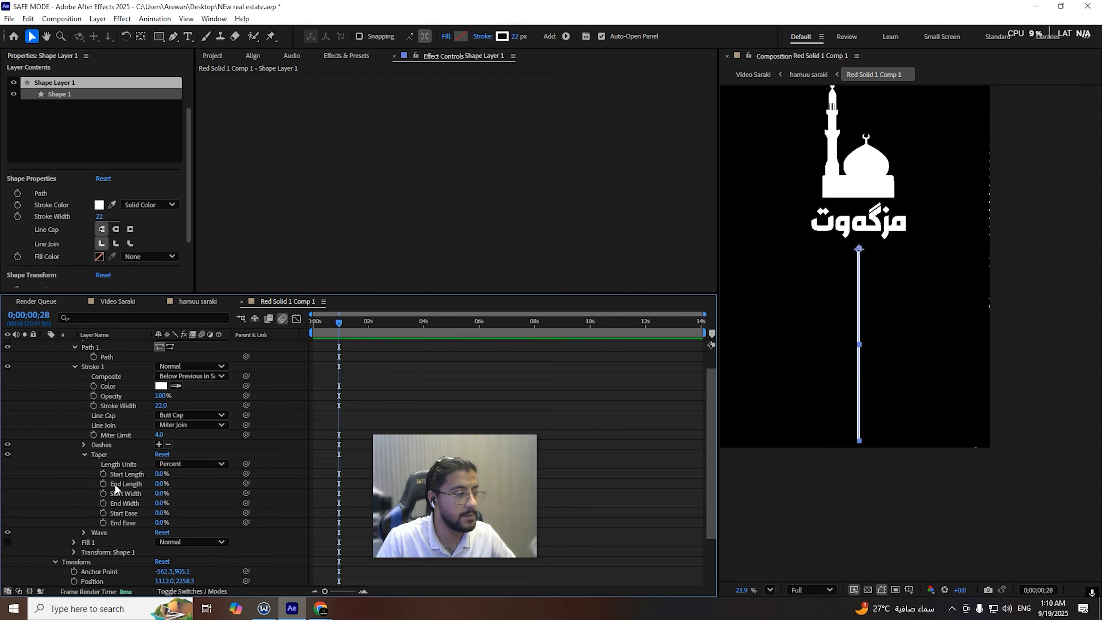
pyautogui.moveTo(161, 473); pyautogui.dragTo(171, 483)
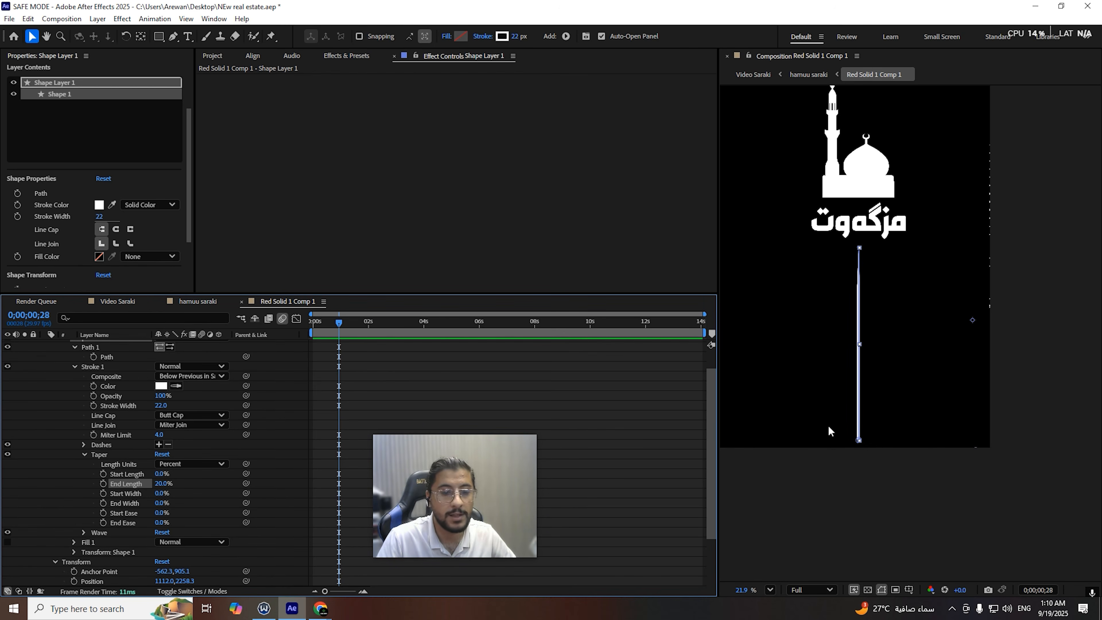
# Step: Set the line's stroke to Round Join and Round Cap
pyautogui.scroll(3, 864, 445)
pyautogui.moveTo(864, 445); pyautogui.dragTo(875, 426)
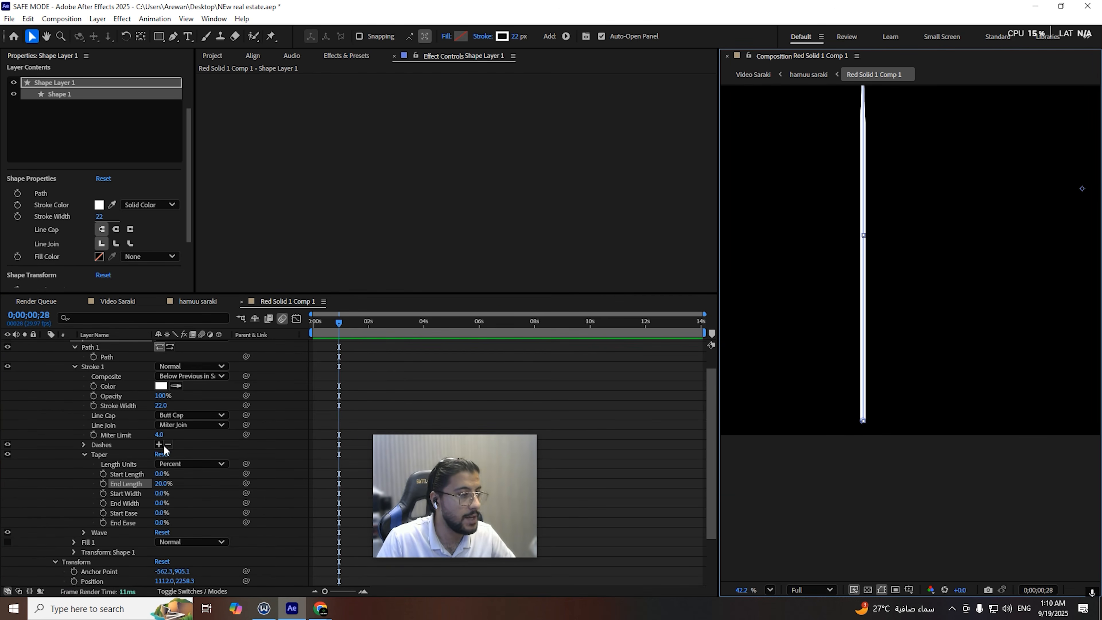
pyautogui.click(180, 426)
pyautogui.click(199, 450)
pyautogui.click(193, 416)
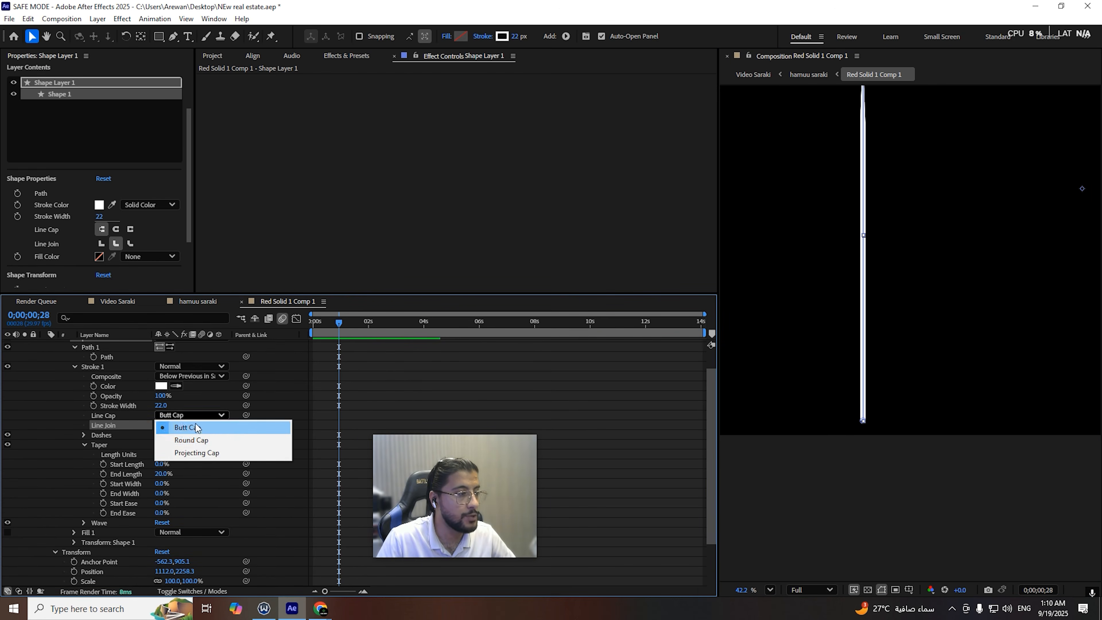
pyautogui.click(200, 442)
pyautogui.click(878, 460)
pyautogui.scroll(3, 881, 395)
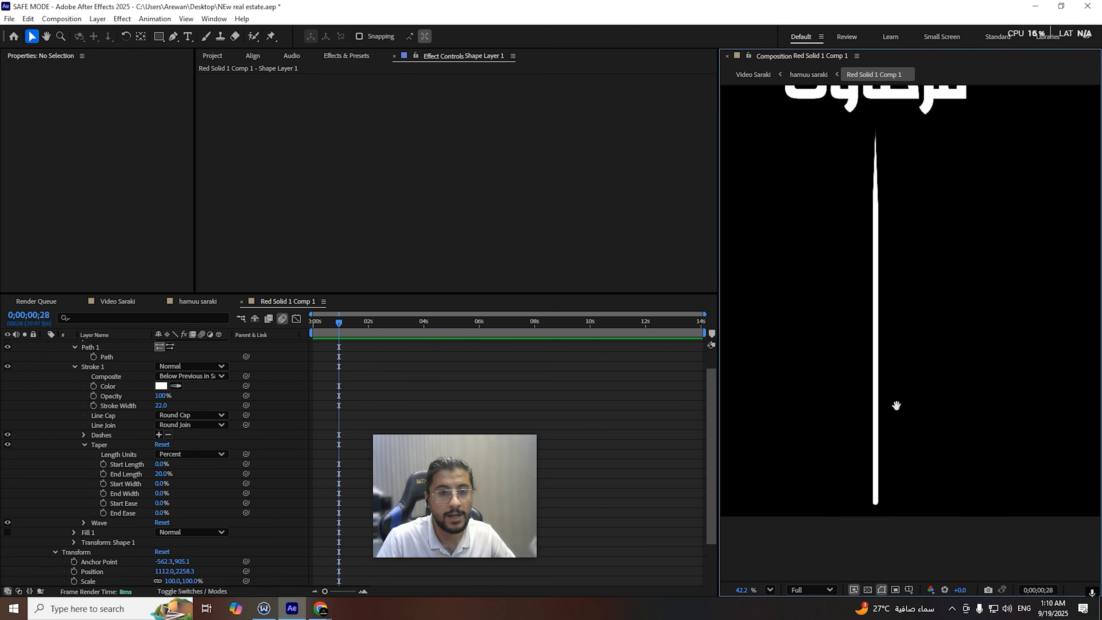
# Step: Shorten the vertical line by raising its lower end point, and shift it slightly toward the caption's centre
pyautogui.click(879, 491)
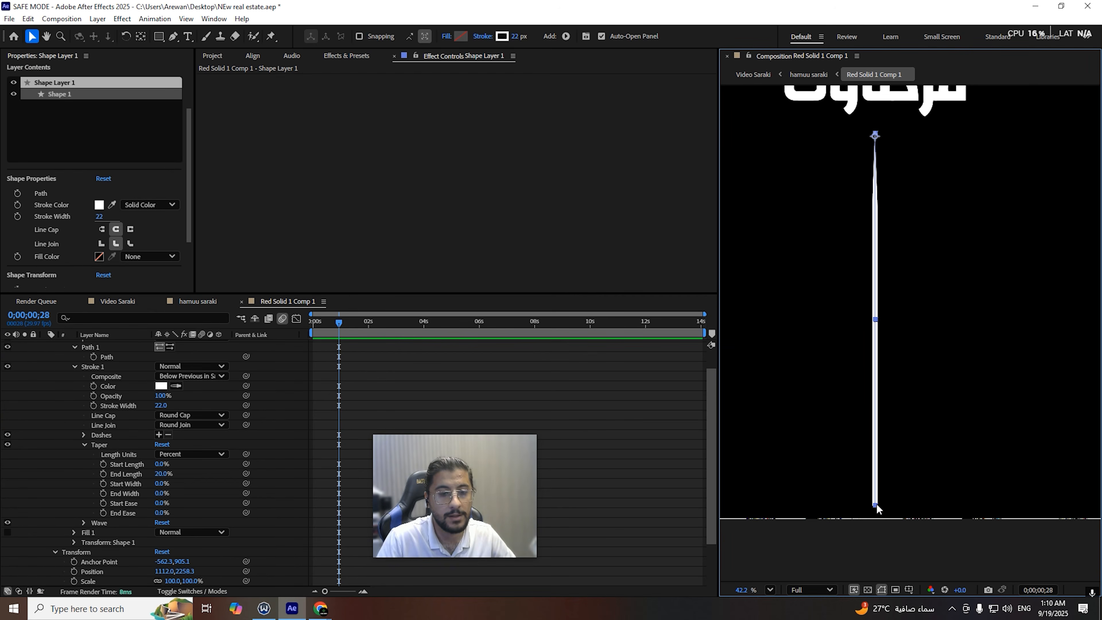
pyautogui.click(877, 508)
pyautogui.moveTo(877, 511); pyautogui.dragTo(884, 399)
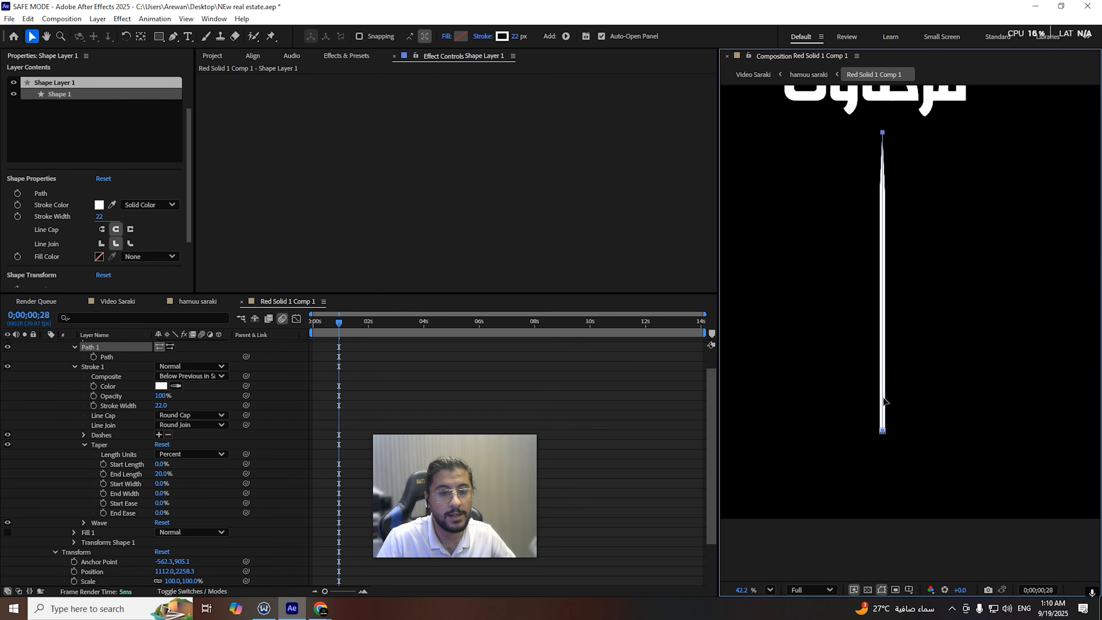
pyautogui.scroll(-1, 868, 378)
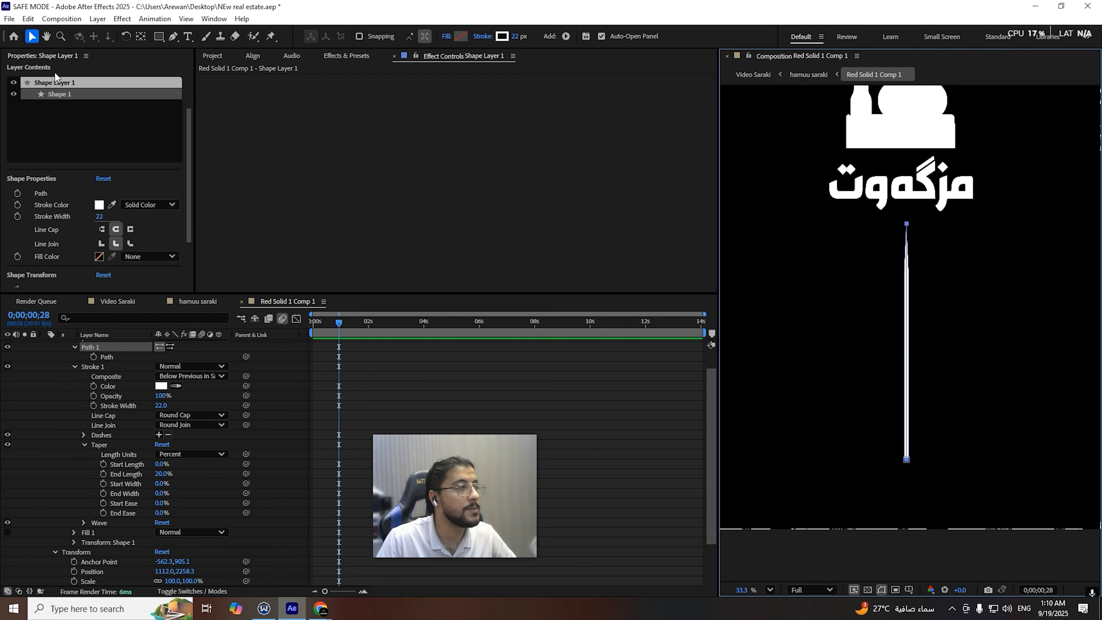
# Step: Add Trim Paths to the line's shape and reveal its Start, End and Offset properties
pyautogui.click(118, 435)
pyautogui.scroll(1, 121, 391)
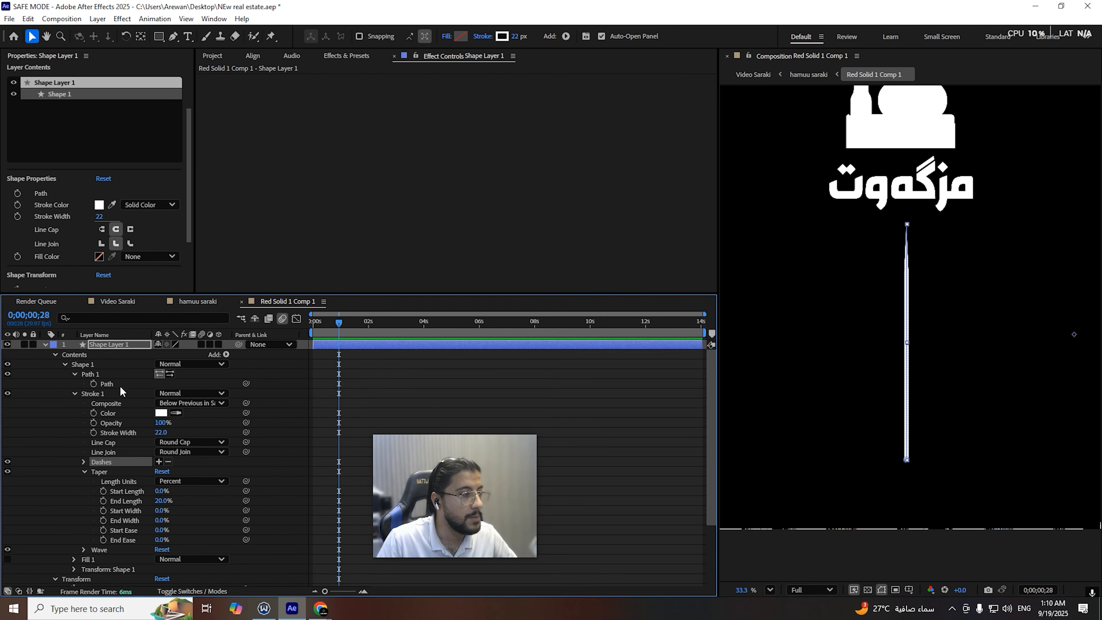
pyautogui.click(227, 355)
pyautogui.click(273, 292)
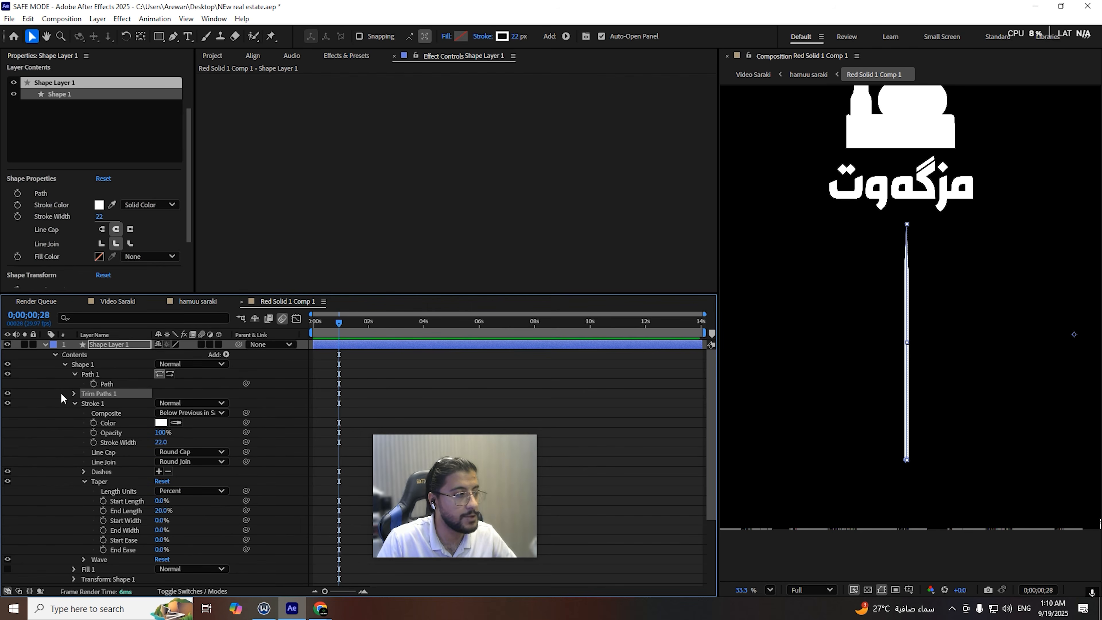
pyautogui.click(73, 402)
pyautogui.click(73, 393)
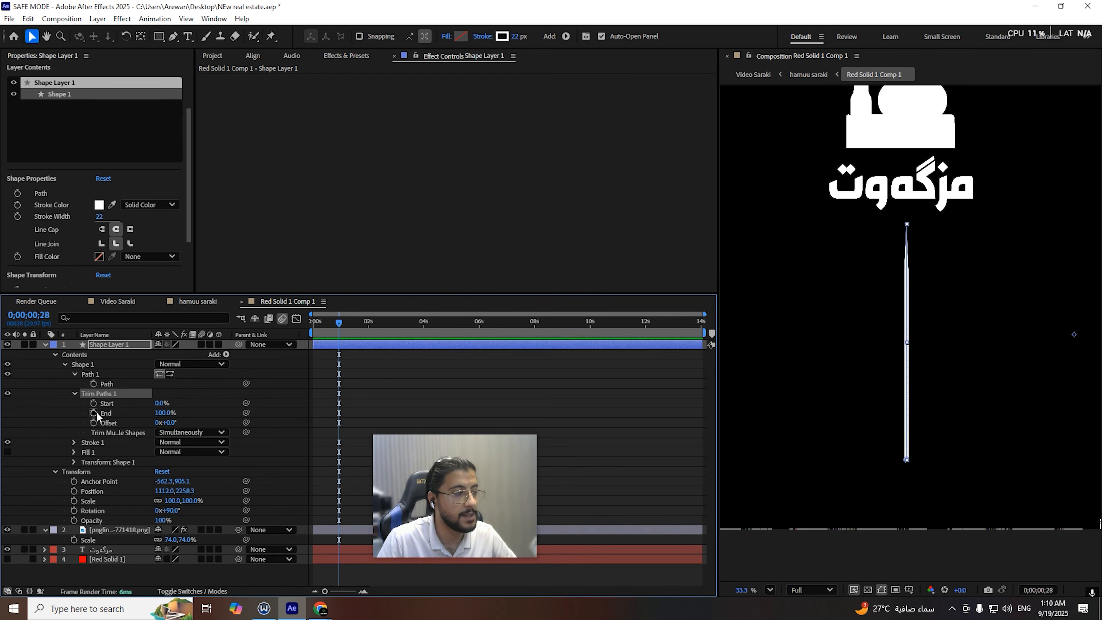
# Step: Keyframe the line's Trim Paths Start from 100% at the first frame to 0% slightly before one second
pyautogui.moveTo(163, 404); pyautogui.dragTo(343, 320)
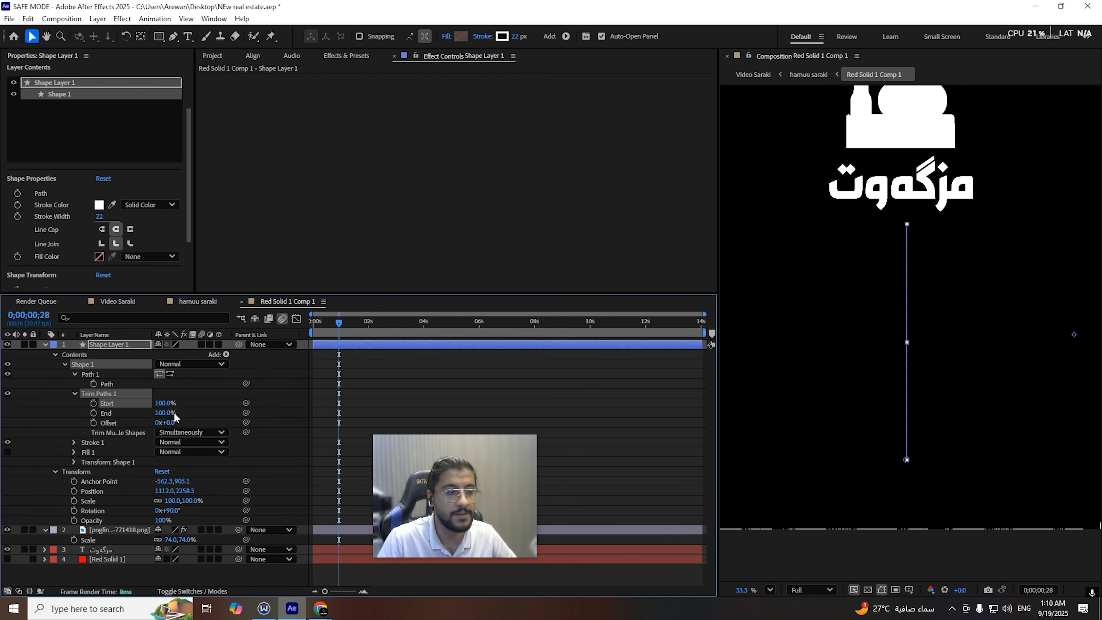
pyautogui.press('Home')
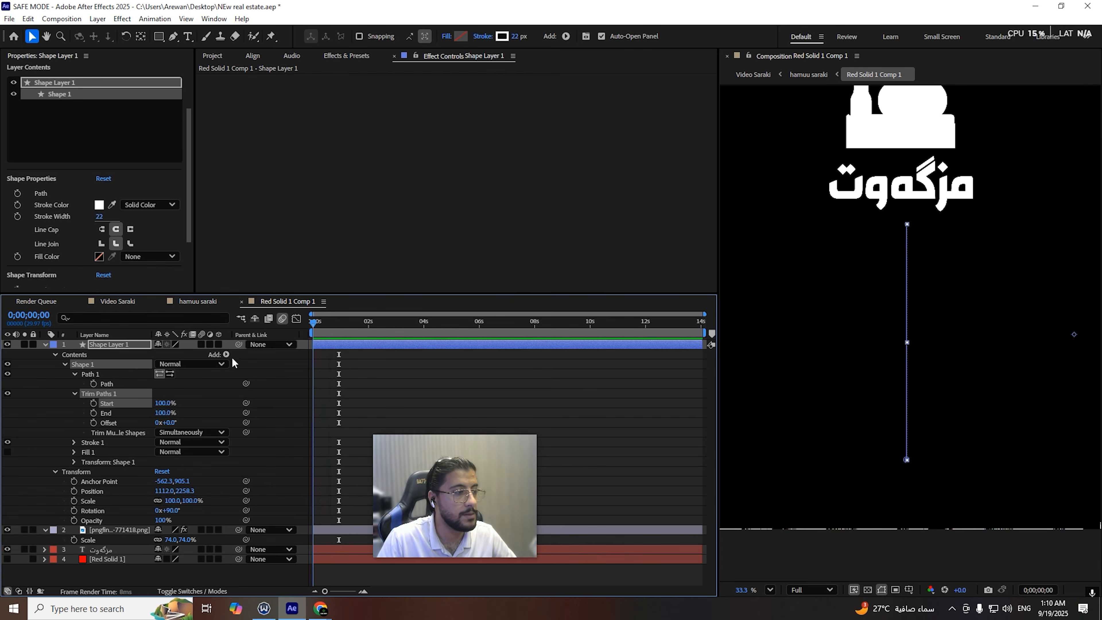
pyautogui.click(94, 404)
pyautogui.press('space')
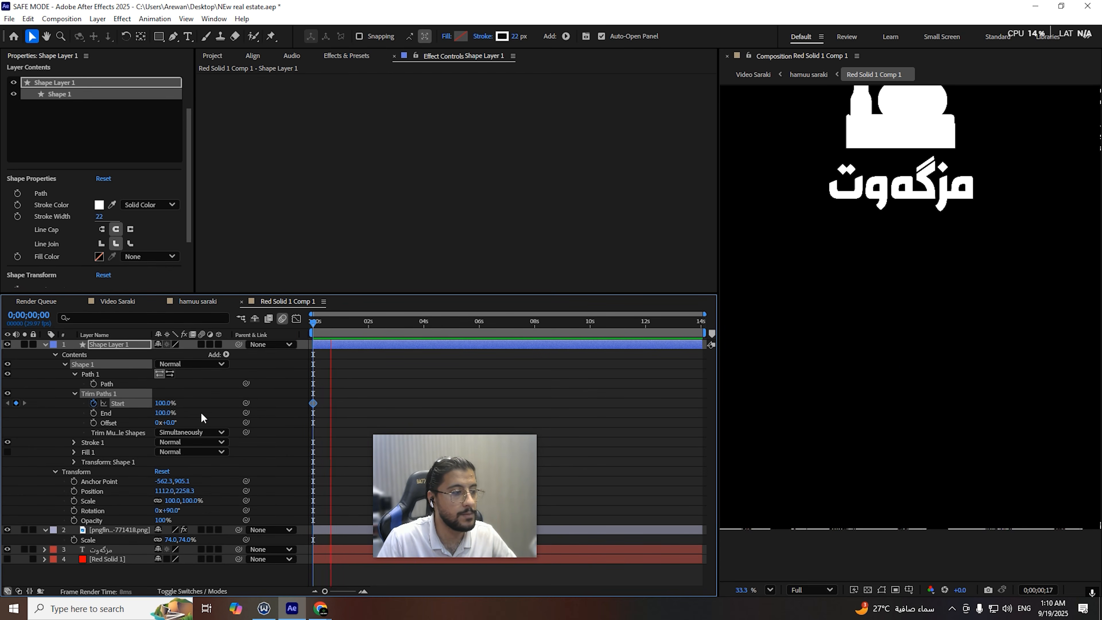
pyautogui.moveTo(160, 408); pyautogui.dragTo(60, 396)
pyautogui.click(322, 328)
pyautogui.press('space')
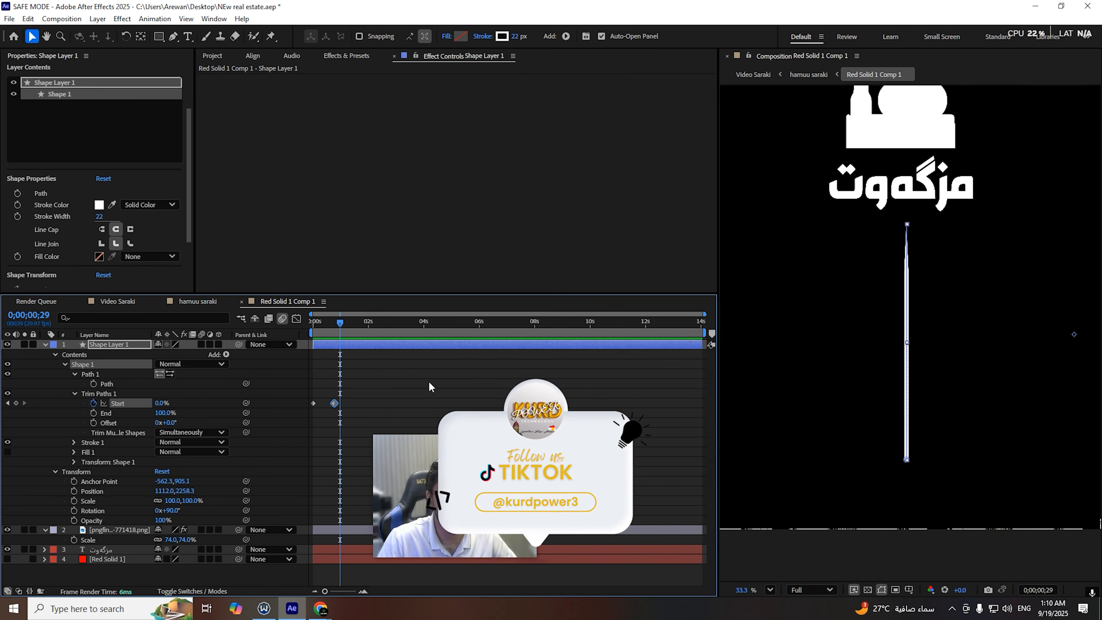
# Step: Apply Easy Ease to both Start keyframes, delay the second to about 1.3 seconds, and preview the line animation
pyautogui.press('space')
pyautogui.press('space')
pyautogui.press('space')
pyautogui.moveTo(366, 391); pyautogui.dragTo(271, 439)
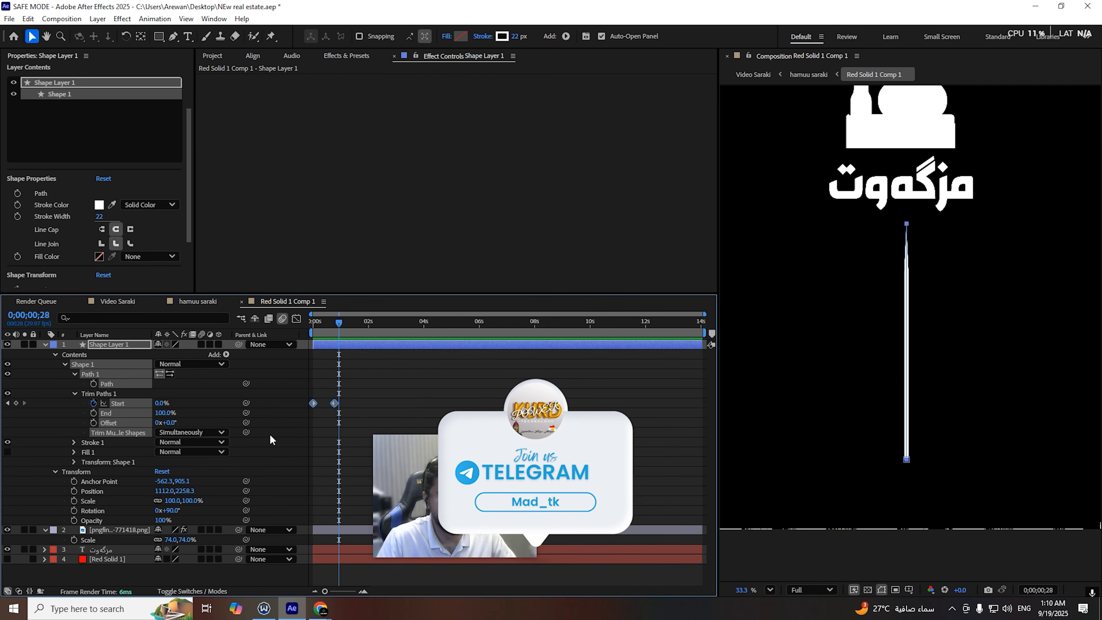
pyautogui.click(361, 400)
pyautogui.moveTo(335, 403); pyautogui.dragTo(350, 403)
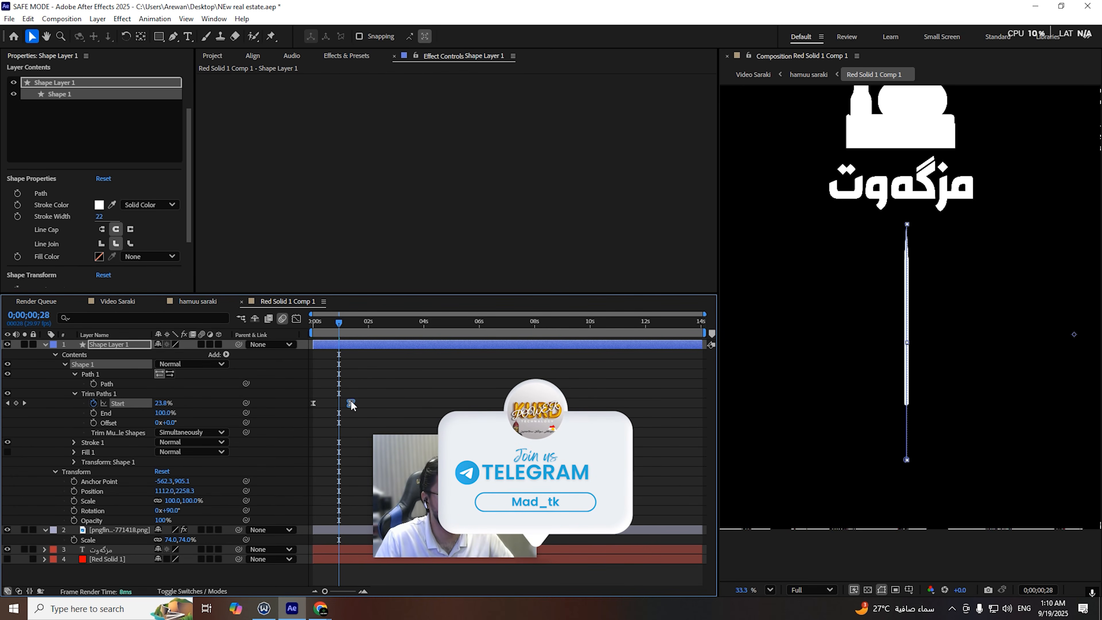
pyautogui.press('space')
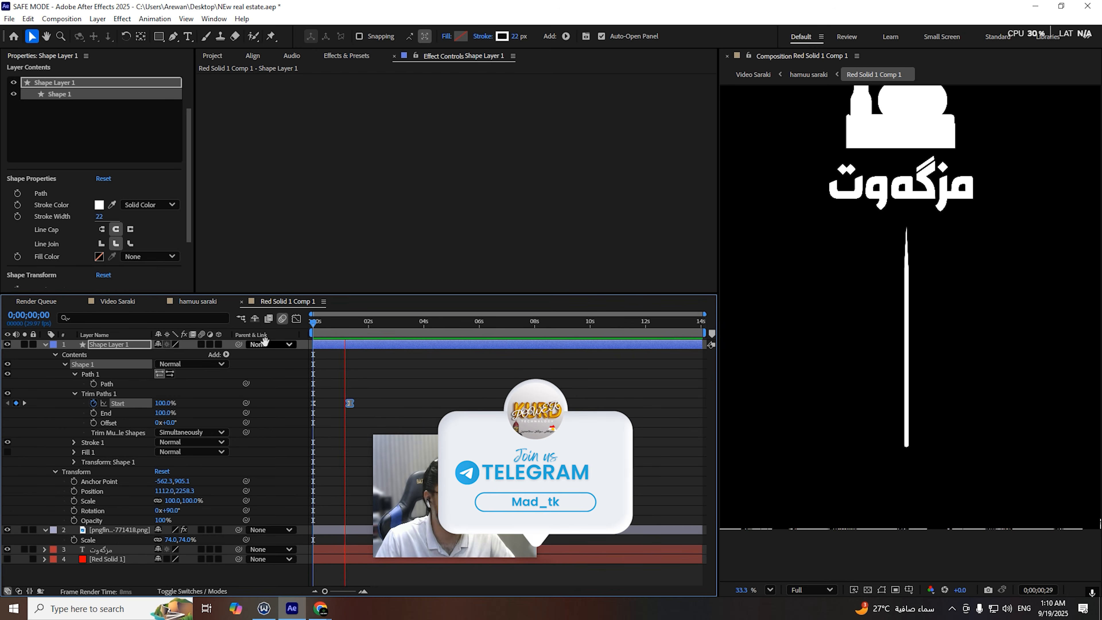
# Step: Draw a white outlined star with an outer radius of about 355 beside the vertical line as a new shape layer
pyautogui.click(45, 344)
pyautogui.click(96, 419)
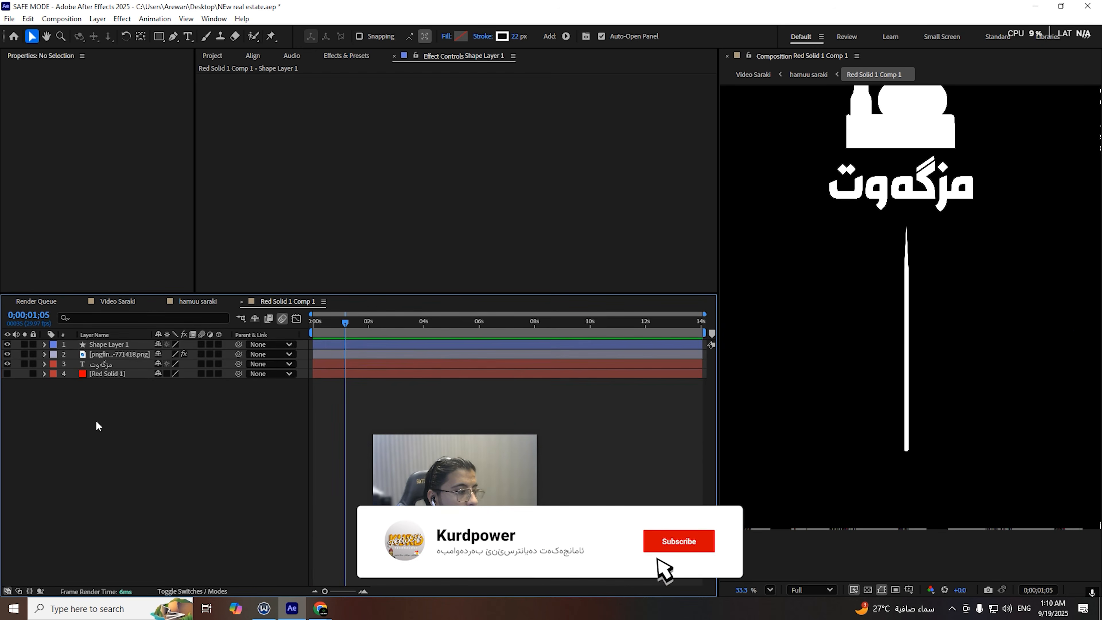
pyautogui.rightClick(127, 410)
pyautogui.moveTo(130, 411)
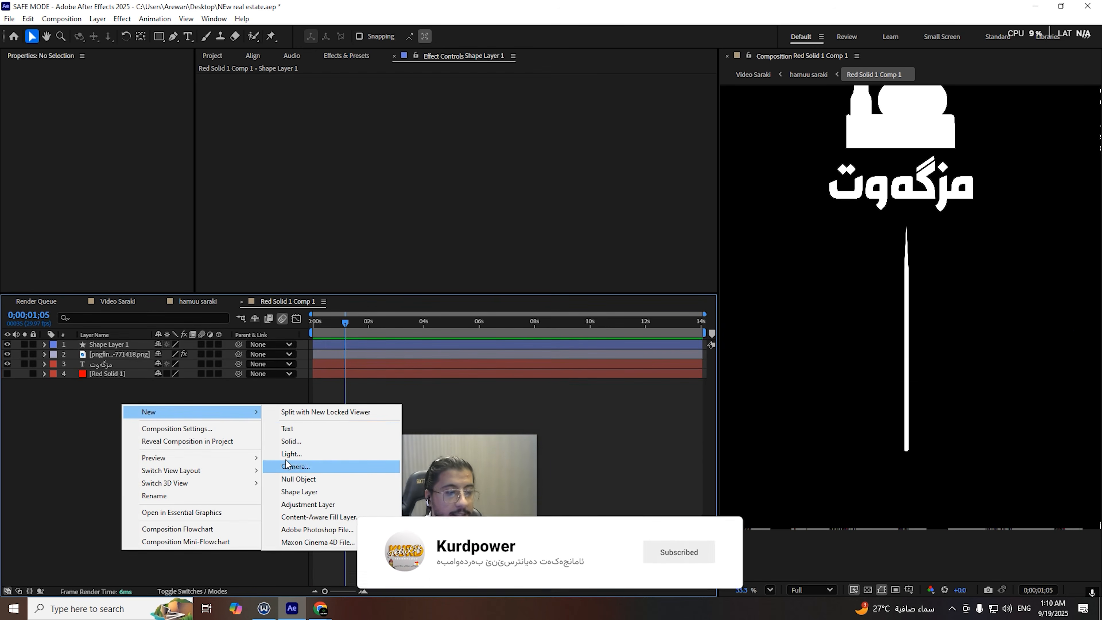
pyautogui.moveTo(159, 37); pyautogui.dragTo(192, 90)
pyautogui.moveTo(801, 299); pyautogui.dragTo(844, 354)
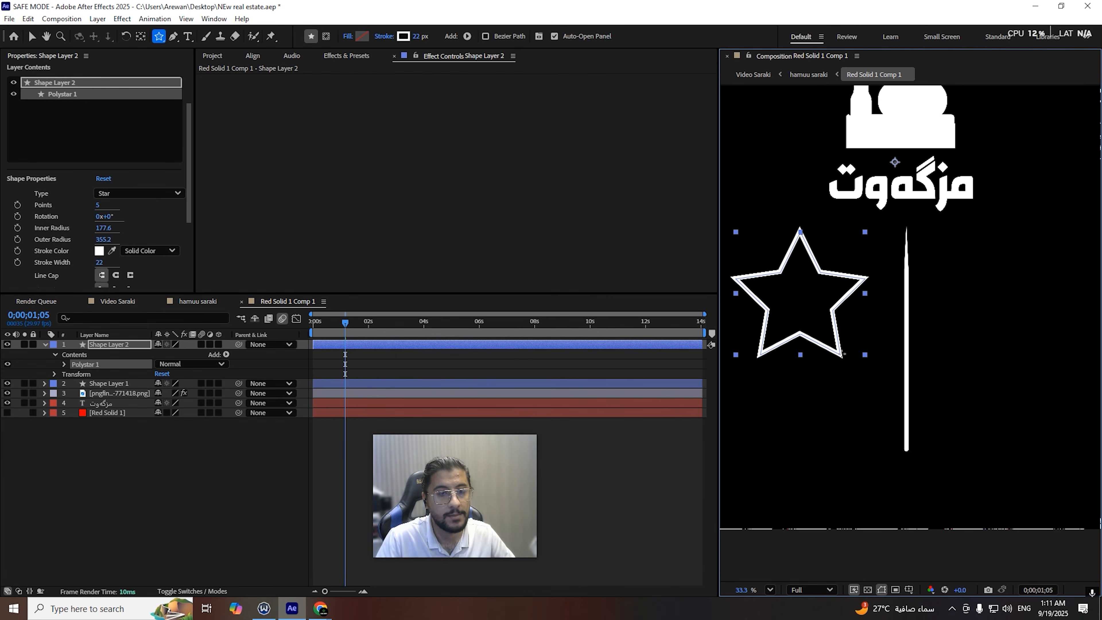
# Step: Give the star's stroke a round line cap and reduce its points to 3 to form a triangle
pyautogui.scroll(-3, 130, 217)
pyautogui.click(116, 229)
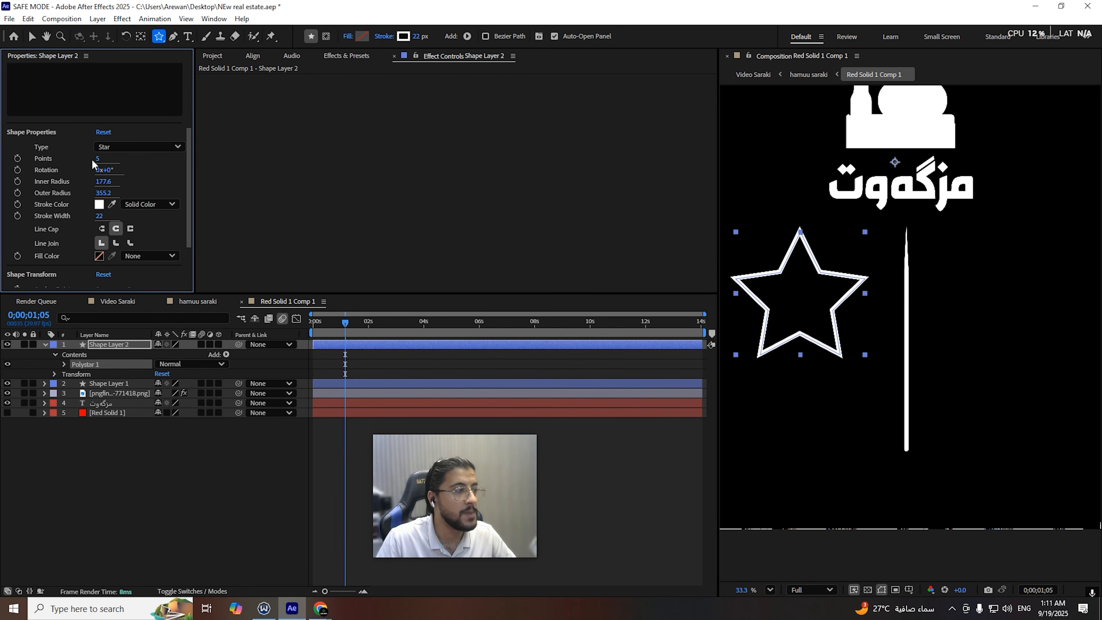
pyautogui.moveTo(95, 159); pyautogui.dragTo(80, 163)
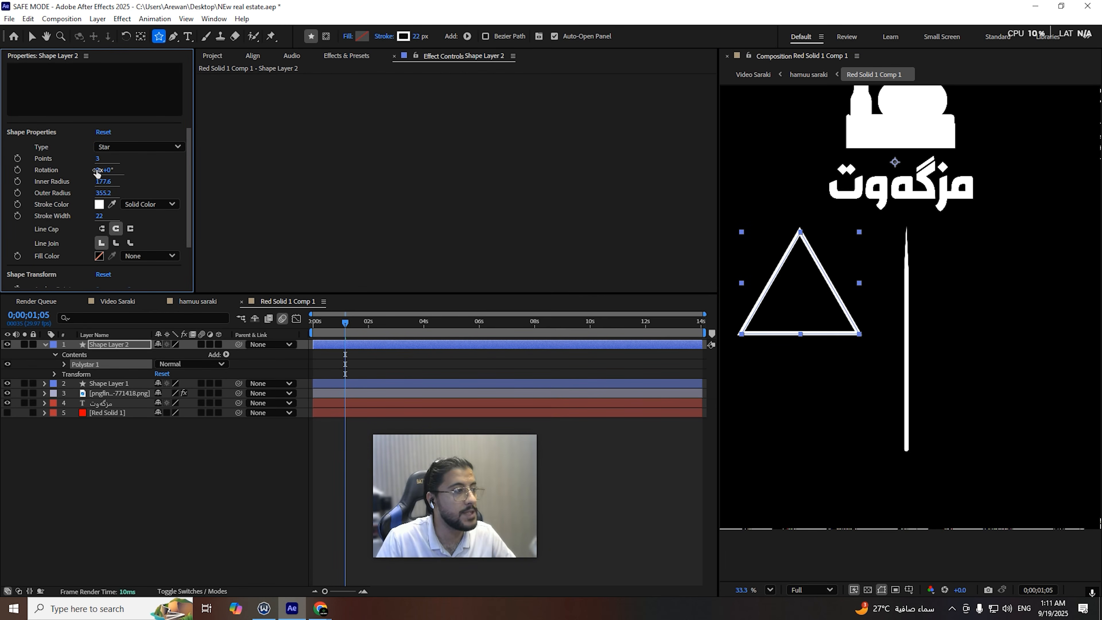
# Step: Change the triangle's shape type from Star to Polygon
pyautogui.click(138, 201)
pyautogui.click(112, 150)
pyautogui.click(112, 150)
pyautogui.click(127, 181)
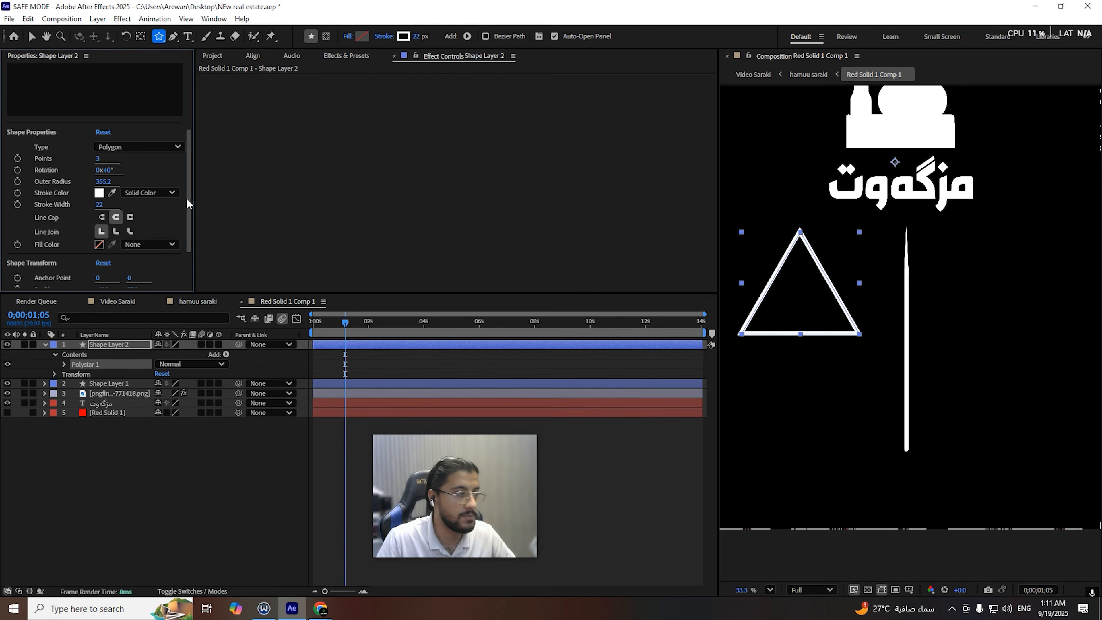
# Step: Remove the triangle's stroke and give it a solid white fill (FFFFFF)
pyautogui.scroll(-2, 147, 243)
pyautogui.scroll(-1, 147, 243)
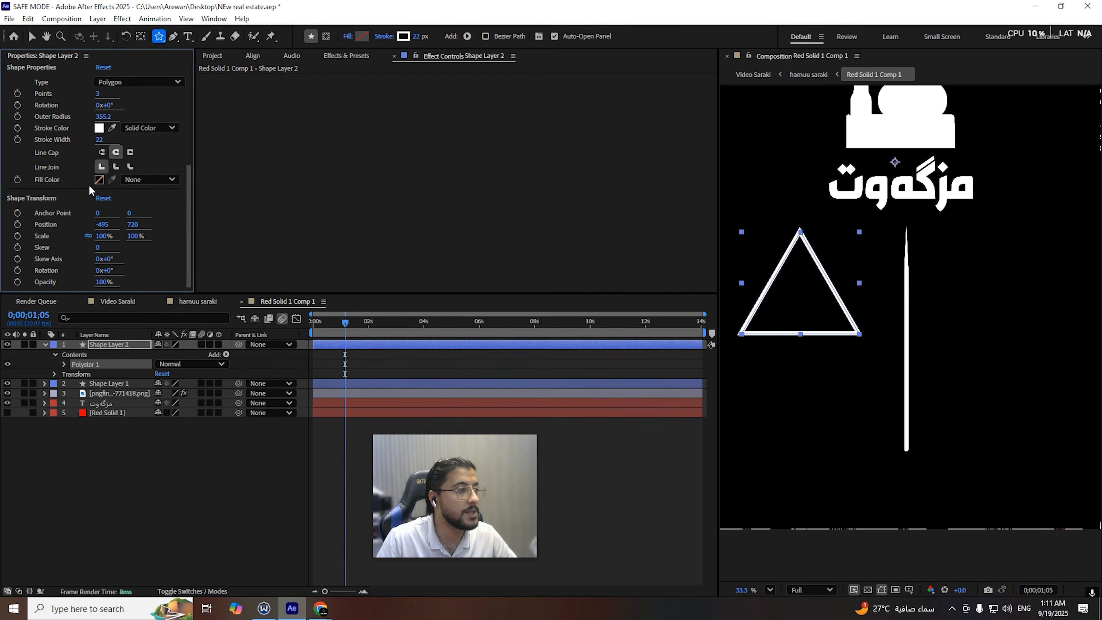
pyautogui.click(147, 128)
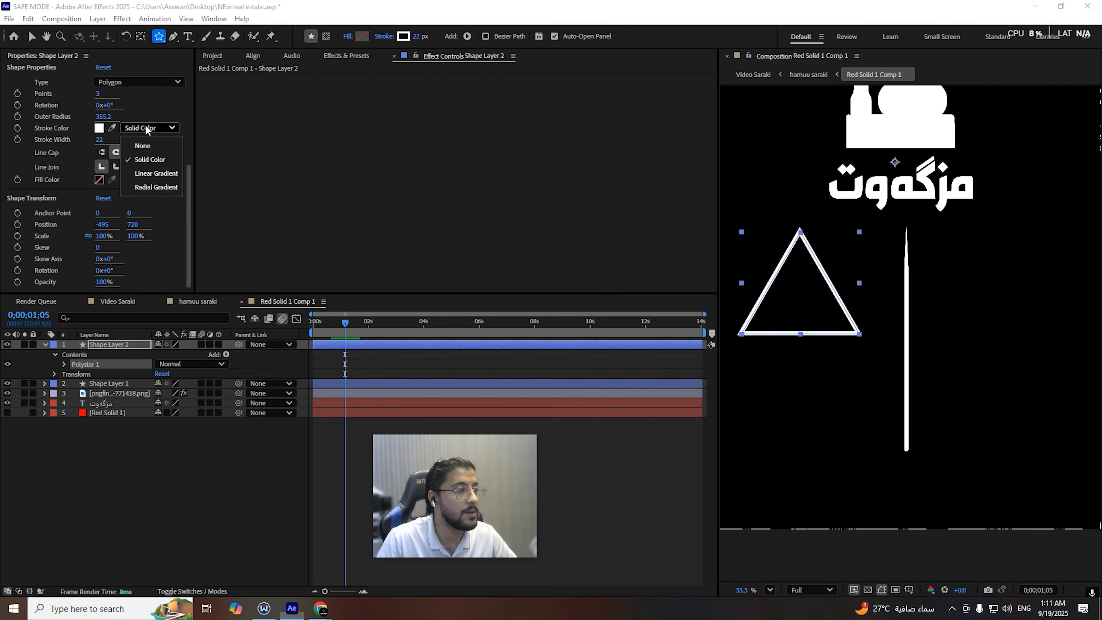
pyautogui.click(141, 156)
pyautogui.click(144, 181)
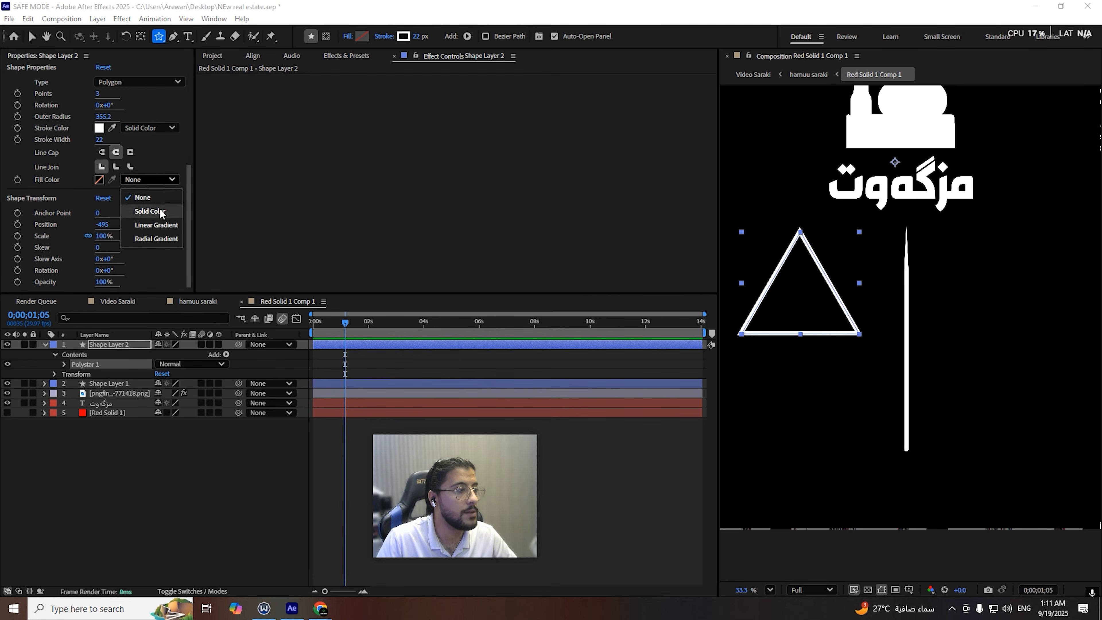
pyautogui.click(149, 212)
pyautogui.click(147, 128)
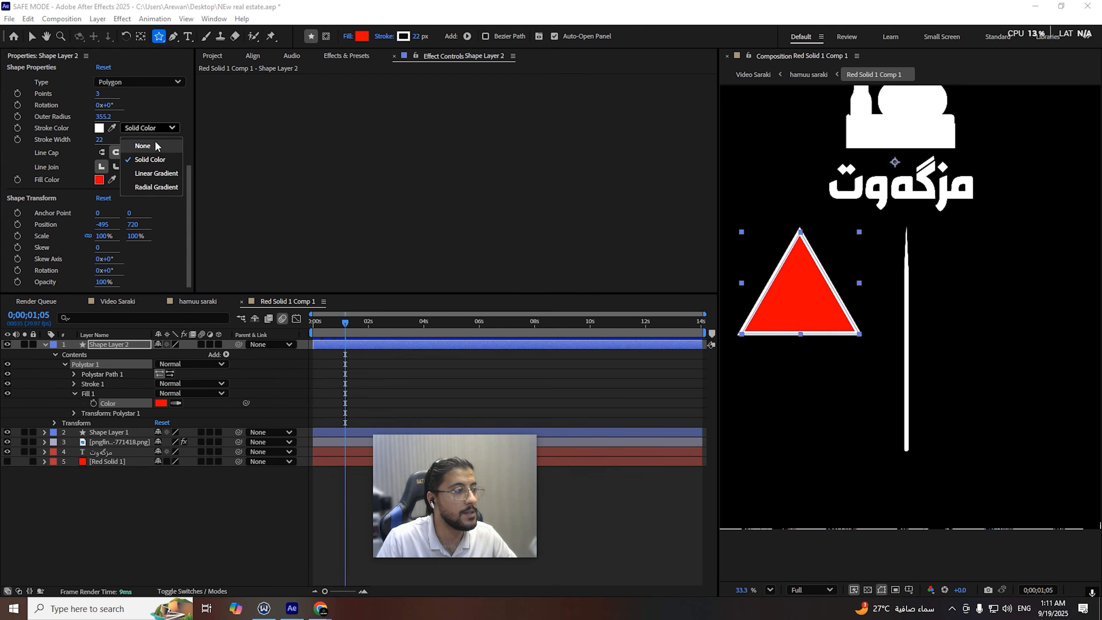
pyautogui.click(143, 145)
pyautogui.click(99, 179)
pyautogui.moveTo(480, 307); pyautogui.dragTo(294, 211)
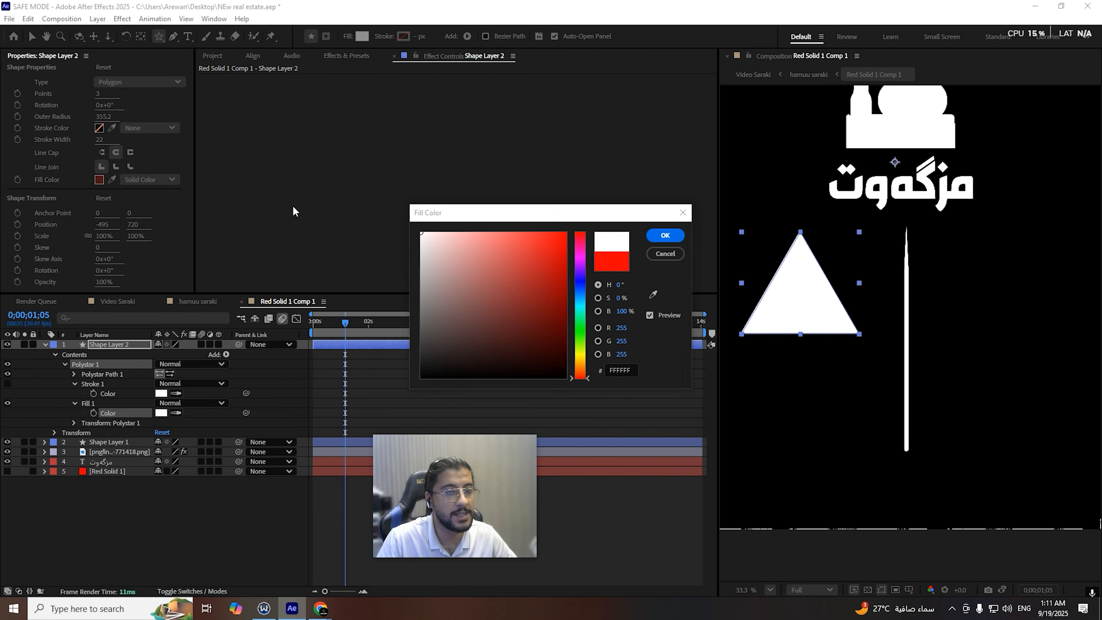
pyautogui.click(677, 238)
# Step: Scale the triangle layer down to 45% and move its anchor point to the triangle's top vertex
pyautogui.scroll(3, 734, 269)
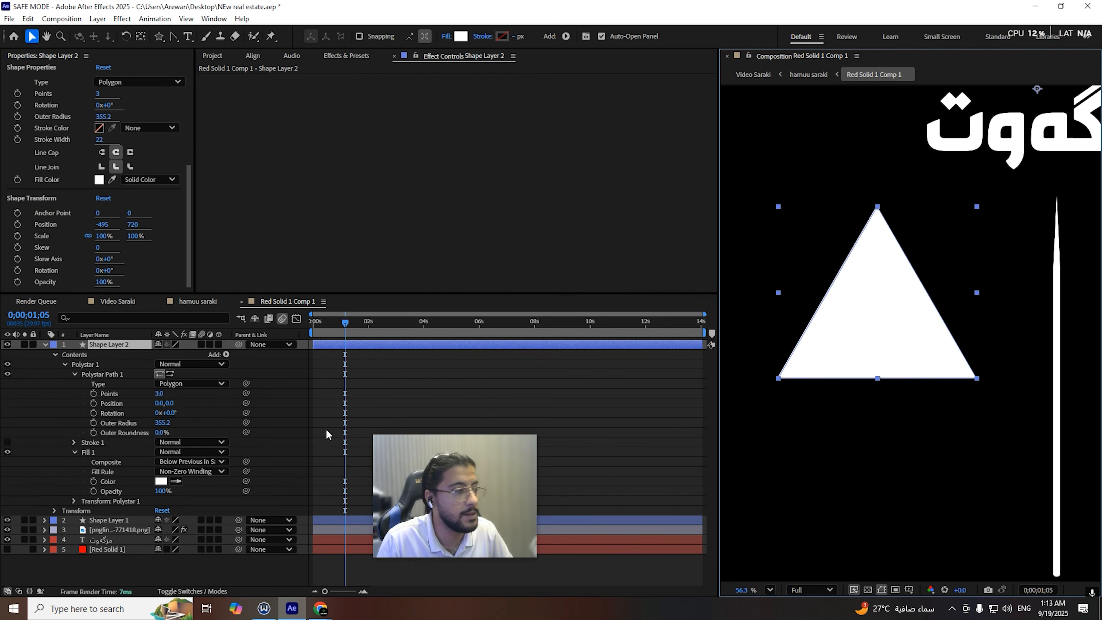
pyautogui.press('s')
pyautogui.moveTo(172, 355); pyautogui.dragTo(146, 358)
pyautogui.moveTo(901, 186); pyautogui.dragTo(822, 331)
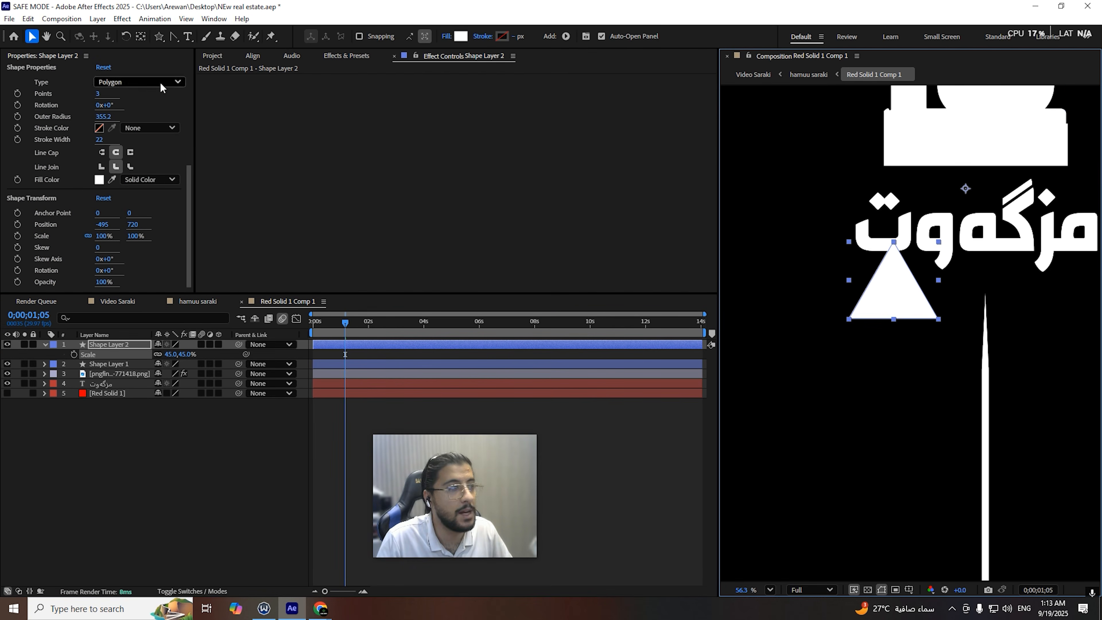
pyautogui.click(141, 36)
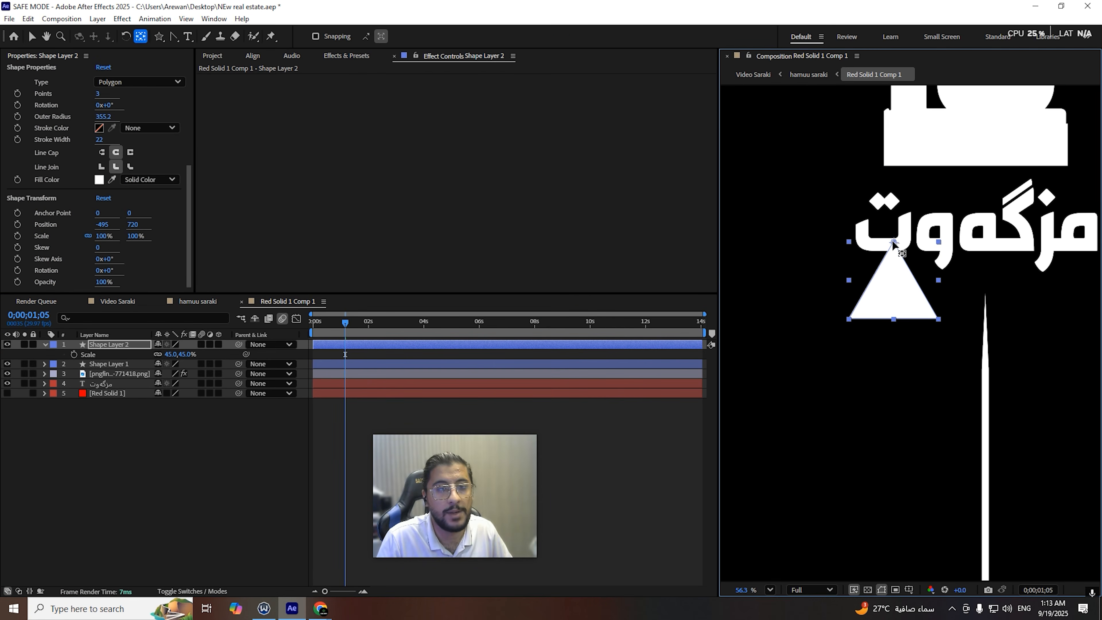
pyautogui.click(32, 37)
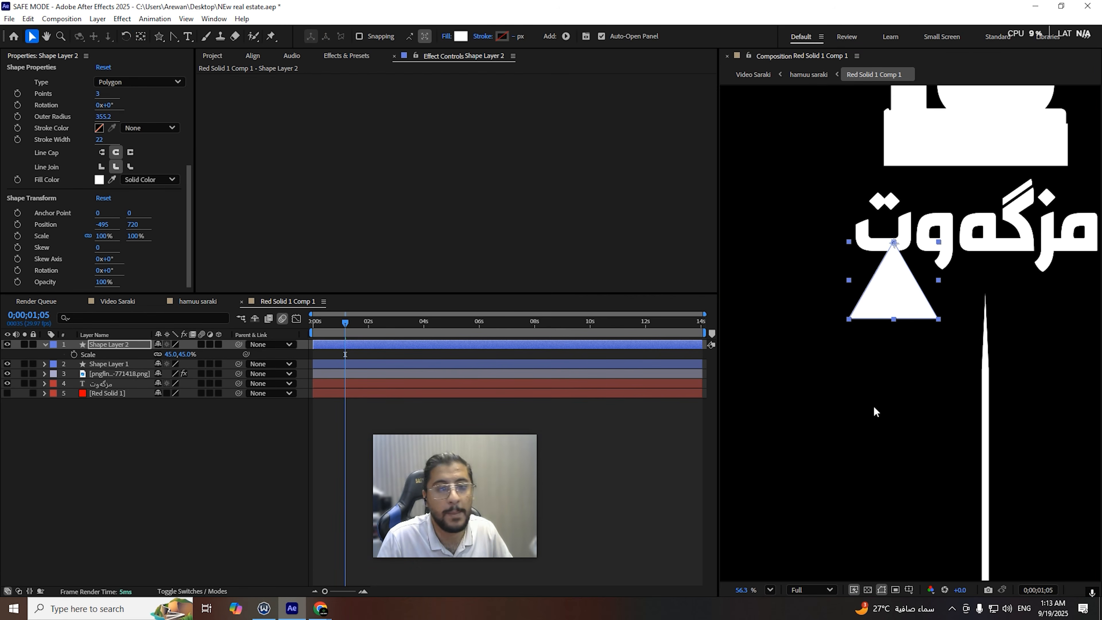
# Step: Move the triangle away from the vertical line to the left side of the Kurdish caption
pyautogui.moveTo(914, 289); pyautogui.dragTo(932, 436)
pyautogui.scroll(-2, 877, 346)
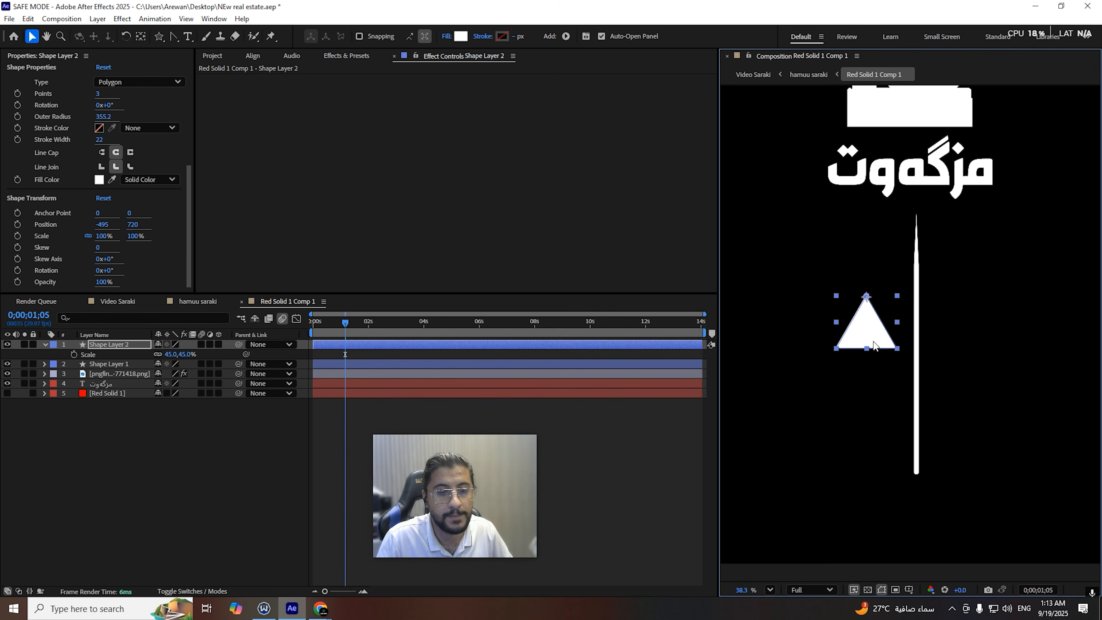
pyautogui.moveTo(848, 305); pyautogui.dragTo(795, 297)
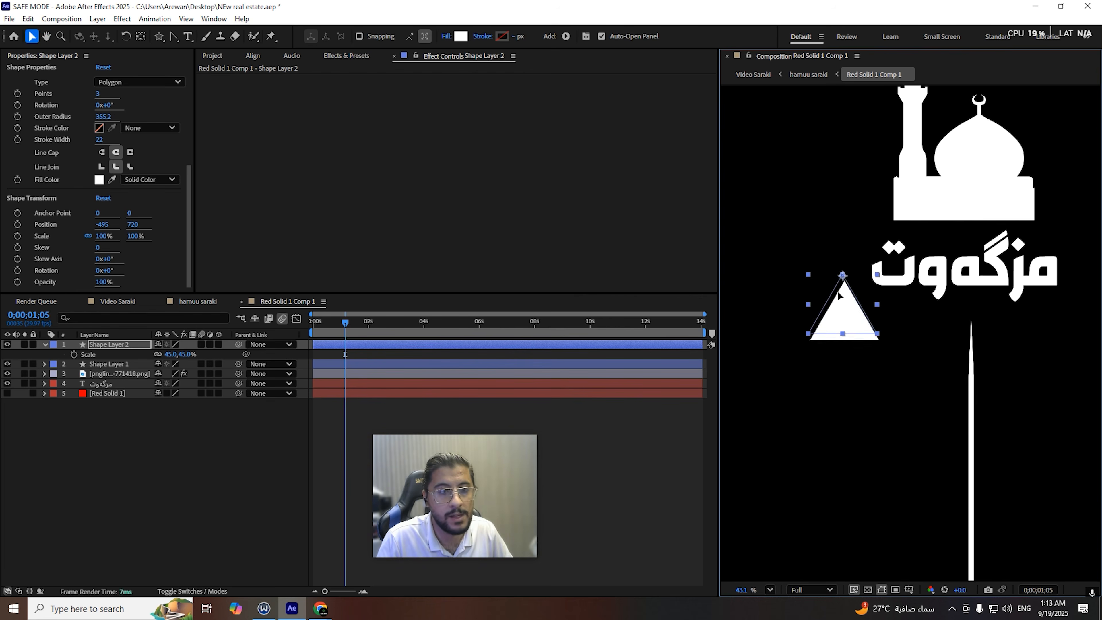
pyautogui.scroll(1, 887, 239)
pyautogui.scroll(-1, 887, 239)
# Step: Rotate the triangle layer to 90° and place it just left of the mosque icon's base
pyautogui.press('s')
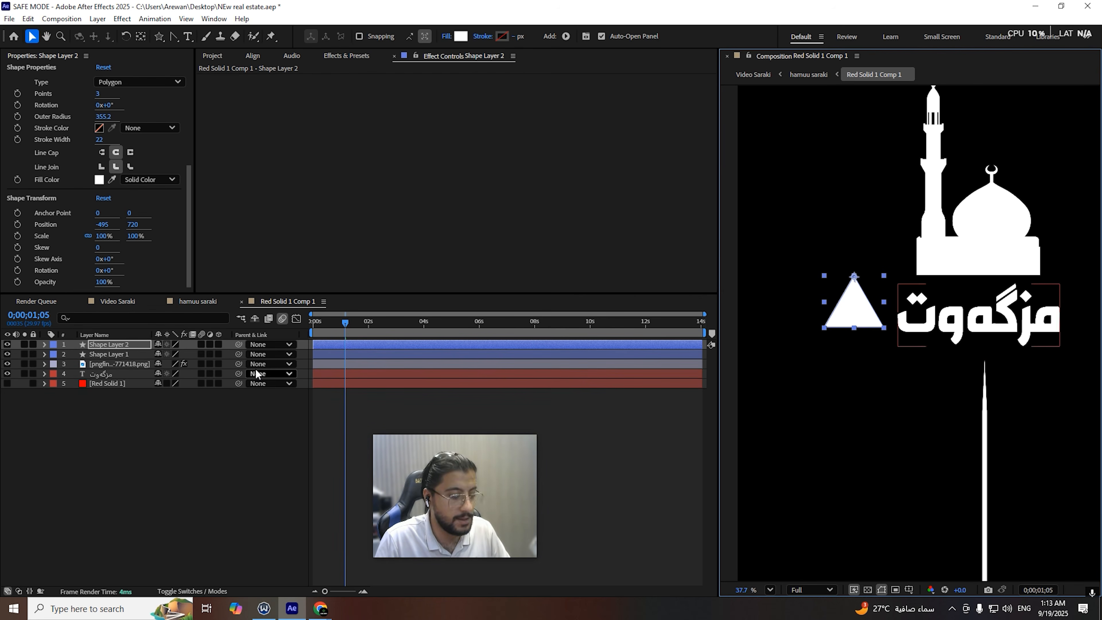
pyautogui.press('r')
pyautogui.moveTo(170, 354)
pyautogui.mouseDown()
pyautogui.moveTo(345, 354)
pyautogui.moveTo(167, 355)
pyautogui.mouseUp()
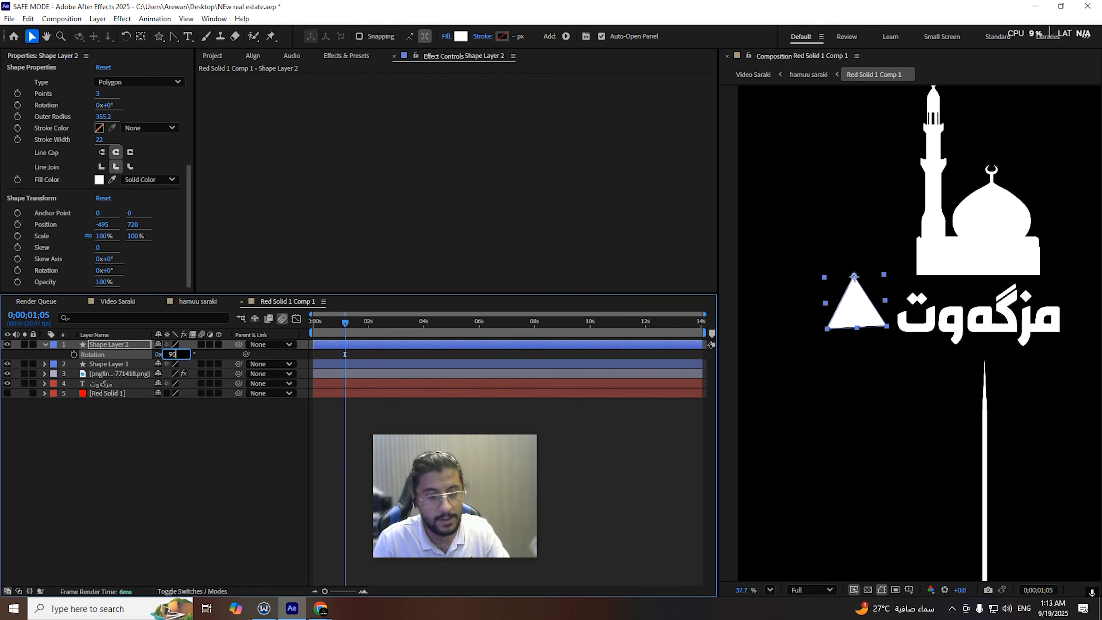
pyautogui.press('Return')
pyautogui.moveTo(823, 278); pyautogui.dragTo(844, 260)
pyautogui.click(108, 354)
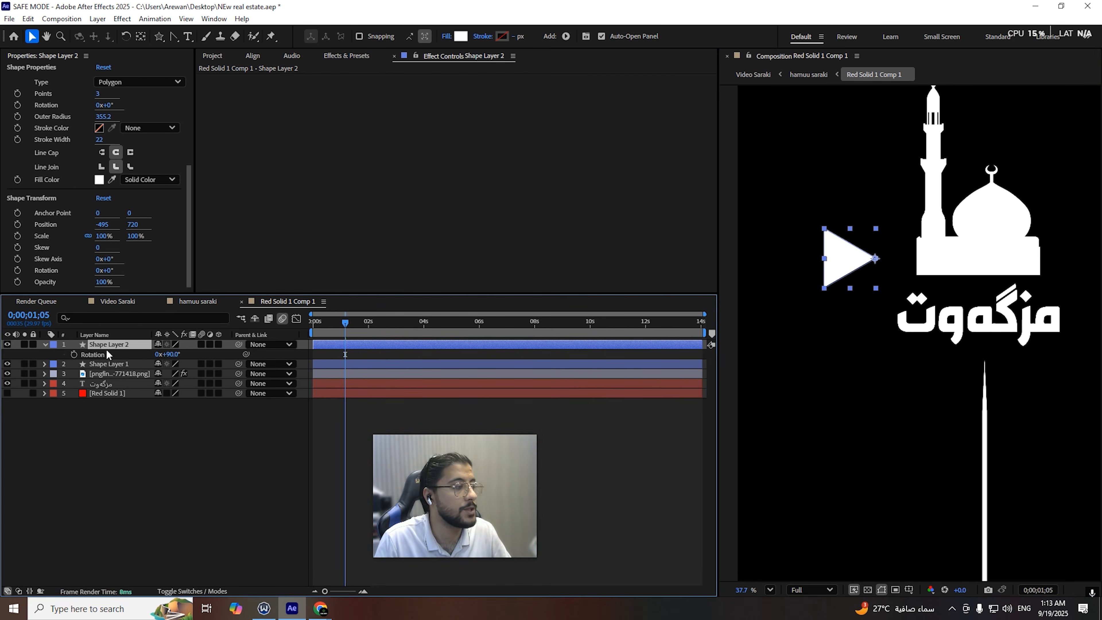
pyautogui.click(45, 345)
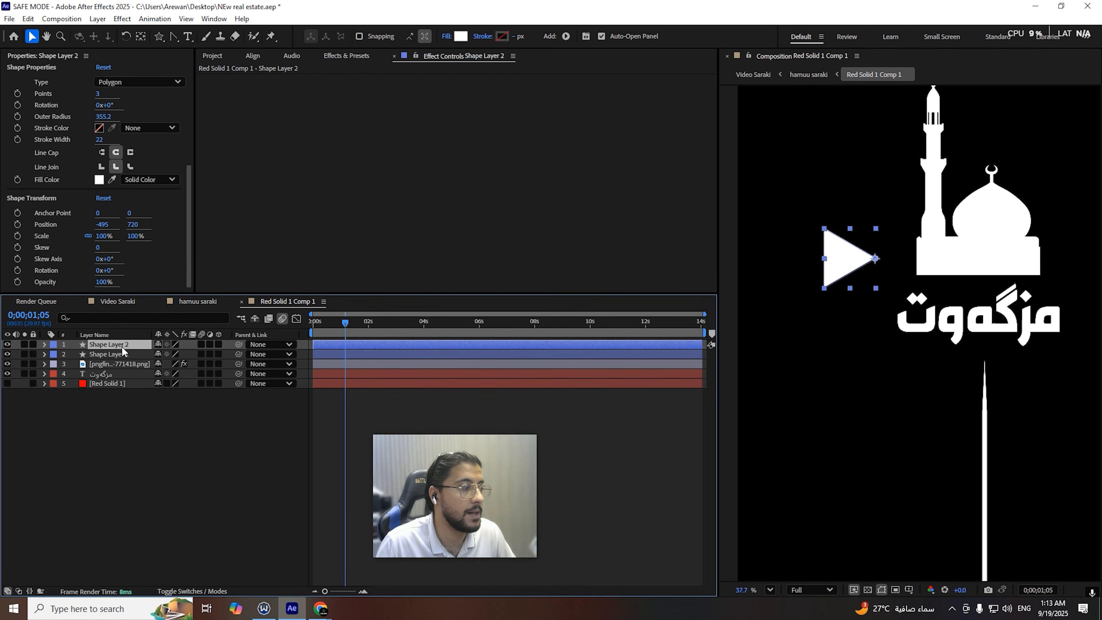
# Step: Change the triangle's fill colour to golden yellow and deselect the layer
pyautogui.click(103, 178)
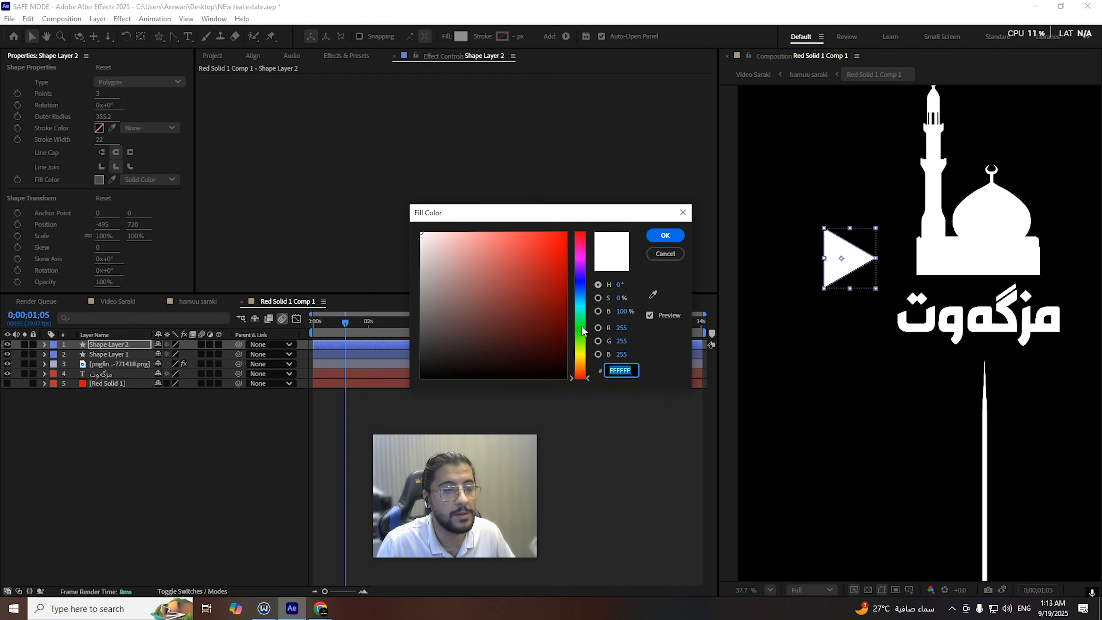
pyautogui.moveTo(583, 332); pyautogui.dragTo(582, 359)
pyautogui.moveTo(551, 252); pyautogui.dragTo(615, 225)
pyautogui.click(665, 235)
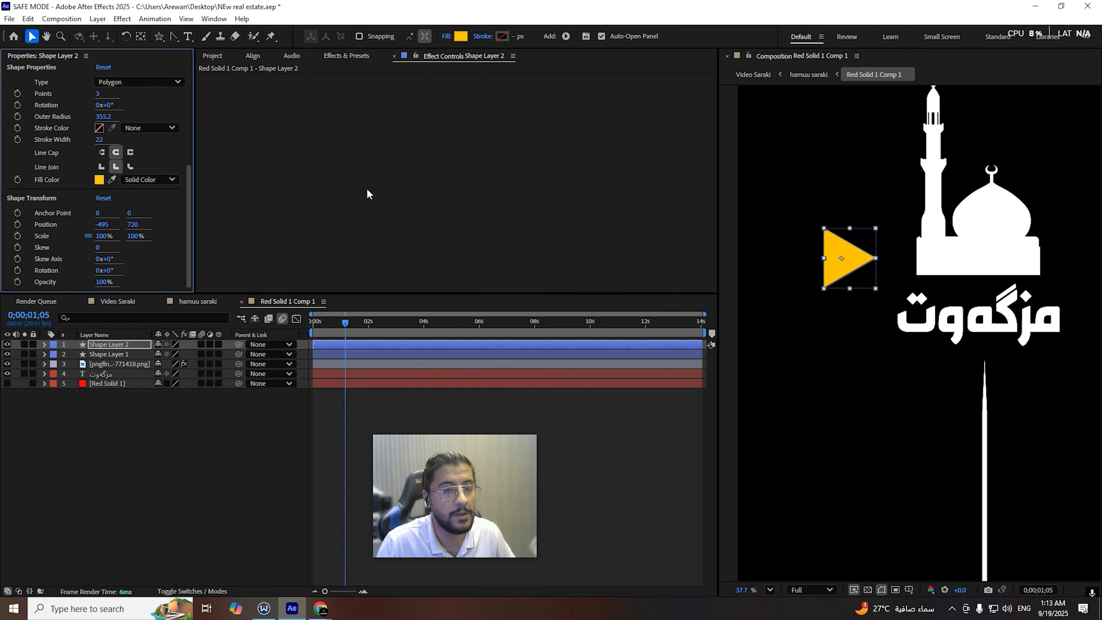
pyautogui.click(840, 413)
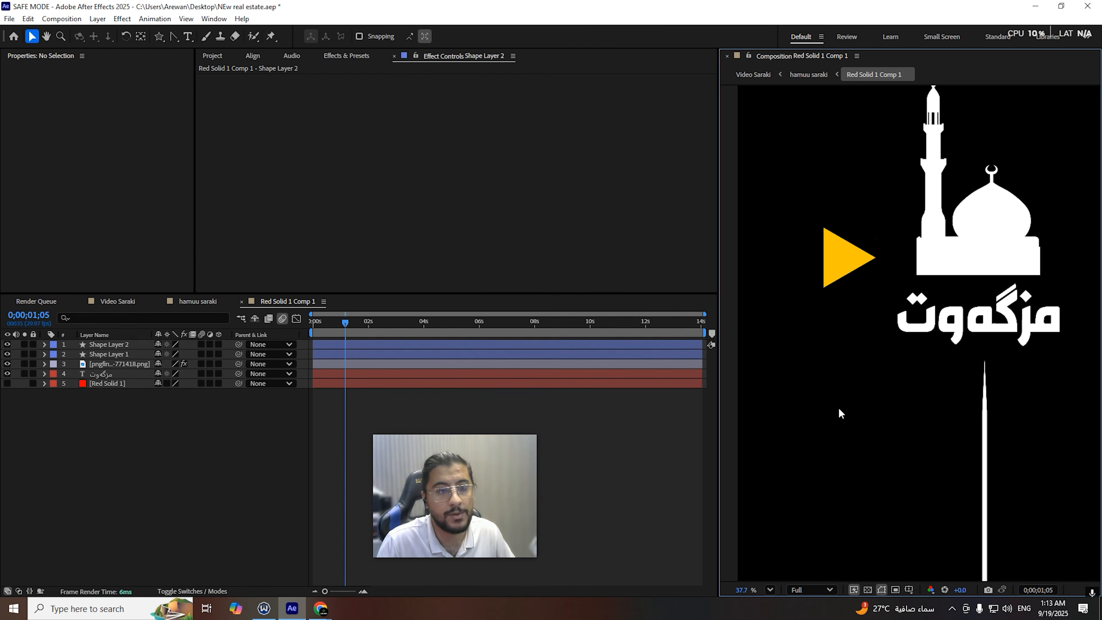
# Step: Nudge the triangle slightly towards the mosque and keyframe its Position at 652, 1771.7 on the first frame
pyautogui.click(851, 265)
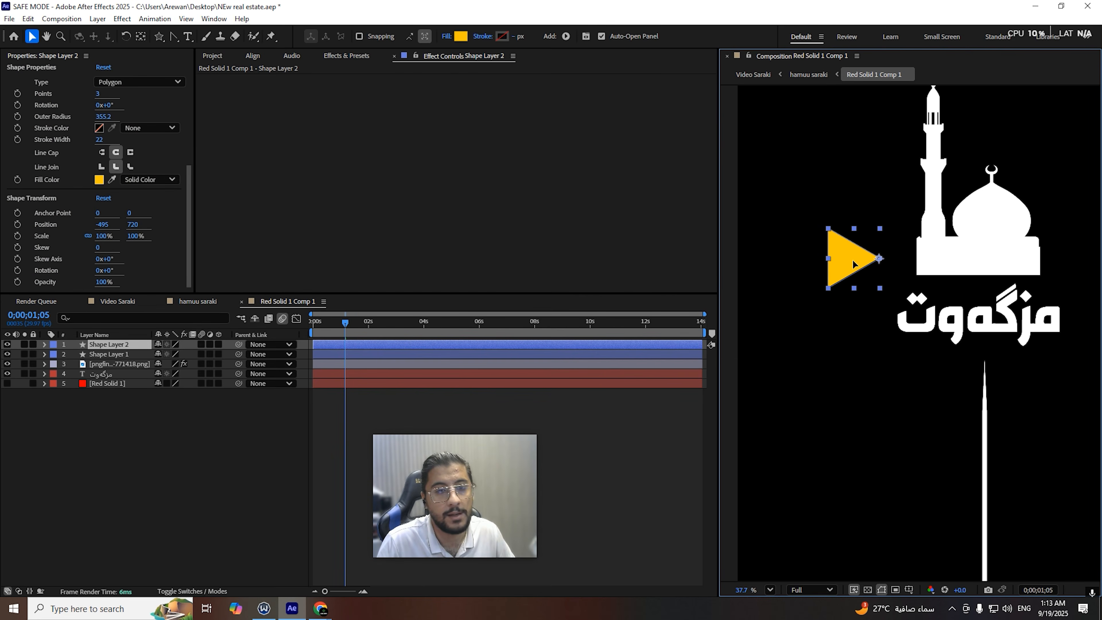
pyautogui.click(138, 345)
pyautogui.press('p')
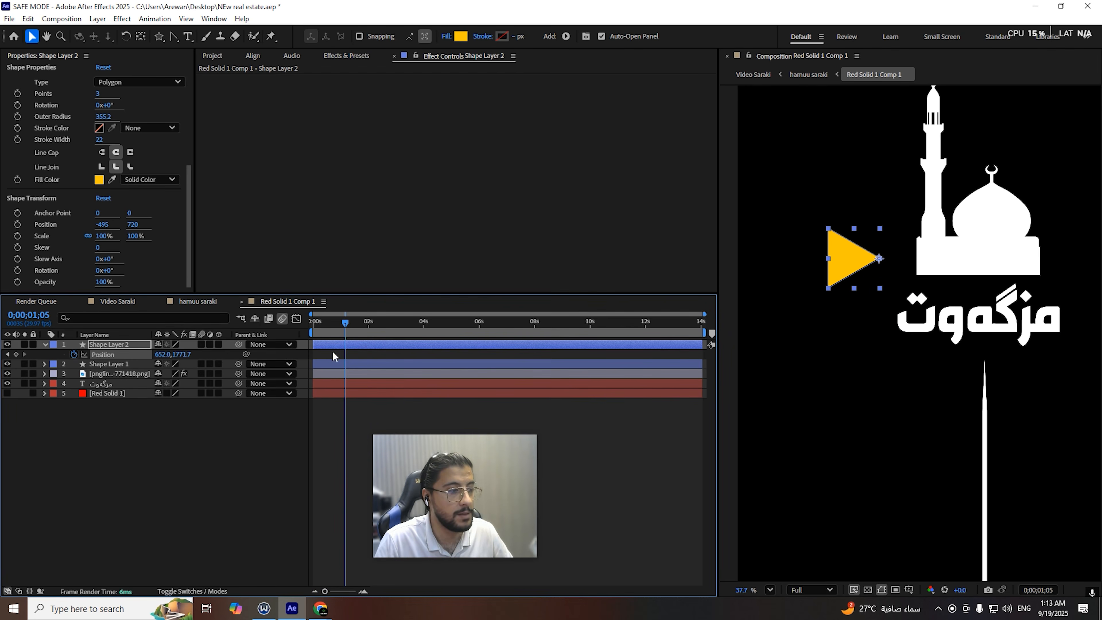
pyautogui.click(339, 326)
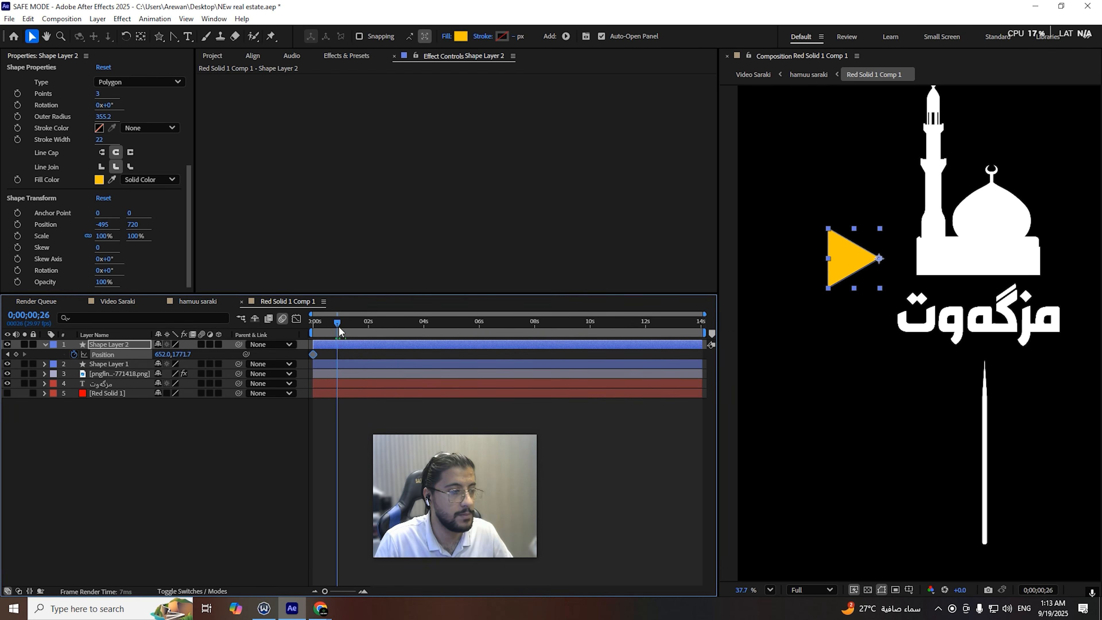
pyautogui.moveTo(157, 354); pyautogui.dragTo(72, 355)
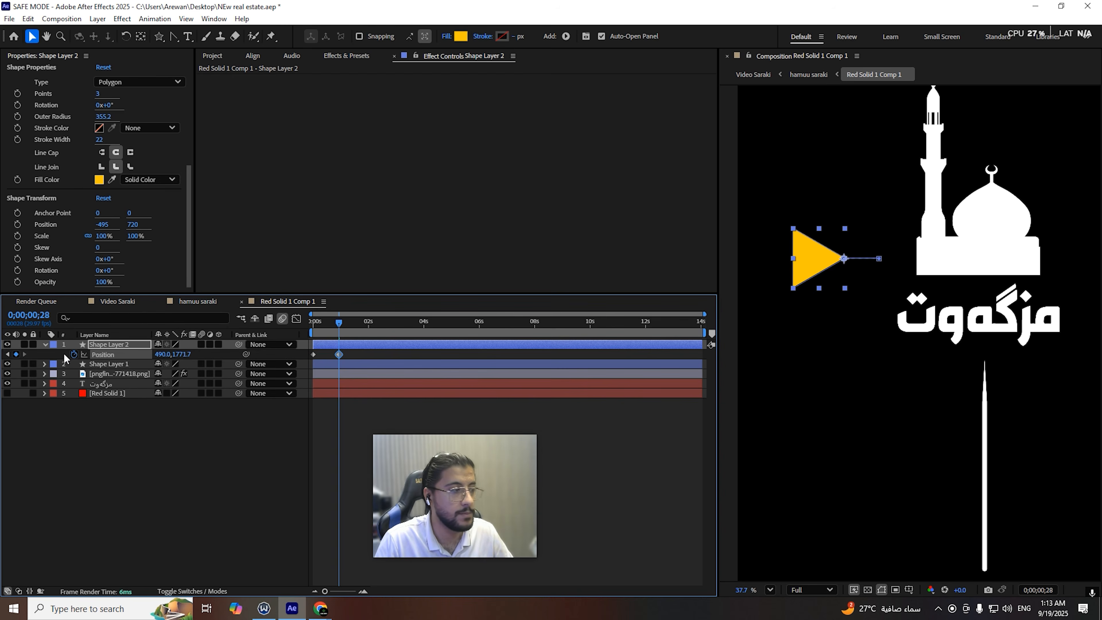
pyautogui.click(7, 354)
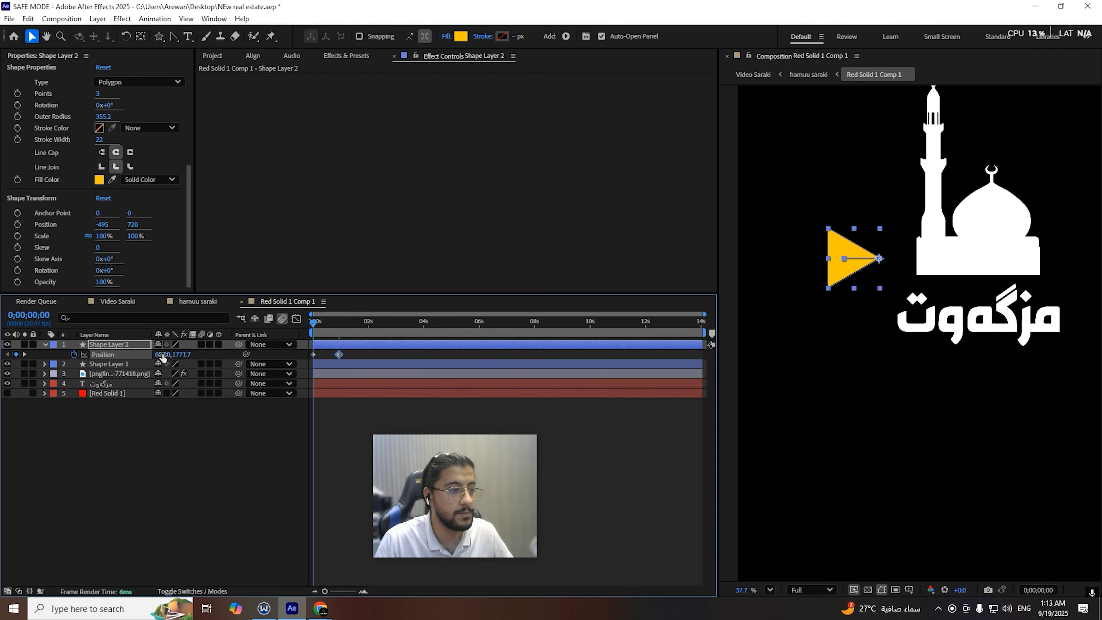
pyautogui.press('k')
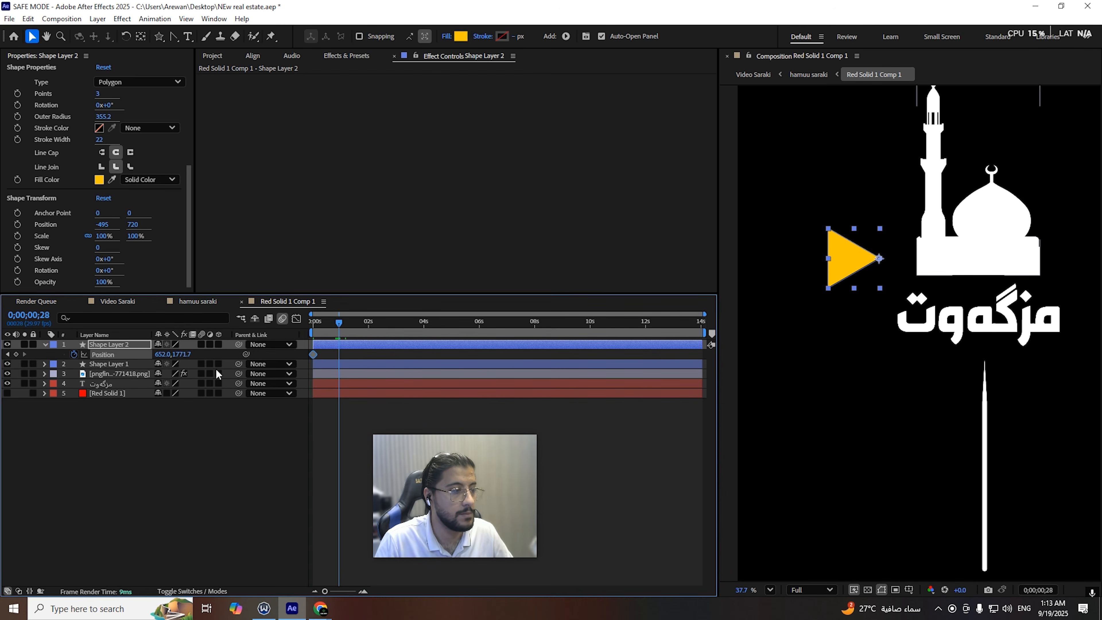
# Step: Keyframe the triangle's X position at 576 on the first frame and 707 at frame 28, shifting the second keyframe to frame 20
pyautogui.click(16, 354)
pyautogui.click(8, 354)
pyautogui.click(162, 356)
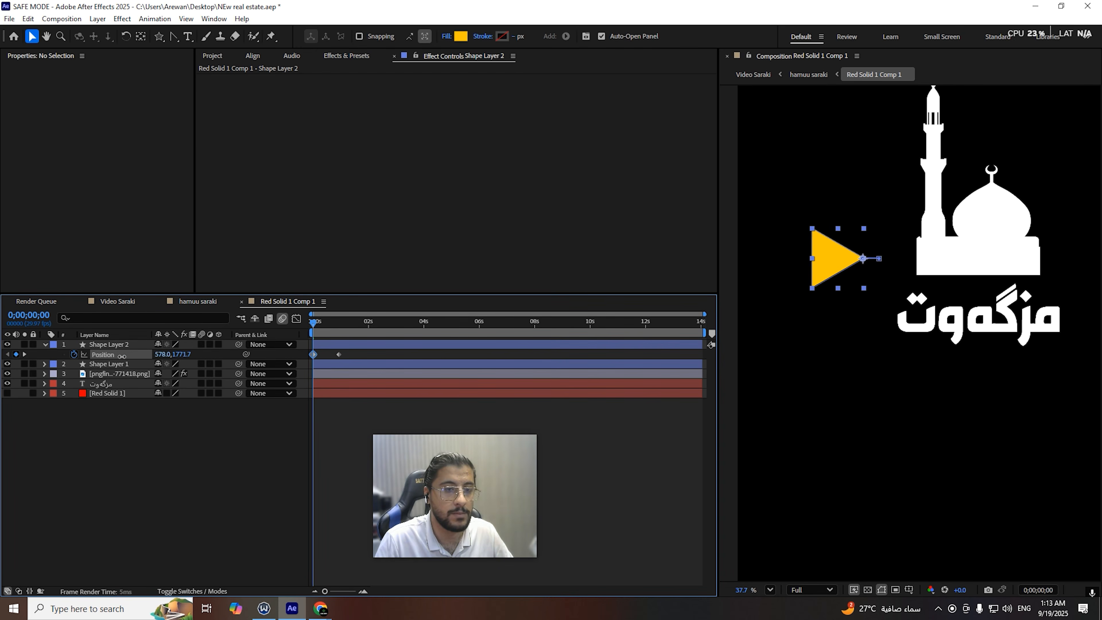
pyautogui.click(108, 344)
pyautogui.click(24, 354)
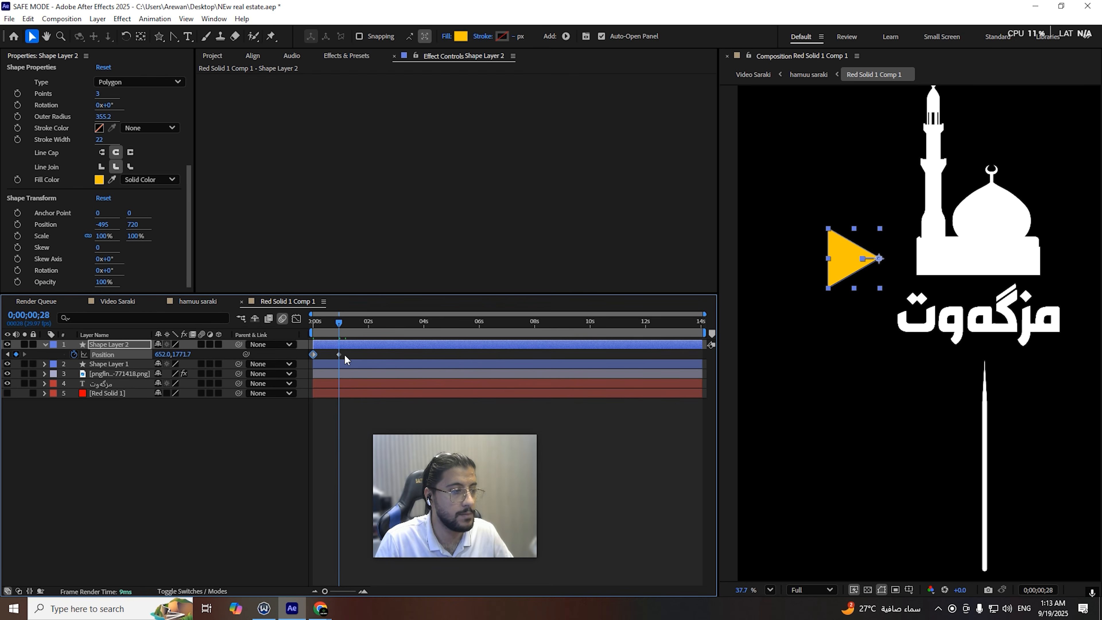
pyautogui.moveTo(167, 355); pyautogui.dragTo(197, 355)
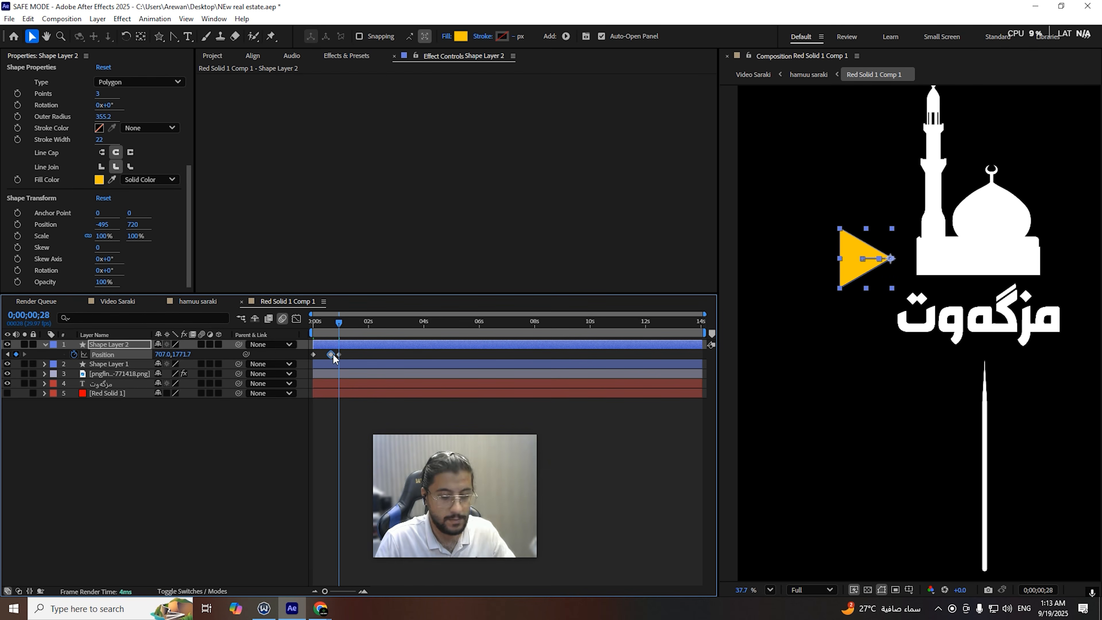
# Step: Preview the triangle's slide from the start and apply Easy Ease to both Position keyframes
pyautogui.click(307, 324)
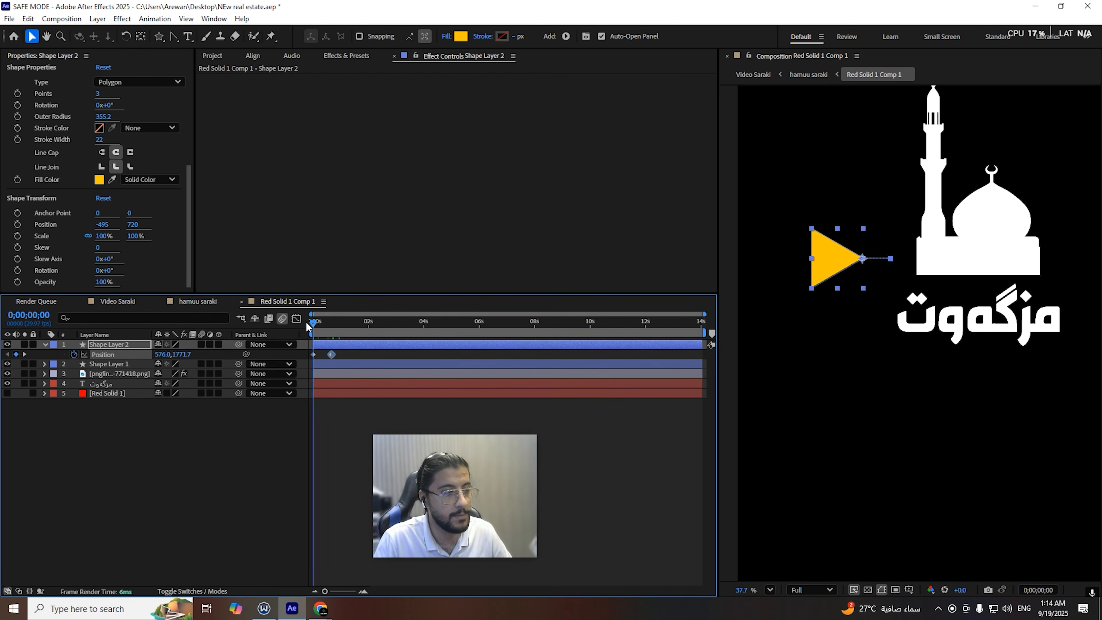
pyautogui.press('space')
pyautogui.click(351, 360)
pyautogui.moveTo(351, 359); pyautogui.dragTo(283, 351)
pyautogui.press('F9')
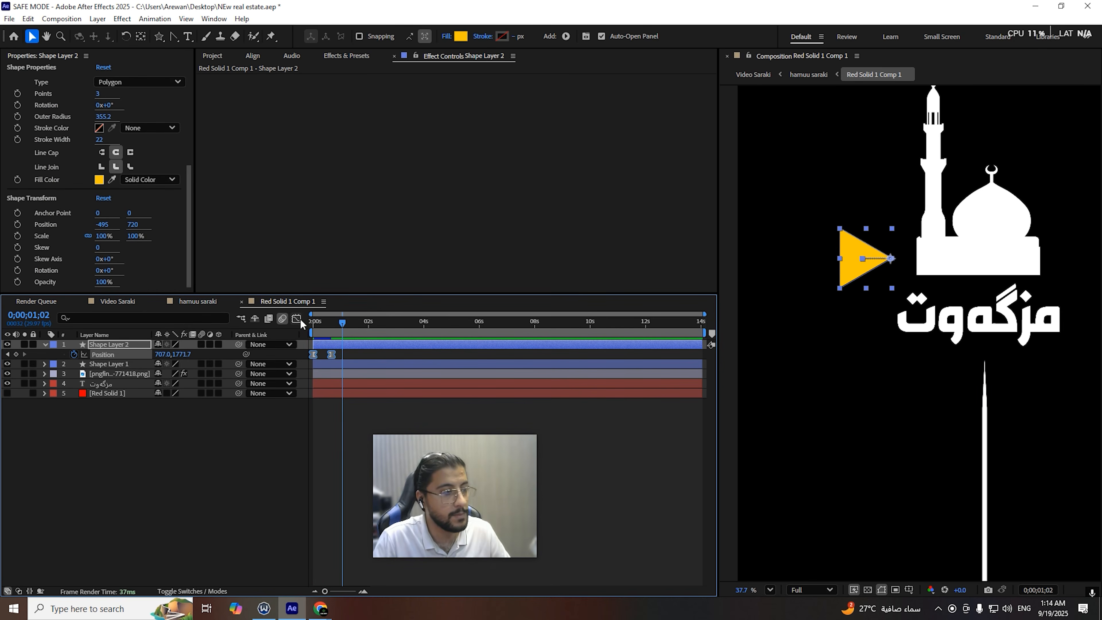
# Step: Shape the triangle's Position speed graph in the Graph Editor to peak early and slow down gradually, and preview the motion
pyautogui.click(297, 318)
pyautogui.press('=')
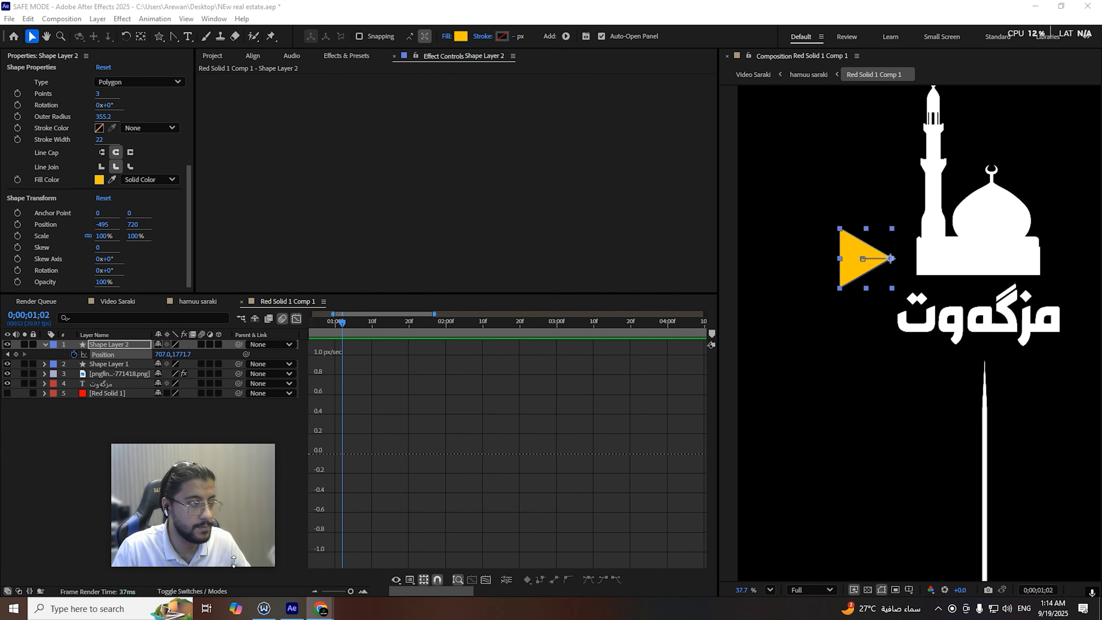
pyautogui.moveTo(418, 599); pyautogui.dragTo(399, 600)
pyautogui.moveTo(398, 523); pyautogui.dragTo(362, 550)
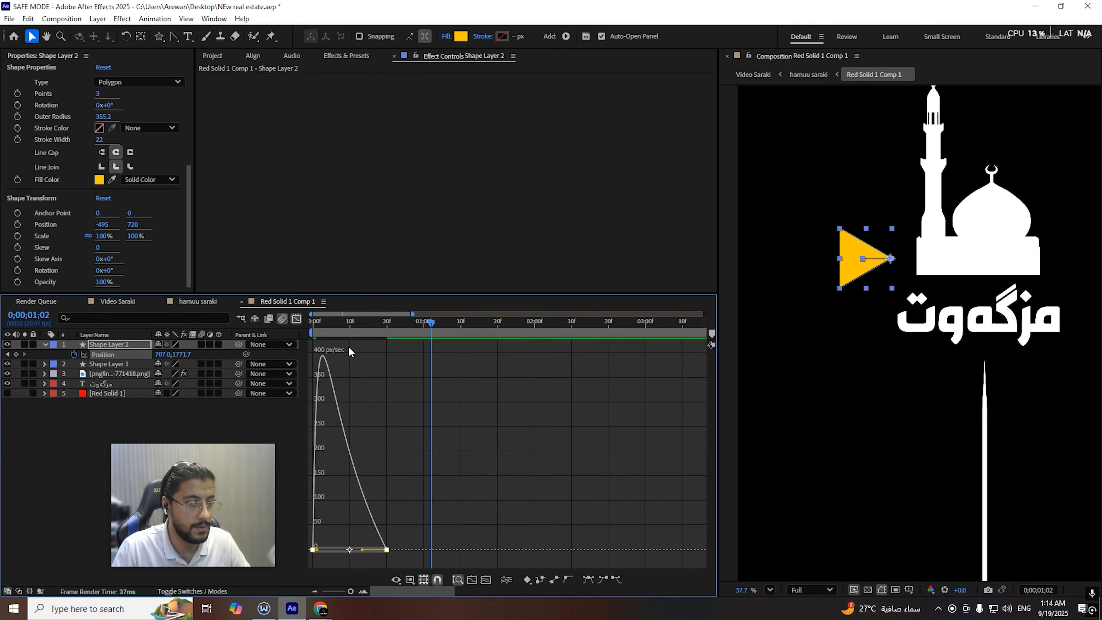
pyautogui.click(316, 332)
pyautogui.press('space')
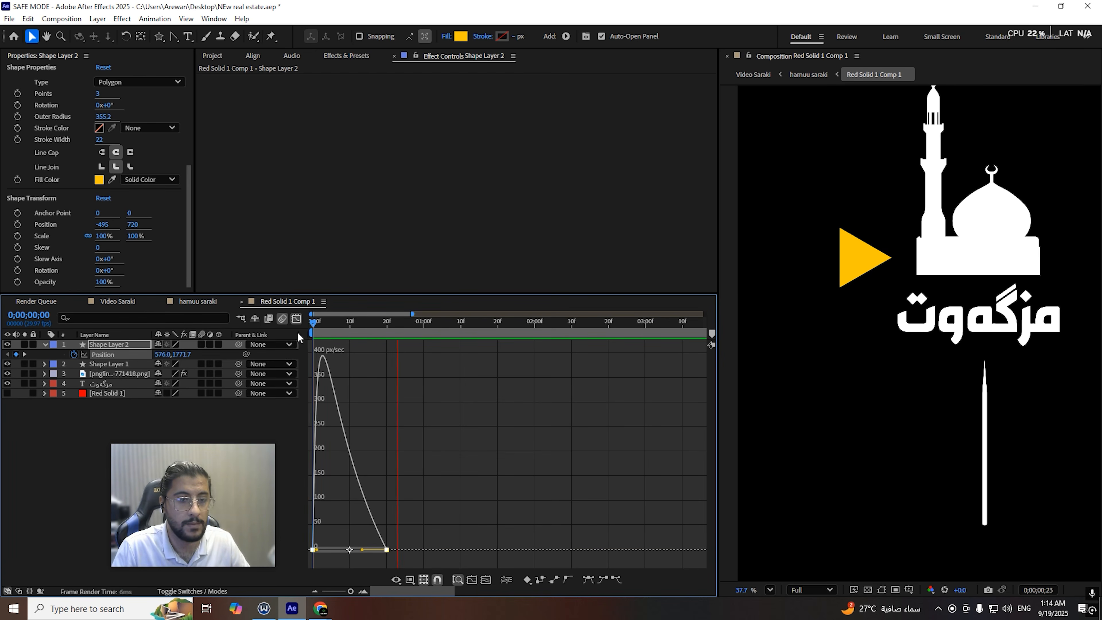
pyautogui.press('space')
# Step: Add the expression loopOut() to the yellow triangle's Position and preview the looping slide from the start
pyautogui.click(107, 346)
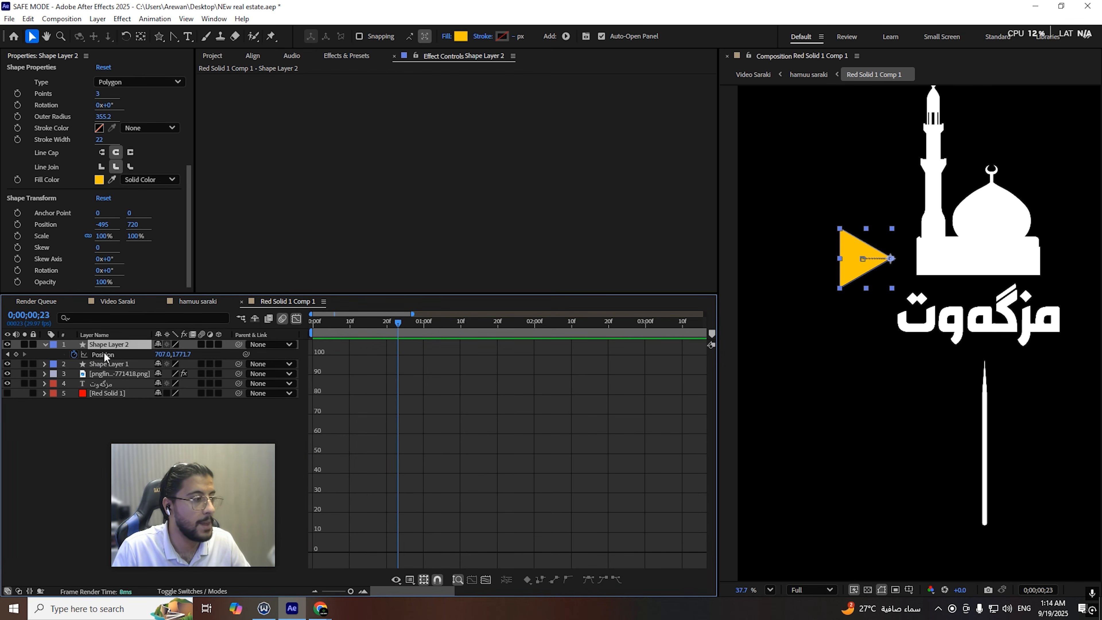
pyautogui.keyDown('alt'); pyautogui.click(78, 355); pyautogui.keyUp('alt')
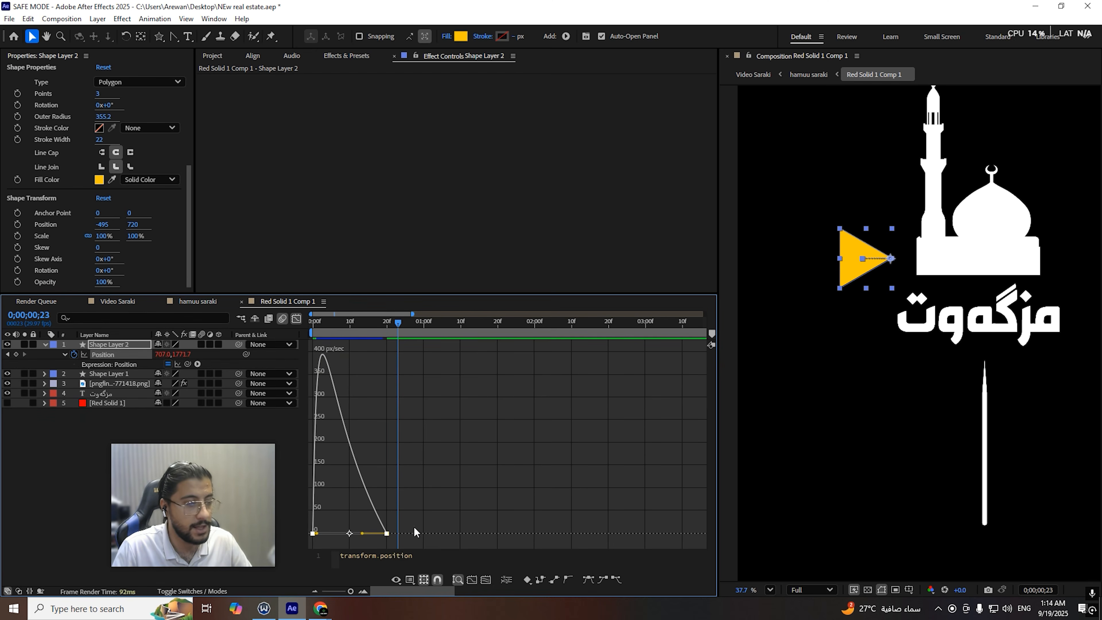
pyautogui.click(297, 320)
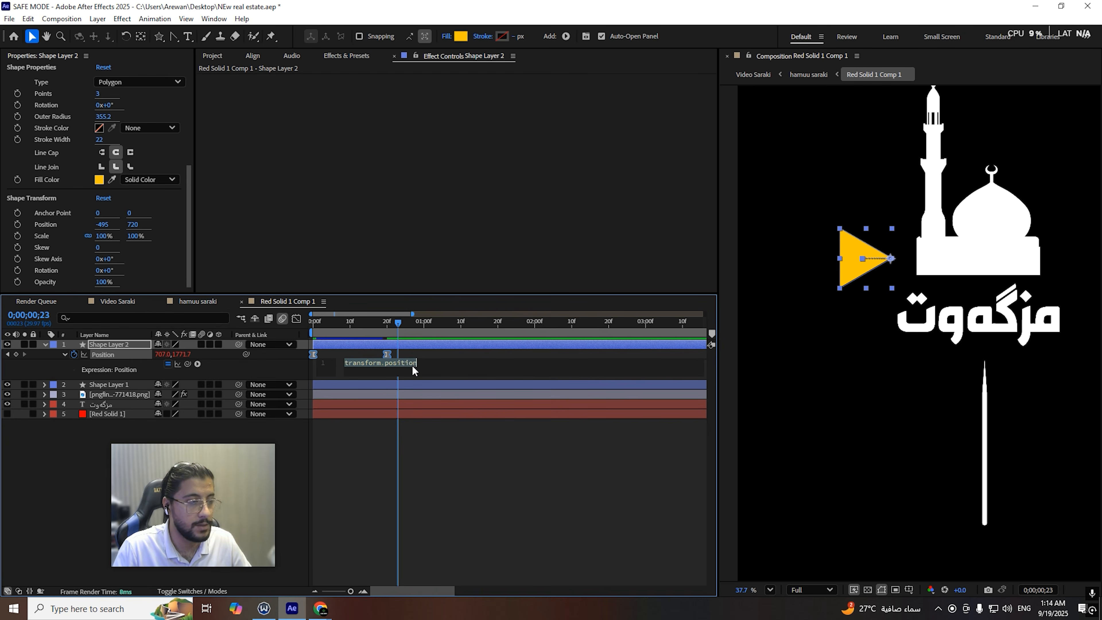
pyautogui.write('loopIn()')
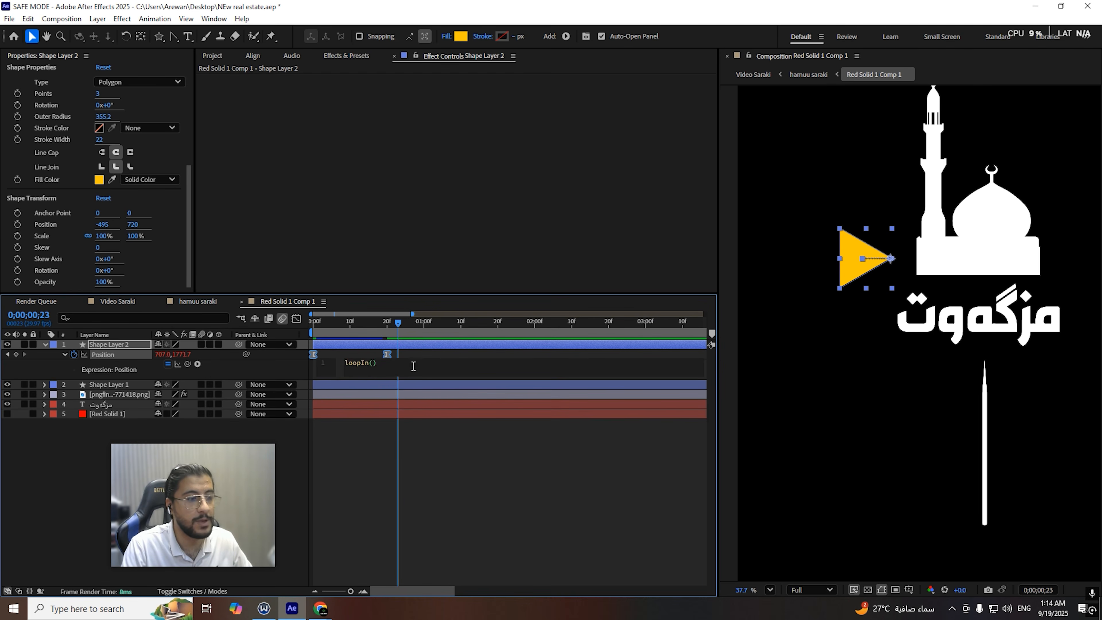
pyautogui.write('loop')
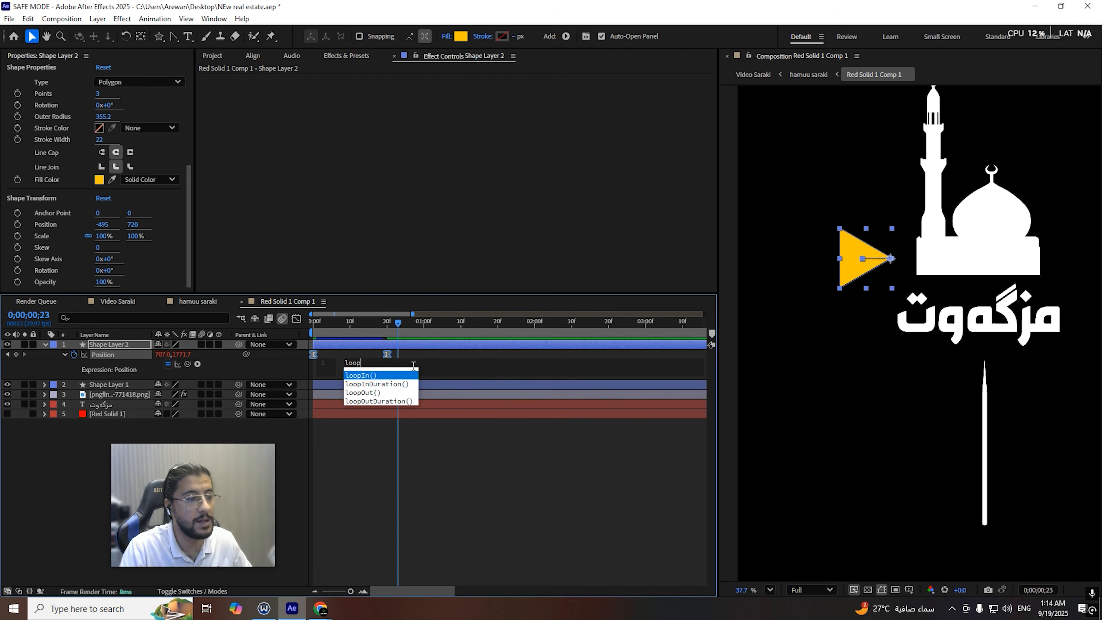
pyautogui.click(364, 392)
pyautogui.click(392, 329)
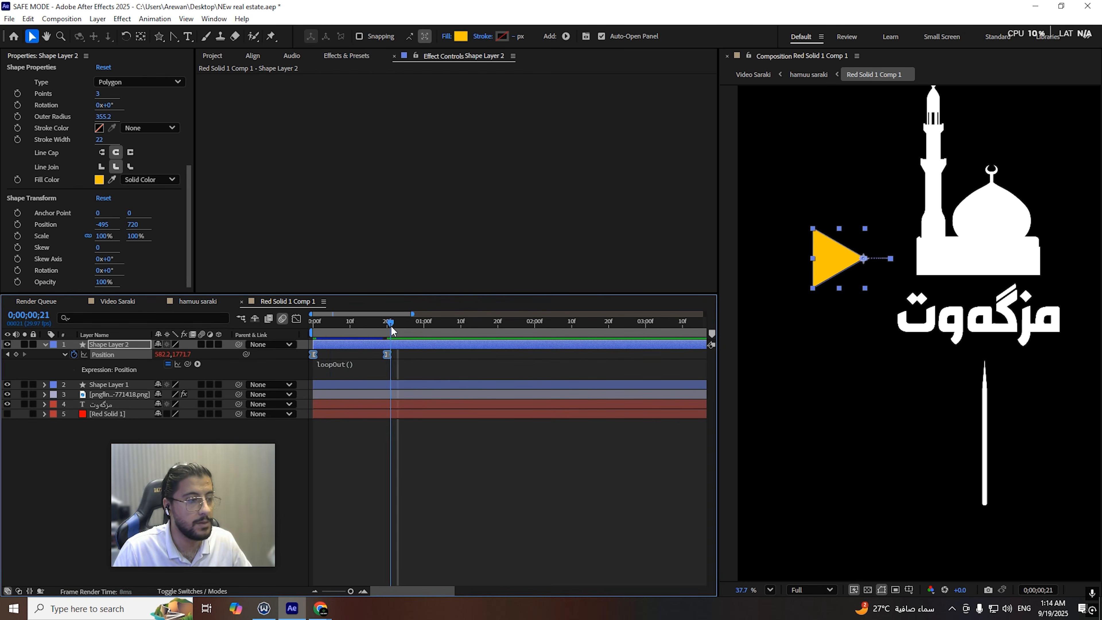
pyautogui.click(308, 339)
pyautogui.press('space')
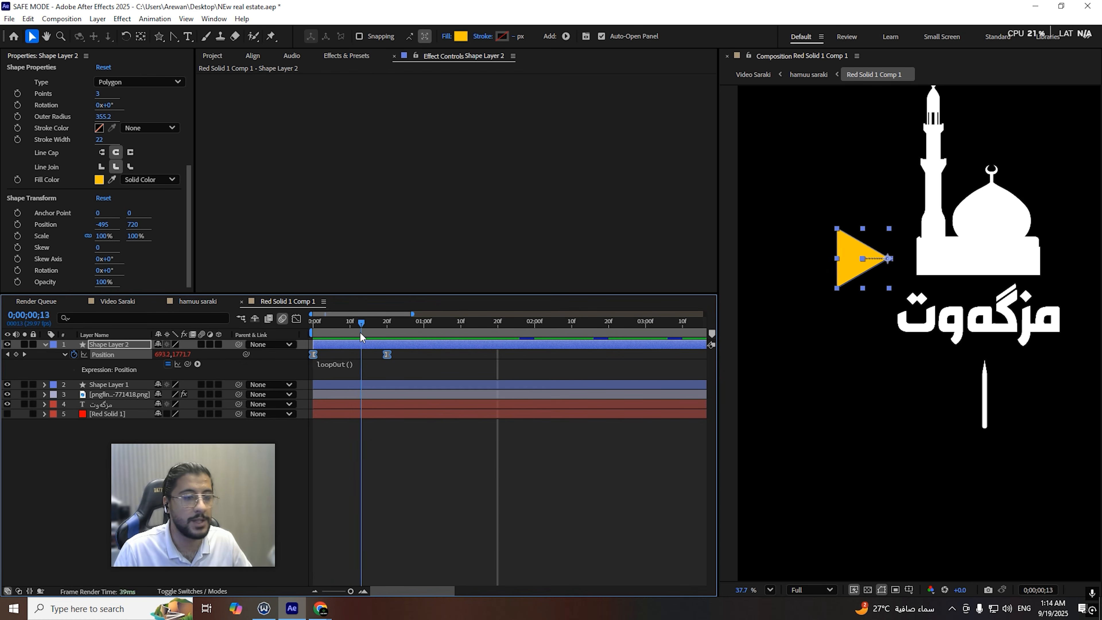
# Step: Duplicate the triangle's first Position keyframe as a return keyframe, retime the last two to frames 12 and 24, and preview the loop
pyautogui.click(328, 356)
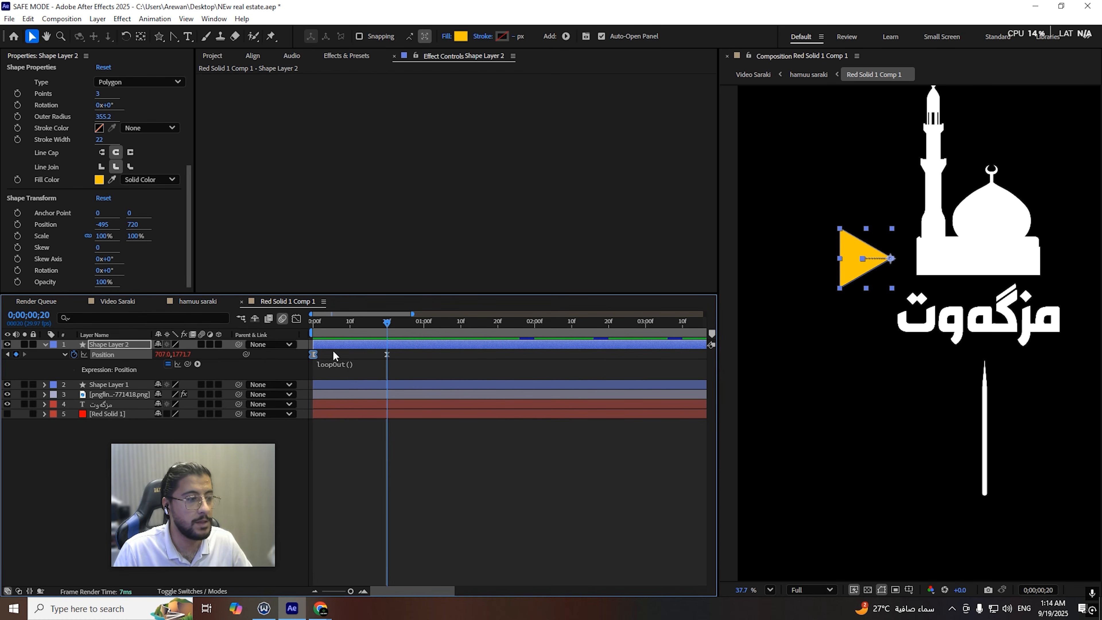
pyautogui.moveTo(383, 329); pyautogui.dragTo(301, 325)
pyautogui.press('space')
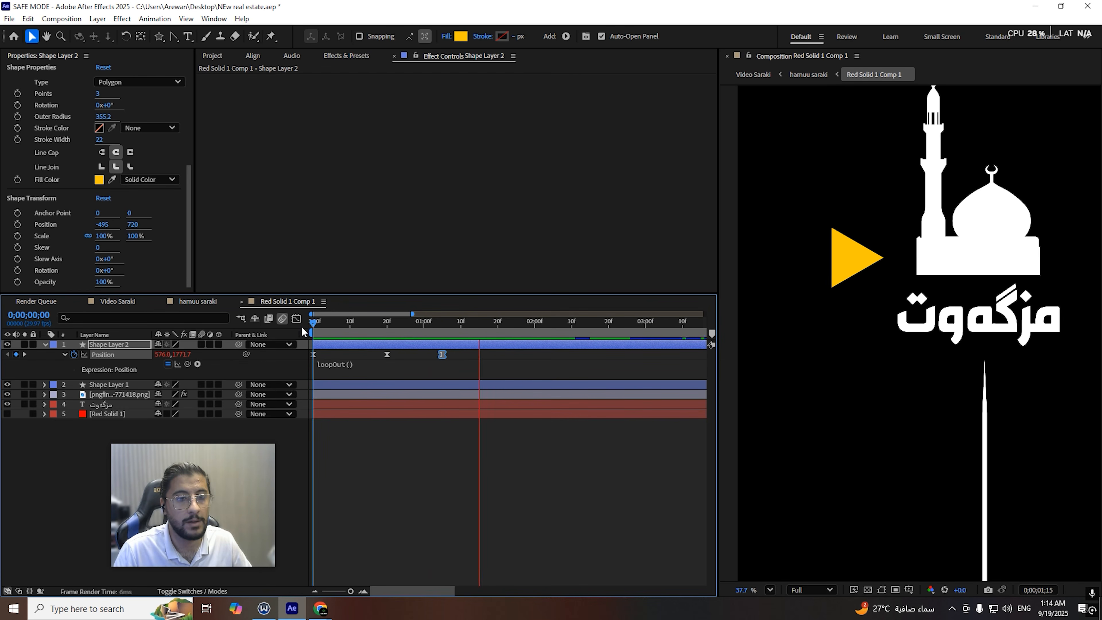
pyautogui.press('space')
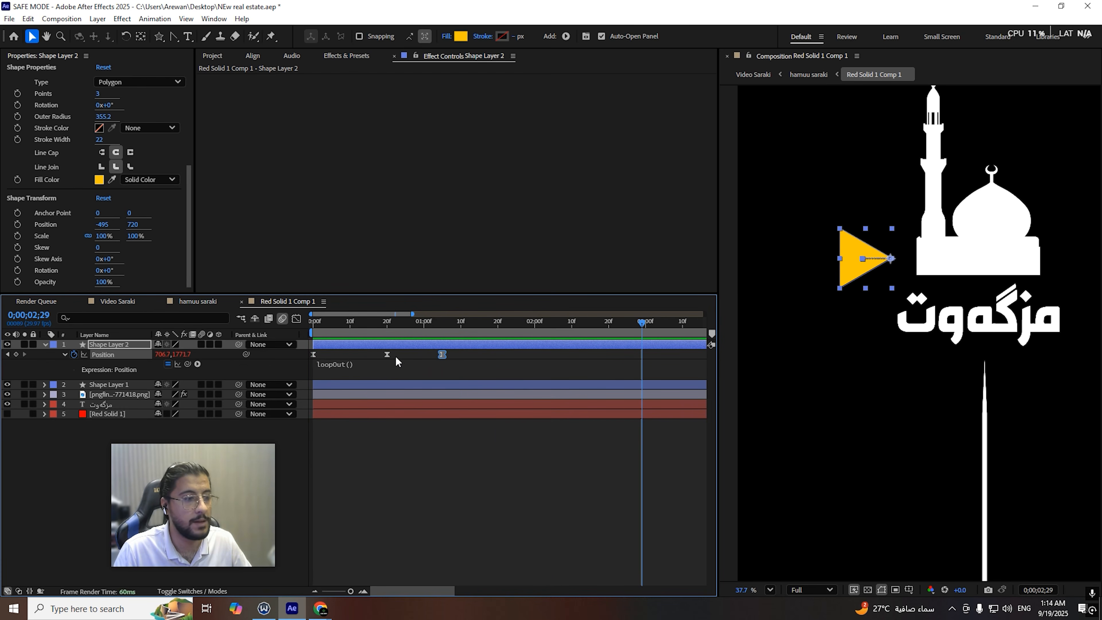
pyautogui.moveTo(407, 356); pyautogui.dragTo(358, 355)
pyautogui.press('Home')
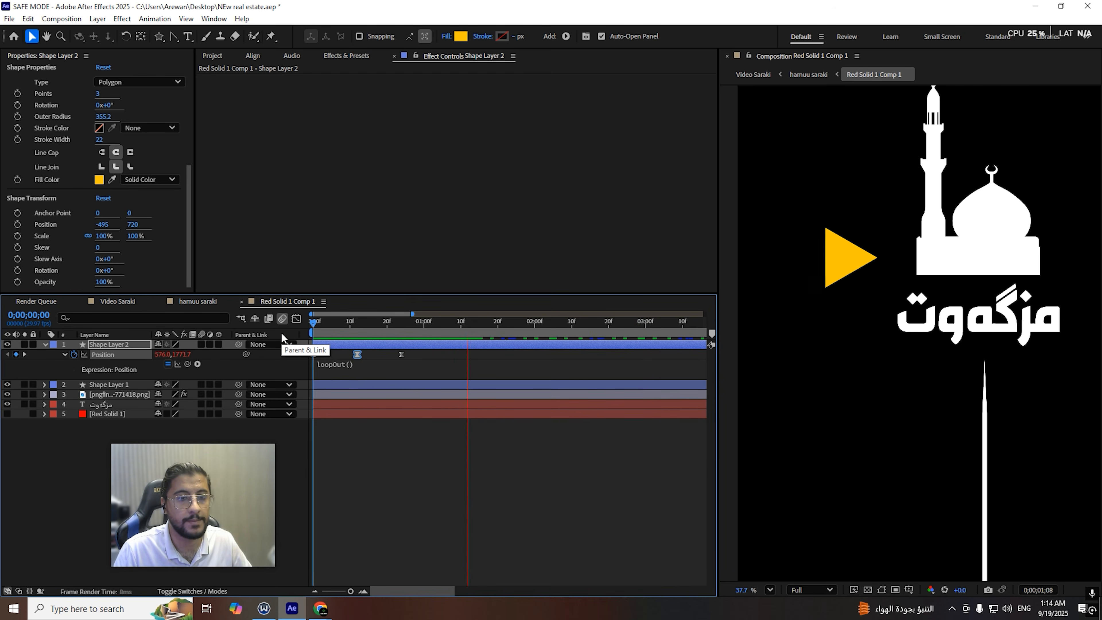
pyautogui.press('space')
# Step: Reshape the Position speed graph so the triangle's return starts slowly and peaks late, and preview the loop
pyautogui.click(297, 318)
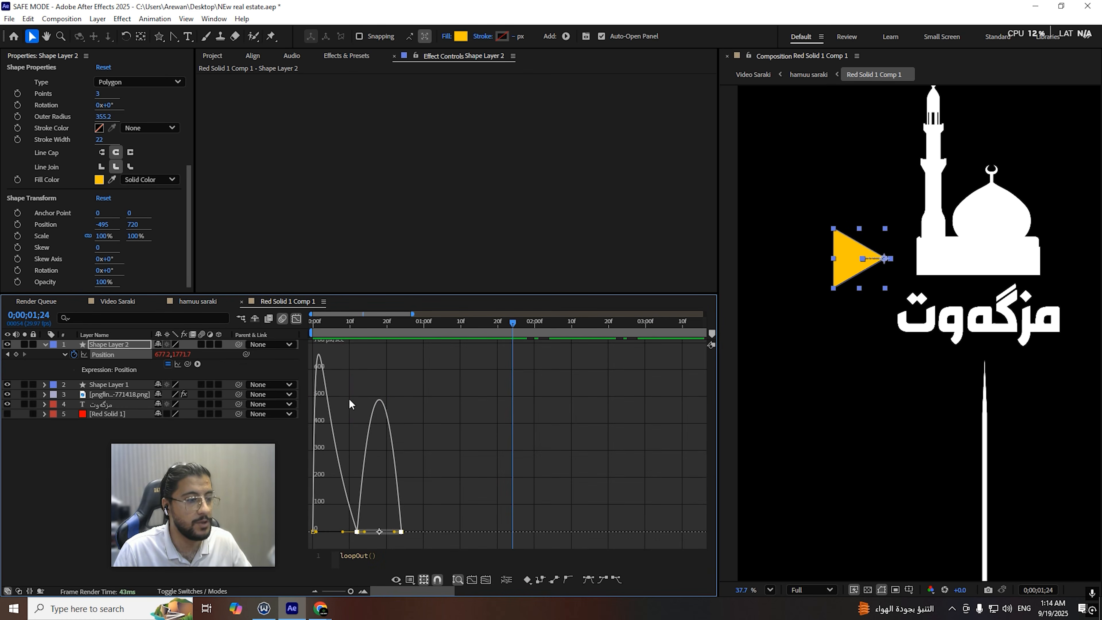
pyautogui.click(441, 494)
pyautogui.click(363, 592)
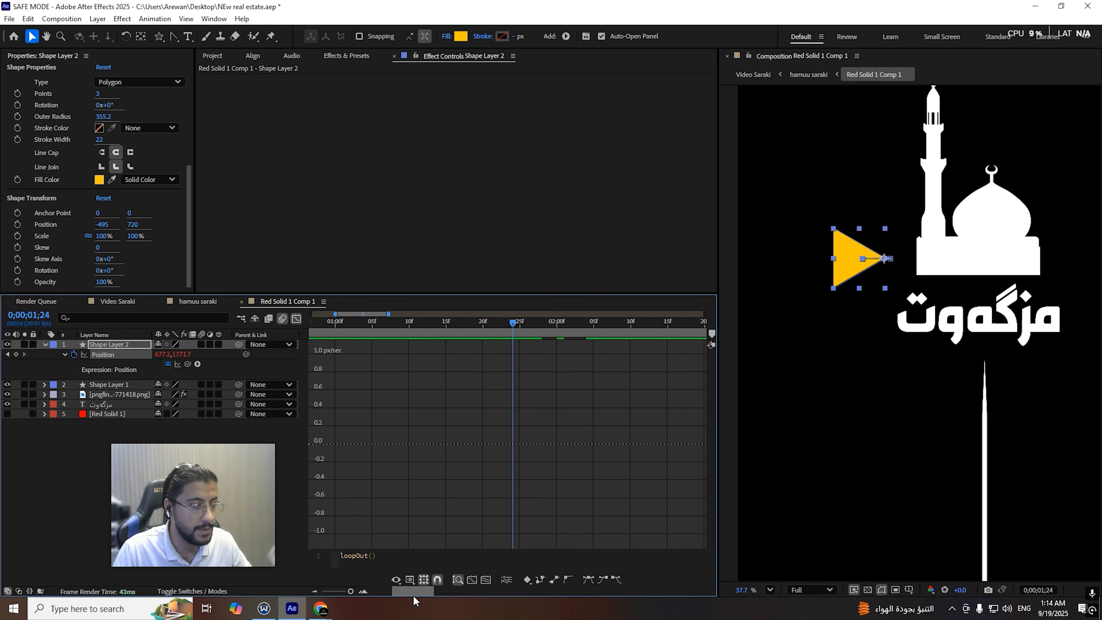
pyautogui.moveTo(402, 539); pyautogui.dragTo(418, 534)
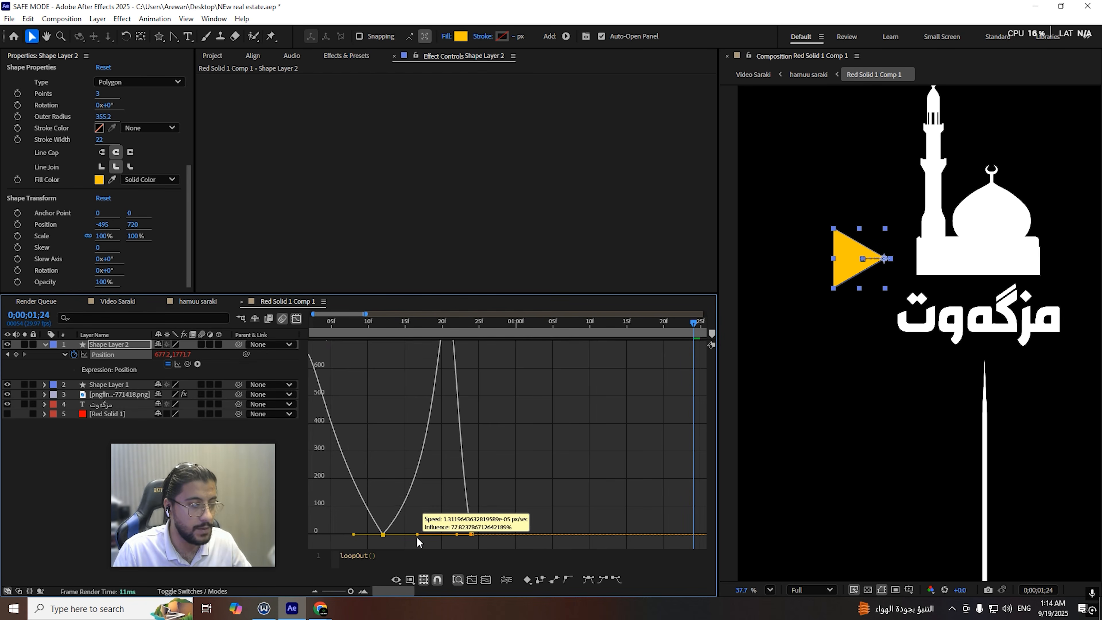
pyautogui.press('space')
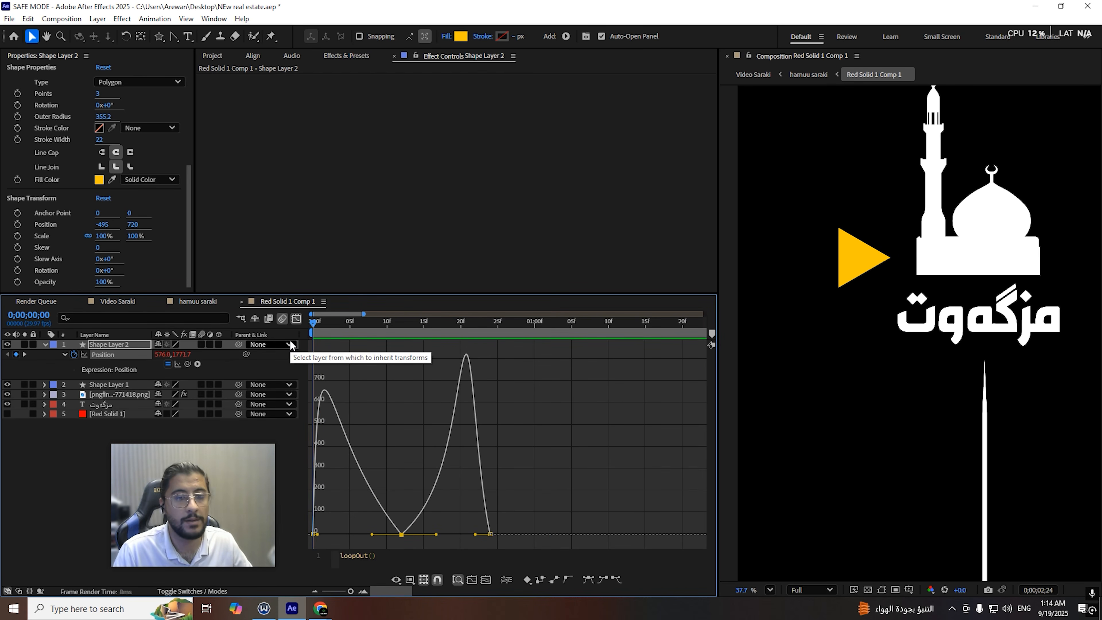
pyautogui.press('space')
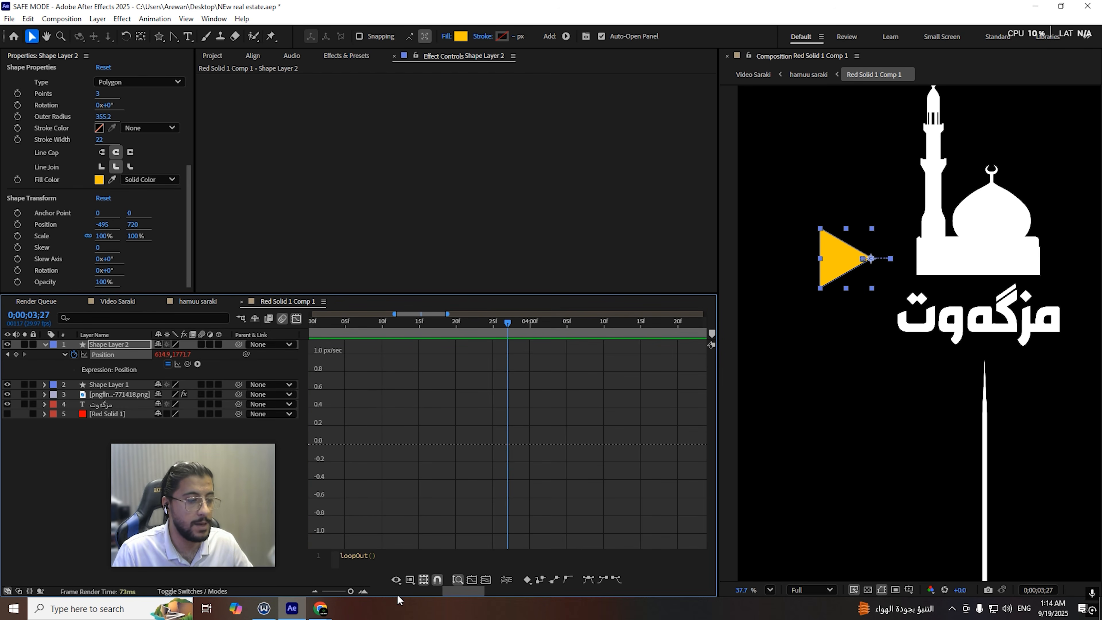
pyautogui.moveTo(350, 592); pyautogui.dragTo(346, 592)
pyautogui.moveTo(370, 335); pyautogui.dragTo(288, 337)
pyautogui.click(363, 593)
pyautogui.click(363, 593)
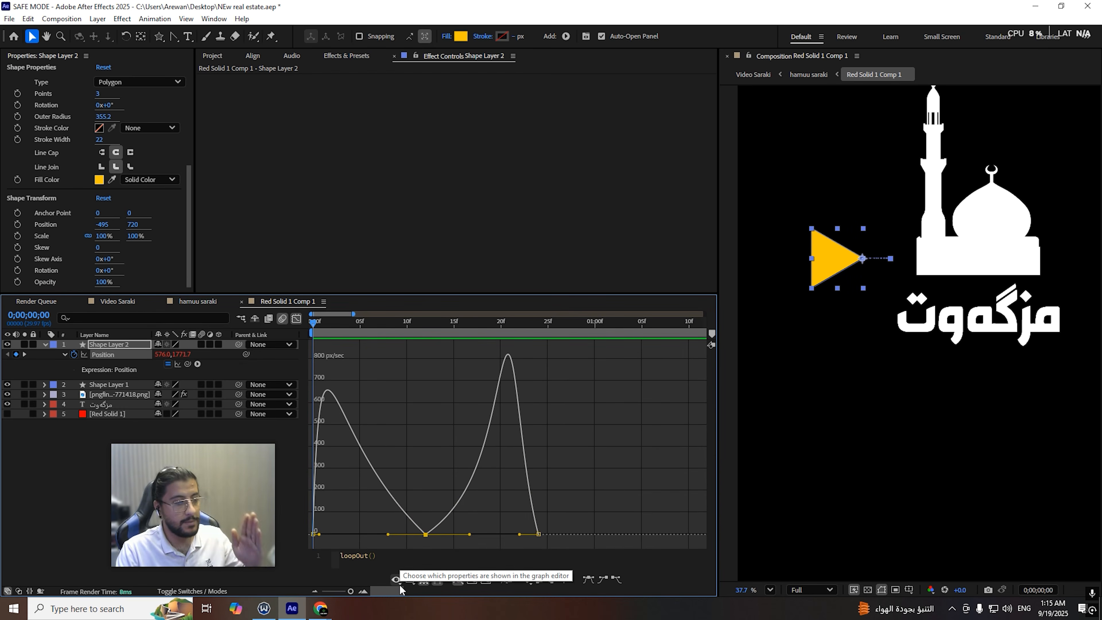
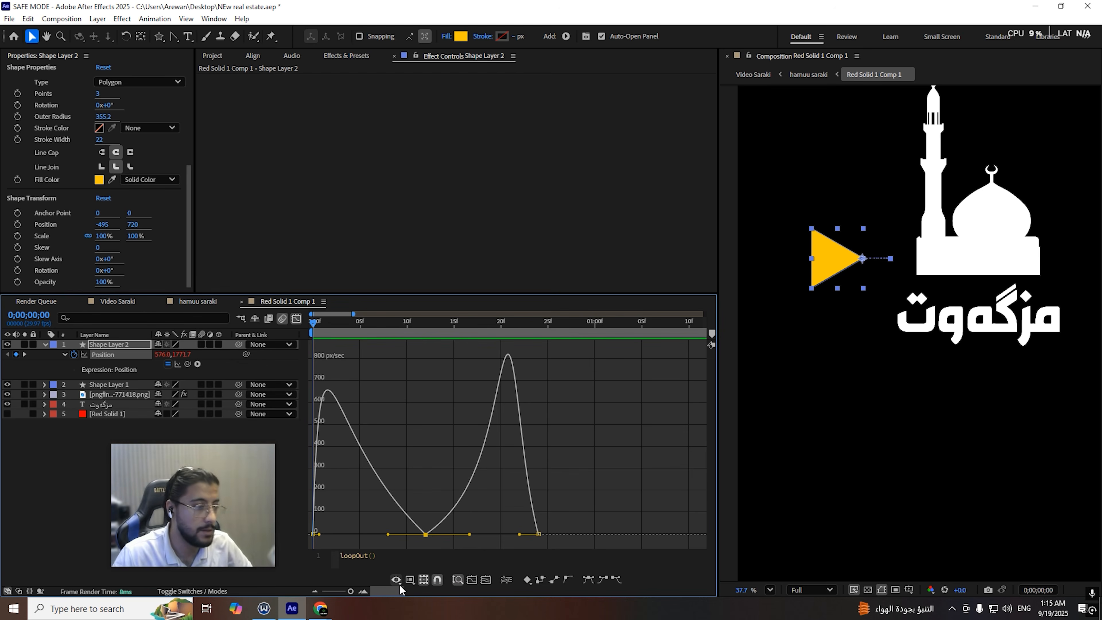
pyautogui.click(297, 318)
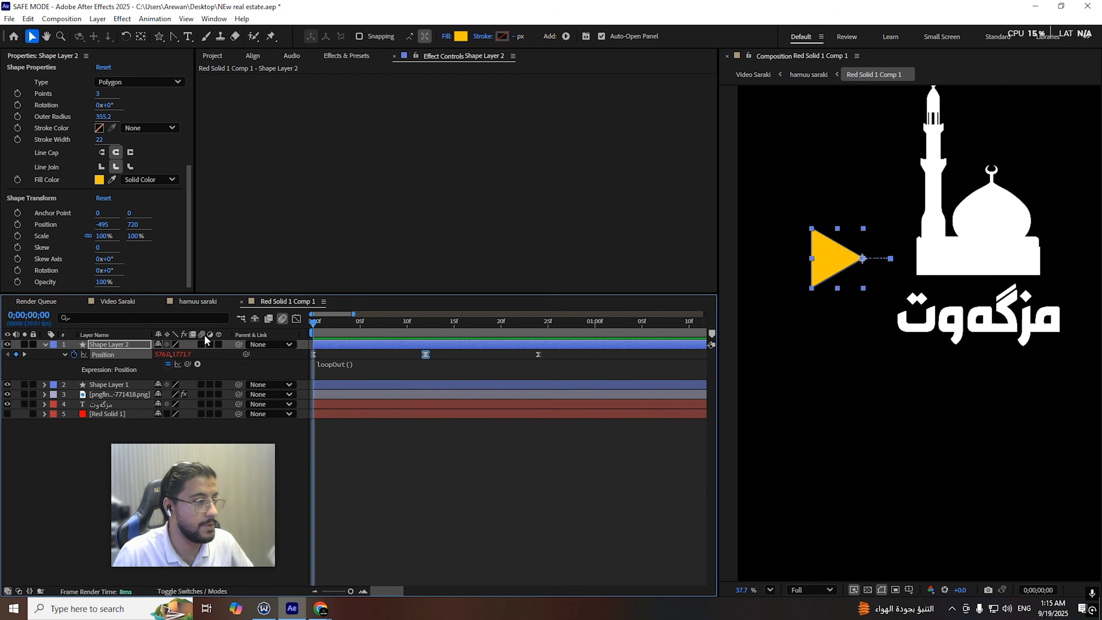
# Step: In the hamuu saraki composition at 0;00;05;00, apply Deep Glow 2 to the mosque label layer Red Solid 1 Comp 1
pyautogui.click(178, 304)
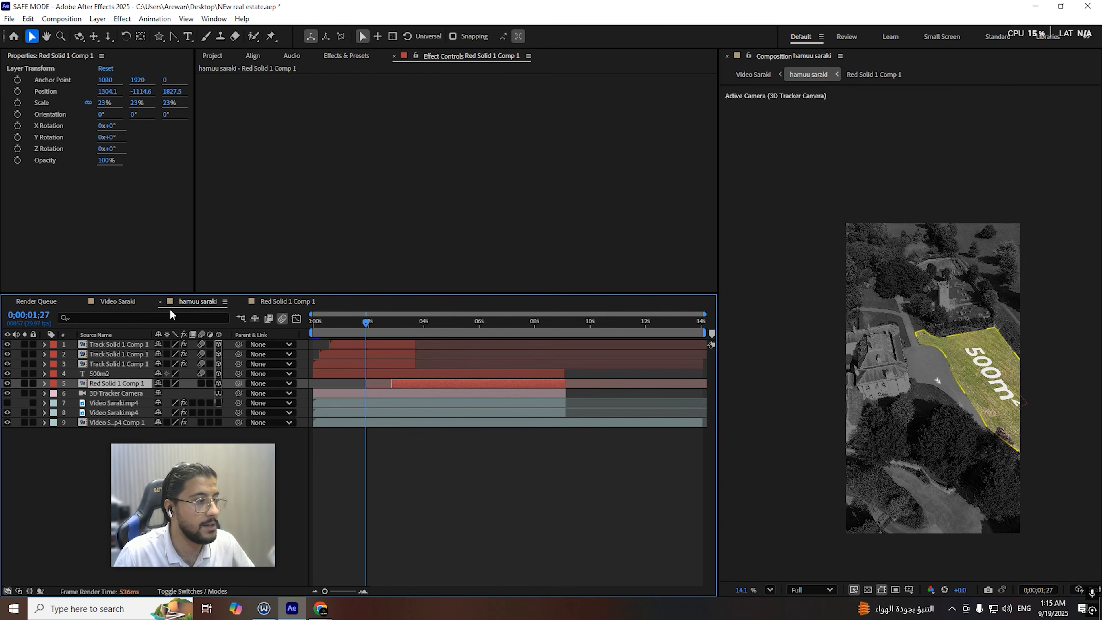
pyautogui.click(396, 334)
pyautogui.moveTo(396, 334); pyautogui.dragTo(451, 350)
pyautogui.click(516, 574)
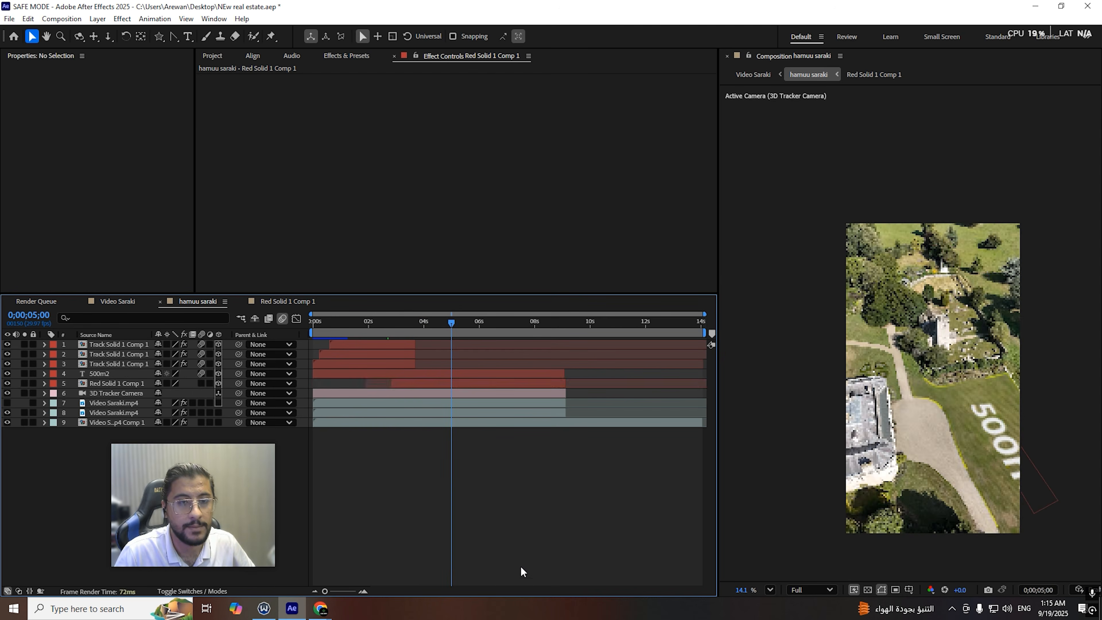
pyautogui.scroll(3, 944, 305)
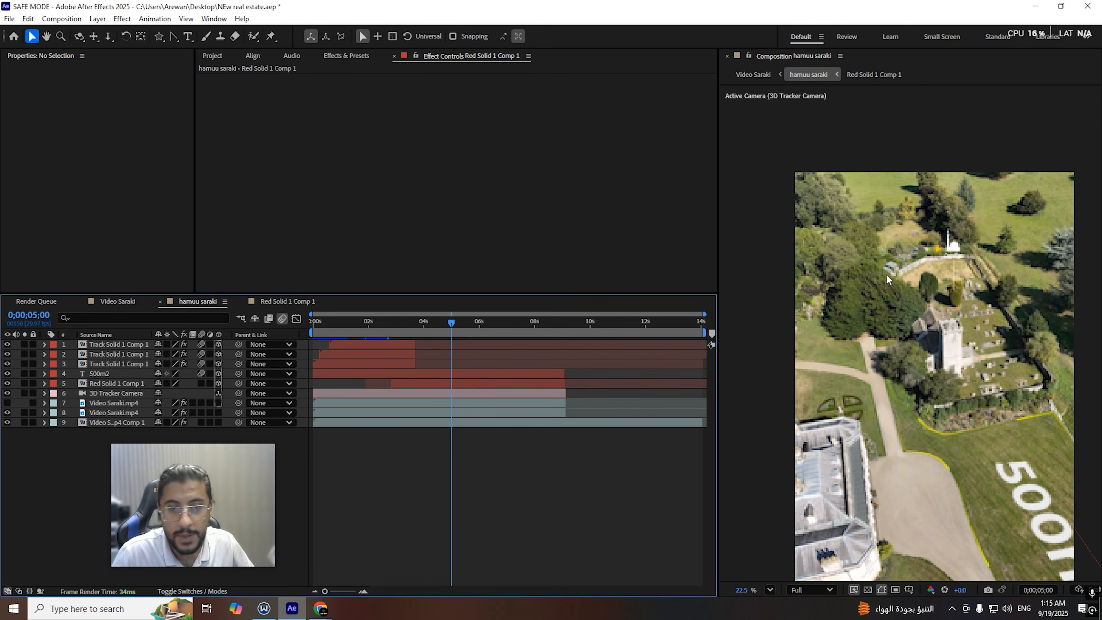
pyautogui.scroll(2, 950, 265)
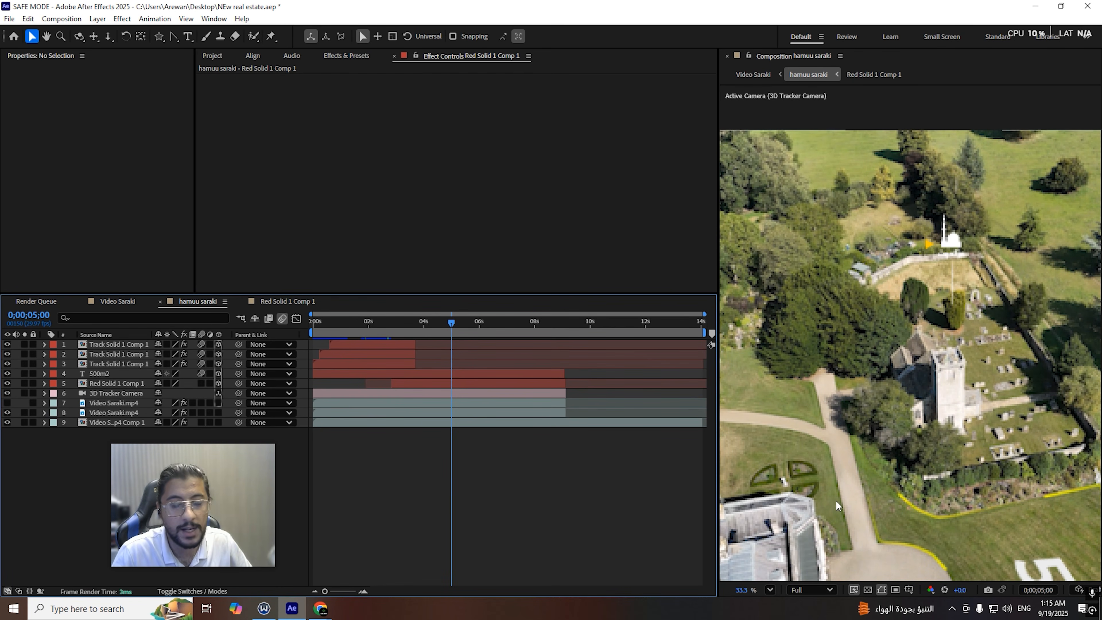
pyautogui.click(346, 55)
pyautogui.click(268, 69)
pyautogui.write('fill')
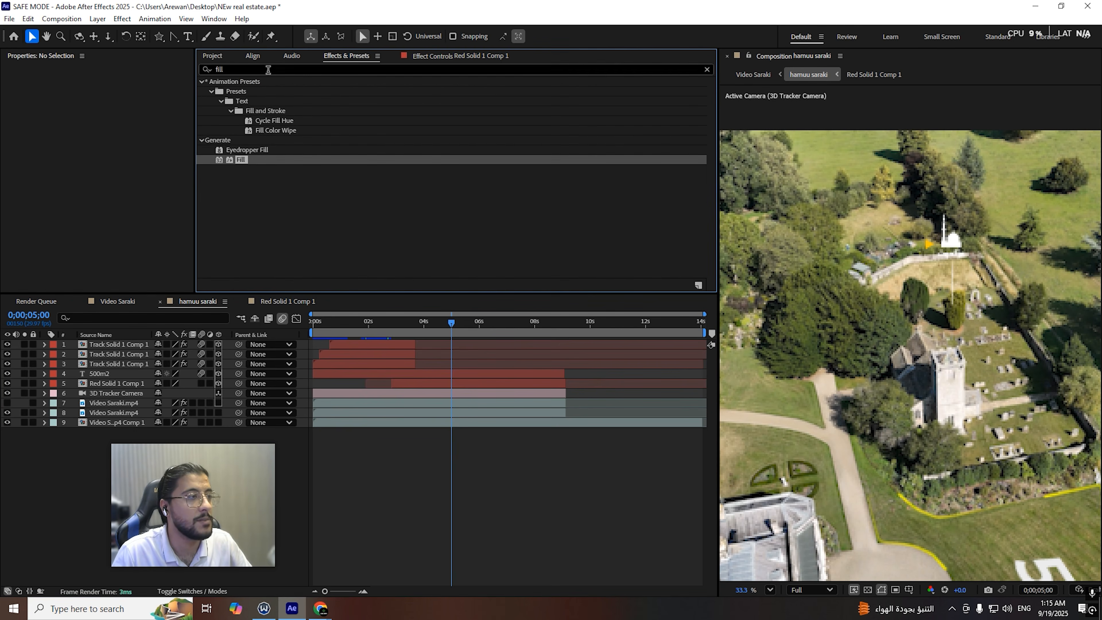
pyautogui.doubleClick(269, 70)
pyautogui.write('dee')
pyautogui.moveTo(246, 131); pyautogui.dragTo(266, 382)
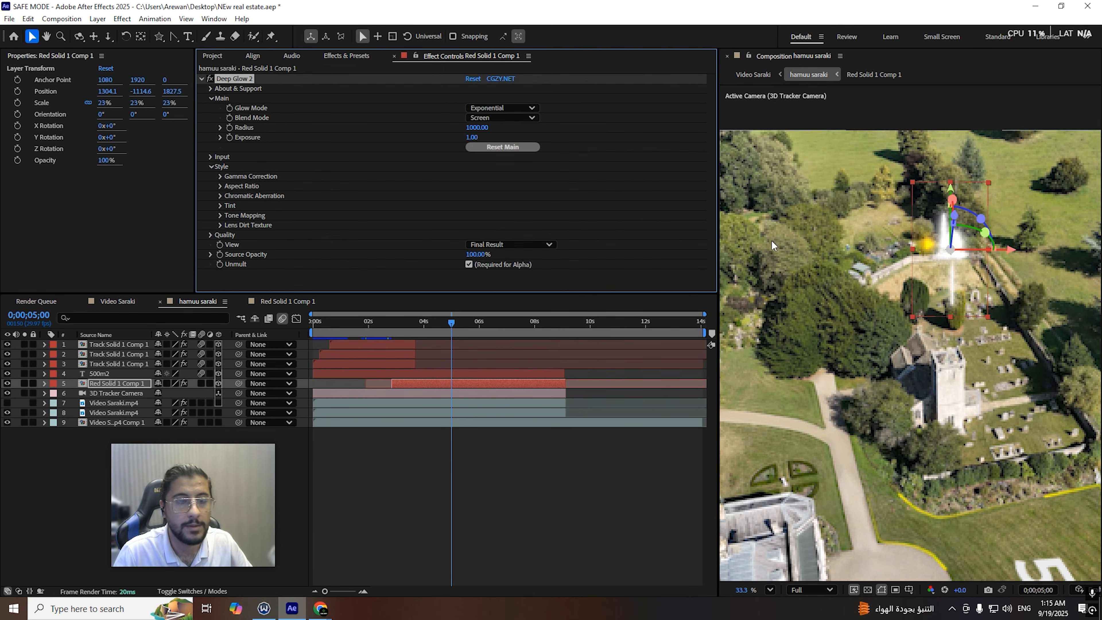
# Step: Reduce the mosque label's Deep Glow 2 Exposure to 0.40 and Radius to 862
pyautogui.moveTo(468, 139); pyautogui.dragTo(188, 160)
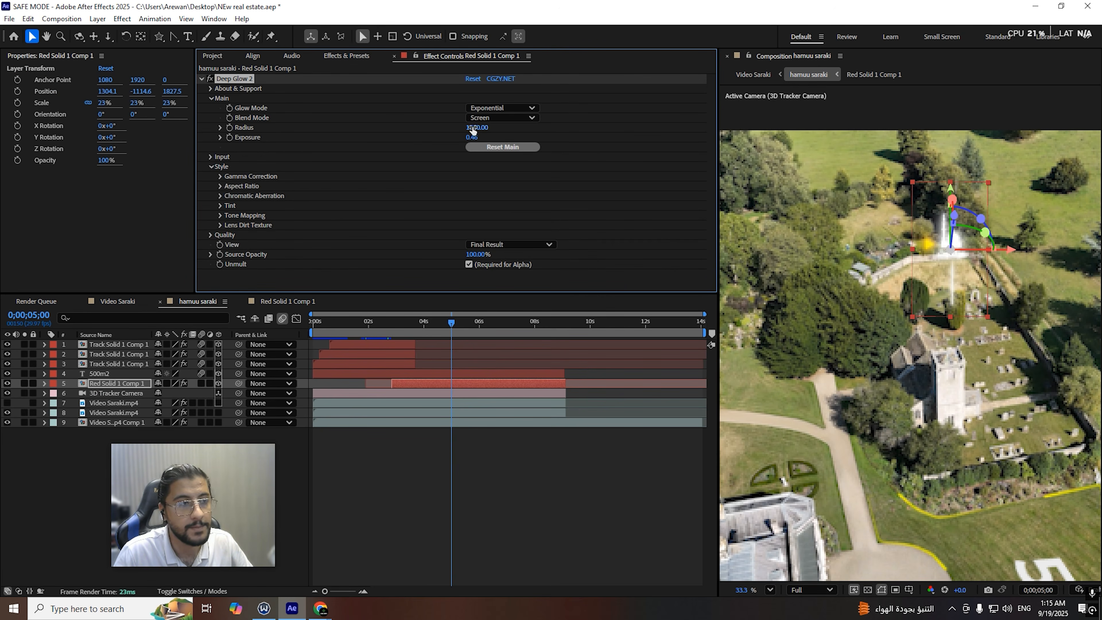
pyautogui.moveTo(440, 144); pyautogui.dragTo(445, 147)
pyautogui.scroll(1, 955, 286)
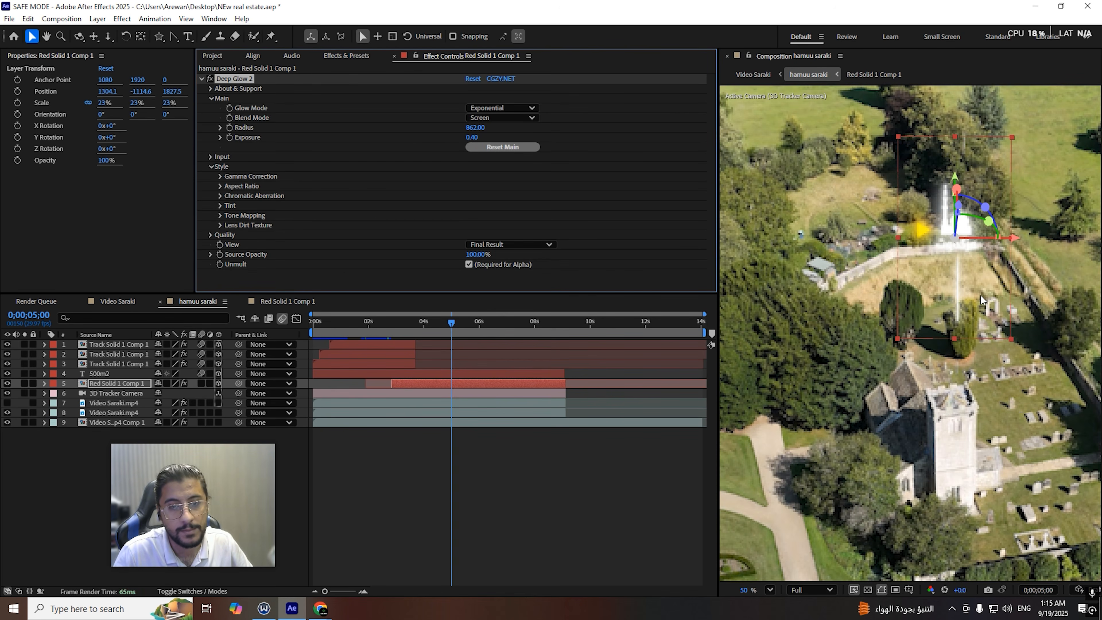
# Step: Move the mosque label down to X 1289, Y -901.4 and lower its Deep Glow 2 Exposure to 0.27
pyautogui.moveTo(960, 176); pyautogui.dragTo(961, 226)
pyautogui.moveTo(1013, 285); pyautogui.dragTo(1009, 283)
pyautogui.moveTo(472, 137); pyautogui.dragTo(406, 144)
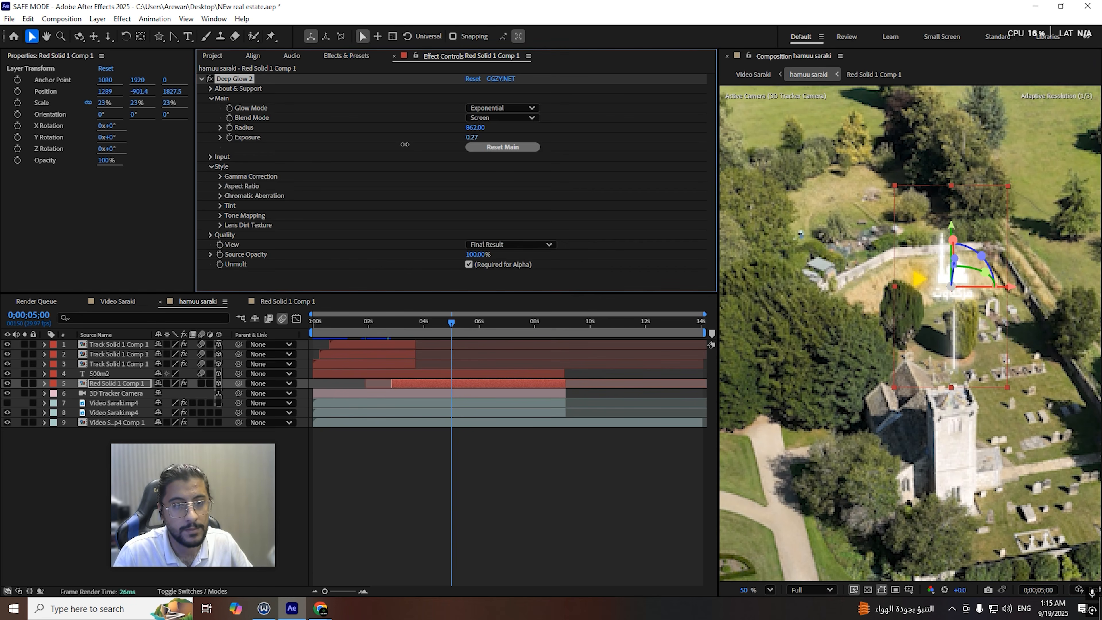
# Step: Set the Color Balance (HLS) keyframes on Video Saraki.mp4 Comp 1 at 0;00;03;06 to Lightness -41 and Saturation -44
pyautogui.click(115, 422)
pyautogui.press('u')
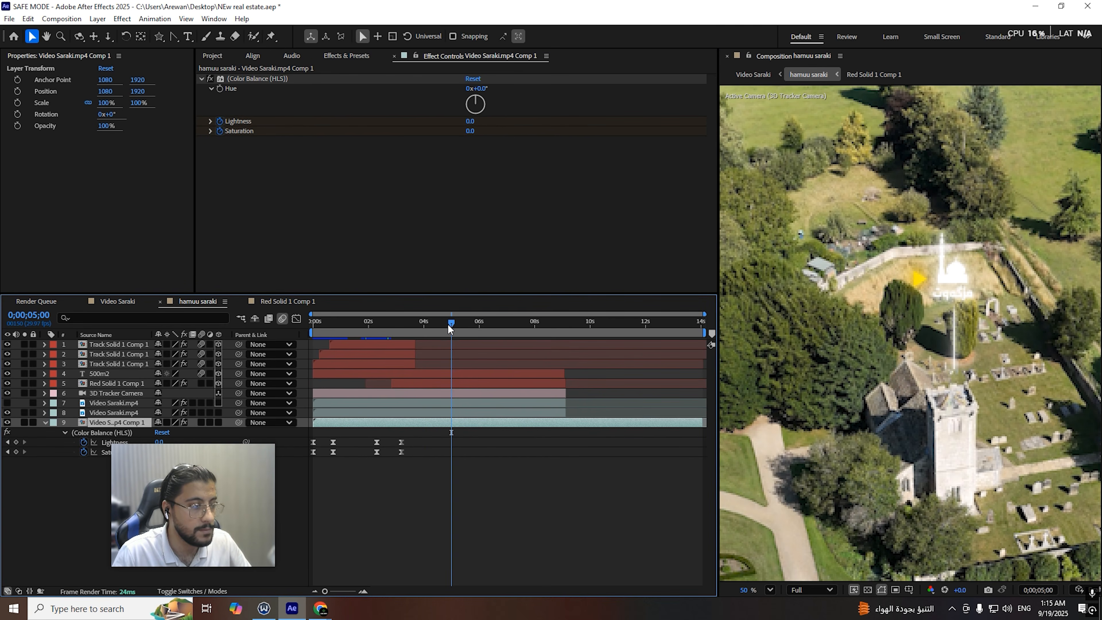
pyautogui.moveTo(450, 329); pyautogui.dragTo(412, 333)
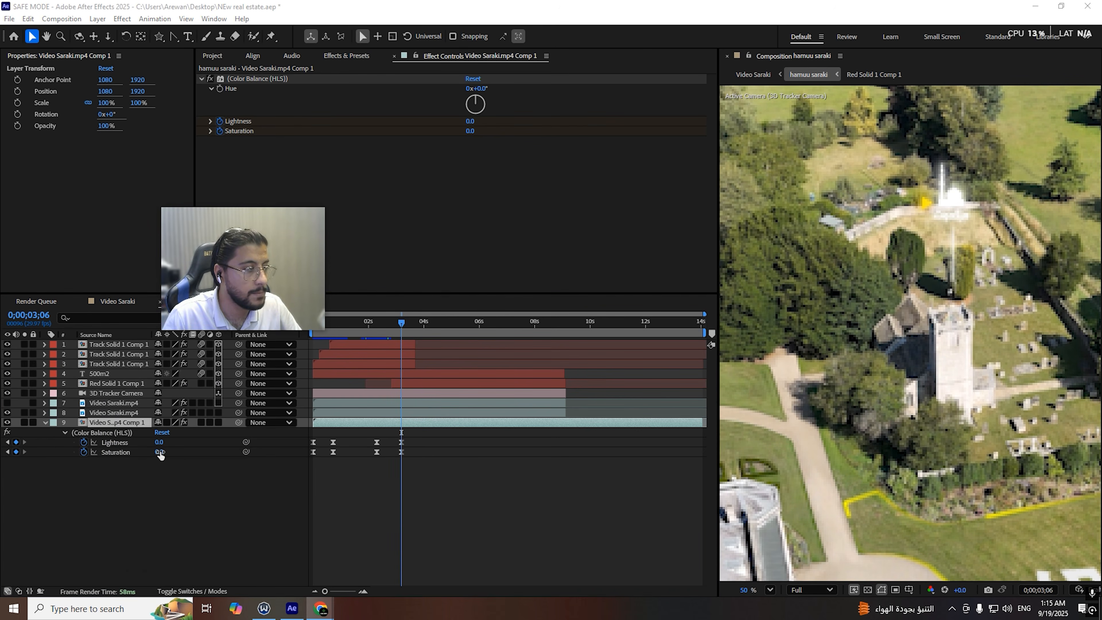
pyautogui.moveTo(160, 453); pyautogui.dragTo(137, 444)
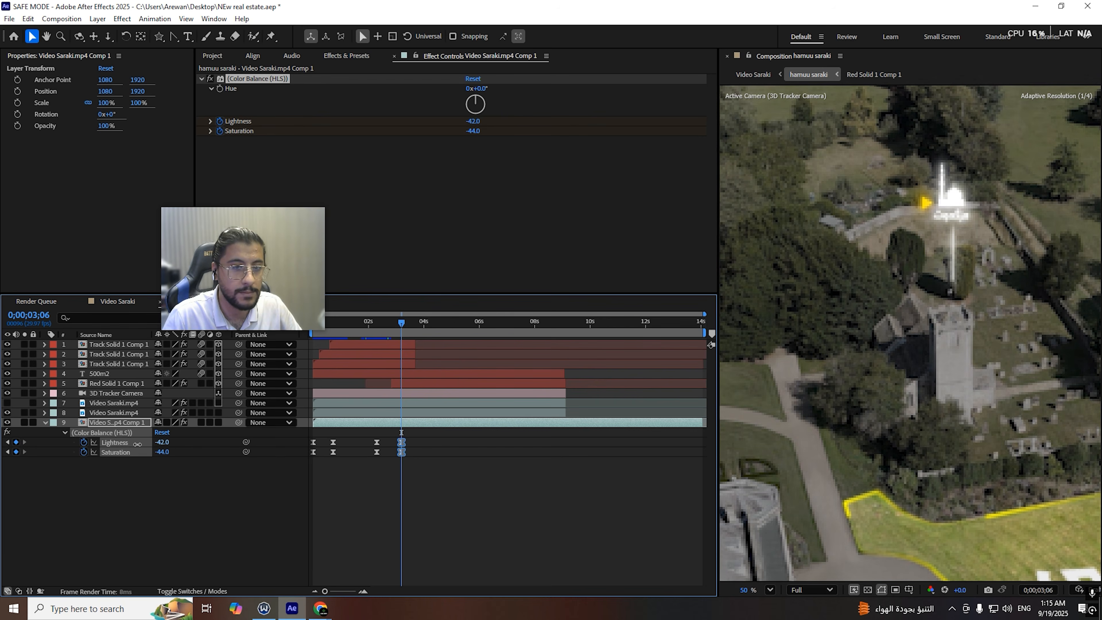
pyautogui.click(418, 475)
pyautogui.scroll(-1, 970, 292)
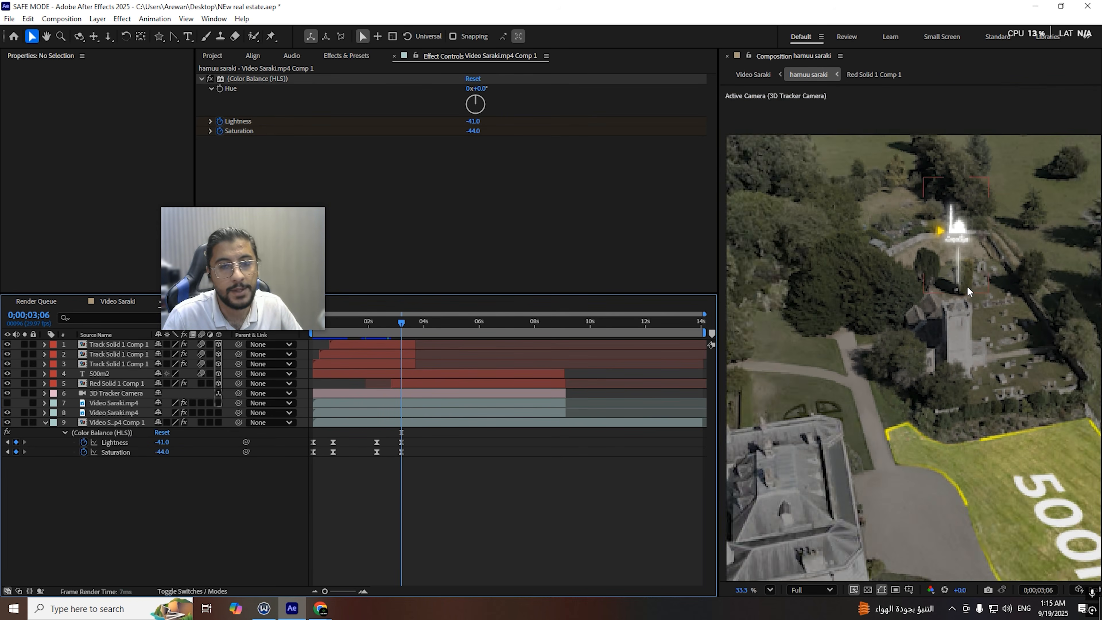
# Step: Set the mosque label's Deep Glow 2 Radius to 671 and Exposure to 0.28
pyautogui.click(423, 384)
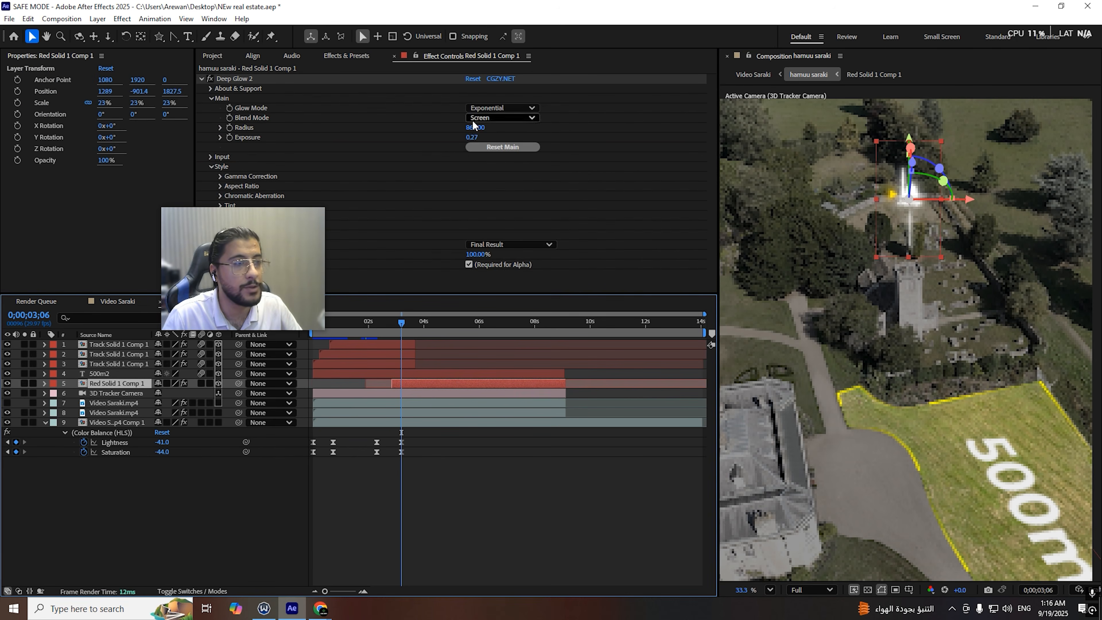
pyautogui.moveTo(473, 127); pyautogui.dragTo(379, 140)
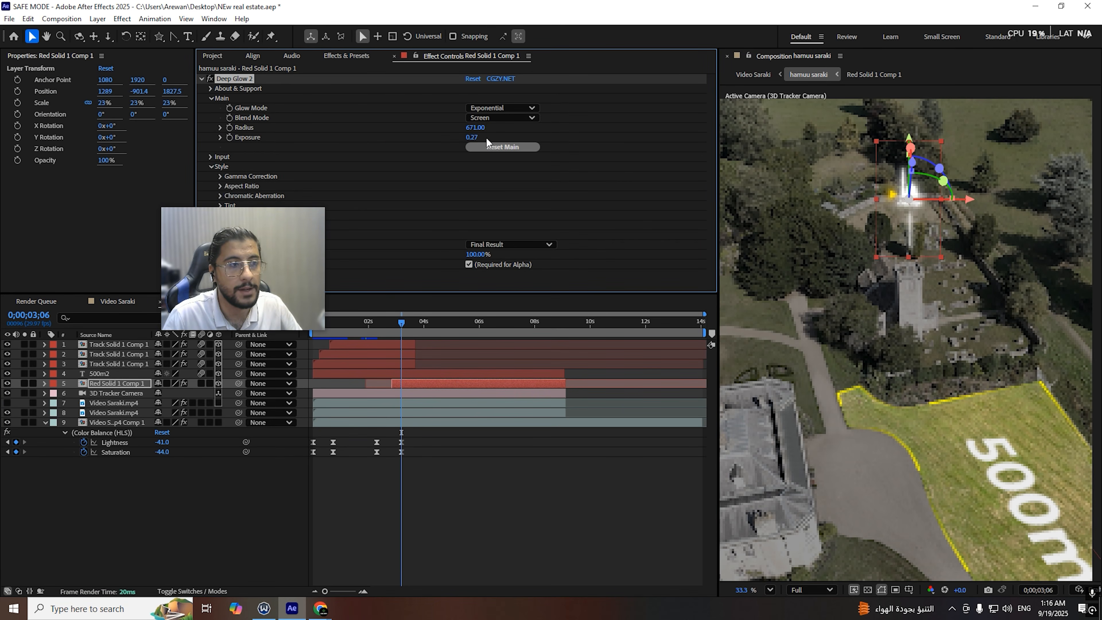
# Step: Copy the mosque label's Deep Glow 2 effect onto the three Track Solid 1 Comp 1 layers
pyautogui.moveTo(403, 322); pyautogui.dragTo(359, 326)
pyautogui.click(112, 354)
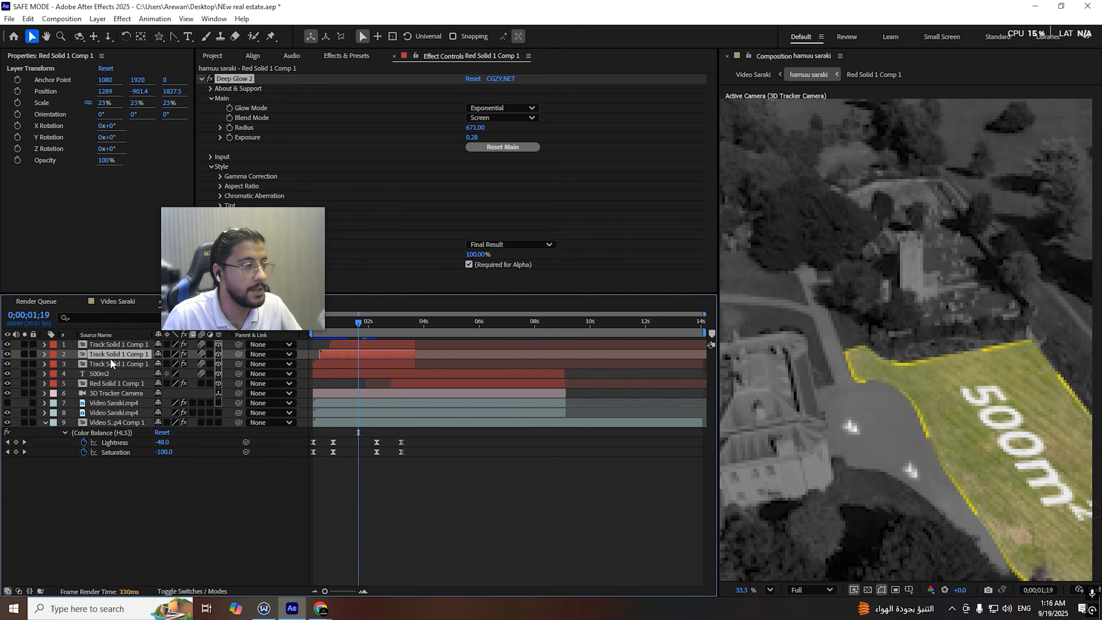
pyautogui.click(126, 363)
pyautogui.click(127, 346)
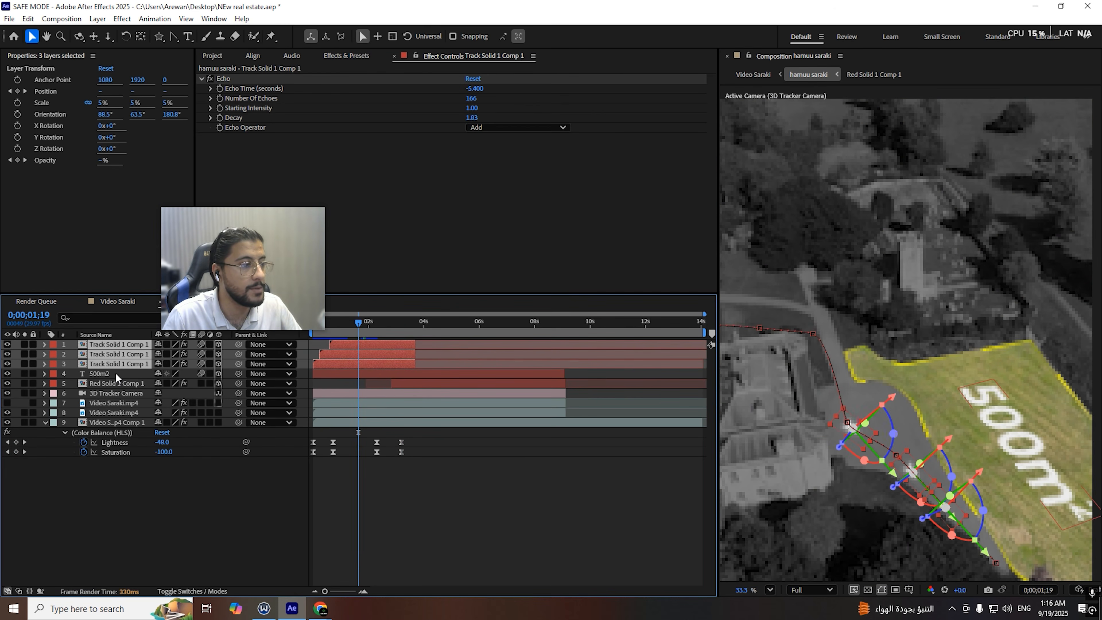
pyautogui.click(109, 384)
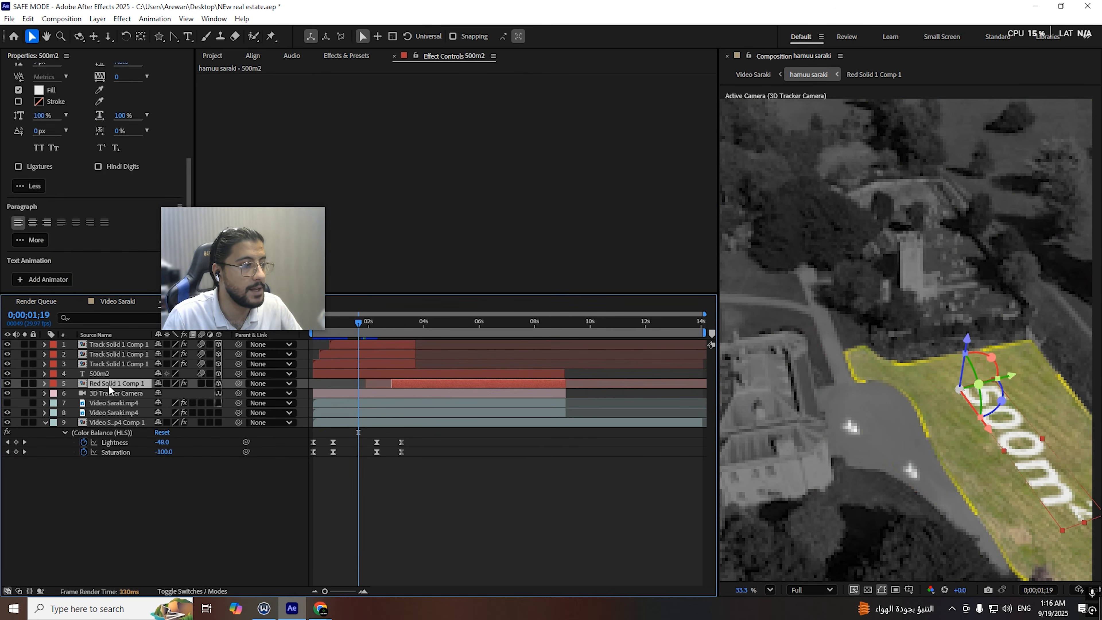
pyautogui.click(119, 364)
pyautogui.keyDown('shift'); pyautogui.click(125, 342); pyautogui.keyUp('shift')
pyautogui.moveTo(353, 326); pyautogui.dragTo(322, 331)
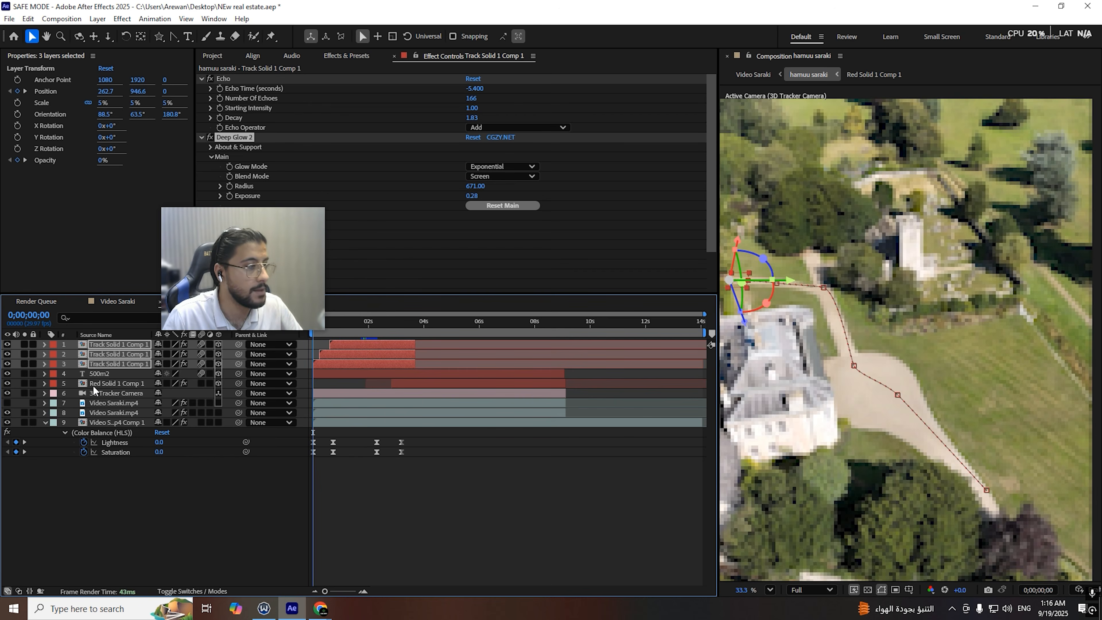
# Step: Preview the Video Saraki composition from the start, and replay the part where the mosque label appears
pyautogui.click(104, 403)
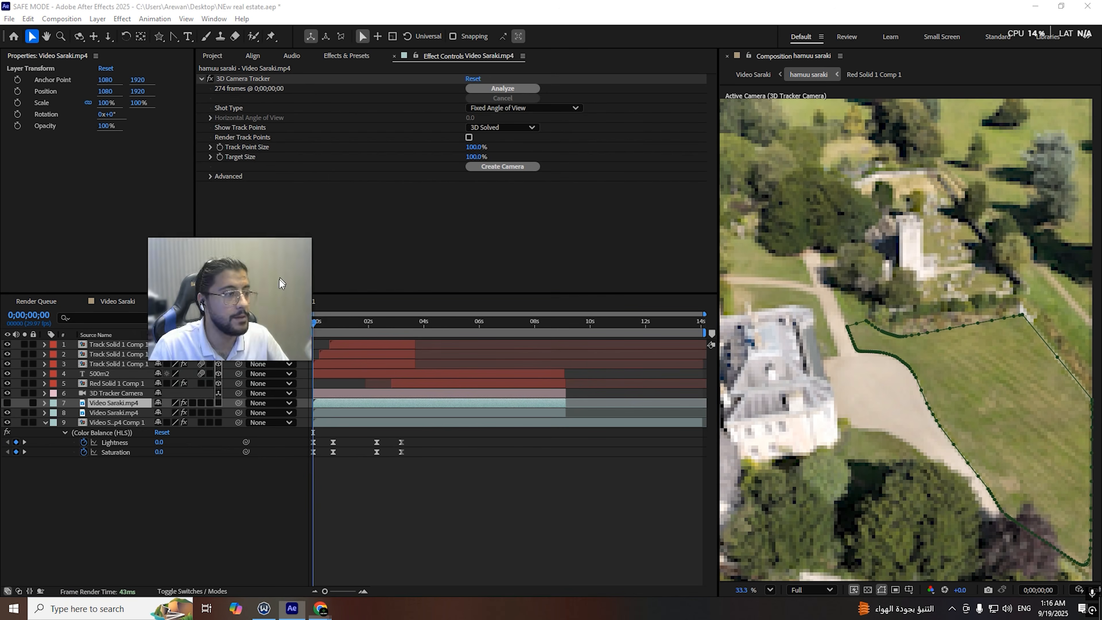
pyautogui.click(121, 304)
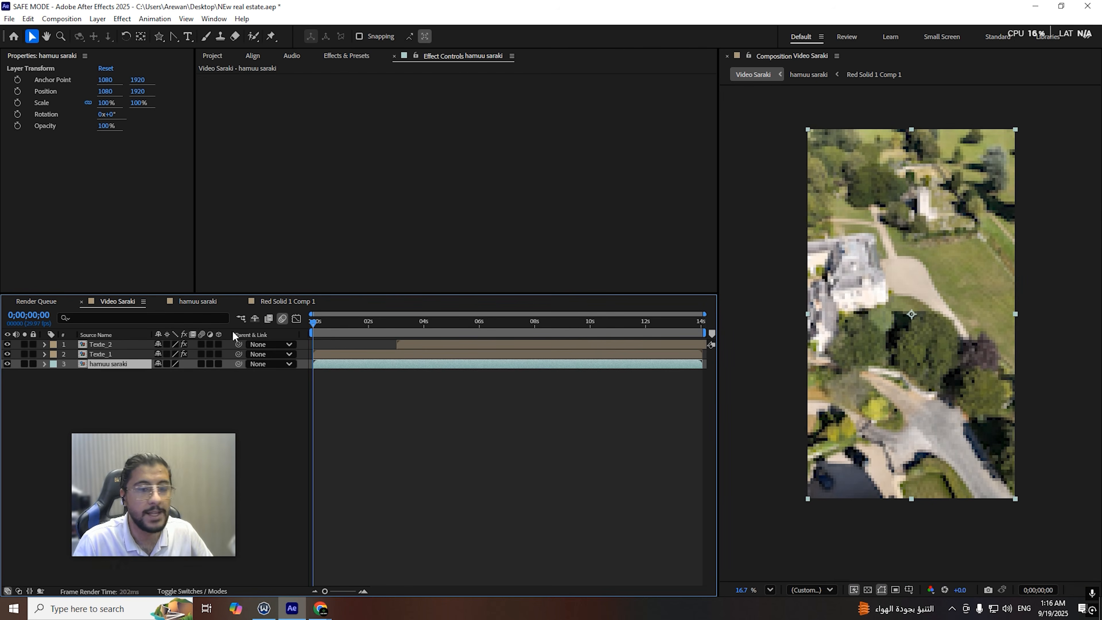
pyautogui.press('space')
pyautogui.scroll(-1, 942, 343)
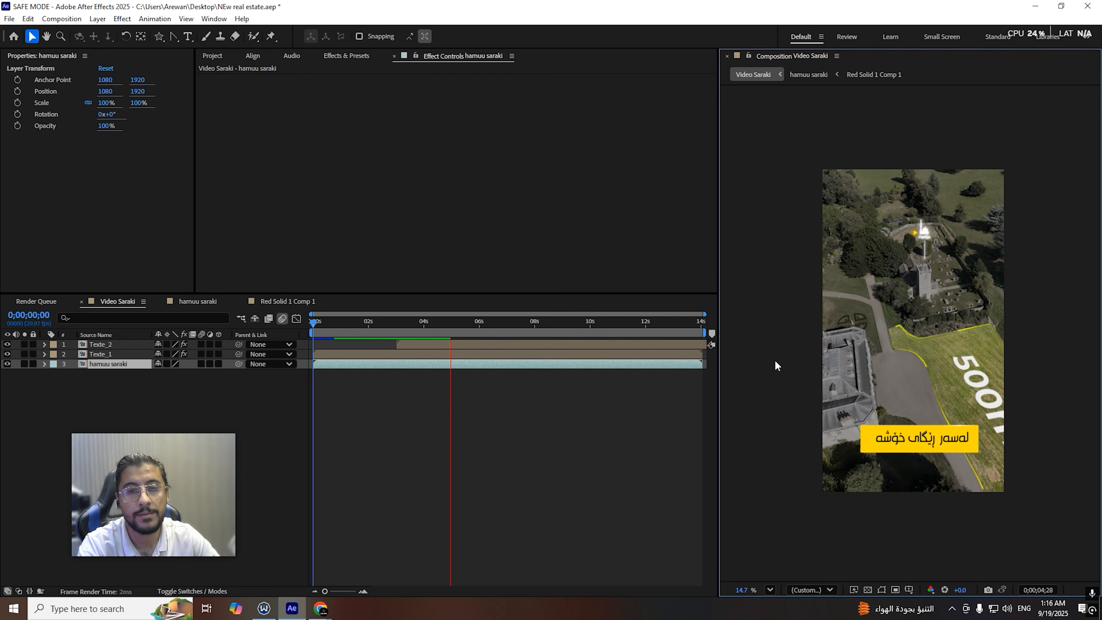
pyautogui.press('space')
pyautogui.moveTo(451, 326); pyautogui.dragTo(378, 335)
pyautogui.press('space')
# Step: Apply the KurdPower Presets animation preset to the Kurdish caption text layer in Red Solid 1 Comp 1
pyautogui.click(294, 300)
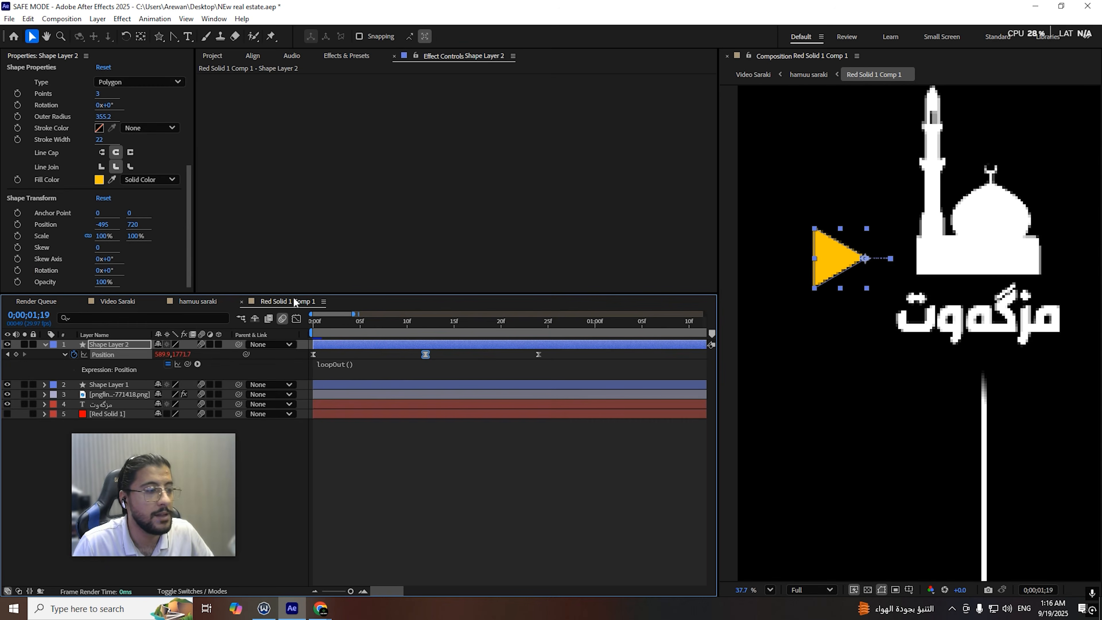
pyautogui.click(120, 403)
pyautogui.click(346, 56)
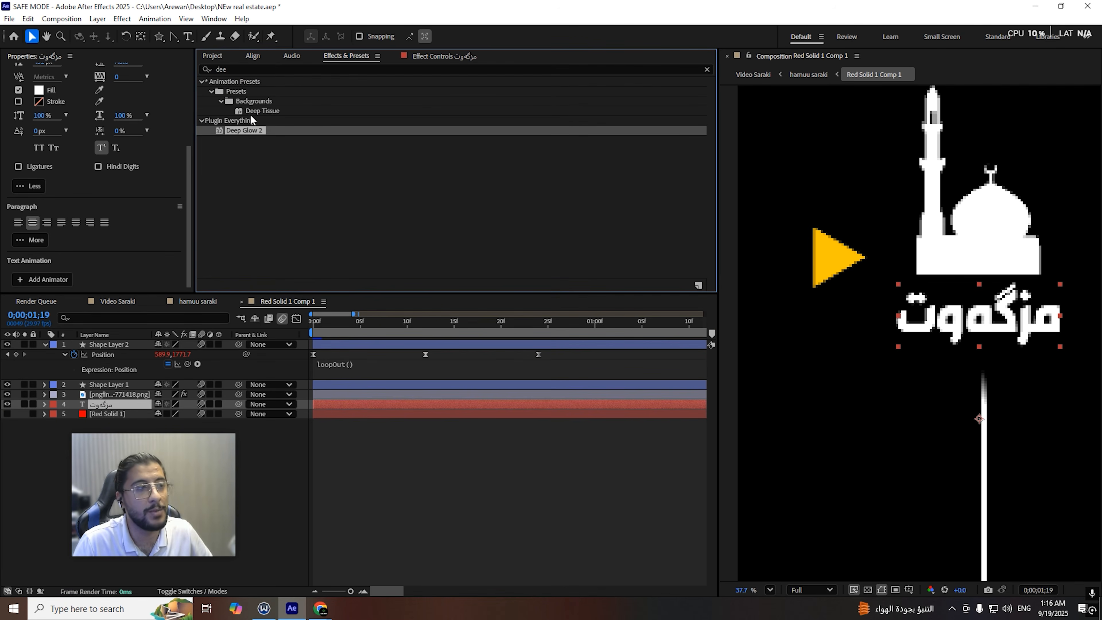
pyautogui.hotkey('ctrl', 'f')
pyautogui.write('kurd')
pyautogui.moveTo(262, 101); pyautogui.dragTo(117, 406)
# Step: Move the caption's Range Selector Offset keyframes near the composition start, ending just before one second, and preview the reveal
pyautogui.moveTo(341, 331); pyautogui.dragTo(467, 333)
pyautogui.press('u')
pyautogui.moveTo(351, 591); pyautogui.dragTo(328, 592)
pyautogui.moveTo(399, 418); pyautogui.dragTo(319, 423)
pyautogui.click(348, 428)
pyautogui.click(362, 424)
pyautogui.keyDown('shift'); pyautogui.click(378, 424); pyautogui.keyUp('shift')
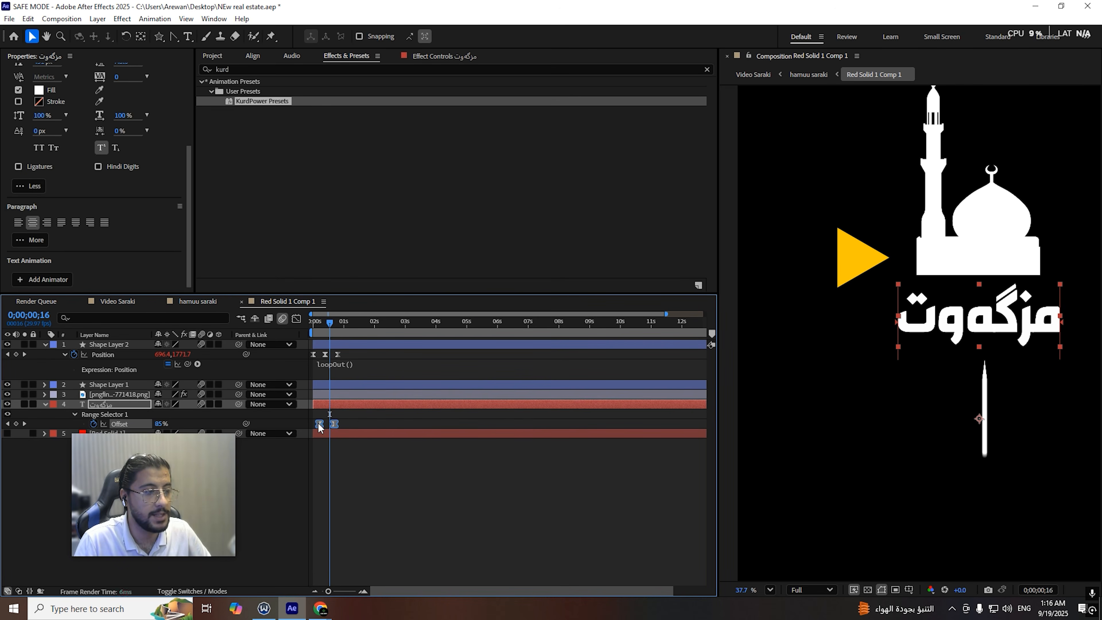
pyautogui.moveTo(330, 323); pyautogui.dragTo(310, 326)
pyautogui.press('space')
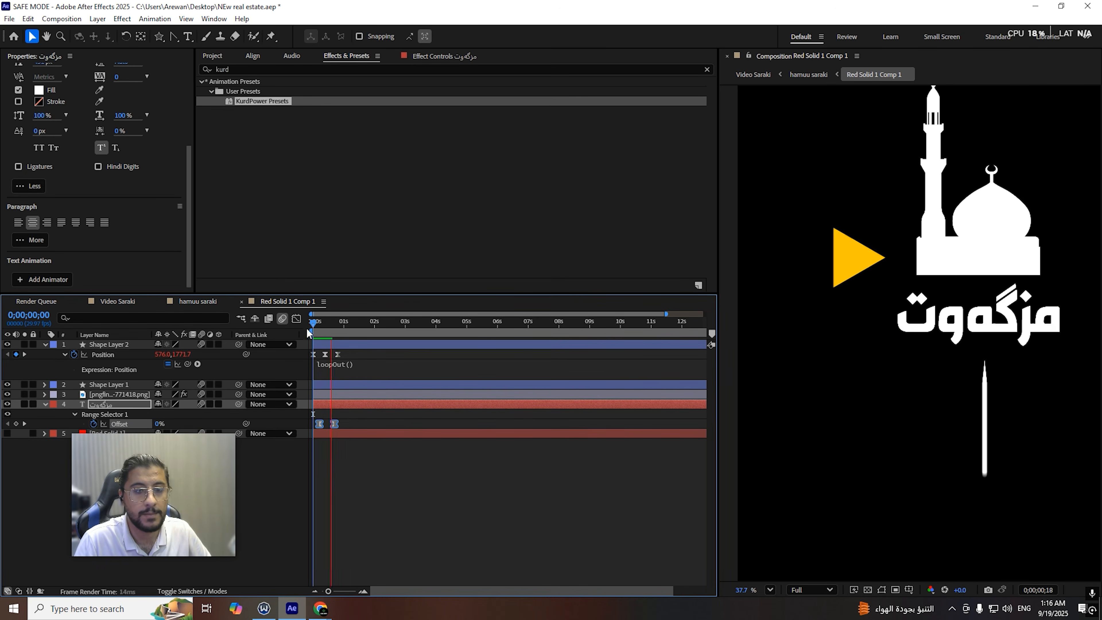
pyautogui.click(353, 516)
# Step: Add an Opacity keyframe to the mosque image at 0;00;00;02 and move its anchor point down to 377.8, 1109.8
pyautogui.click(114, 385)
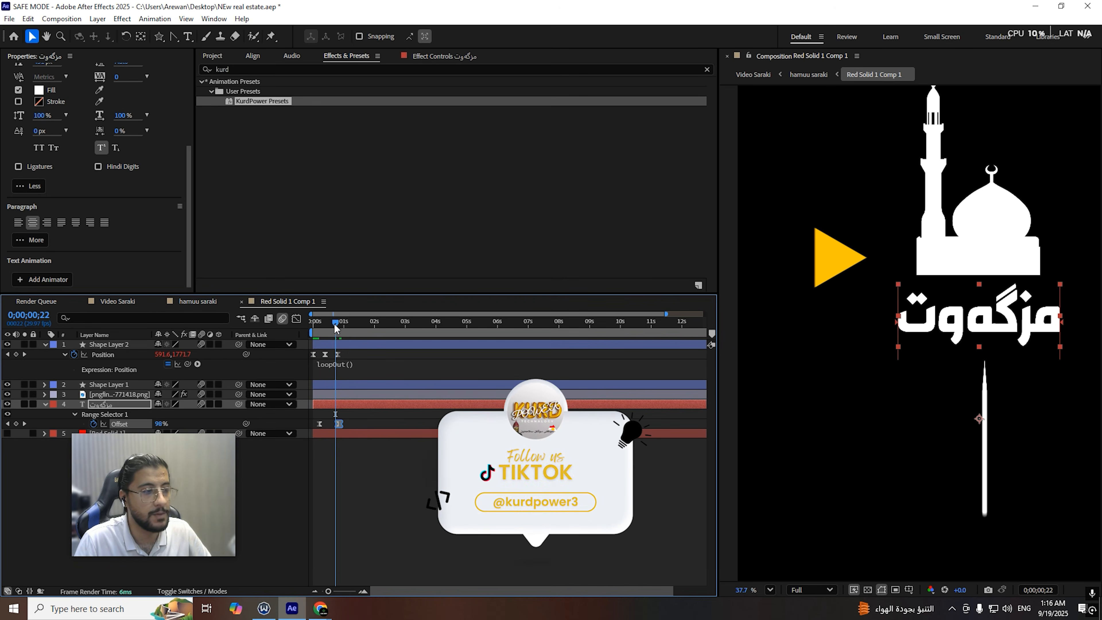
pyautogui.click(122, 395)
pyautogui.press('s')
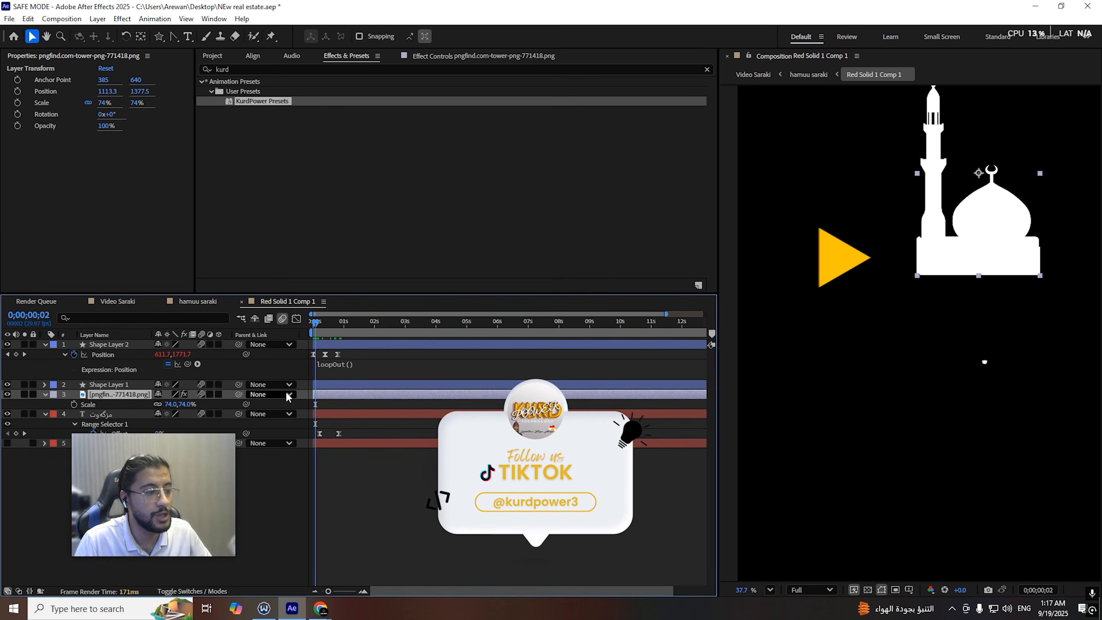
pyautogui.hotkey('alt', 'shift', 't')
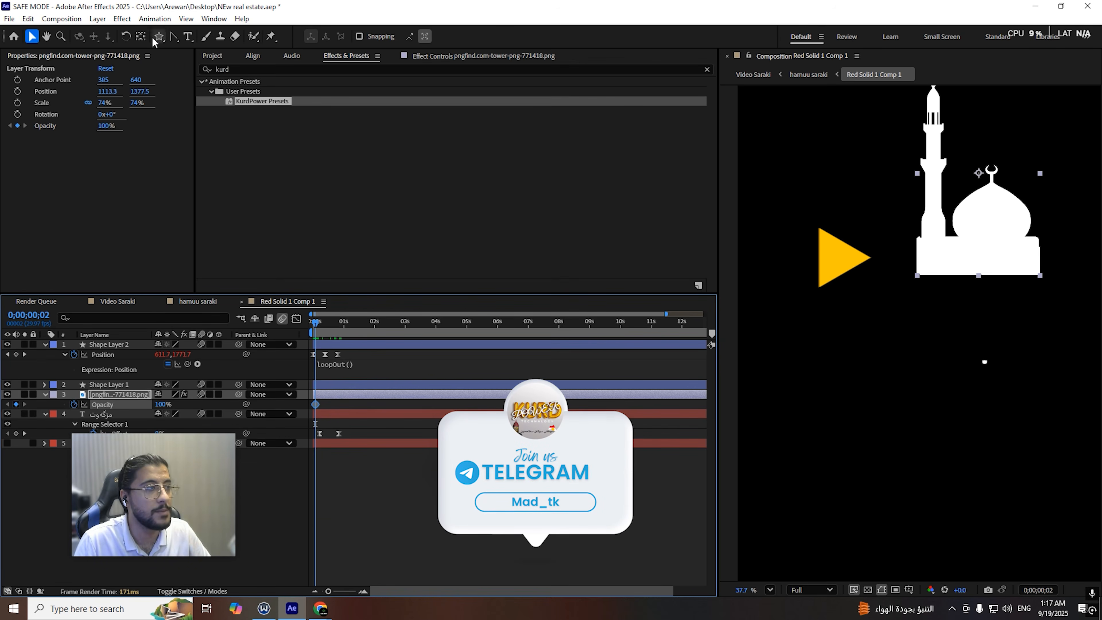
pyautogui.press('y')
pyautogui.moveTo(978, 174); pyautogui.dragTo(979, 250)
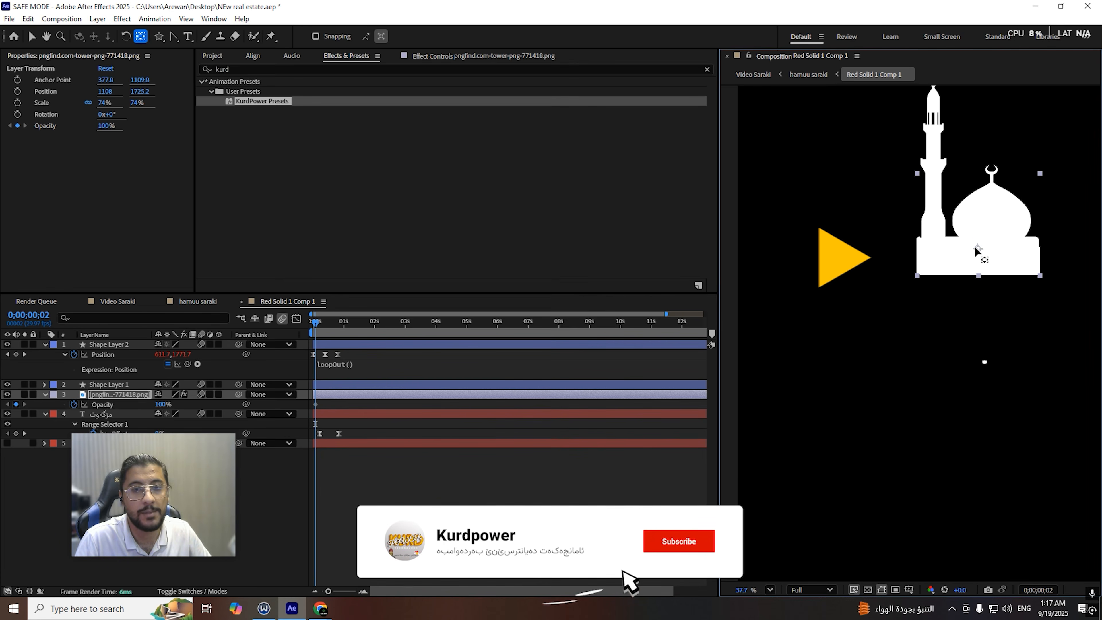
# Step: Add Scale and Position keyframes to the mosque image at 0;00;00;02 and reveal all of its keyframed properties
pyautogui.click(103, 404)
pyautogui.press('s')
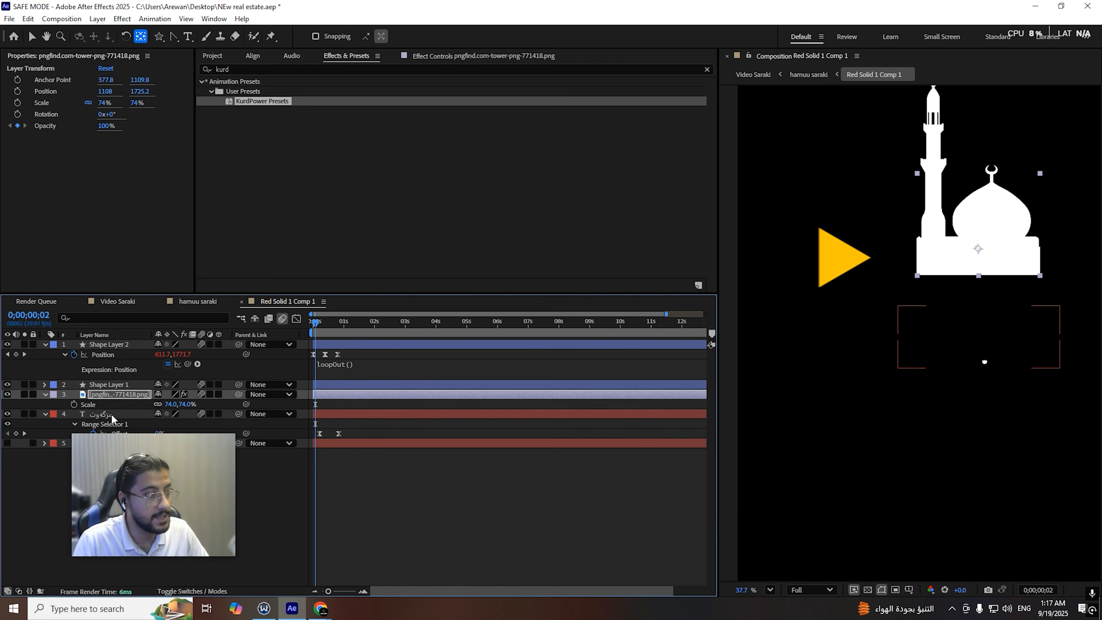
pyautogui.press('p')
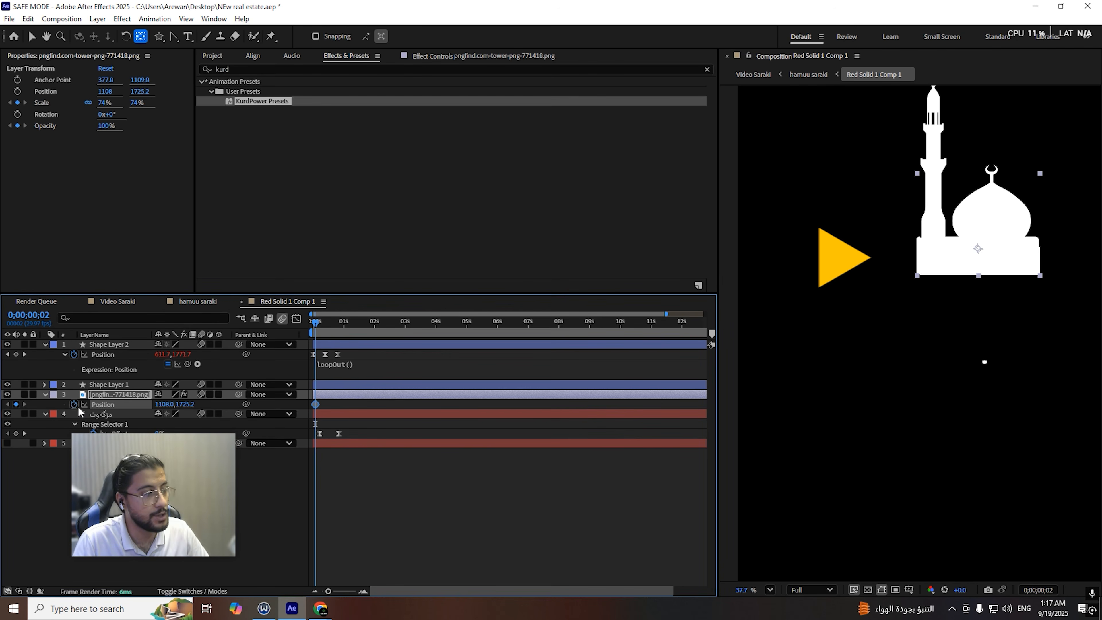
pyautogui.press('p')
pyautogui.press('u')
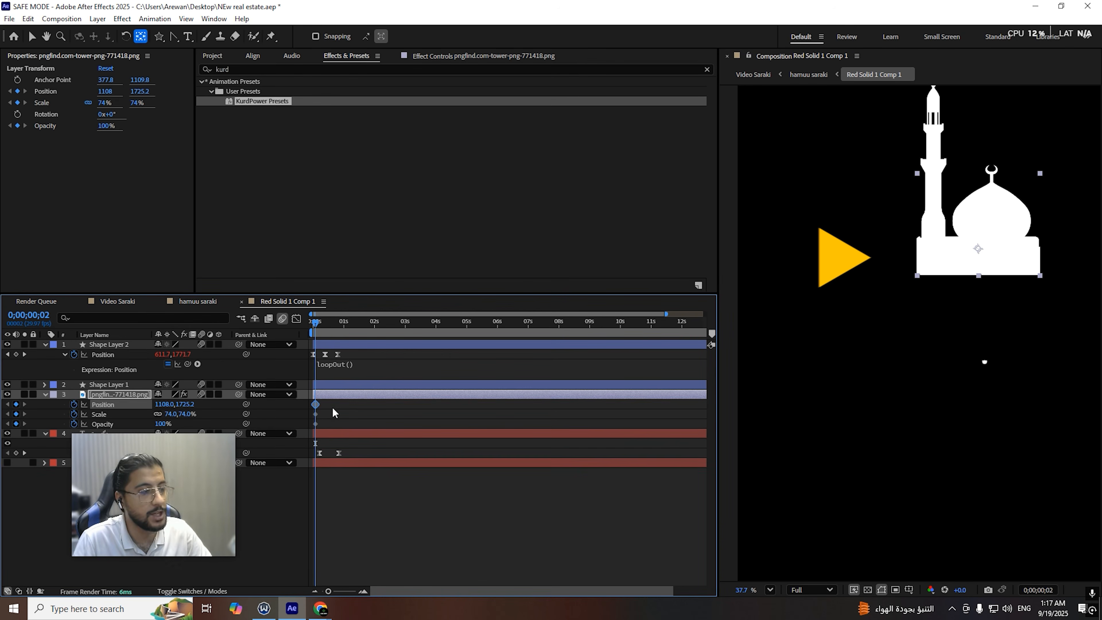
# Step: Shift the mosque image's keyframes to about one second and set Scale 10%, Position Y 1999.2 and Opacity 0% at 0;00;00;02
pyautogui.moveTo(327, 442); pyautogui.dragTo(304, 404)
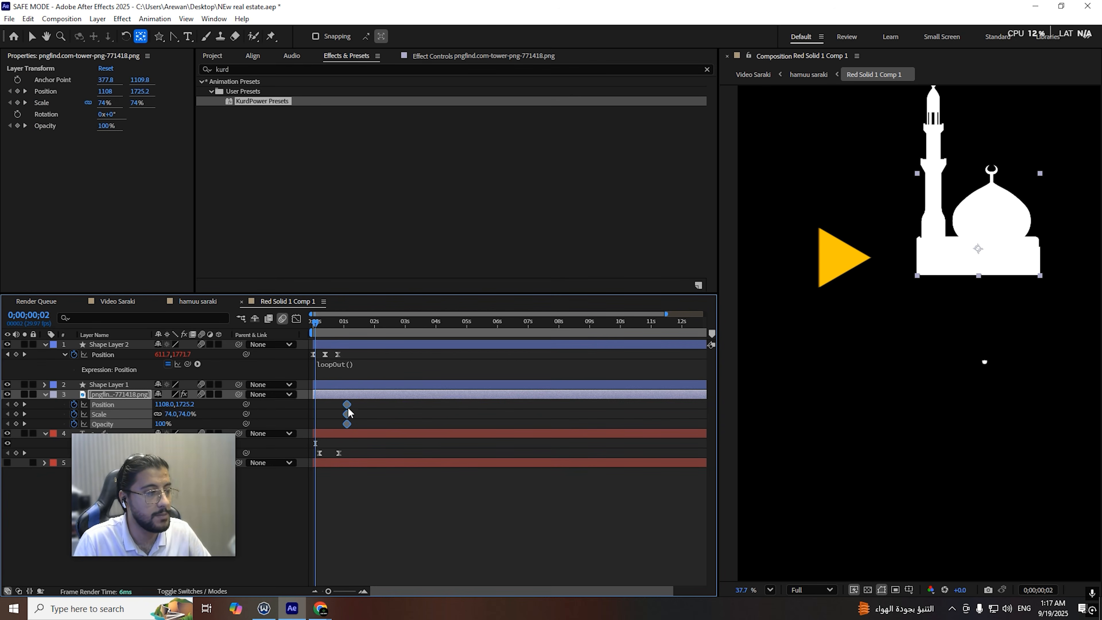
pyautogui.moveTo(172, 417); pyautogui.dragTo(143, 423)
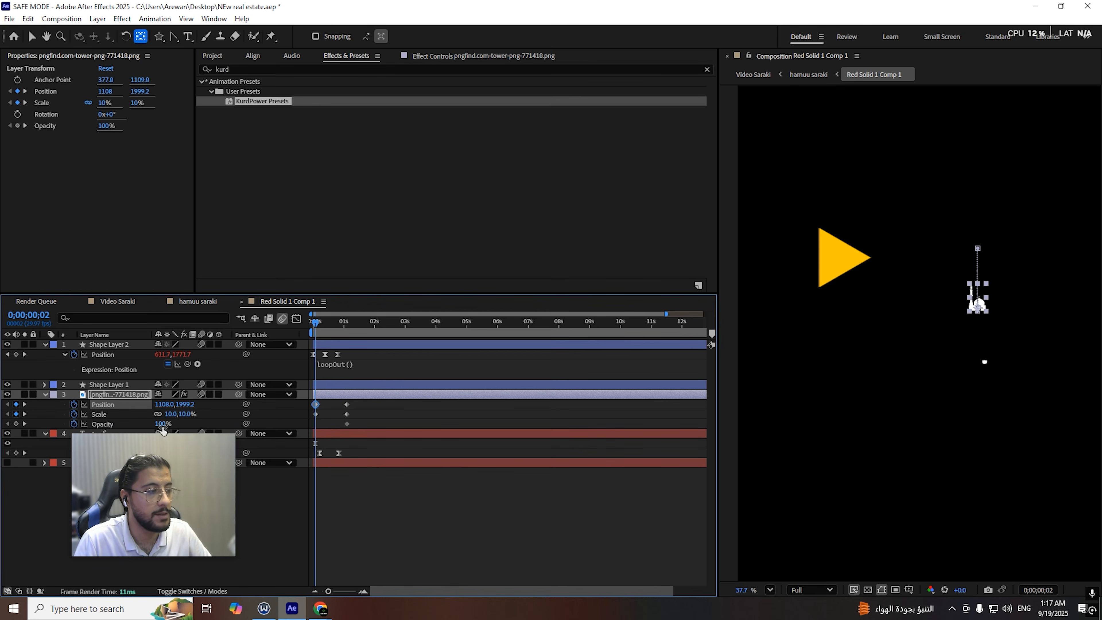
pyautogui.press('space')
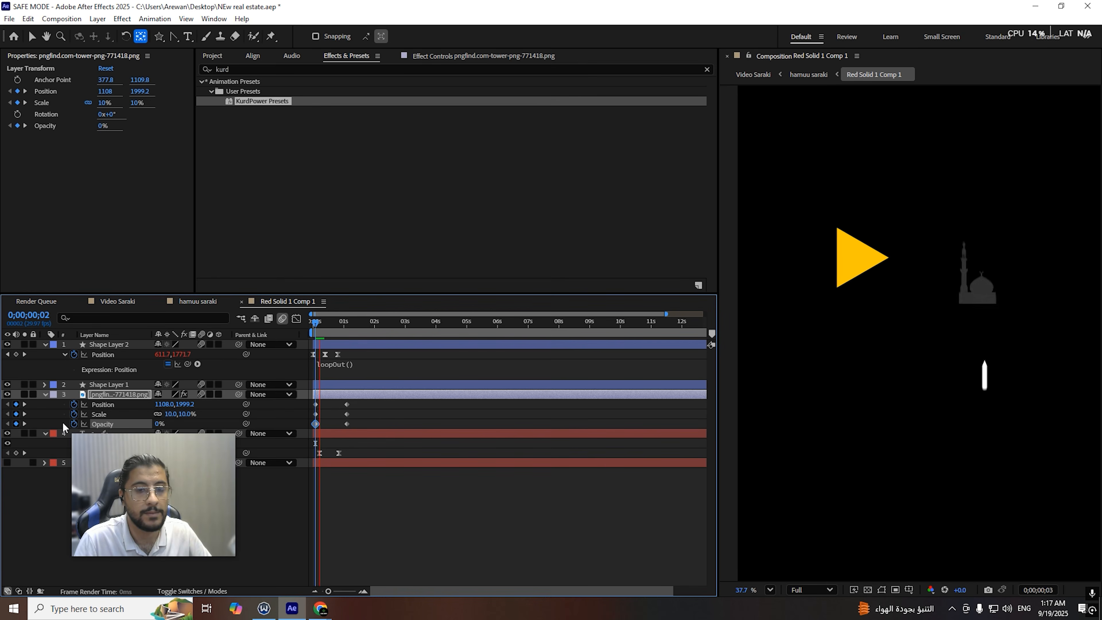
pyautogui.press('space')
# Step: Bring the mosque image's ending keyframes to just before one second and apply Easy Ease to all its keyframes
pyautogui.moveTo(367, 438); pyautogui.dragTo(329, 402)
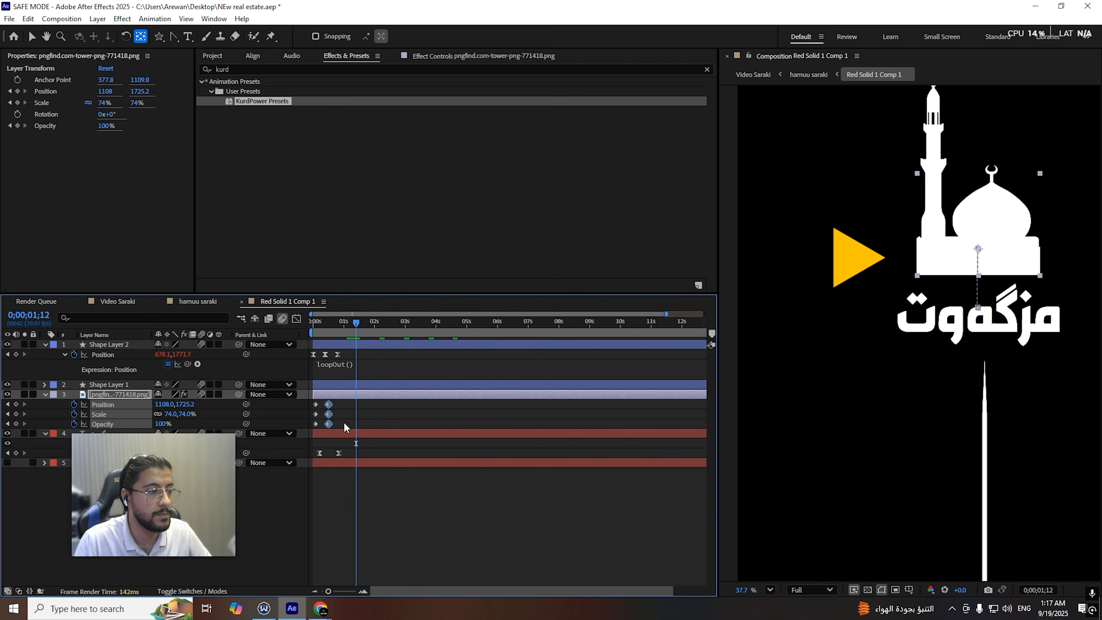
pyautogui.click(358, 432)
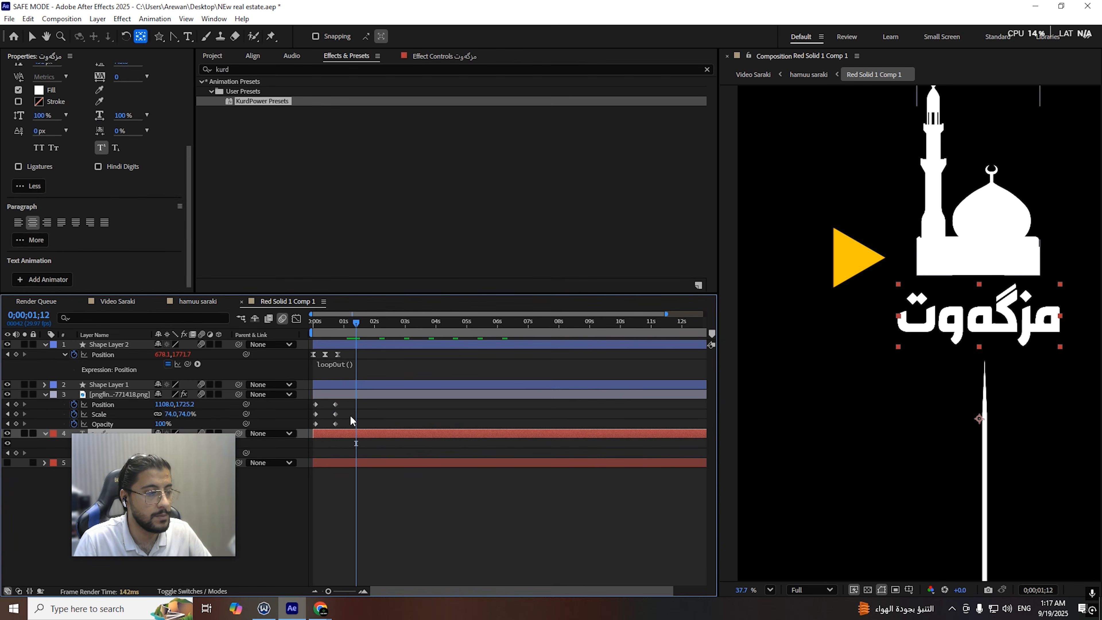
pyautogui.moveTo(347, 448); pyautogui.dragTo(288, 401)
pyautogui.press('F9')
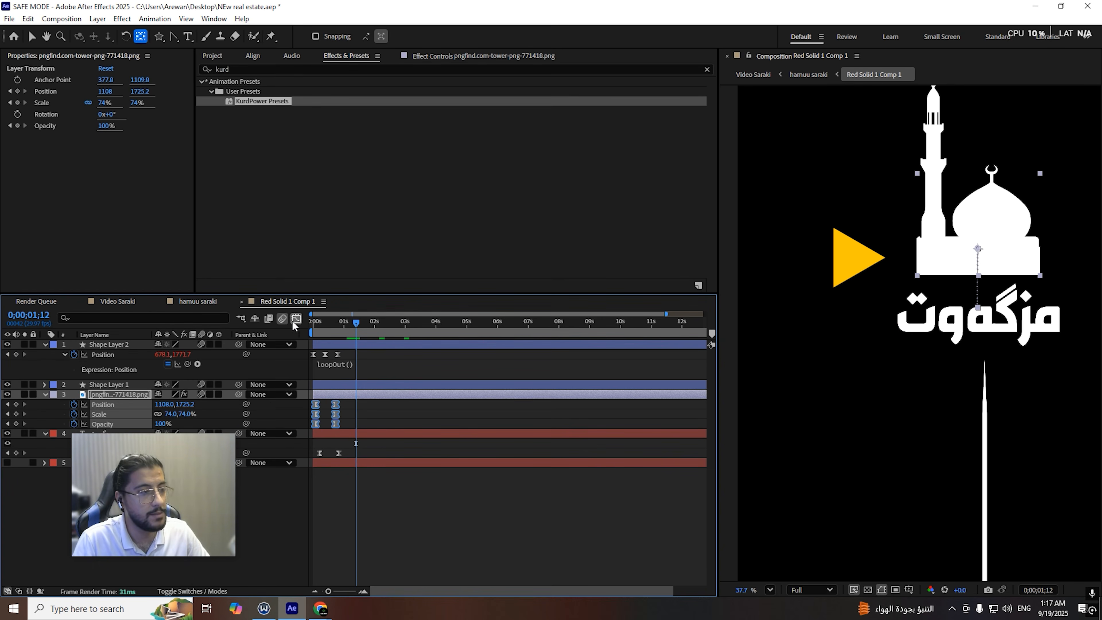
# Step: Adjust the easing of the mosque image's keyframes in the speed graph and preview the pop-in animation
pyautogui.click(295, 320)
pyautogui.moveTo(329, 591); pyautogui.dragTo(346, 591)
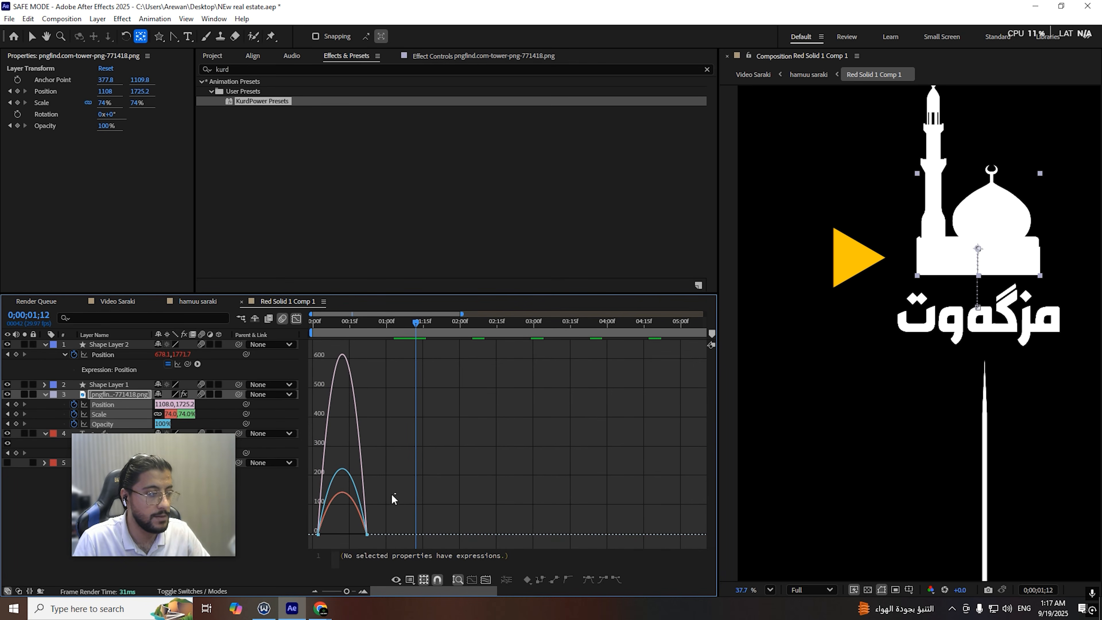
pyautogui.moveTo(326, 531)
pyautogui.mouseDown()
pyautogui.moveTo(345, 526)
pyautogui.moveTo(323, 531)
pyautogui.mouseUp()
pyautogui.moveTo(356, 329); pyautogui.dragTo(307, 331)
pyautogui.press('space')
pyautogui.press('space')
pyautogui.click(298, 319)
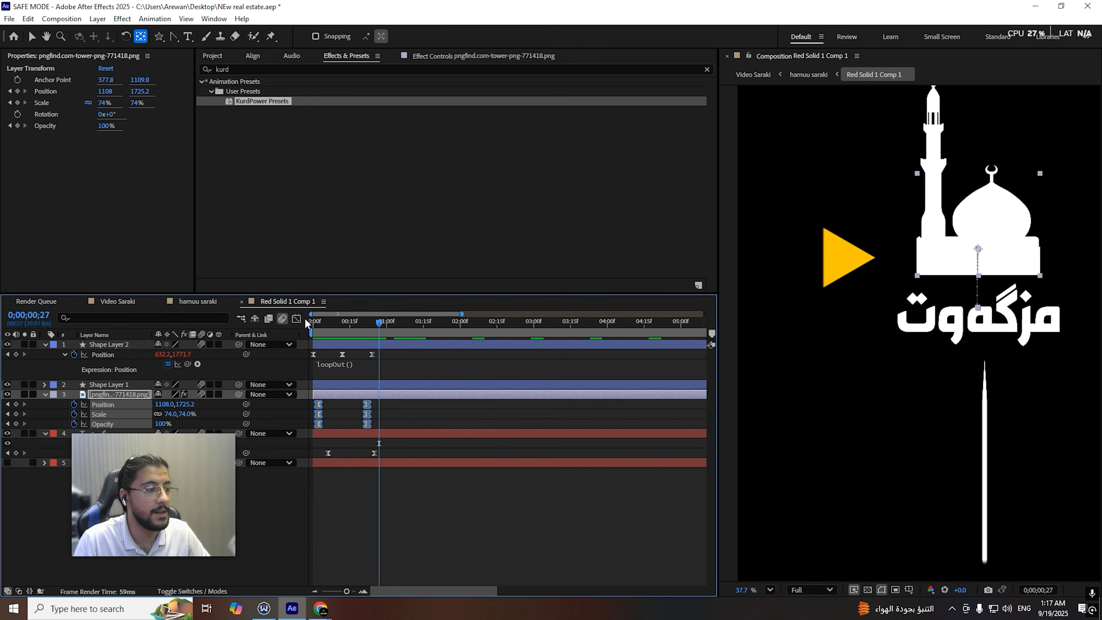
# Step: Check the mosque label's entrance in the Video Saraki composition around three seconds
pyautogui.moveTo(354, 334); pyautogui.dragTo(180, 309)
pyautogui.click(118, 301)
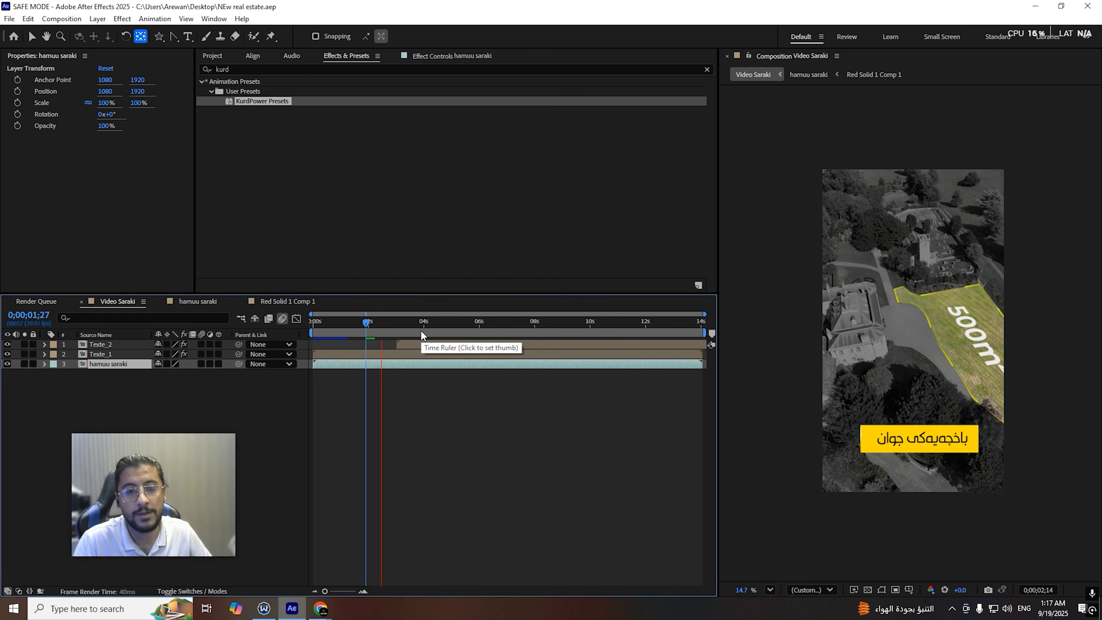
pyautogui.moveTo(404, 328)
pyautogui.mouseDown()
pyautogui.moveTo(321, 330)
pyautogui.moveTo(391, 328)
pyautogui.mouseUp()
# Step: In hamuu saraki, restore the mosque label layer's trimmed beginning and slide the layer to start just before 0;00;02;25
pyautogui.click(276, 299)
pyautogui.click(198, 301)
pyautogui.click(389, 322)
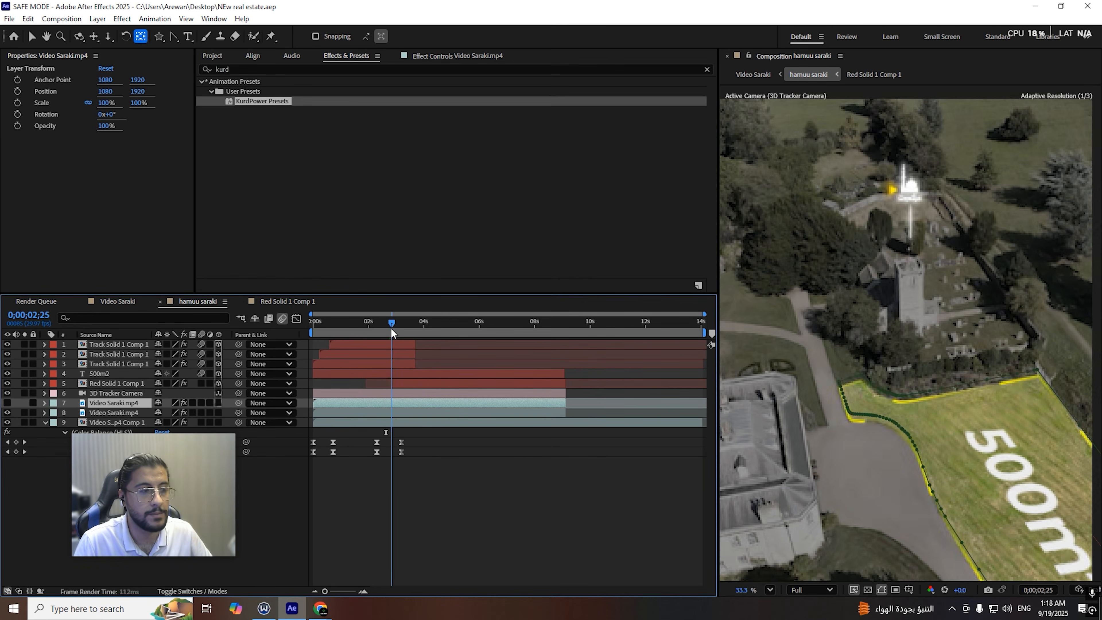
pyautogui.moveTo(392, 384); pyautogui.dragTo(379, 387)
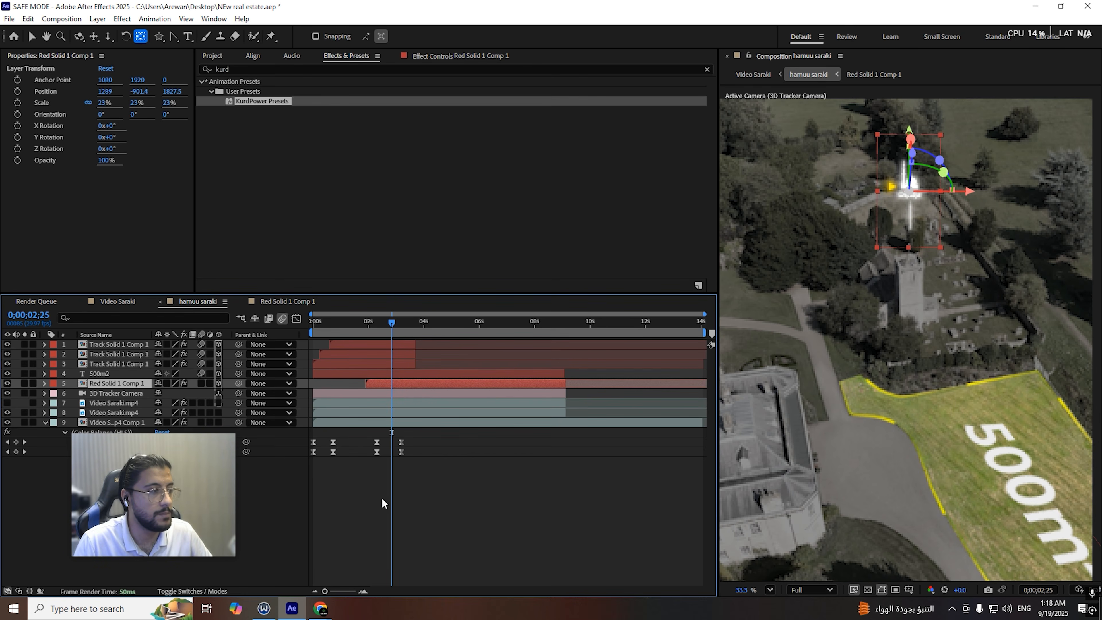
pyautogui.click(32, 36)
pyautogui.moveTo(417, 384); pyautogui.dragTo(442, 384)
pyautogui.press('space')
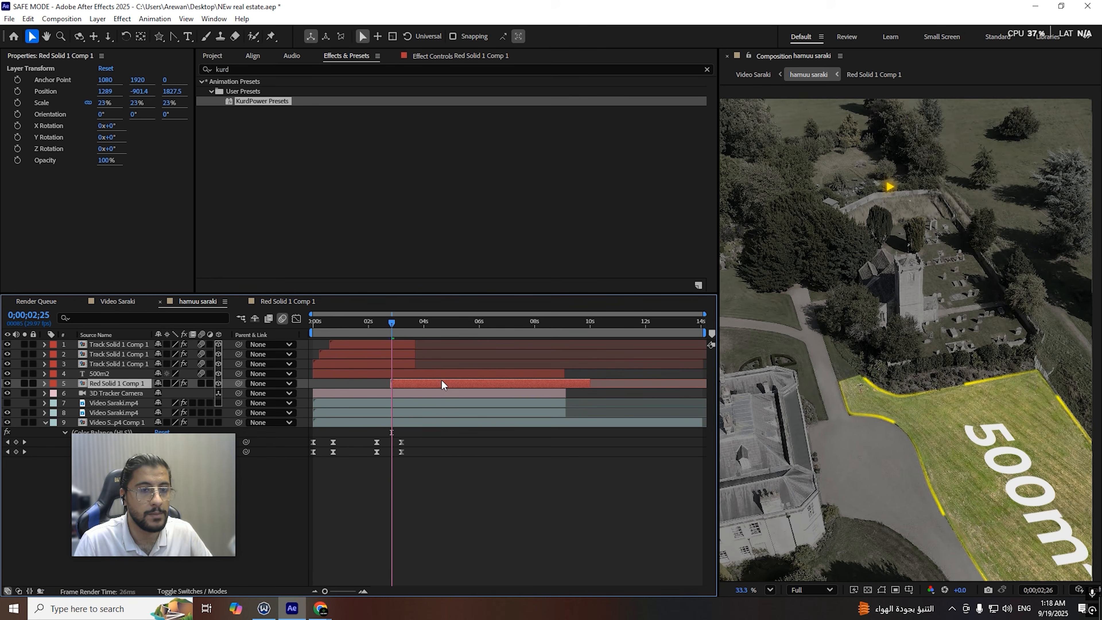
pyautogui.moveTo(442, 382); pyautogui.dragTo(431, 383)
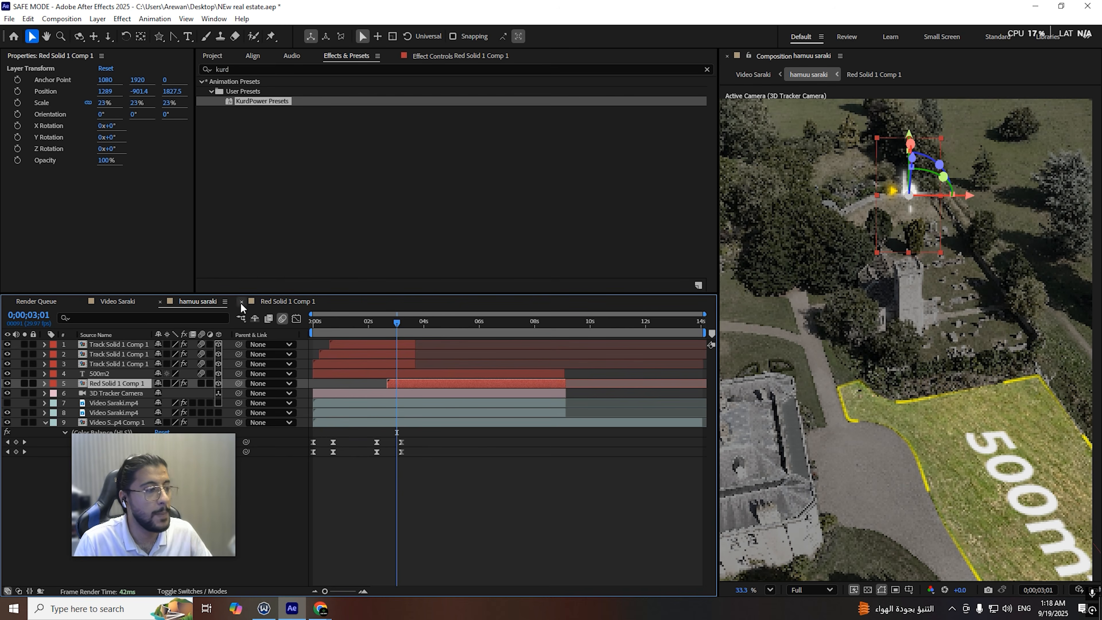
# Step: Fade in the yellow triangle with Opacity keyframes from 0% at 0;00;00;00 to 0;00;00;07, and check it in Video Saraki
pyautogui.click(282, 304)
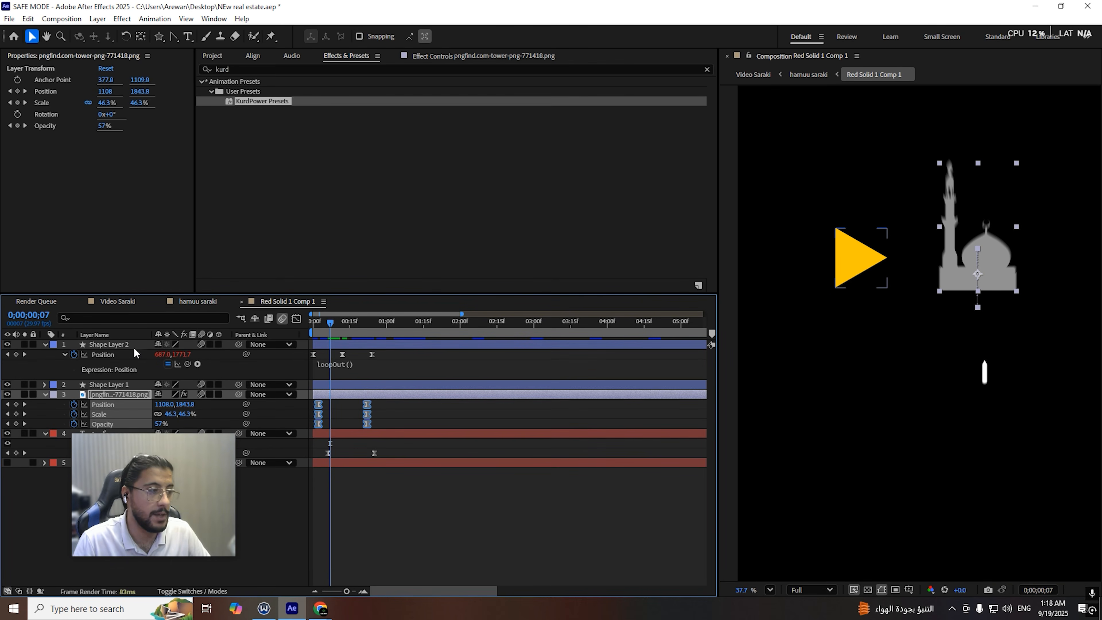
pyautogui.click(112, 346)
pyautogui.click(101, 386)
pyautogui.click(46, 395)
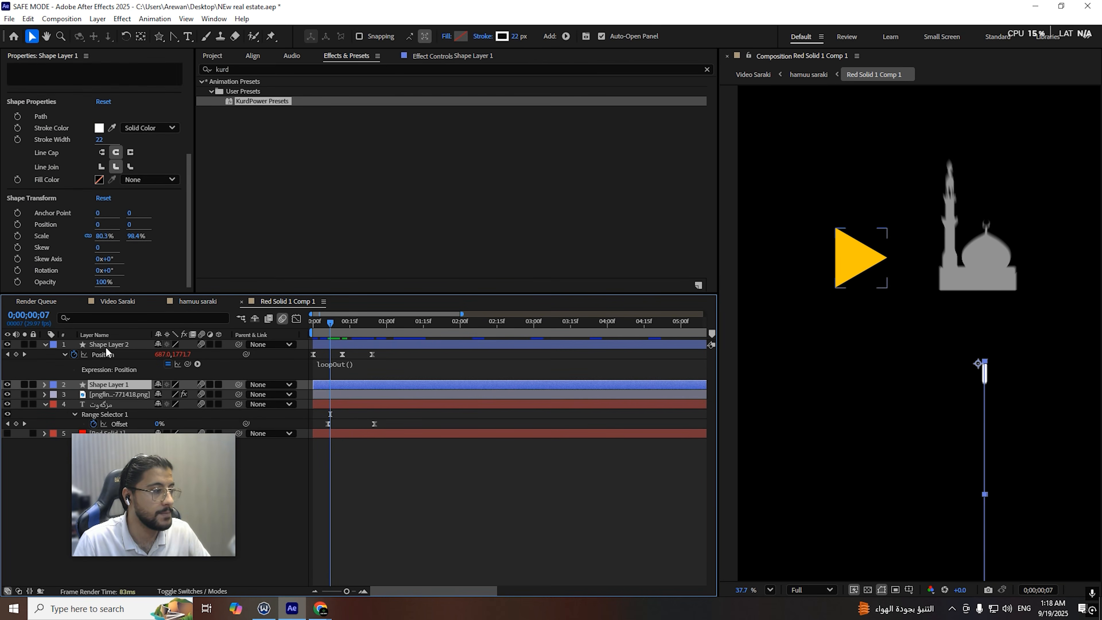
pyautogui.click(315, 343)
pyautogui.moveTo(328, 326); pyautogui.dragTo(226, 369)
pyautogui.hotkey('alt', 'shift', 't')
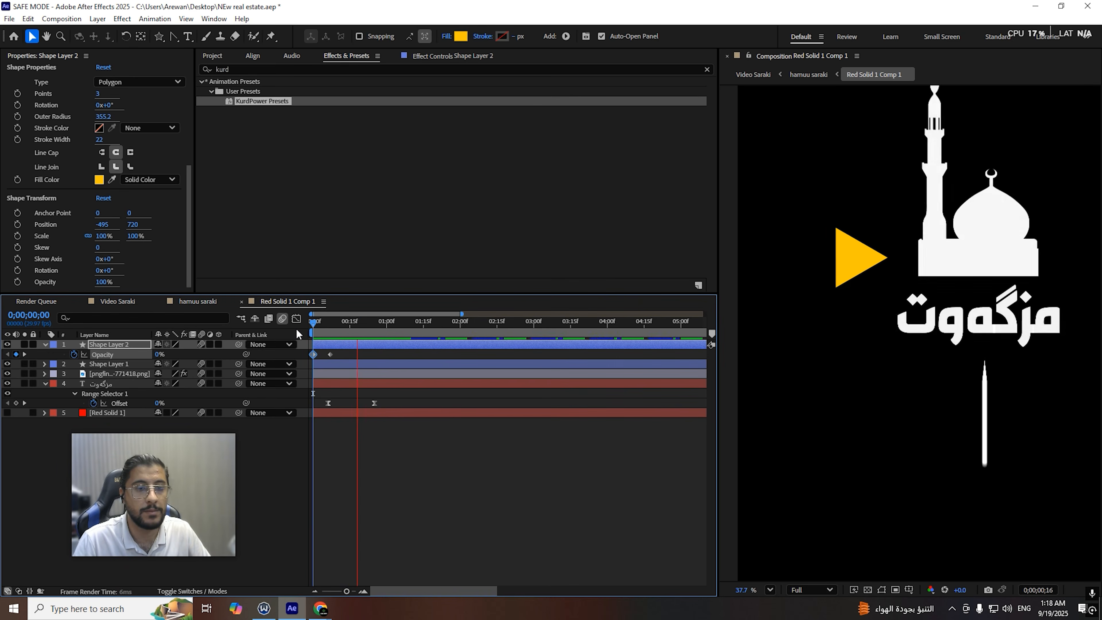
pyautogui.click(118, 301)
pyautogui.click(404, 321)
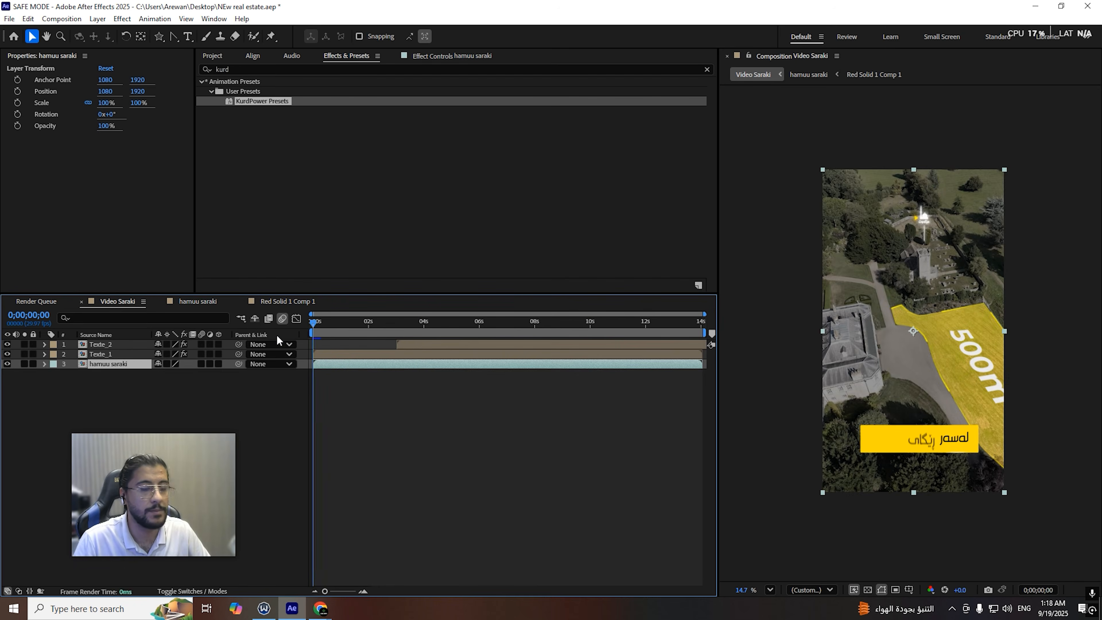
# Step: Preview Video Saraki, trim the composition to a work area ending at about nine seconds, and save the project
pyautogui.press('space')
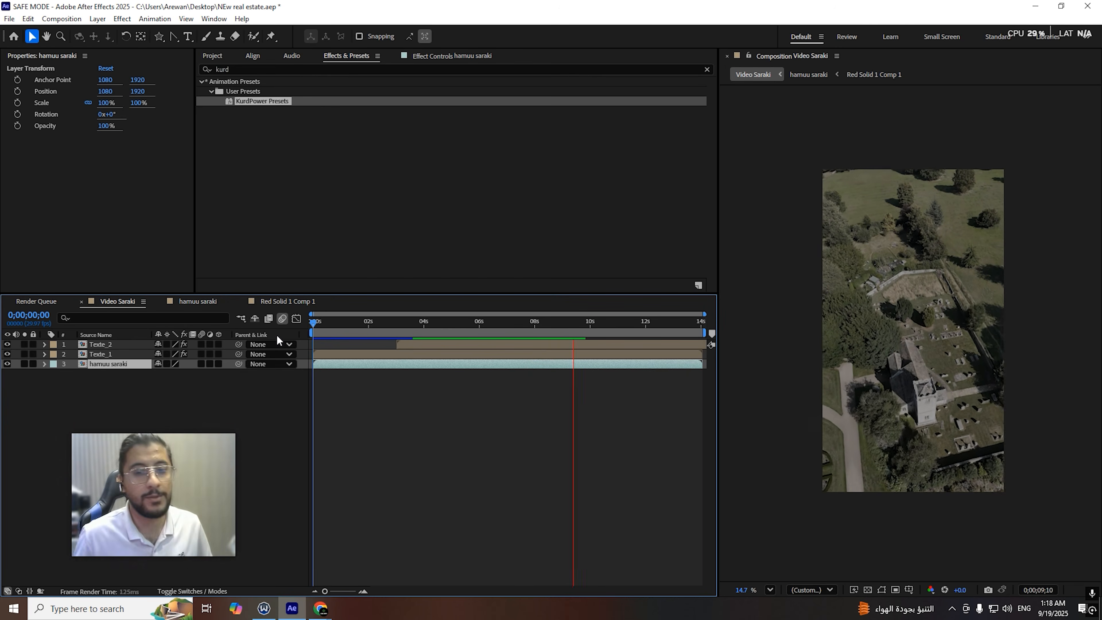
pyautogui.press('space')
pyautogui.moveTo(574, 324); pyautogui.dragTo(565, 330)
pyautogui.moveTo(699, 334); pyautogui.dragTo(564, 334)
pyautogui.rightClick(538, 333)
pyautogui.click(575, 366)
pyautogui.click(541, 324)
pyautogui.press('Home')
pyautogui.hotkey('ctrl', 's')
# Step: Add the shortened Video Saraki composition to the render queue
pyautogui.click(8, 19)
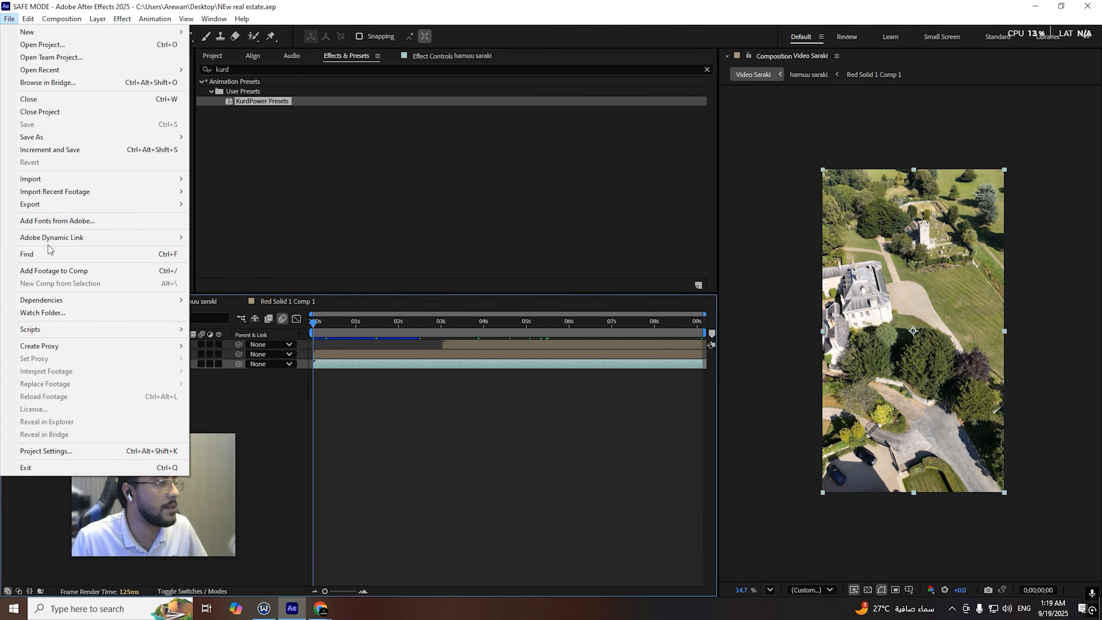
pyautogui.moveTo(147, 205)
pyautogui.click(230, 219)
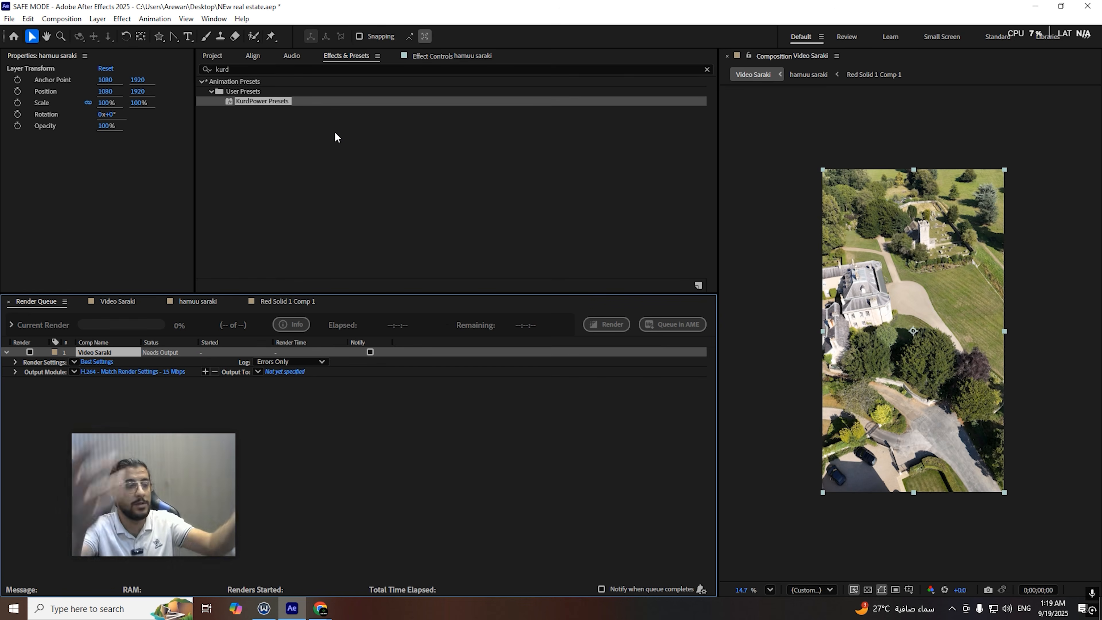
# Step: Set the render output to an H.264 file named new real estate on the Desktop and start the render
pyautogui.click(285, 372)
pyautogui.write('new re')
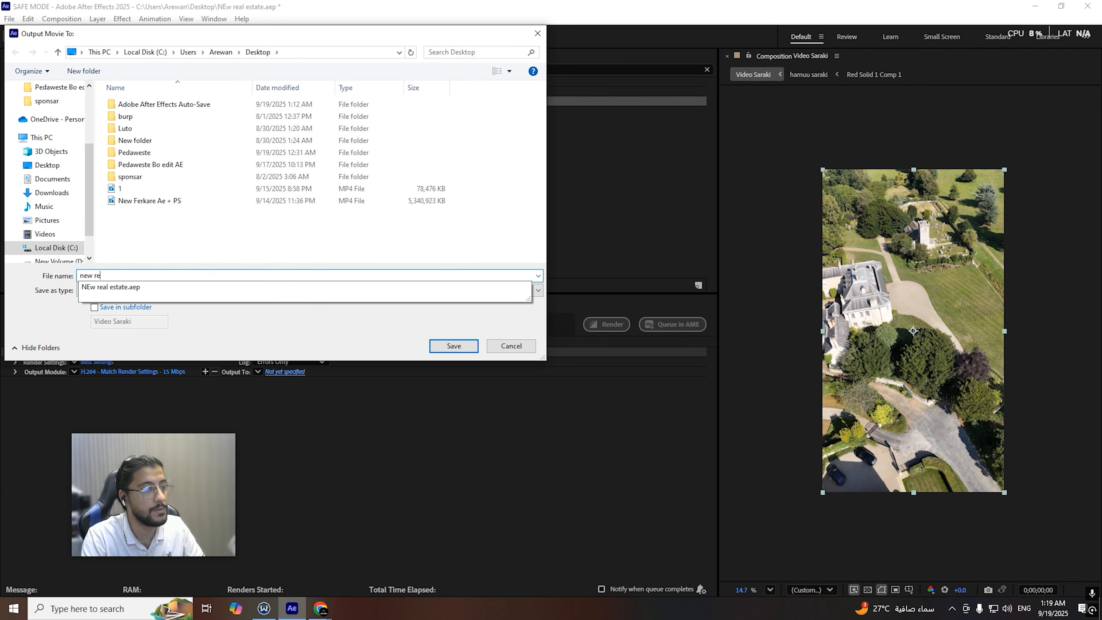
pyautogui.write('al estate')
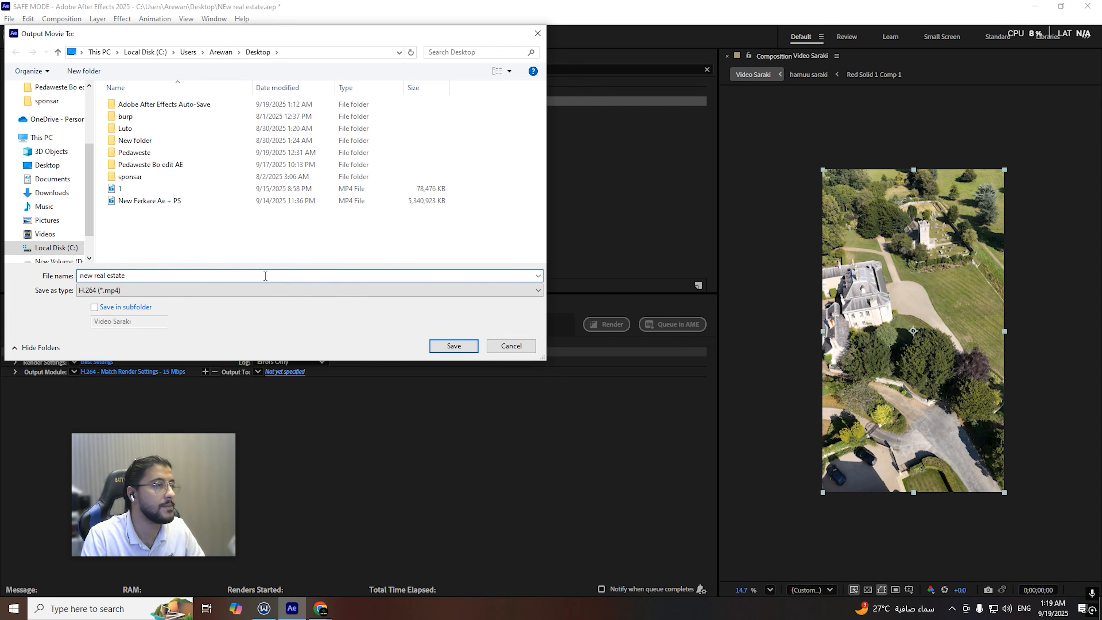
pyautogui.press('Return')
pyautogui.click(619, 322)
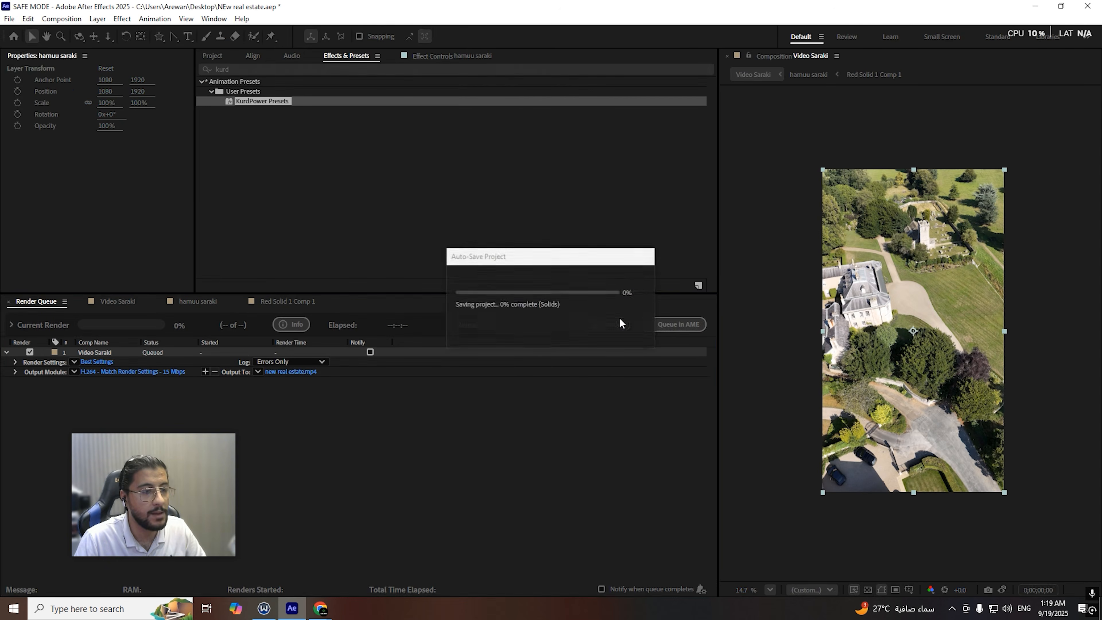